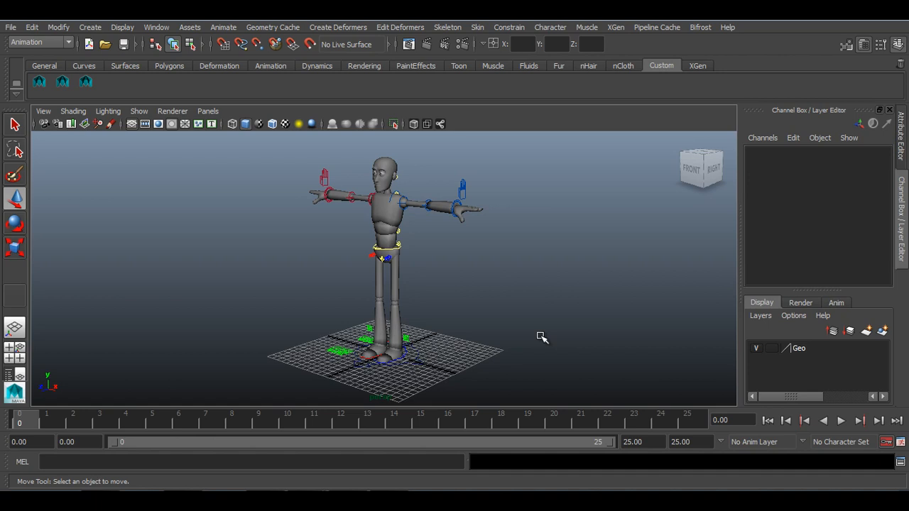
# Step: Try moving the left foot IK control, then undo the move
pyautogui.moveTo(529, 333)
pyautogui.keyDown('alt'); pyautogui.mouseDown()
pyautogui.moveTo(286, 331)
pyautogui.moveTo(544, 341)
pyautogui.mouseUp(); pyautogui.keyUp('alt')
pyautogui.keyDown('alt'); pyautogui.moveTo(464, 329); pyautogui.dragTo(503, 331, button='middle'); pyautogui.keyUp('alt')
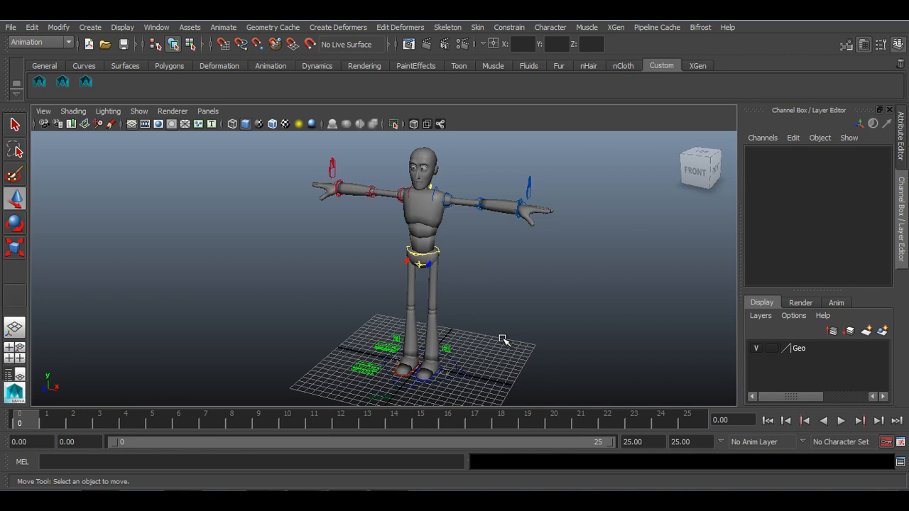
pyautogui.keyDown('alt'); pyautogui.moveTo(483, 349); pyautogui.dragTo(446, 349); pyautogui.keyUp('alt')
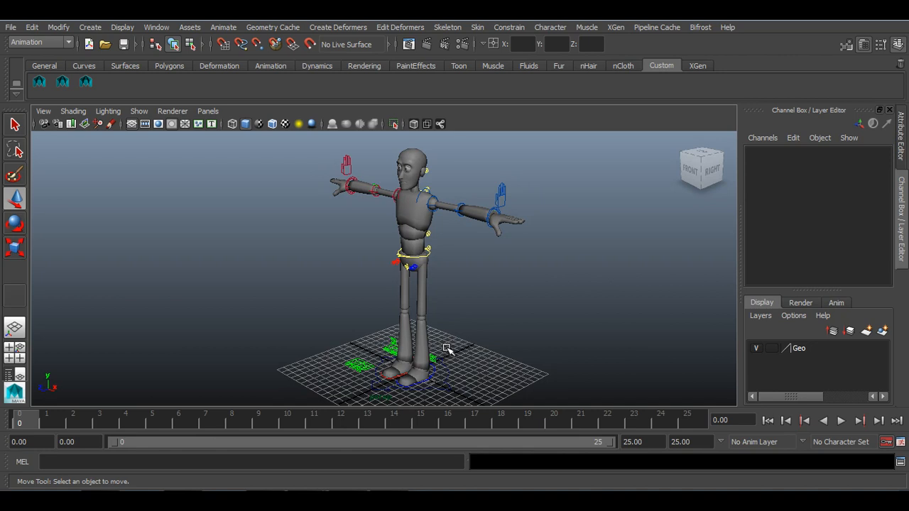
pyautogui.keyDown('alt'); pyautogui.moveTo(445, 349); pyautogui.dragTo(420, 299, button='middle'); pyautogui.keyUp('alt')
pyautogui.keyDown('alt'); pyautogui.moveTo(421, 299); pyautogui.dragTo(596, 403, button='right'); pyautogui.keyUp('alt')
pyautogui.keyDown('alt'); pyautogui.moveTo(568, 387); pyautogui.dragTo(463, 359); pyautogui.keyUp('alt')
pyautogui.keyDown('alt'); pyautogui.moveTo(463, 359); pyautogui.dragTo(453, 278, button='middle'); pyautogui.keyUp('alt')
pyautogui.keyDown('alt'); pyautogui.moveTo(454, 277); pyautogui.dragTo(594, 388, button='right'); pyautogui.keyUp('alt')
pyautogui.moveTo(544, 354)
pyautogui.keyDown('alt'); pyautogui.mouseDown()
pyautogui.moveTo(530, 351)
pyautogui.moveTo(547, 360)
pyautogui.mouseUp(); pyautogui.keyUp('alt')
pyautogui.click(480, 328)
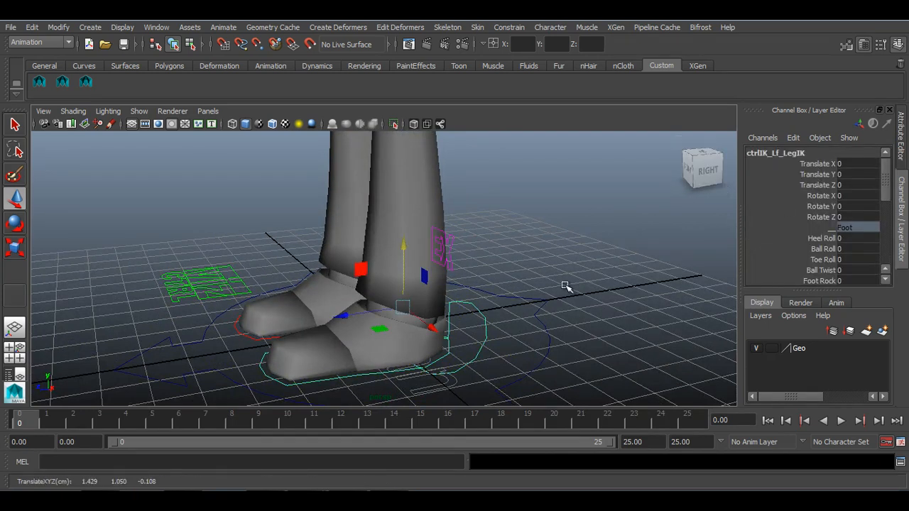
pyautogui.moveTo(402, 309); pyautogui.dragTo(345, 250)
pyautogui.hotkey('ctrl', 'z')
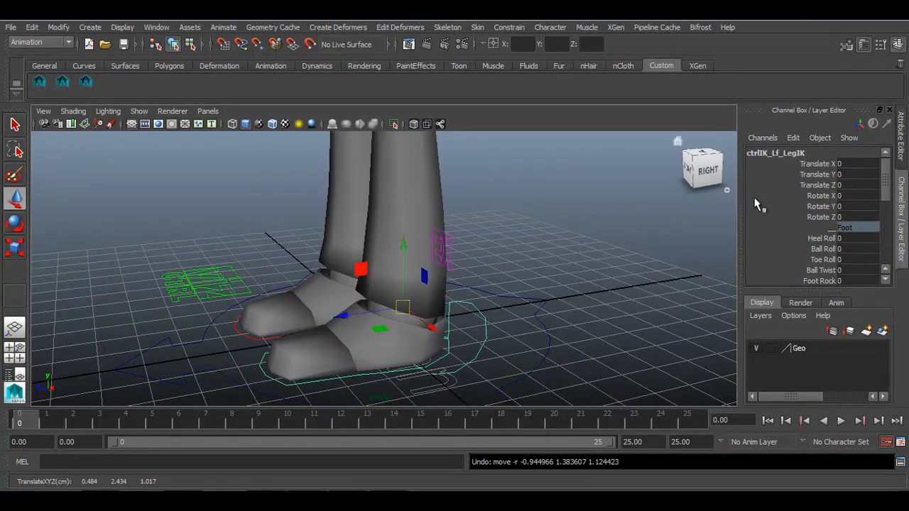
# Step: Try adjusting Heel Roll on the left foot control, then undo it
pyautogui.scroll(-2, 813, 223)
pyautogui.click(816, 208)
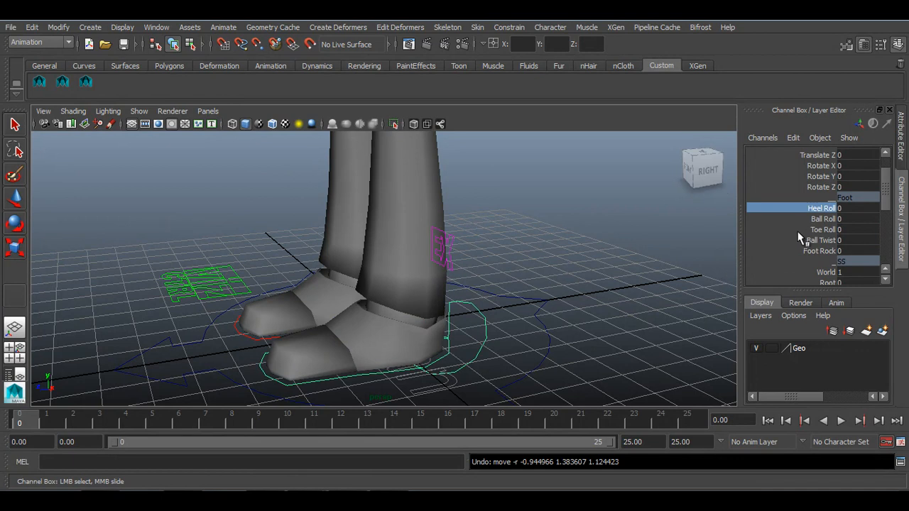
pyautogui.keyDown('alt'); pyautogui.moveTo(529, 327); pyautogui.dragTo(475, 321); pyautogui.keyUp('alt')
pyautogui.moveTo(475, 321)
pyautogui.mouseDown(button='middle')
pyautogui.moveTo(501, 314)
pyautogui.moveTo(462, 315)
pyautogui.moveTo(482, 314)
pyautogui.moveTo(473, 313)
pyautogui.mouseUp(button='middle')
pyautogui.hotkey('ctrl', 'z')
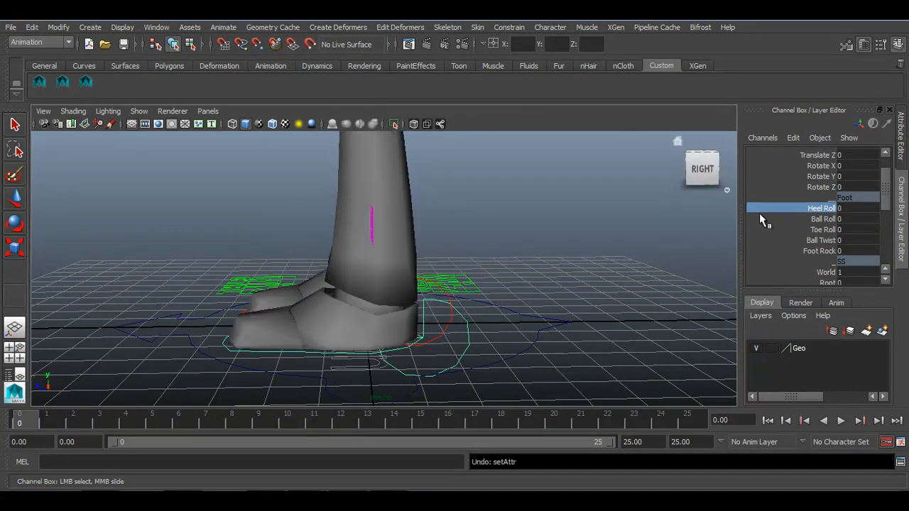
# Step: Try the Ball Roll and Toe Roll attributes on the left foot control, undoing each change
pyautogui.click(793, 218)
pyautogui.moveTo(637, 246); pyautogui.dragTo(527, 272, button='middle')
pyautogui.hotkey('ctrl', 'z')
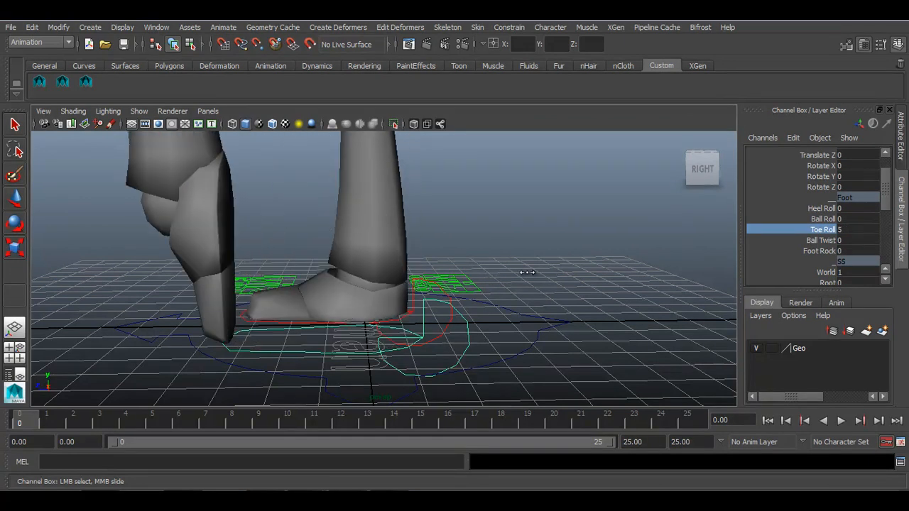
pyautogui.hotkey('ctrl', 'z')
# Step: Try the Ball Twist and Foot Rock attributes on the left foot control, undoing each change
pyautogui.click(820, 240)
pyautogui.moveTo(312, 319); pyautogui.dragTo(292, 320, button='middle')
pyautogui.hotkey('ctrl', 'z')
pyautogui.click(787, 251)
pyautogui.moveTo(587, 285); pyautogui.dragTo(534, 284, button='middle')
pyautogui.hotkey('ctrl', 'z')
# Step: Try a negative Heel Roll of about -1.6 and further test values on the left foot control, undoing each
pyautogui.click(797, 206)
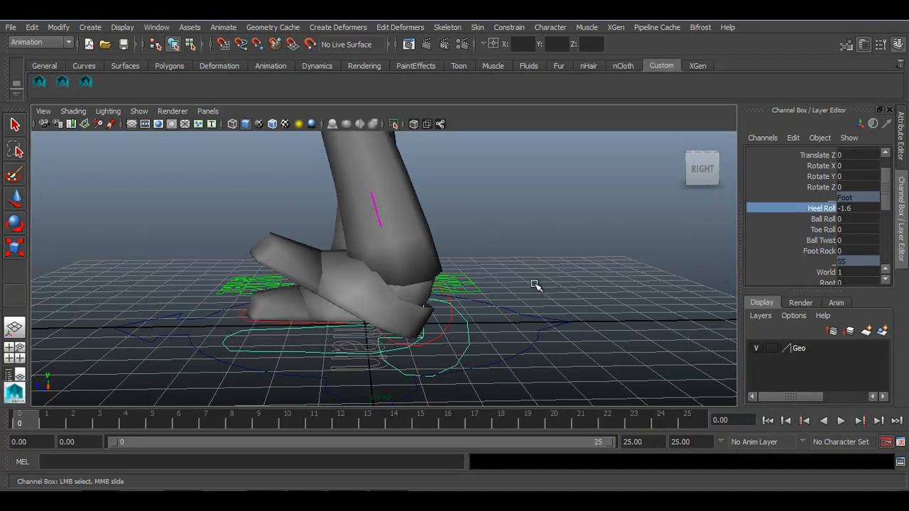
pyautogui.hotkey('ctrl', 'z')
pyautogui.moveTo(654, 270); pyautogui.dragTo(665, 277, button='middle')
pyautogui.hotkey('ctrl', 'z')
pyautogui.moveTo(528, 285); pyautogui.dragTo(549, 288, button='middle')
pyautogui.hotkey('ctrl', 'z')
# Step: Try rotating the hip control below the waist, then undo the rotation
pyautogui.keyDown('alt'); pyautogui.moveTo(542, 292); pyautogui.dragTo(385, 288, button='right'); pyautogui.keyUp('alt')
pyautogui.keyDown('alt'); pyautogui.moveTo(385, 288); pyautogui.dragTo(486, 285); pyautogui.keyUp('alt')
pyautogui.keyDown('alt'); pyautogui.moveTo(486, 285); pyautogui.dragTo(509, 350, button='middle'); pyautogui.keyUp('alt')
pyautogui.keyDown('alt'); pyautogui.moveTo(511, 343); pyautogui.dragTo(390, 273, button='right'); pyautogui.keyUp('alt')
pyautogui.keyDown('alt'); pyautogui.moveTo(390, 272); pyautogui.dragTo(393, 318, button='middle'); pyautogui.keyUp('alt')
pyautogui.moveTo(416, 307)
pyautogui.keyDown('alt'); pyautogui.mouseDown()
pyautogui.moveTo(348, 308)
pyautogui.moveTo(430, 317)
pyautogui.mouseUp(); pyautogui.keyUp('alt')
pyautogui.keyDown('alt'); pyautogui.moveTo(430, 320); pyautogui.dragTo(471, 328, button='right'); pyautogui.keyUp('alt')
pyautogui.keyDown('alt'); pyautogui.moveTo(471, 305); pyautogui.dragTo(418, 291, button='middle'); pyautogui.keyUp('alt')
pyautogui.keyDown('alt'); pyautogui.moveTo(383, 287); pyautogui.dragTo(402, 282); pyautogui.keyUp('alt')
pyautogui.keyDown('alt'); pyautogui.moveTo(399, 280); pyautogui.dragTo(471, 290, button='right'); pyautogui.keyUp('alt')
pyautogui.keyDown('alt'); pyautogui.moveTo(472, 290); pyautogui.dragTo(416, 318, button='middle'); pyautogui.keyUp('alt')
pyautogui.keyDown('alt'); pyautogui.moveTo(417, 318); pyautogui.dragTo(504, 381, button='right'); pyautogui.keyUp('alt')
pyautogui.click(397, 325)
pyautogui.press('e')
pyautogui.moveTo(436, 206)
pyautogui.mouseDown()
pyautogui.moveTo(454, 229)
pyautogui.moveTo(426, 195)
pyautogui.moveTo(435, 207)
pyautogui.mouseUp()
pyautogui.hotkey('ctrl', 'z')
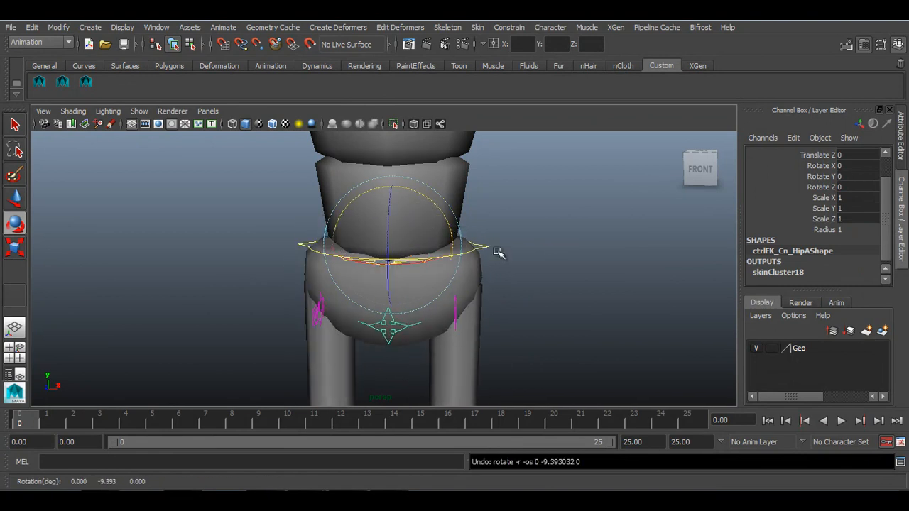
# Step: Try moving the body with the yellow root control around the waist, then undo it
pyautogui.click(485, 246)
pyautogui.keyDown('alt'); pyautogui.moveTo(485, 246); pyautogui.dragTo(460, 259, button='right'); pyautogui.keyUp('alt')
pyautogui.press('w')
pyautogui.keyDown('alt'); pyautogui.moveTo(460, 259); pyautogui.dragTo(308, 304); pyautogui.keyUp('alt')
pyautogui.hotkey('ctrl', 'z')
# Step: Try rotating the three spine controls behind the torso together in different directions, undoing each rotation
pyautogui.keyDown('alt'); pyautogui.moveTo(422, 277); pyautogui.dragTo(336, 285); pyautogui.keyUp('alt')
pyautogui.keyDown('alt'); pyautogui.moveTo(336, 286); pyautogui.dragTo(371, 297, button='right'); pyautogui.keyUp('alt')
pyautogui.keyDown('alt'); pyautogui.moveTo(371, 297); pyautogui.dragTo(370, 330, button='middle'); pyautogui.keyUp('alt')
pyautogui.click(349, 250)
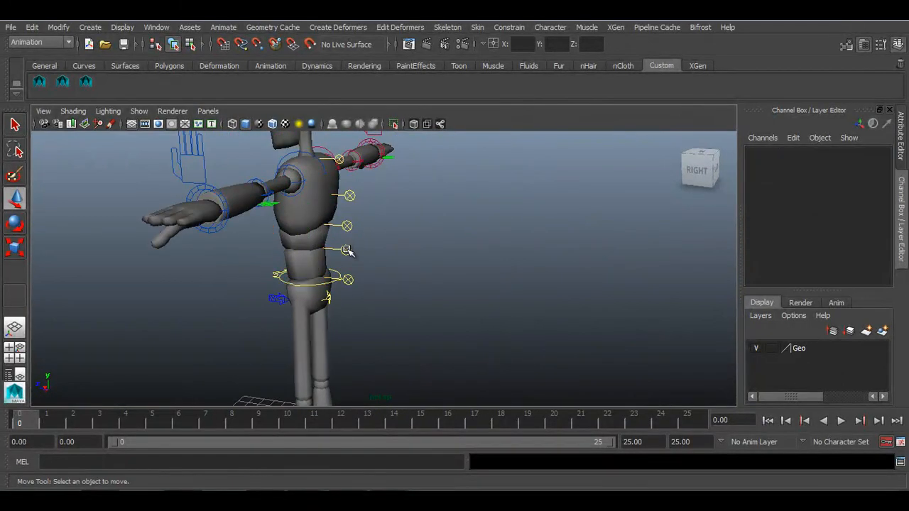
pyautogui.click(346, 248)
pyautogui.click(348, 193)
pyautogui.press('e')
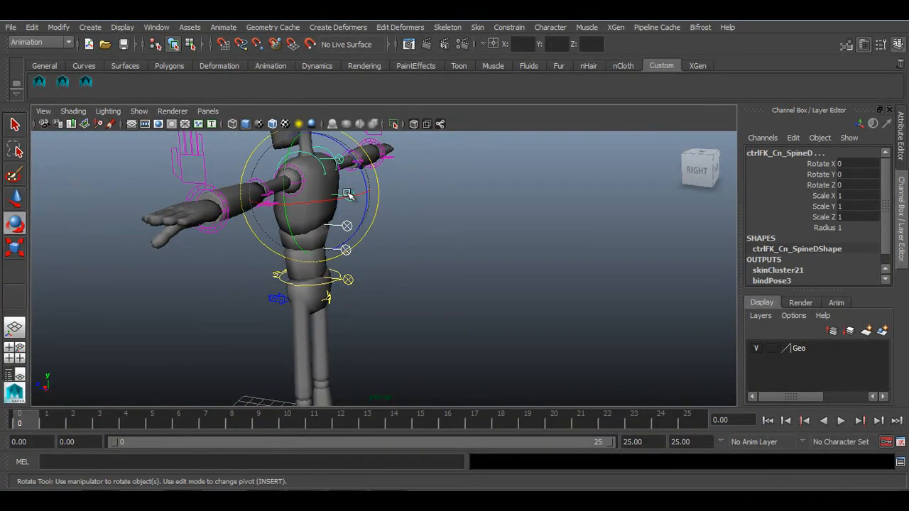
pyautogui.moveTo(350, 152); pyautogui.dragTo(313, 164)
pyautogui.hotkey('ctrl', 'z')
pyautogui.keyDown('alt'); pyautogui.moveTo(325, 232); pyautogui.dragTo(349, 258); pyautogui.keyUp('alt')
pyautogui.moveTo(355, 223)
pyautogui.mouseDown()
pyautogui.moveTo(313, 226)
pyautogui.moveTo(372, 219)
pyautogui.mouseUp()
pyautogui.hotkey('ctrl', 'z')
# Step: Try rotating the left arm's FK controls, undoing each rotation
pyautogui.keyDown('alt'); pyautogui.moveTo(402, 266); pyautogui.dragTo(376, 287); pyautogui.keyUp('alt')
pyautogui.keyDown('alt'); pyautogui.moveTo(376, 287); pyautogui.dragTo(388, 333, button='middle'); pyautogui.keyUp('alt')
pyautogui.click(388, 222)
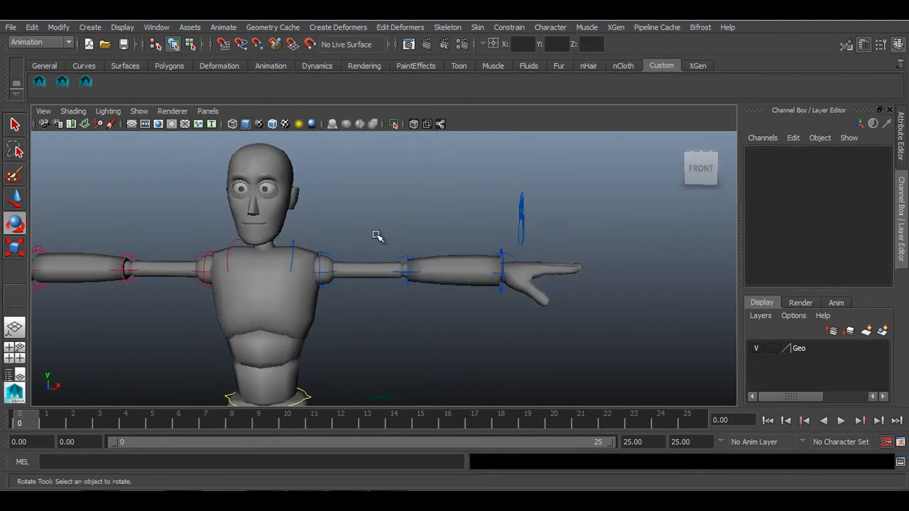
pyautogui.click(328, 257)
pyautogui.keyDown('alt'); pyautogui.moveTo(392, 280); pyautogui.dragTo(349, 298); pyautogui.keyUp('alt')
pyautogui.hotkey('ctrl', 'z')
pyautogui.keyDown('alt'); pyautogui.moveTo(443, 320); pyautogui.dragTo(350, 349); pyautogui.keyUp('alt')
pyautogui.click(397, 303)
pyautogui.hotkey('ctrl', 'z')
# Step: Try rotating the head with its control behind the skull, undoing each rotation
pyautogui.click(502, 213)
pyautogui.keyDown('alt'); pyautogui.moveTo(291, 230); pyautogui.dragTo(92, 245); pyautogui.keyUp('alt')
pyautogui.keyDown('alt'); pyautogui.moveTo(189, 257); pyautogui.dragTo(185, 294, button='middle'); pyautogui.keyUp('alt')
pyautogui.keyDown('alt'); pyautogui.moveTo(184, 293); pyautogui.dragTo(306, 345, button='right'); pyautogui.keyUp('alt')
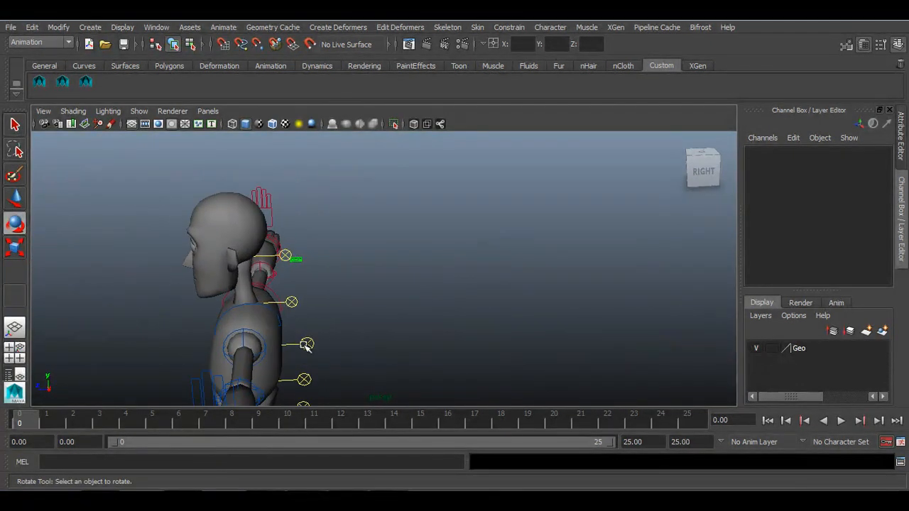
pyautogui.click(291, 264)
pyautogui.moveTo(280, 263)
pyautogui.mouseDown()
pyautogui.moveTo(270, 253)
pyautogui.moveTo(194, 262)
pyautogui.moveTo(291, 270)
pyautogui.mouseUp()
pyautogui.hotkey('ctrl', 'z')
pyautogui.moveTo(227, 337); pyautogui.dragTo(237, 304)
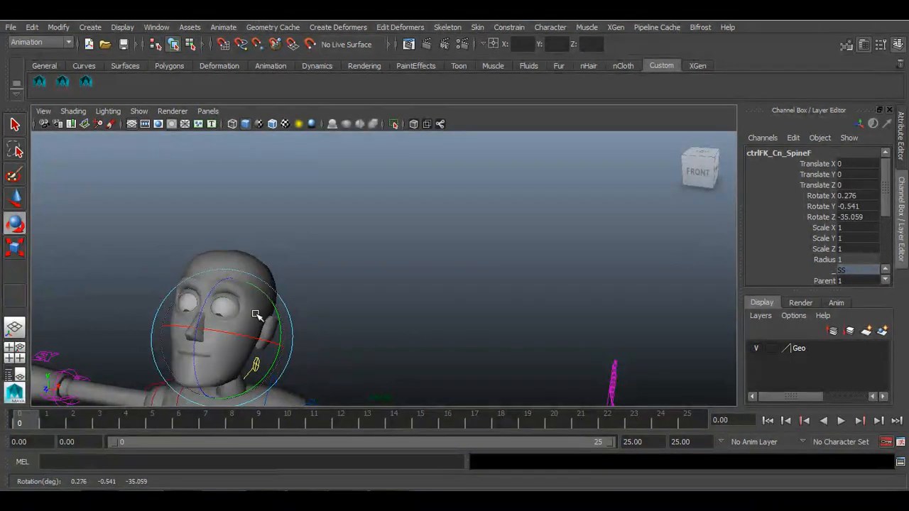
pyautogui.hotkey('ctrl', 'z')
# Step: Try curling the left hand's fingers through the Base, Mid and Tip attributes of the finger controls, then undo it
pyautogui.scroll(-4, 317, 329)
pyautogui.keyDown('alt'); pyautogui.moveTo(332, 330); pyautogui.dragTo(202, 323, button='middle'); pyautogui.keyUp('alt')
pyautogui.keyDown('alt'); pyautogui.moveTo(203, 323); pyautogui.dragTo(348, 313, button='right'); pyautogui.keyUp('alt')
pyautogui.keyDown('alt'); pyautogui.moveTo(348, 312); pyautogui.dragTo(317, 292); pyautogui.keyUp('alt')
pyautogui.moveTo(249, 256); pyautogui.dragTo(305, 286)
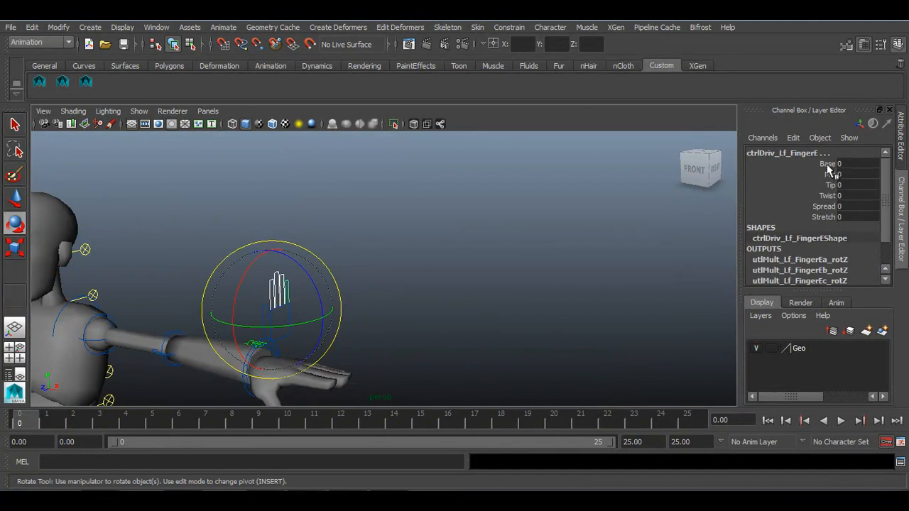
pyautogui.moveTo(830, 165); pyautogui.dragTo(831, 187)
pyautogui.keyDown('alt'); pyautogui.moveTo(491, 307); pyautogui.dragTo(494, 236, button='middle'); pyautogui.keyUp('alt')
pyautogui.keyDown('alt'); pyautogui.moveTo(495, 236); pyautogui.dragTo(490, 356, button='right'); pyautogui.keyUp('alt')
pyautogui.moveTo(379, 346); pyautogui.dragTo(414, 359, button='middle')
pyautogui.hotkey('ctrl', 'z')
# Step: Select the visibility control on the floor and set its Face Ctrl attribute to 1
pyautogui.keyDown('alt'); pyautogui.moveTo(414, 361); pyautogui.dragTo(355, 349, button='right'); pyautogui.keyUp('alt')
pyautogui.keyDown('alt'); pyautogui.moveTo(355, 348); pyautogui.dragTo(522, 348, button='middle'); pyautogui.keyUp('alt')
pyautogui.keyDown('alt'); pyautogui.moveTo(522, 348); pyautogui.dragTo(406, 316, button='right'); pyautogui.keyUp('alt')
pyautogui.keyDown('alt'); pyautogui.moveTo(406, 317); pyautogui.dragTo(374, 309); pyautogui.keyUp('alt')
pyautogui.keyDown('alt'); pyautogui.moveTo(373, 308); pyautogui.dragTo(393, 242, button='middle'); pyautogui.keyUp('alt')
pyautogui.keyDown('alt'); pyautogui.moveTo(410, 306); pyautogui.dragTo(341, 361); pyautogui.keyUp('alt')
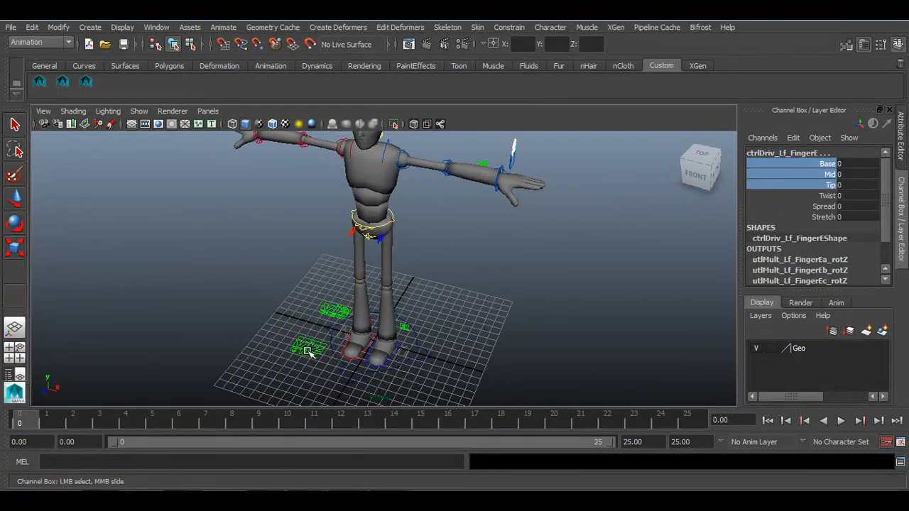
pyautogui.click(307, 353)
pyautogui.press('e')
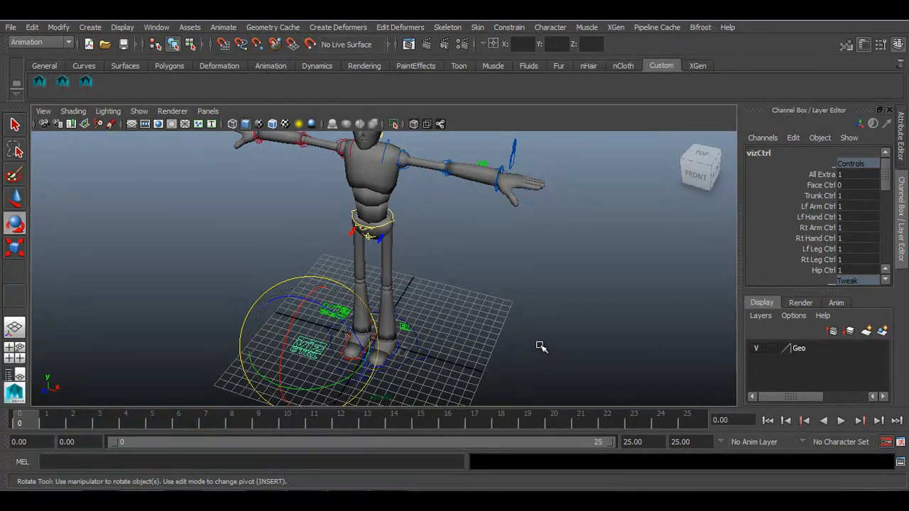
pyautogui.keyDown('alt'); pyautogui.moveTo(602, 302); pyautogui.dragTo(563, 300, button='middle'); pyautogui.keyUp('alt')
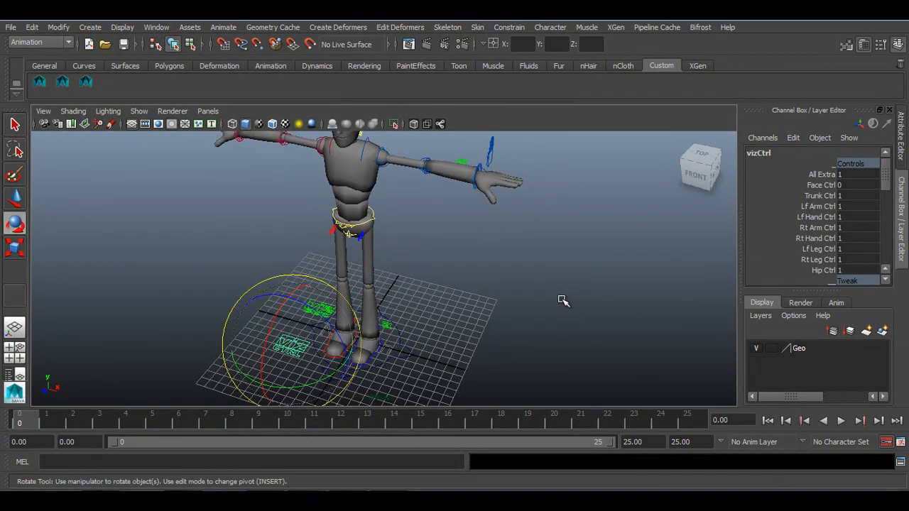
pyautogui.click(814, 185)
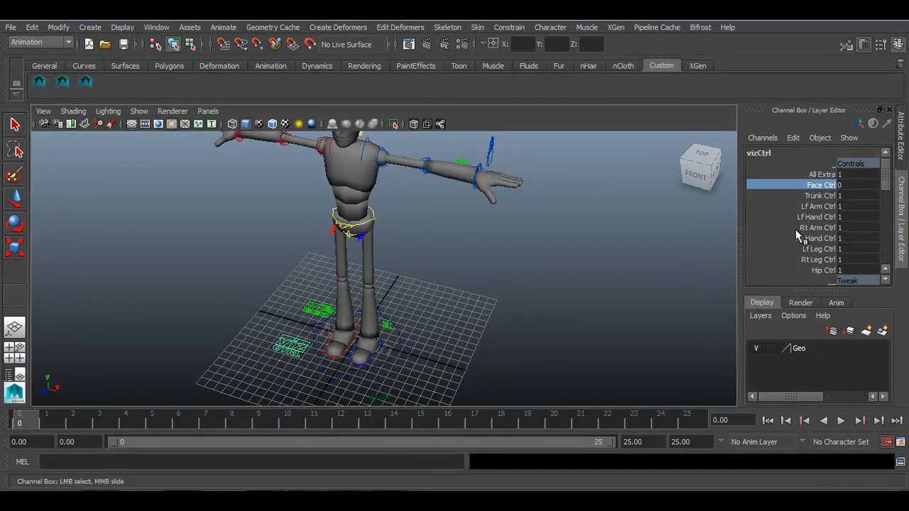
pyautogui.keyDown('alt'); pyautogui.moveTo(545, 289); pyautogui.dragTo(489, 315); pyautogui.keyUp('alt')
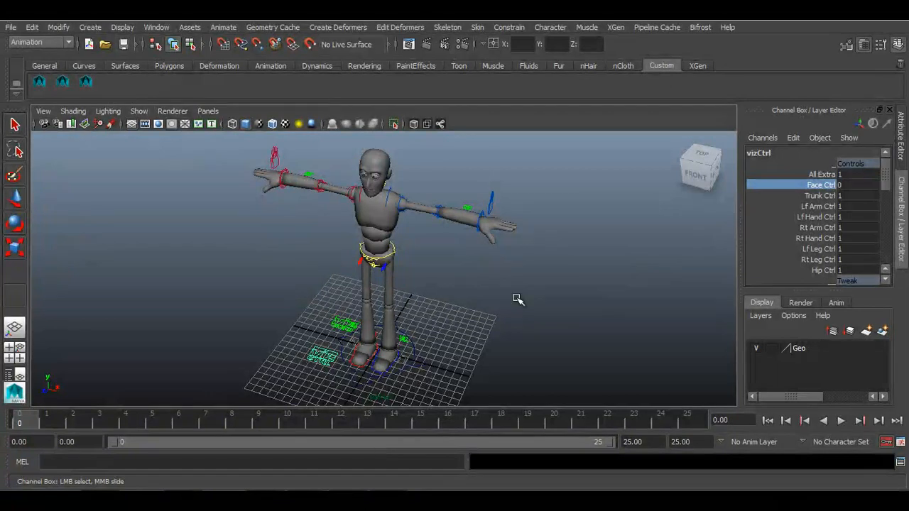
pyautogui.keyDown('alt'); pyautogui.moveTo(497, 288); pyautogui.dragTo(522, 352, button='middle'); pyautogui.keyUp('alt')
pyautogui.keyDown('alt'); pyautogui.moveTo(481, 323); pyautogui.dragTo(455, 302); pyautogui.keyUp('alt')
pyautogui.keyDown('alt'); pyautogui.moveTo(462, 320); pyautogui.dragTo(550, 390, button='right'); pyautogui.keyUp('alt')
pyautogui.keyDown('alt'); pyautogui.moveTo(381, 281); pyautogui.dragTo(365, 337, button='middle'); pyautogui.keyUp('alt')
pyautogui.keyDown('alt'); pyautogui.moveTo(352, 295); pyautogui.dragTo(357, 175, button='right'); pyautogui.keyUp('alt')
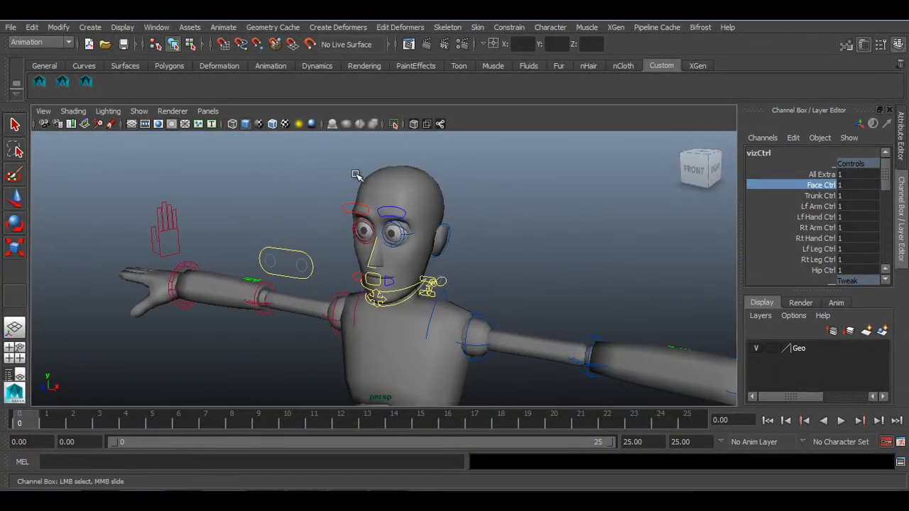
# Step: Select the left brow face control to view its attributes
pyautogui.click(384, 207)
pyautogui.keyDown('alt'); pyautogui.moveTo(388, 276); pyautogui.dragTo(400, 282, button='right'); pyautogui.keyUp('alt')
pyautogui.keyDown('alt'); pyautogui.moveTo(400, 282); pyautogui.dragTo(432, 262); pyautogui.keyUp('alt')
pyautogui.keyDown('alt'); pyautogui.moveTo(433, 262); pyautogui.dragTo(373, 280, button='middle'); pyautogui.keyUp('alt')
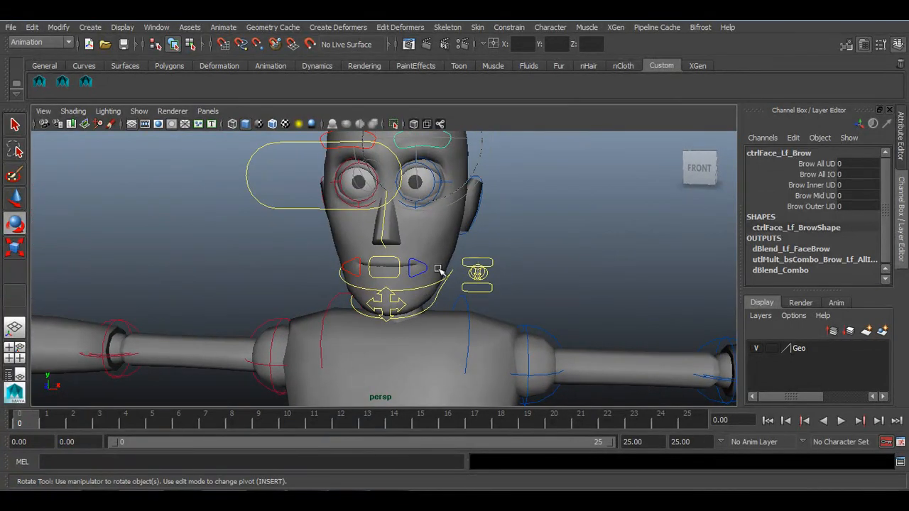
# Step: Try the Mouth Puff IO, Up Lip Part and Crnr IO attributes on the left lips control, undoing the changes
pyautogui.click(428, 266)
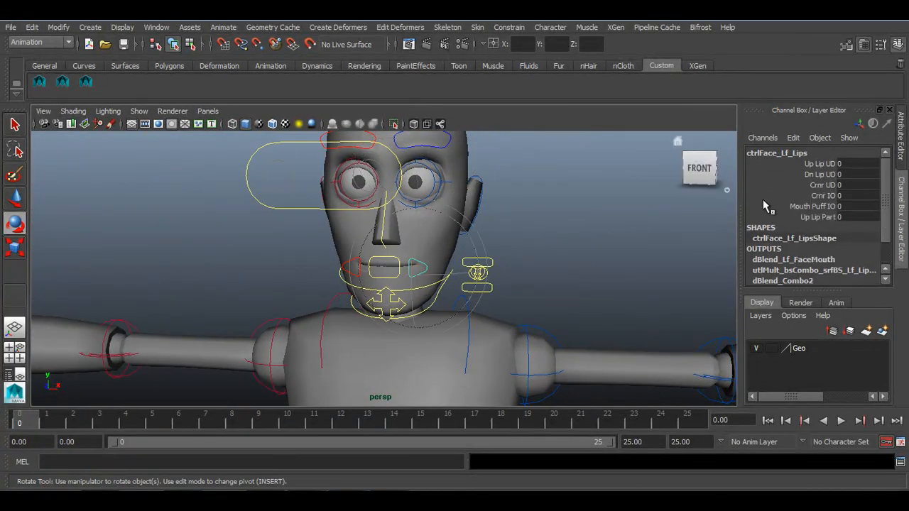
pyautogui.click(826, 164)
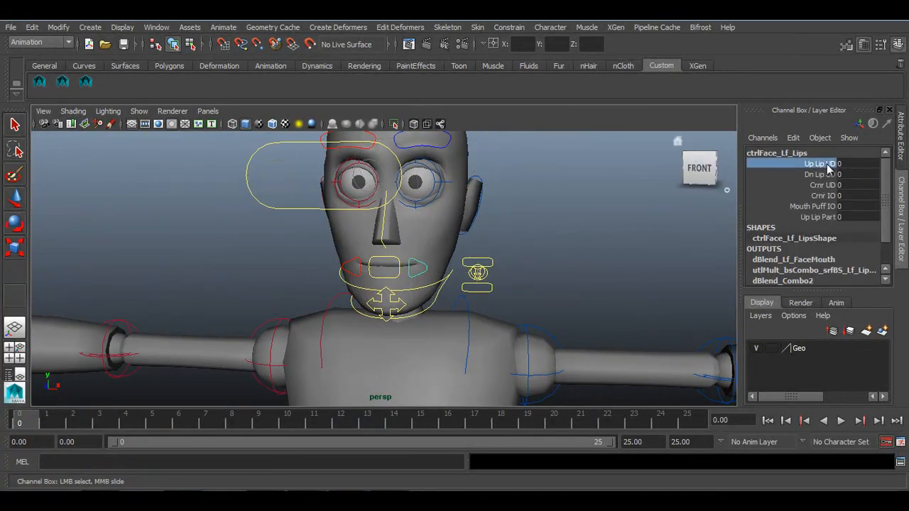
pyautogui.click(811, 207)
pyautogui.moveTo(484, 260)
pyautogui.mouseDown(button='middle')
pyautogui.moveTo(585, 256)
pyautogui.moveTo(487, 258)
pyautogui.mouseUp(button='middle')
pyautogui.hotkey('ctrl', 'z')
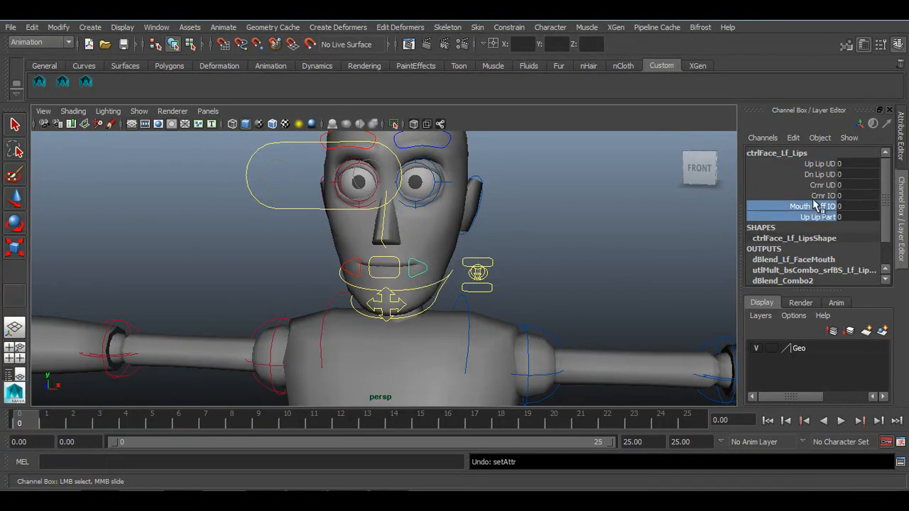
pyautogui.click(808, 196)
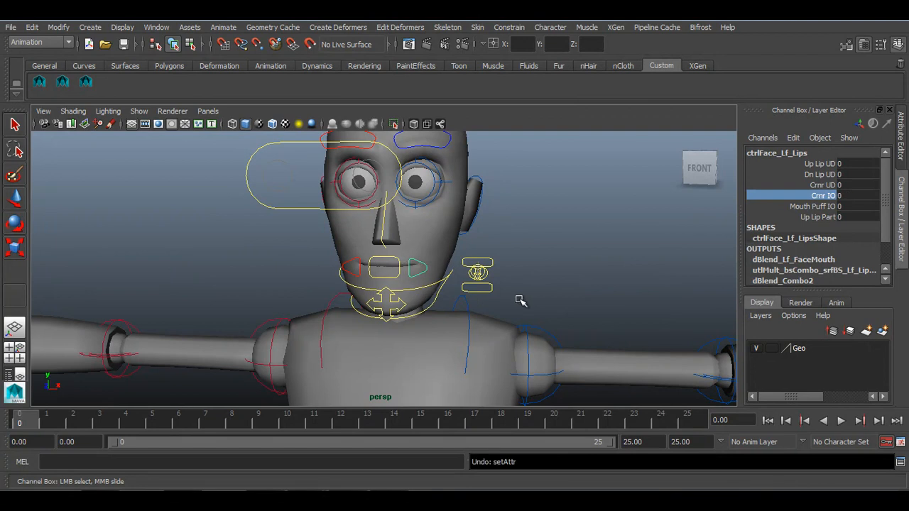
pyautogui.hotkey('ctrl', 'z')
# Step: Set All Extra to 0 on the floor's visibility control and clear the selection
pyautogui.scroll(-5, 491, 298)
pyautogui.keyDown('alt'); pyautogui.moveTo(462, 295); pyautogui.dragTo(336, 285); pyautogui.keyUp('alt')
pyautogui.scroll(-5, 336, 286)
pyautogui.keyDown('alt'); pyautogui.moveTo(337, 286); pyautogui.dragTo(358, 246, button='middle'); pyautogui.keyUp('alt')
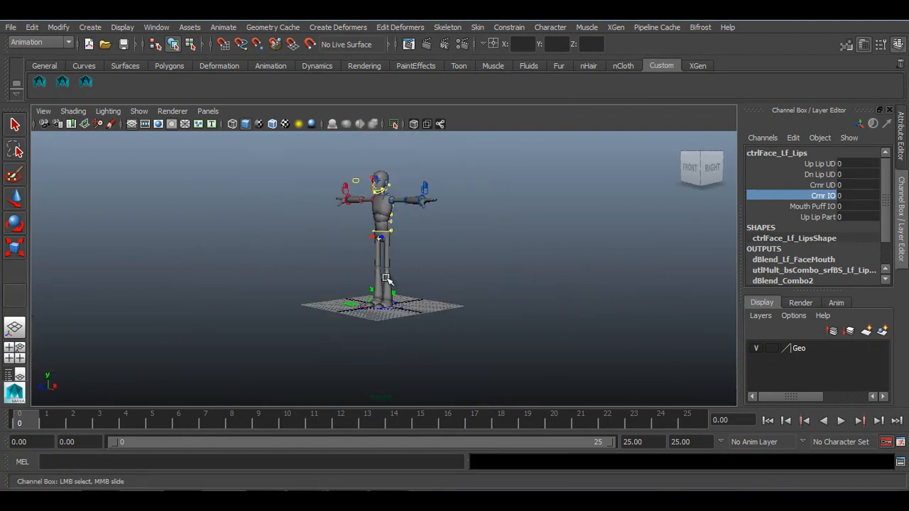
pyautogui.keyDown('alt'); pyautogui.moveTo(360, 246); pyautogui.dragTo(430, 351); pyautogui.keyUp('alt')
pyautogui.scroll(5, 430, 351)
pyautogui.click(328, 346)
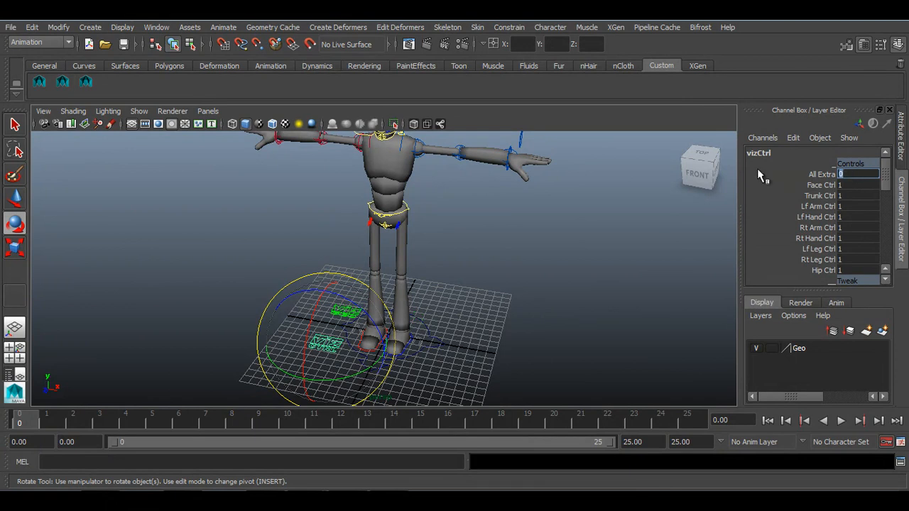
pyautogui.scroll(-5, 583, 246)
pyautogui.keyDown('alt'); pyautogui.moveTo(462, 283); pyautogui.dragTo(323, 297); pyautogui.keyUp('alt')
pyautogui.keyDown('alt'); pyautogui.moveTo(323, 297); pyautogui.dragTo(365, 298, button='right'); pyautogui.keyUp('alt')
pyautogui.keyDown('alt'); pyautogui.moveTo(365, 299); pyautogui.dragTo(552, 340); pyautogui.keyUp('alt')
pyautogui.click(551, 341)
# Step: Set the animation start frame to 1
pyautogui.keyDown('alt'); pyautogui.moveTo(450, 305); pyautogui.dragTo(473, 318); pyautogui.keyUp('alt')
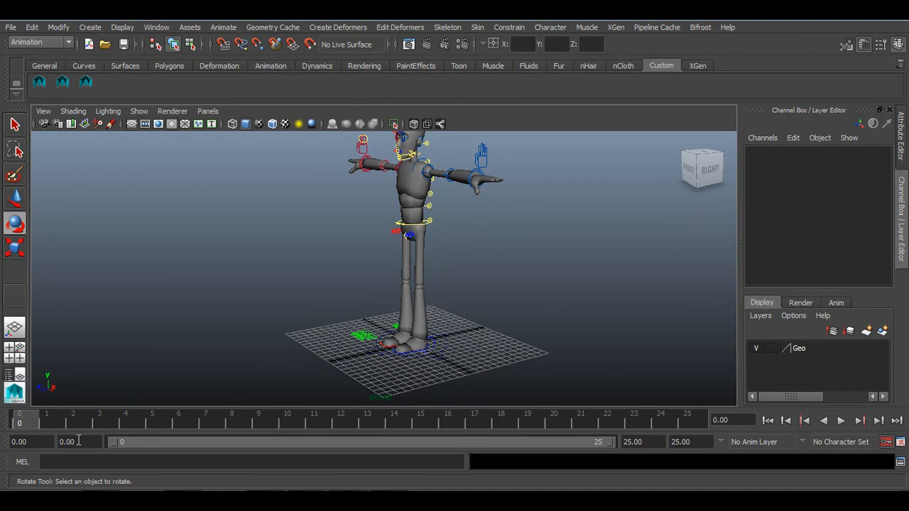
pyautogui.click(45, 442)
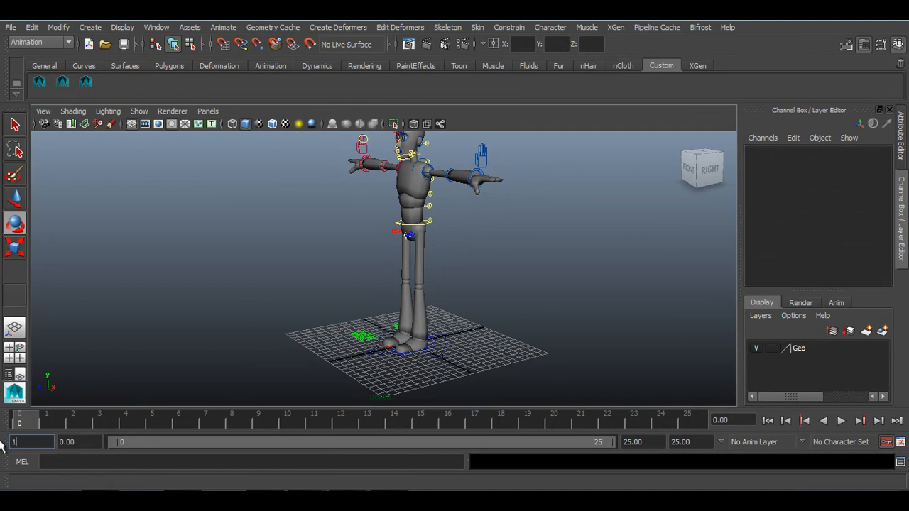
pyautogui.press('Return')
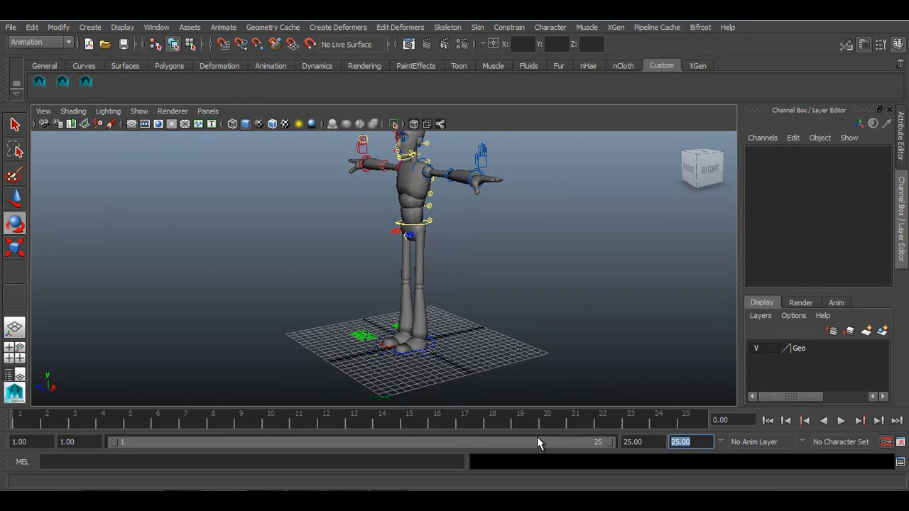
# Step: Lower the root control at the waist by about 0.33 along Y
pyautogui.keyDown('alt'); pyautogui.moveTo(561, 380); pyautogui.dragTo(418, 290); pyautogui.keyUp('alt')
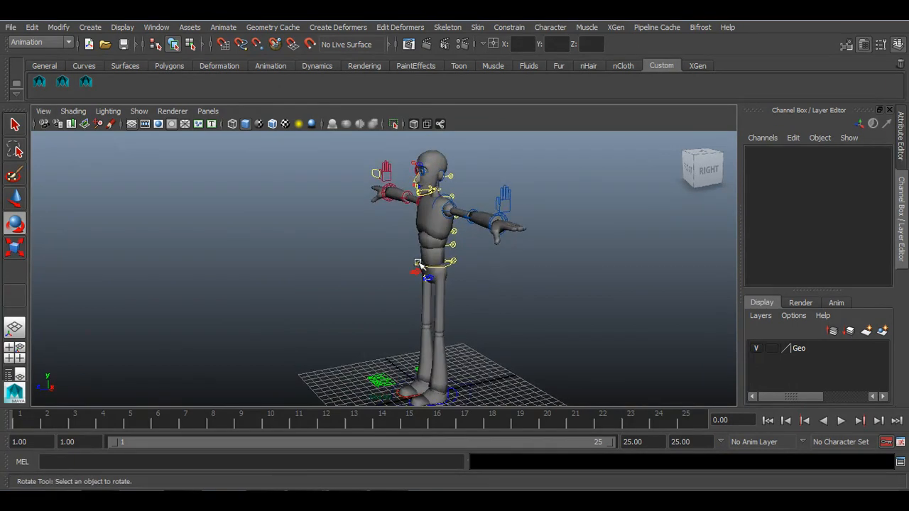
pyautogui.click(418, 264)
pyautogui.keyDown('alt'); pyautogui.moveTo(418, 264); pyautogui.dragTo(558, 438, button='right'); pyautogui.keyUp('alt')
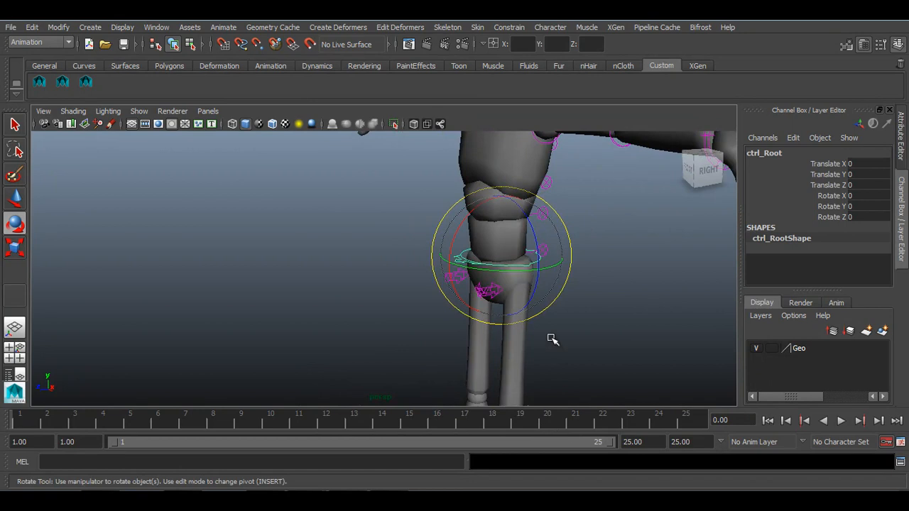
pyautogui.scroll(-2, 483, 270)
pyautogui.press('w')
pyautogui.scroll(-1, 468, 248)
pyautogui.keyDown('alt'); pyautogui.moveTo(469, 248); pyautogui.dragTo(433, 183, button='middle'); pyautogui.keyUp('alt')
pyautogui.scroll(-1, 432, 182)
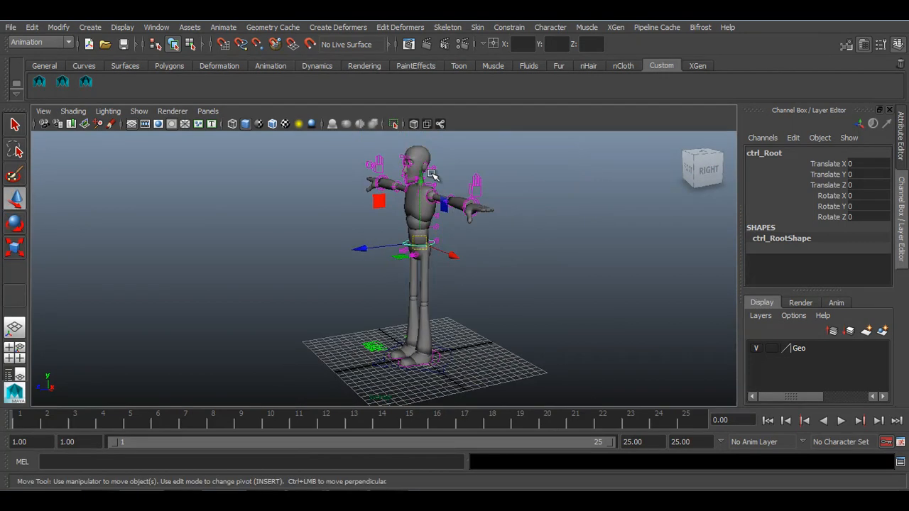
pyautogui.moveTo(422, 171); pyautogui.dragTo(426, 174)
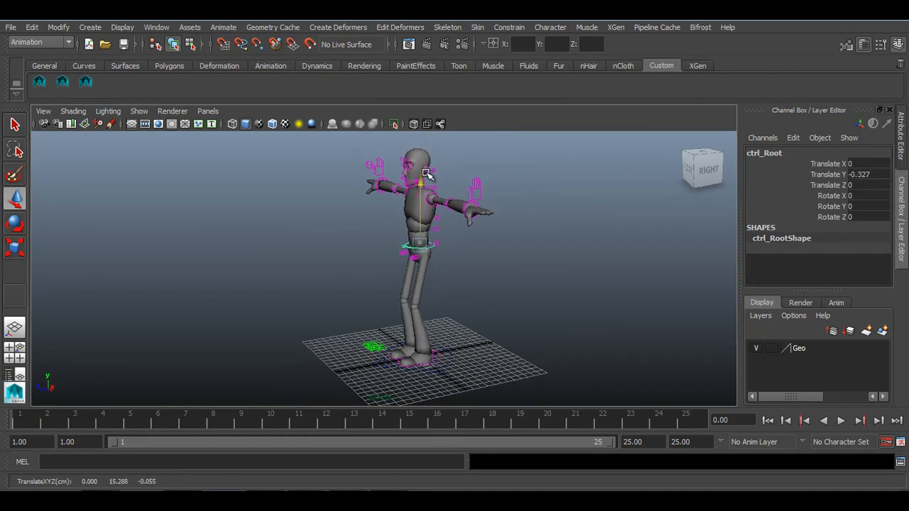
# Step: Lower the waist root control slightly further along Y, to about -0.39
pyautogui.keyDown('alt'); pyautogui.moveTo(441, 261); pyautogui.dragTo(422, 254); pyautogui.keyUp('alt')
pyautogui.scroll(2, 424, 249)
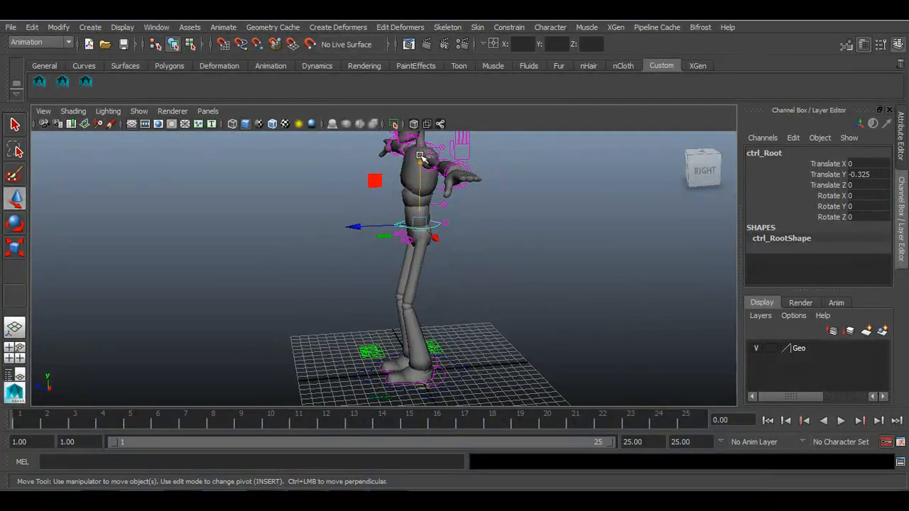
pyautogui.moveTo(420, 156); pyautogui.dragTo(422, 158)
# Step: Set the left foot IK control's Ball Roll to 3.6 and move the foot back along Z to about -6.3
pyautogui.moveTo(461, 257)
pyautogui.keyDown('alt'); pyautogui.mouseDown()
pyautogui.moveTo(410, 260)
pyautogui.moveTo(465, 269)
pyautogui.mouseUp(); pyautogui.keyUp('alt')
pyautogui.keyDown('alt'); pyautogui.moveTo(412, 297); pyautogui.dragTo(511, 348, button='right'); pyautogui.keyUp('alt')
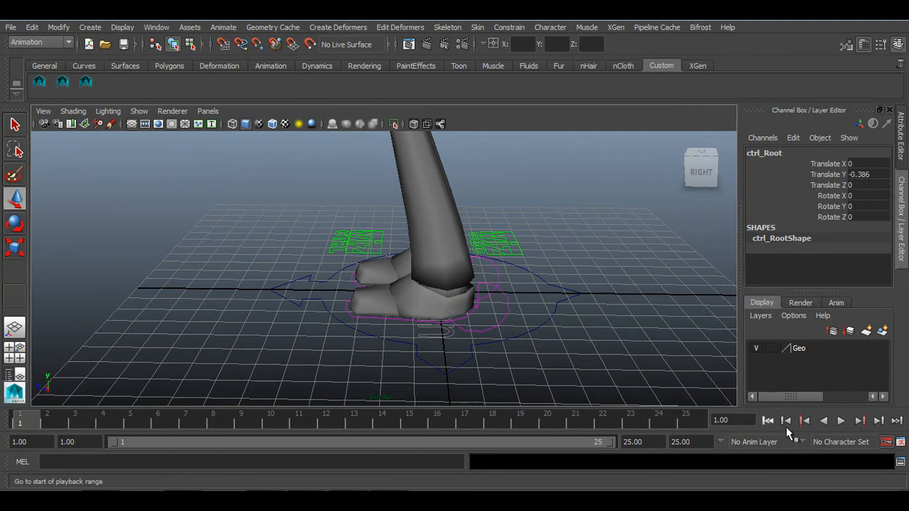
pyautogui.click(507, 295)
pyautogui.keyDown('alt'); pyautogui.moveTo(507, 301); pyautogui.dragTo(442, 291); pyautogui.keyUp('alt')
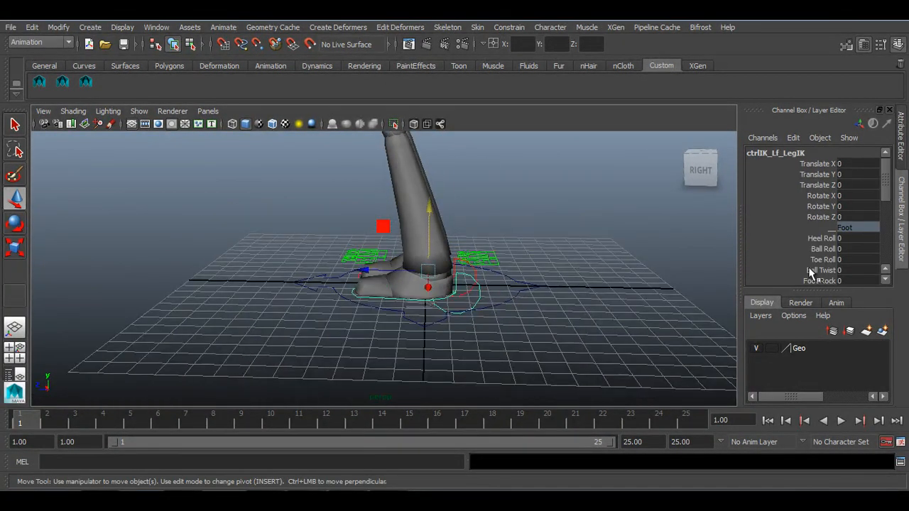
pyautogui.click(810, 249)
pyautogui.moveTo(497, 309); pyautogui.dragTo(522, 308, button='middle')
pyautogui.moveTo(367, 287); pyautogui.dragTo(498, 281)
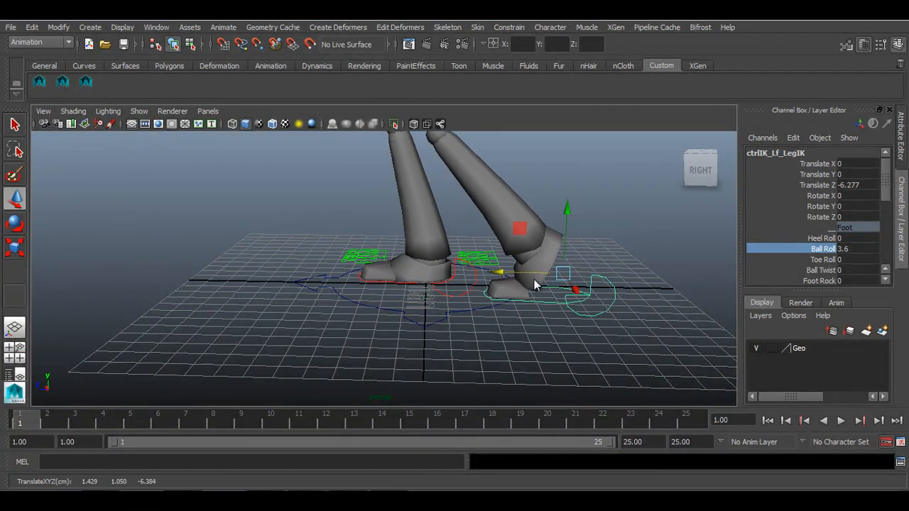
# Step: In the side view, adjust the left foot control's backward position to about -7.02 along Z
pyautogui.press('space')
pyautogui.press('space')
pyautogui.keyDown('alt'); pyautogui.moveTo(524, 278); pyautogui.dragTo(454, 319, button='right'); pyautogui.keyUp('alt')
pyautogui.keyDown('alt'); pyautogui.moveTo(441, 397); pyautogui.dragTo(416, 210, button='middle'); pyautogui.keyUp('alt')
pyautogui.keyDown('alt'); pyautogui.moveTo(416, 211); pyautogui.dragTo(414, 242, button='right'); pyautogui.keyUp('alt')
pyautogui.moveTo(410, 351); pyautogui.dragTo(437, 352)
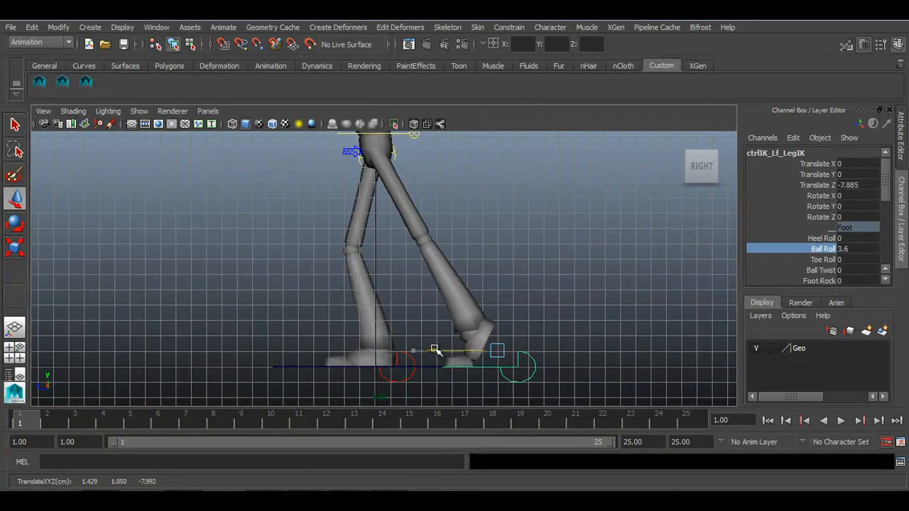
pyautogui.moveTo(435, 351); pyautogui.dragTo(421, 351)
# Step: Set the right foot IK control's Heel Roll to -1.5 and move the foot forward along Z to about 4.76
pyautogui.keyDown('alt'); pyautogui.moveTo(421, 351); pyautogui.dragTo(450, 359, button='right'); pyautogui.keyUp('alt')
pyautogui.keyDown('alt'); pyautogui.moveTo(449, 359); pyautogui.dragTo(447, 354, button='middle'); pyautogui.keyUp('alt')
pyautogui.keyDown('alt'); pyautogui.moveTo(440, 334); pyautogui.dragTo(426, 316); pyautogui.keyUp('alt')
pyautogui.click(471, 272)
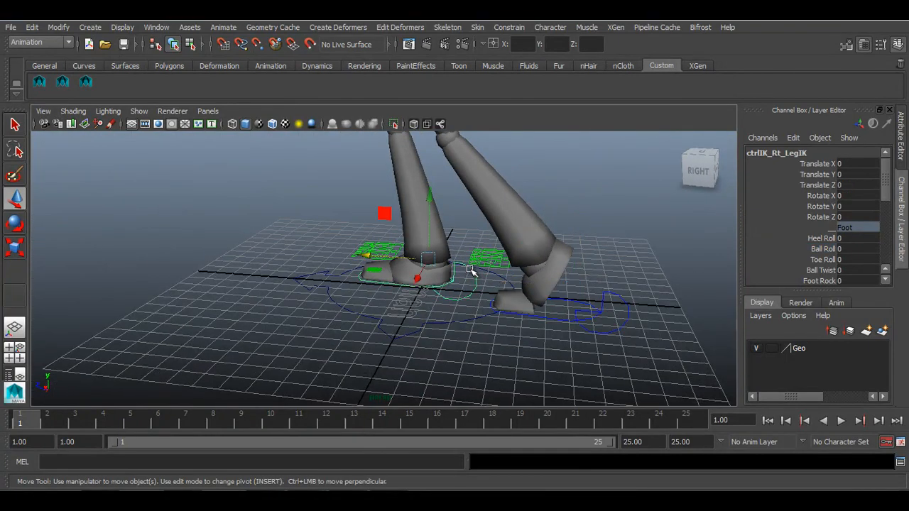
pyautogui.press('[')
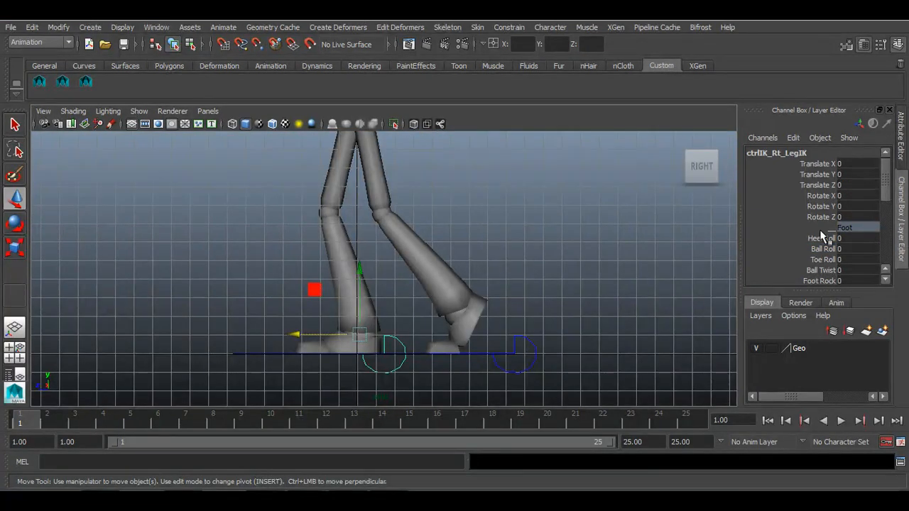
pyautogui.click(817, 239)
pyautogui.moveTo(414, 316); pyautogui.dragTo(376, 325, button='middle')
pyautogui.press('w')
pyautogui.moveTo(316, 336); pyautogui.dragTo(222, 335)
# Step: Check the stride from the side and fine-tune the right foot control to about 4.82 along Z
pyautogui.scroll(-3, 313, 331)
pyautogui.keyDown('alt'); pyautogui.moveTo(418, 282); pyautogui.dragTo(441, 351, button='middle'); pyautogui.keyUp('alt')
pyautogui.keyDown('alt'); pyautogui.moveTo(440, 351); pyautogui.dragTo(64, 242, button='right'); pyautogui.keyUp('alt')
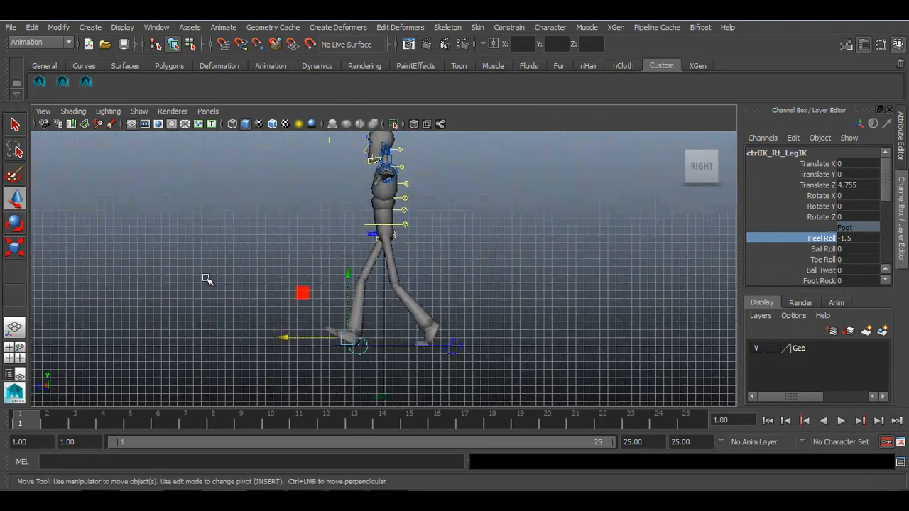
pyautogui.keyDown('alt'); pyautogui.moveTo(348, 282); pyautogui.dragTo(347, 294, button='middle'); pyautogui.keyUp('alt')
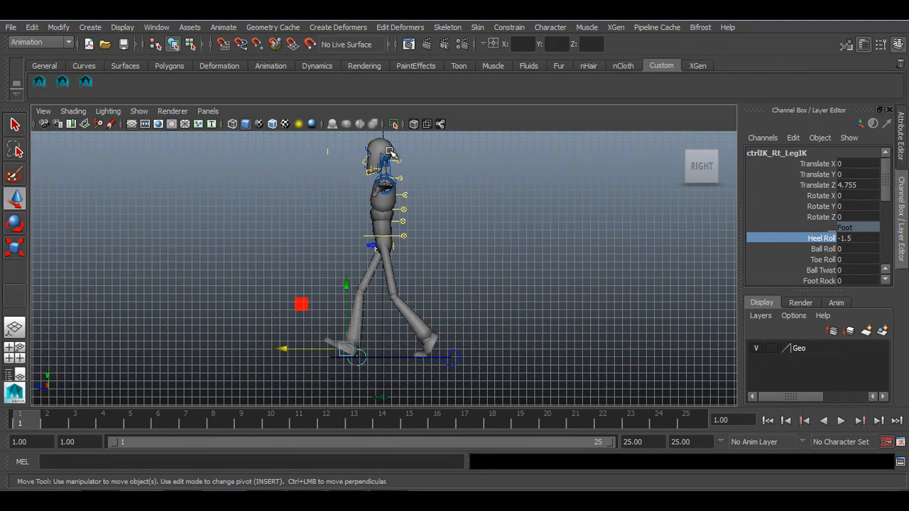
pyautogui.scroll(4, 395, 337)
pyautogui.keyDown('alt'); pyautogui.moveTo(409, 363); pyautogui.dragTo(416, 253, button='middle'); pyautogui.keyUp('alt')
pyautogui.scroll(-1, 409, 299)
pyautogui.keyDown('alt'); pyautogui.moveTo(408, 302); pyautogui.dragTo(408, 298, button='middle'); pyautogui.keyUp('alt')
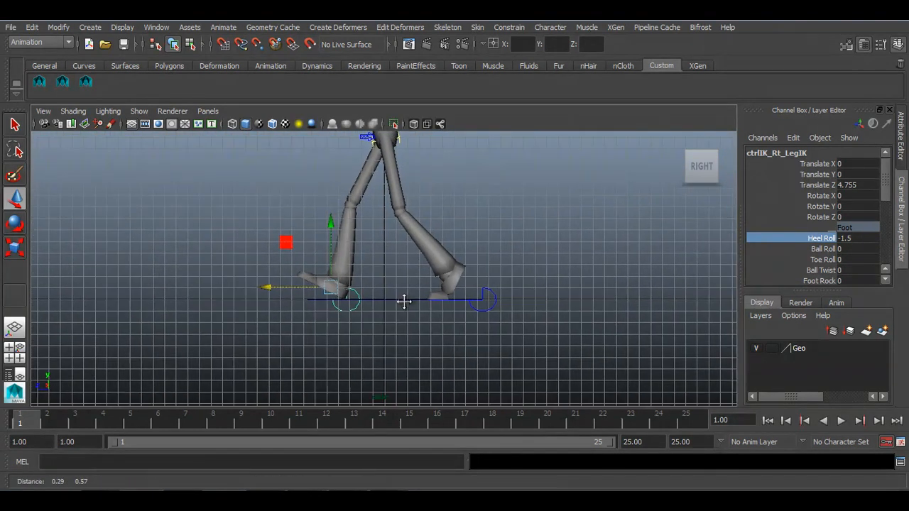
pyautogui.scroll(5, 408, 298)
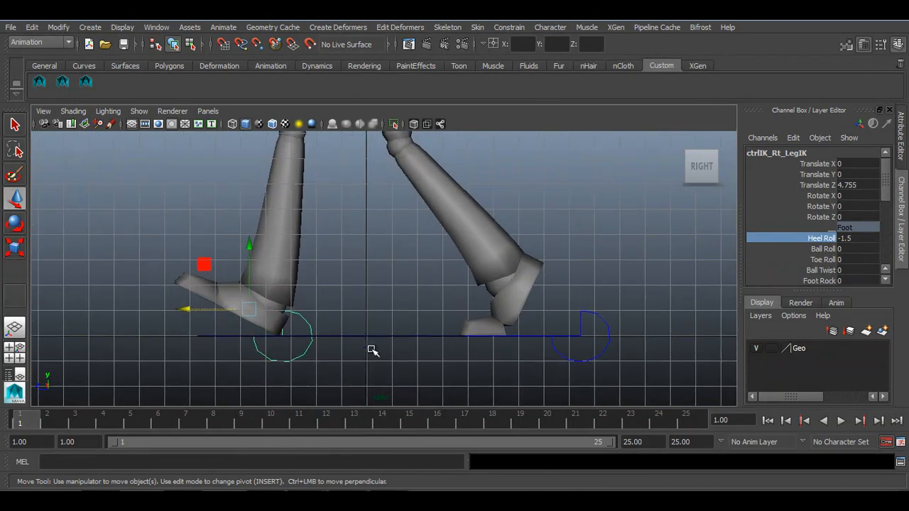
pyautogui.scroll(-6, 348, 335)
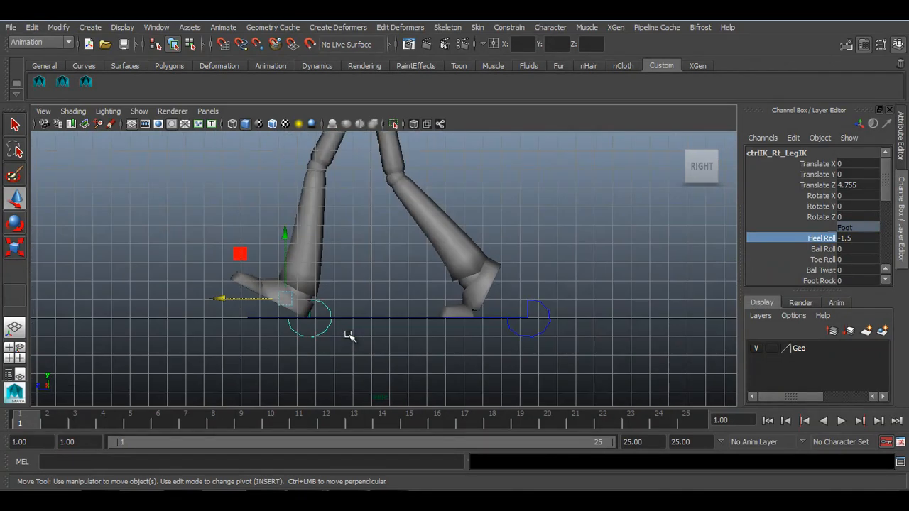
pyautogui.moveTo(269, 287); pyautogui.dragTo(264, 288)
pyautogui.scroll(3, 376, 343)
pyautogui.scroll(2, 301, 329)
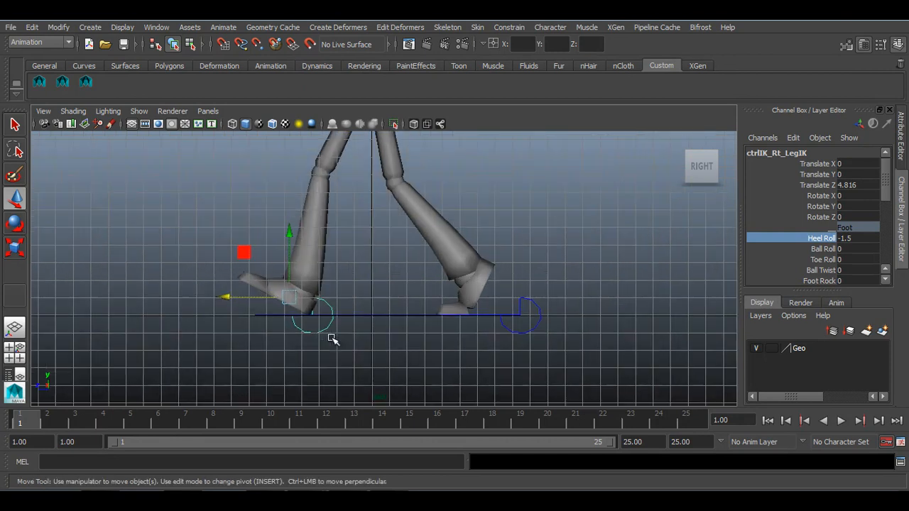
# Step: Key both foot controls at frame 1 and copy those keys
pyautogui.click(533, 303)
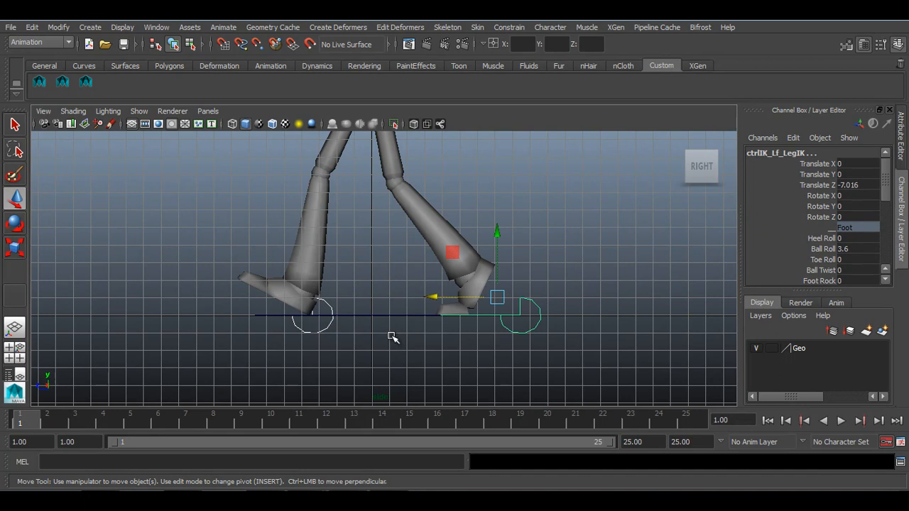
pyautogui.press('s')
pyautogui.rightClick(32, 424)
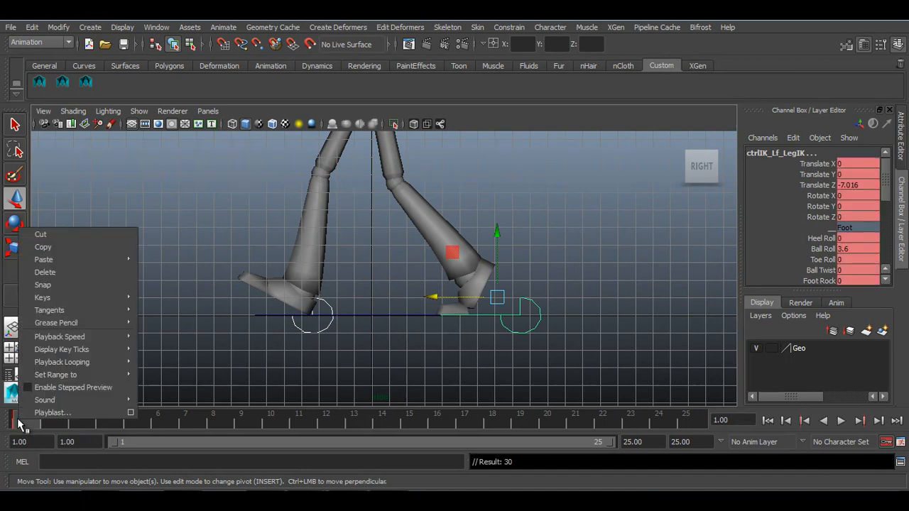
pyautogui.click(71, 245)
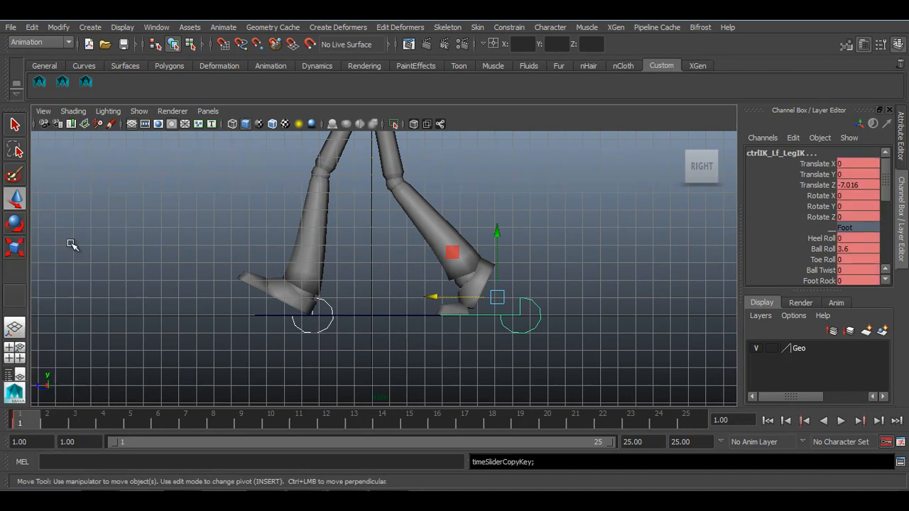
# Step: Paste the copied foot keys at frame 25 and compare the pose with frame 1
pyautogui.click(685, 423)
pyautogui.rightClick(684, 422)
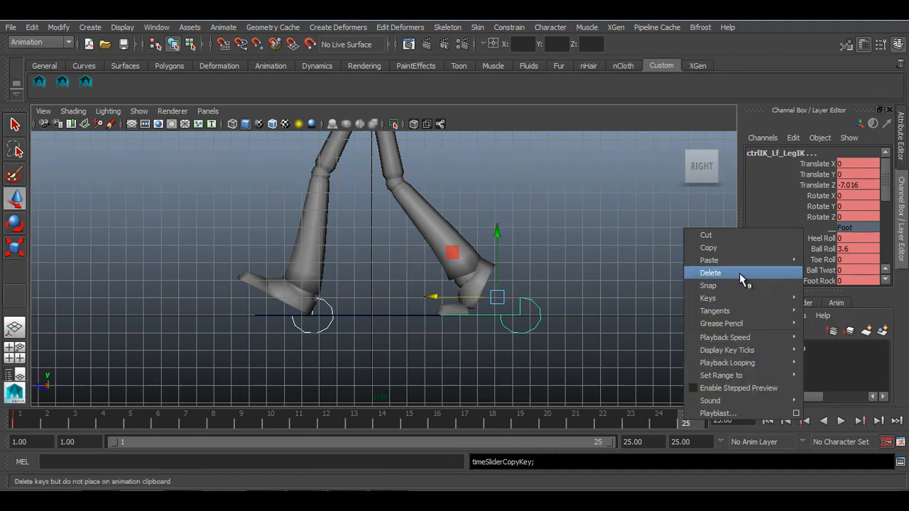
pyautogui.moveTo(760, 262)
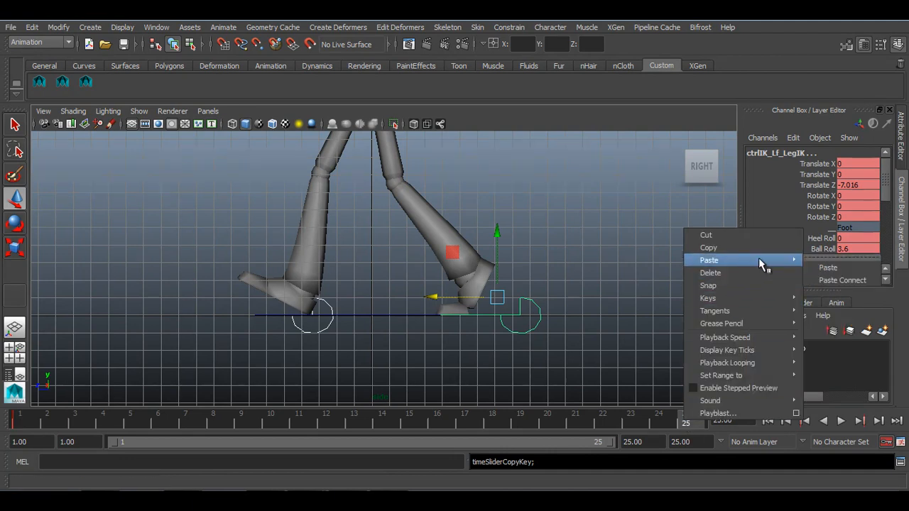
pyautogui.click(829, 269)
pyautogui.click(19, 420)
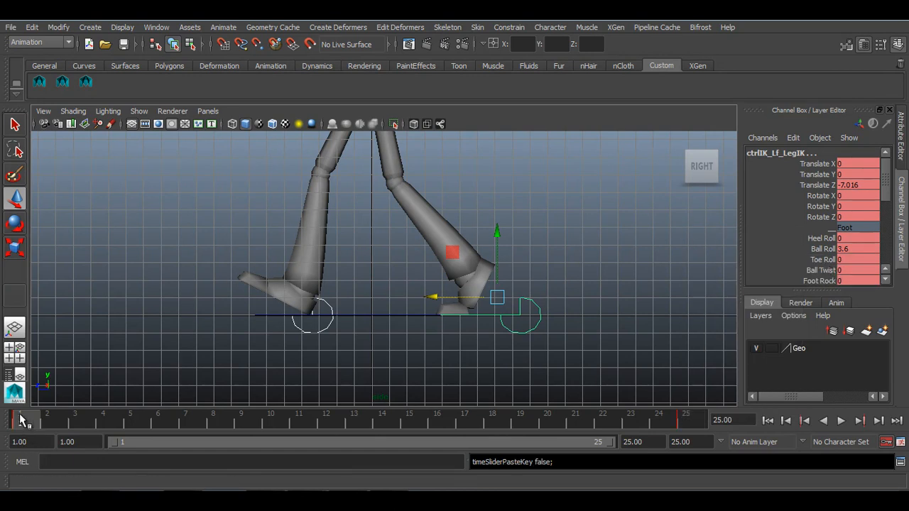
pyautogui.click(685, 424)
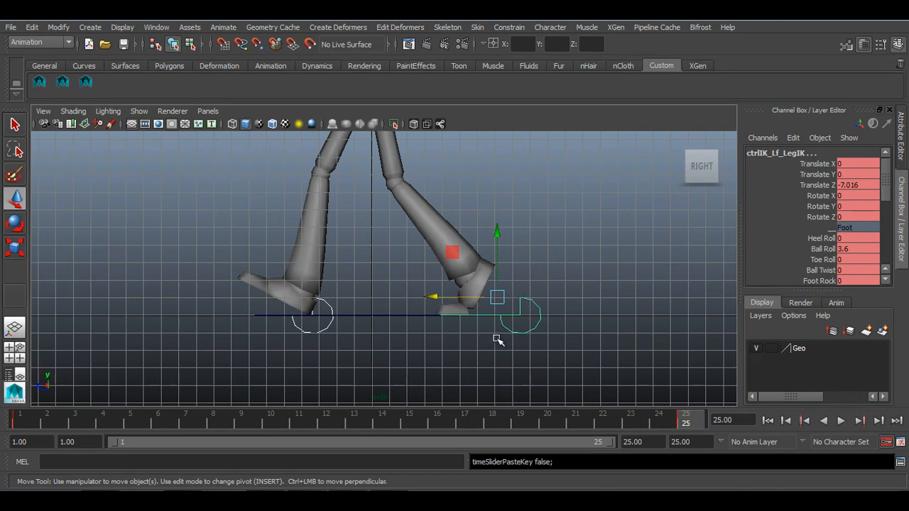
# Step: Copy the front right foot control's key from frame 1
pyautogui.keyDown('alt'); pyautogui.moveTo(496, 339); pyautogui.dragTo(519, 381); pyautogui.keyUp('alt')
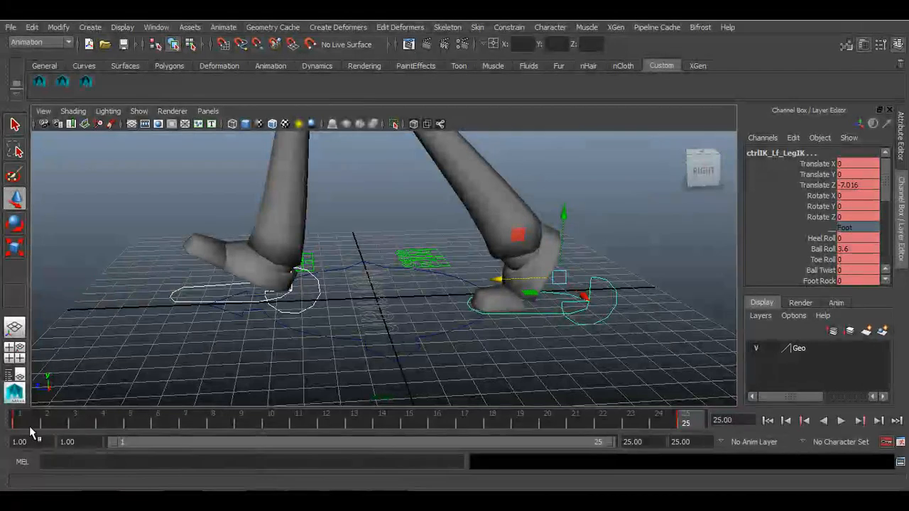
pyautogui.click(27, 420)
pyautogui.click(198, 375)
pyautogui.click(184, 298)
pyautogui.rightClick(33, 409)
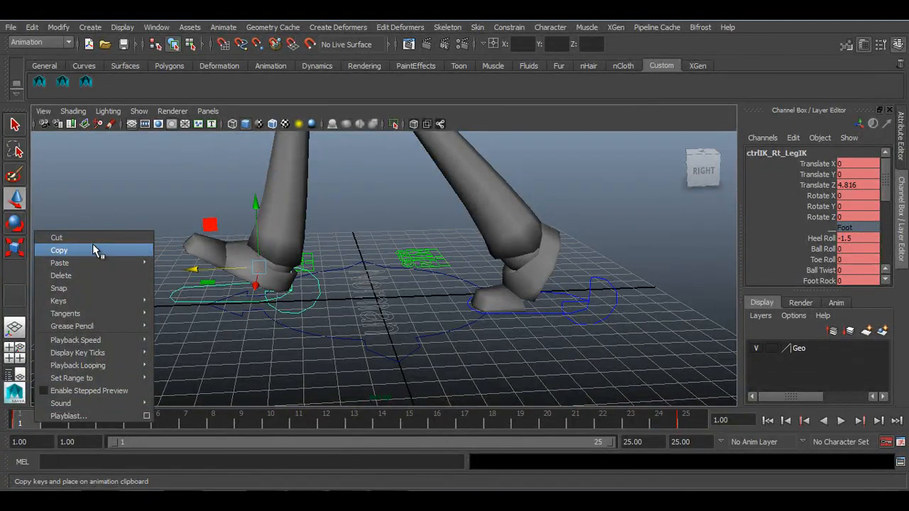
pyautogui.click(93, 250)
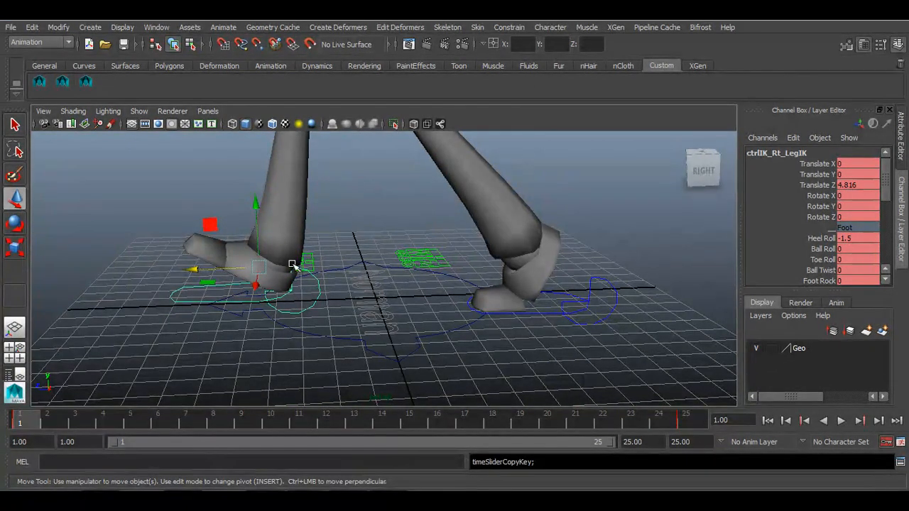
# Step: Paste the copied right foot key onto the left foot control at frame 13
pyautogui.moveTo(591, 250); pyautogui.dragTo(644, 337)
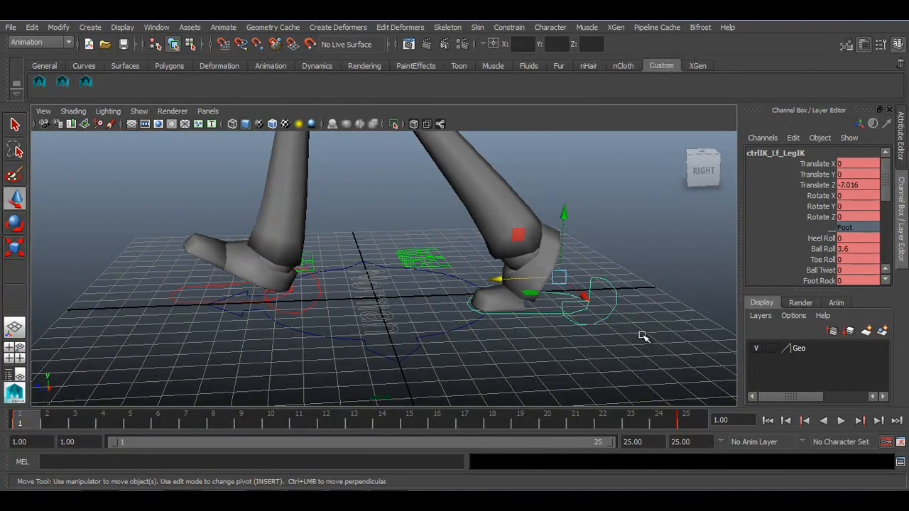
pyautogui.click(364, 425)
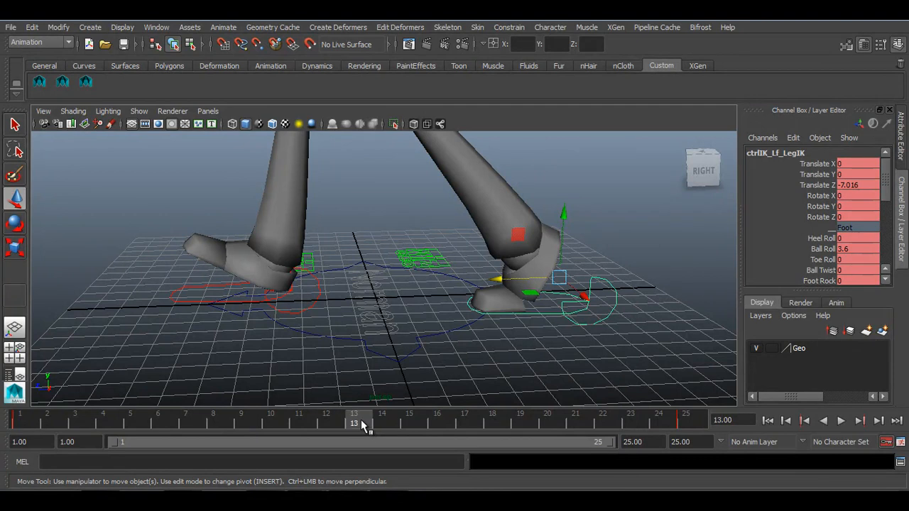
pyautogui.rightClick(362, 425)
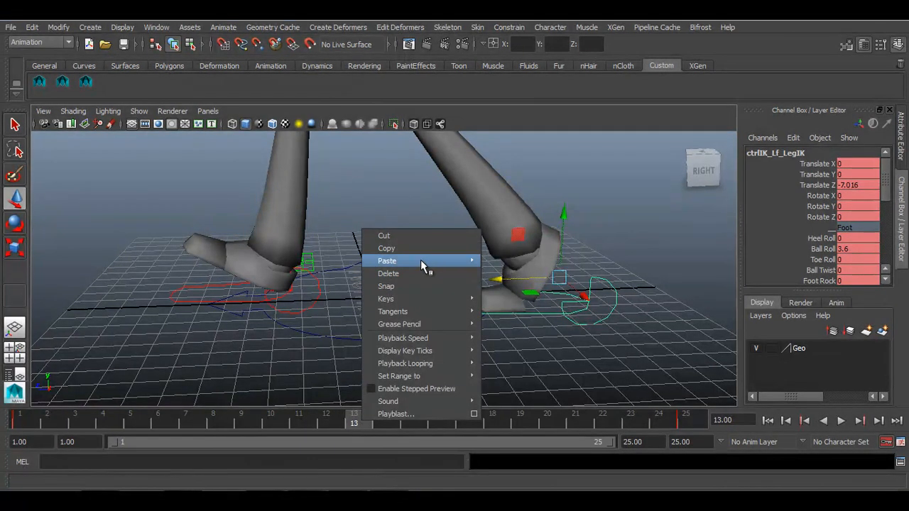
pyautogui.moveTo(434, 260)
pyautogui.click(500, 267)
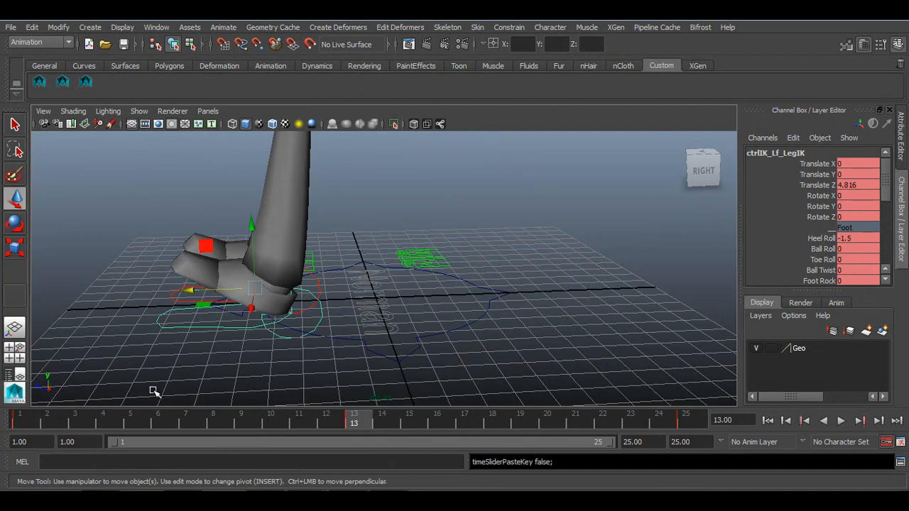
# Step: Return to frame 1 and copy the rear left foot control's key
pyautogui.click(20, 425)
pyautogui.click(122, 352)
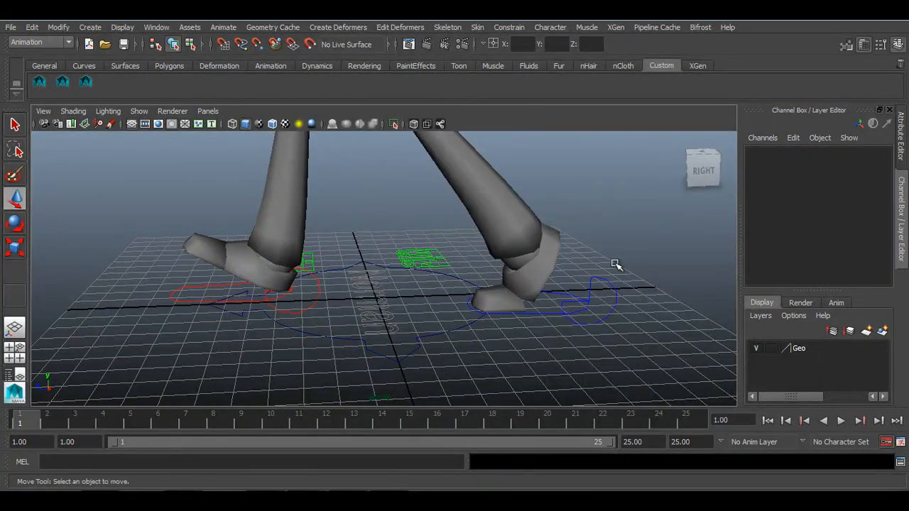
pyautogui.click(616, 303)
pyautogui.rightClick(28, 417)
pyautogui.click(72, 249)
# Step: Paste the copied left foot key onto the right foot control at frame 13
pyautogui.click(309, 281)
pyautogui.click(365, 424)
pyautogui.rightClick(365, 424)
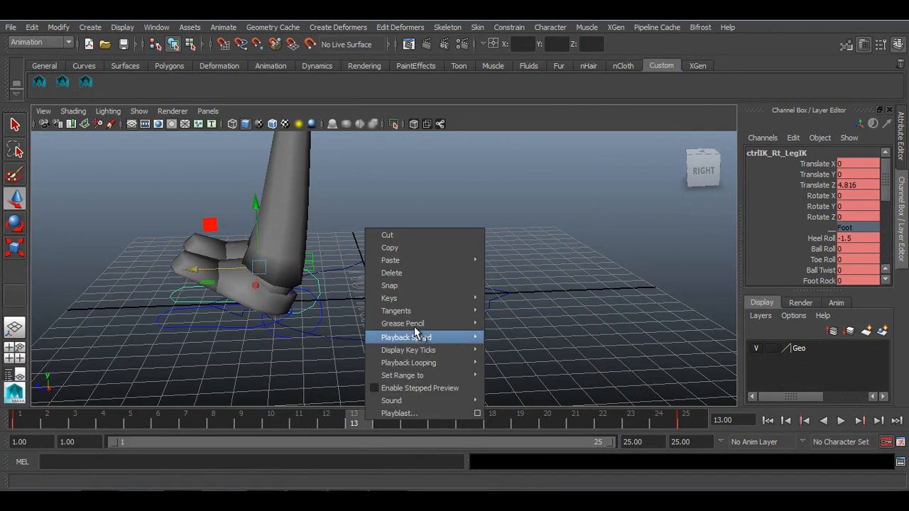
pyautogui.moveTo(440, 263)
pyautogui.click(511, 266)
# Step: Examine the leg poses in the side view by stepping through the keys at frames 1, 13 and 25
pyautogui.scroll(-5, 483, 279)
pyautogui.keyDown('alt'); pyautogui.moveTo(462, 300); pyautogui.dragTo(426, 300); pyautogui.keyUp('alt')
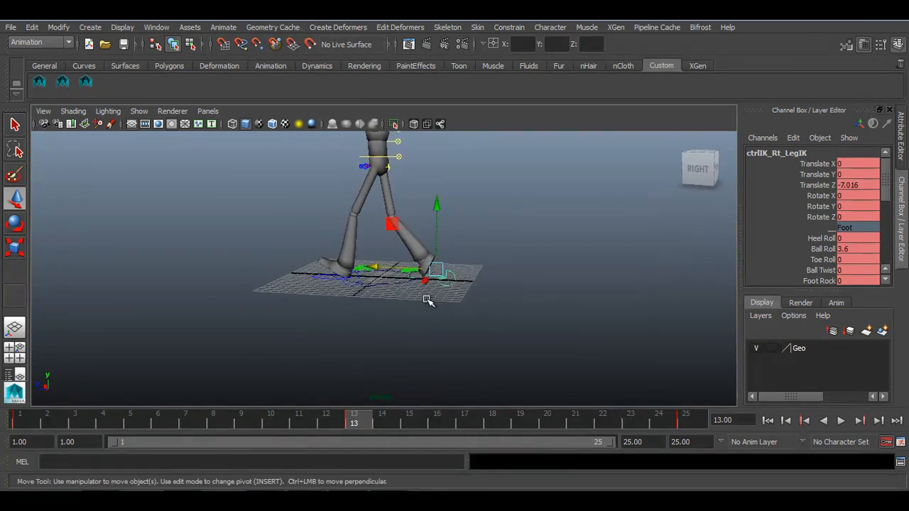
pyautogui.press('space')
pyautogui.press('space')
pyautogui.scroll(-1, 510, 313)
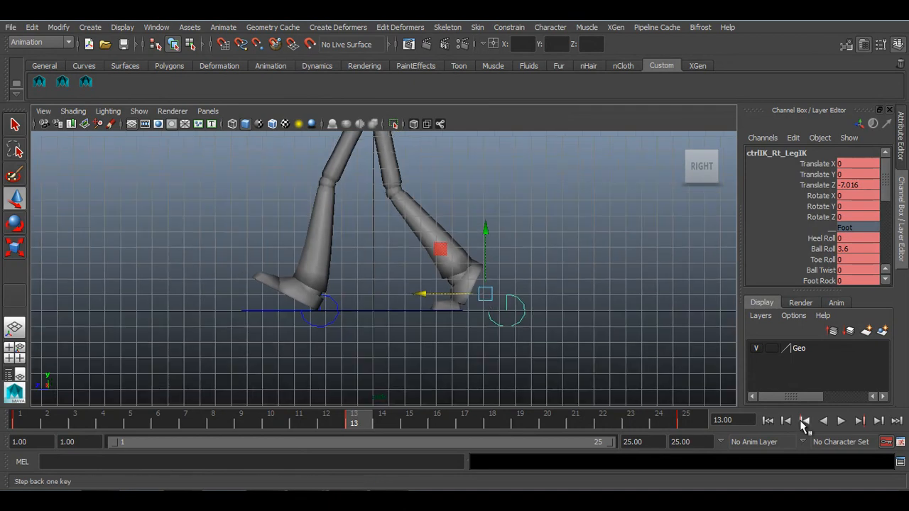
pyautogui.click(772, 422)
pyautogui.middleClick(283, 333)
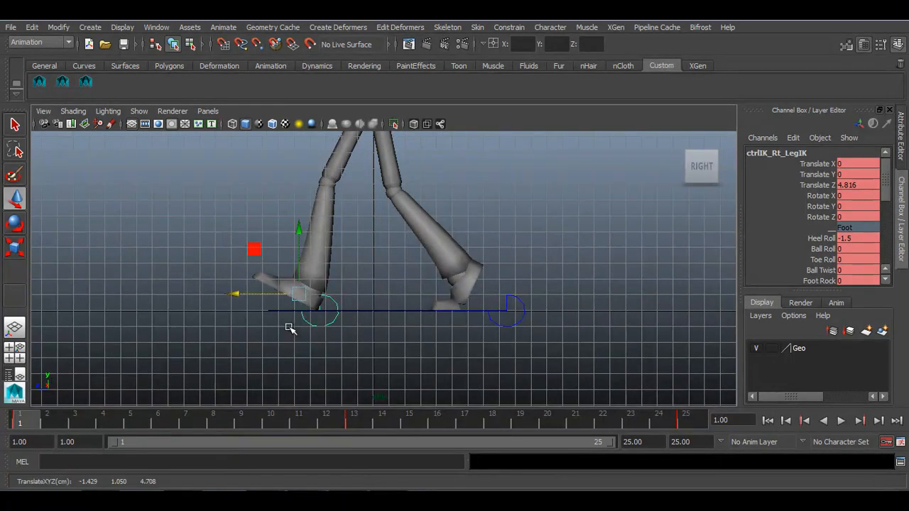
pyautogui.press('.')
pyautogui.press('.')
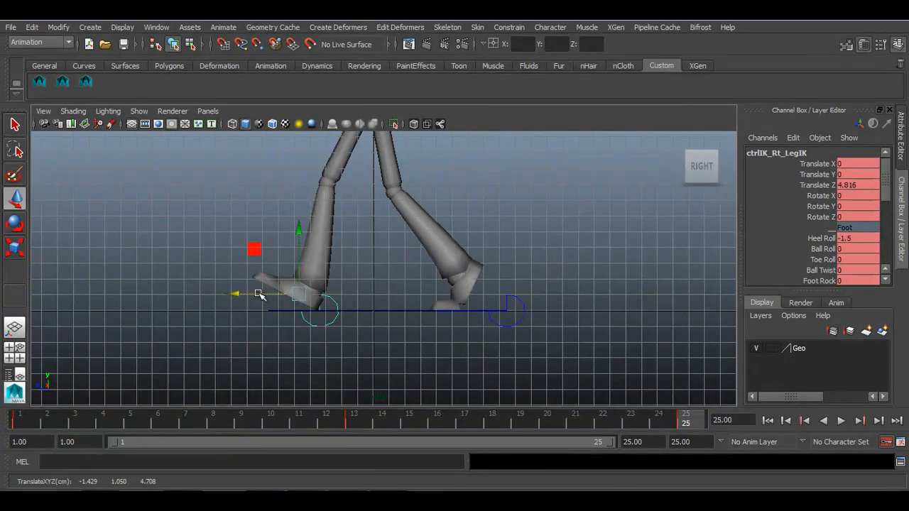
# Step: Hide the viewport grid and play the leg animation from the start frame
pyautogui.click(132, 124)
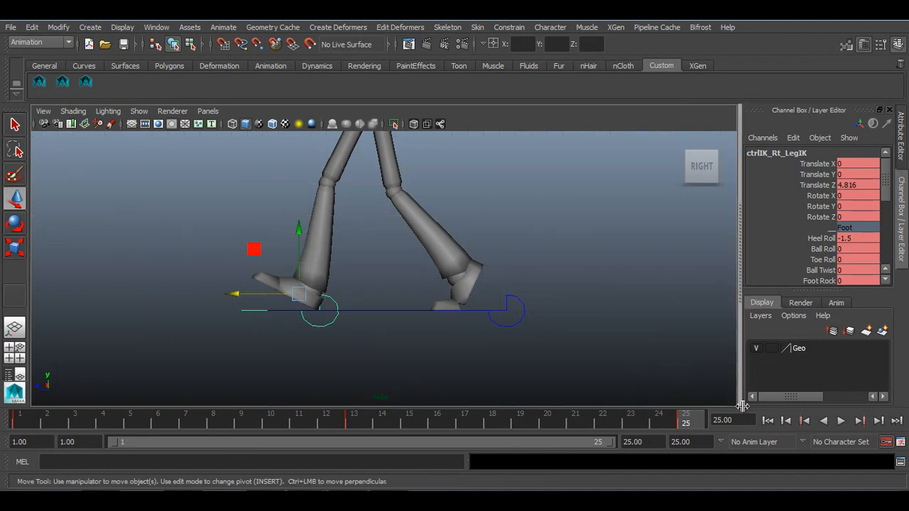
pyautogui.click(768, 420)
pyautogui.click(840, 420)
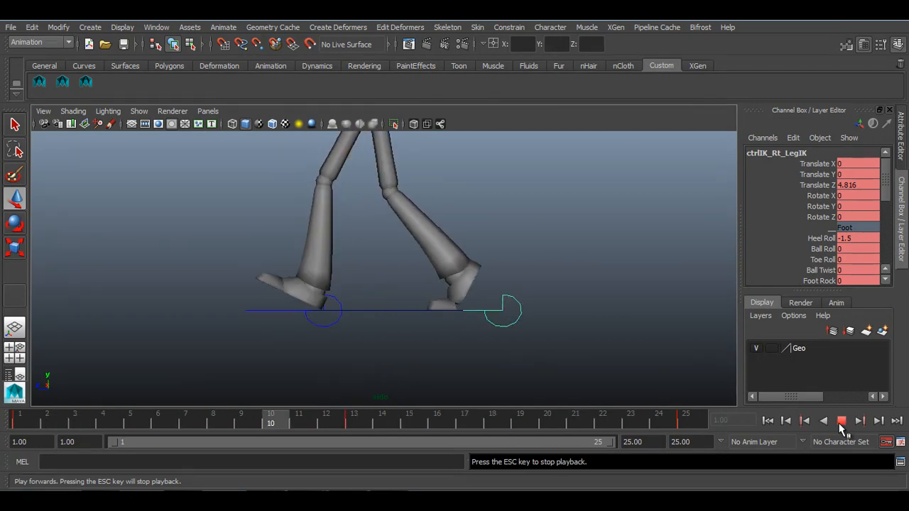
# Step: Stop the playback and save the scene under the new file name Walk_cycle.ma
pyautogui.click(841, 420)
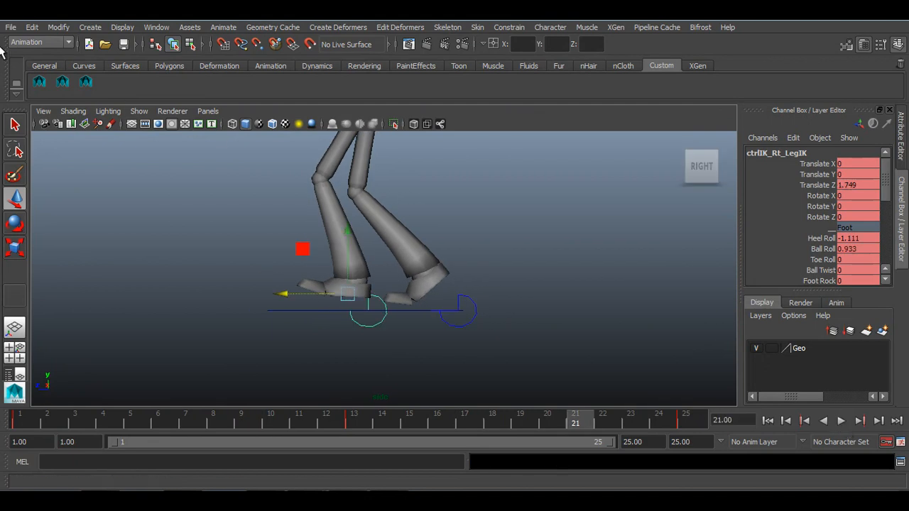
pyautogui.click(11, 27)
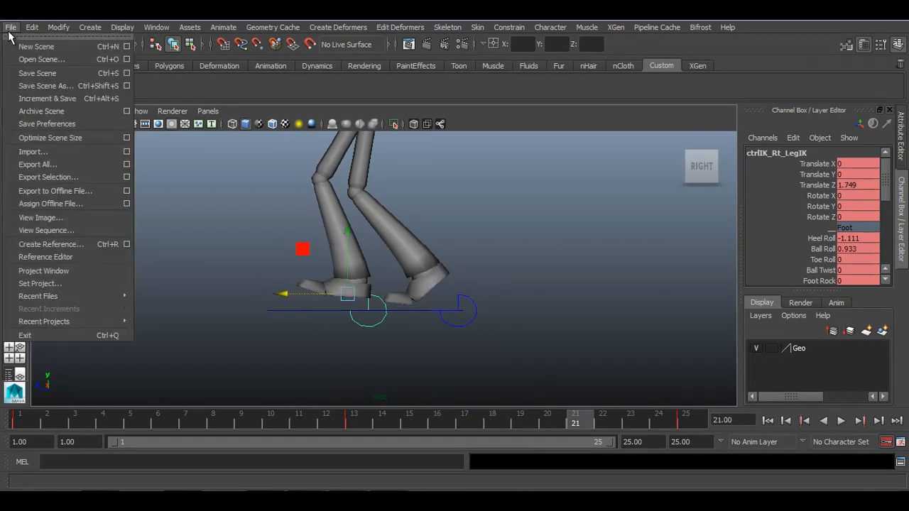
pyautogui.click(34, 83)
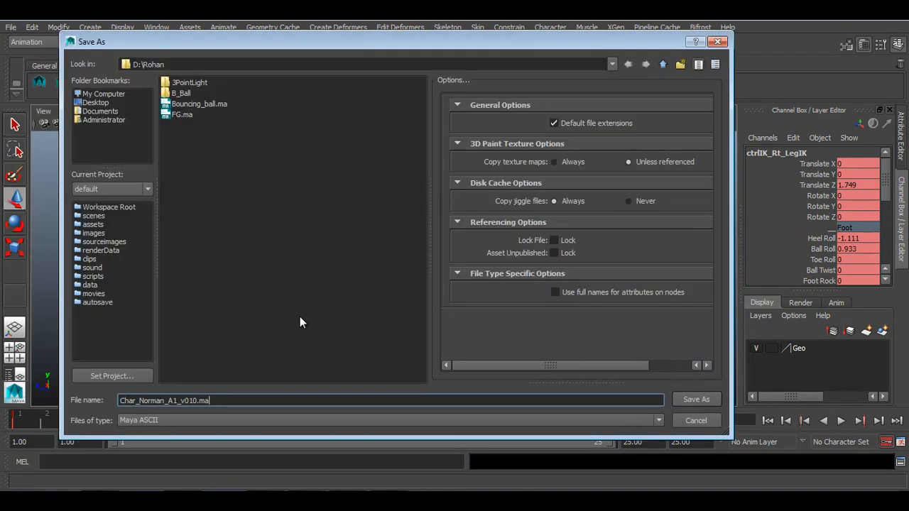
pyautogui.tripleClick(259, 398)
pyautogui.write('Walk')
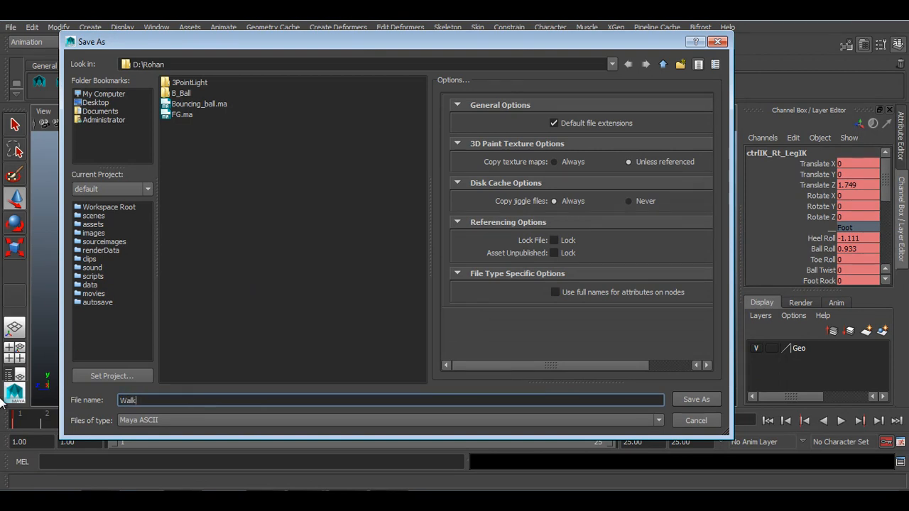
pyautogui.press('Return')
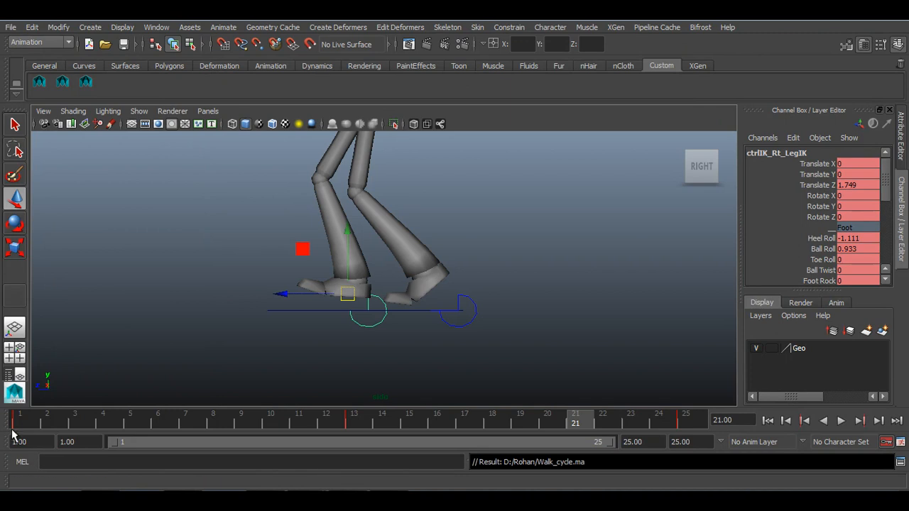
# Step: Examine the leg motion between the contact poses at frames 1 and 13 by stepping through the keys and scrubbing
pyautogui.click(18, 421)
pyautogui.scroll(2, 191, 355)
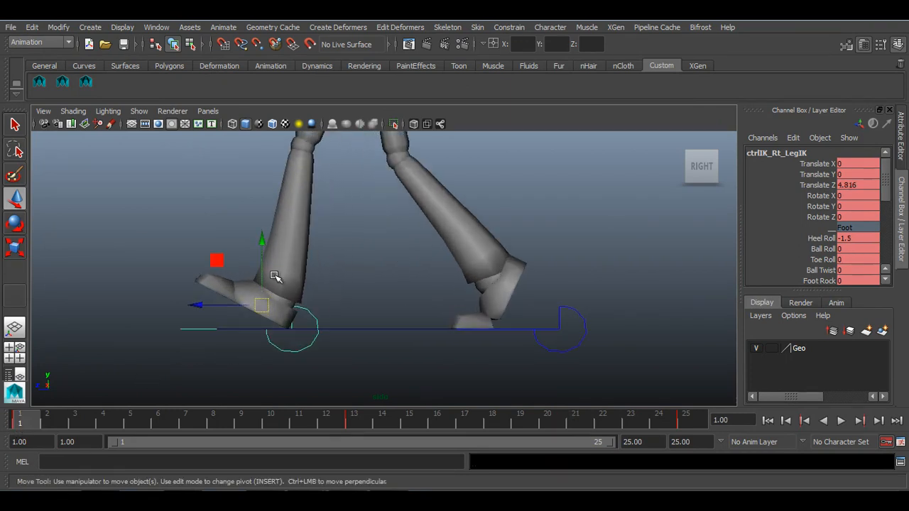
pyautogui.click(355, 420)
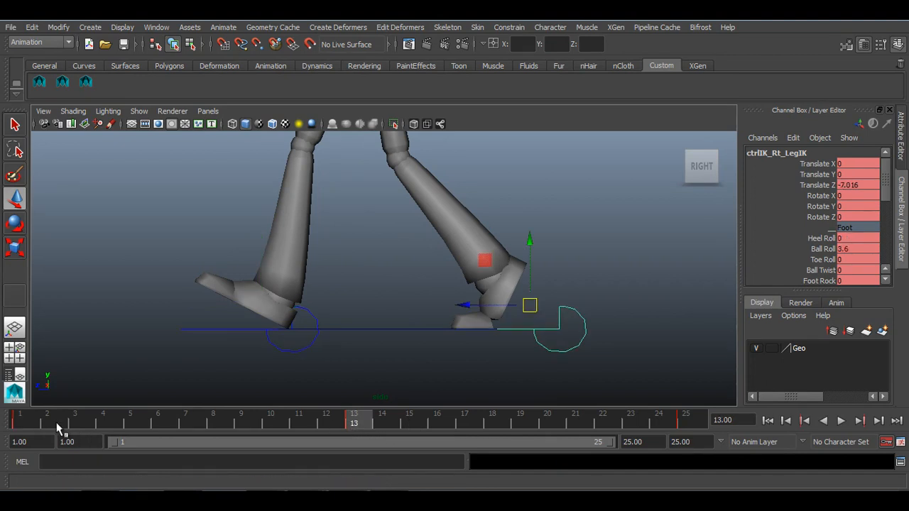
pyautogui.click(21, 421)
pyautogui.hotkey('alt', 'v')
pyautogui.moveTo(45, 420)
pyautogui.mouseDown()
pyautogui.moveTo(252, 417)
pyautogui.moveTo(2, 419)
pyautogui.mouseUp()
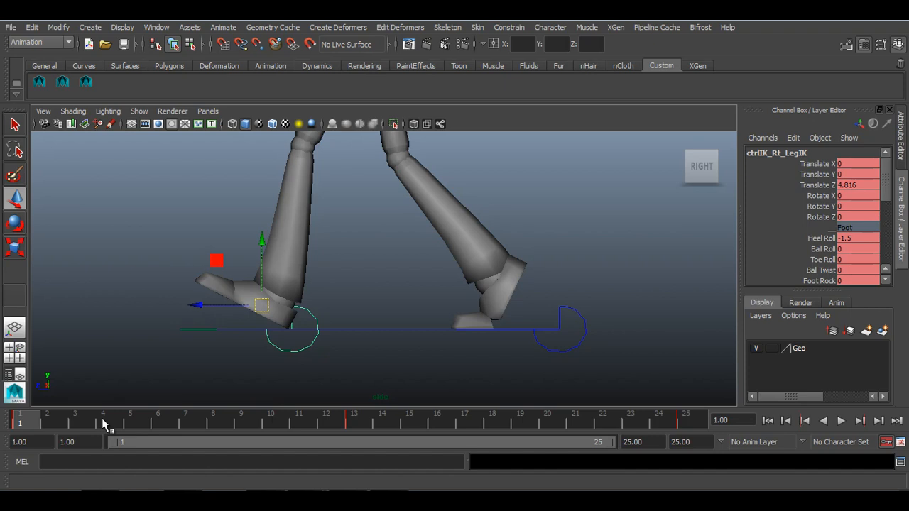
# Step: At frame 4, set the right foot control's Heel Roll and Ball Roll to 0, and play back the foot plant
pyautogui.click(102, 424)
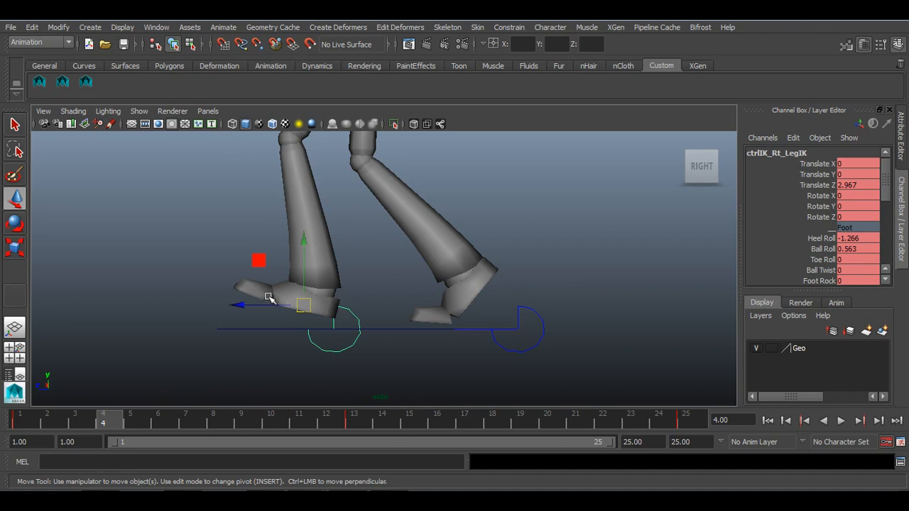
pyautogui.click(865, 238)
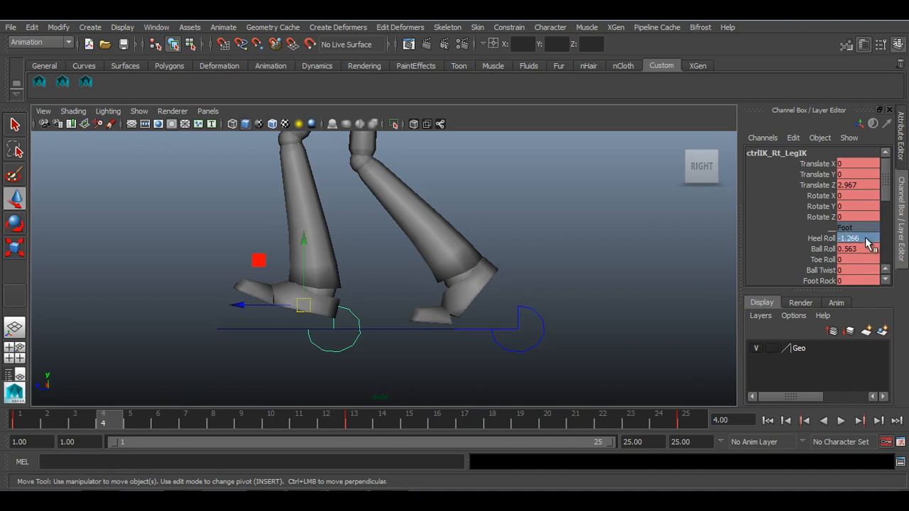
pyautogui.keyDown('shift'); pyautogui.click(866, 249); pyautogui.keyUp('shift')
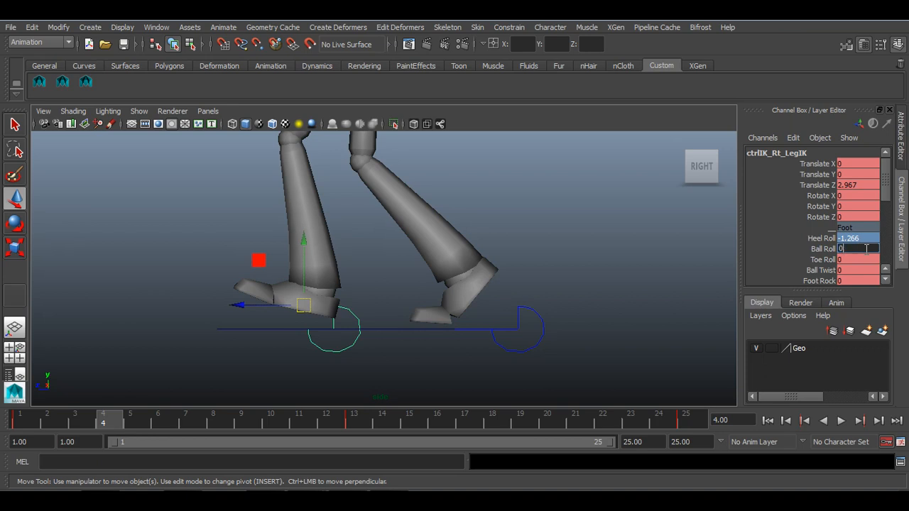
pyautogui.write('0')
pyautogui.press('Return')
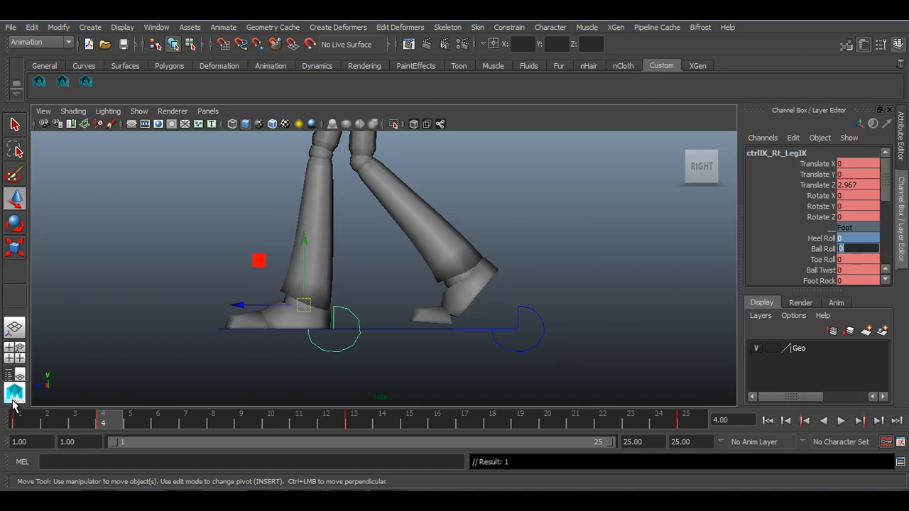
pyautogui.click(25, 421)
pyautogui.hotkey('alt', 'v')
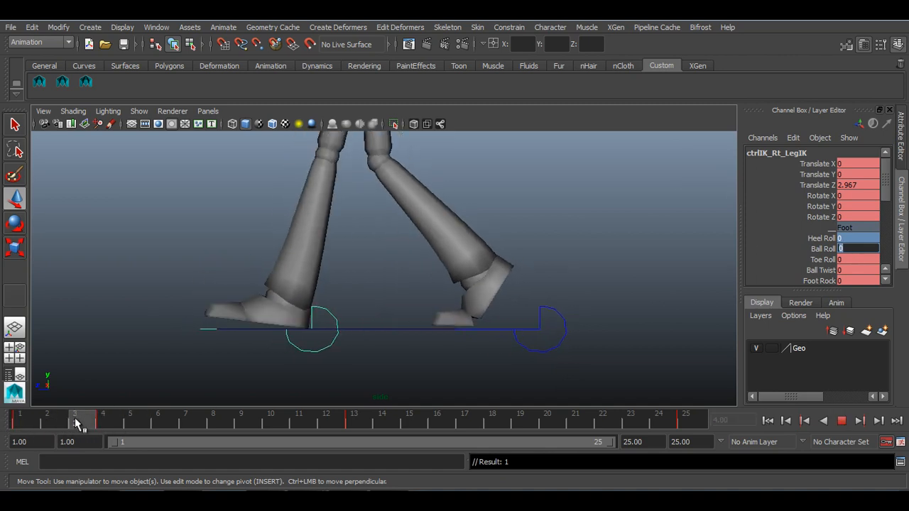
pyautogui.hotkey('alt', 'v')
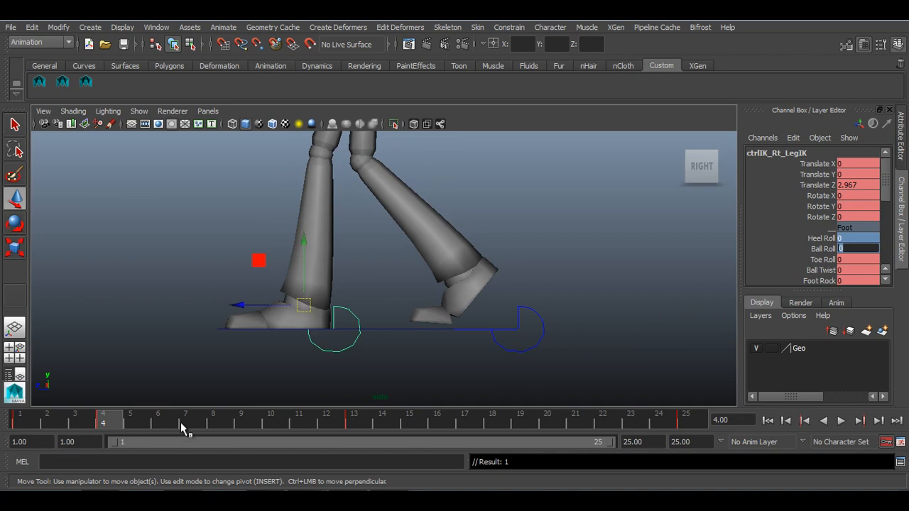
# Step: At frame 7, set the right foot control's Heel Roll and Ball Roll to 0 so the foot lies flat
pyautogui.click(182, 422)
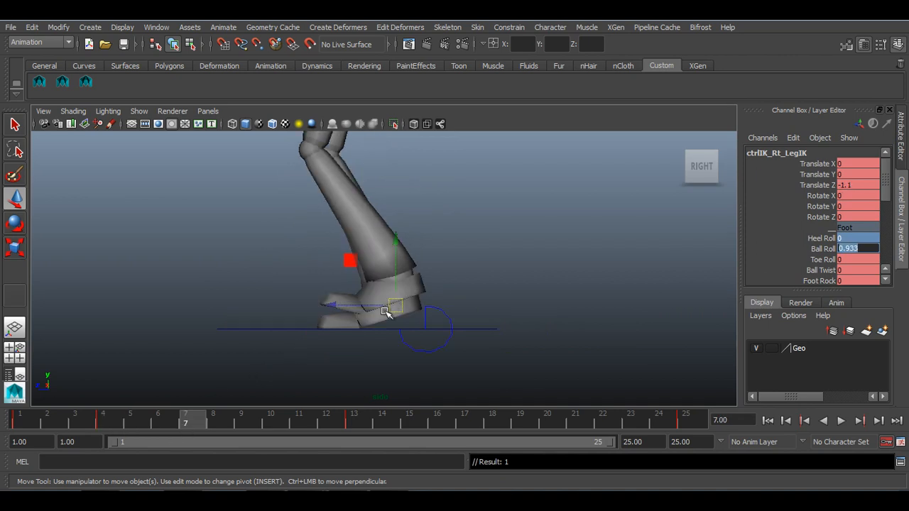
pyautogui.click(421, 257)
pyautogui.press('space')
pyautogui.moveTo(423, 263); pyautogui.dragTo(423, 220)
pyautogui.keyDown('alt'); pyautogui.moveTo(370, 308); pyautogui.dragTo(465, 307); pyautogui.keyUp('alt')
pyautogui.scroll(8, 431, 348)
pyautogui.keyDown('alt'); pyautogui.moveTo(432, 348); pyautogui.dragTo(278, 308); pyautogui.keyUp('alt')
pyautogui.moveTo(874, 241); pyautogui.dragTo(866, 249)
pyautogui.doubleClick(865, 248)
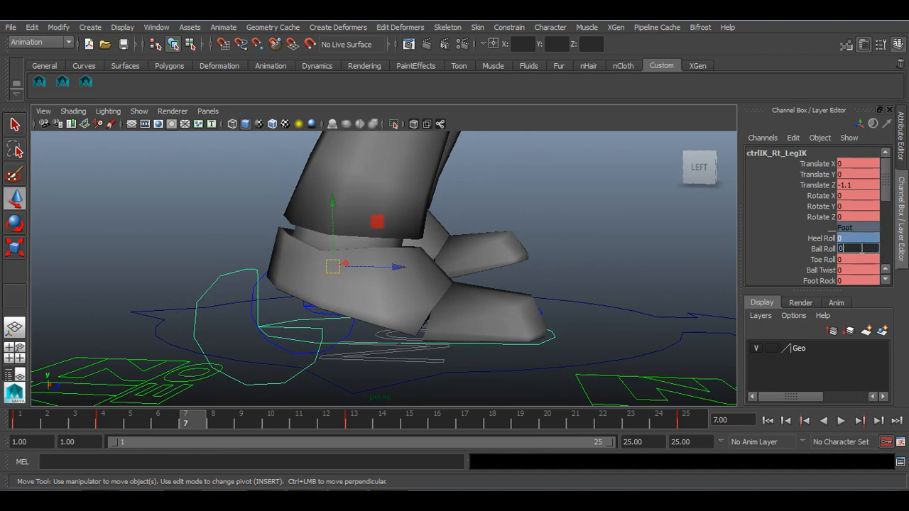
pyautogui.write('0')
pyautogui.press('Return')
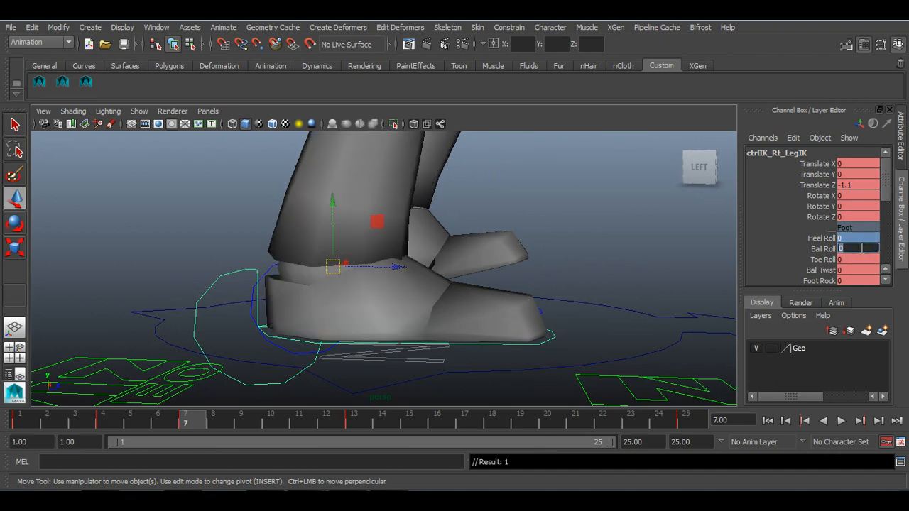
pyautogui.keyDown('alt'); pyautogui.moveTo(516, 309); pyautogui.dragTo(237, 358); pyautogui.keyUp('alt')
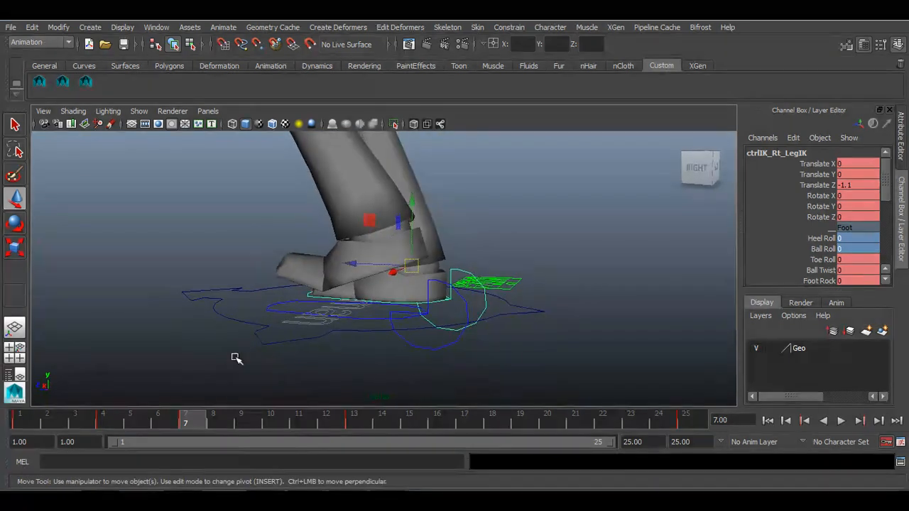
# Step: At frame 10, raise the right foot control's Ball Roll to 2.2 and play back the leg motion
pyautogui.click(249, 424)
pyautogui.click(272, 424)
pyautogui.moveTo(422, 349)
pyautogui.keyDown('alt'); pyautogui.mouseDown()
pyautogui.moveTo(454, 335)
pyautogui.moveTo(429, 364)
pyautogui.mouseUp(); pyautogui.keyUp('alt')
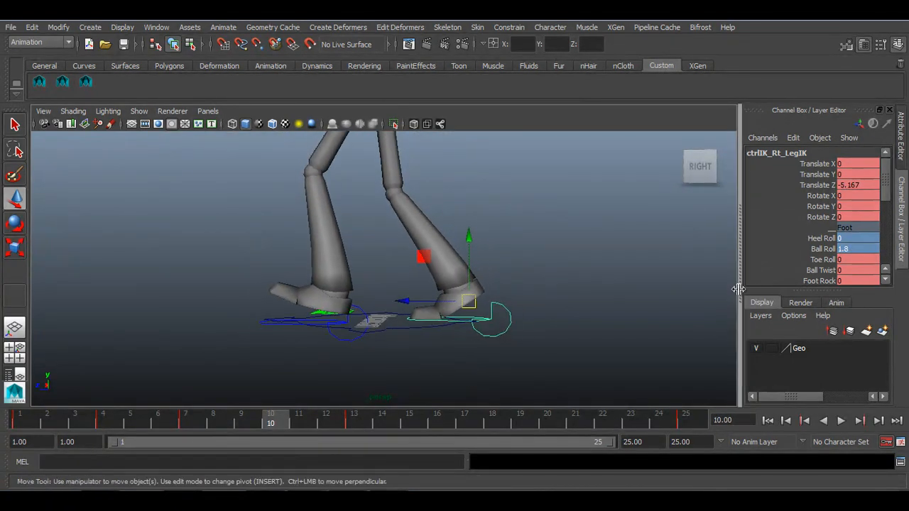
pyautogui.click(822, 248)
pyautogui.moveTo(605, 330); pyautogui.dragTo(610, 331, button='middle')
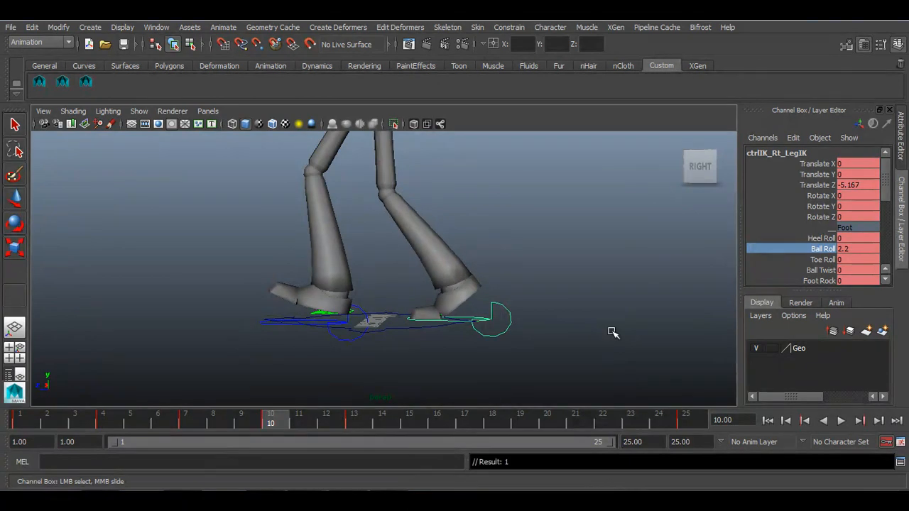
pyautogui.moveTo(289, 422); pyautogui.dragTo(339, 415)
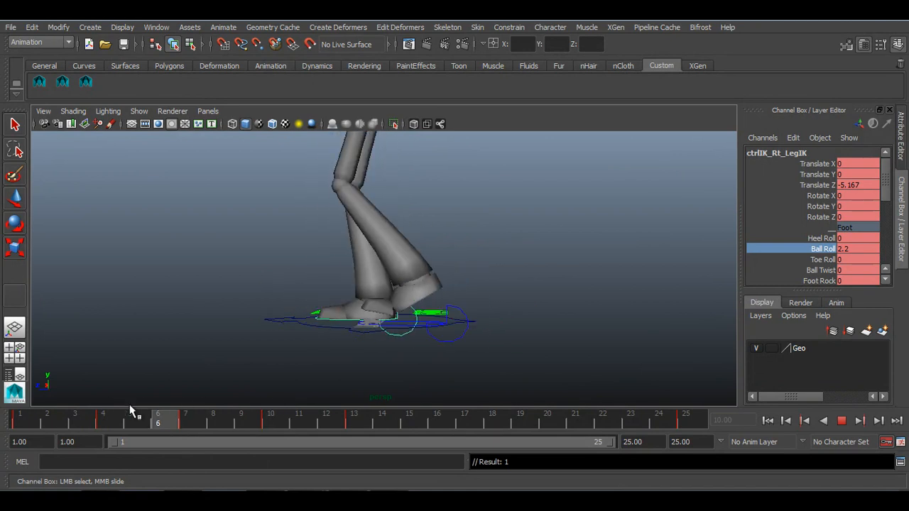
pyautogui.press('Escape')
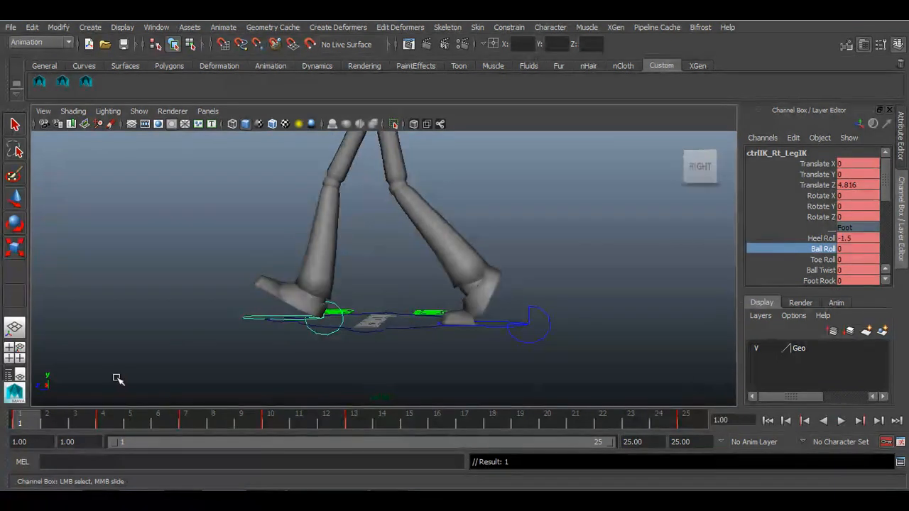
# Step: Select the rear left foot control and set its Heel Roll and Ball Roll to 0 at frame 4
pyautogui.keyDown('alt'); pyautogui.moveTo(234, 330); pyautogui.dragTo(534, 335); pyautogui.keyUp('alt')
pyautogui.keyDown('alt'); pyautogui.moveTo(536, 337); pyautogui.dragTo(351, 406, button='right'); pyautogui.keyUp('alt')
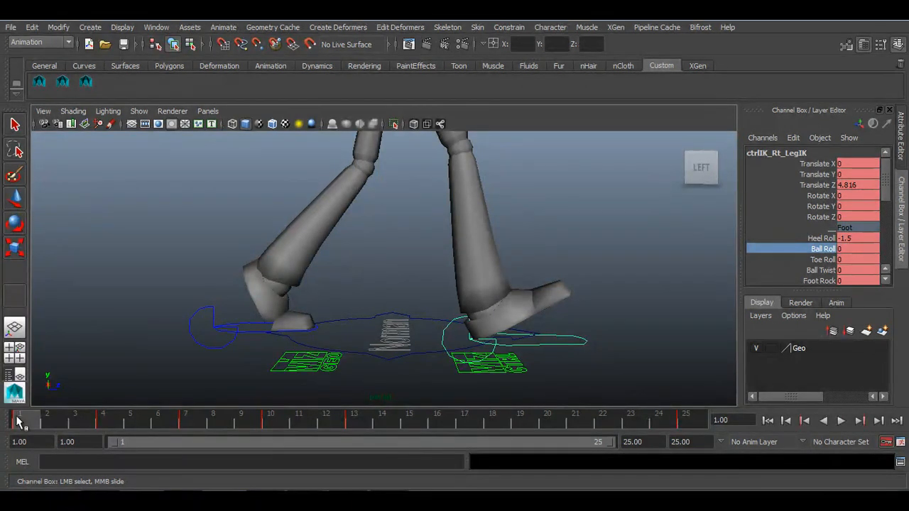
pyautogui.moveTo(19, 421)
pyautogui.mouseDown()
pyautogui.moveTo(348, 422)
pyautogui.moveTo(3, 419)
pyautogui.mouseUp()
pyautogui.moveTo(187, 322); pyautogui.dragTo(164, 359)
pyautogui.press('w')
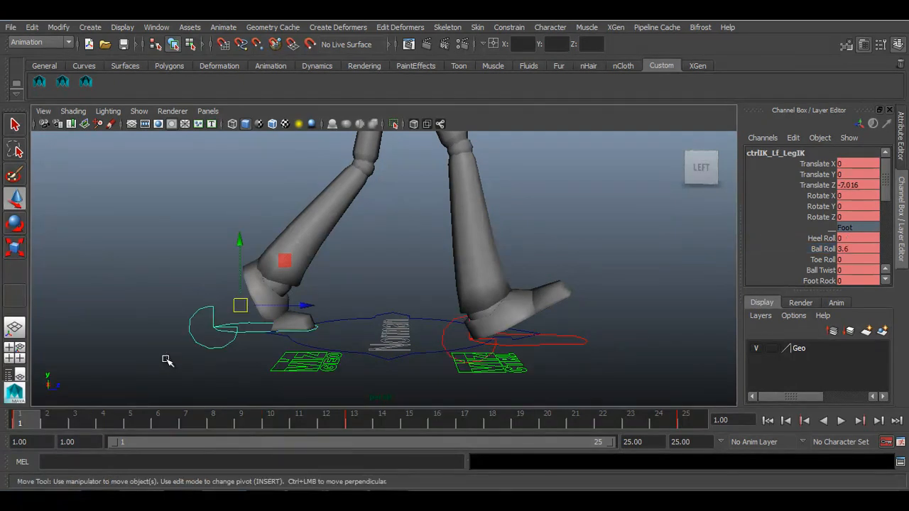
pyautogui.keyDown('alt'); pyautogui.moveTo(256, 351); pyautogui.dragTo(344, 320); pyautogui.keyUp('alt')
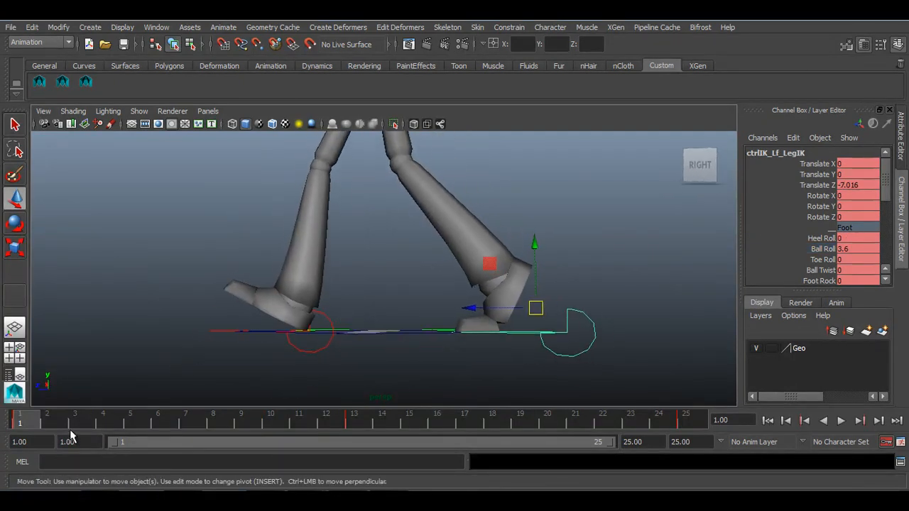
pyautogui.click(110, 425)
pyautogui.keyDown('alt'); pyautogui.moveTo(447, 342); pyautogui.dragTo(551, 347); pyautogui.keyUp('alt')
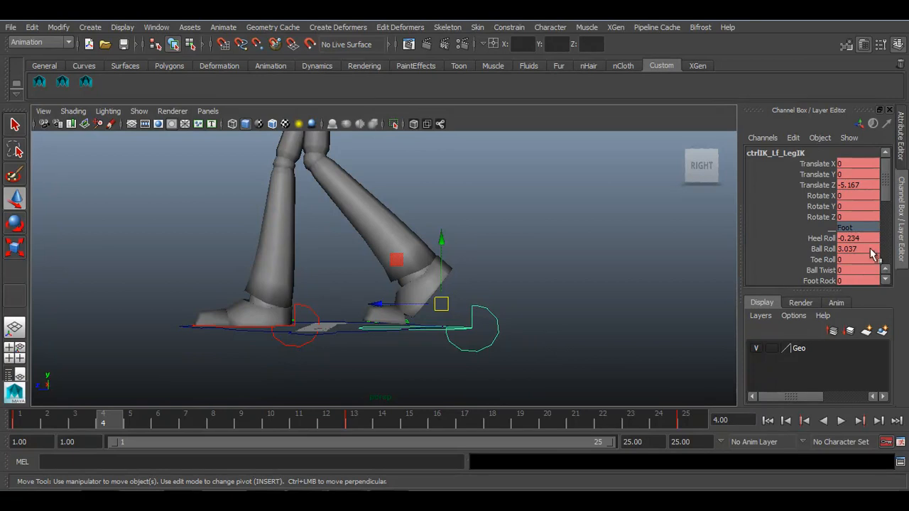
pyautogui.moveTo(860, 239); pyautogui.dragTo(863, 248)
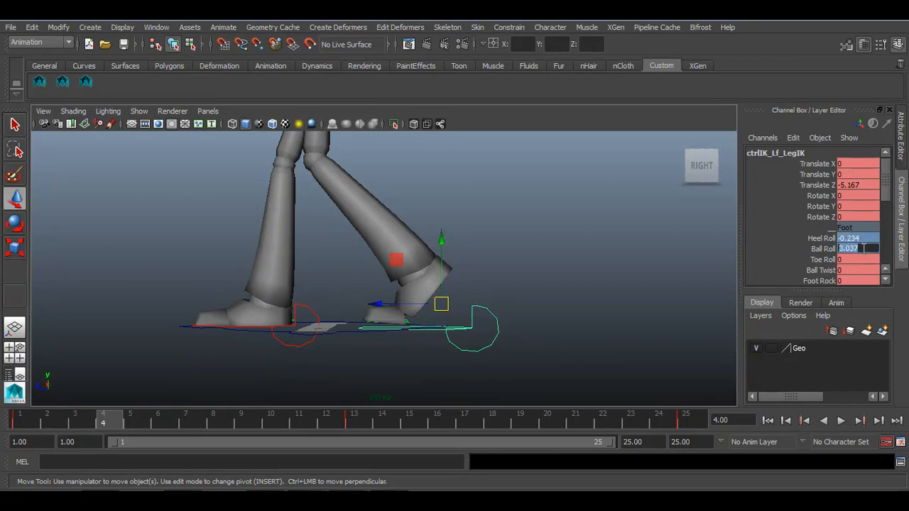
pyautogui.write('0')
pyautogui.press('Return')
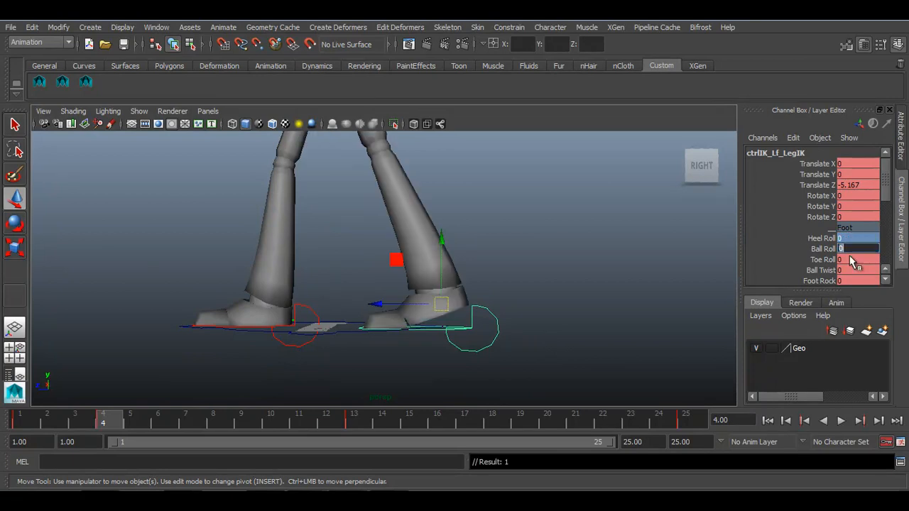
# Step: Set the left foot control's Toe Roll to 5 at frame 4 and compare the pose with frame 1
pyautogui.click(805, 258)
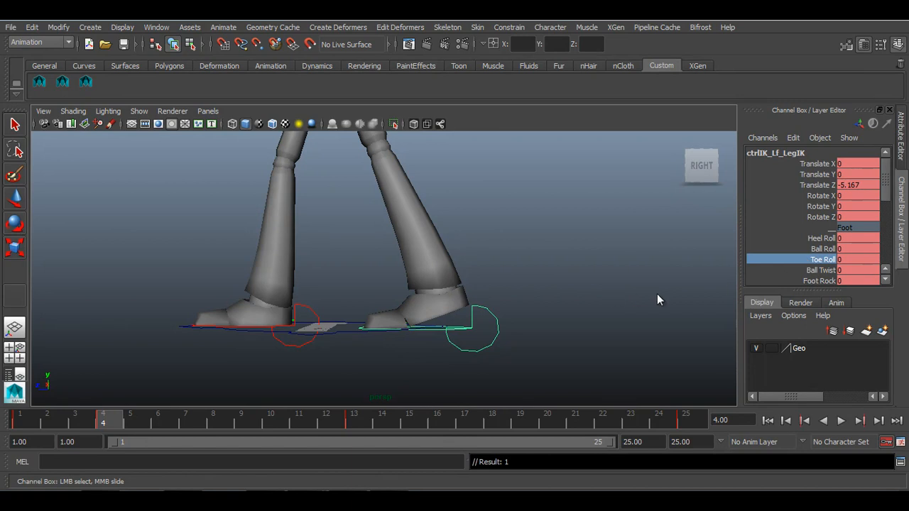
pyautogui.press('space')
pyautogui.press('space')
pyautogui.moveTo(526, 316); pyautogui.dragTo(559, 317, button='middle')
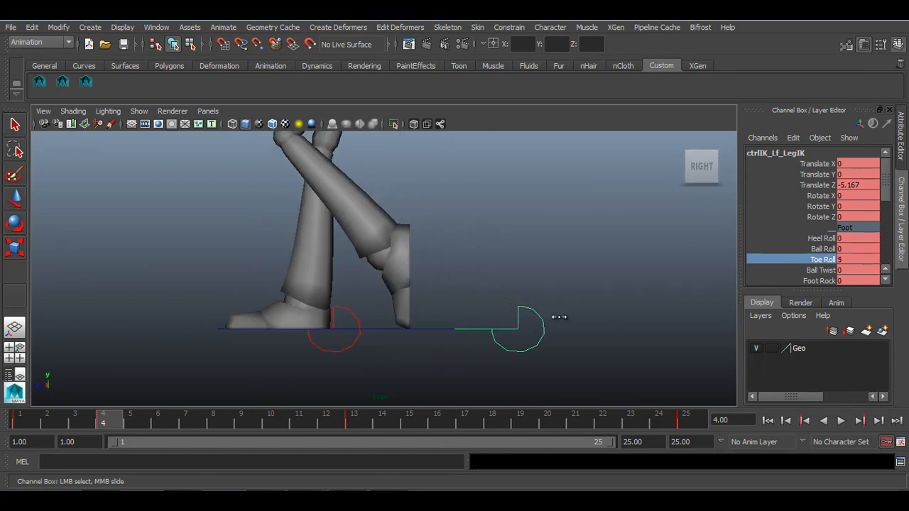
pyautogui.click(21, 419)
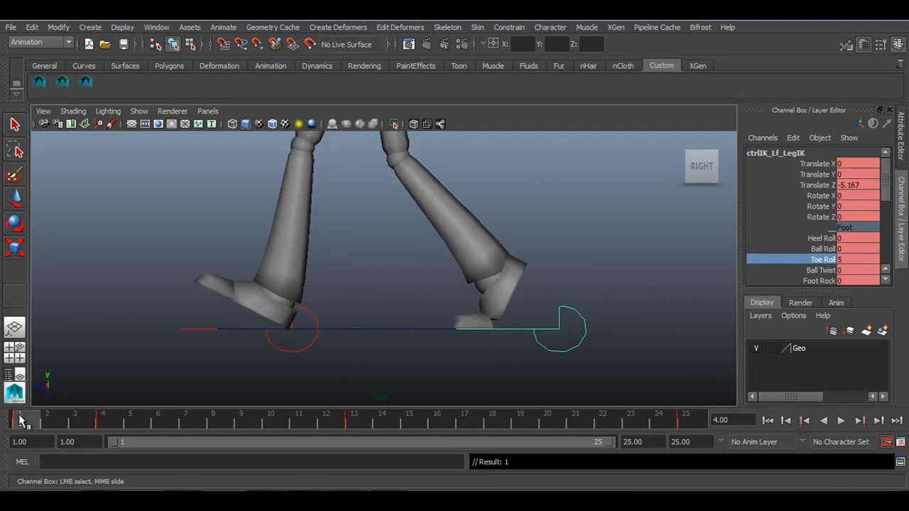
pyautogui.moveTo(41, 421)
pyautogui.mouseDown()
pyautogui.moveTo(128, 423)
pyautogui.moveTo(11, 424)
pyautogui.moveTo(103, 422)
pyautogui.mouseUp()
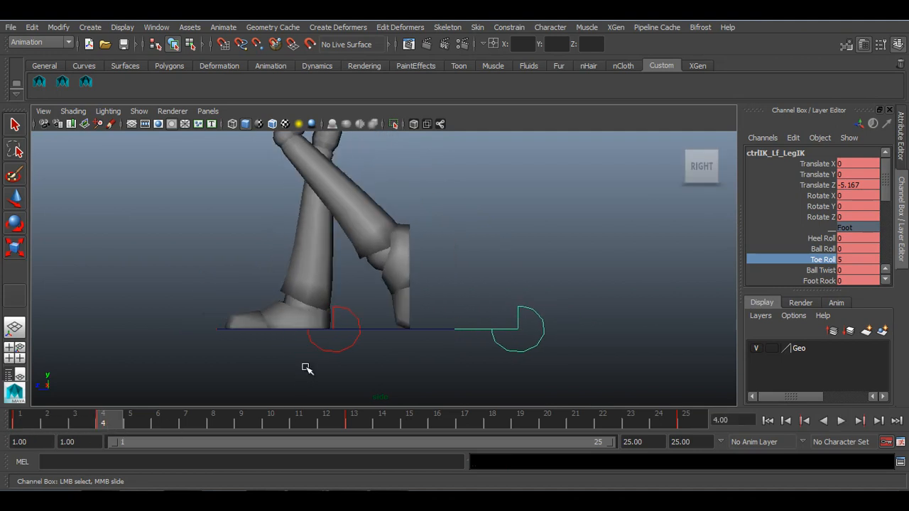
# Step: Move the left foot control backward to a Translate Z of about -8.108 at frame 4 and play back the motion
pyautogui.press('w')
pyautogui.moveTo(421, 307); pyautogui.dragTo(489, 305)
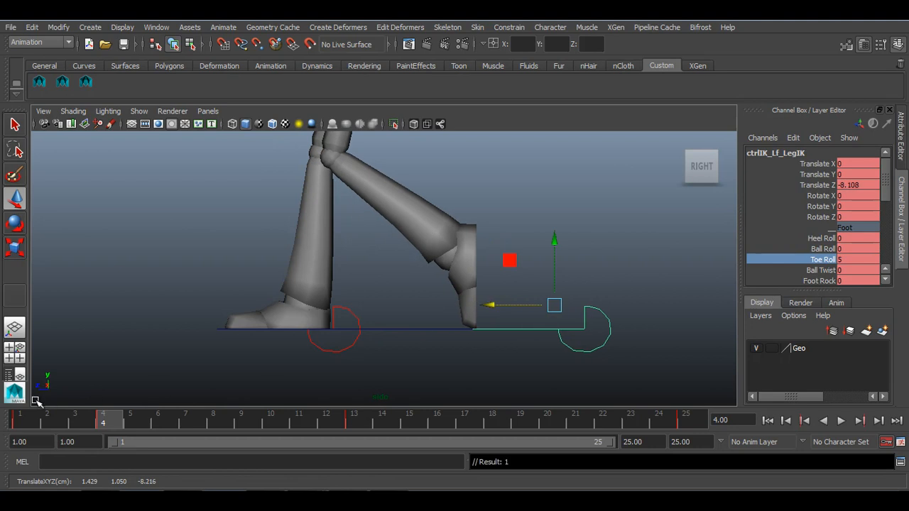
pyautogui.hotkey('alt', 'v')
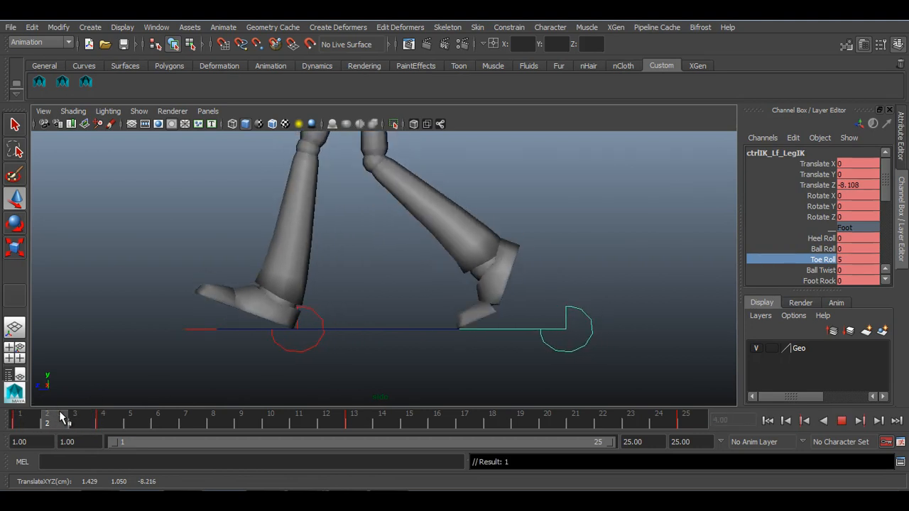
pyautogui.hotkey('alt', 'v')
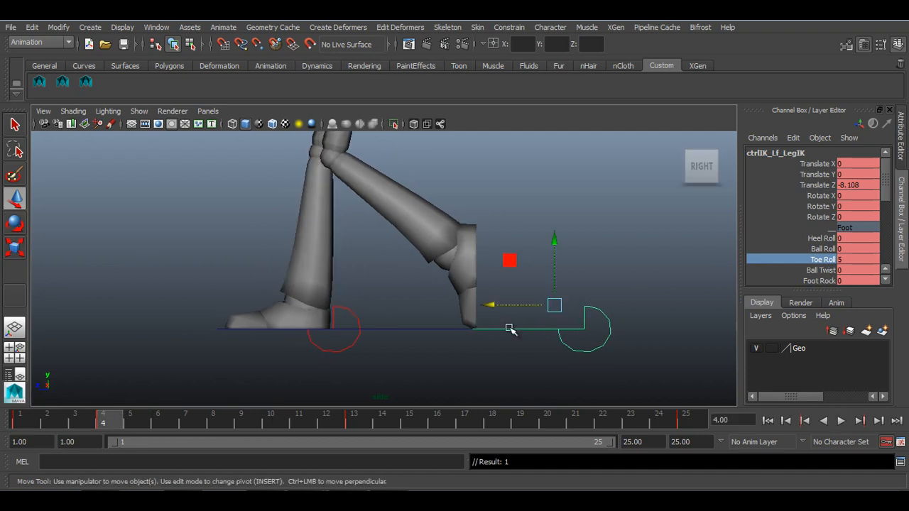
# Step: At frame 4, move the left foot control to Translate Y about 0.529 and Z about -8.49, set Toe Roll to 5.9, and play back
pyautogui.moveTo(554, 242); pyautogui.dragTo(555, 229)
pyautogui.moveTo(492, 294); pyautogui.dragTo(514, 296)
pyautogui.moveTo(665, 280); pyautogui.dragTo(666, 280, button='middle')
pyautogui.press('s')
pyautogui.hotkey('alt', 'v')
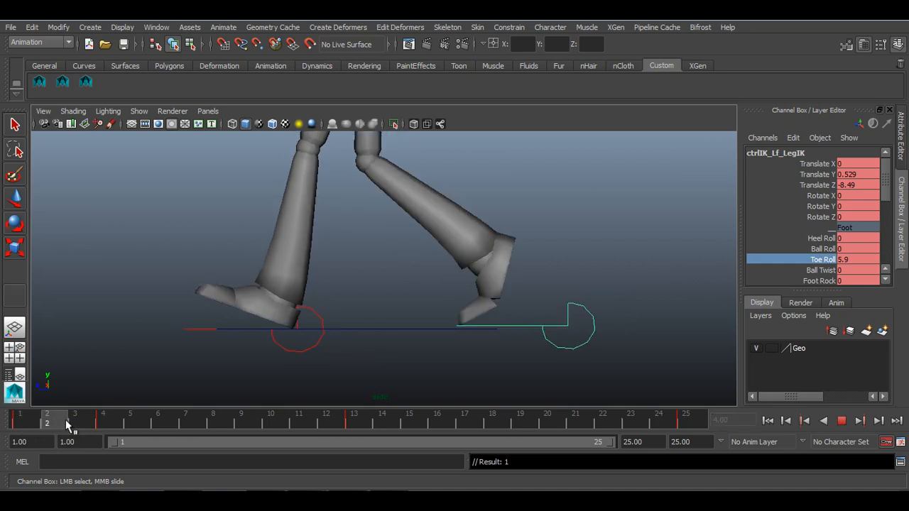
pyautogui.moveTo(155, 409)
pyautogui.mouseDown()
pyautogui.moveTo(14, 412)
pyautogui.moveTo(125, 412)
pyautogui.moveTo(103, 413)
pyautogui.mouseUp()
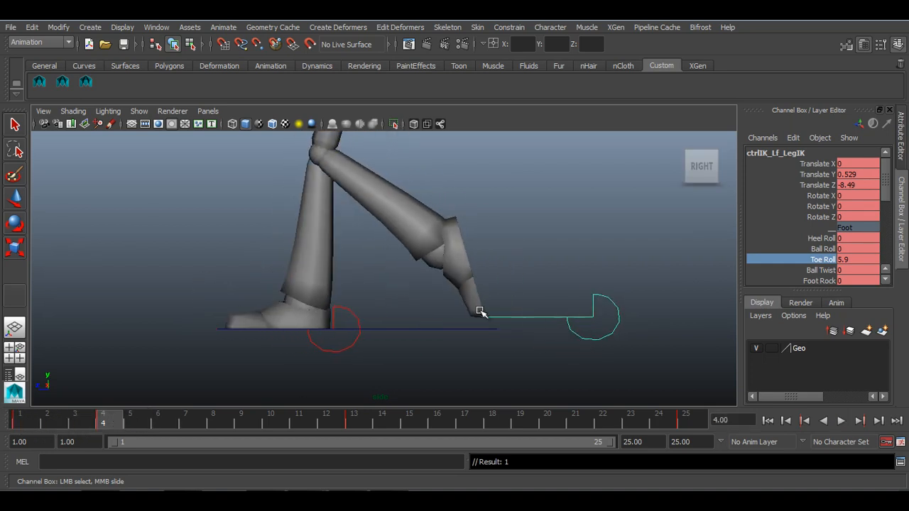
# Step: At frame 4, shift the left foot control farther back and up to Translate Z about -9.137 and Translate Y about 1.323
pyautogui.press('w')
pyautogui.moveTo(509, 294); pyautogui.dragTo(523, 294)
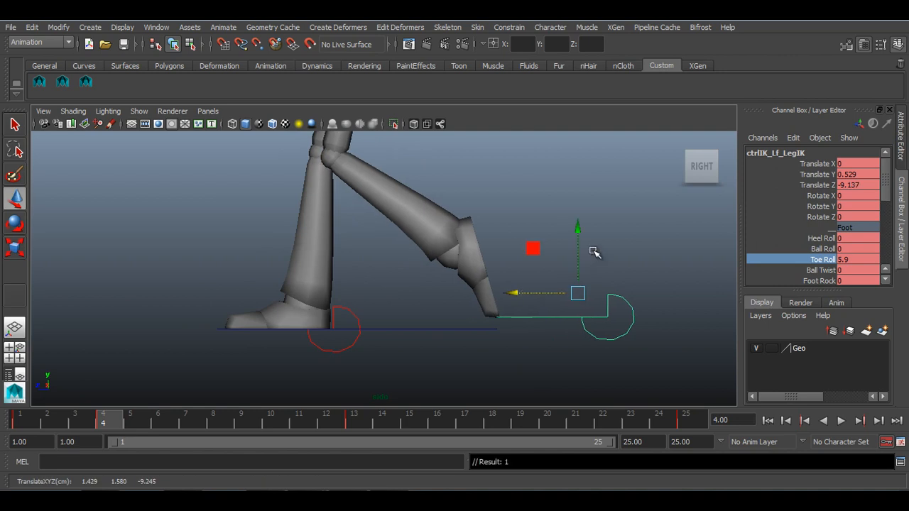
pyautogui.moveTo(583, 240); pyautogui.dragTo(579, 221)
pyautogui.moveTo(16, 424); pyautogui.dragTo(111, 425)
pyautogui.moveTo(581, 231); pyautogui.dragTo(582, 227)
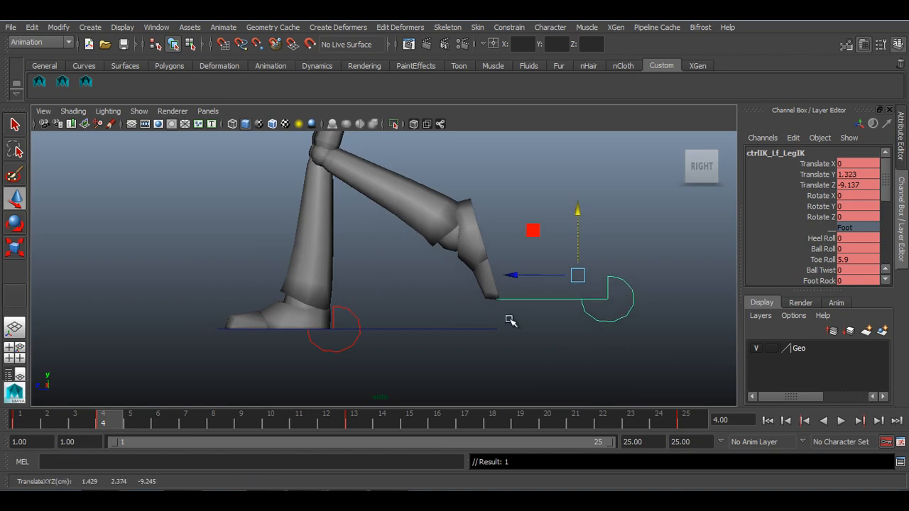
# Step: At frame 7, set the left foot control's Heel Roll to 0 and make Toe Roll the active channel
pyautogui.click(191, 424)
pyautogui.moveTo(425, 279); pyautogui.dragTo(385, 283)
pyautogui.scroll(-2, 431, 294)
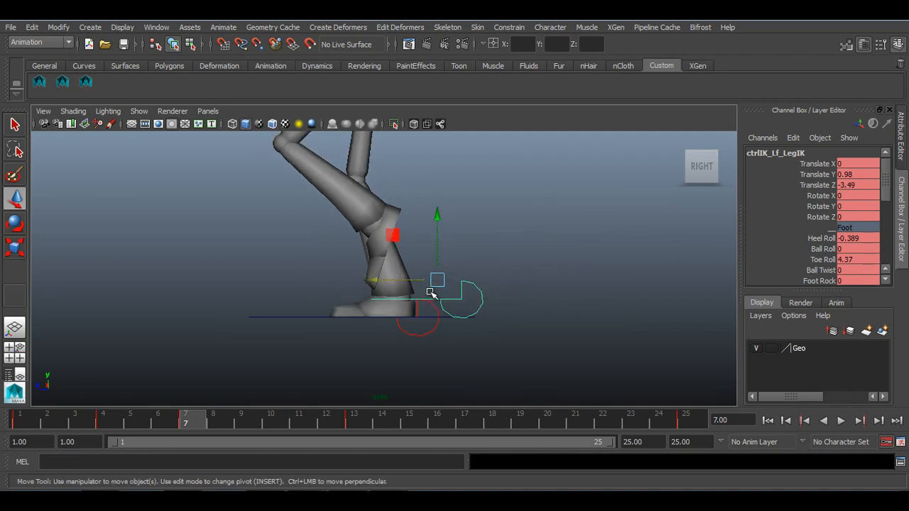
pyautogui.keyDown('alt'); pyautogui.moveTo(431, 294); pyautogui.dragTo(419, 335, button='middle'); pyautogui.keyUp('alt')
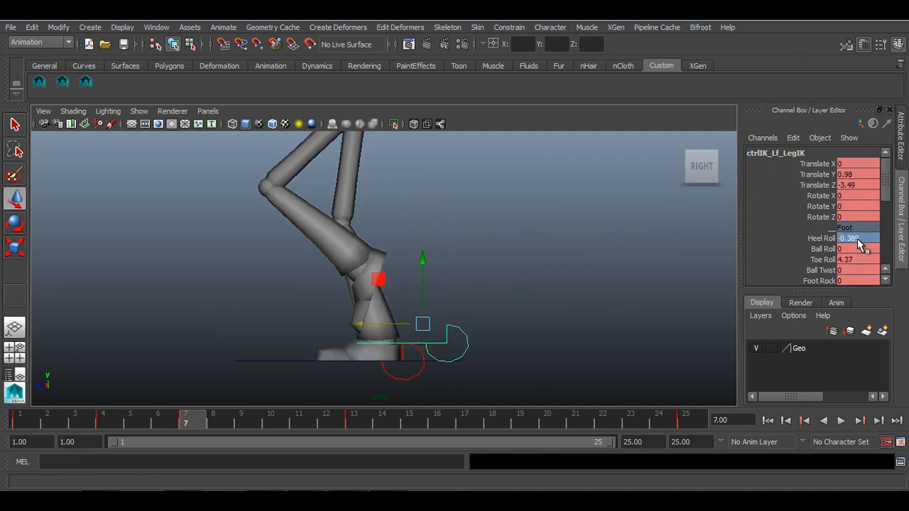
pyautogui.moveTo(857, 241); pyautogui.dragTo(859, 249)
pyautogui.write('0')
pyautogui.press('Return')
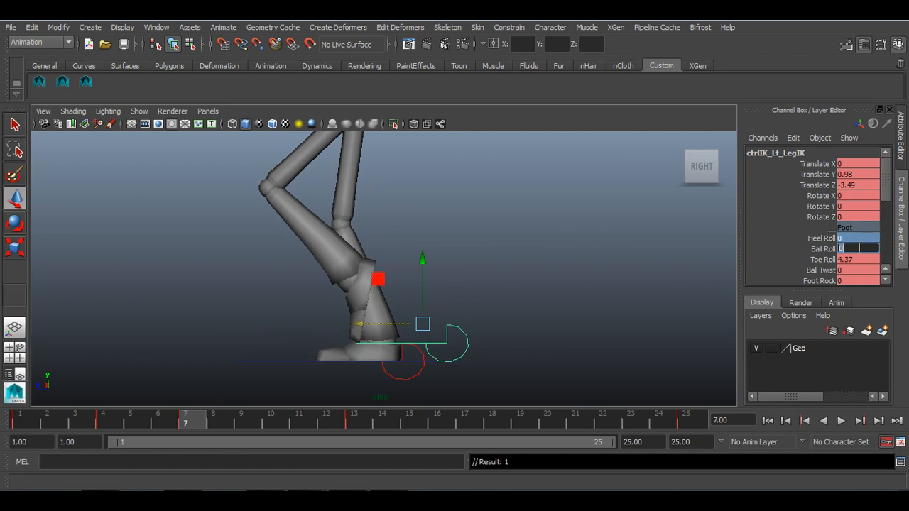
pyautogui.click(811, 262)
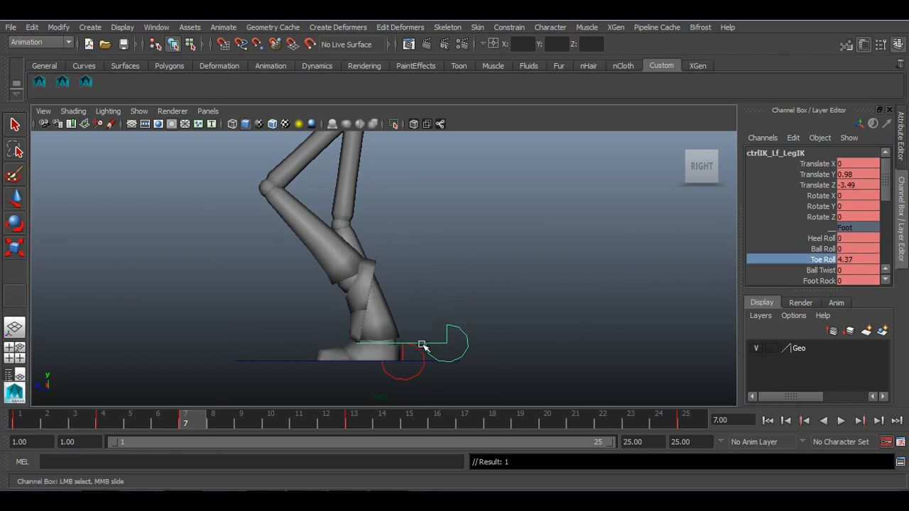
# Step: Play back the motion and set the left foot control's Toe Roll to 0 at frame 10
pyautogui.moveTo(192, 424)
pyautogui.mouseDown()
pyautogui.moveTo(8, 419)
pyautogui.moveTo(226, 407)
pyautogui.moveTo(2, 417)
pyautogui.moveTo(270, 422)
pyautogui.mouseUp()
pyautogui.click(841, 421)
pyautogui.click(841, 420)
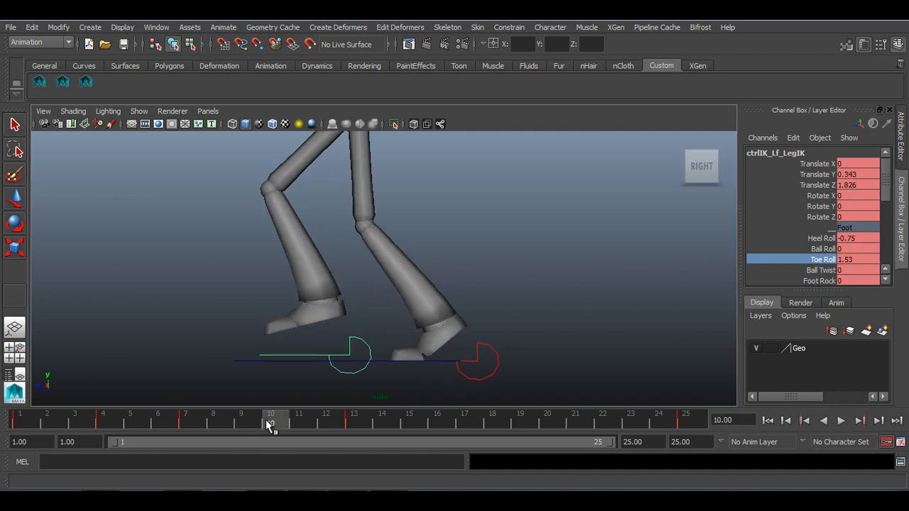
pyautogui.doubleClick(859, 259)
pyautogui.press('Return')
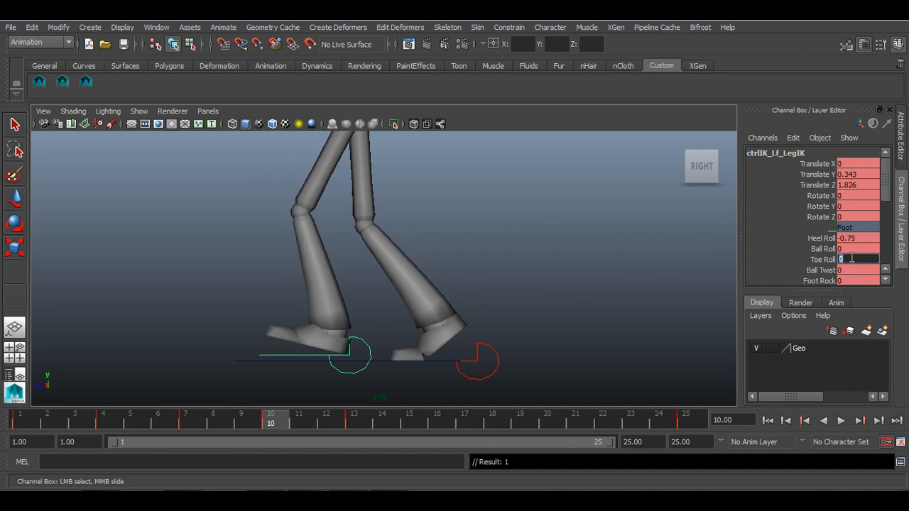
# Step: At frame 10, move the left foot control up and forward to Translate Y about 2.02 and Translate Z about 3.721
pyautogui.press('w')
pyautogui.moveTo(327, 277); pyautogui.dragTo(326, 257)
pyautogui.moveTo(274, 316); pyautogui.dragTo(254, 319)
pyautogui.moveTo(281, 422); pyautogui.dragTo(2, 389)
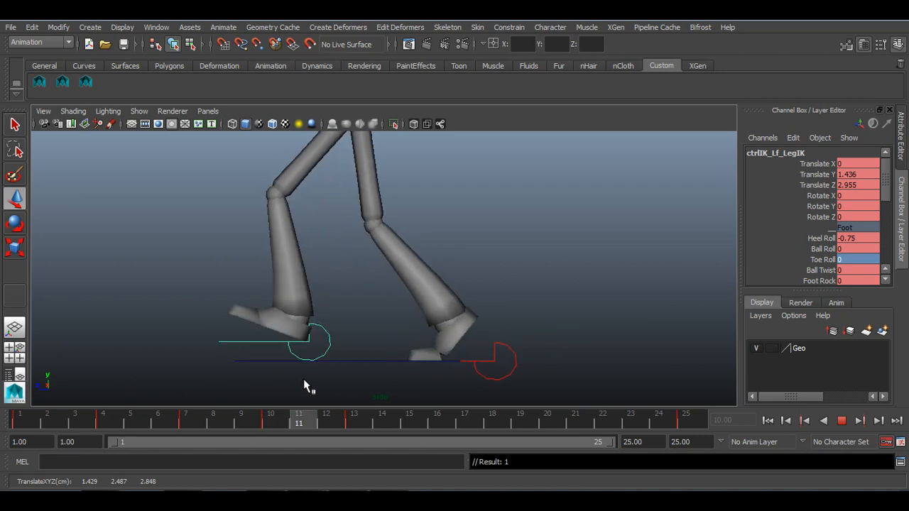
pyautogui.press('Escape')
pyautogui.moveTo(304, 258); pyautogui.dragTo(306, 247)
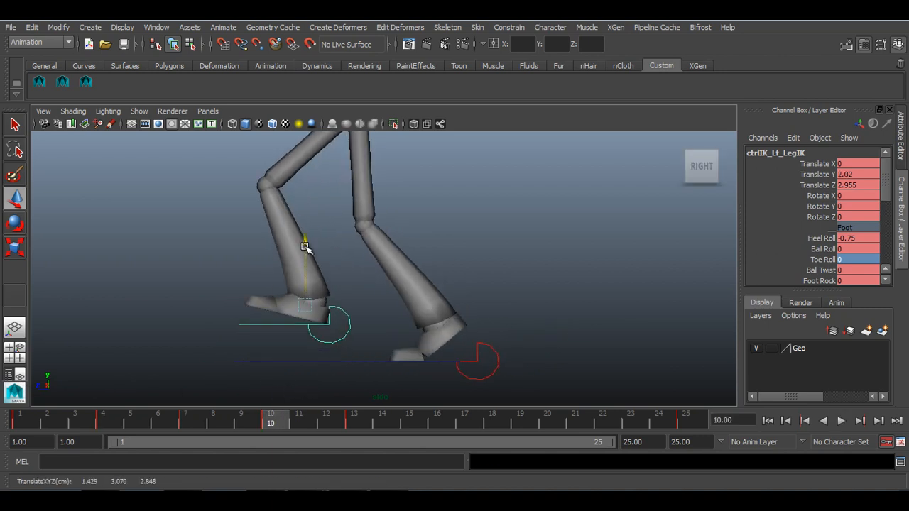
pyautogui.moveTo(246, 313); pyautogui.dragTo(224, 307)
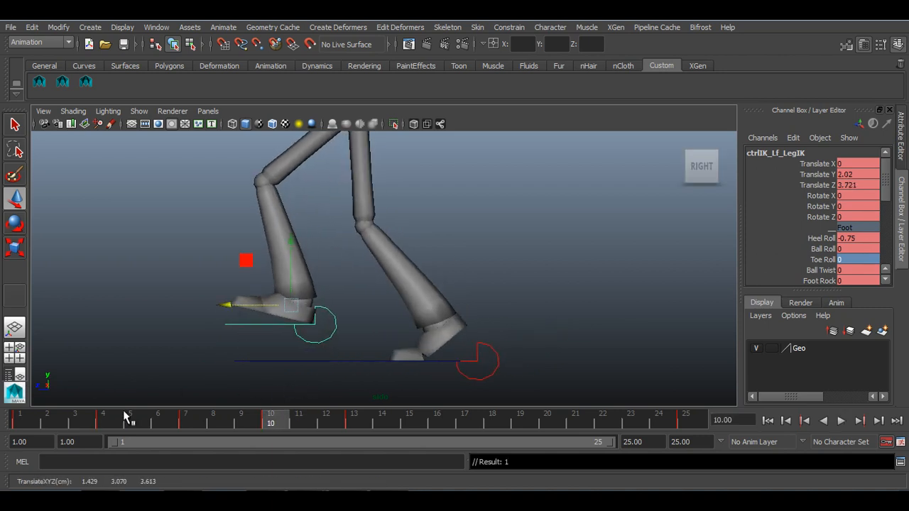
# Step: Set and key the left foot control's Toe Roll at 4.75 at frame 7, and scrub through the first half of the cycle
pyautogui.moveTo(20, 422); pyautogui.dragTo(191, 439)
pyautogui.doubleClick(874, 259)
pyautogui.click(828, 259)
pyautogui.moveTo(609, 315); pyautogui.dragTo(622, 319, button='middle')
pyautogui.press('s')
pyautogui.moveTo(31, 422); pyautogui.dragTo(348, 416)
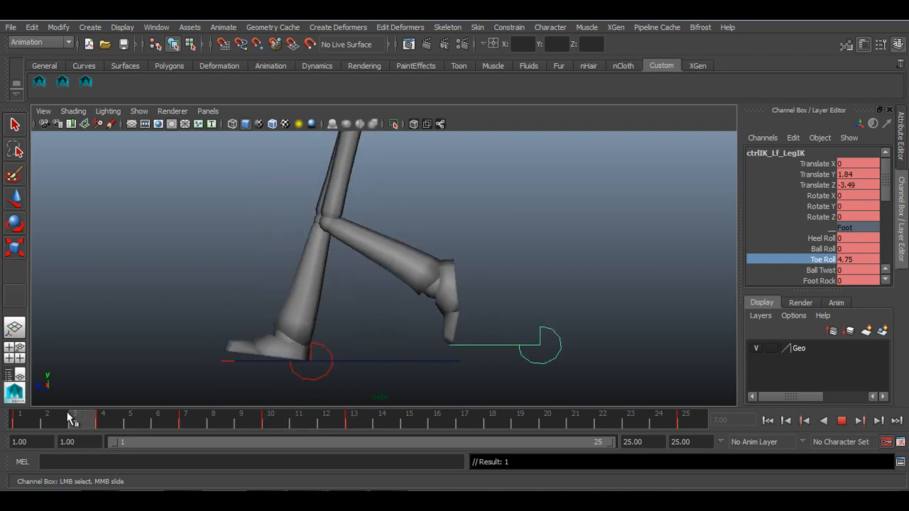
# Step: Play and scrub the animation from frame 1 to examine the leg motion between the contact poses
pyautogui.click(770, 420)
pyautogui.click(841, 421)
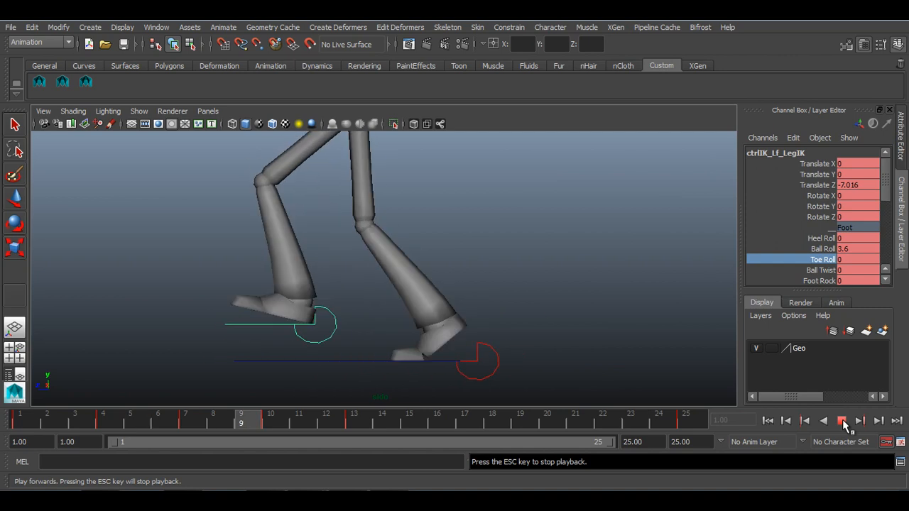
pyautogui.click(843, 421)
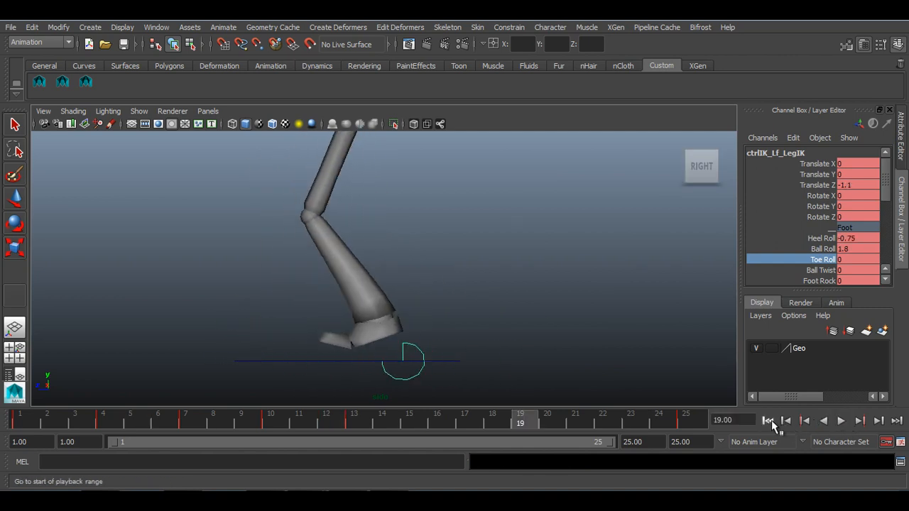
pyautogui.click(769, 420)
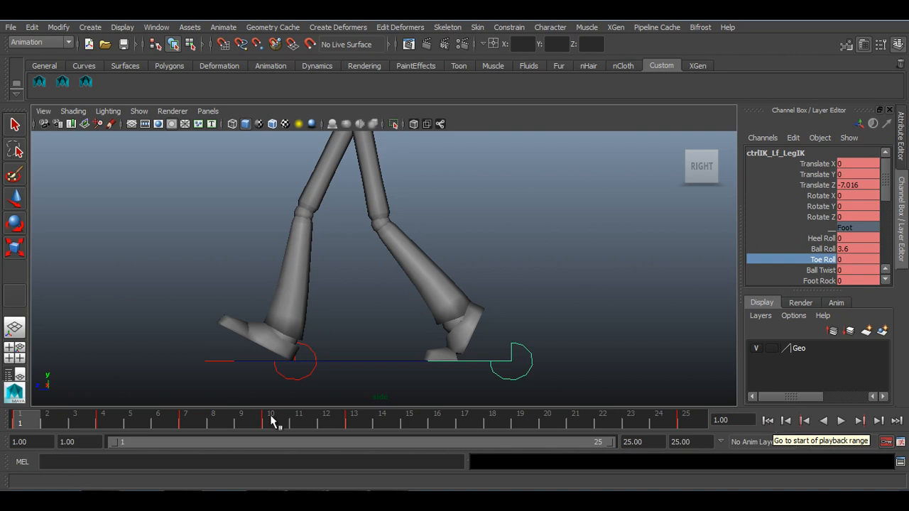
pyautogui.hotkey('alt', 'v')
pyautogui.moveTo(48, 421); pyautogui.dragTo(297, 429)
pyautogui.moveTo(18, 420)
pyautogui.mouseDown()
pyautogui.moveTo(361, 422)
pyautogui.moveTo(263, 423)
pyautogui.moveTo(28, 379)
pyautogui.moveTo(47, 419)
pyautogui.moveTo(207, 390)
pyautogui.moveTo(352, 412)
pyautogui.moveTo(20, 419)
pyautogui.moveTo(376, 434)
pyautogui.moveTo(3, 419)
pyautogui.mouseUp()
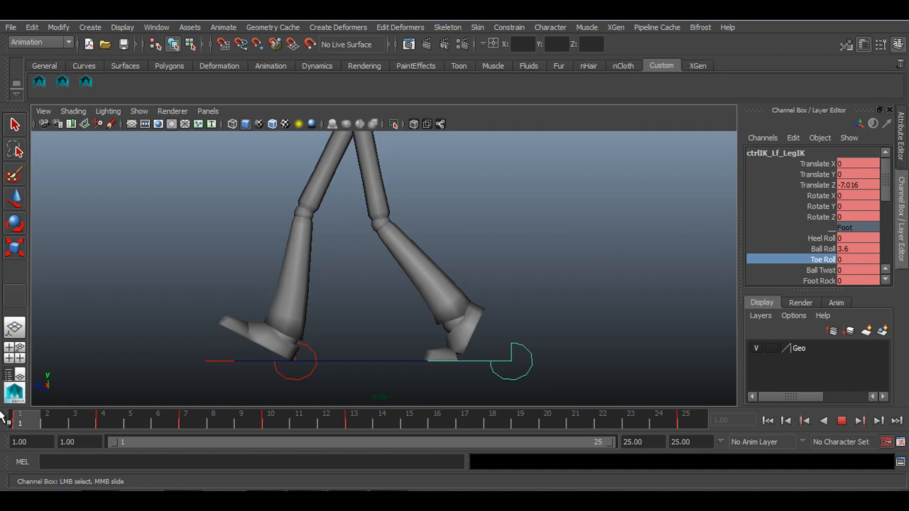
pyautogui.moveTo(2, 418); pyautogui.dragTo(2, 418)
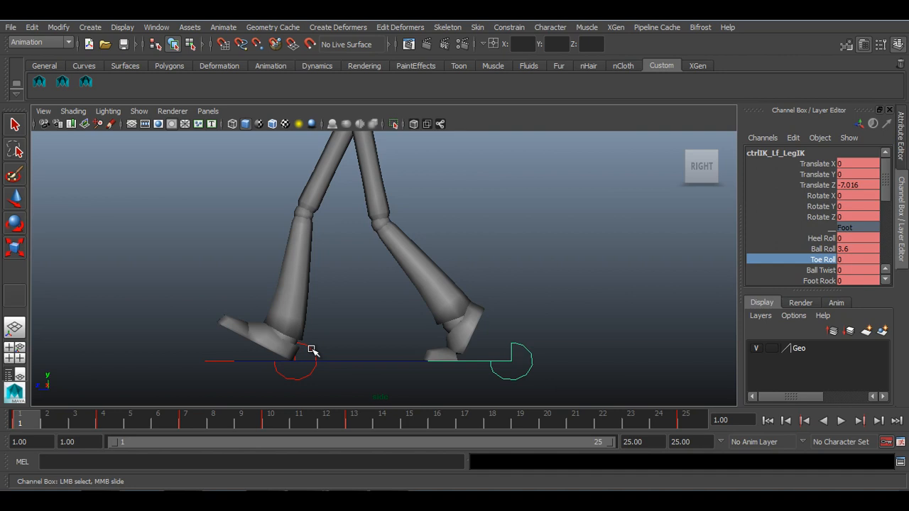
# Step: Select the right foot control and copy its keys from frames 4 to 11
pyautogui.click(312, 351)
pyautogui.press('w')
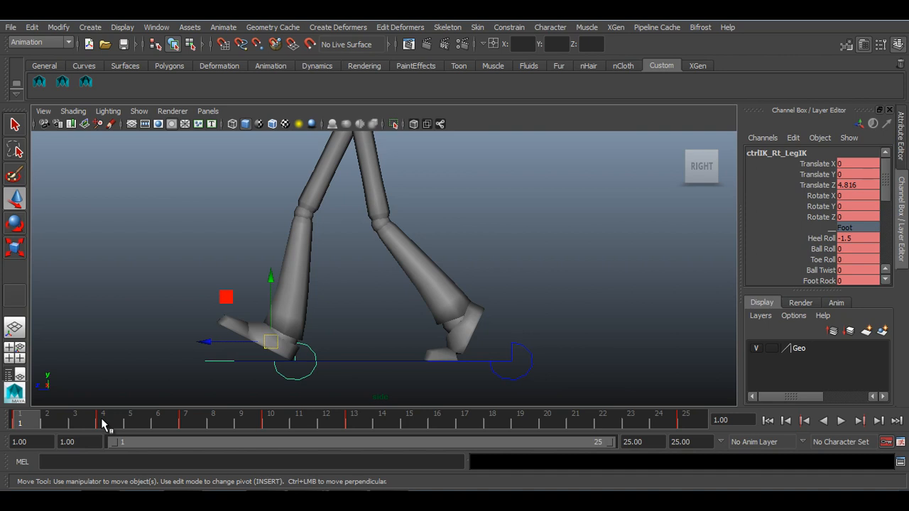
pyautogui.keyDown('alt'); pyautogui.moveTo(285, 340); pyautogui.dragTo(343, 340); pyautogui.keyUp('alt')
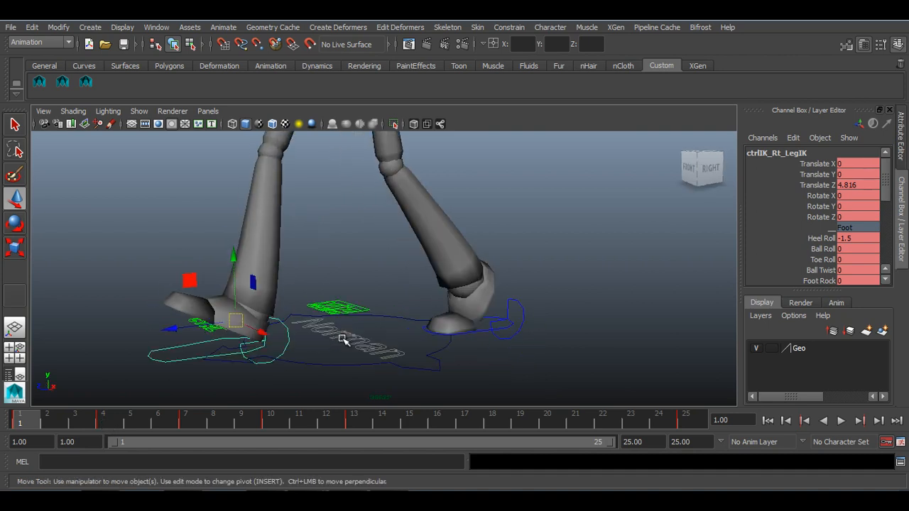
pyautogui.click(99, 421)
pyautogui.keyDown('shift'); pyautogui.moveTo(102, 423); pyautogui.dragTo(300, 426); pyautogui.keyUp('shift')
pyautogui.rightClick(284, 426)
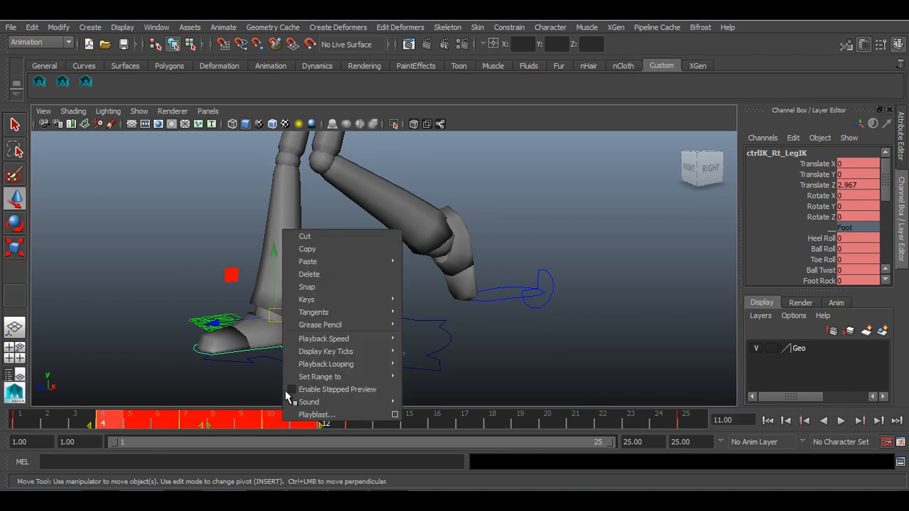
pyautogui.click(313, 250)
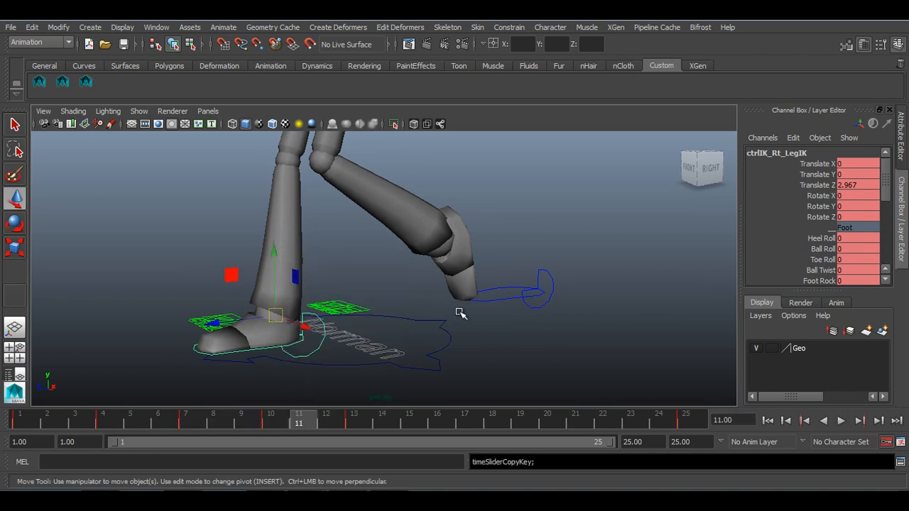
# Step: Select the left foot control and paste the right foot's copied keys onto it at frame 16
pyautogui.moveTo(548, 332); pyautogui.dragTo(548, 332)
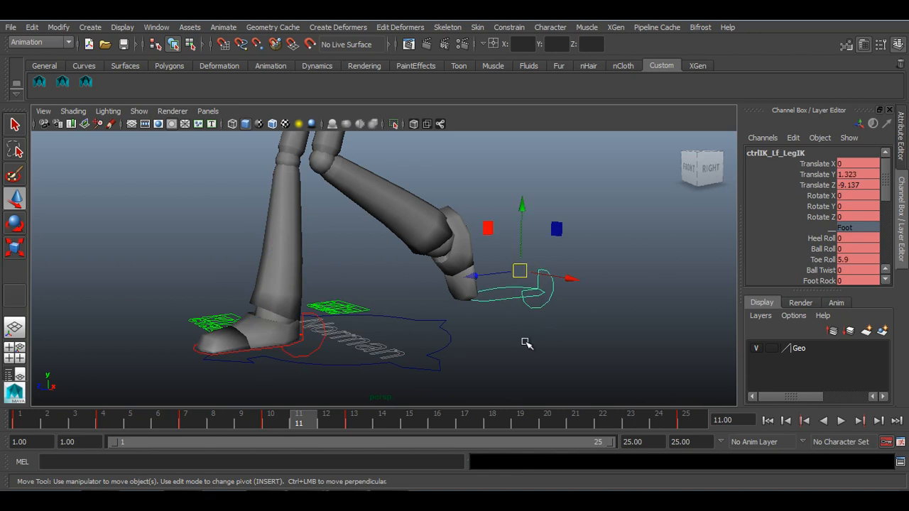
pyautogui.click(436, 424)
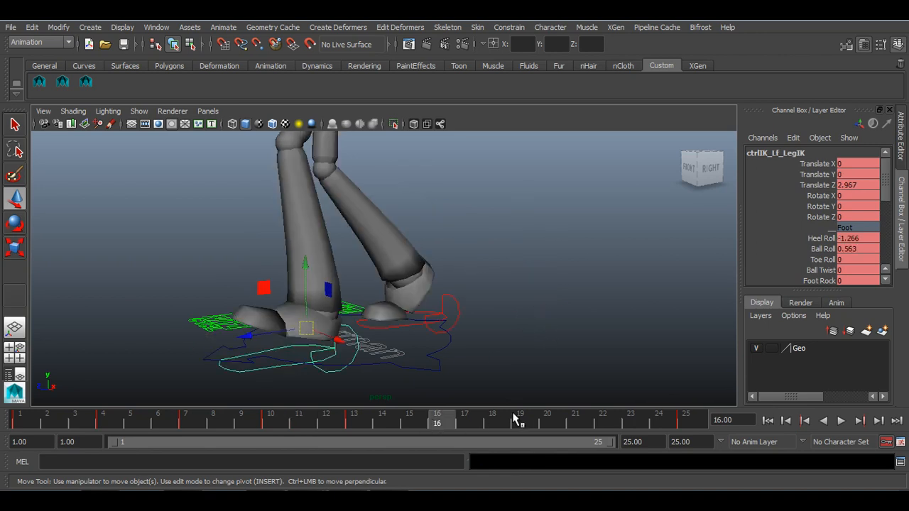
pyautogui.rightClick(445, 425)
pyautogui.moveTo(524, 261)
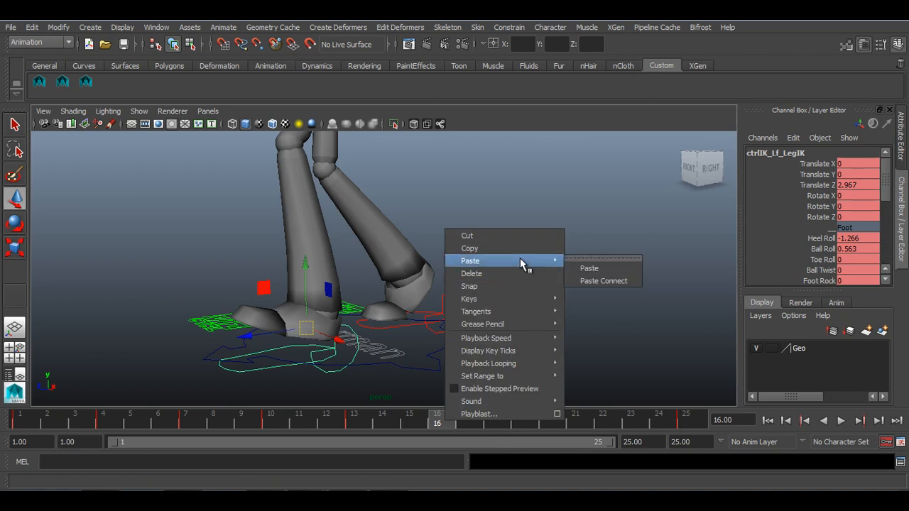
pyautogui.click(590, 269)
pyautogui.keyDown('alt'); pyautogui.moveTo(498, 335); pyautogui.dragTo(305, 358); pyautogui.keyUp('alt')
# Step: Copy the left foot control's keys from frames 4 to 10
pyautogui.click(25, 422)
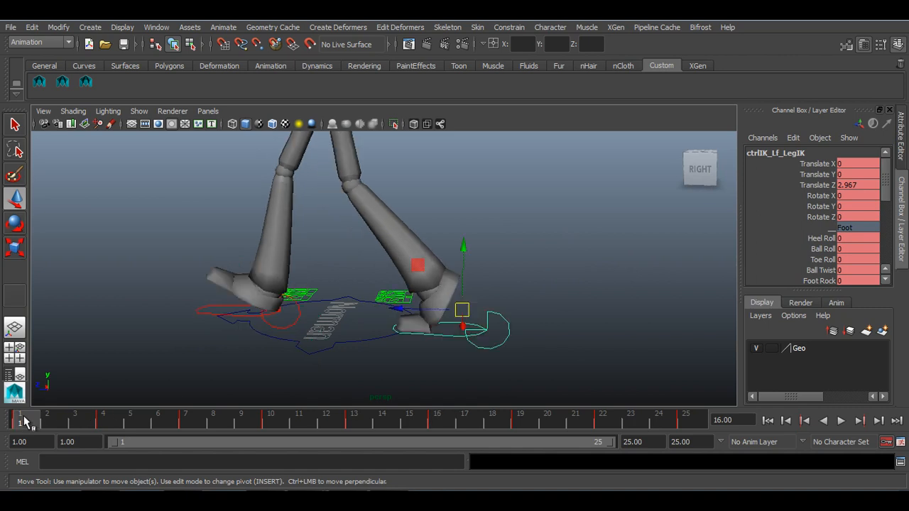
pyautogui.keyDown('alt'); pyautogui.moveTo(202, 358); pyautogui.dragTo(248, 340); pyautogui.keyUp('alt')
pyautogui.click(487, 293)
pyautogui.click(507, 337)
pyautogui.click(104, 420)
pyautogui.keyDown('shift'); pyautogui.moveTo(105, 421); pyautogui.dragTo(291, 422); pyautogui.keyUp('shift')
pyautogui.rightClick(292, 422)
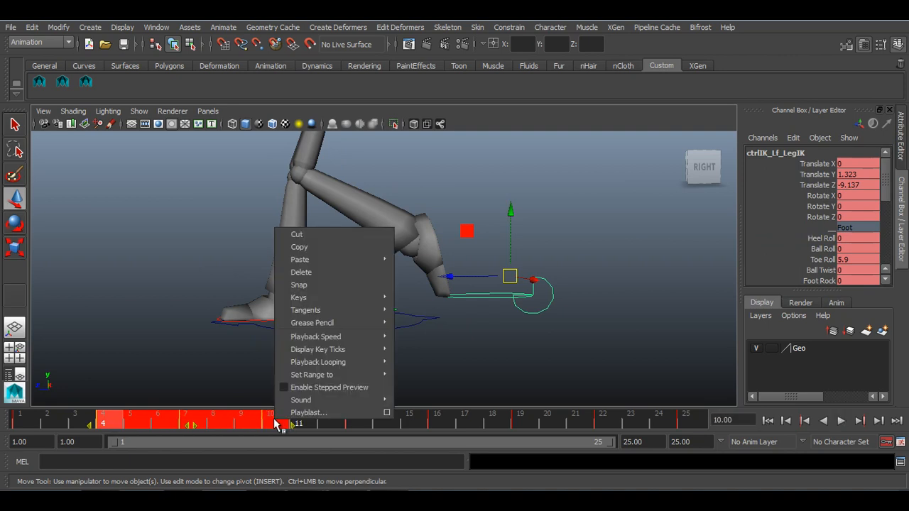
pyautogui.click(316, 247)
# Step: Select the right foot control and paste the left foot's copied keys onto it at frame 16
pyautogui.click(317, 301)
pyautogui.click(438, 424)
pyautogui.rightClick(438, 425)
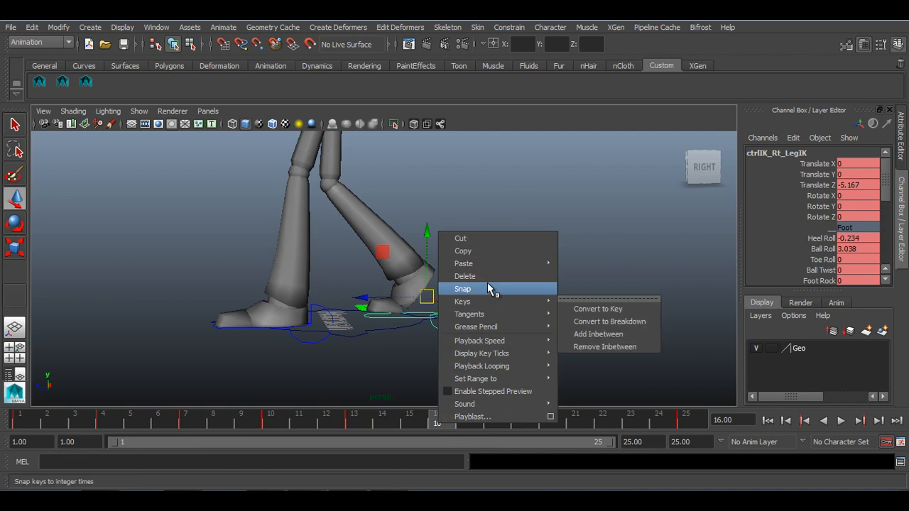
pyautogui.moveTo(533, 265)
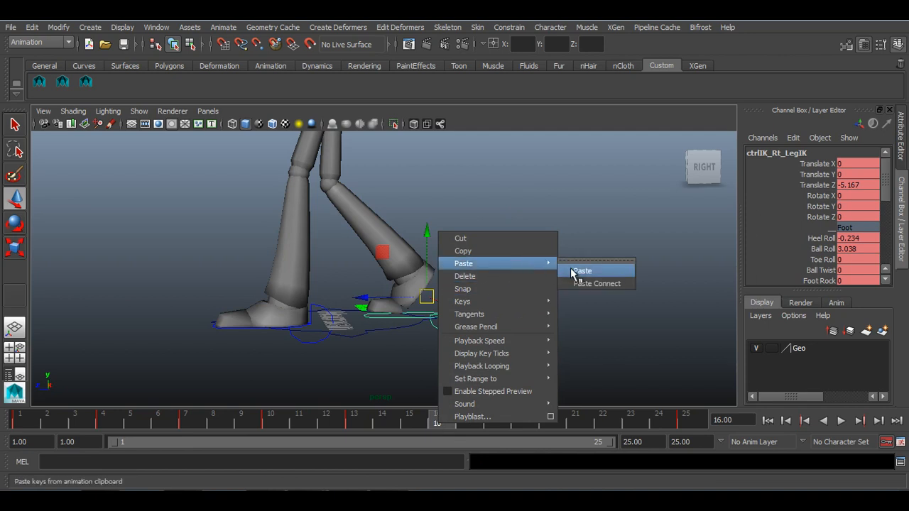
pyautogui.click(580, 270)
pyautogui.keyDown('alt'); pyautogui.moveTo(519, 321); pyautogui.dragTo(459, 320); pyautogui.keyUp('alt')
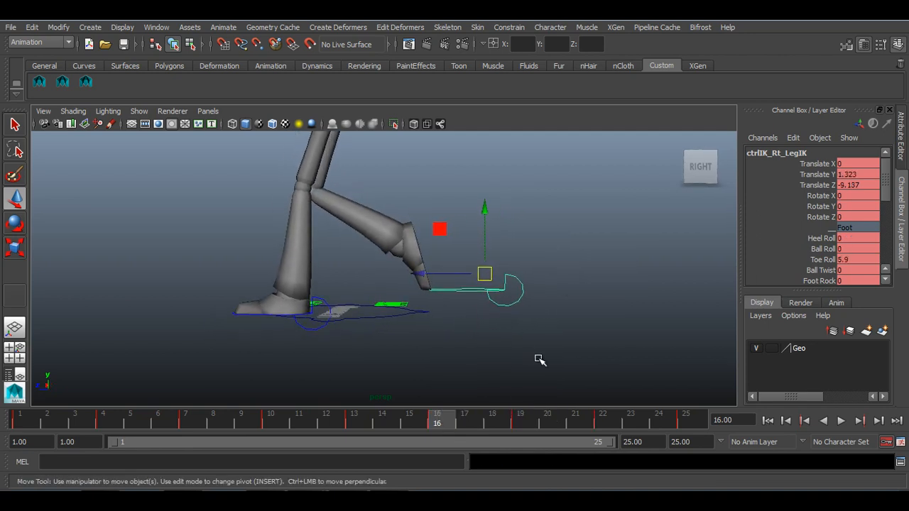
# Step: Play back the full walk cycle from frame 1 and examine the legs from both sides
pyautogui.click(767, 421)
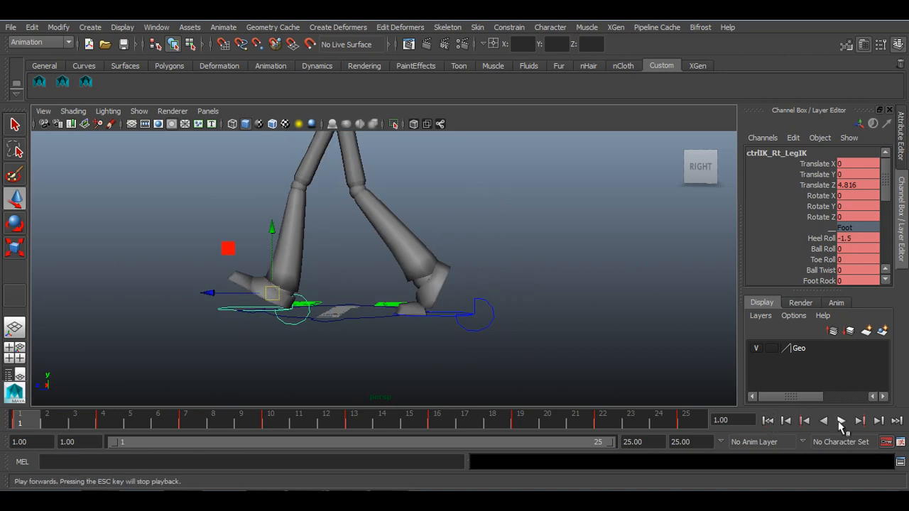
pyautogui.click(841, 421)
pyautogui.keyDown('alt'); pyautogui.moveTo(455, 325); pyautogui.dragTo(737, 319); pyautogui.keyUp('alt')
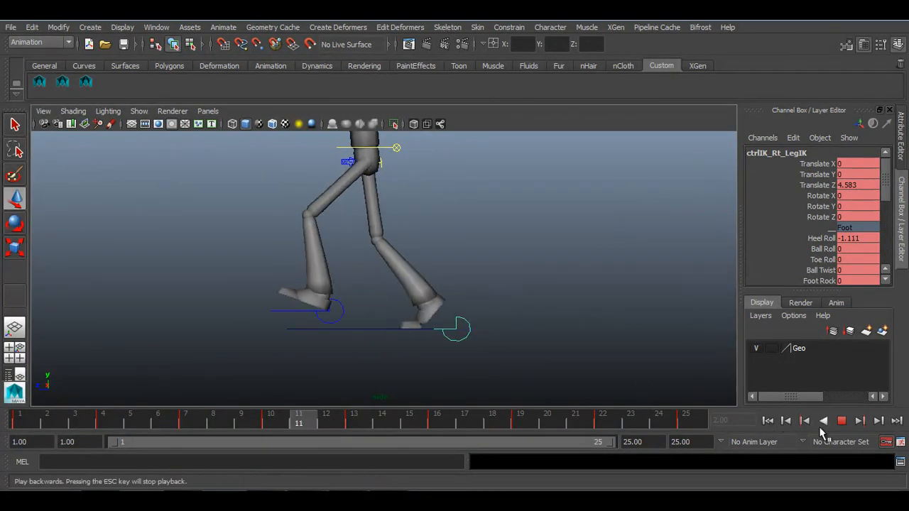
pyautogui.click(842, 421)
pyautogui.click(769, 422)
pyautogui.scroll(5, 419, 338)
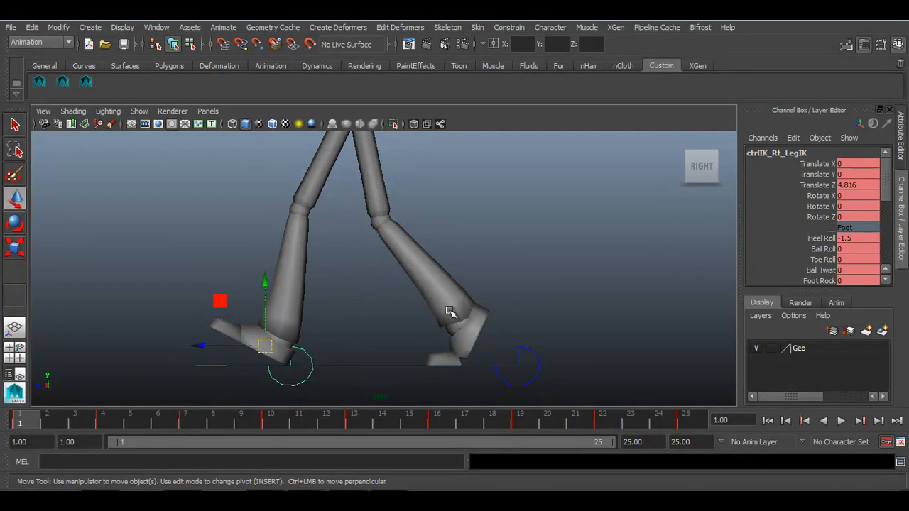
pyautogui.keyDown('alt'); pyautogui.moveTo(462, 293); pyautogui.dragTo(463, 337, button='middle'); pyautogui.keyUp('alt')
pyautogui.scroll(-1, 394, 313)
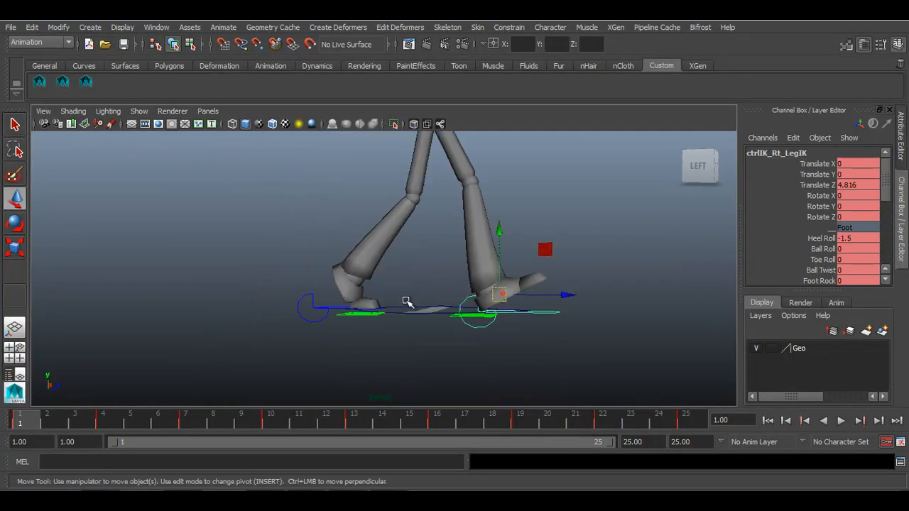
# Step: Show the wireframe over the shaded character, clear the selection and frame both legs in the front view
pyautogui.keyDown('alt'); pyautogui.moveTo(463, 304); pyautogui.dragTo(339, 322); pyautogui.keyUp('alt')
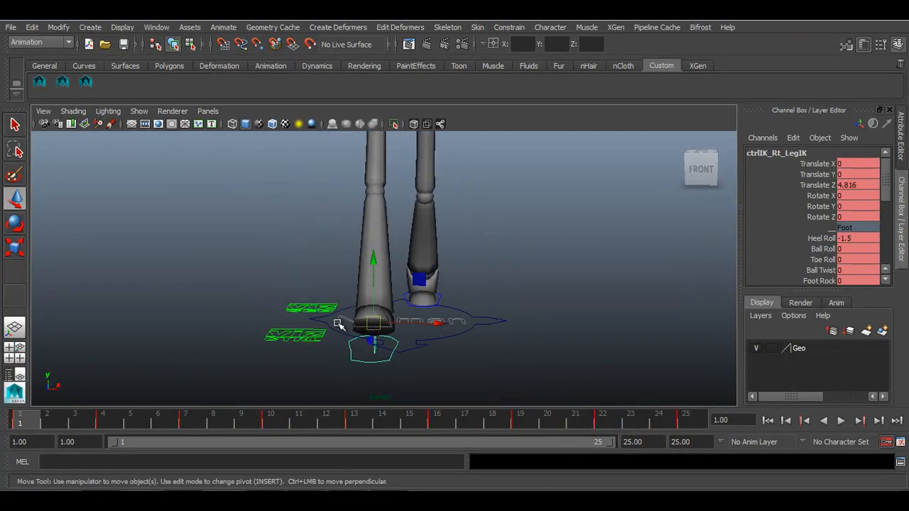
pyautogui.click(272, 124)
pyautogui.scroll(-4, 382, 257)
pyautogui.click(476, 264)
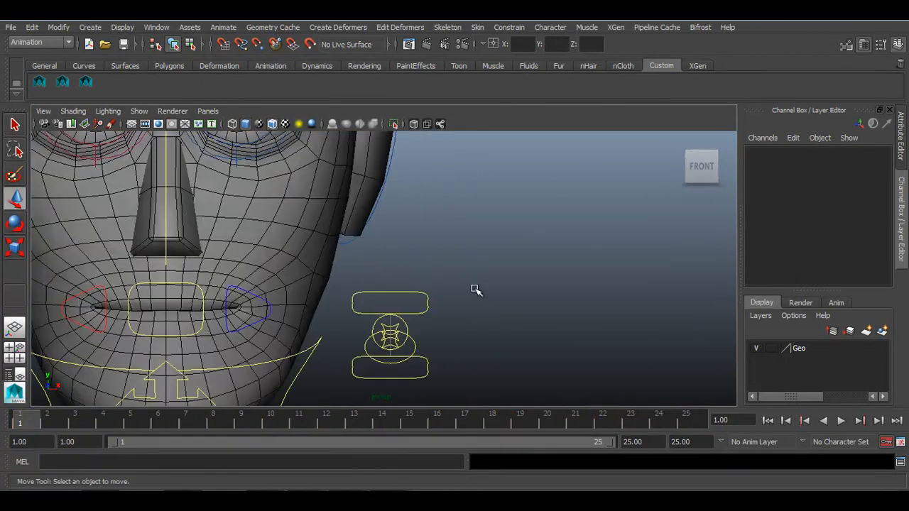
pyautogui.scroll(-4, 382, 319)
pyautogui.scroll(3, 362, 345)
pyautogui.scroll(-2, 400, 314)
pyautogui.keyDown('alt'); pyautogui.moveTo(383, 312); pyautogui.dragTo(372, 185, button='middle'); pyautogui.keyUp('alt')
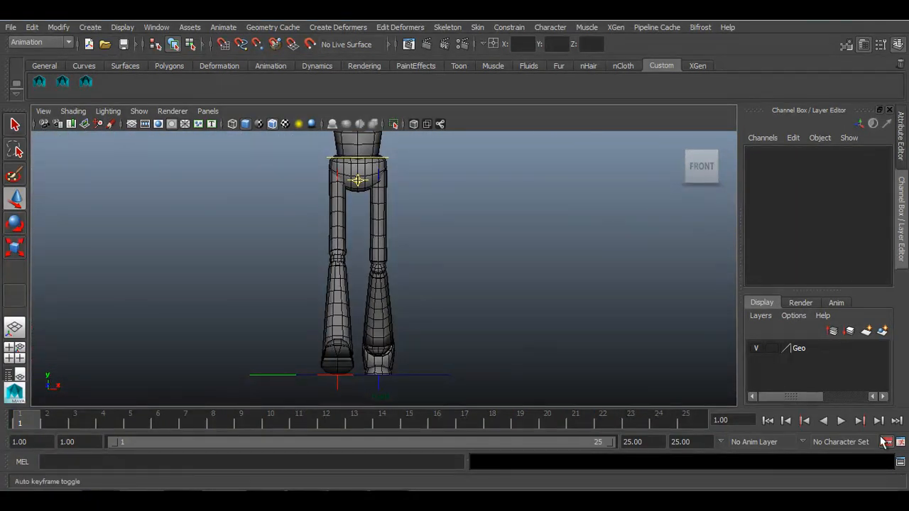
# Step: Play back the walk cycle in the front view, examine the legs and feet up close, and return to frame 1
pyautogui.click(841, 420)
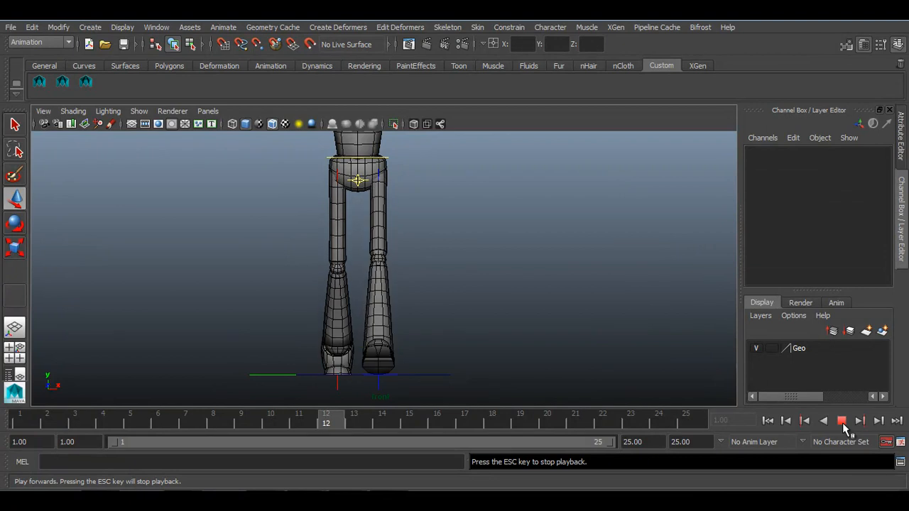
pyautogui.click(842, 421)
pyautogui.click(769, 421)
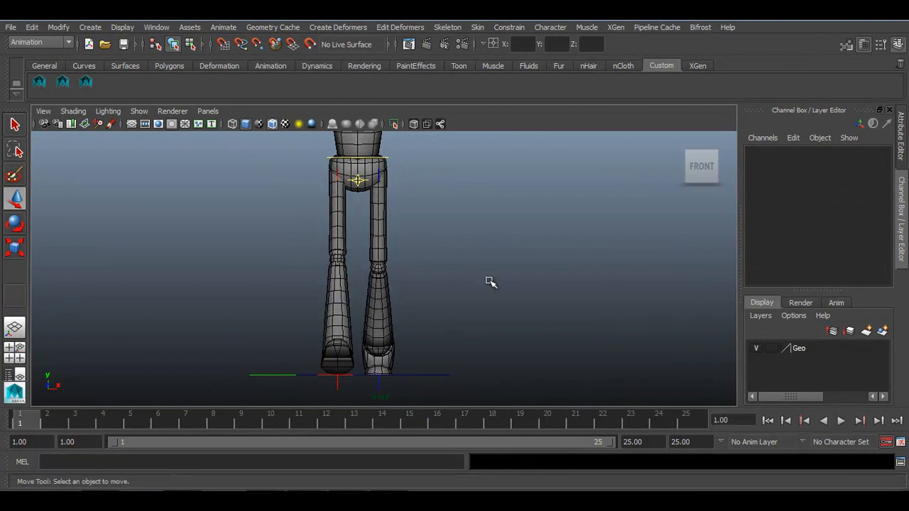
pyautogui.keyDown('alt'); pyautogui.moveTo(490, 282); pyautogui.dragTo(467, 316, button='middle'); pyautogui.keyUp('alt')
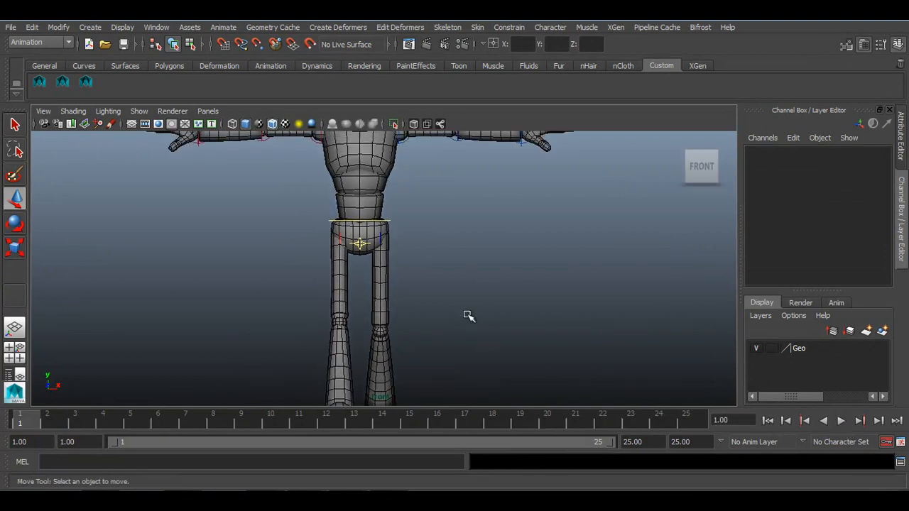
pyautogui.click(387, 223)
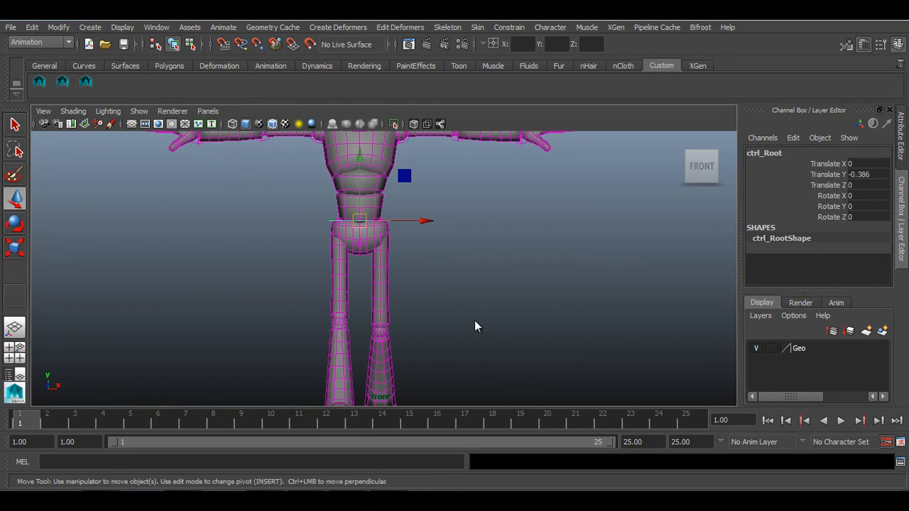
pyautogui.keyDown('alt'); pyautogui.moveTo(474, 323); pyautogui.dragTo(448, 331, button='right'); pyautogui.keyUp('alt')
pyautogui.keyDown('alt'); pyautogui.moveTo(448, 331); pyautogui.dragTo(479, 207, button='middle'); pyautogui.keyUp('alt')
pyautogui.keyDown('alt'); pyautogui.moveTo(480, 207); pyautogui.dragTo(467, 359, button='right'); pyautogui.keyUp('alt')
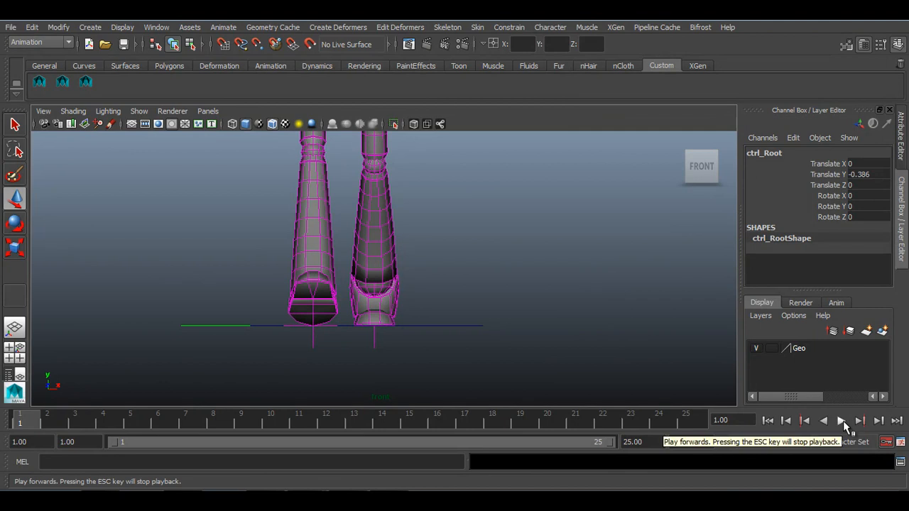
pyautogui.click(841, 420)
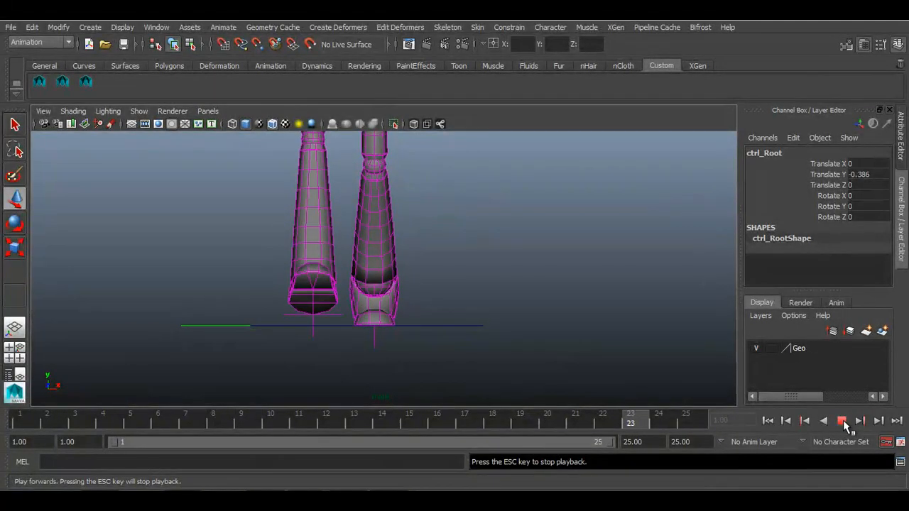
pyautogui.click(842, 422)
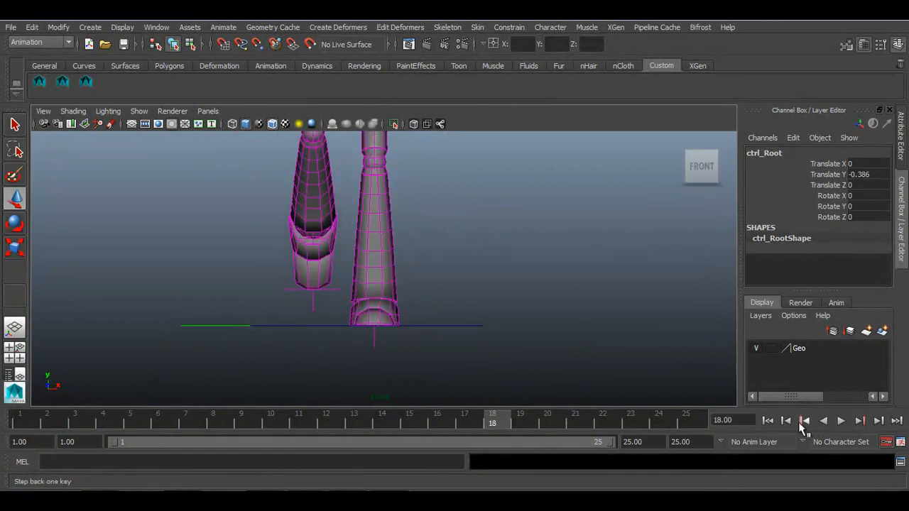
pyautogui.click(768, 421)
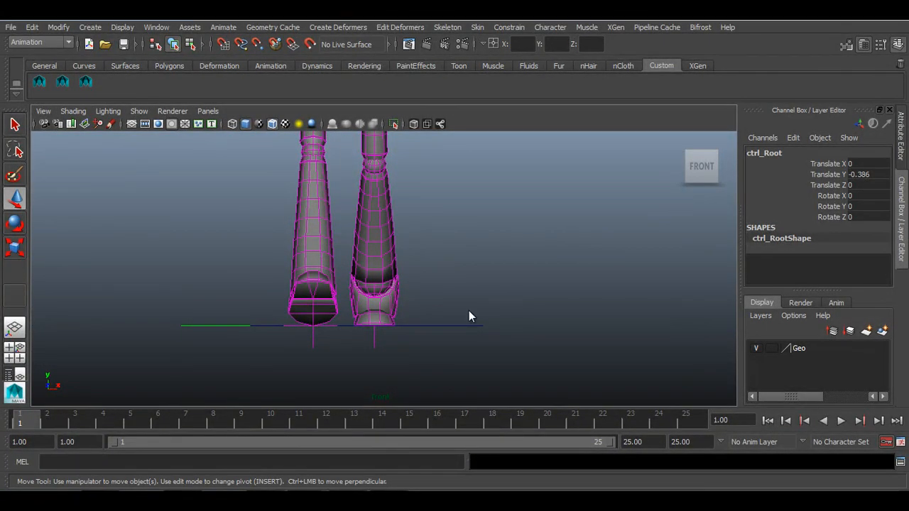
# Step: Examine the feet from several angles in the perspective view and return to the front view
pyautogui.press('space')
pyautogui.moveTo(466, 310); pyautogui.dragTo(471, 247)
pyautogui.keyDown('alt'); pyautogui.moveTo(392, 313); pyautogui.dragTo(298, 320); pyautogui.keyUp('alt')
pyautogui.keyDown('alt'); pyautogui.moveTo(297, 320); pyautogui.dragTo(310, 378, button='right'); pyautogui.keyUp('alt')
pyautogui.moveTo(191, 411); pyautogui.dragTo(189, 412)
pyautogui.keyDown('alt'); pyautogui.moveTo(408, 340); pyautogui.dragTo(435, 342); pyautogui.keyUp('alt')
pyautogui.press('space')
# Step: Delete the keys on the right foot control's Ball Twist channel
pyautogui.click(816, 271)
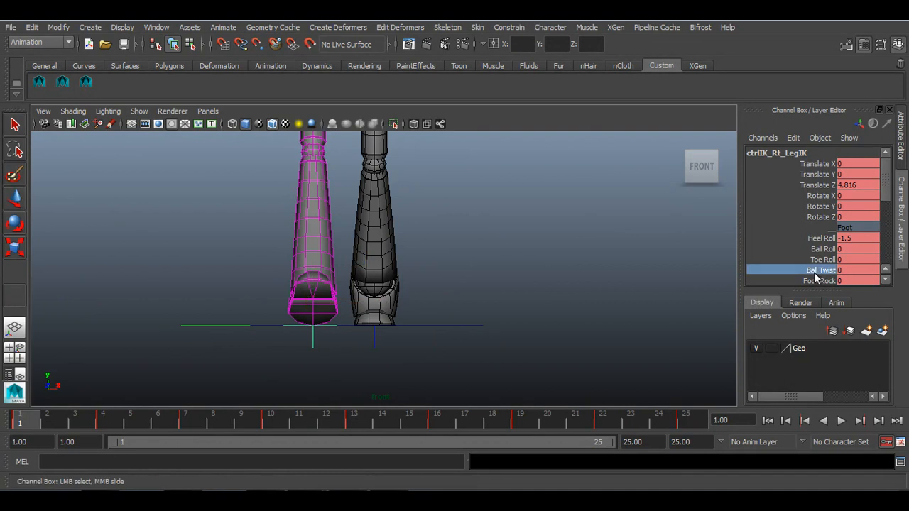
pyautogui.moveTo(479, 323); pyautogui.dragTo(473, 326, button='middle')
pyautogui.hotkey('ctrl', 'z')
pyautogui.scroll(-3, 788, 263)
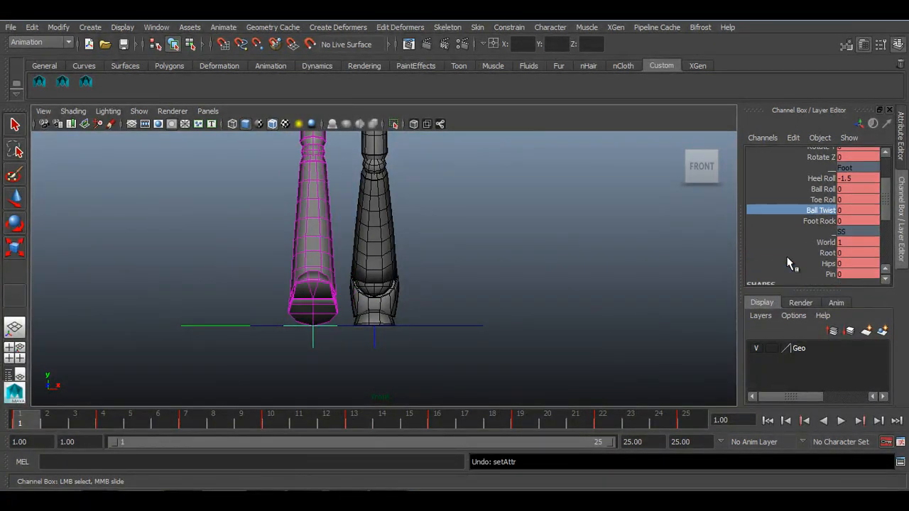
pyautogui.rightClick(811, 211)
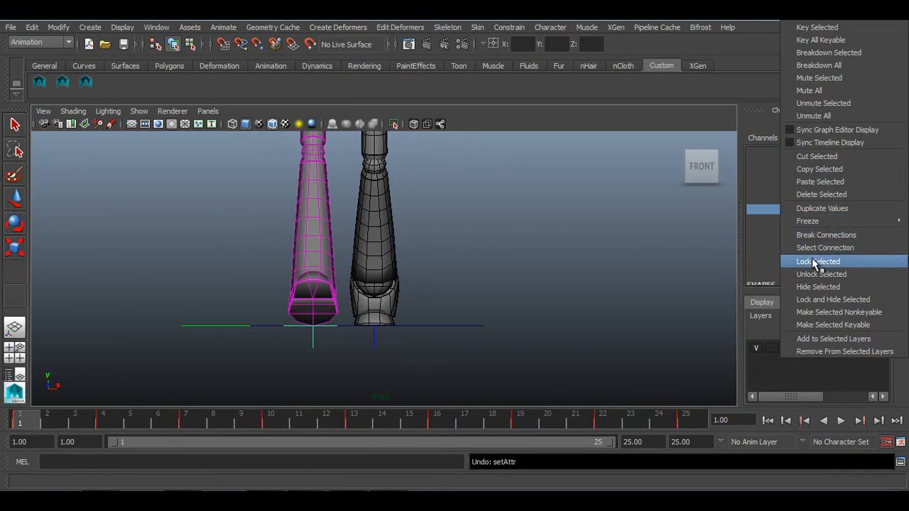
pyautogui.click(826, 200)
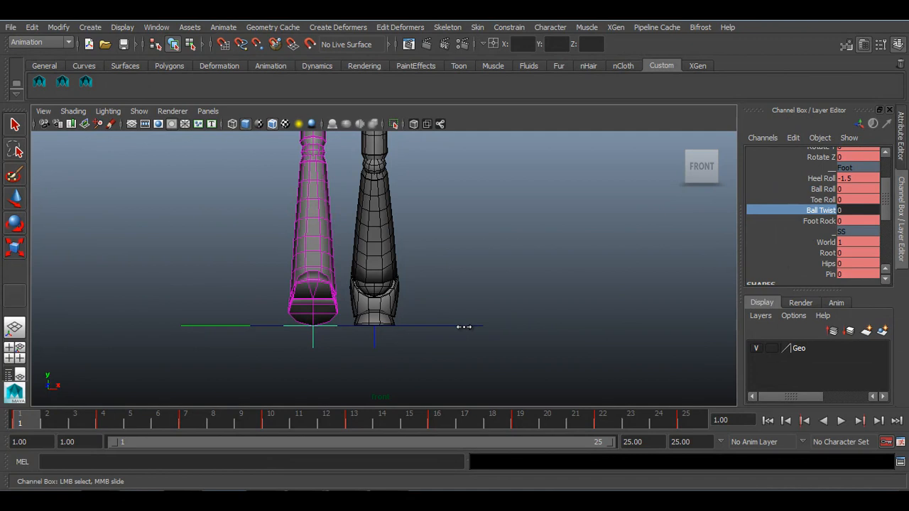
# Step: Set the right foot control's Ball Twist to -0.5 and scrub through the cycle to frame 13
pyautogui.moveTo(463, 327); pyautogui.dragTo(461, 328, button='middle')
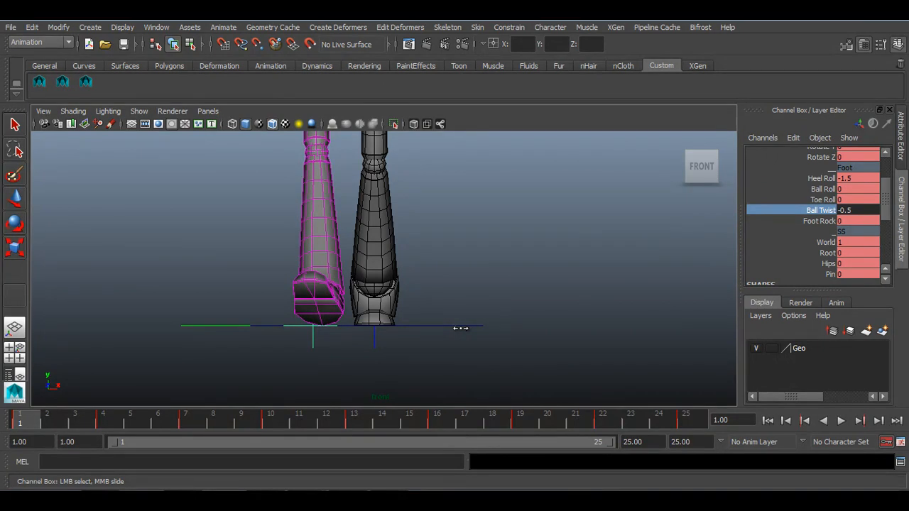
pyautogui.moveTo(39, 426)
pyautogui.mouseDown()
pyautogui.moveTo(602, 426)
pyautogui.moveTo(694, 444)
pyautogui.mouseUp()
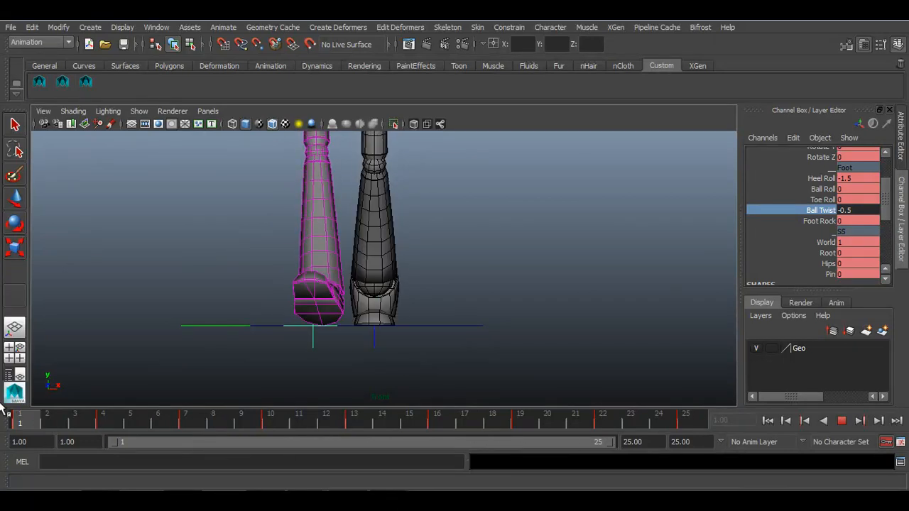
pyautogui.moveTo(10, 419)
pyautogui.mouseDown()
pyautogui.moveTo(696, 451)
pyautogui.moveTo(371, 467)
pyautogui.moveTo(13, 421)
pyautogui.moveTo(351, 440)
pyautogui.mouseUp()
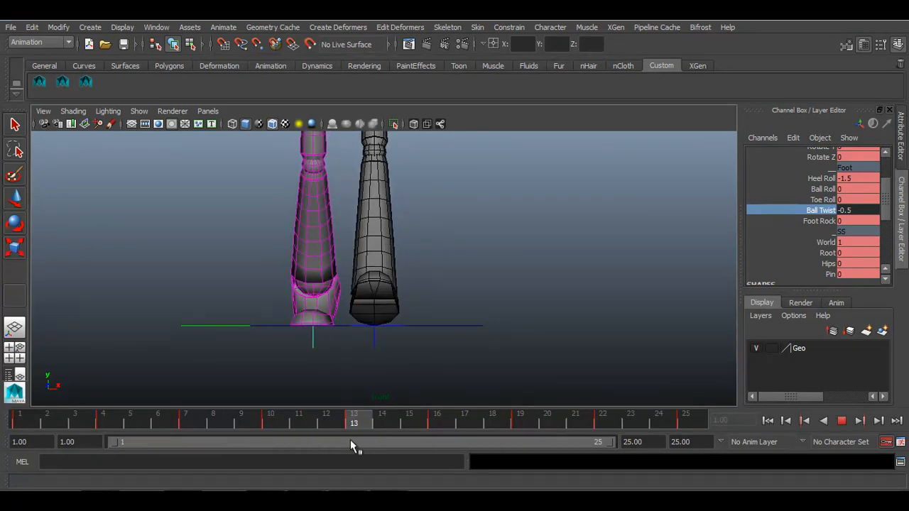
# Step: Select the left foot control, delete its Ball Twist keys and set Ball Twist to 0.5
pyautogui.click(377, 345)
pyautogui.press('w')
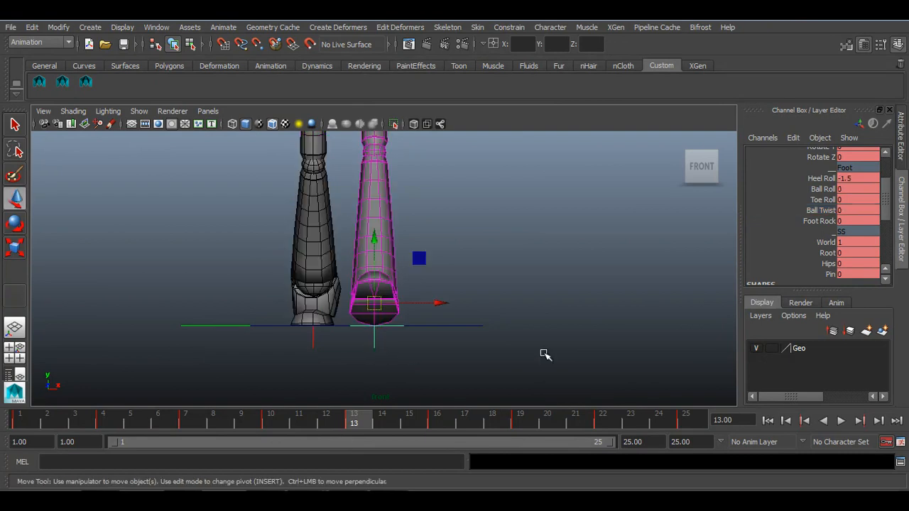
pyautogui.click(821, 211)
pyautogui.rightClick(820, 211)
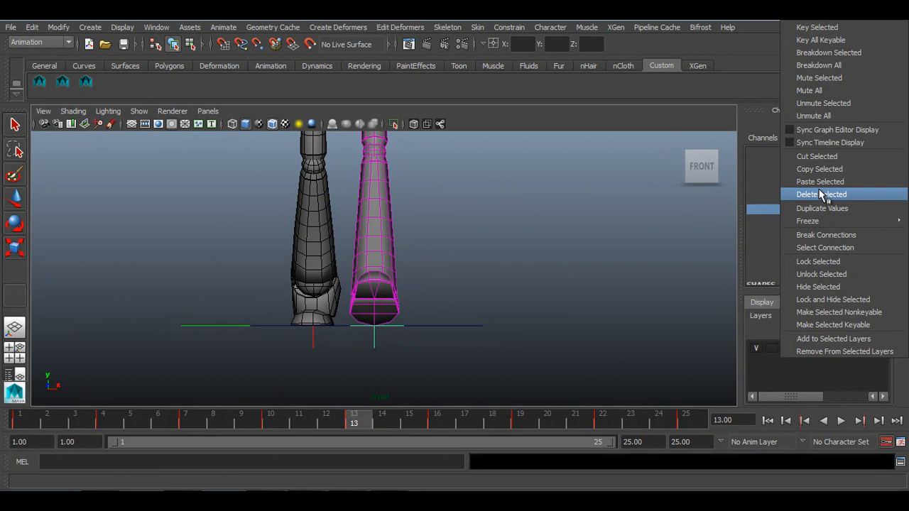
pyautogui.click(821, 194)
pyautogui.doubleClick(851, 211)
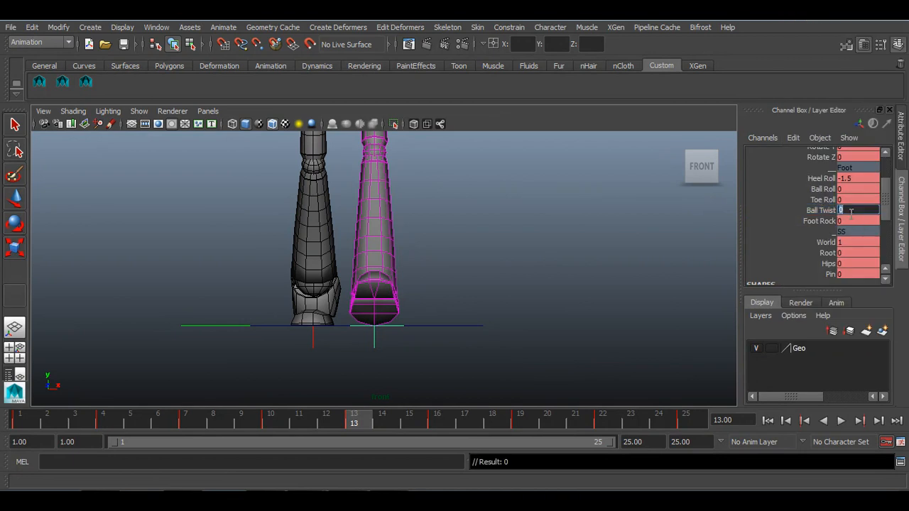
pyautogui.write('0.5')
pyautogui.press('Return')
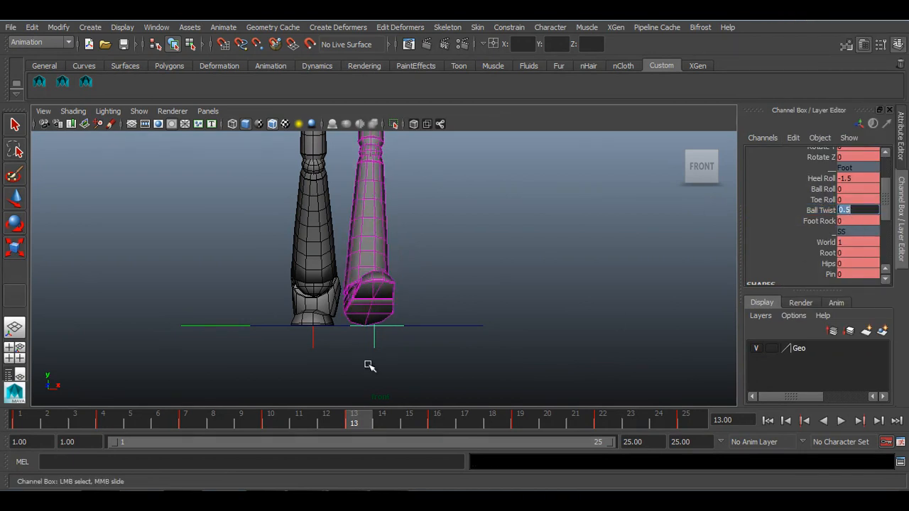
# Step: Play back the cycle to check the foot twist from the front and return to frame 1
pyautogui.hotkey('alt', 'v')
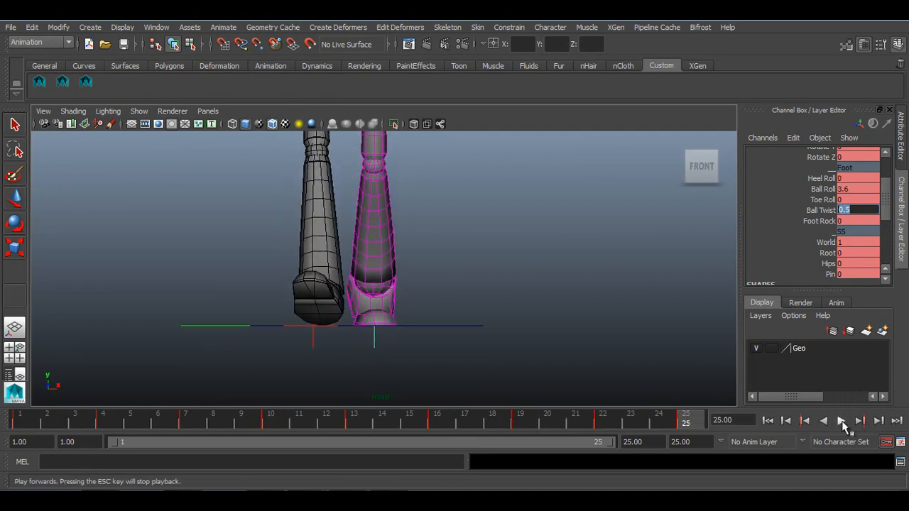
pyautogui.click(842, 421)
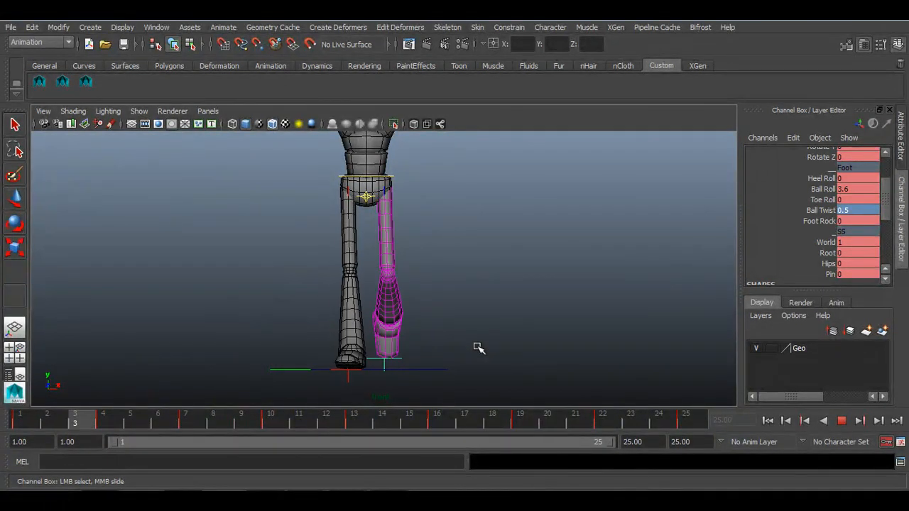
pyautogui.click(842, 421)
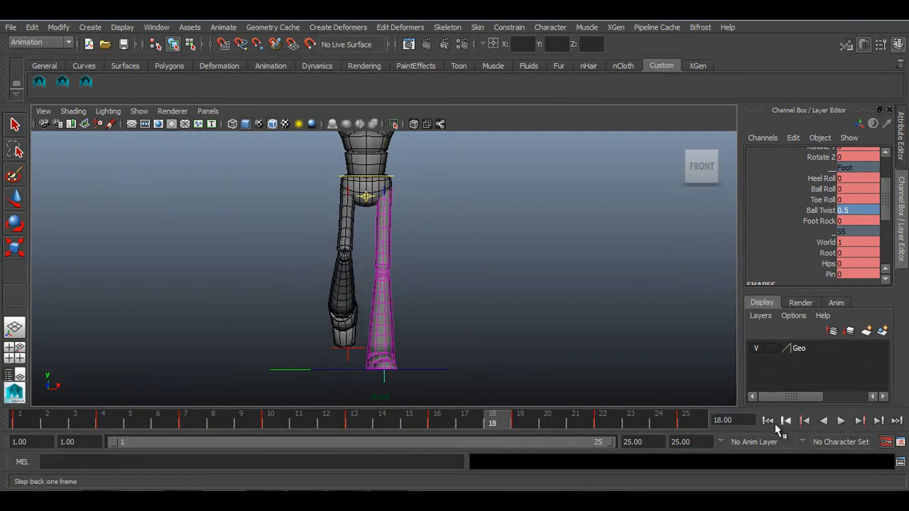
pyautogui.click(767, 420)
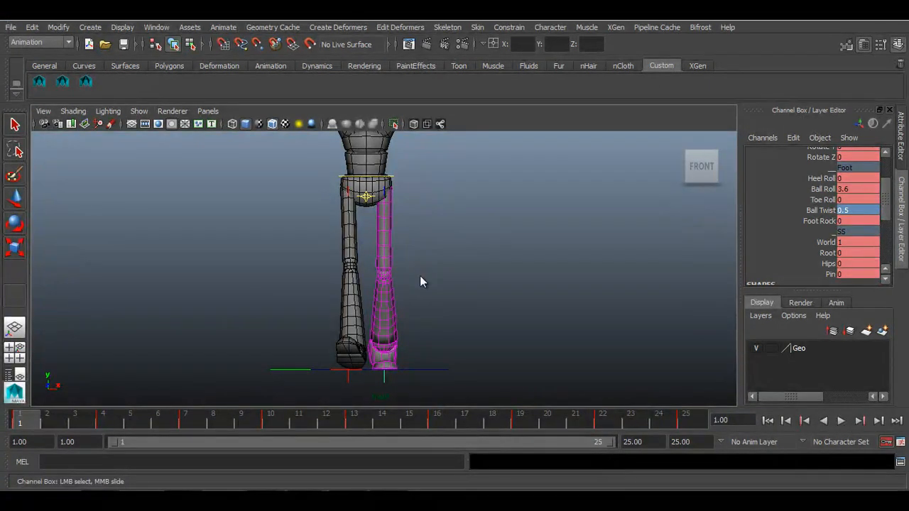
pyautogui.press('space')
pyautogui.press('space')
pyautogui.press('w')
pyautogui.keyDown('alt'); pyautogui.moveTo(431, 256); pyautogui.dragTo(455, 399, button='middle'); pyautogui.keyUp('alt')
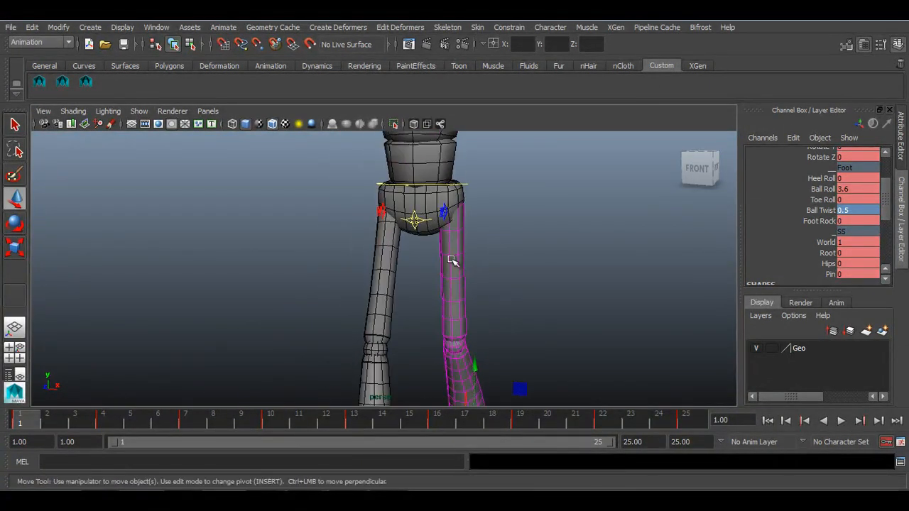
pyautogui.click(419, 215)
pyautogui.press('e')
pyautogui.moveTo(422, 217); pyautogui.dragTo(449, 206)
pyautogui.click(538, 239)
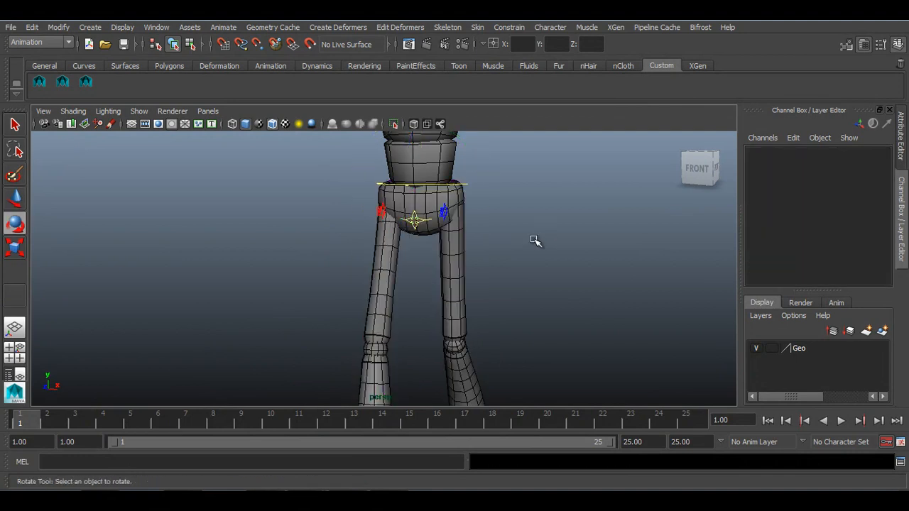
# Step: Select the root control with the Move tool and frame the character in the side view
pyautogui.keyDown('alt'); pyautogui.moveTo(535, 241); pyautogui.dragTo(420, 239); pyautogui.keyUp('alt')
pyautogui.click(415, 213)
pyautogui.scroll(-4, 516, 276)
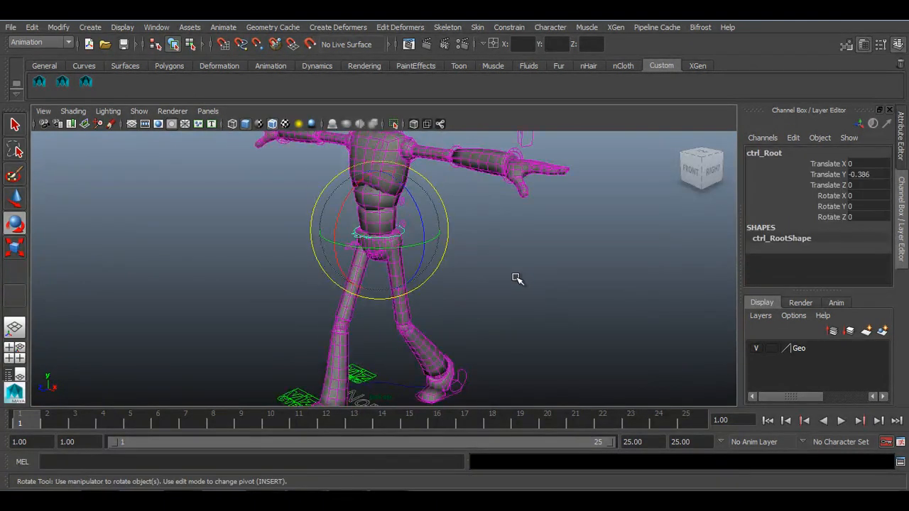
pyautogui.keyDown('alt'); pyautogui.moveTo(517, 278); pyautogui.dragTo(445, 258); pyautogui.keyUp('alt')
pyautogui.keyDown('alt'); pyautogui.moveTo(445, 258); pyautogui.dragTo(458, 270, button='right'); pyautogui.keyUp('alt')
pyautogui.keyDown('alt'); pyautogui.moveTo(459, 269); pyautogui.dragTo(495, 282); pyautogui.keyUp('alt')
pyautogui.press('space')
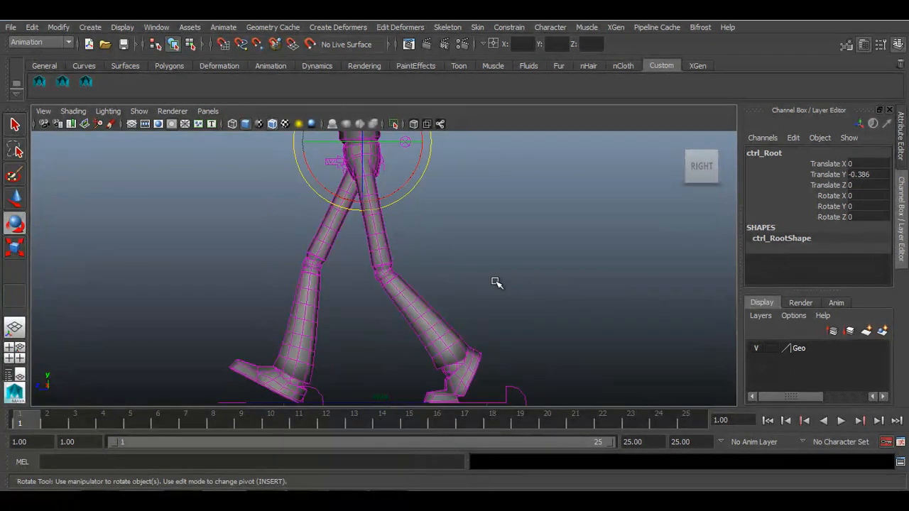
pyautogui.scroll(-3, 495, 282)
pyautogui.scroll(-1, 458, 292)
pyautogui.keyDown('alt'); pyautogui.moveTo(450, 296); pyautogui.dragTo(457, 328, button='middle'); pyautogui.keyUp('alt')
pyautogui.press('w')
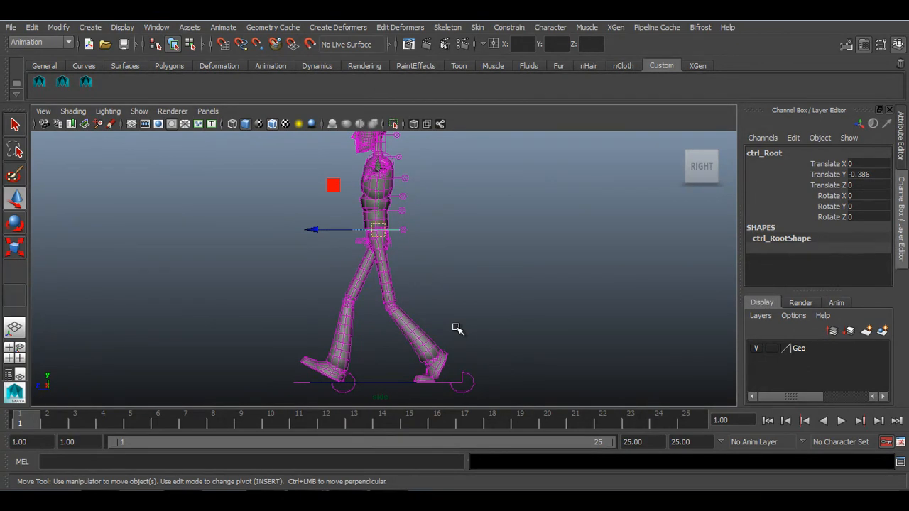
# Step: Try raising the root control vertically at frame 1 and undo the moves
pyautogui.moveTo(377, 166); pyautogui.dragTo(377, 163)
pyautogui.hotkey('ctrl', 'z')
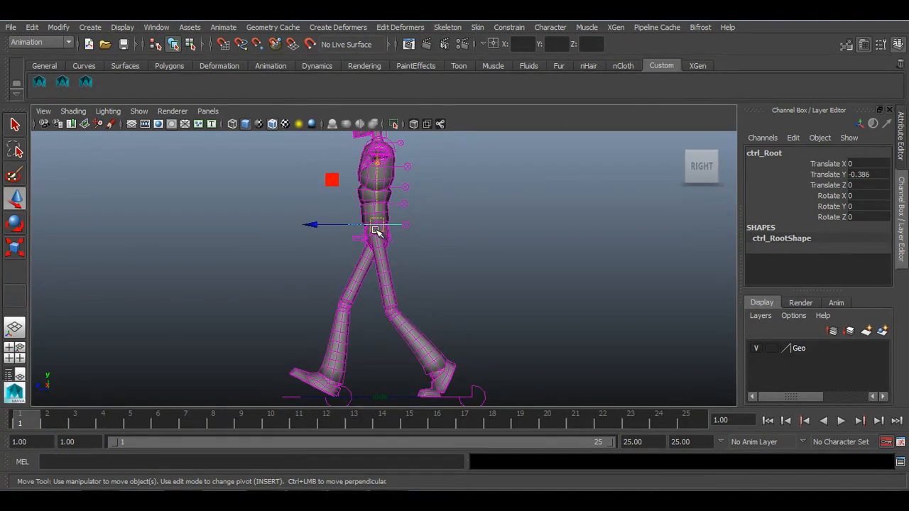
pyautogui.moveTo(377, 229); pyautogui.dragTo(376, 157)
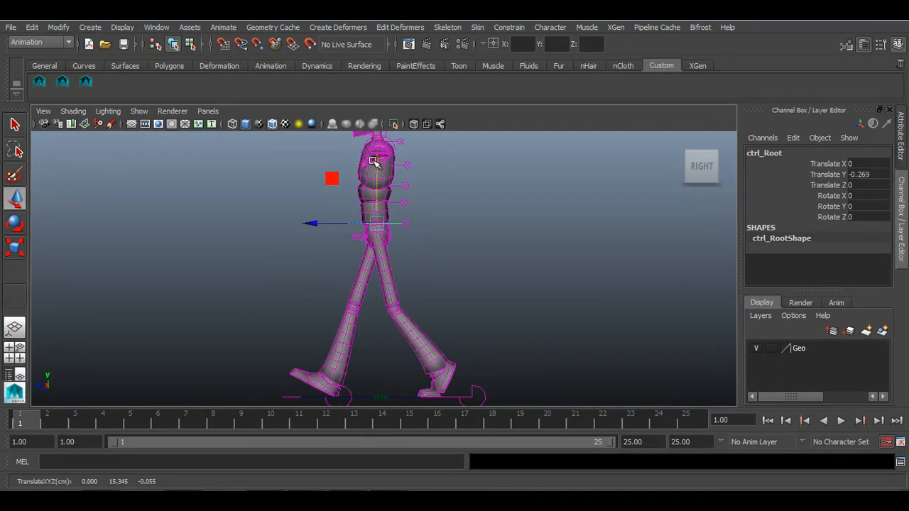
pyautogui.hotkey('ctrl', 'z')
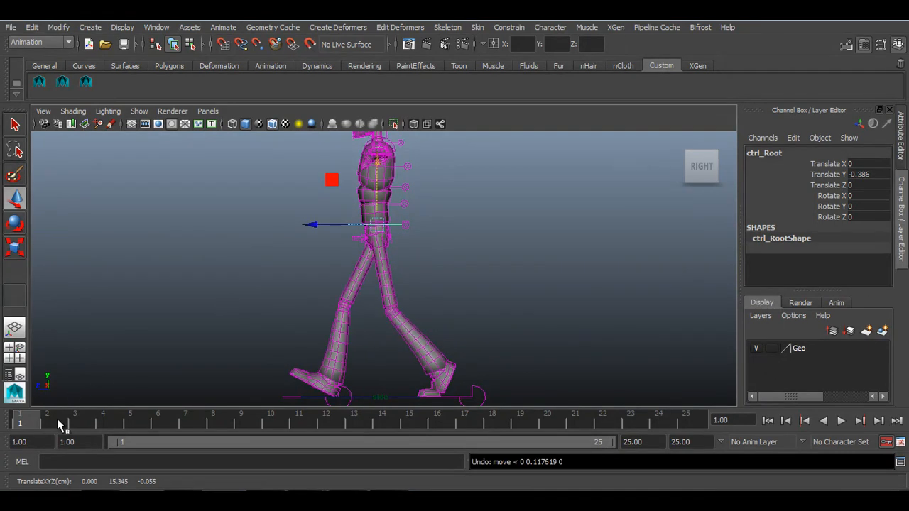
# Step: Key the root control at frames 1, 13 and 25 at its current height
pyautogui.press('s')
pyautogui.click(353, 423)
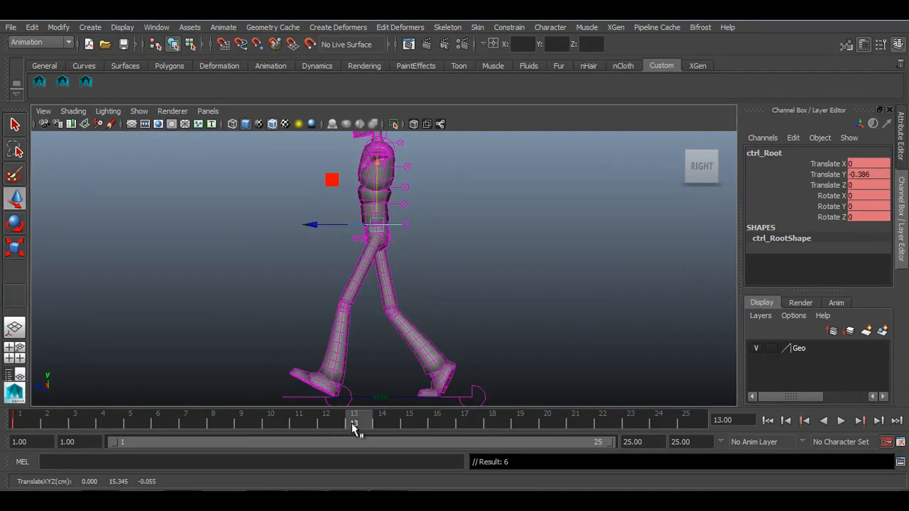
pyautogui.click(686, 423)
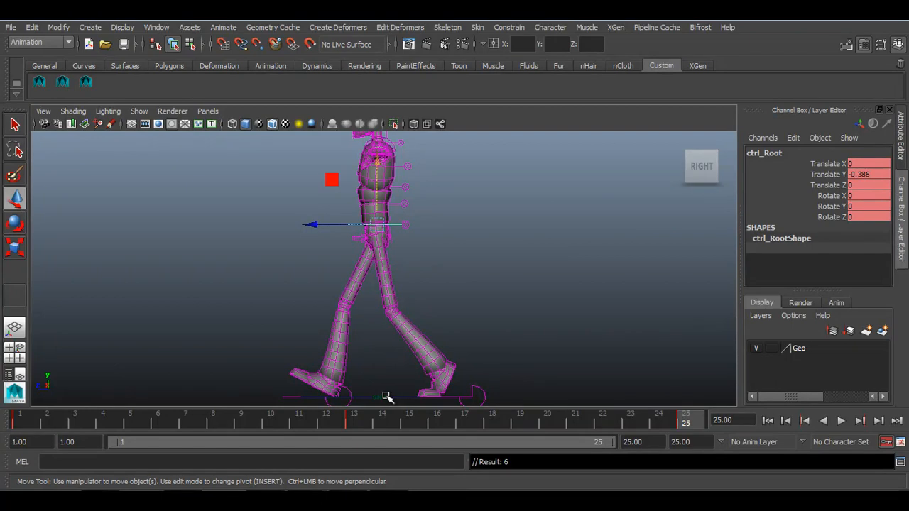
# Step: Lower the root control at frame 4 in small nudges to Translate Y -1.092, checking the motion in playback
pyautogui.click(103, 423)
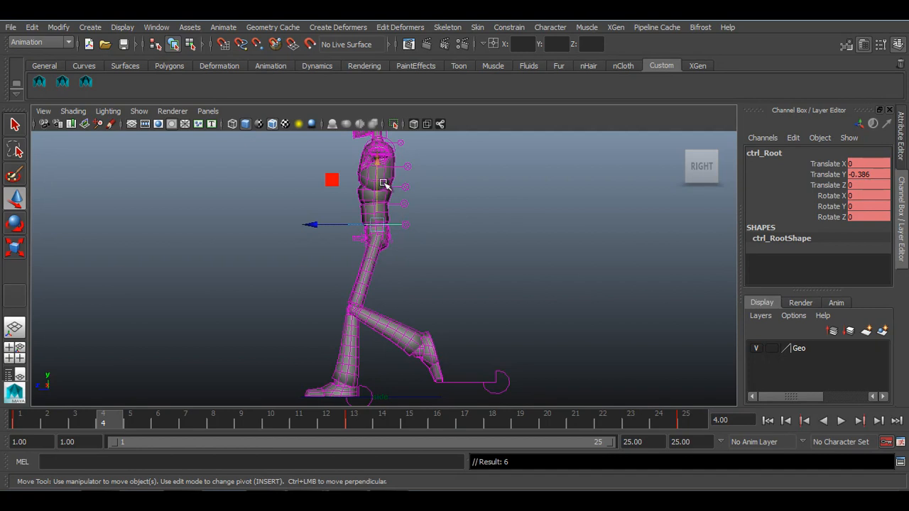
pyautogui.moveTo(376, 160); pyautogui.dragTo(377, 168)
pyautogui.hotkey('ctrl', 'z')
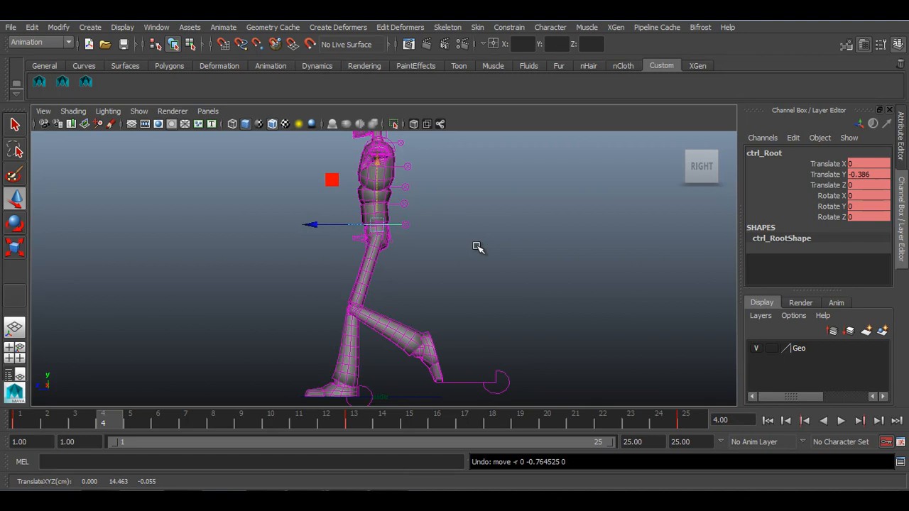
pyautogui.hotkey('alt', 'Down')
pyautogui.hotkey('alt', 'Down')
pyautogui.hotkey('alt', 'Down')
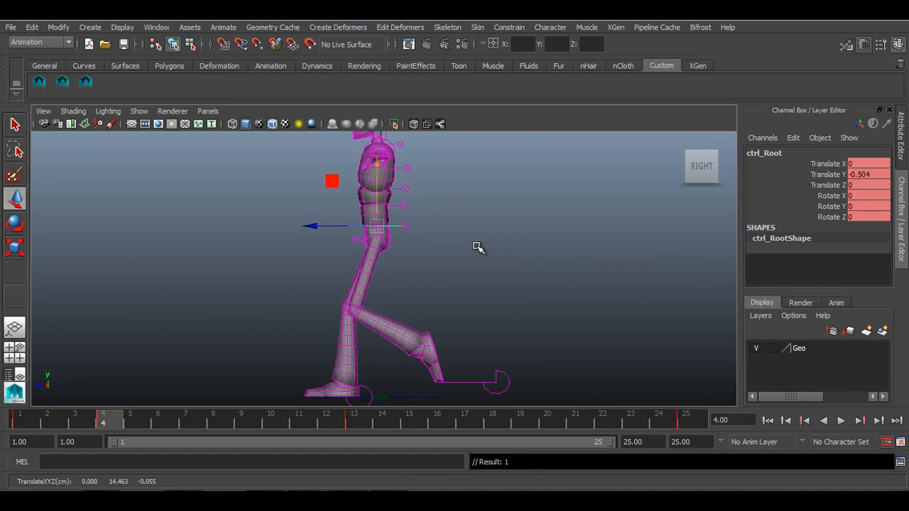
pyautogui.hotkey('alt', 'Down')
pyautogui.hotkey('alt', 'Down')
pyautogui.hotkey('alt', 'Down')
pyautogui.hotkey('alt', 'Down')
pyautogui.hotkey('alt', 'Down')
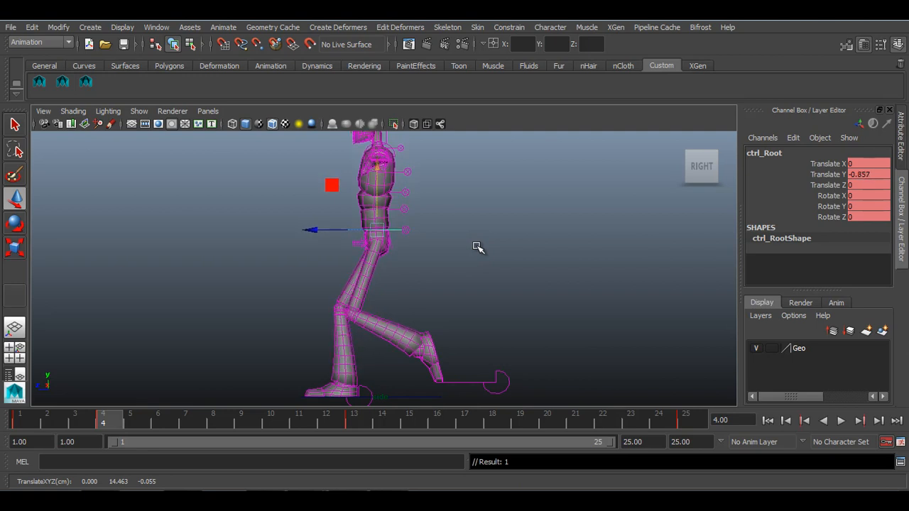
pyautogui.hotkey('alt', 'v')
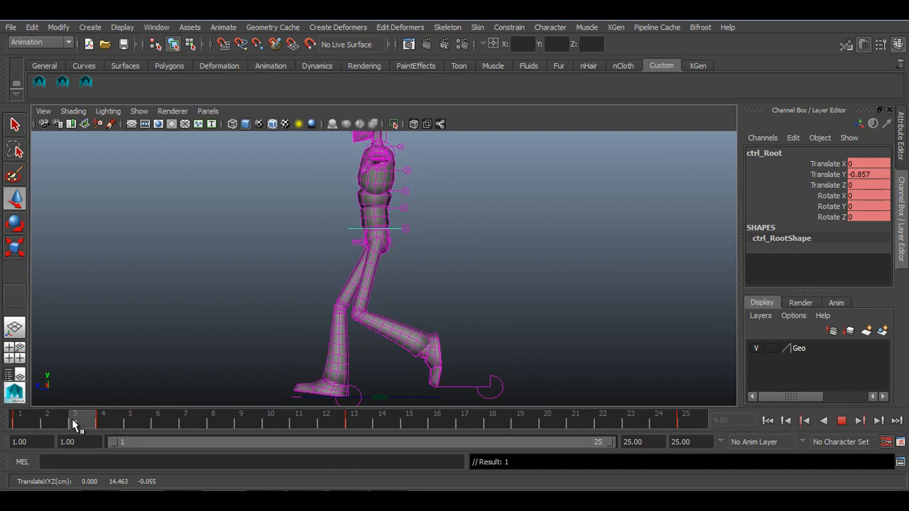
pyautogui.moveTo(74, 424); pyautogui.dragTo(118, 424)
pyautogui.hotkey('alt', 'Down')
pyautogui.hotkey('alt', 'Down')
pyautogui.hotkey('alt', 'Down')
pyautogui.hotkey('alt', 'Down')
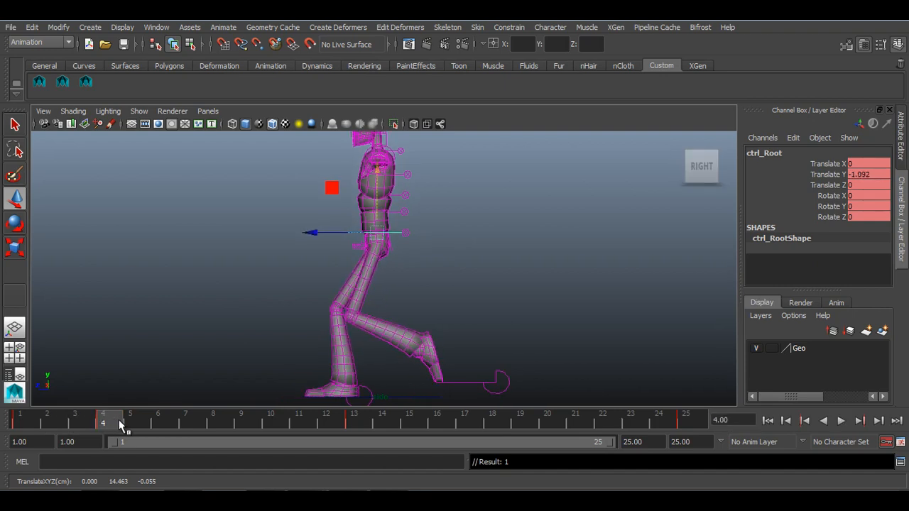
# Step: Raise the root control at frame 7 in small nudges to Translate Y -0.321
pyautogui.moveTo(43, 428); pyautogui.dragTo(165, 431)
pyautogui.click(189, 424)
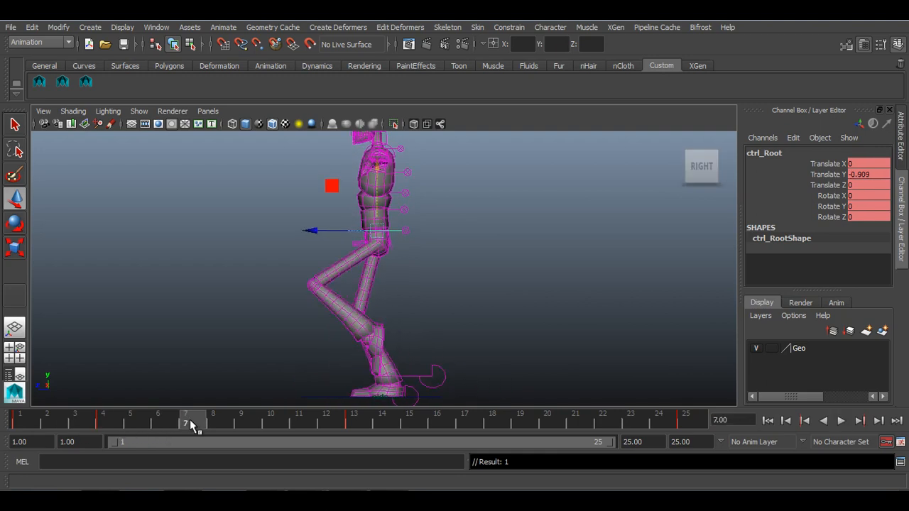
pyautogui.hotkey('alt', 'Up')
pyautogui.hotkey('alt', 'Up')
pyautogui.hotkey('alt', 'Up')
pyautogui.hotkey('alt', 'Up')
pyautogui.hotkey('alt', 'Up')
pyautogui.hotkey('alt', 'Up')
pyautogui.hotkey('alt', 'Up')
pyautogui.hotkey('alt', 'Up')
pyautogui.hotkey('alt', 'Up')
pyautogui.hotkey('alt', 'Up')
pyautogui.hotkey('alt', 'Up')
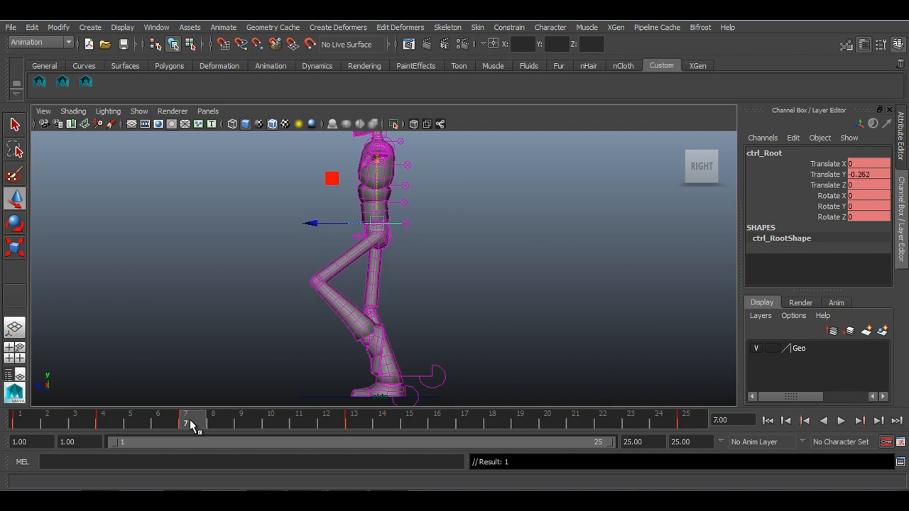
pyautogui.hotkey('alt', 'Down')
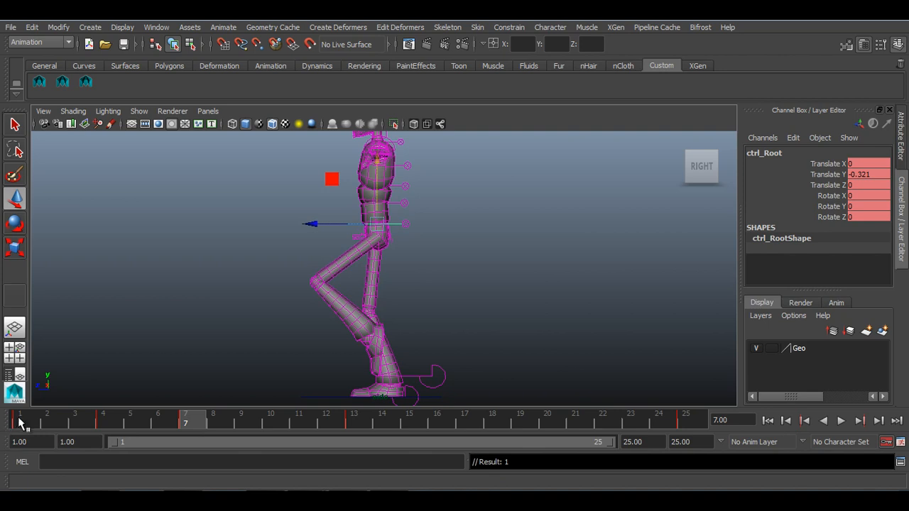
# Step: Play the motion from frame 1, then raise the root control at frame 10 to Translate Y -0.001
pyautogui.click(20, 421)
pyautogui.hotkey('alt', 'v')
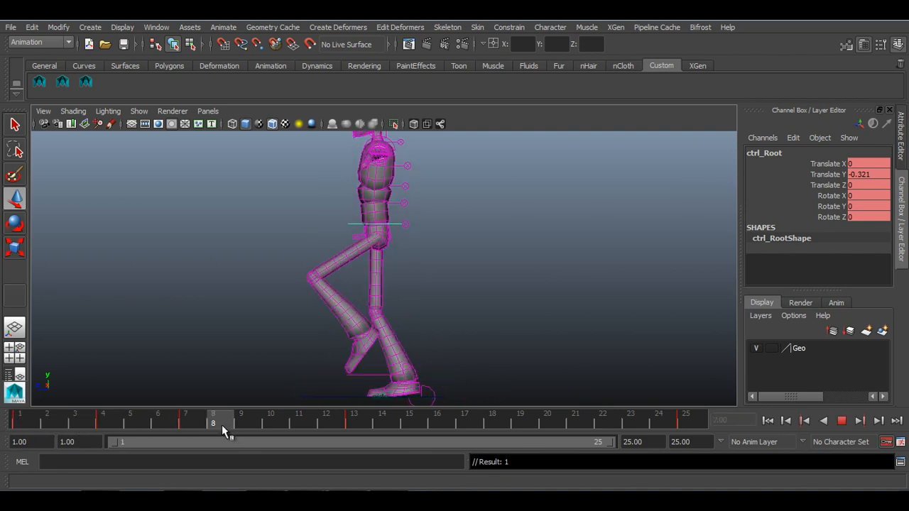
pyautogui.moveTo(263, 428); pyautogui.dragTo(262, 429)
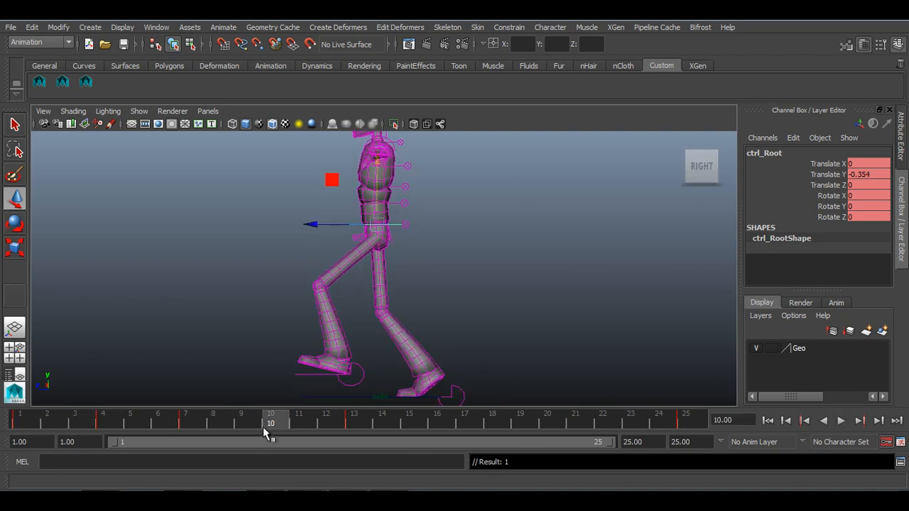
pyautogui.hotkey('alt', 'Up')
pyautogui.hotkey('alt', 'Up')
pyautogui.hotkey('alt', 'Up')
pyautogui.hotkey('alt', 'Up')
pyautogui.hotkey('alt', 'Up')
pyautogui.hotkey('alt', 'Up')
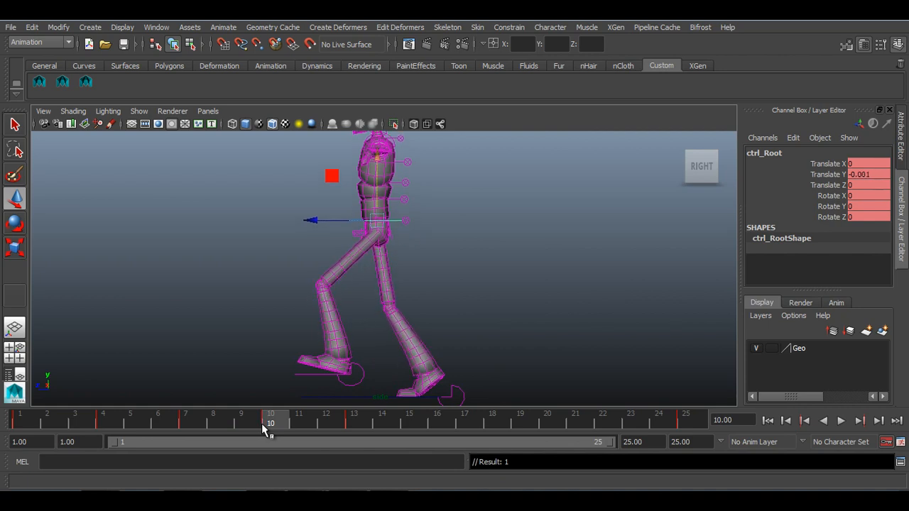
# Step: Lower the root control at frame 13 to Translate Y -0.563 and scrub through the first half of the cycle
pyautogui.hotkey('alt', 'v')
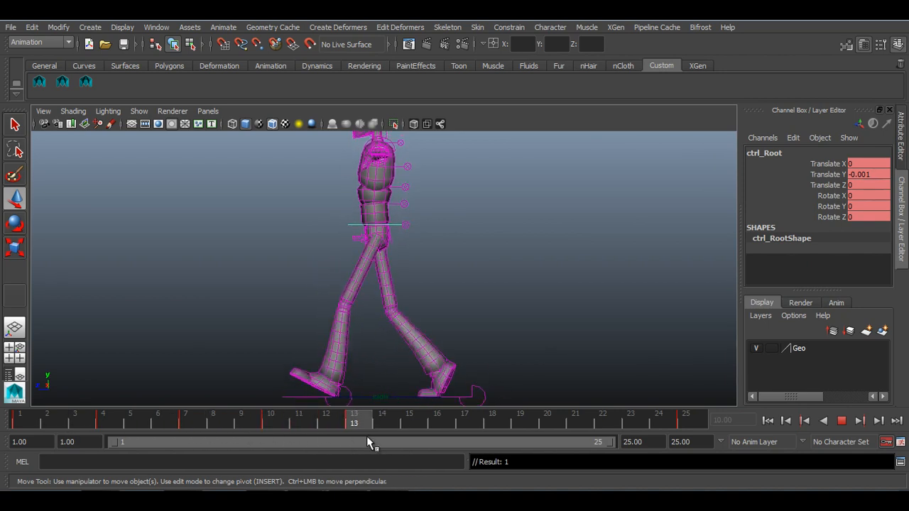
pyautogui.hotkey('alt', 'v')
pyautogui.hotkey('alt', 'Down')
pyautogui.hotkey('alt', 'Down')
pyautogui.hotkey('alt', 'Down')
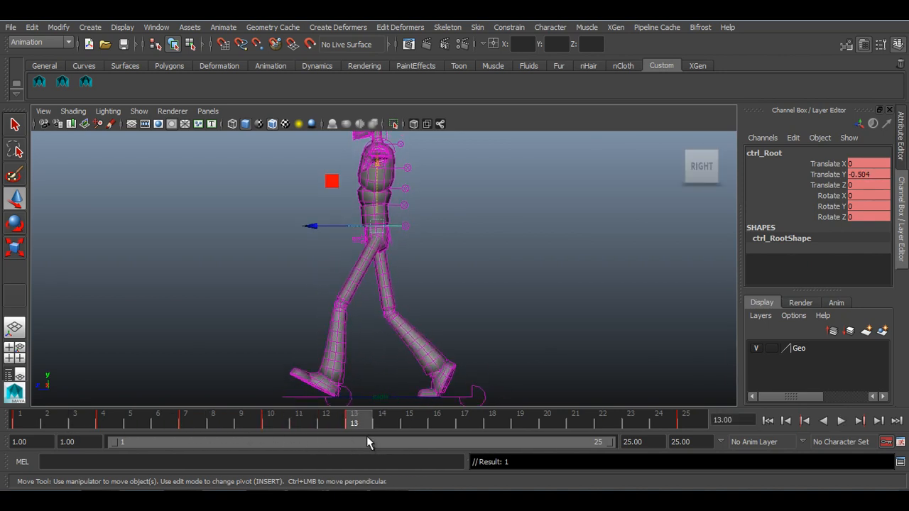
pyautogui.moveTo(109, 421); pyautogui.dragTo(355, 440)
# Step: Copy the root control's key at frame 13 and paste it at frames 1 and 25
pyautogui.rightClick(356, 422)
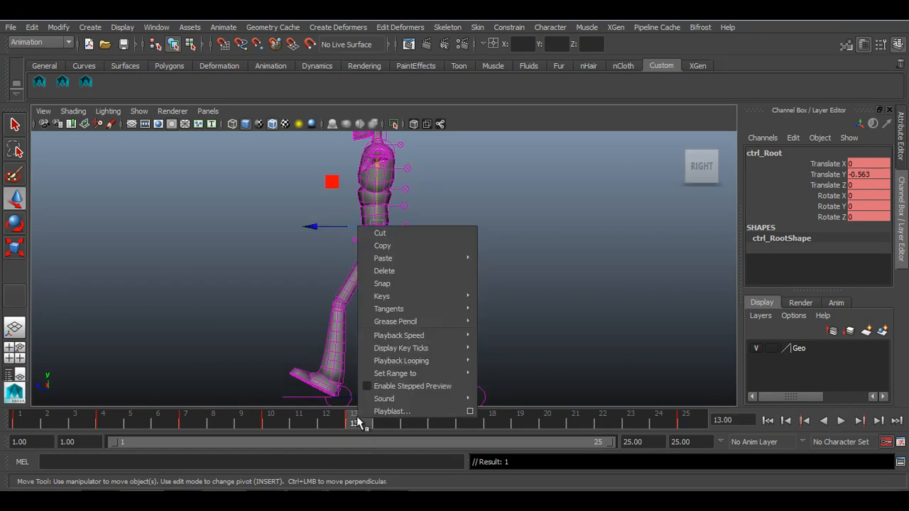
pyautogui.click(402, 242)
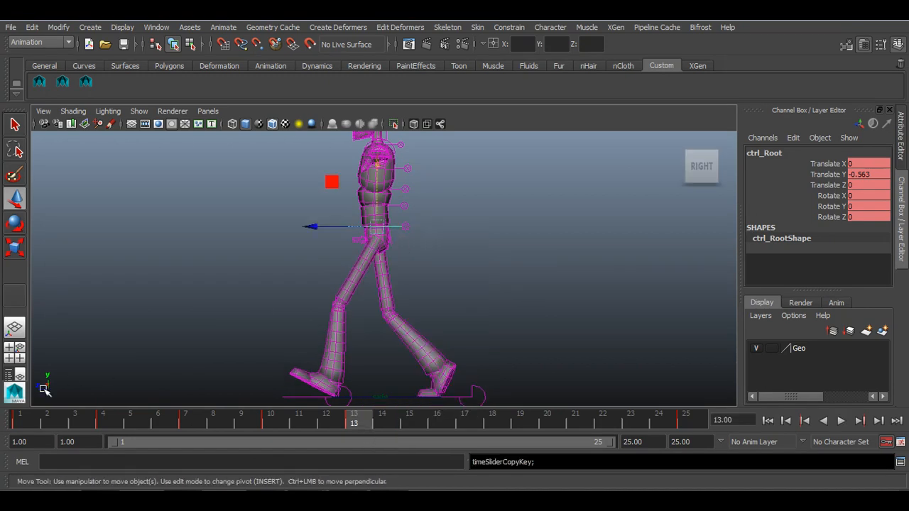
pyautogui.click(18, 420)
pyautogui.rightClick(22, 420)
pyautogui.moveTo(97, 263)
pyautogui.click(169, 268)
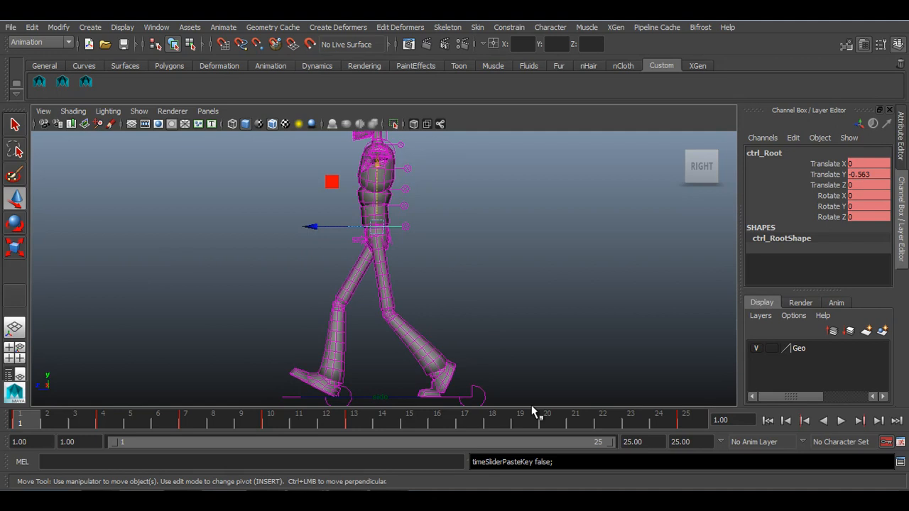
pyautogui.click(692, 425)
pyautogui.rightClick(694, 423)
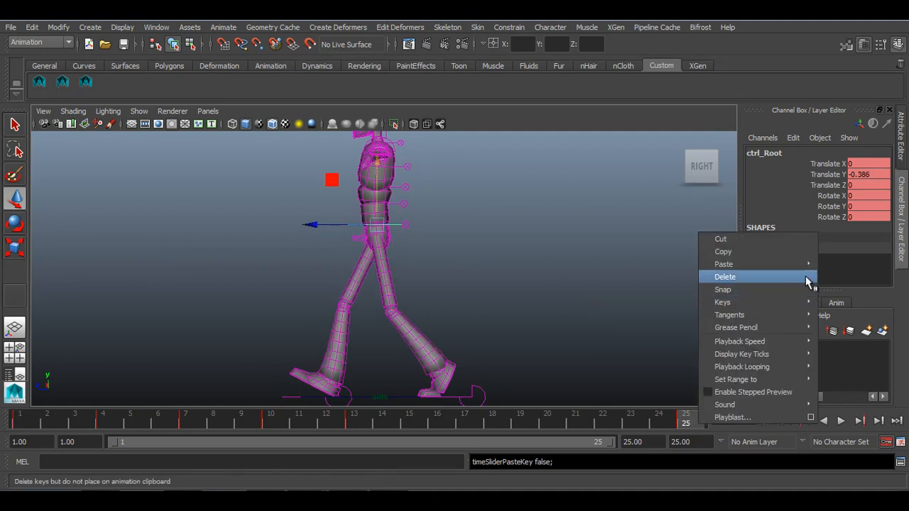
pyautogui.moveTo(795, 266)
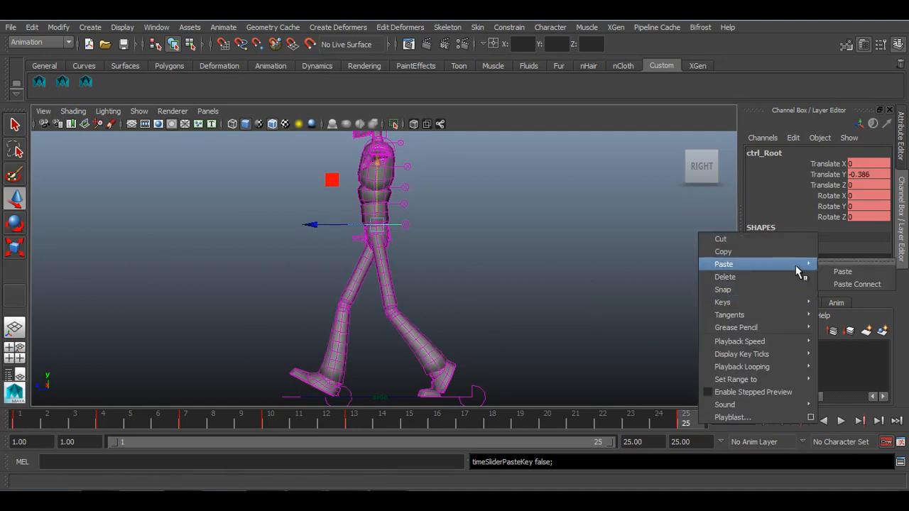
pyautogui.click(845, 273)
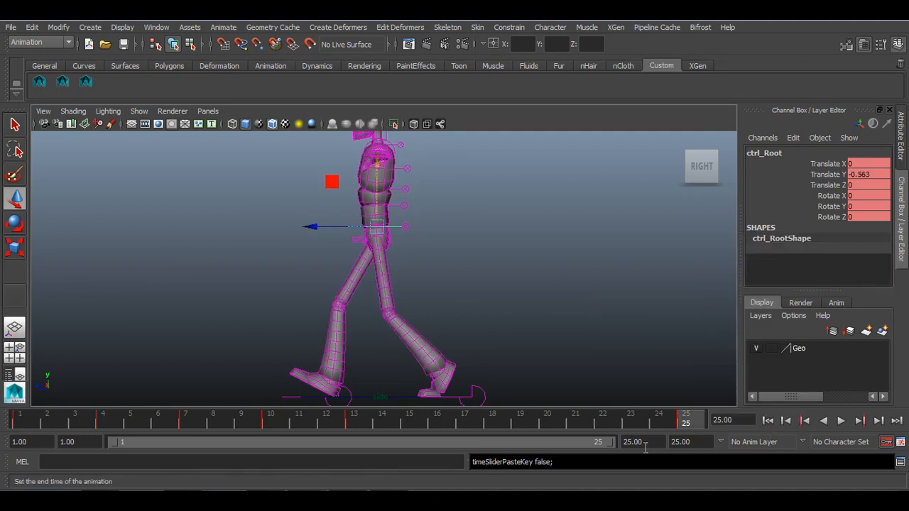
# Step: Copy the root control's keys from frames 4 to 10 and paste them starting at frame 16
pyautogui.click(101, 427)
pyautogui.moveTo(103, 426); pyautogui.dragTo(272, 430)
pyautogui.hotkey('alt', 'v')
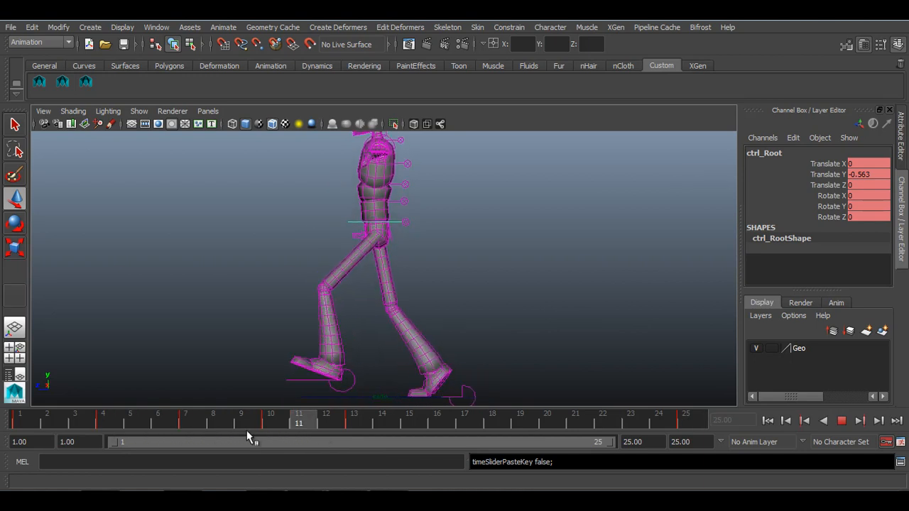
pyautogui.click(116, 426)
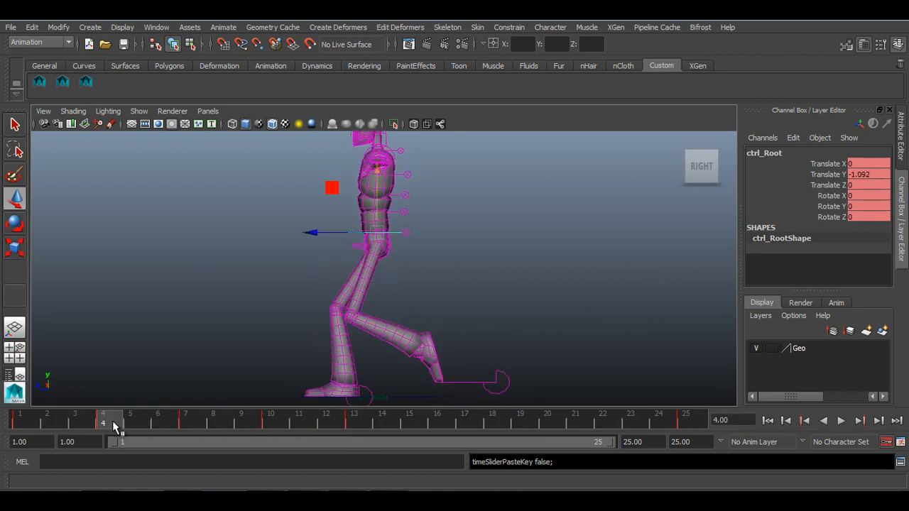
pyautogui.keyDown('shift'); pyautogui.click(115, 426); pyautogui.keyUp('shift')
pyautogui.keyDown('shift'); pyautogui.moveTo(114, 425); pyautogui.dragTo(269, 423); pyautogui.keyUp('shift')
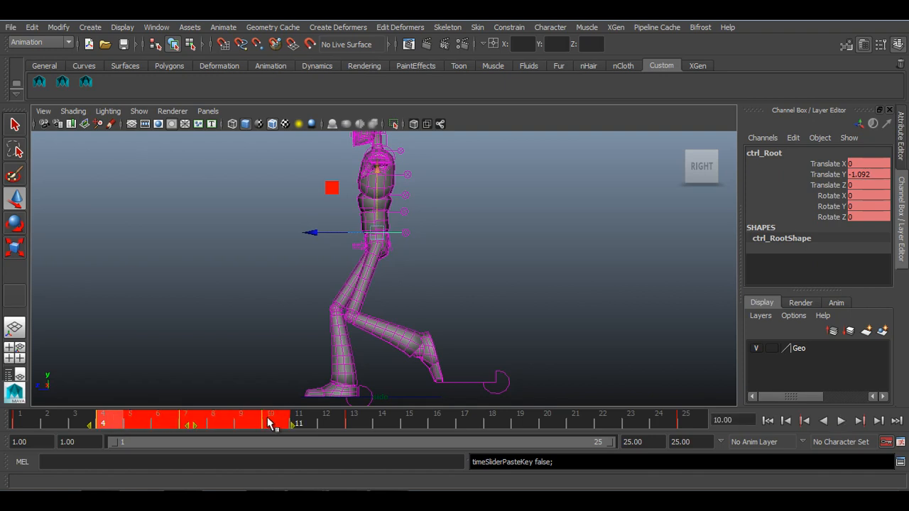
pyautogui.rightClick(269, 423)
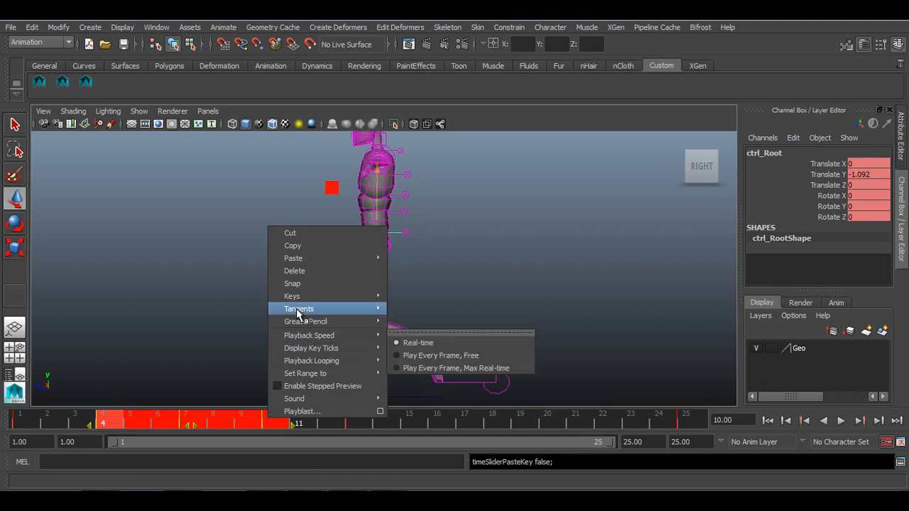
pyautogui.click(315, 245)
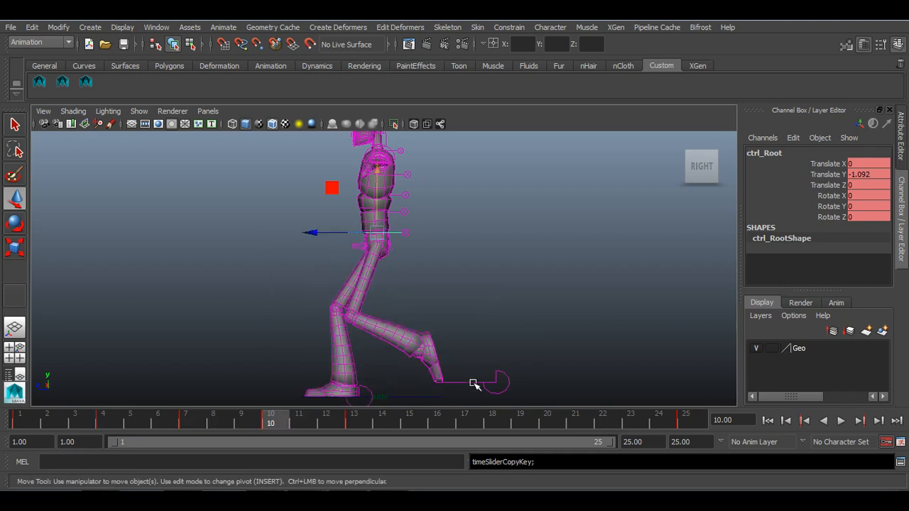
pyautogui.click(436, 423)
pyautogui.rightClick(436, 425)
pyautogui.moveTo(488, 263)
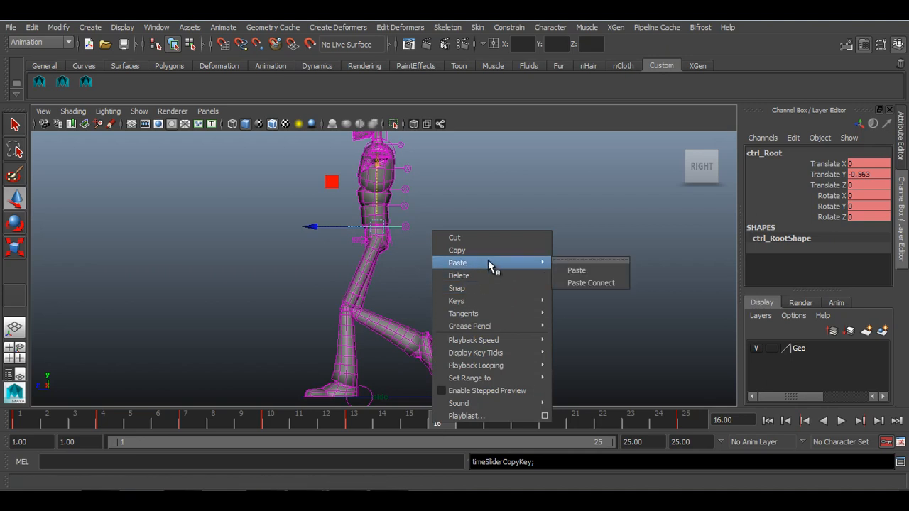
pyautogui.click(577, 270)
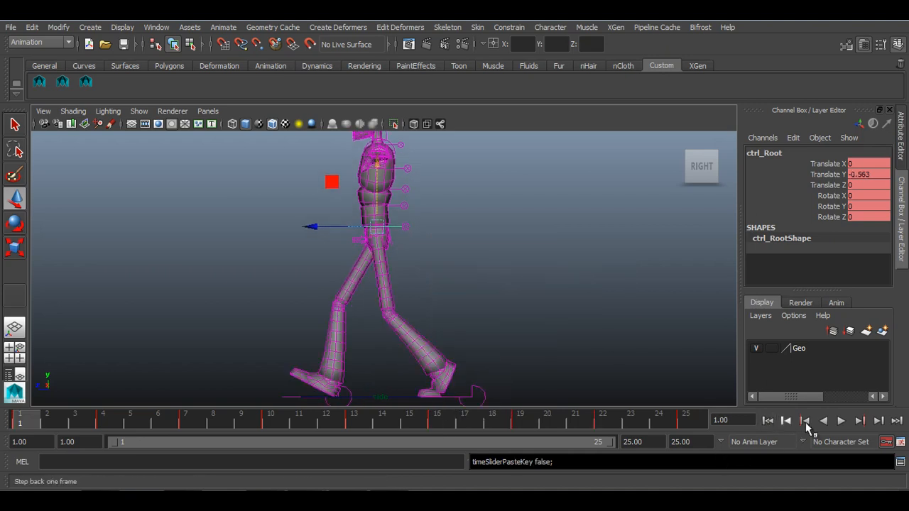
# Step: Play back the full walk cycle to check the body's up-and-down motion and return to frame 1
pyautogui.click(841, 420)
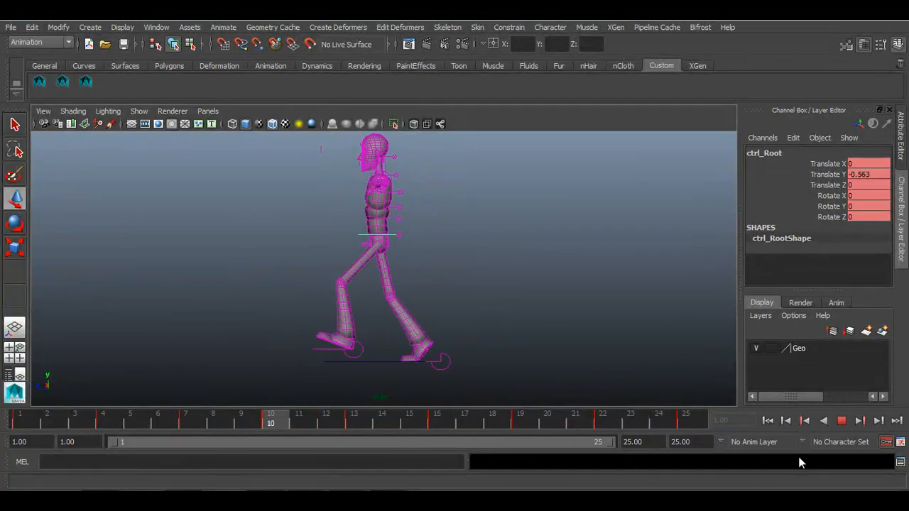
pyautogui.click(842, 422)
pyautogui.click(25, 424)
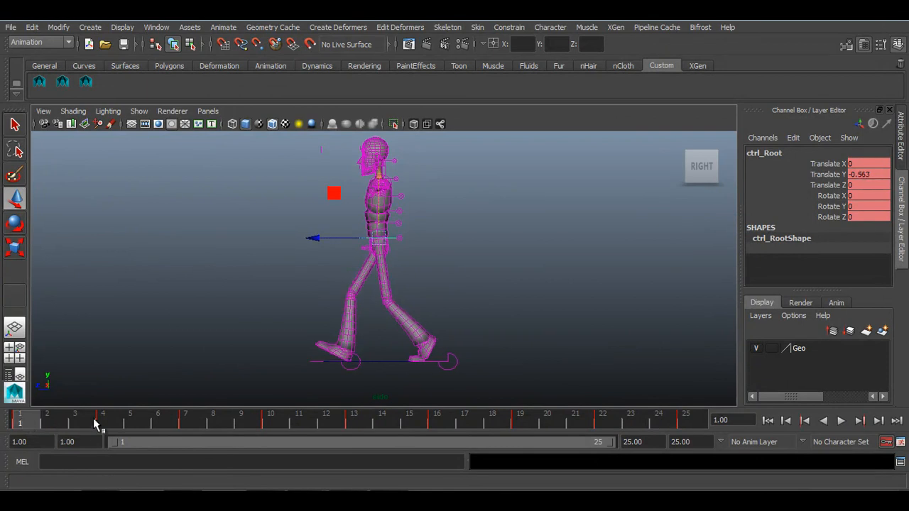
# Step: Try shifting the root control along Z at frame 1 and undo the move
pyautogui.moveTo(310, 241); pyautogui.dragTo(317, 243)
pyautogui.hotkey('ctrl', 'z')
pyautogui.scroll(3, 331, 321)
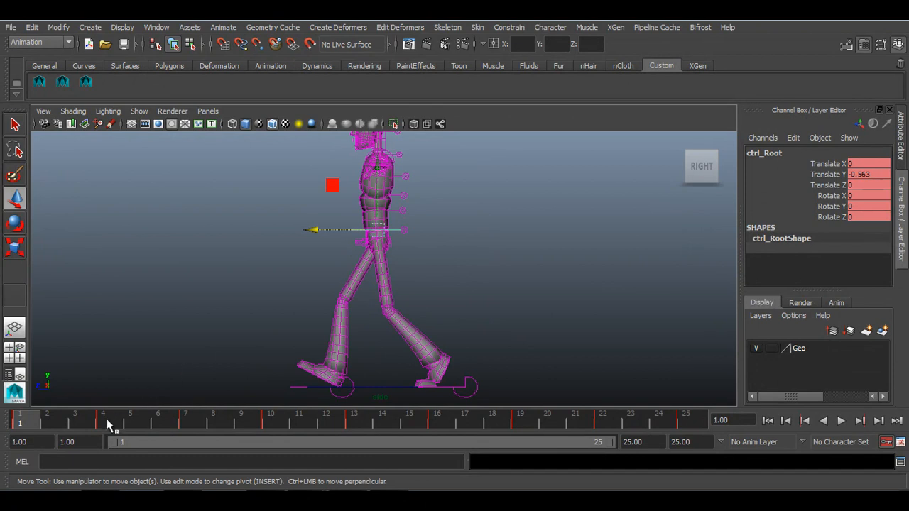
# Step: Nudge the root control forward at frame 4 to Translate Z 0.383
pyautogui.click(108, 424)
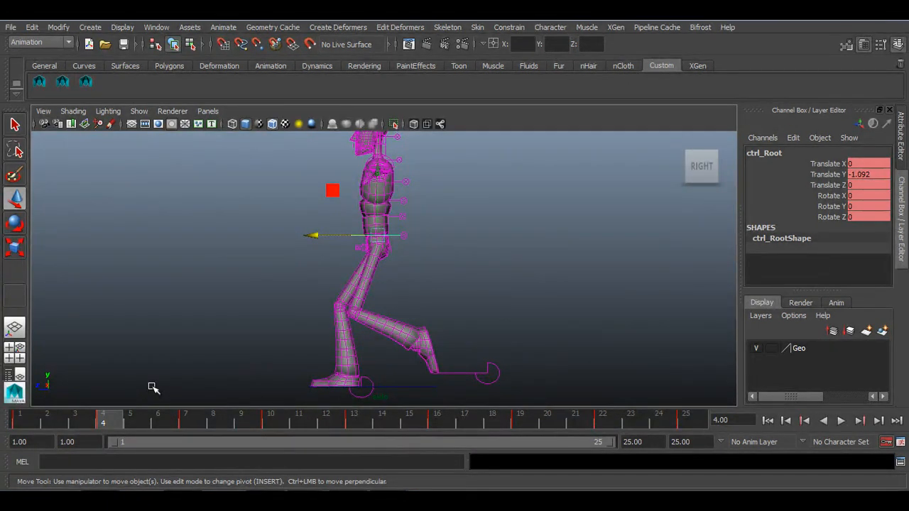
pyautogui.hotkey('alt', 'Left')
pyautogui.hotkey('alt', 'Left')
pyautogui.hotkey('alt', 'Left')
pyautogui.hotkey('alt', 'Left')
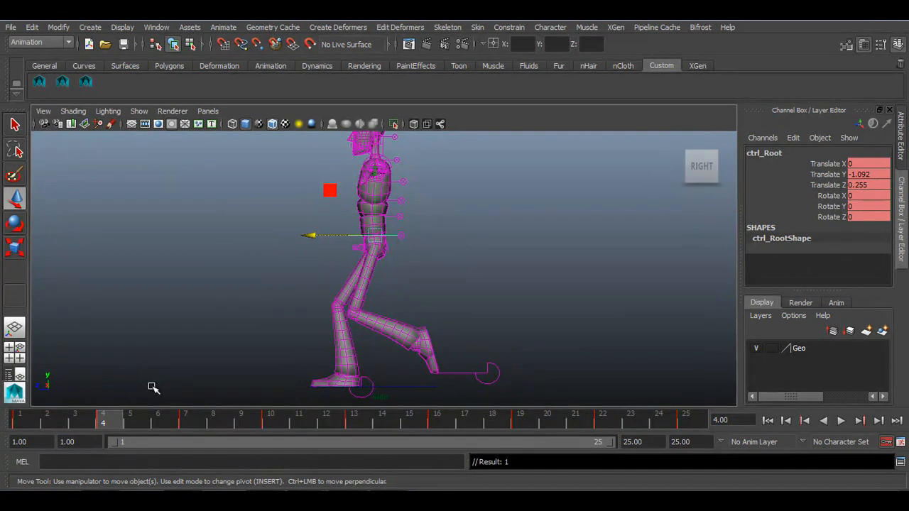
pyautogui.hotkey('alt', 'Left')
pyautogui.hotkey('alt', 'Left')
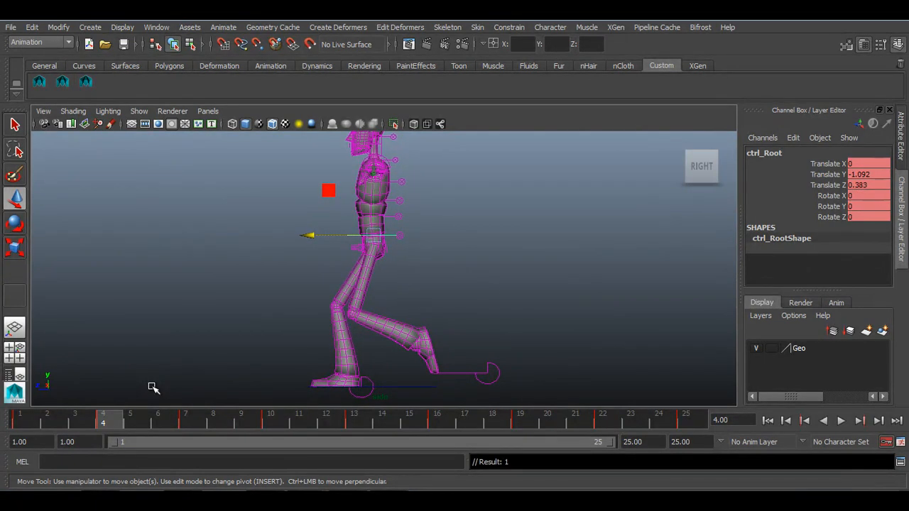
# Step: Nudge the root control backward at frame 7 to Translate Z -0.014
pyautogui.moveTo(26, 417)
pyautogui.mouseDown()
pyautogui.moveTo(121, 428)
pyautogui.moveTo(6, 420)
pyautogui.moveTo(59, 430)
pyautogui.moveTo(102, 417)
pyautogui.moveTo(20, 423)
pyautogui.mouseUp()
pyautogui.keyDown('alt'); pyautogui.moveTo(147, 372); pyautogui.dragTo(610, 423, button='right'); pyautogui.keyUp('alt')
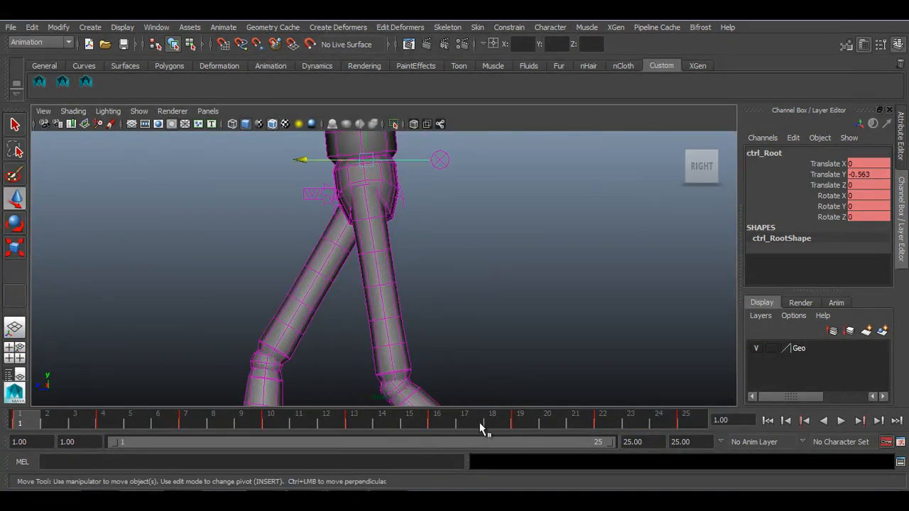
pyautogui.moveTo(34, 422); pyautogui.dragTo(186, 420)
pyautogui.scroll(-6, 223, 327)
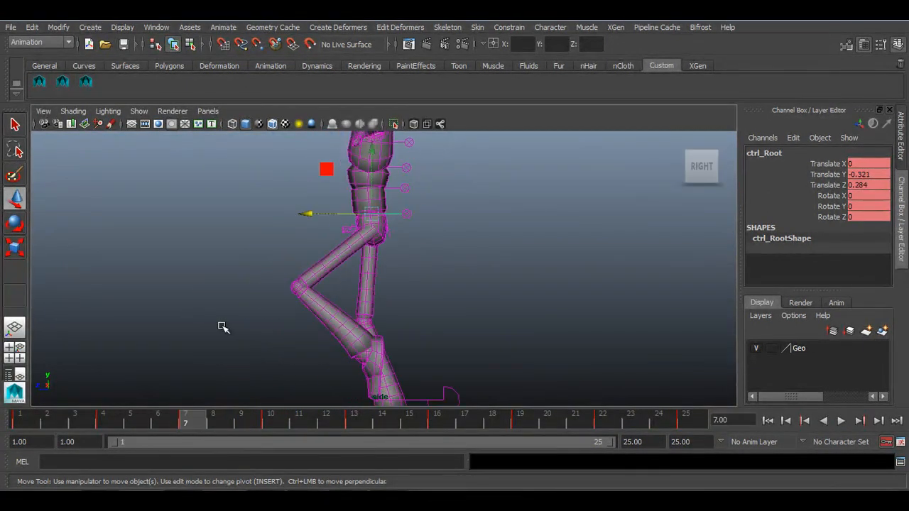
pyautogui.hotkey('alt', 'Right')
pyautogui.hotkey('alt', 'Right')
pyautogui.hotkey('alt', 'Right')
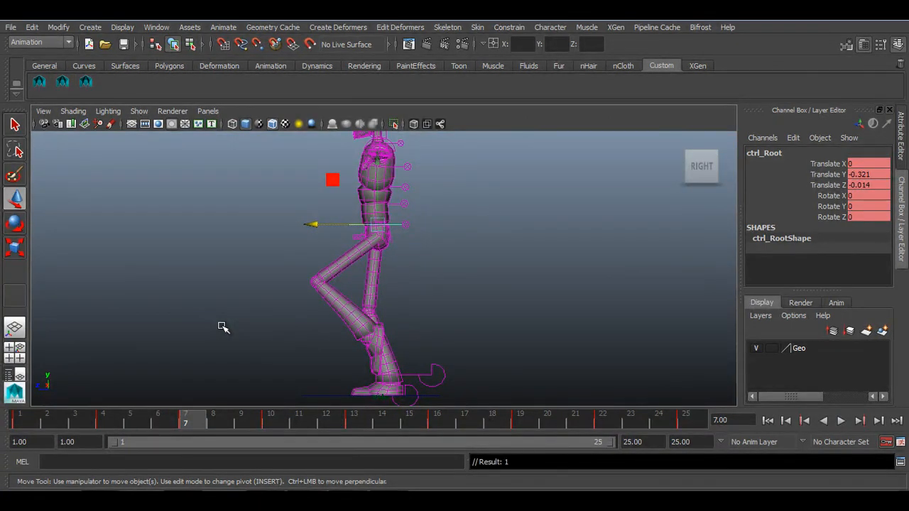
# Step: Shift the root control backward at frame 10 to Translate Z -0.244 and play back the walk cycle
pyautogui.click(268, 423)
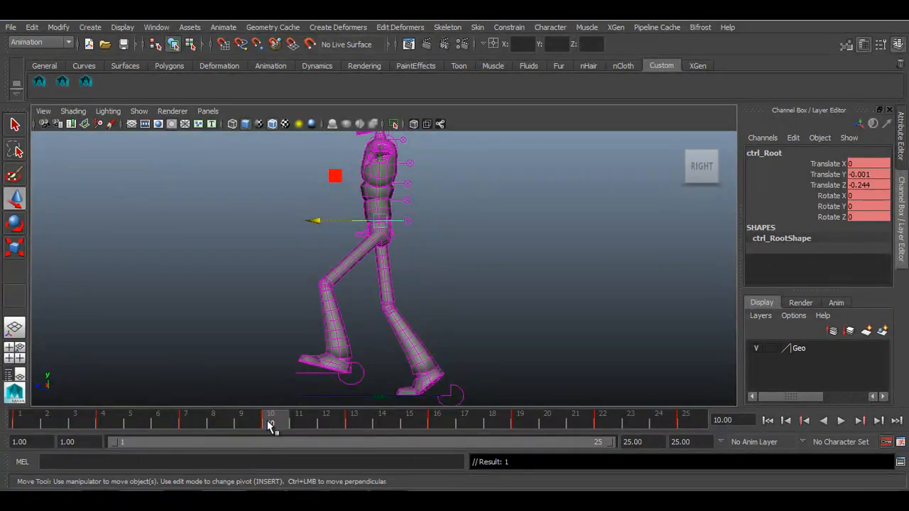
pyautogui.hotkey('alt', 'v')
pyautogui.moveTo(135, 423); pyautogui.dragTo(84, 431)
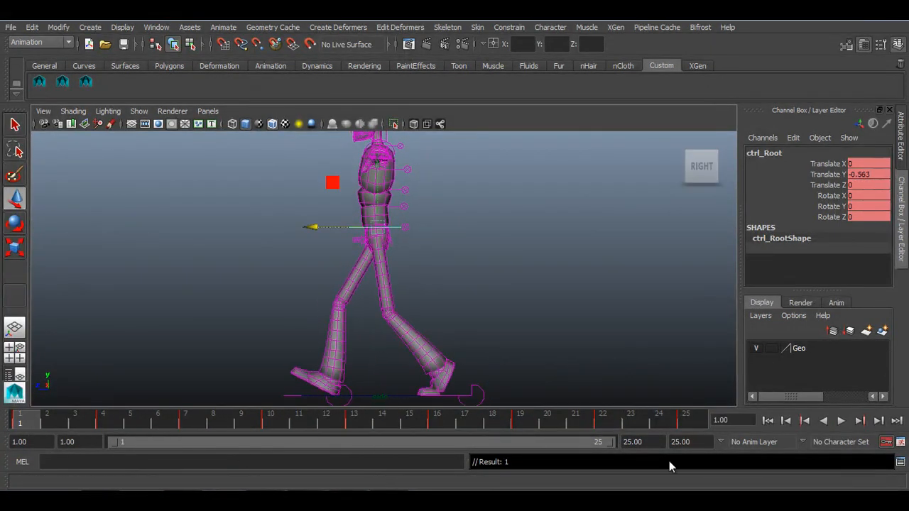
pyautogui.click(842, 420)
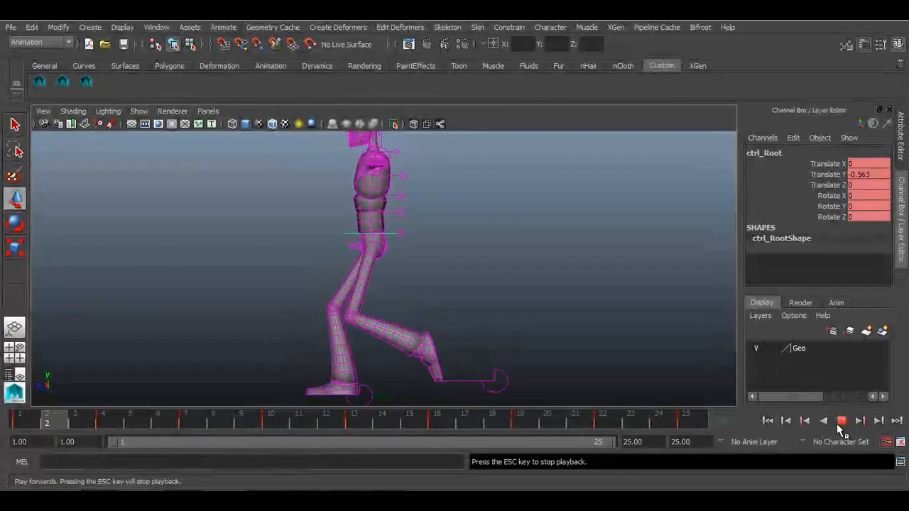
pyautogui.click(840, 420)
# Step: Copy the root control's updated keys from frames 4 to 10 and paste them starting at frame 16
pyautogui.moveTo(165, 427); pyautogui.dragTo(291, 424)
pyautogui.rightClick(291, 425)
pyautogui.moveTo(311, 334)
pyautogui.click(316, 243)
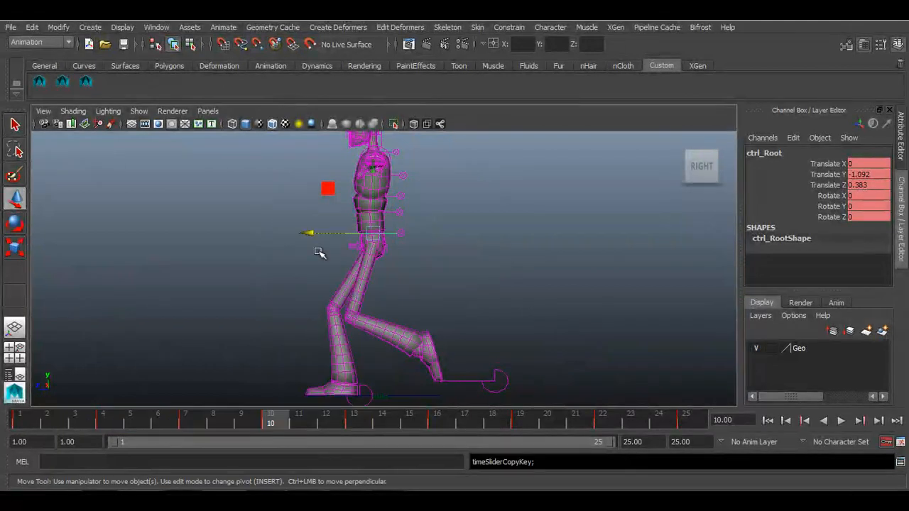
pyautogui.click(436, 420)
pyautogui.rightClick(436, 420)
pyautogui.moveTo(497, 262)
pyautogui.click(593, 273)
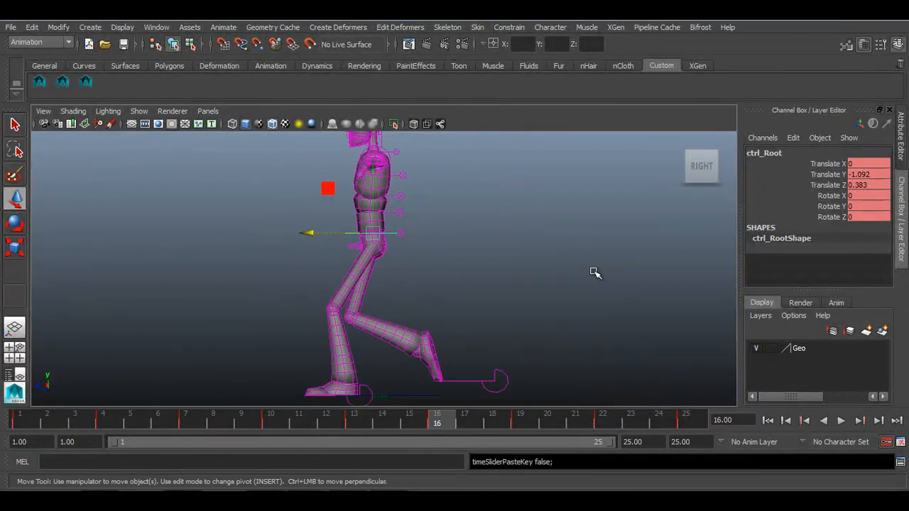
# Step: Turn off the wireframe overlay on the shaded character during playback, stop the animation and save the scene
pyautogui.click(841, 420)
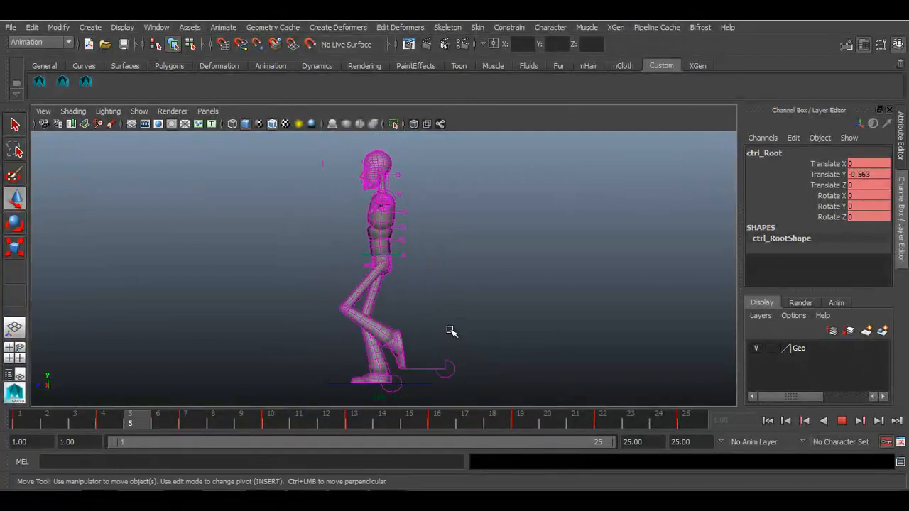
pyautogui.click(272, 124)
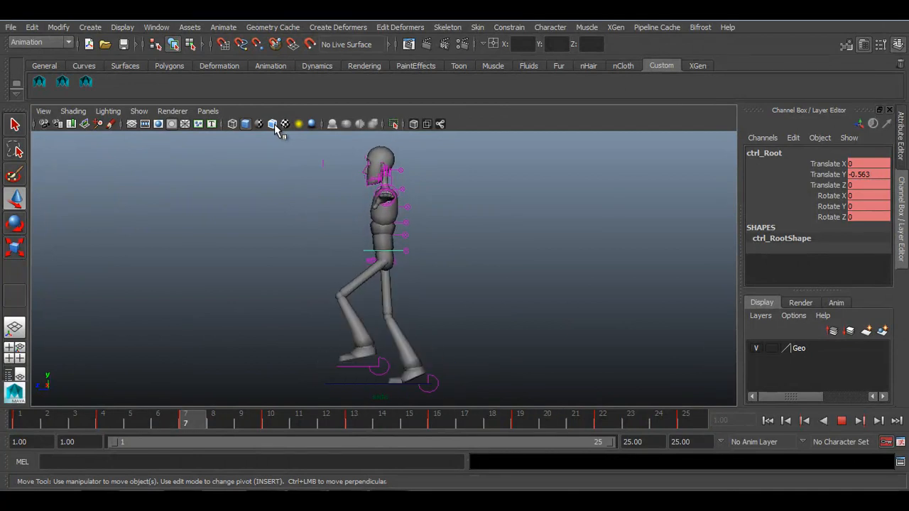
pyautogui.click(842, 420)
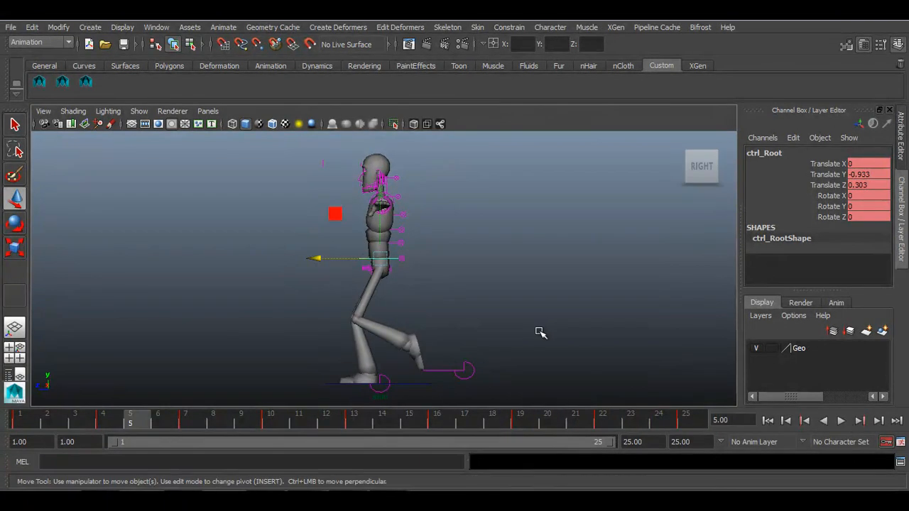
pyautogui.hotkey('ctrl', 's')
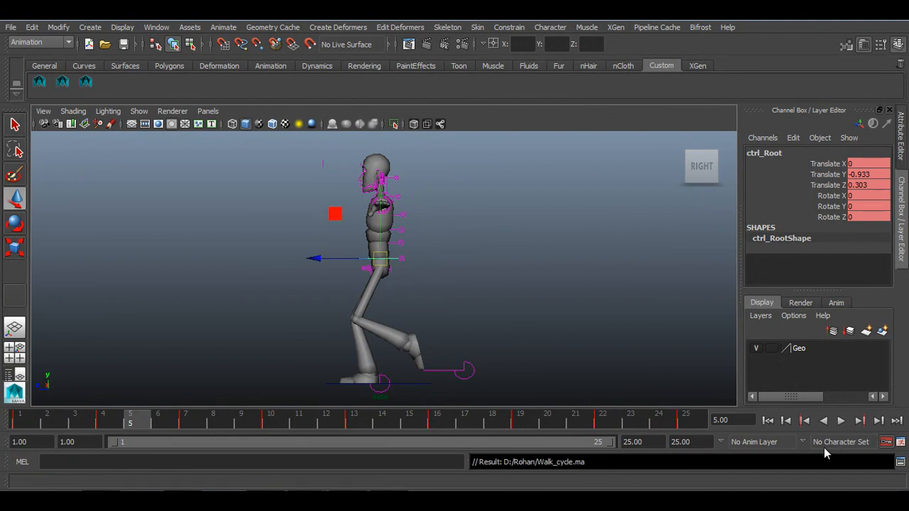
# Step: Play back the walk cycle in the side view from the first frame and again in the front view
pyautogui.click(767, 421)
pyautogui.click(841, 420)
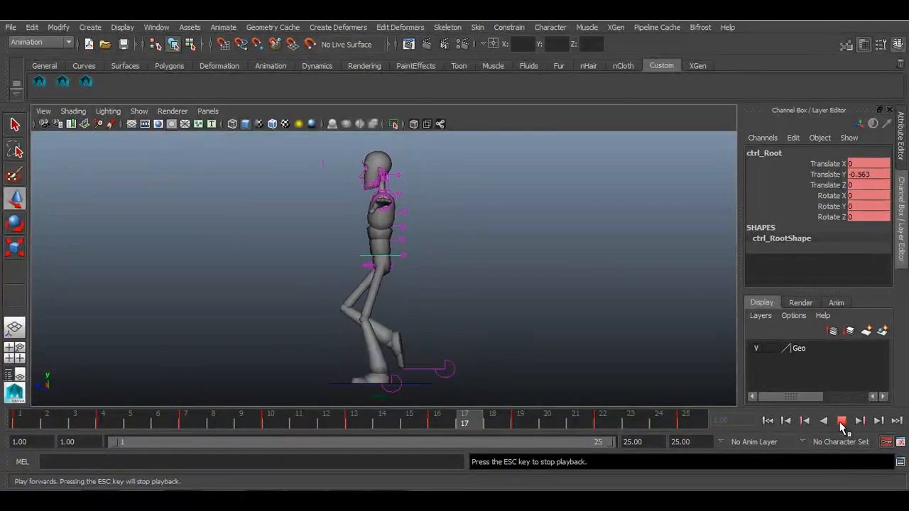
pyautogui.click(841, 421)
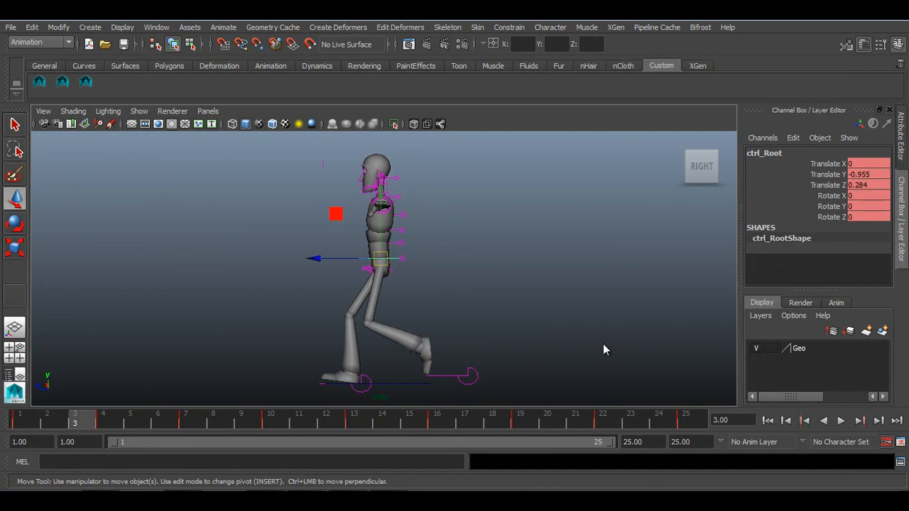
pyautogui.press('space')
pyautogui.press('space')
pyautogui.keyDown('alt'); pyautogui.moveTo(487, 323); pyautogui.dragTo(489, 353, button='middle'); pyautogui.keyUp('alt')
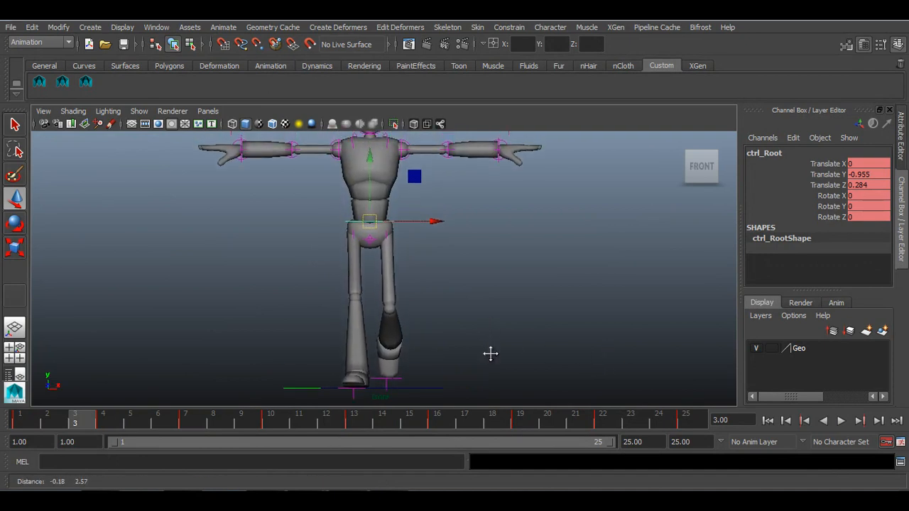
pyautogui.click(842, 421)
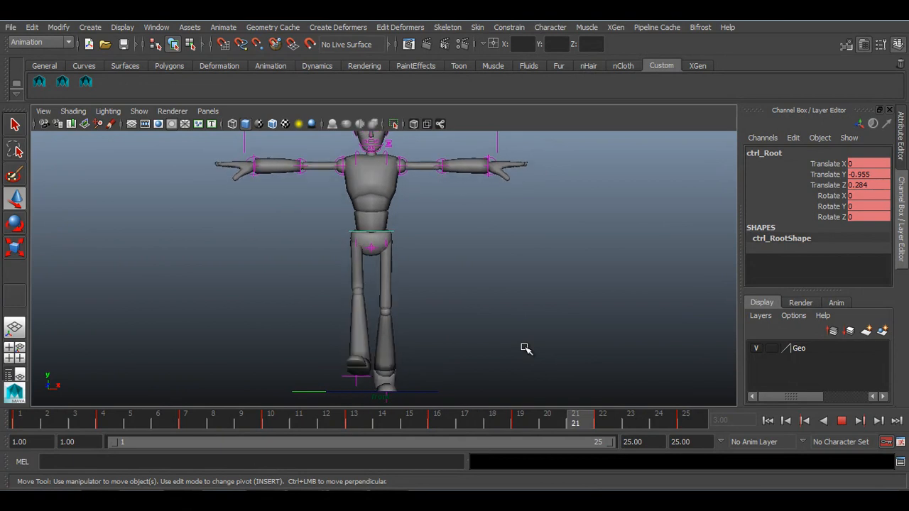
pyautogui.click(842, 420)
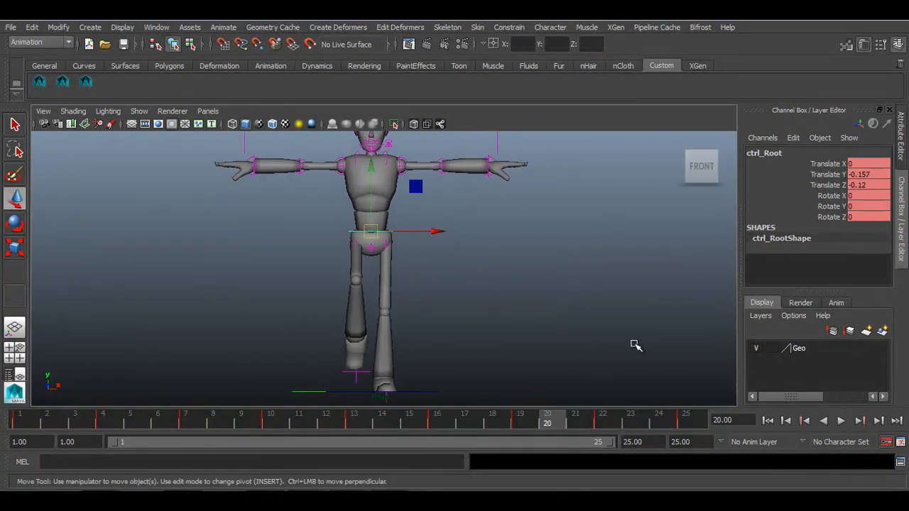
# Step: Try shifting the root control sideways along X at frame 20 and undo the moves
pyautogui.moveTo(402, 231); pyautogui.dragTo(440, 237)
pyautogui.hotkey('ctrl', 'z')
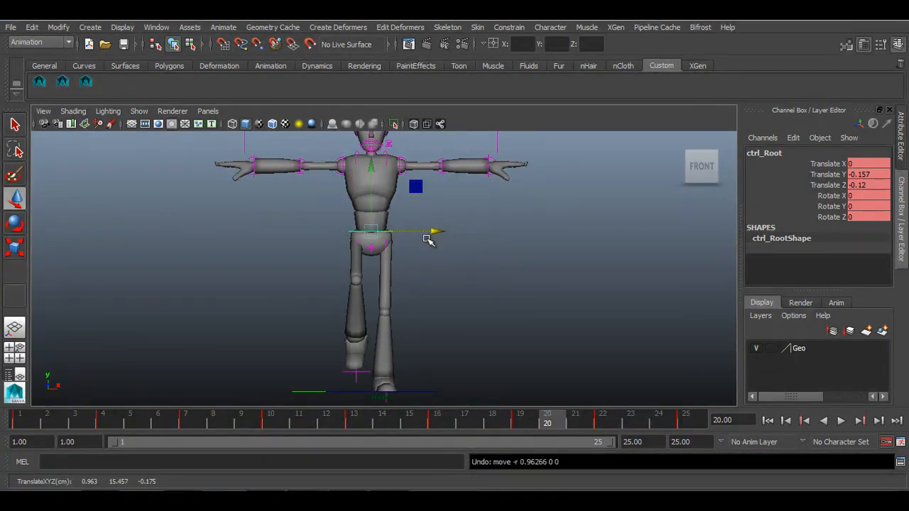
pyautogui.click(420, 233)
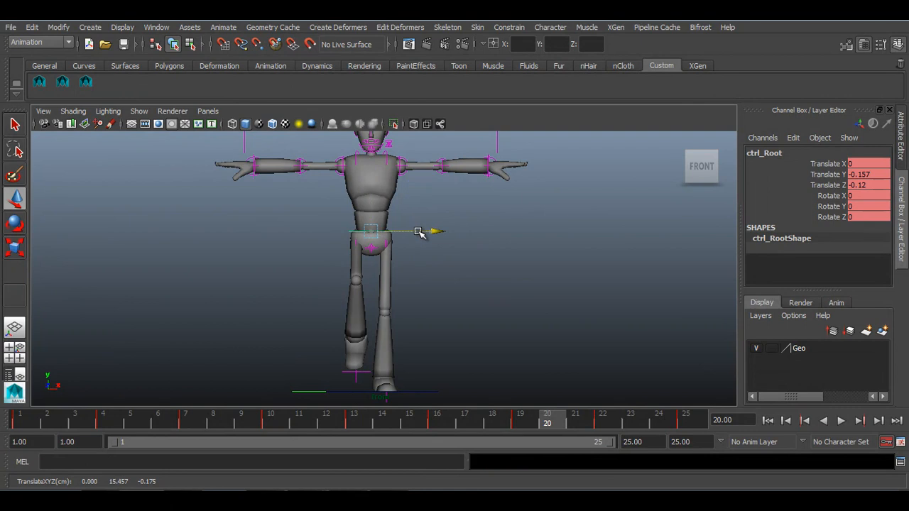
pyautogui.moveTo(419, 233); pyautogui.dragTo(427, 234)
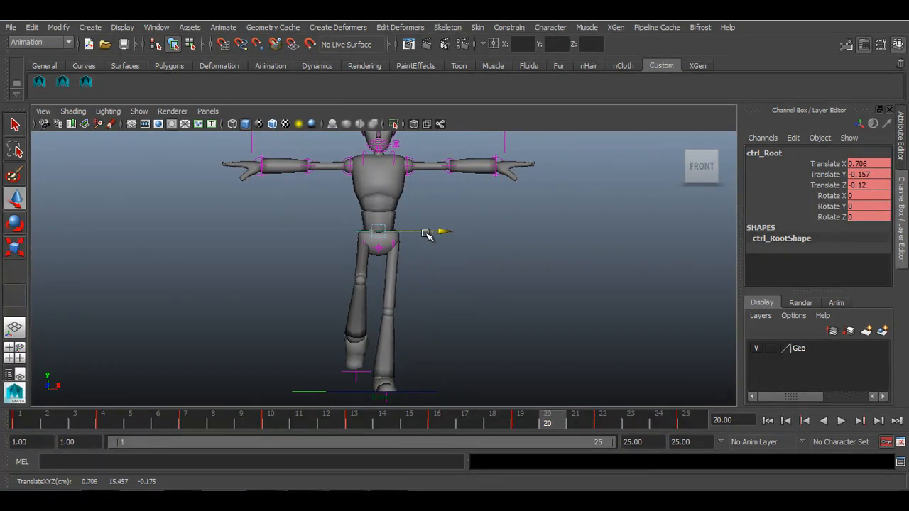
pyautogui.press('s')
pyautogui.hotkey('ctrl', 'z')
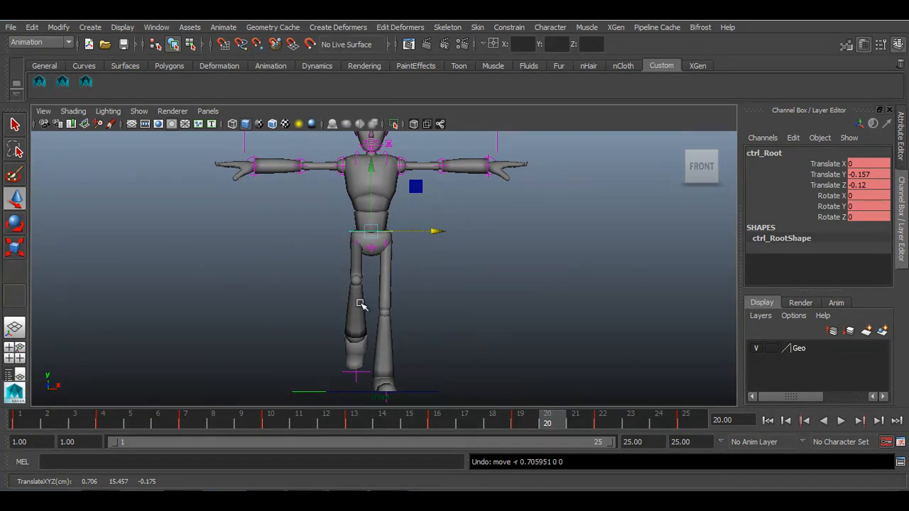
# Step: Show the grid in the front view and key the root control at frame 1
pyautogui.click(23, 420)
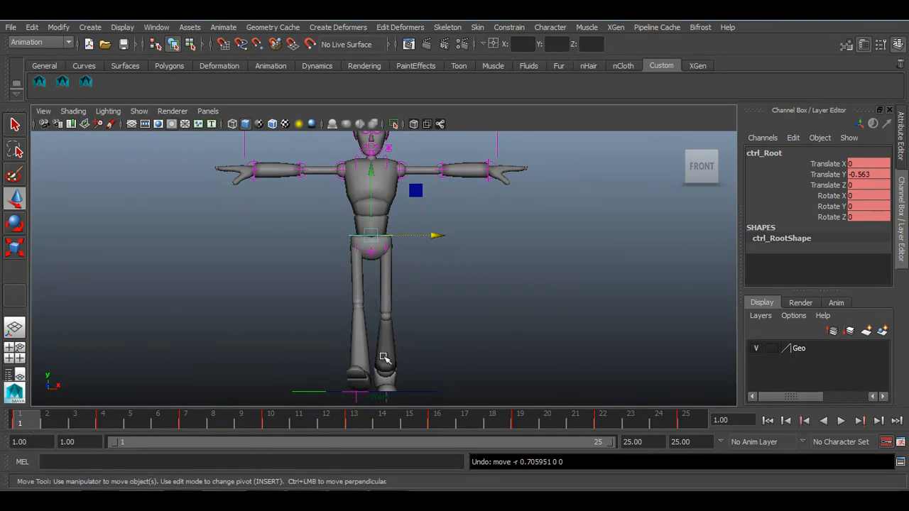
pyautogui.click(133, 123)
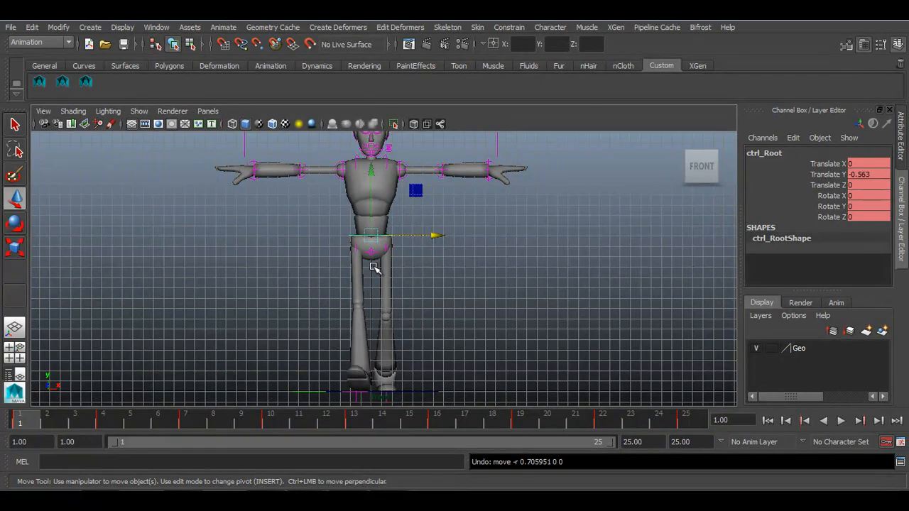
pyautogui.press('s')
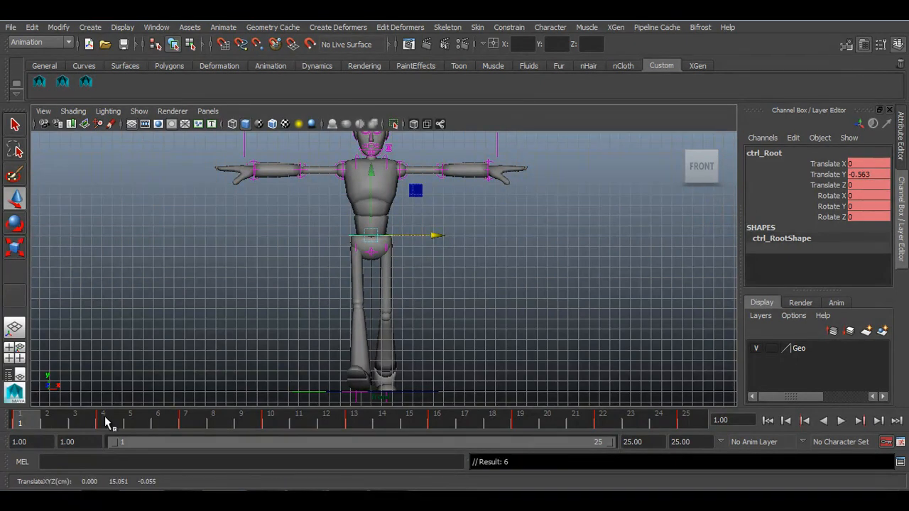
# Step: Hide the grid and nudge the root control sideways at frame 4 to Translate X -0.193
pyautogui.click(105, 423)
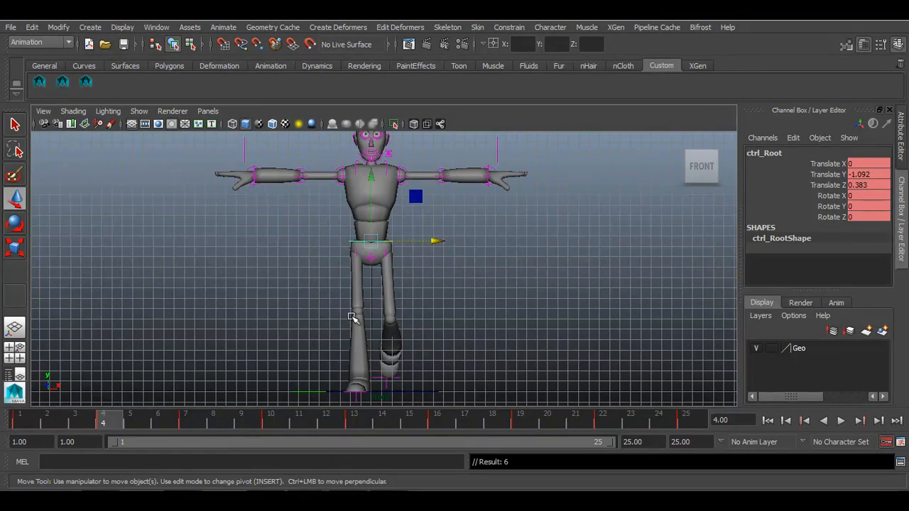
pyautogui.click(132, 124)
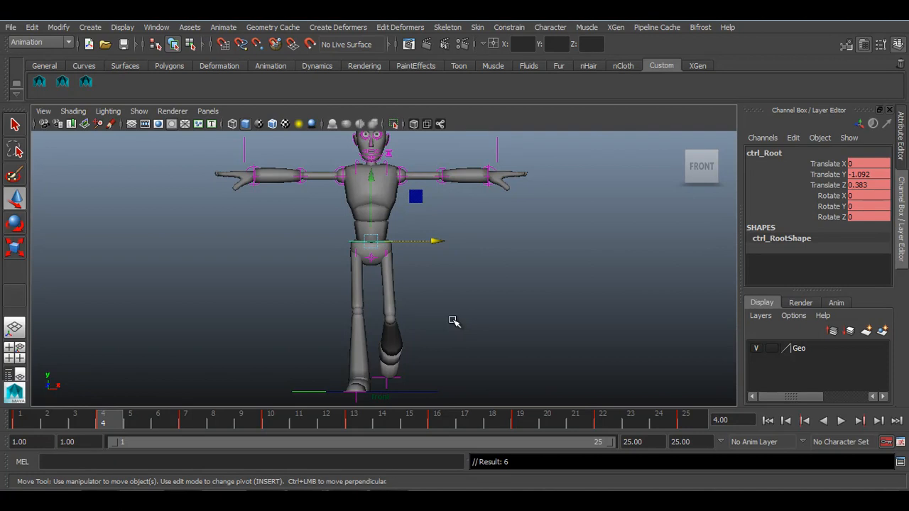
pyautogui.hotkey('alt', 'Left')
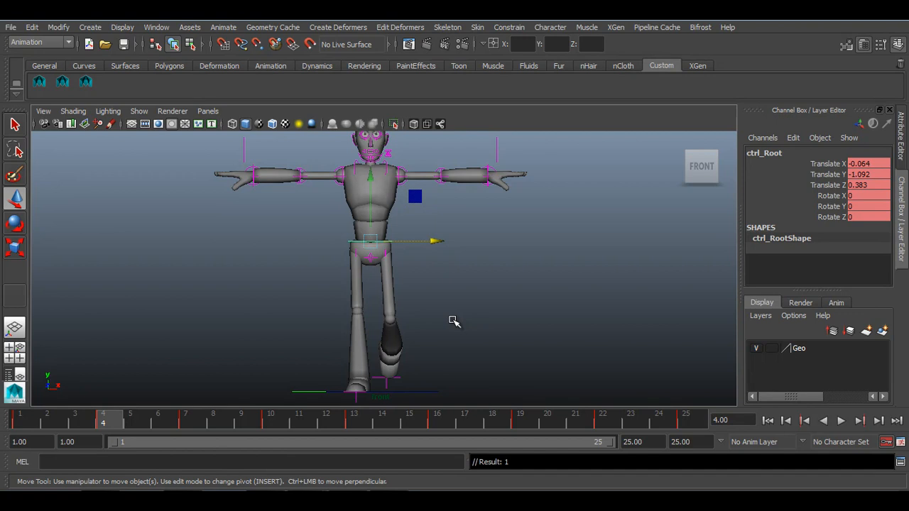
pyautogui.hotkey('alt', 'Left')
pyautogui.hotkey('alt', 'Left')
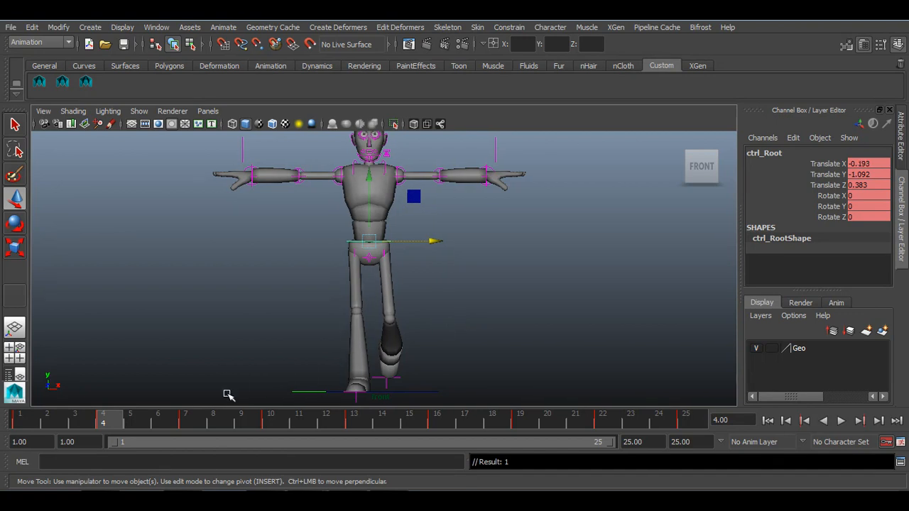
# Step: Nudge the root control sideways at frame 7 to Translate X -0.528
pyautogui.click(184, 429)
pyautogui.hotkey('alt', 'Left')
pyautogui.hotkey('alt', 'Left')
pyautogui.hotkey('alt', 'Left')
pyautogui.hotkey('alt', 'Left')
pyautogui.hotkey('alt', 'Left')
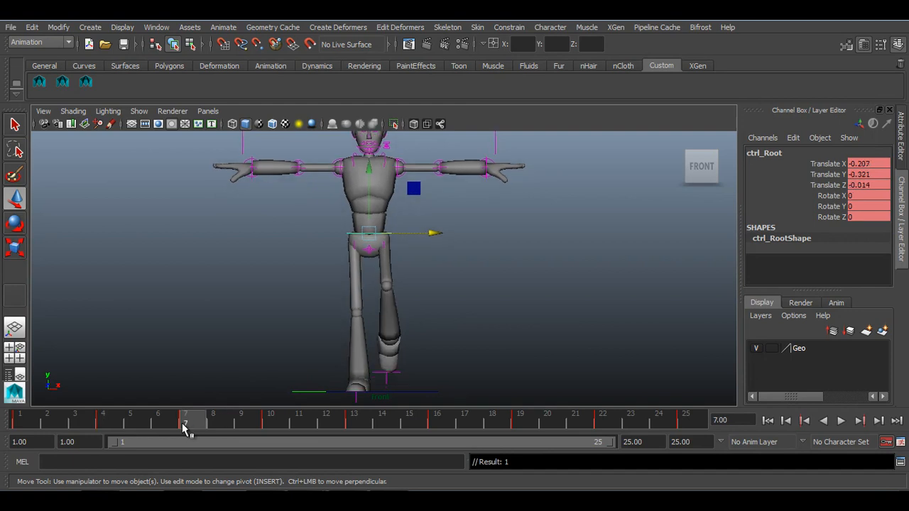
pyautogui.hotkey('alt', 'Left')
# Step: Play back and scrub the timeline to check the root's sideways shift over the planted foot
pyautogui.hotkey('alt', 'v')
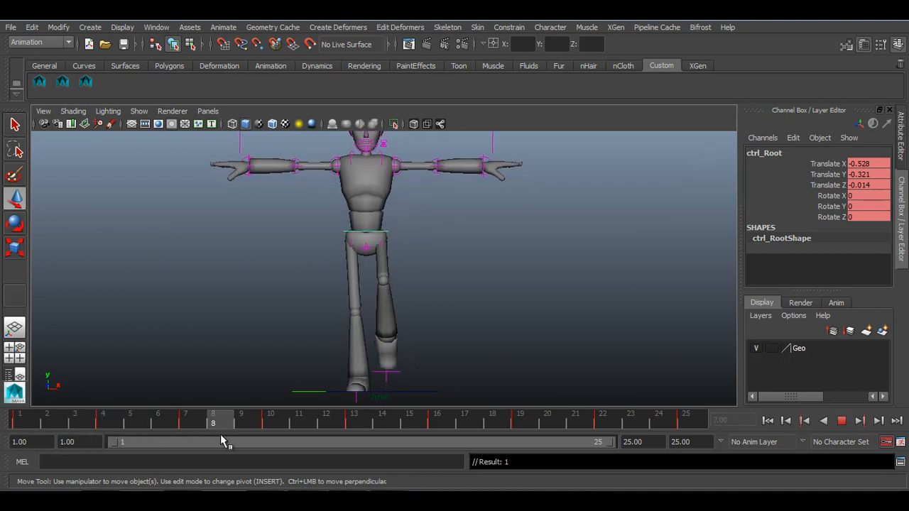
pyautogui.moveTo(310, 431)
pyautogui.mouseDown()
pyautogui.moveTo(371, 429)
pyautogui.moveTo(105, 425)
pyautogui.moveTo(277, 426)
pyautogui.moveTo(43, 413)
pyautogui.moveTo(86, 424)
pyautogui.moveTo(335, 431)
pyautogui.moveTo(114, 430)
pyautogui.mouseUp()
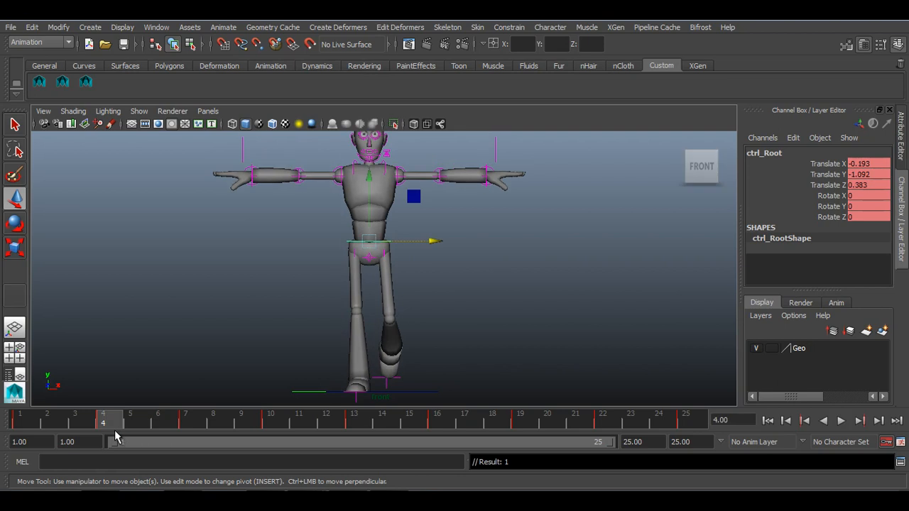
pyautogui.moveTo(447, 422); pyautogui.dragTo(517, 424)
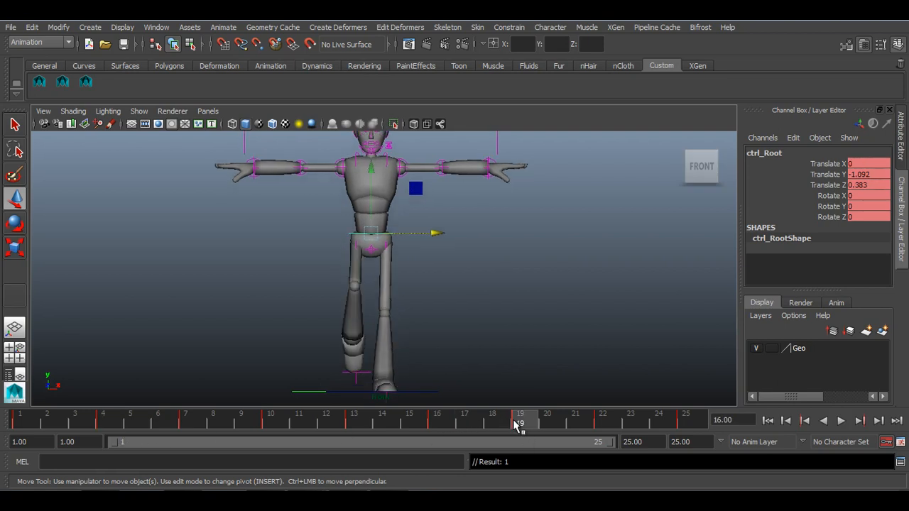
# Step: Mirror the root control's frame 4 sideways shift at frame 16 by setting Translate X to 0.193
pyautogui.click(105, 415)
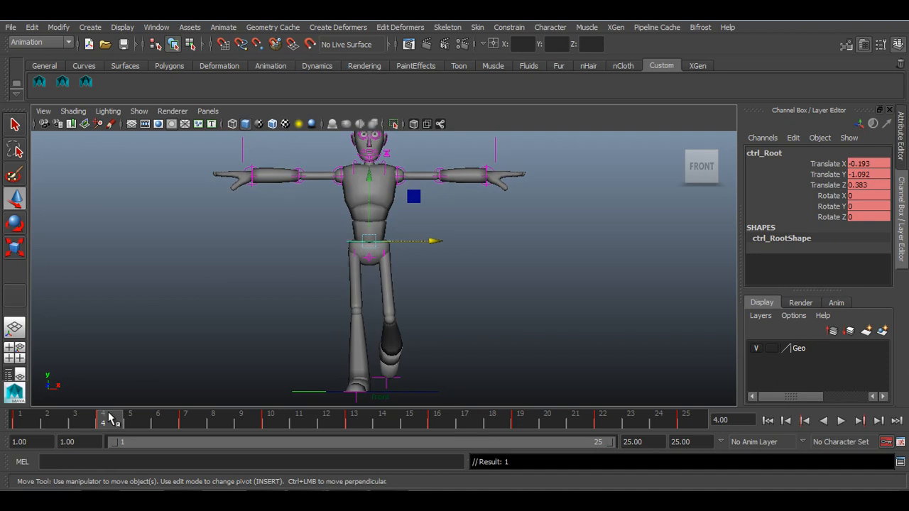
pyautogui.doubleClick(872, 164)
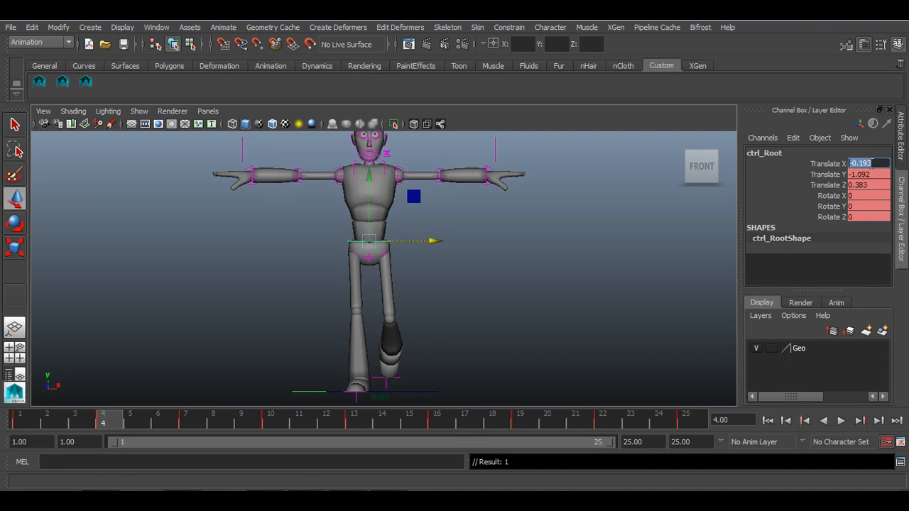
pyautogui.click(448, 426)
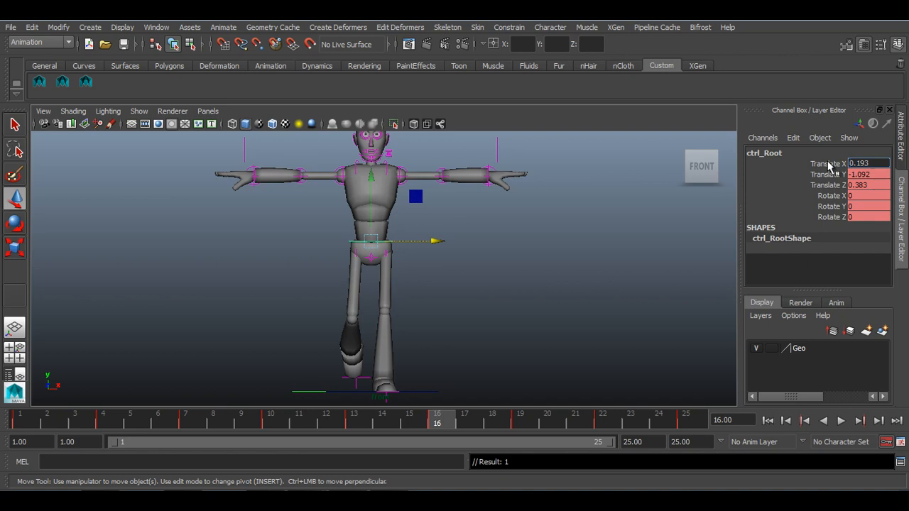
pyautogui.press('Return')
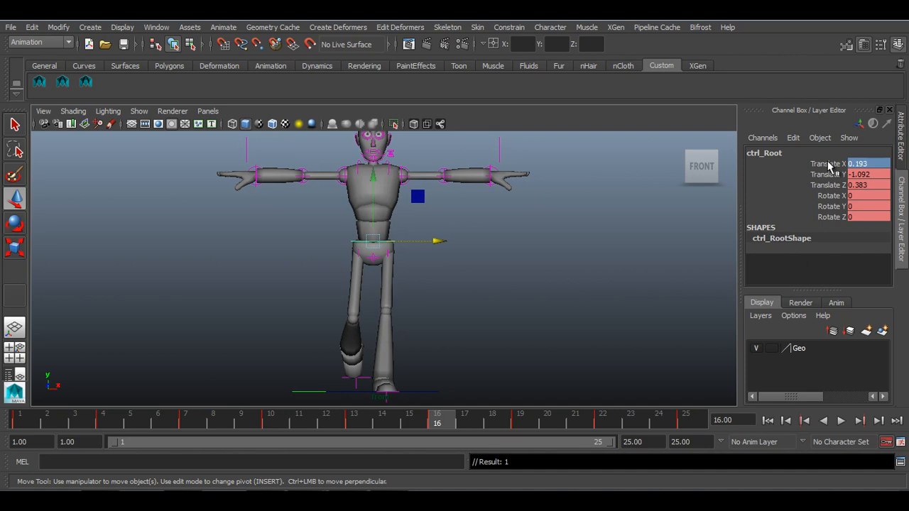
# Step: Mirror the root control's frame 7 sideways shift at frame 19 by setting Translate X to 0.528
pyautogui.click(204, 423)
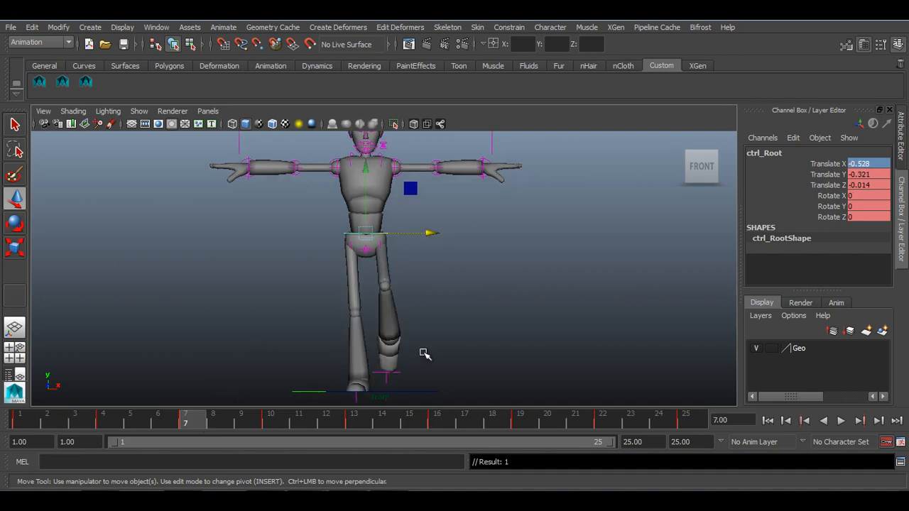
pyautogui.click(859, 163)
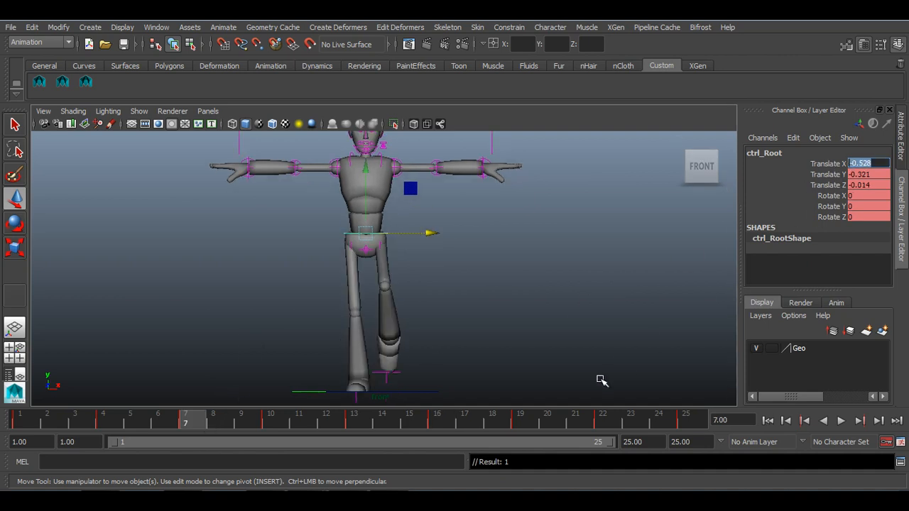
pyautogui.click(522, 424)
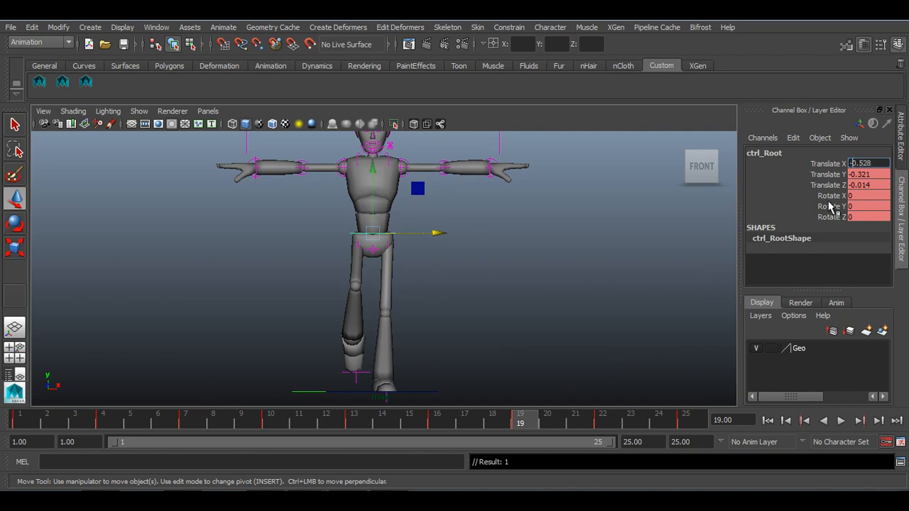
pyautogui.write('0.528')
pyautogui.press('Return')
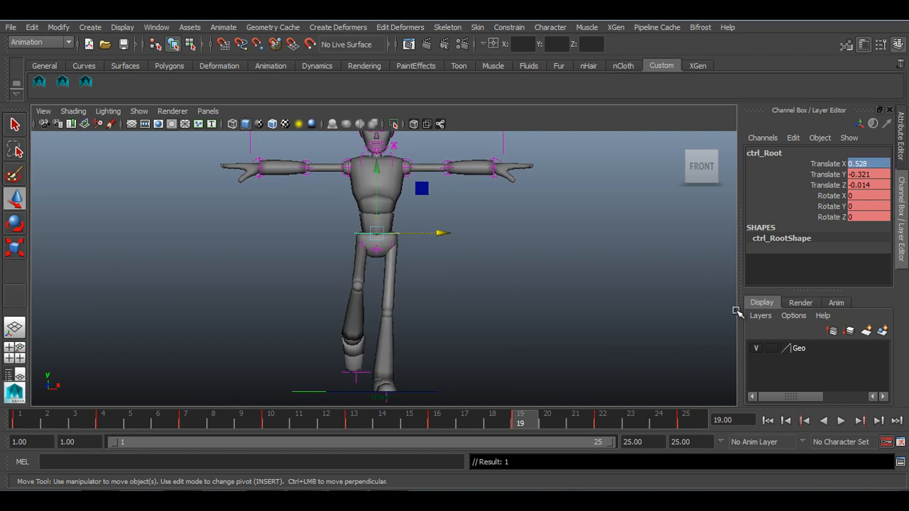
# Step: Play the walk cycle from frame 1 in the front view to check the root's side-to-side weight shift
pyautogui.click(768, 421)
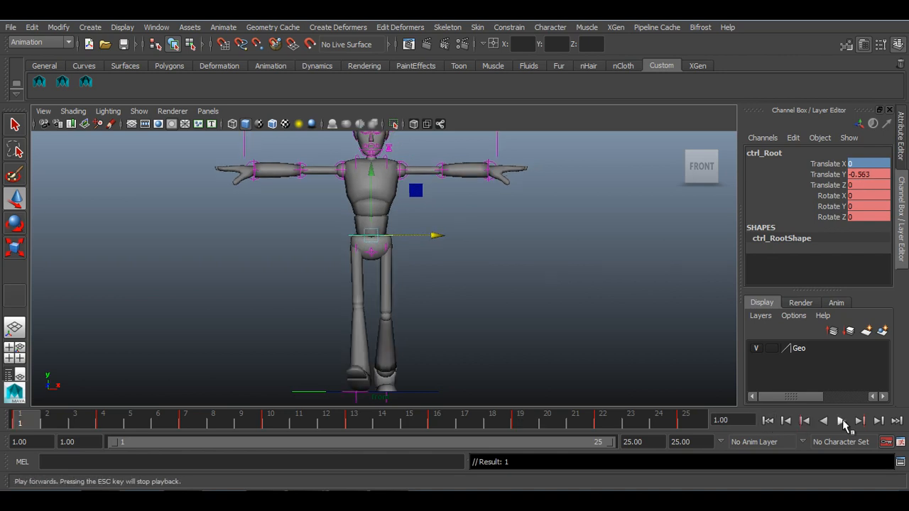
pyautogui.click(844, 421)
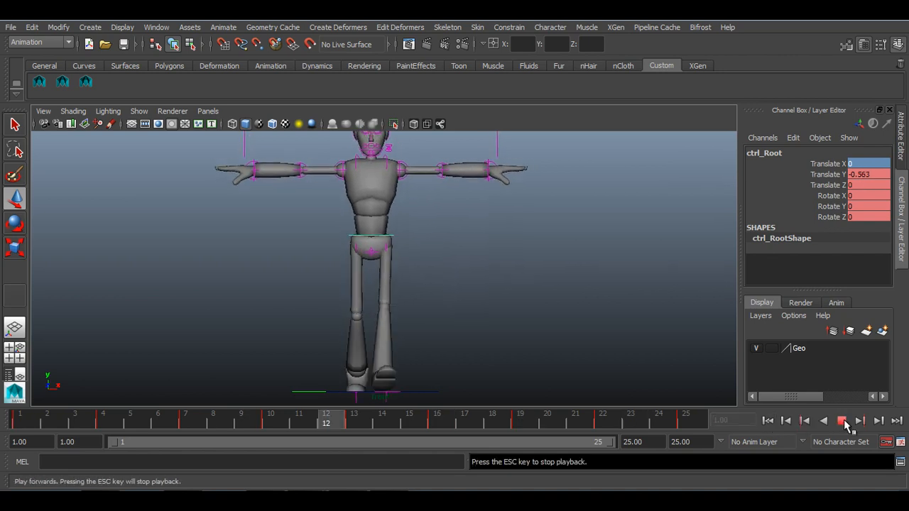
pyautogui.scroll(-3, 471, 309)
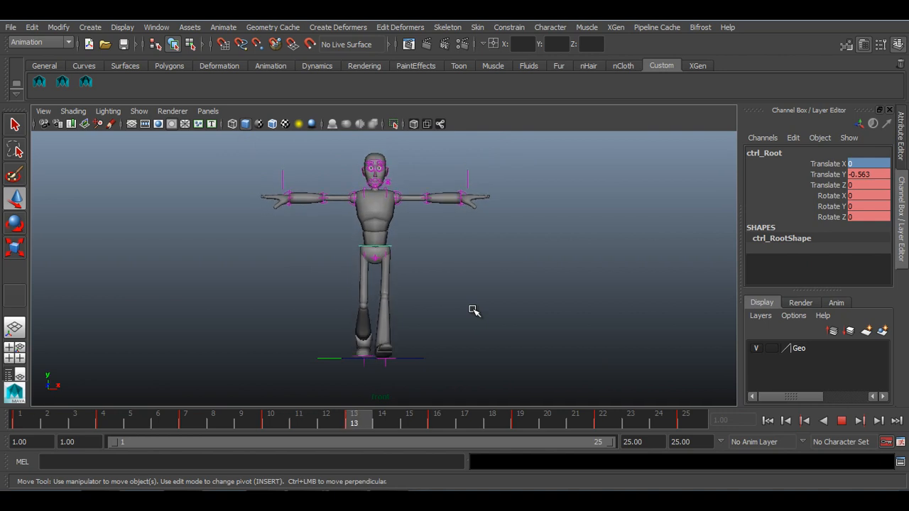
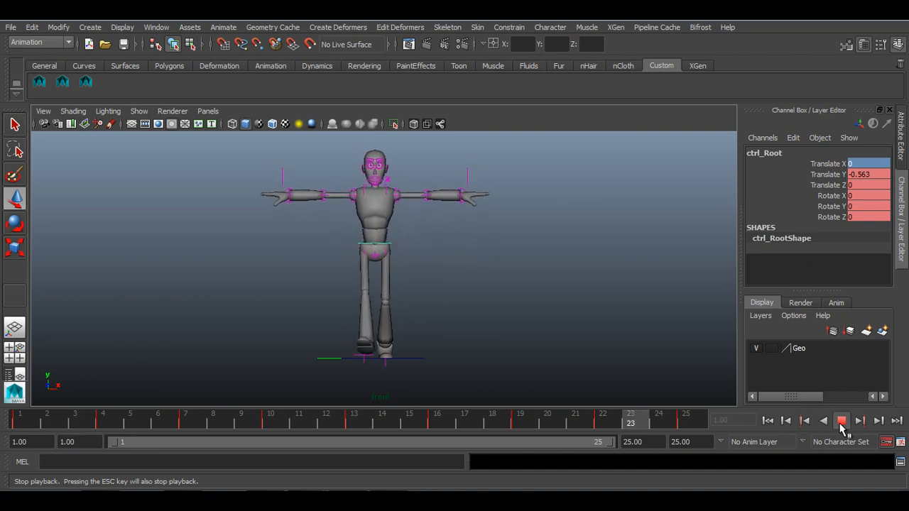
pyautogui.click(841, 421)
# Step: Select the center hip control and key its neutral pose at frames 1, 13 and 25
pyautogui.scroll(5, 548, 335)
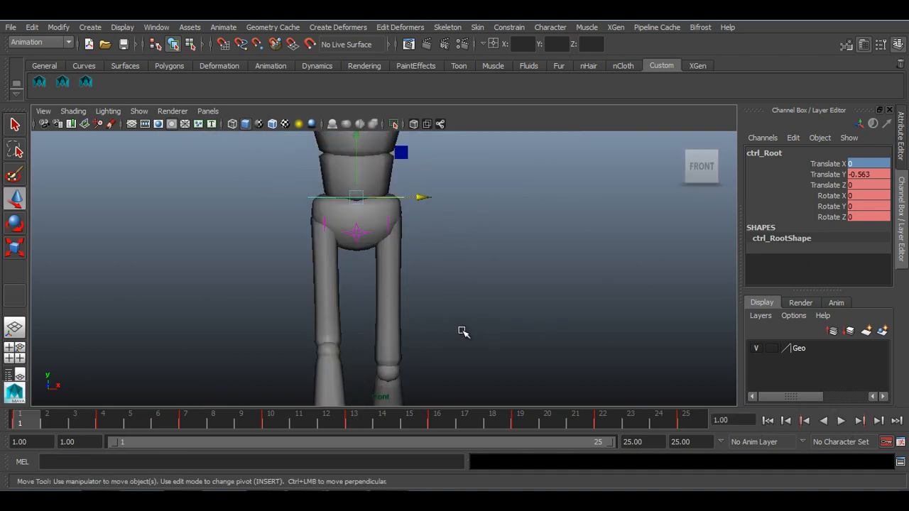
pyautogui.click(356, 237)
pyautogui.scroll(-3, 469, 293)
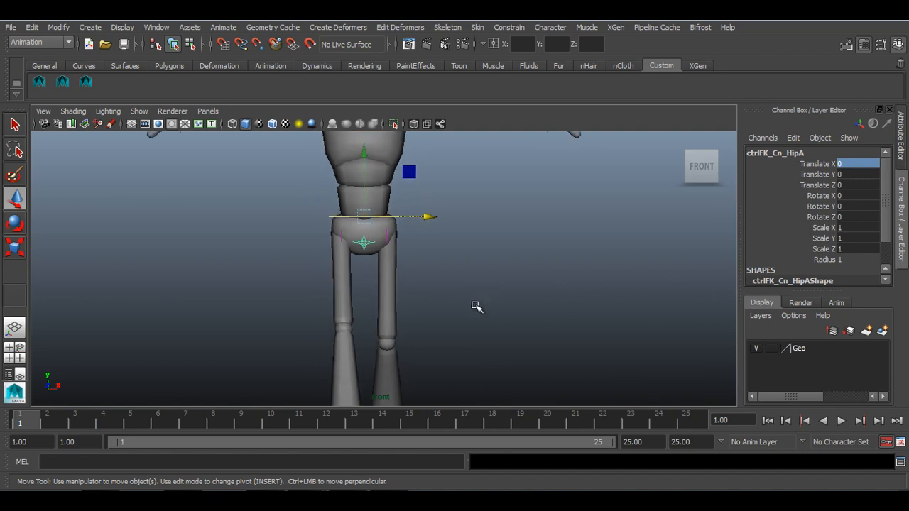
pyautogui.scroll(-2, 430, 288)
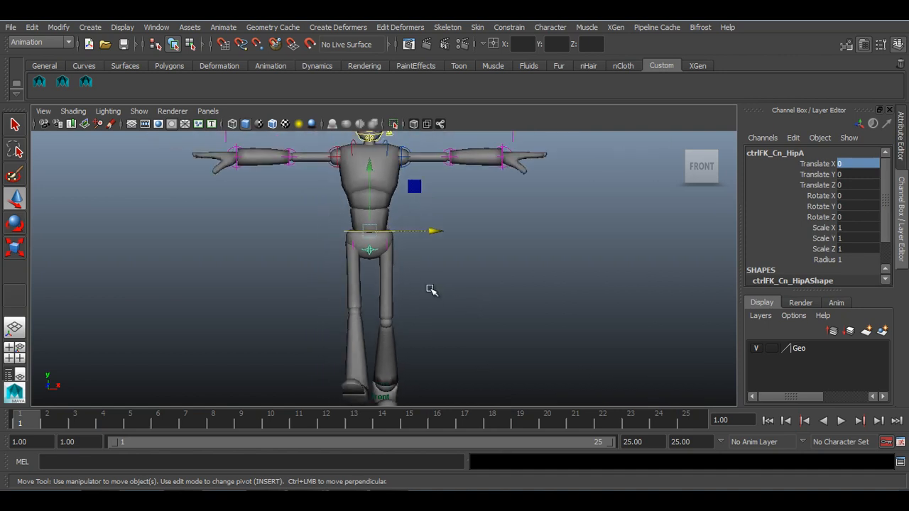
pyautogui.scroll(3, 480, 307)
pyautogui.scroll(-2, 393, 329)
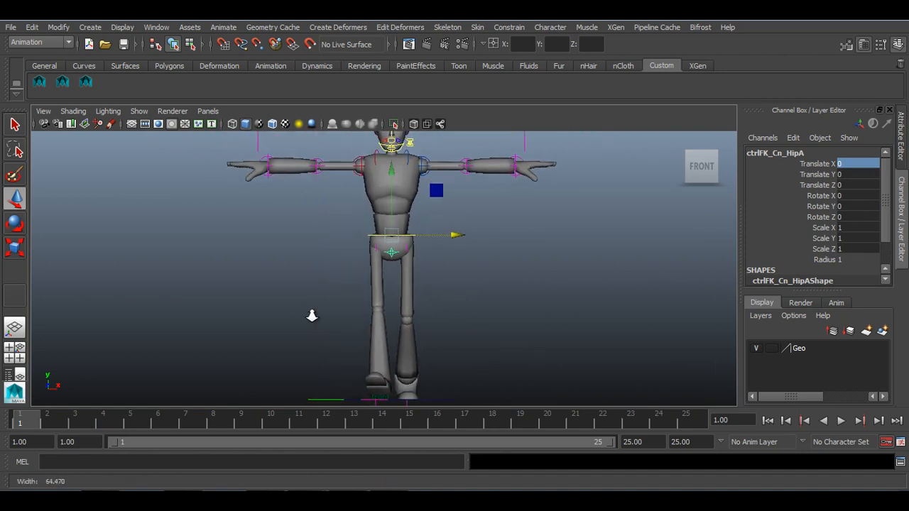
pyautogui.scroll(2, 351, 320)
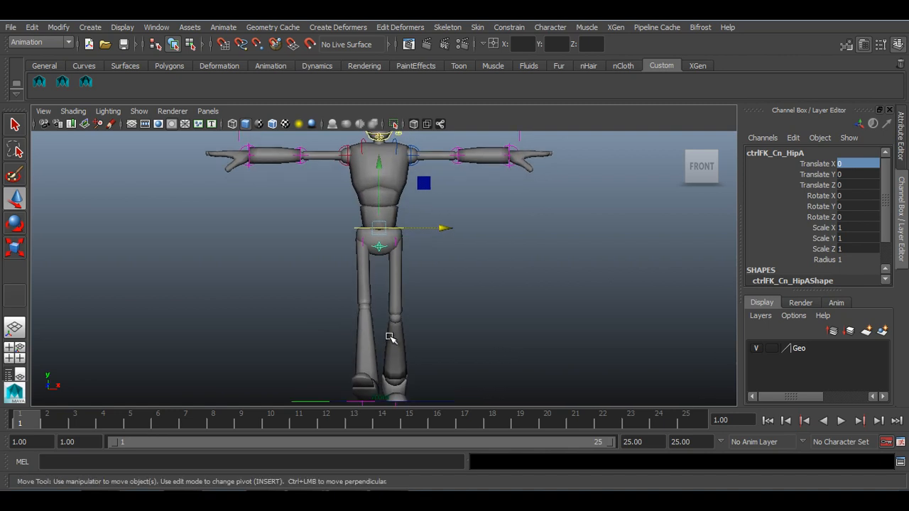
pyautogui.press('s')
pyautogui.click(359, 418)
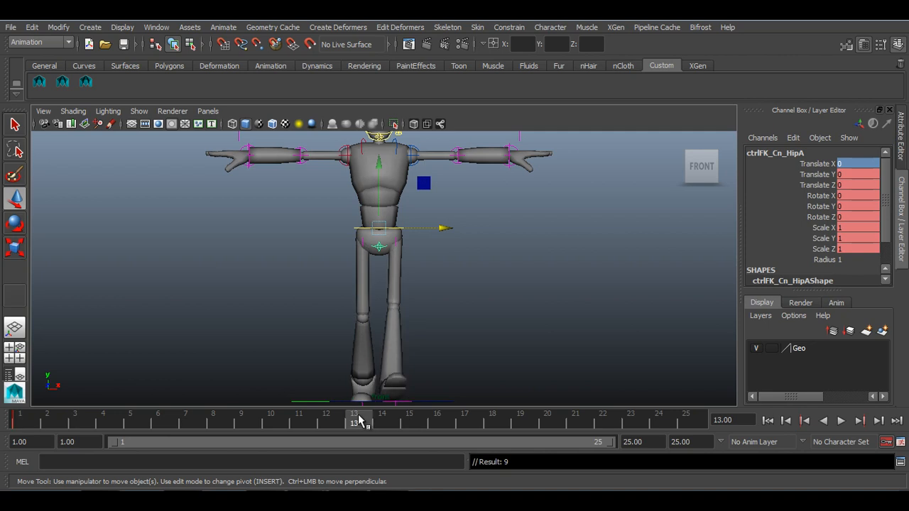
pyautogui.click(682, 421)
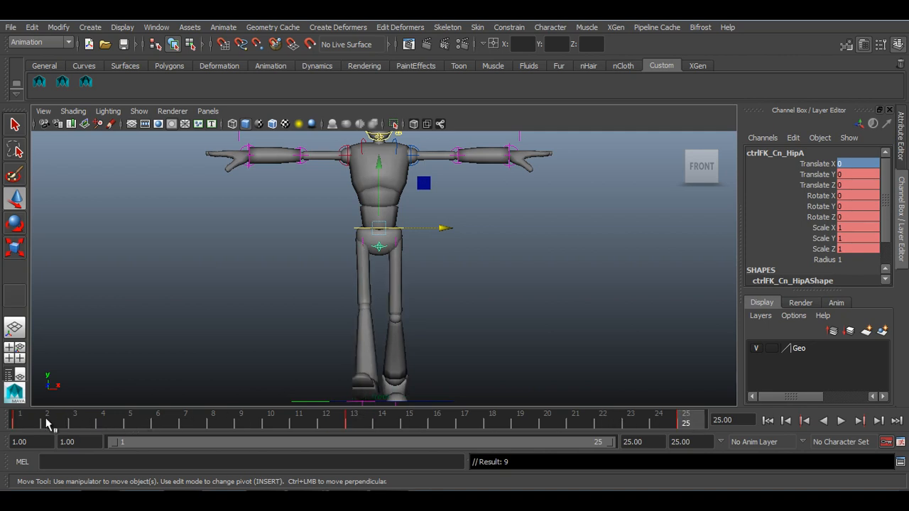
# Step: Scrub the first steps and nudge the hip control sideways at frame 6 to Translate X -0.115
pyautogui.click(13, 421)
pyautogui.hotkey('alt', 'v')
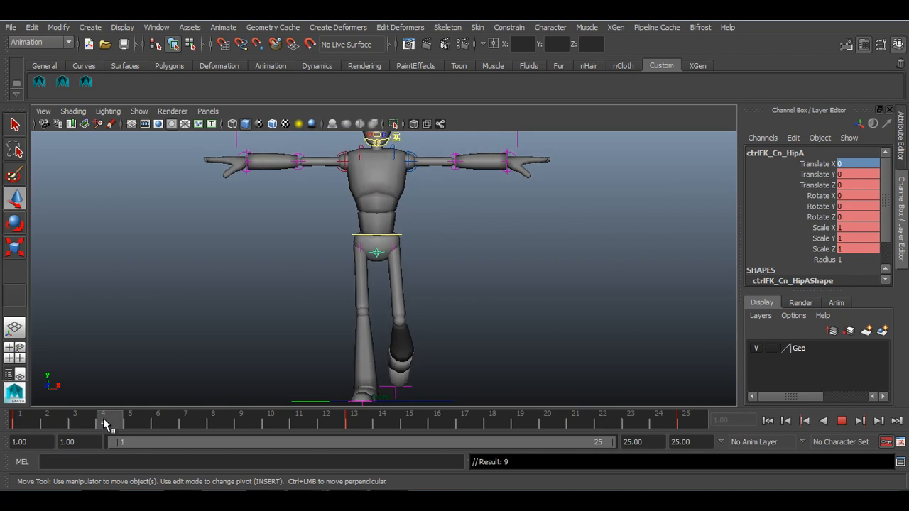
pyautogui.hotkey('alt', 'v')
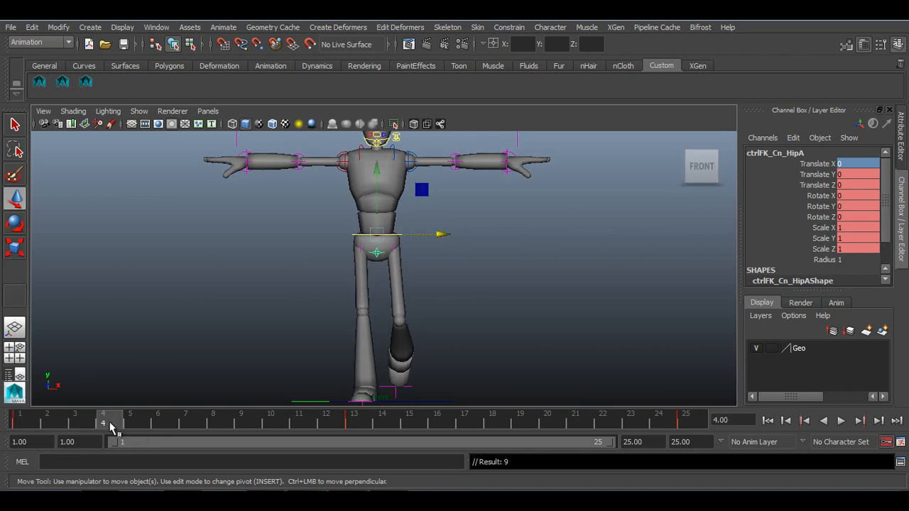
pyautogui.hotkey('alt', 'v')
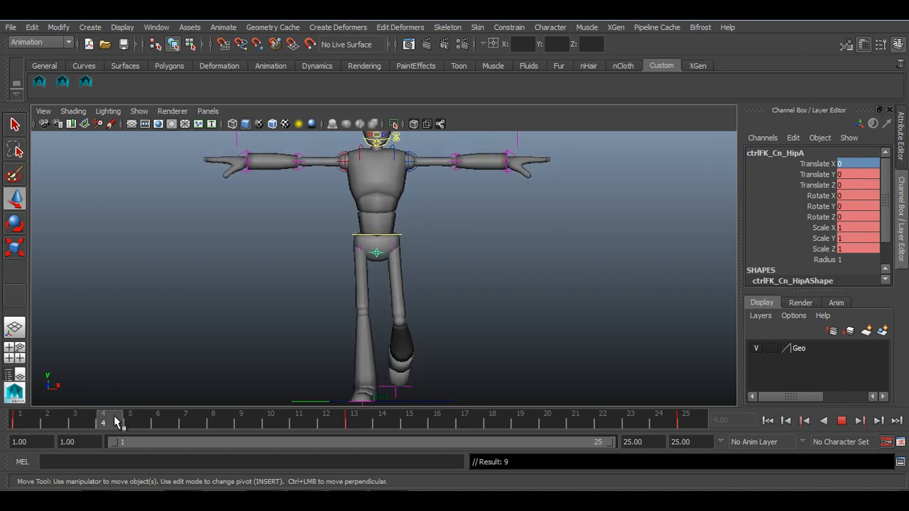
pyautogui.moveTo(114, 417); pyautogui.dragTo(141, 418)
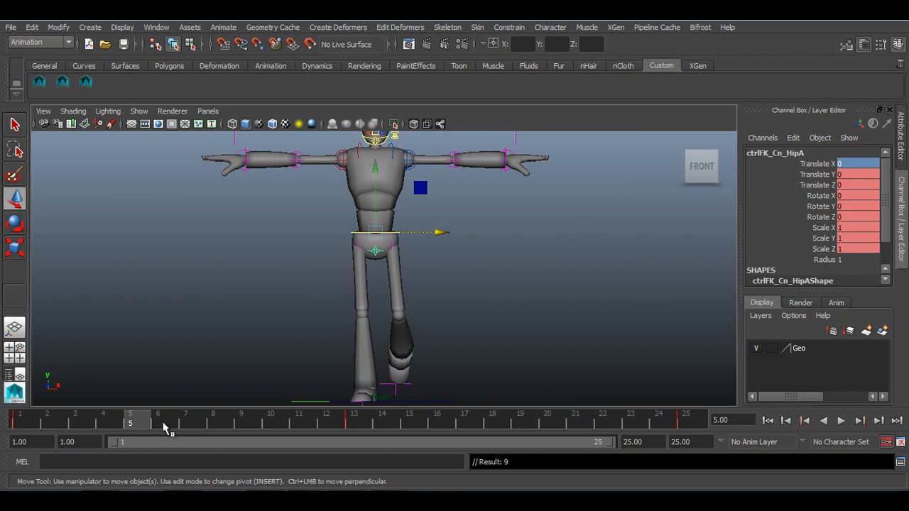
pyautogui.click(163, 426)
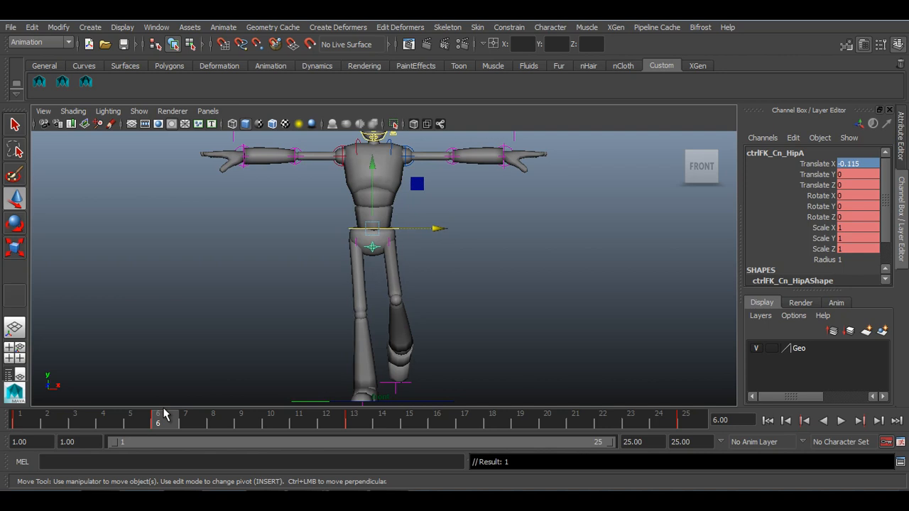
# Step: Nudge the hip control sideways at frame 8 to Translate X -0.166 and scrub the surrounding frames to check the motion
pyautogui.hotkey('alt', 'v')
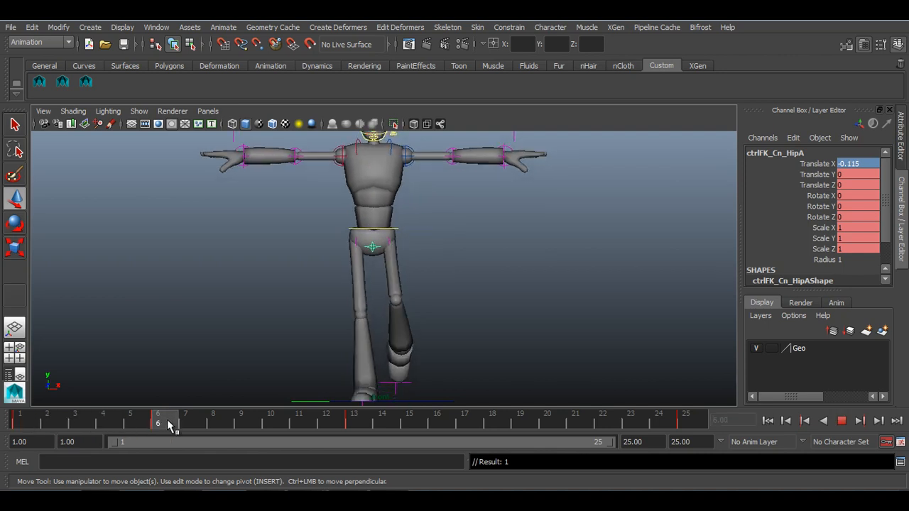
pyautogui.moveTo(119, 431); pyautogui.dragTo(45, 427)
pyautogui.keyDown('alt'); pyautogui.moveTo(231, 320); pyautogui.dragTo(496, 368, button='right'); pyautogui.keyUp('alt')
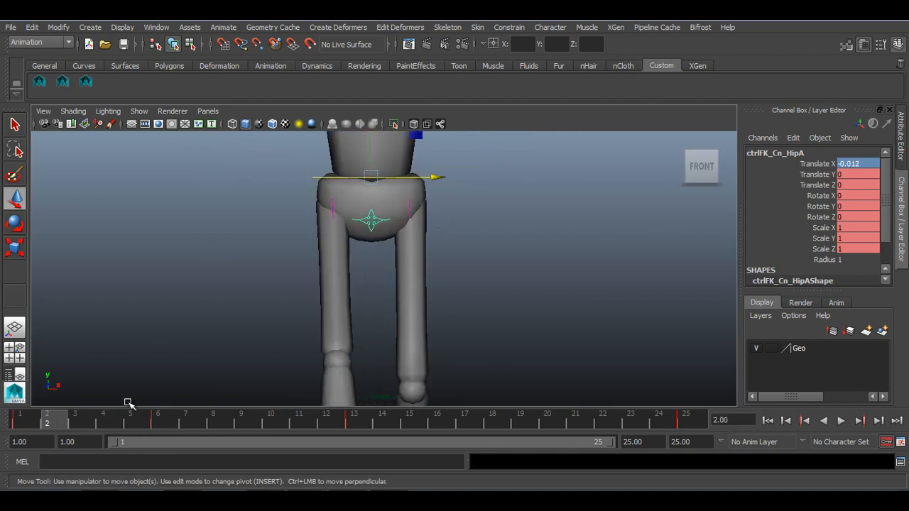
pyautogui.click(24, 419)
pyautogui.hotkey('alt', 'v')
pyautogui.moveTo(6, 420); pyautogui.dragTo(227, 421)
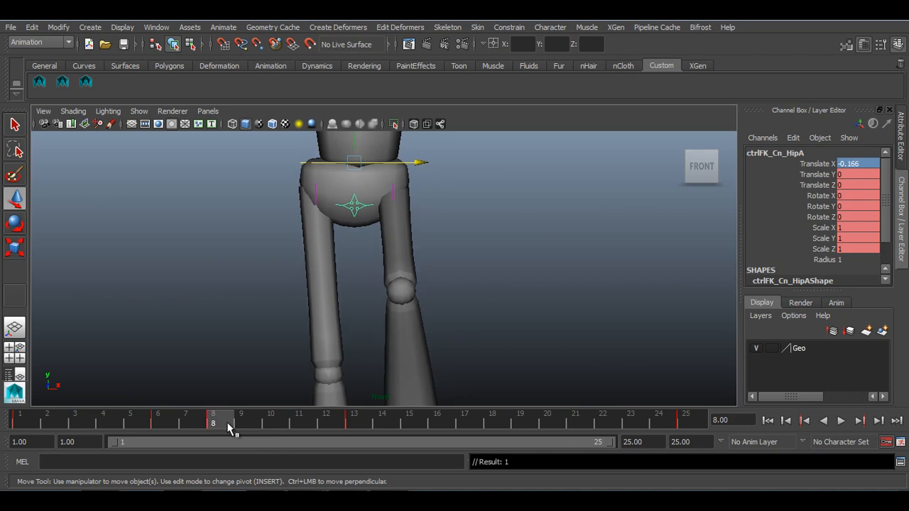
pyautogui.moveTo(80, 423); pyautogui.dragTo(241, 423)
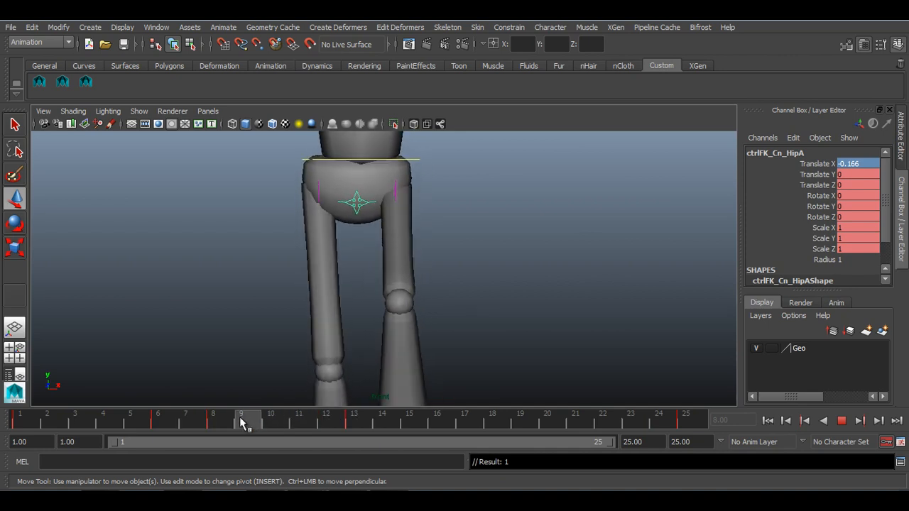
# Step: Copy the hip control's keys from frames 6 to 8 and paste them starting at frame 18
pyautogui.moveTo(240, 424); pyautogui.dragTo(213, 424)
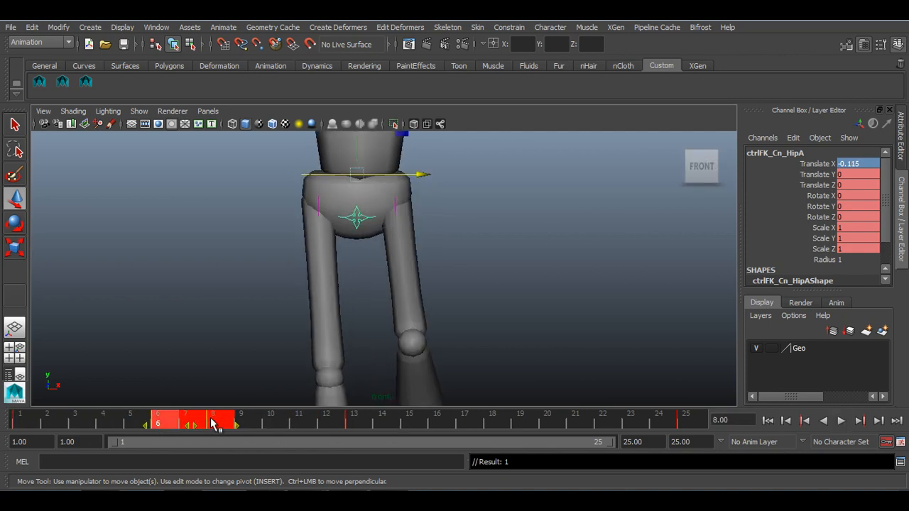
pyautogui.rightClick(213, 425)
pyautogui.click(252, 245)
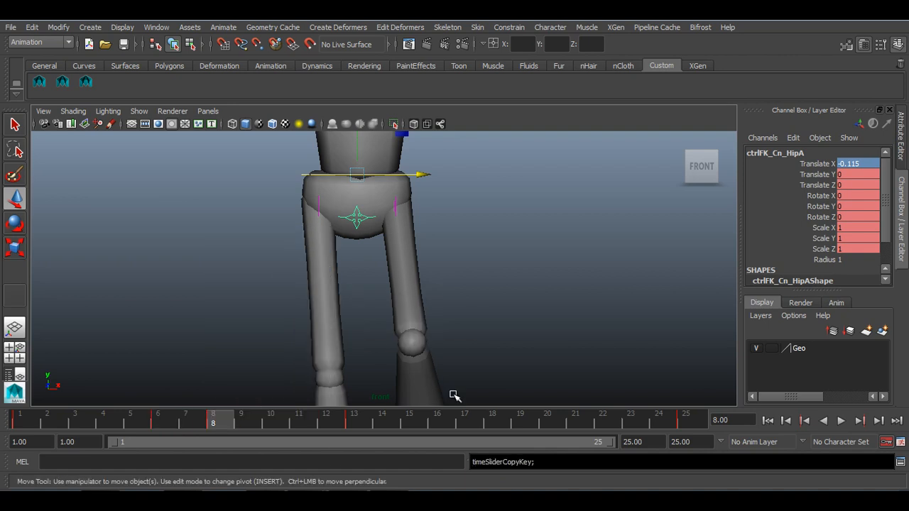
pyautogui.moveTo(359, 430); pyautogui.dragTo(495, 426)
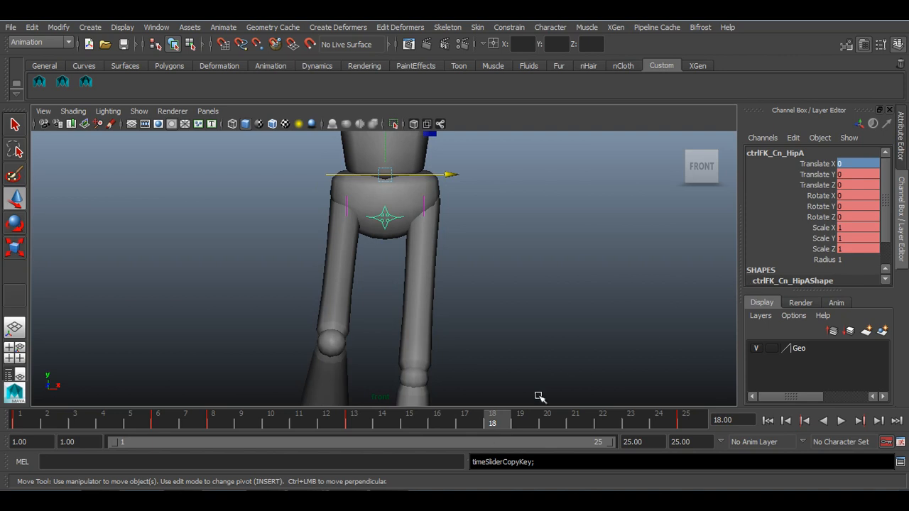
pyautogui.rightClick(504, 420)
pyautogui.moveTo(561, 260)
pyautogui.click(630, 267)
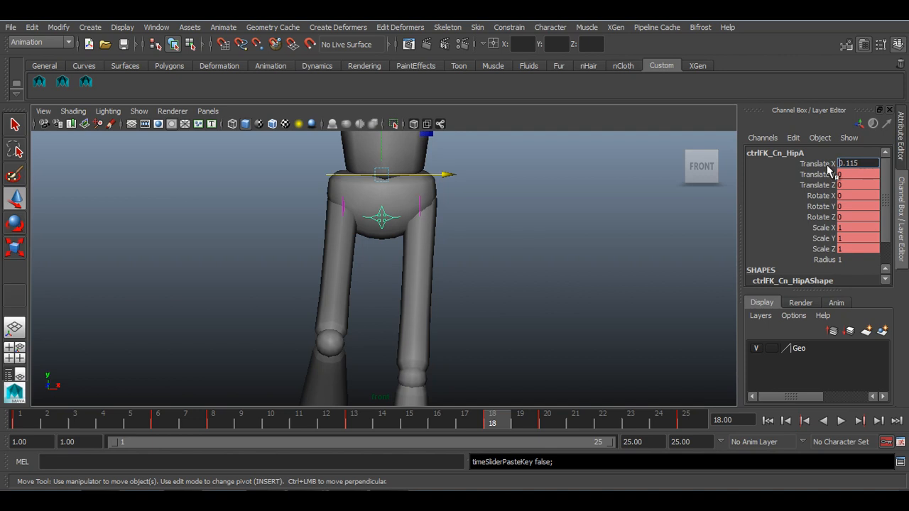
# Step: Flip the pasted hip keys to the opposite side, with Translate X 0.115 at frame 18 and 0.166 at frame 20
pyautogui.write('-')
pyautogui.press('Return')
pyautogui.click(547, 423)
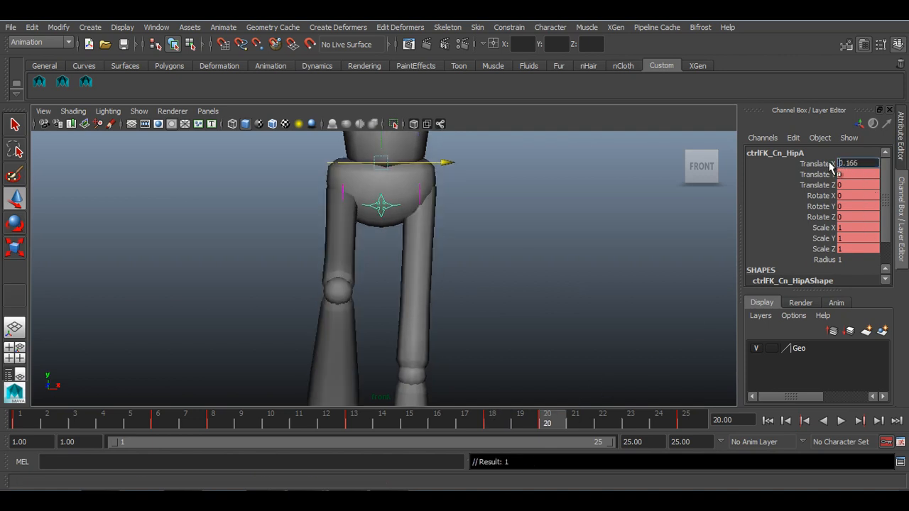
pyautogui.press('Return')
# Step: Play the walk cycle from frame 1 and examine the hip sway from the front and from the side
pyautogui.click(30, 421)
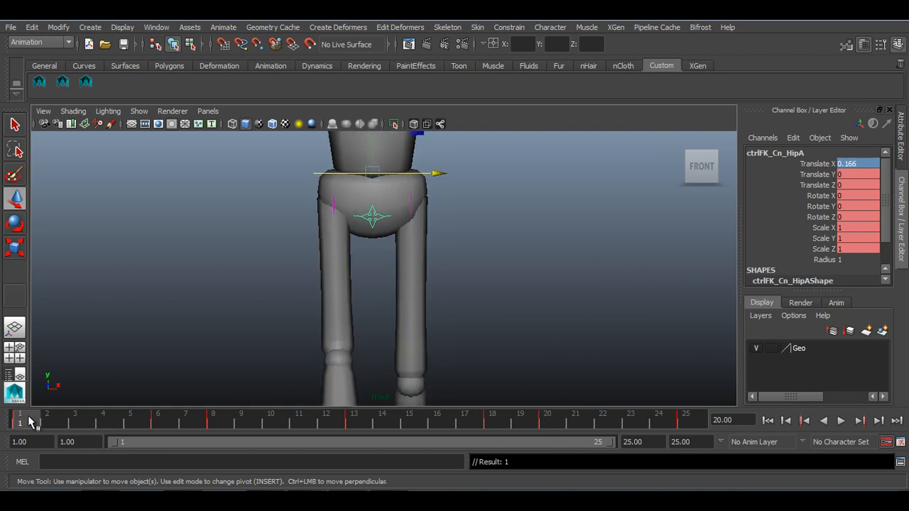
pyautogui.click(842, 422)
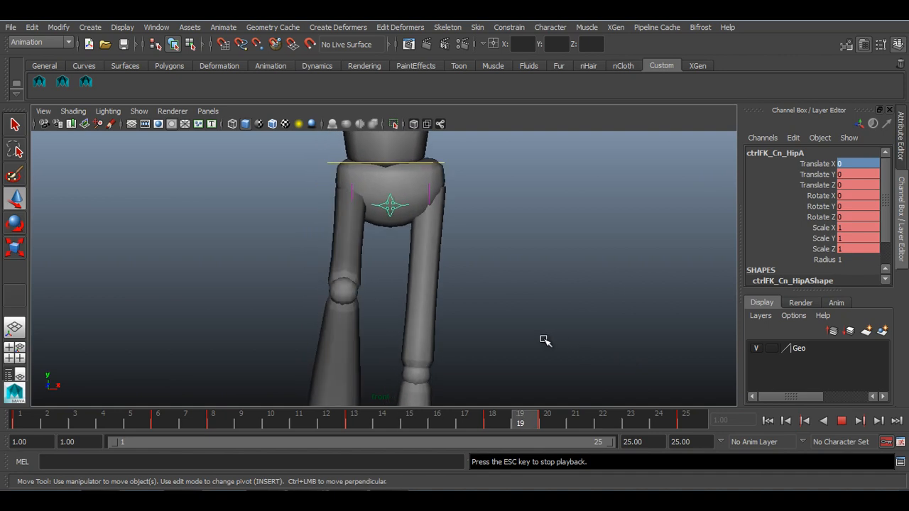
pyautogui.scroll(-5, 525, 331)
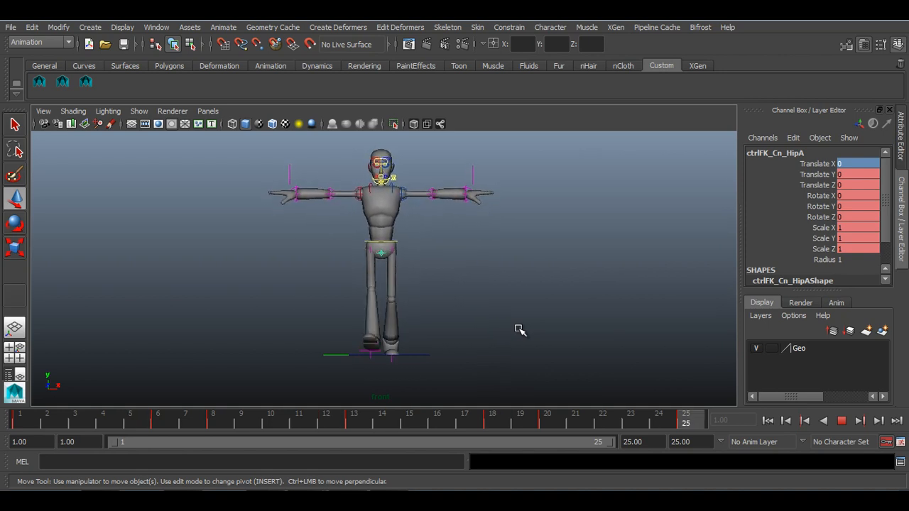
pyautogui.hotkey('alt', 'v')
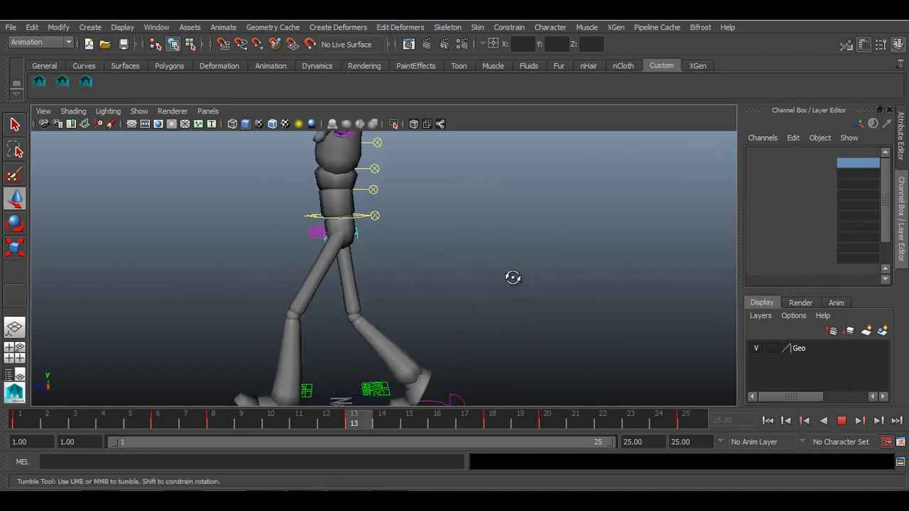
pyautogui.moveTo(513, 277)
pyautogui.keyDown('alt'); pyautogui.mouseDown()
pyautogui.moveTo(378, 283)
pyautogui.moveTo(517, 268)
pyautogui.moveTo(591, 285)
pyautogui.moveTo(518, 272)
pyautogui.mouseUp(); pyautogui.keyUp('alt')
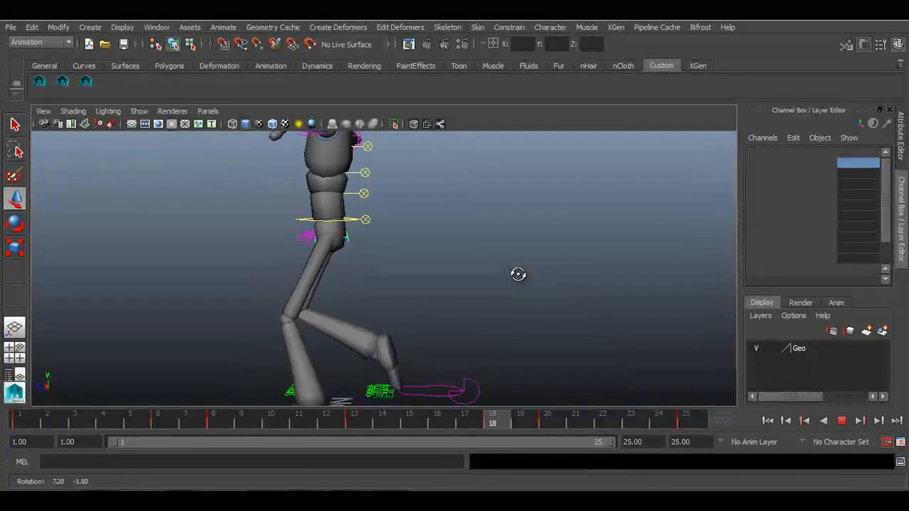
pyautogui.click(842, 421)
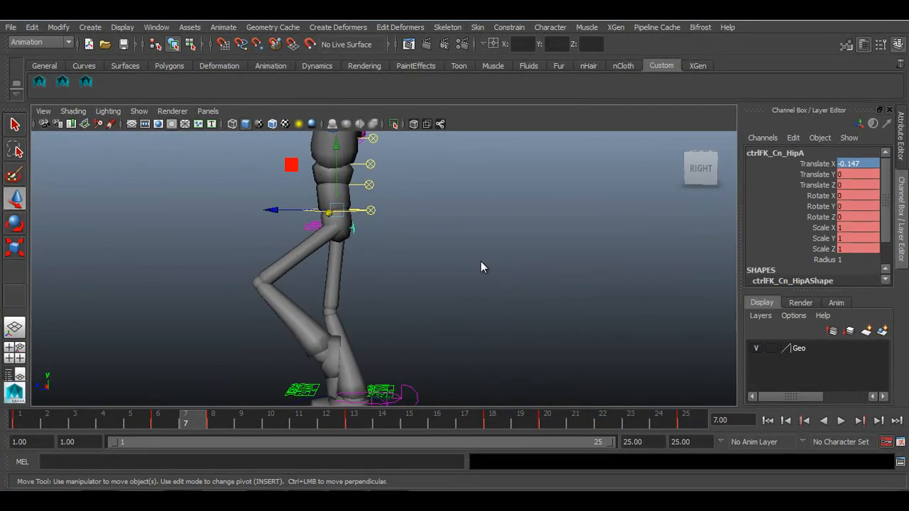
# Step: In the side view, shift the hip control forward at frame 6 to Translate Z 0.181
pyautogui.press('a')
pyautogui.keyDown('alt'); pyautogui.moveTo(410, 270); pyautogui.dragTo(746, 437, button='right'); pyautogui.keyUp('alt')
pyautogui.keyDown('alt'); pyautogui.moveTo(463, 321); pyautogui.dragTo(461, 320, button='middle'); pyautogui.keyUp('alt')
pyautogui.click(20, 426)
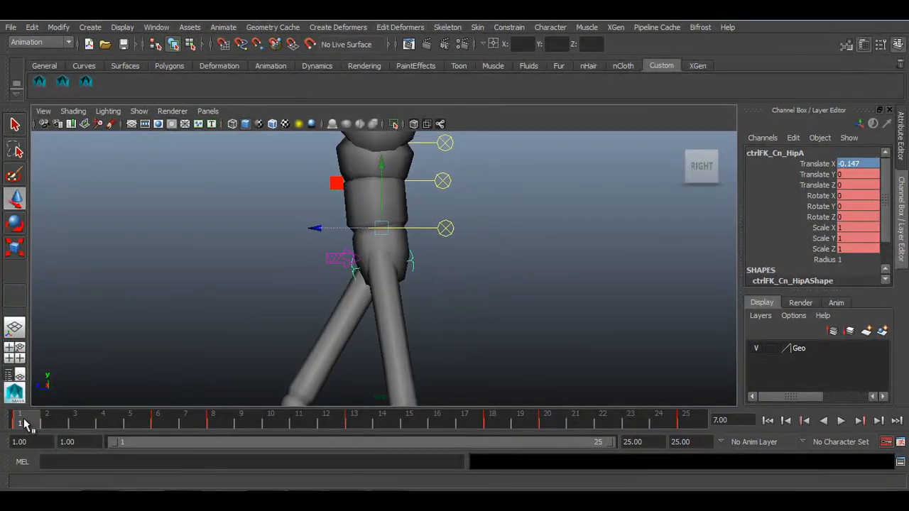
pyautogui.hotkey('alt', 'v')
pyautogui.click(156, 424)
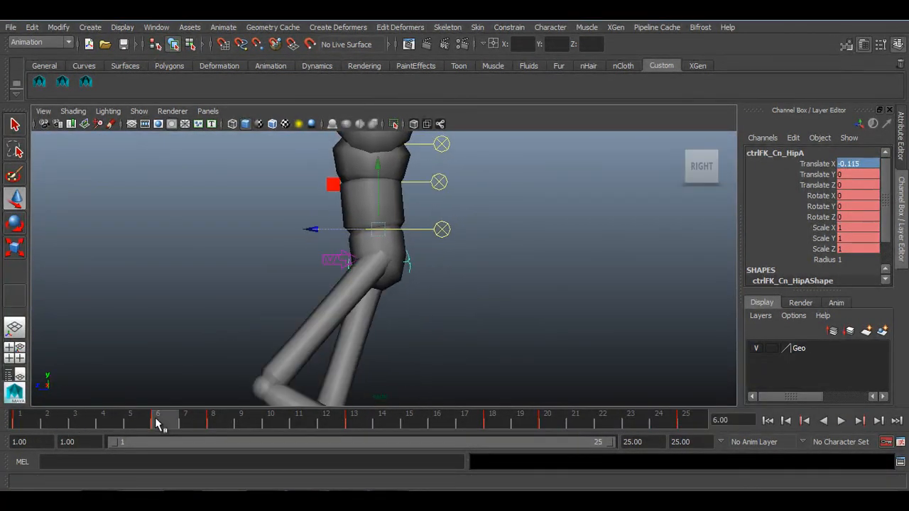
pyautogui.press('Delete')
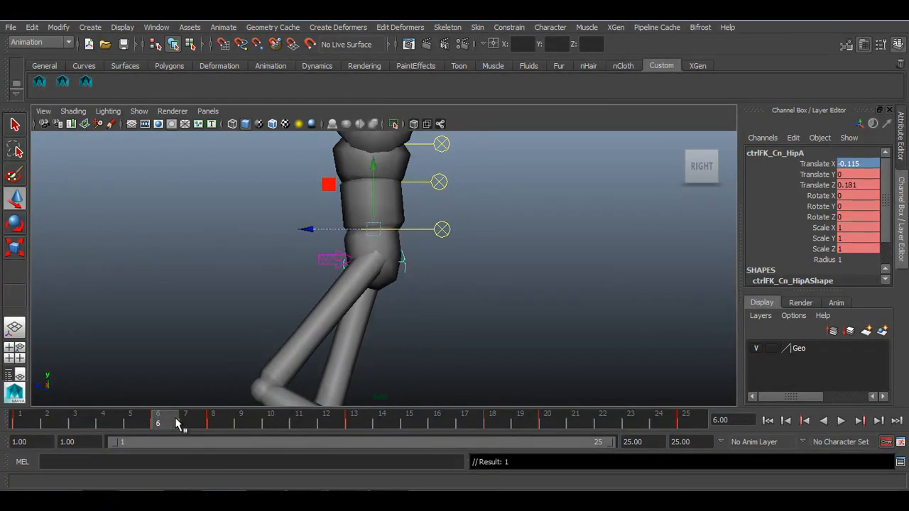
# Step: Play and scrub the cycle in the side view to examine the hip control's forward motion around frames 6 to 16
pyautogui.scroll(-3, 223, 316)
pyautogui.hotkey('alt', 'v')
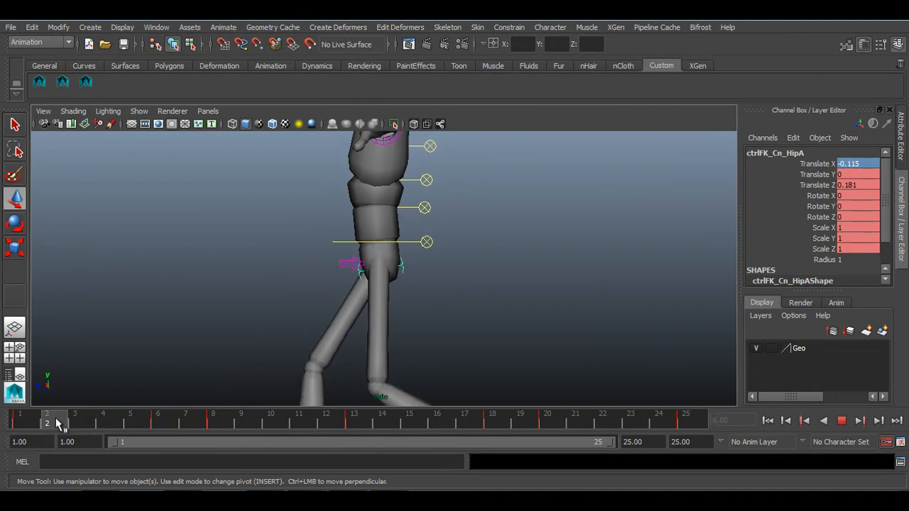
pyautogui.moveTo(219, 407); pyautogui.dragTo(199, 408)
pyautogui.scroll(5, 504, 346)
pyautogui.scroll(2, 504, 345)
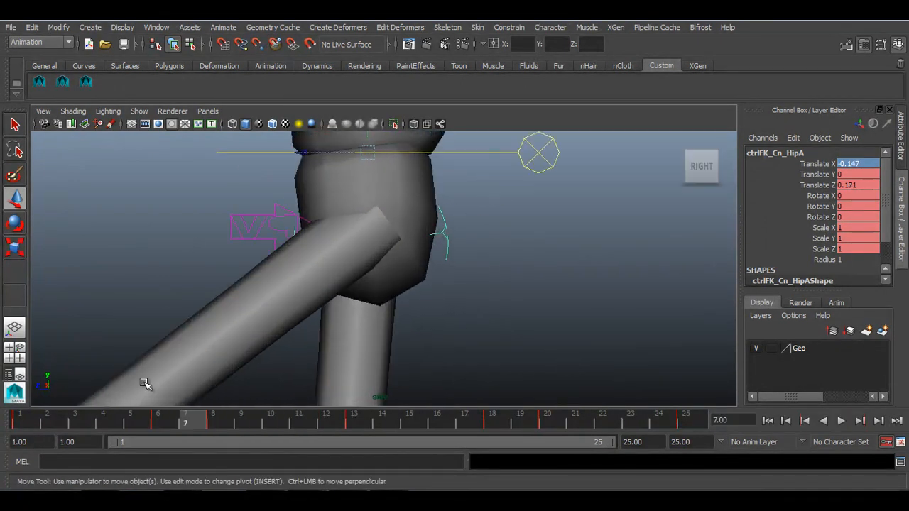
pyautogui.moveTo(33, 423); pyautogui.dragTo(436, 414)
pyautogui.scroll(-4, 385, 305)
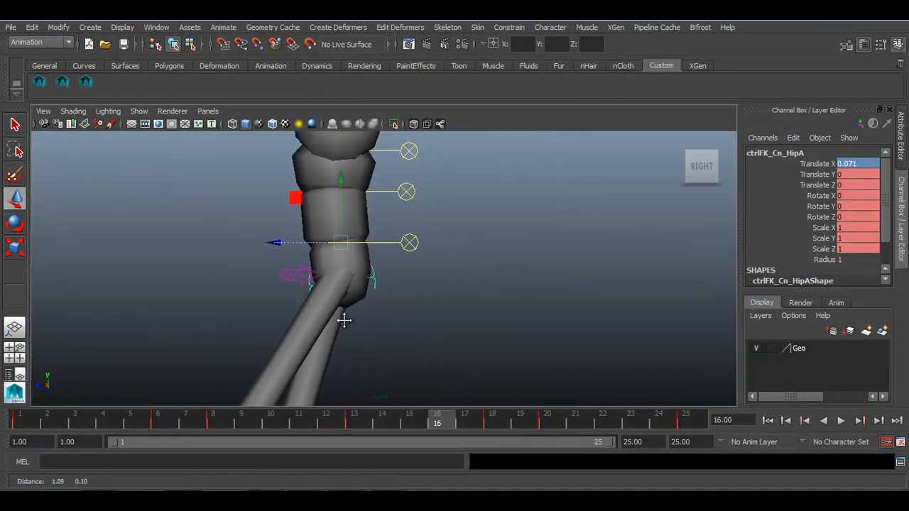
pyautogui.click(212, 422)
pyautogui.scroll(-3, 285, 297)
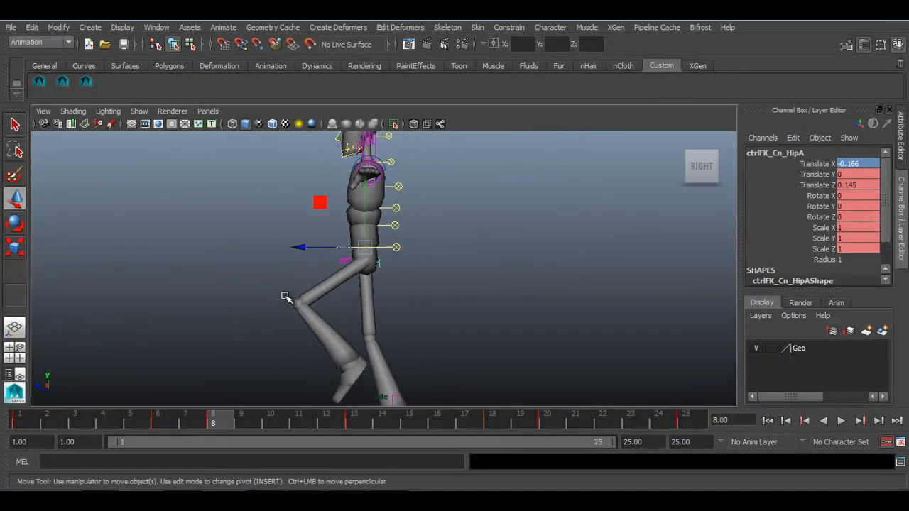
pyautogui.scroll(1, 285, 297)
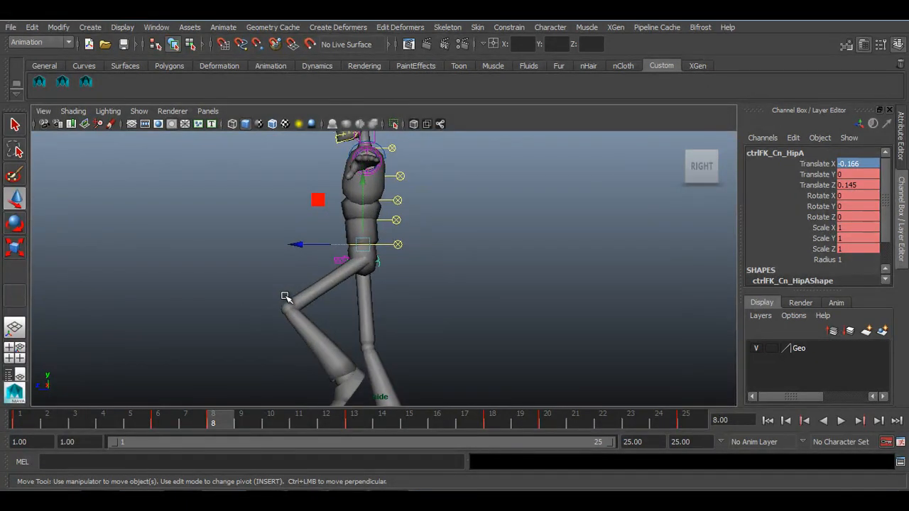
# Step: Copy the hip control's Translate Z value from frame 6 and enter it at frame 18 as 0.181
pyautogui.click(156, 421)
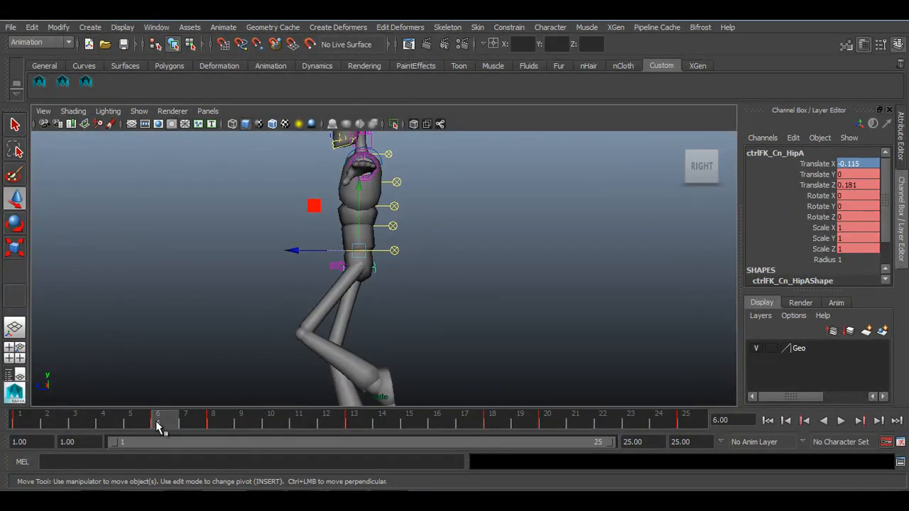
pyautogui.click(849, 186)
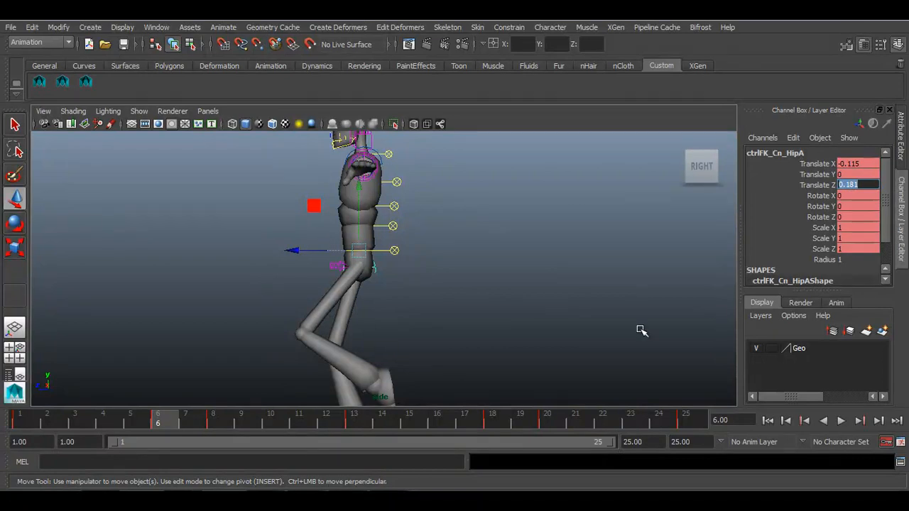
pyautogui.click(497, 417)
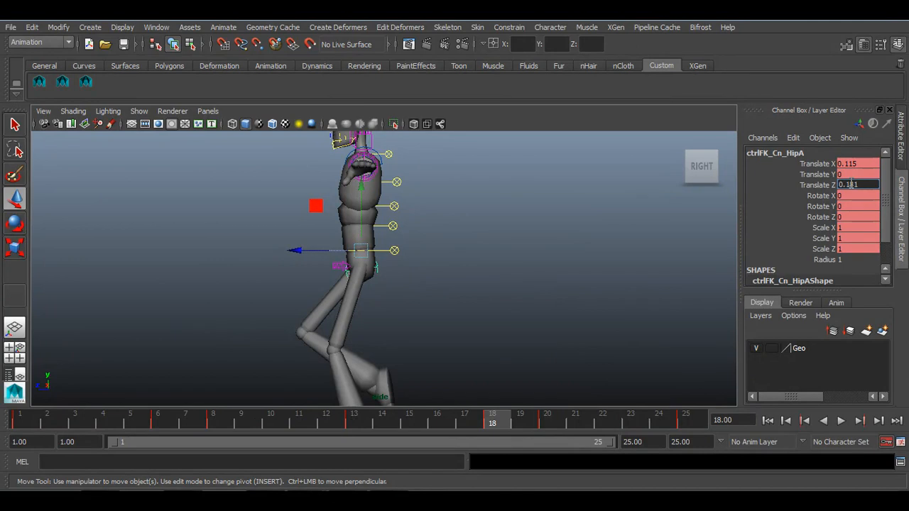
pyautogui.press('Return')
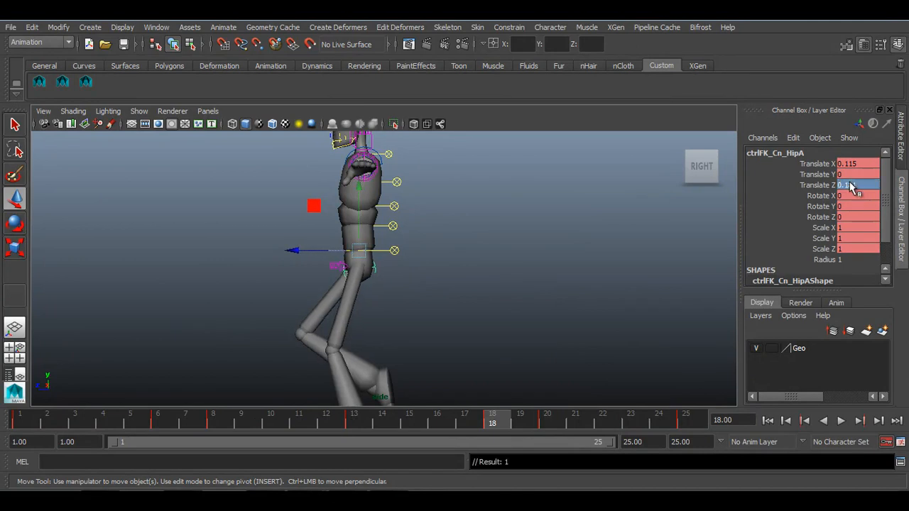
# Step: Scrub and play the walk cycle, examining the hip motion from the side and in perspective
pyautogui.moveTo(496, 425); pyautogui.dragTo(231, 429)
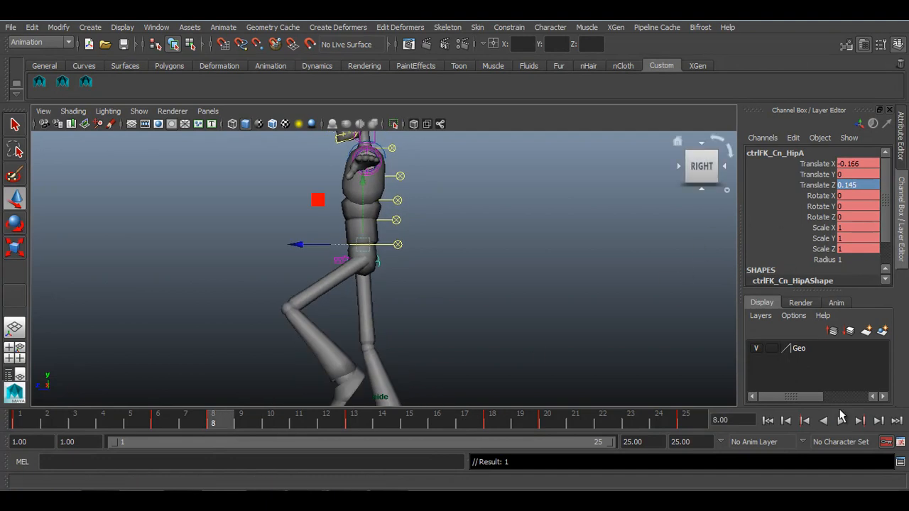
pyautogui.click(841, 421)
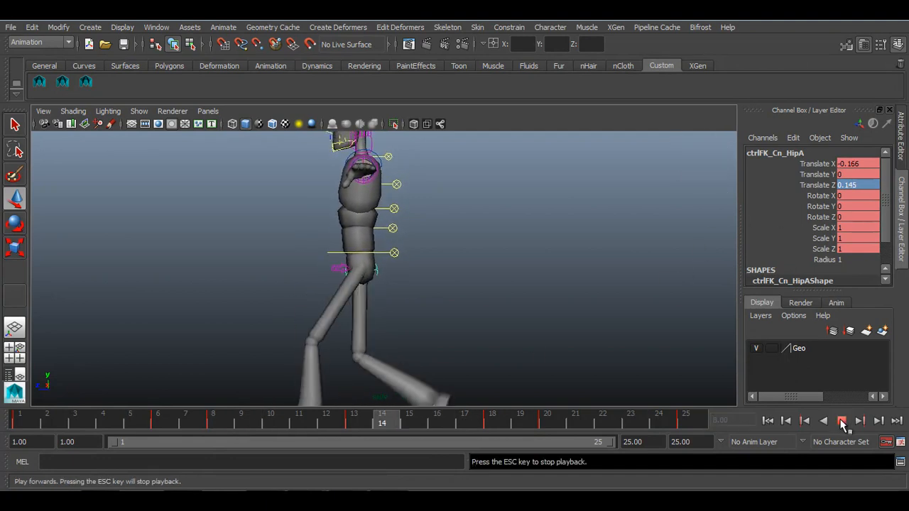
pyautogui.scroll(4, 548, 294)
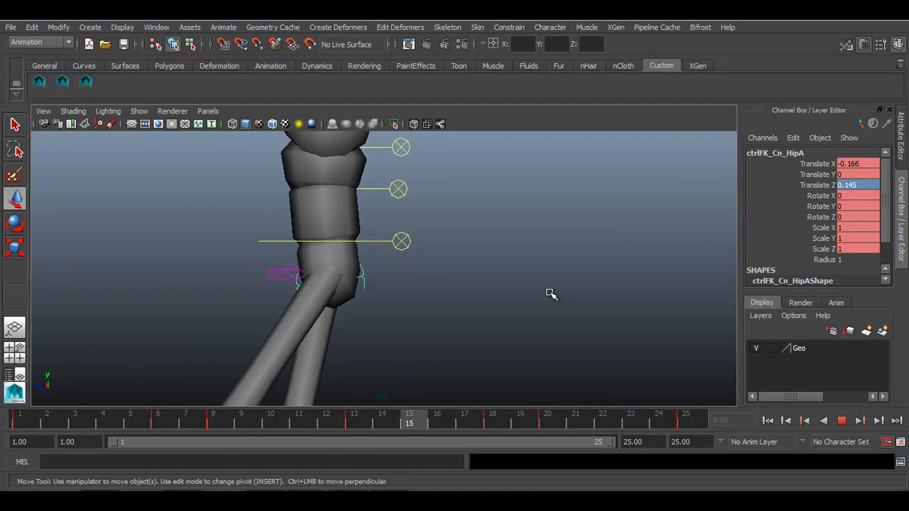
pyautogui.scroll(-3, 551, 294)
pyautogui.hotkey('alt', 'v')
pyautogui.keyDown('alt'); pyautogui.moveTo(548, 286); pyautogui.dragTo(547, 234, button='middle'); pyautogui.keyUp('alt')
pyautogui.hotkey('alt', 'v')
pyautogui.scroll(-6, 547, 233)
pyautogui.keyDown('alt'); pyautogui.moveTo(462, 260); pyautogui.dragTo(524, 264); pyautogui.keyUp('alt')
pyautogui.keyDown('alt'); pyautogui.moveTo(524, 265); pyautogui.dragTo(694, 351, button='right'); pyautogui.keyUp('alt')
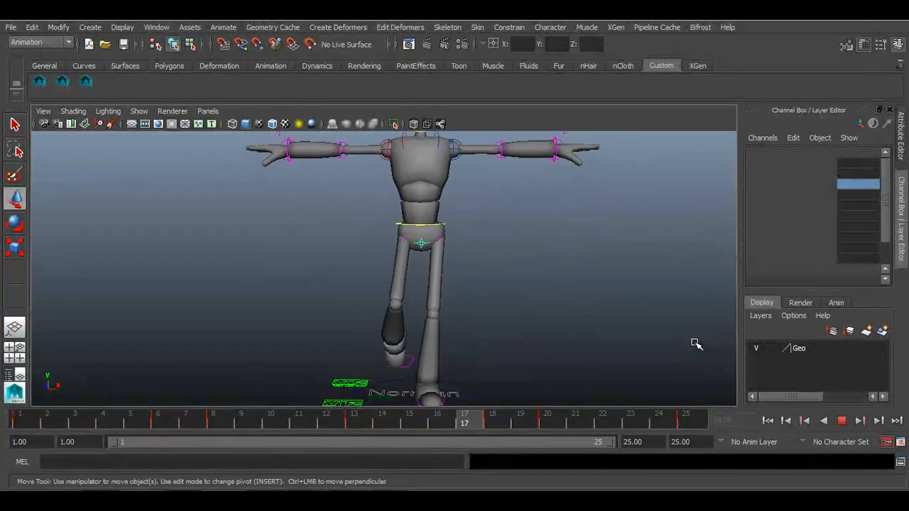
pyautogui.click(842, 420)
# Step: Return to frame 1 and turn on wireframe on shaded for a close perspective view of the pelvis
pyautogui.click(767, 421)
pyautogui.keyDown('alt'); pyautogui.moveTo(497, 279); pyautogui.dragTo(430, 286); pyautogui.keyUp('alt')
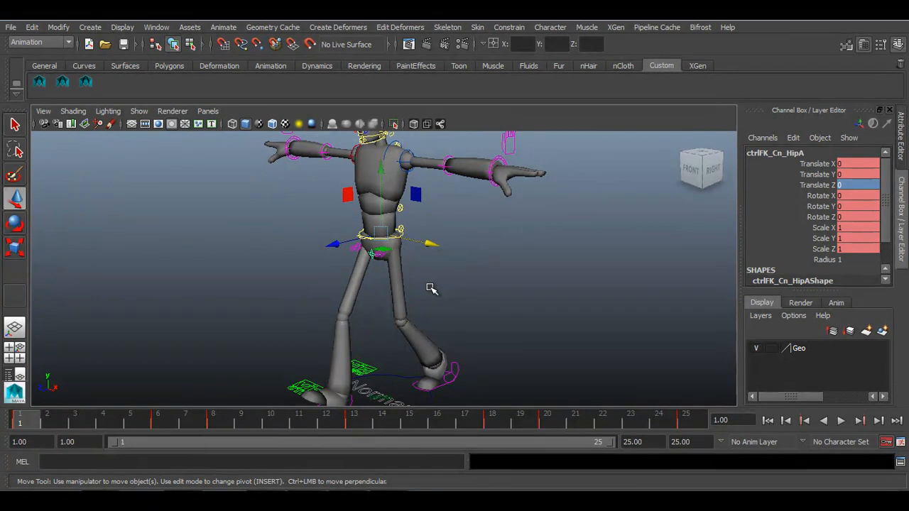
pyautogui.scroll(5, 433, 288)
pyautogui.click(272, 123)
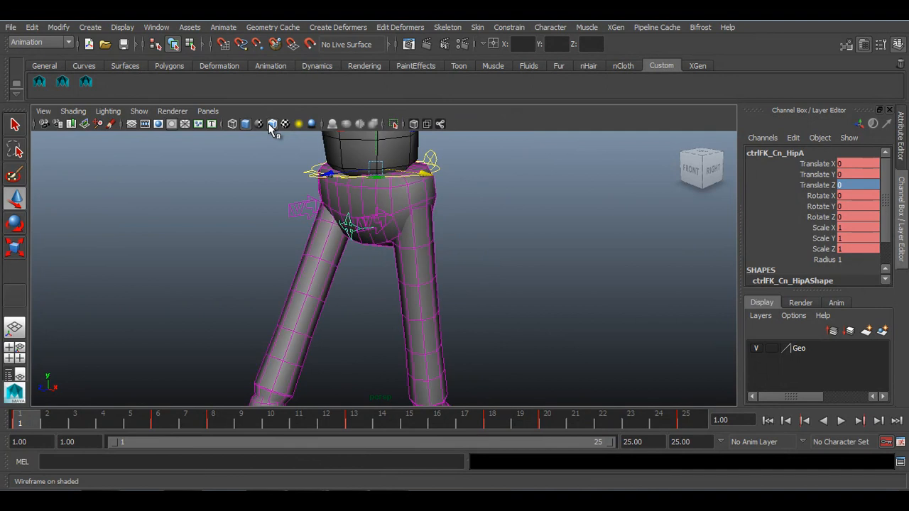
pyautogui.scroll(-2, 440, 239)
pyautogui.keyDown('alt'); pyautogui.moveTo(467, 235); pyautogui.dragTo(514, 319); pyautogui.keyUp('alt')
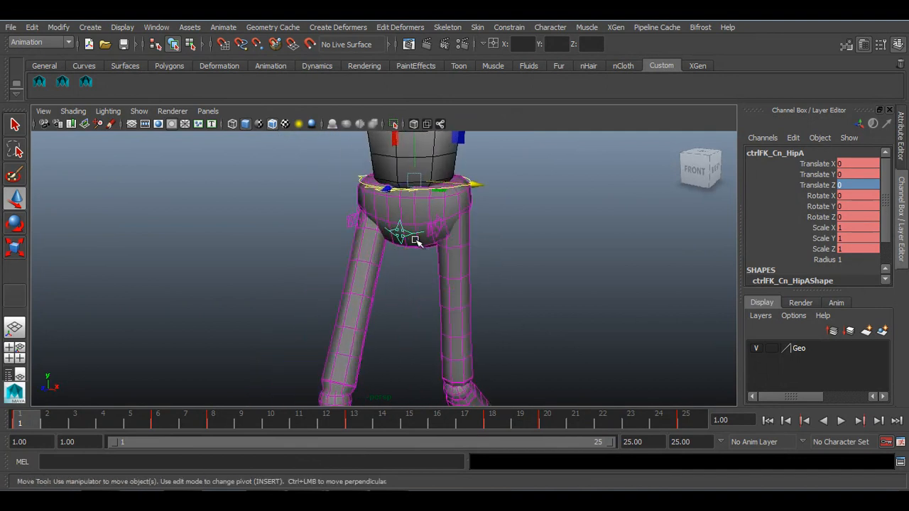
# Step: Try rotating the hip control at frame 1, undo the rotation and clear the selection
pyautogui.press('e')
pyautogui.moveTo(426, 197); pyautogui.dragTo(402, 208)
pyautogui.hotkey('ctrl', 'z')
pyautogui.click(601, 231)
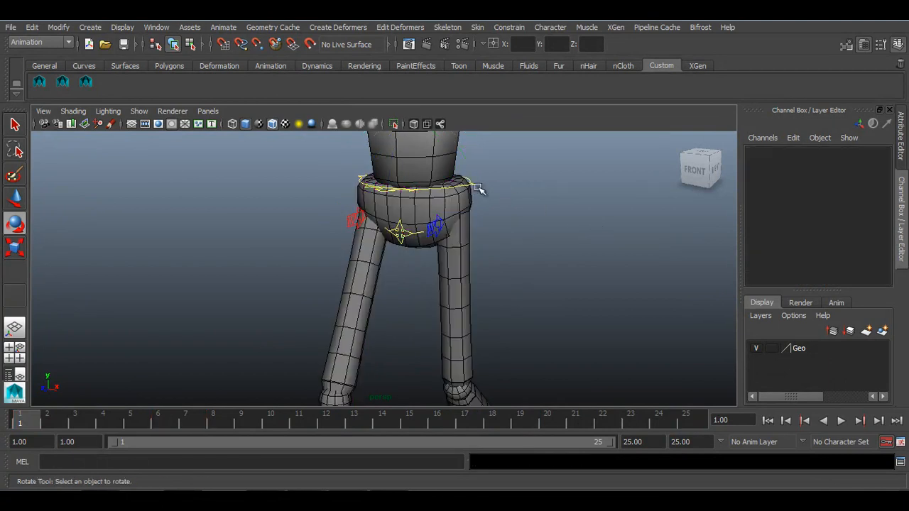
# Step: Select the root control, try a small rotation on it at frame 1 and undo it
pyautogui.click(471, 191)
pyautogui.moveTo(440, 192); pyautogui.dragTo(451, 189)
pyautogui.hotkey('ctrl', 'z')
# Step: Examine the root control and pelvis at frame 1 from several angles and distances
pyautogui.scroll(-4, 544, 213)
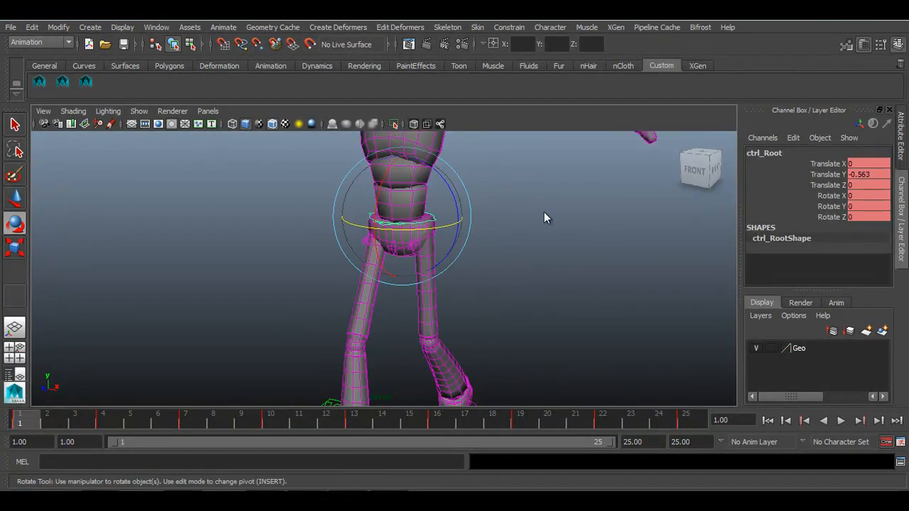
pyautogui.press('space')
pyautogui.scroll(3, 424, 245)
pyautogui.scroll(-4, 424, 245)
pyautogui.keyDown('alt'); pyautogui.moveTo(424, 246); pyautogui.dragTo(439, 218, button='middle'); pyautogui.keyUp('alt')
pyautogui.keyDown('alt'); pyautogui.moveTo(438, 218); pyautogui.dragTo(546, 284, button='right'); pyautogui.keyUp('alt')
pyautogui.keyDown('alt'); pyautogui.moveTo(408, 272); pyautogui.dragTo(417, 258, button='middle'); pyautogui.keyUp('alt')
pyautogui.keyDown('alt'); pyautogui.moveTo(417, 258); pyautogui.dragTo(423, 214, button='right'); pyautogui.keyUp('alt')
pyautogui.press('space')
pyautogui.press('space')
pyautogui.keyDown('alt'); pyautogui.moveTo(562, 251); pyautogui.dragTo(249, 264); pyautogui.keyUp('alt')
pyautogui.keyDown('alt'); pyautogui.moveTo(248, 265); pyautogui.dragTo(472, 284, button='right'); pyautogui.keyUp('alt')
pyautogui.keyDown('alt'); pyautogui.moveTo(472, 284); pyautogui.dragTo(474, 318, button='middle'); pyautogui.keyUp('alt')
pyautogui.keyDown('alt'); pyautogui.moveTo(474, 318); pyautogui.dragTo(414, 306); pyautogui.keyUp('alt')
pyautogui.keyDown('alt'); pyautogui.moveTo(395, 262); pyautogui.dragTo(536, 298, button='right'); pyautogui.keyUp('alt')
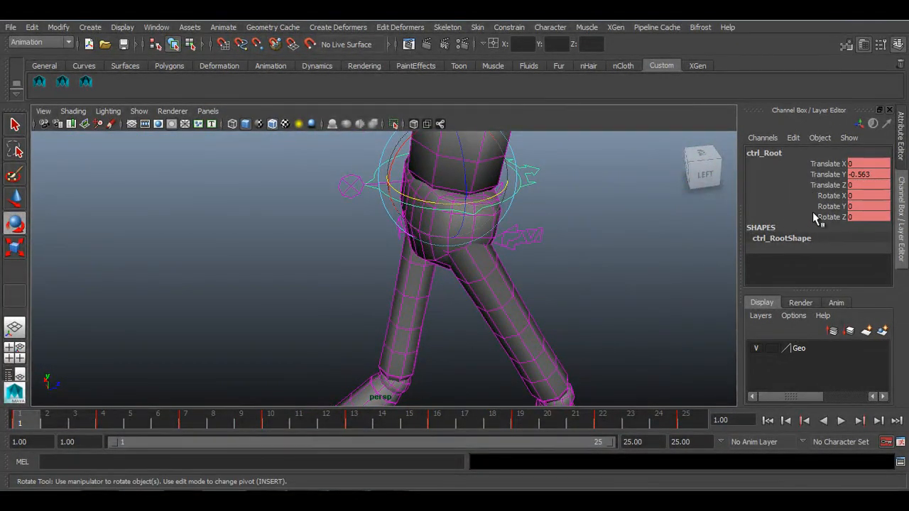
# Step: Open the Time Slider animation preferences
pyautogui.click(901, 442)
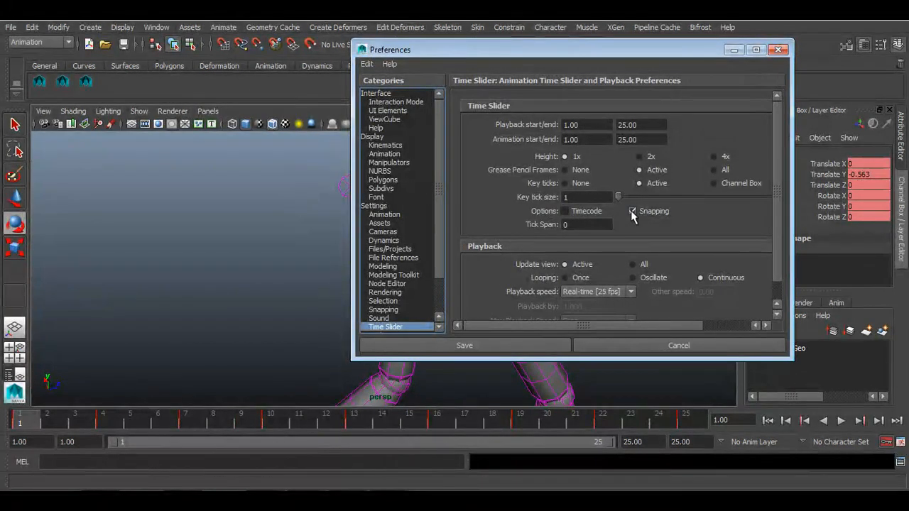
# Step: Set the time slider's key ticks to Channel Box, save the preferences, and show the root control's Translate Y keys
pyautogui.click(724, 185)
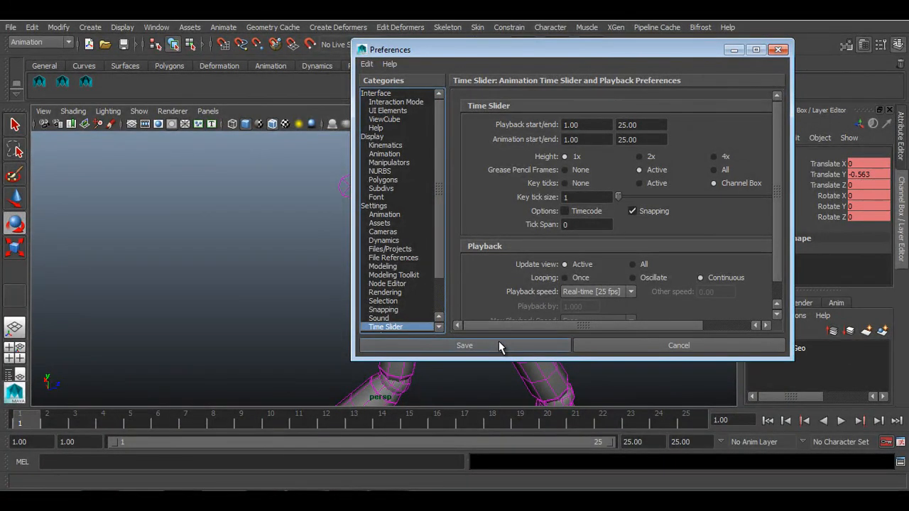
pyautogui.click(499, 346)
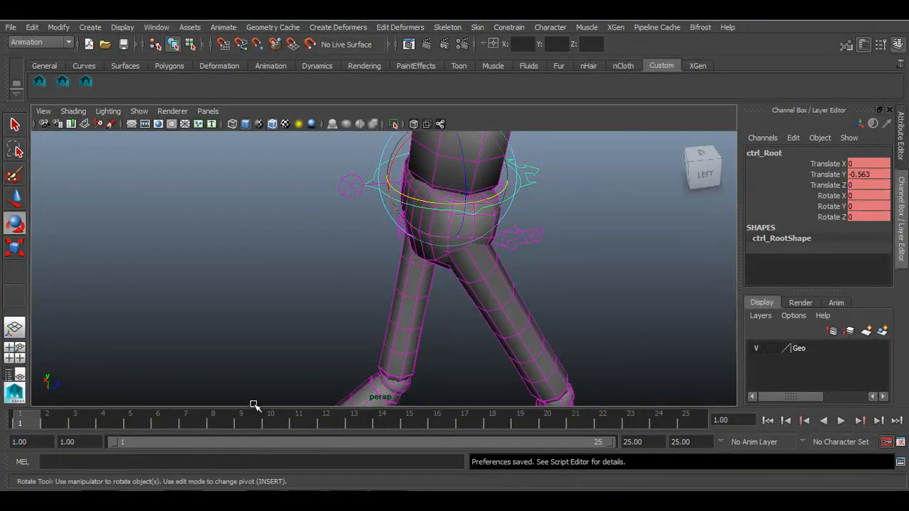
pyautogui.click(812, 174)
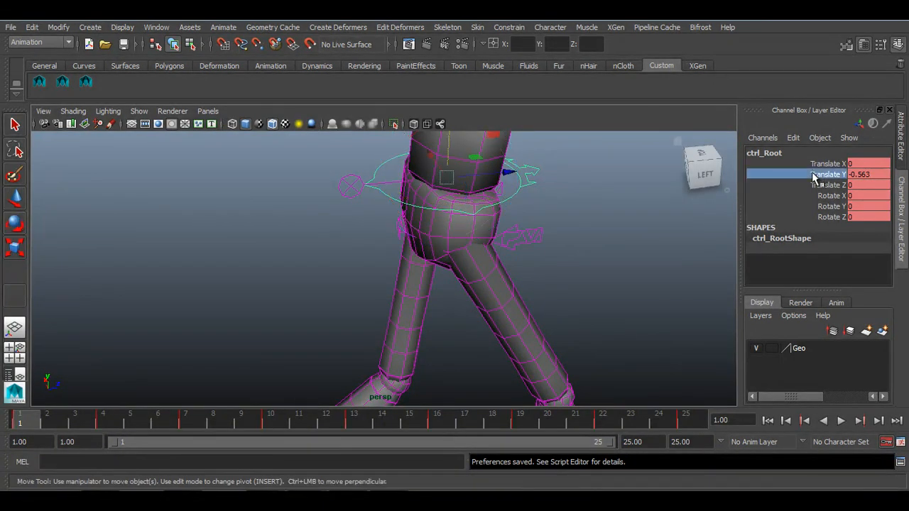
# Step: Delete the existing animation on ctrl_Root's Rotate X, Rotate Y and Rotate Z channels
pyautogui.moveTo(818, 196); pyautogui.dragTo(822, 206)
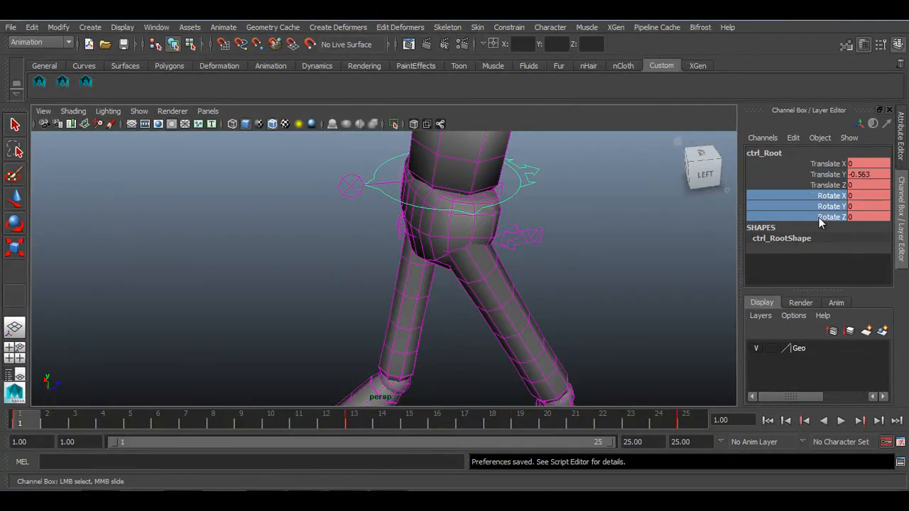
pyautogui.rightClick(820, 220)
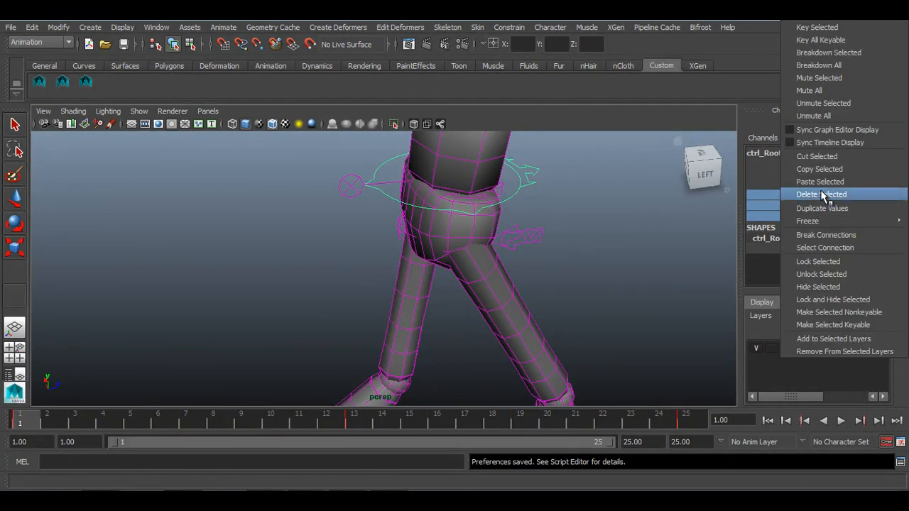
pyautogui.click(823, 195)
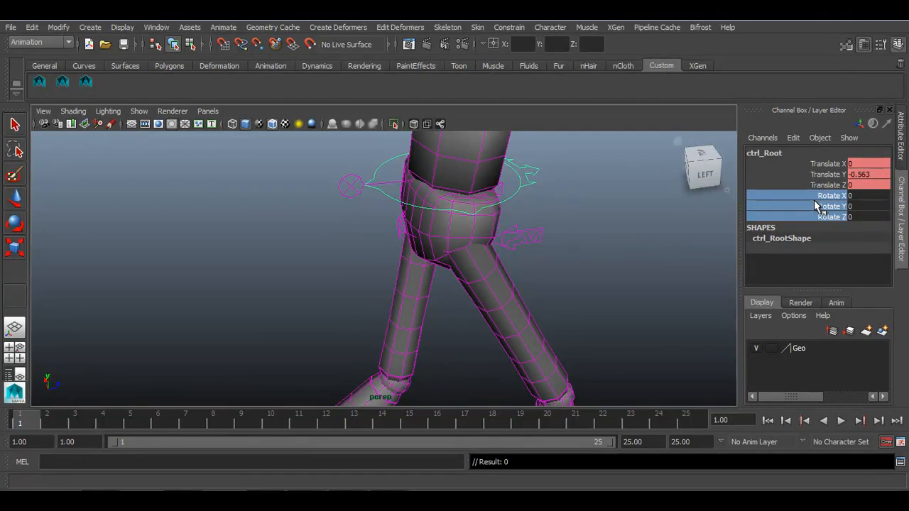
# Step: Try rotating ctrl_Root about X and about Y, undoing each trial rotation
pyautogui.keyDown('alt'); pyautogui.moveTo(521, 329); pyautogui.dragTo(533, 195); pyautogui.keyUp('alt')
pyautogui.keyDown('alt'); pyautogui.moveTo(533, 195); pyautogui.dragTo(395, 183, button='right'); pyautogui.keyUp('alt')
pyautogui.keyDown('alt'); pyautogui.moveTo(503, 248); pyautogui.dragTo(502, 223, button='middle'); pyautogui.keyUp('alt')
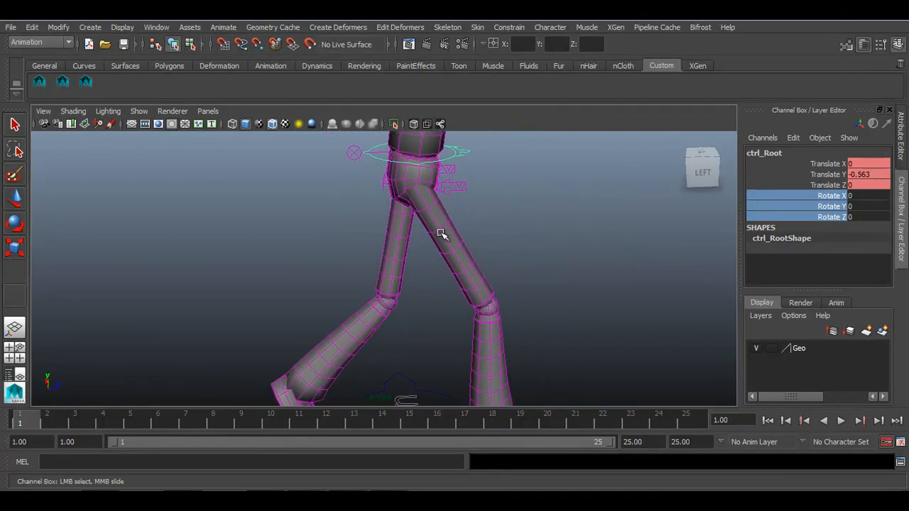
pyautogui.moveTo(408, 186)
pyautogui.keyDown('alt'); pyautogui.mouseDown()
pyautogui.moveTo(497, 193)
pyautogui.moveTo(419, 189)
pyautogui.mouseUp(); pyautogui.keyUp('alt')
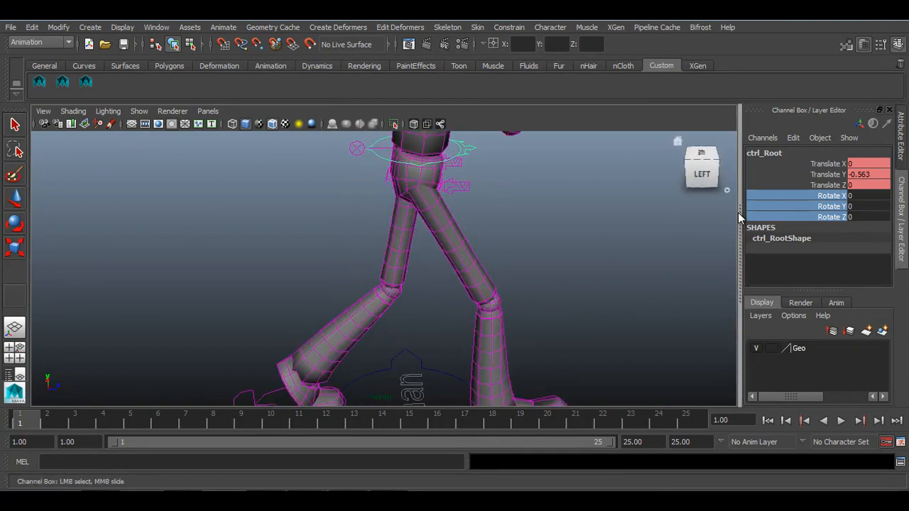
pyautogui.click(827, 196)
pyautogui.press('e')
pyautogui.moveTo(576, 239); pyautogui.dragTo(536, 242, button='middle')
pyautogui.hotkey('ctrl', 'z')
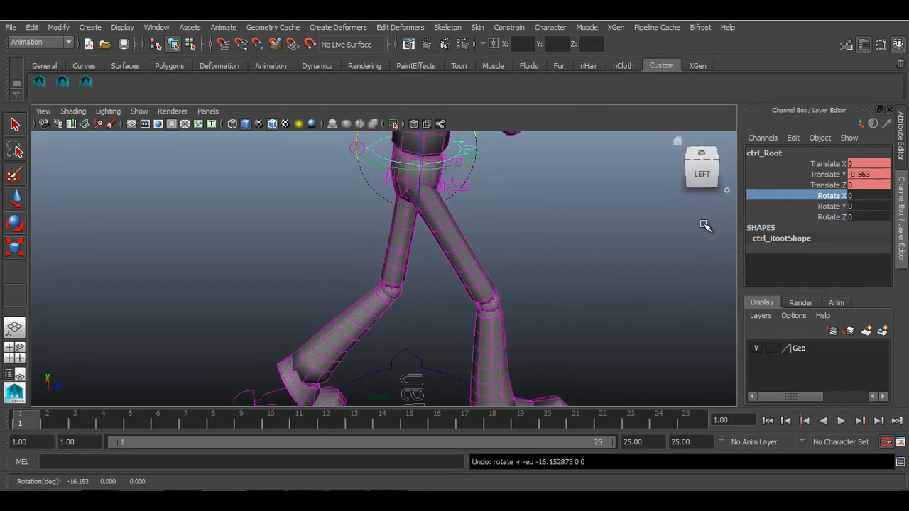
pyautogui.click(802, 205)
pyautogui.moveTo(589, 234); pyautogui.dragTo(499, 245, button='middle')
pyautogui.hotkey('ctrl', 'z')
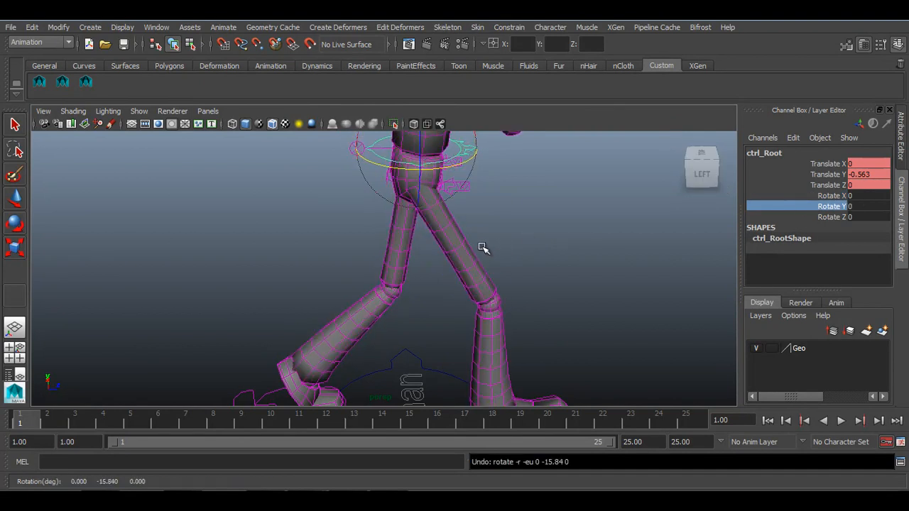
# Step: Rotate ctrl_Root about Y to about 17.637 at frame 1 and check the hips in the side view
pyautogui.keyDown('alt'); pyautogui.moveTo(454, 205); pyautogui.dragTo(428, 244, button='middle'); pyautogui.keyUp('alt')
pyautogui.keyDown('alt'); pyautogui.moveTo(428, 243); pyautogui.dragTo(495, 280, button='right'); pyautogui.keyUp('alt')
pyautogui.keyDown('alt'); pyautogui.moveTo(495, 280); pyautogui.dragTo(442, 259); pyautogui.keyUp('alt')
pyautogui.keyDown('alt'); pyautogui.moveTo(455, 245); pyautogui.dragTo(491, 211, button='right'); pyautogui.keyUp('alt')
pyautogui.keyDown('alt'); pyautogui.moveTo(492, 211); pyautogui.dragTo(468, 257, button='middle'); pyautogui.keyUp('alt')
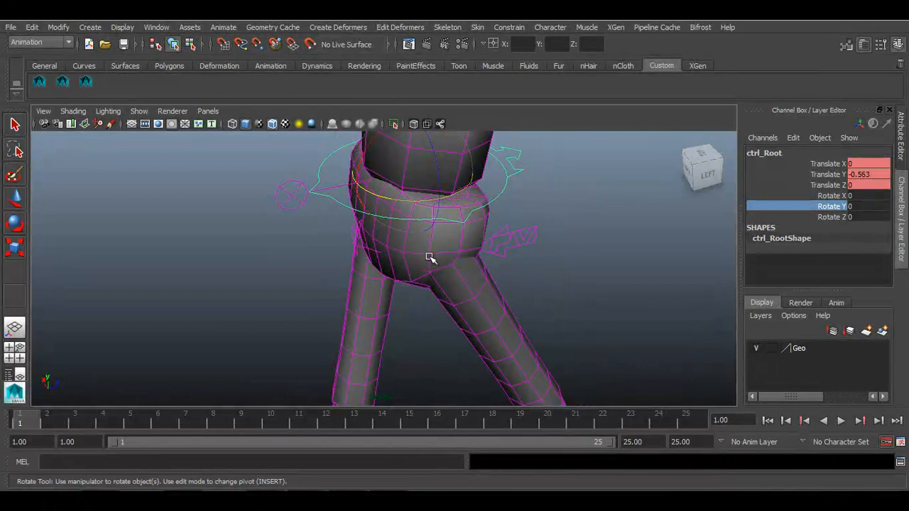
pyautogui.moveTo(622, 257); pyautogui.dragTo(644, 255, button='middle')
pyautogui.press('space')
pyautogui.moveTo(673, 246); pyautogui.dragTo(613, 254)
pyautogui.scroll(5, 503, 283)
pyautogui.keyDown('alt'); pyautogui.moveTo(496, 219); pyautogui.dragTo(510, 292, button='middle'); pyautogui.keyUp('alt')
pyautogui.scroll(2, 501, 301)
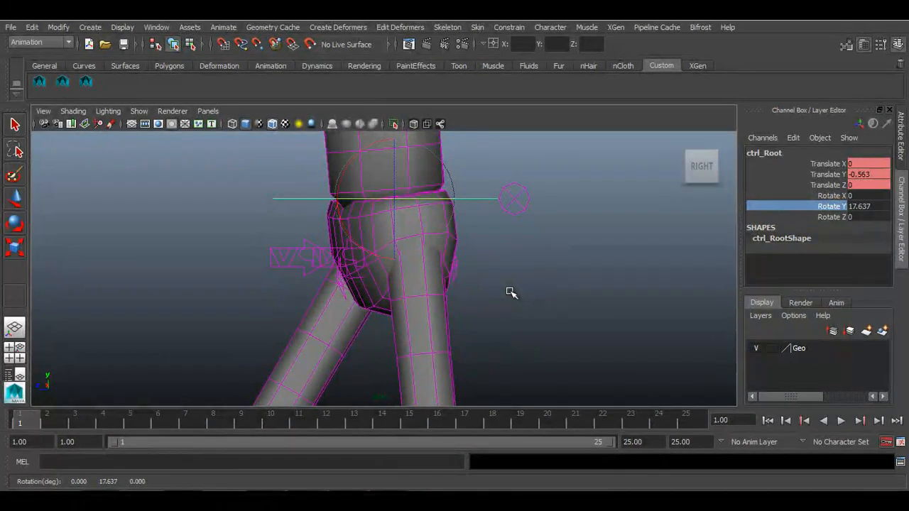
# Step: Key only ctrl_Root's Rotate Y channel at frame 1
pyautogui.rightClick(788, 206)
pyautogui.click(745, 209)
pyautogui.rightClick(756, 209)
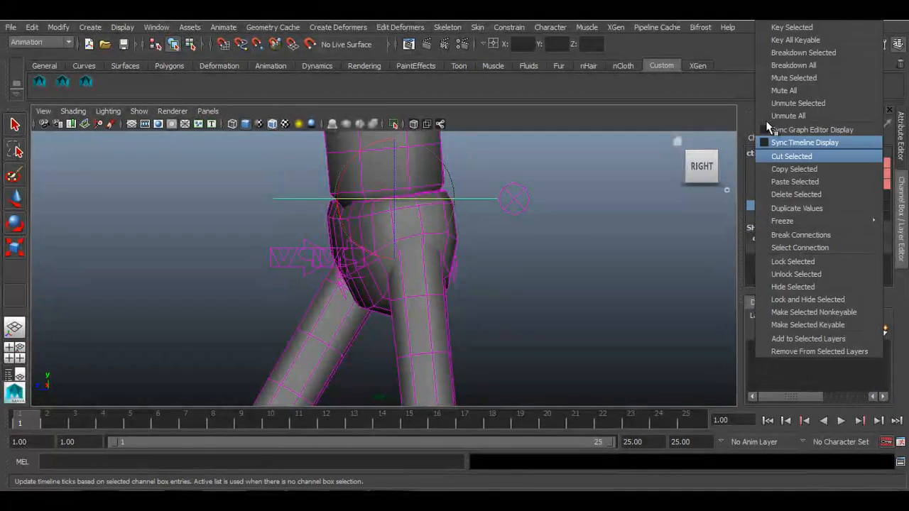
pyautogui.click(776, 28)
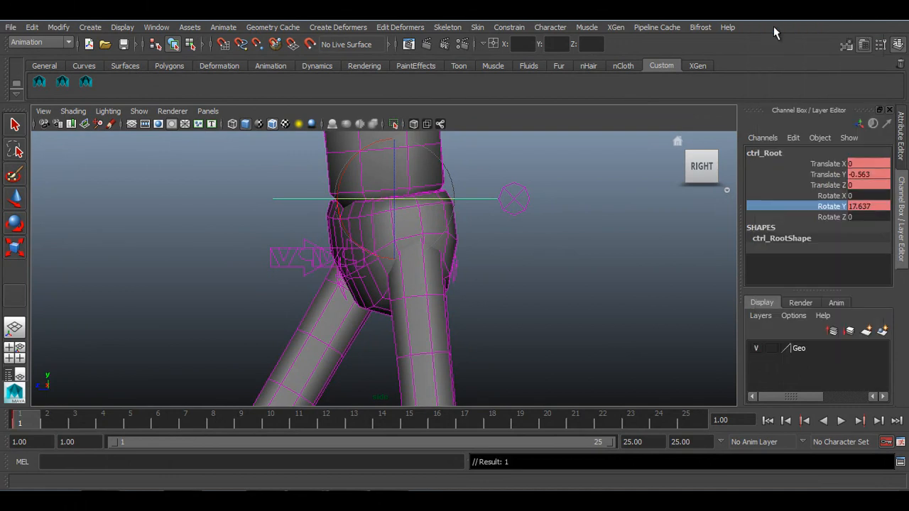
# Step: Copy ctrl_Root's Rotate Y key from frame 1 and paste it at frame 25
pyautogui.rightClick(24, 424)
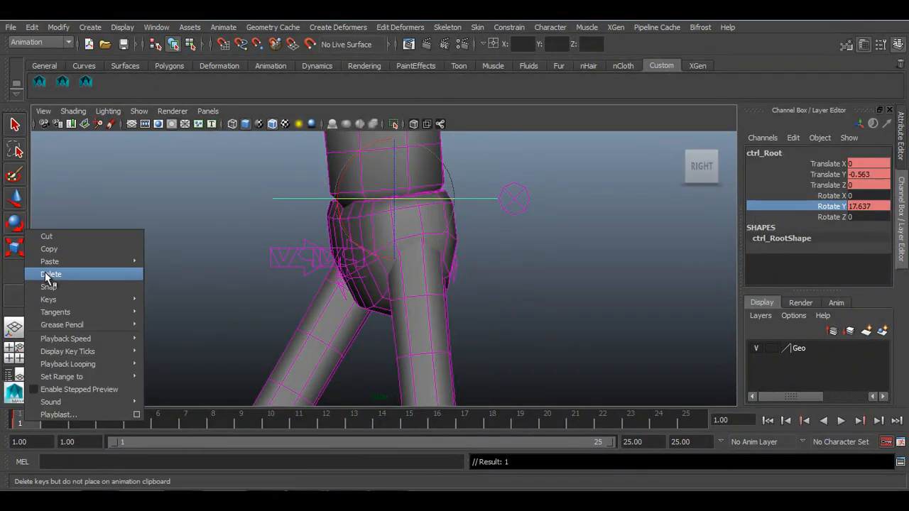
pyautogui.click(46, 246)
pyautogui.rightClick(685, 424)
pyautogui.moveTo(742, 265)
pyautogui.click(832, 264)
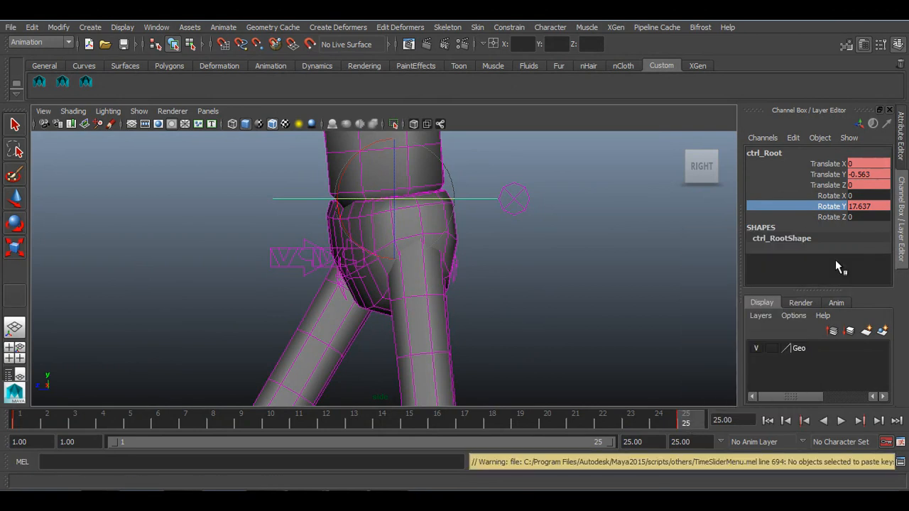
# Step: At frame 13, set ctrl_Root's Rotate Y to the opposite value, -17.637
pyautogui.click(349, 424)
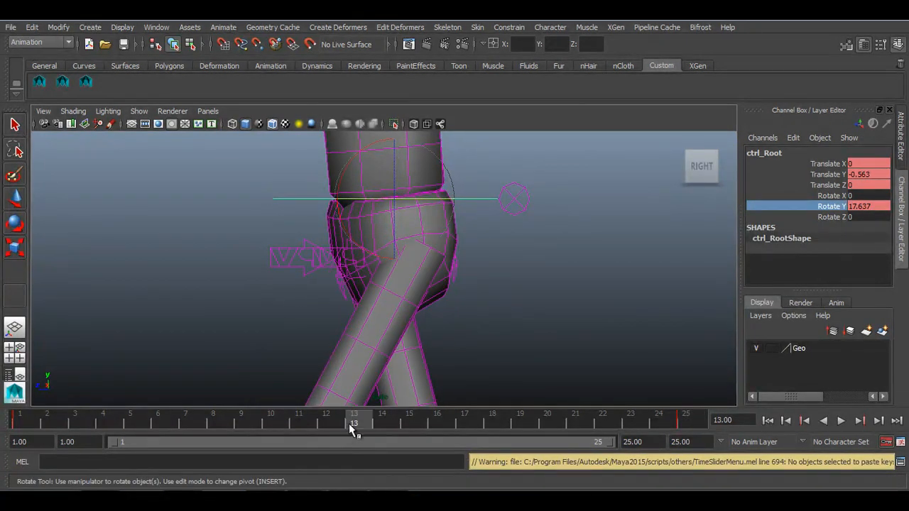
pyautogui.click(853, 206)
pyautogui.write('-')
pyautogui.press('Return')
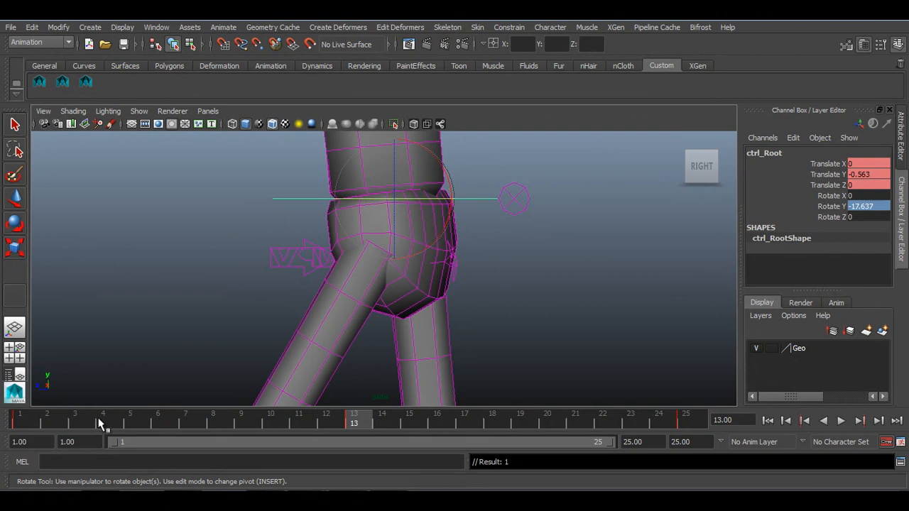
# Step: Play the walk cycle from frame 1 and check the hip rotation from the side and behind
pyautogui.click(22, 422)
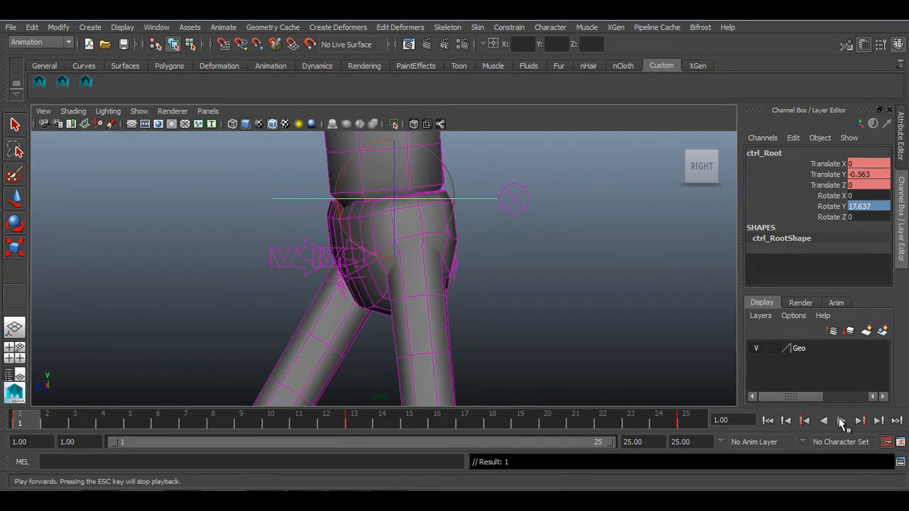
pyautogui.click(841, 421)
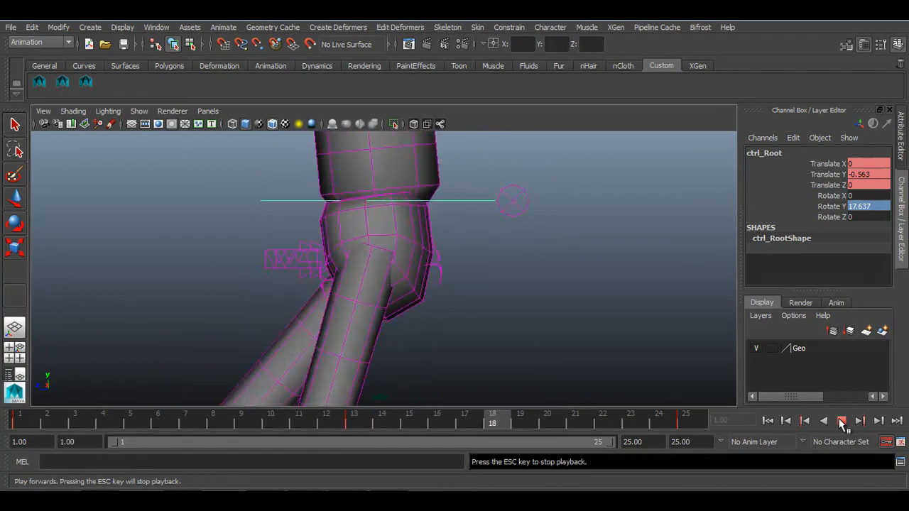
pyautogui.press('Escape')
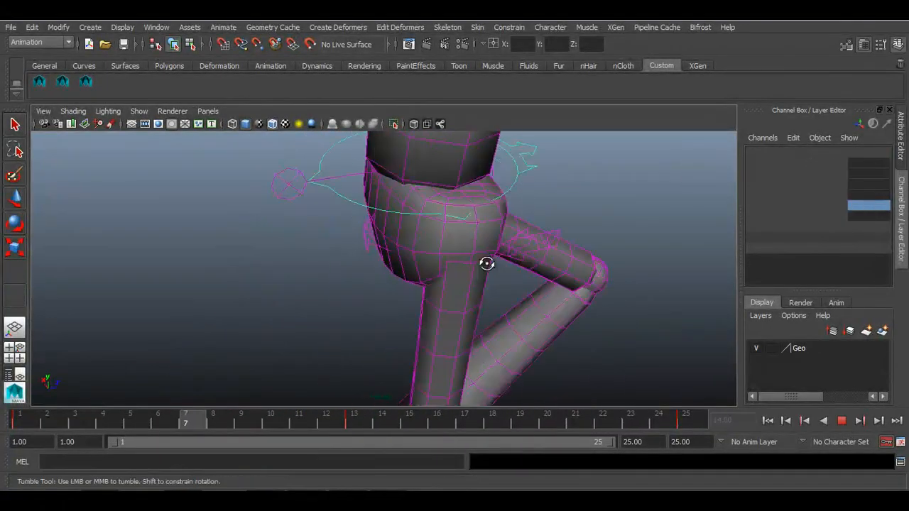
pyautogui.keyDown('alt'); pyautogui.moveTo(482, 261); pyautogui.dragTo(586, 268); pyautogui.keyUp('alt')
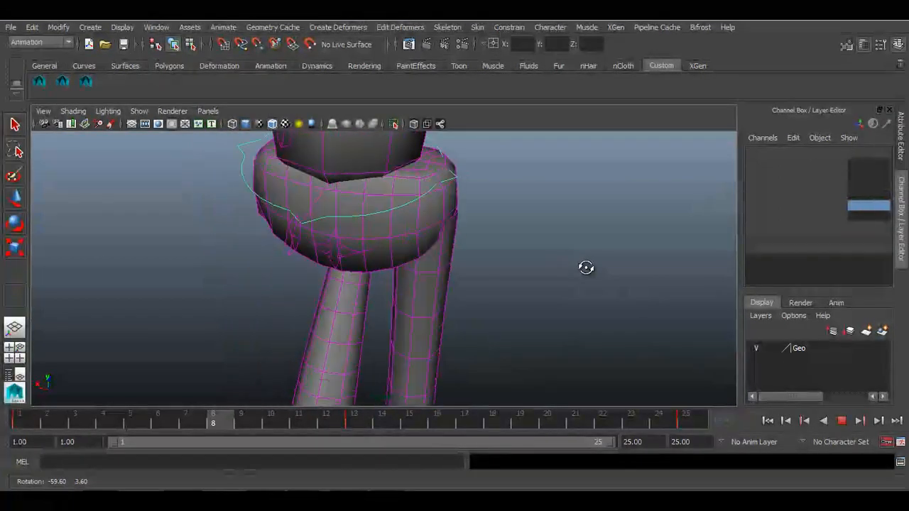
pyautogui.click(841, 420)
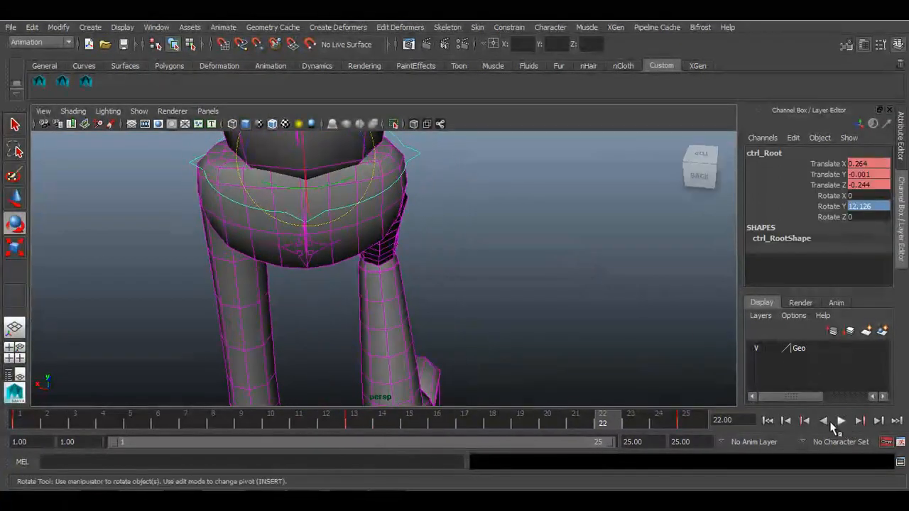
# Step: Return to frame 1, select ctrlFK_Cn_HipA, and delete the keys on its Rotate X, Y and Z channels
pyautogui.click(768, 420)
pyautogui.keyDown('alt'); pyautogui.moveTo(604, 313); pyautogui.dragTo(601, 306); pyautogui.keyUp('alt')
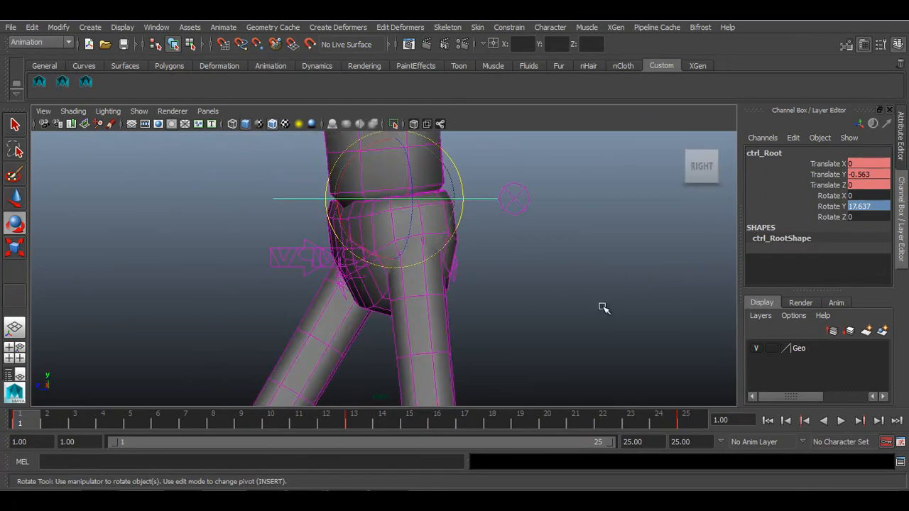
pyautogui.click(342, 278)
pyautogui.keyDown('alt'); pyautogui.moveTo(453, 304); pyautogui.dragTo(477, 331); pyautogui.keyUp('alt')
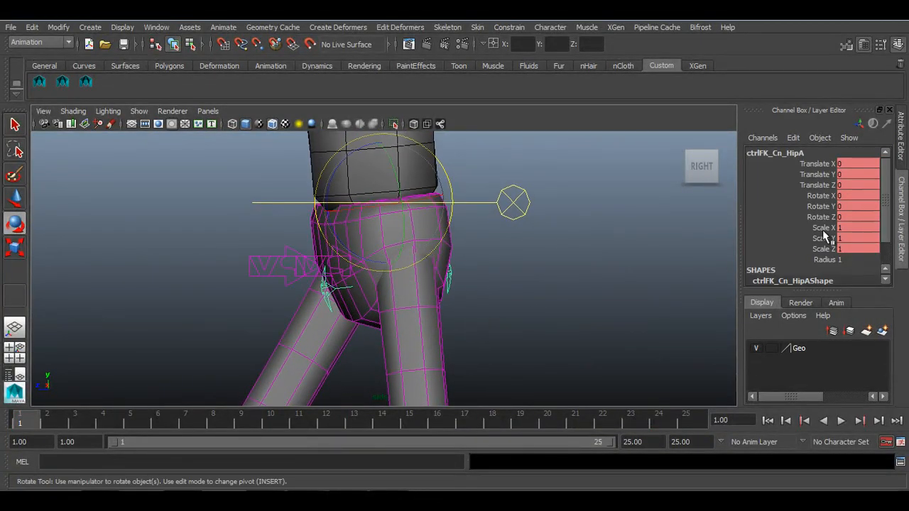
pyautogui.moveTo(821, 197); pyautogui.dragTo(821, 216)
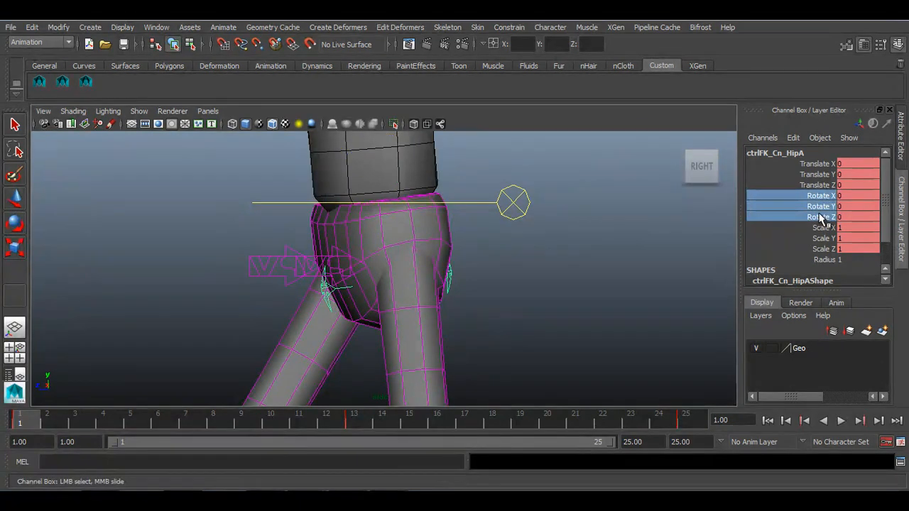
pyautogui.rightClick(820, 217)
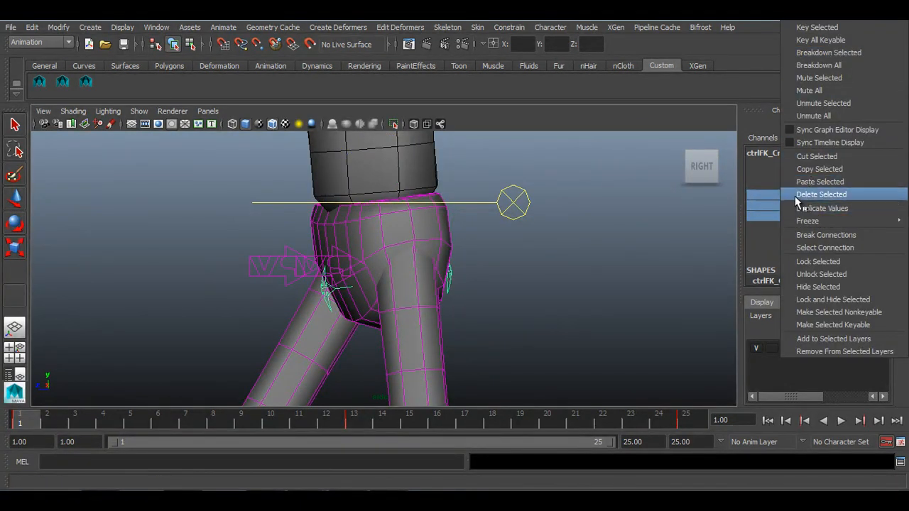
pyautogui.click(796, 201)
# Step: Rotate ctrlFK_Cn_HipA about X to -6.873 and key only Rotate X at frame 1
pyautogui.click(796, 206)
pyautogui.moveTo(573, 259)
pyautogui.mouseDown(button='middle')
pyautogui.moveTo(526, 264)
pyautogui.moveTo(558, 257)
pyautogui.mouseUp(button='middle')
pyautogui.hotkey('ctrl', 'z')
pyautogui.click(817, 196)
pyautogui.hotkey('ctrl', 'z')
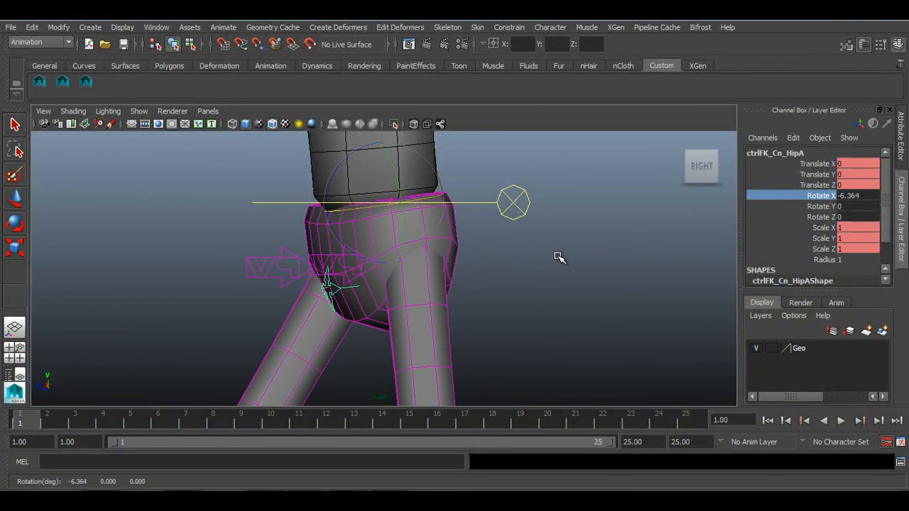
pyautogui.rightClick(789, 204)
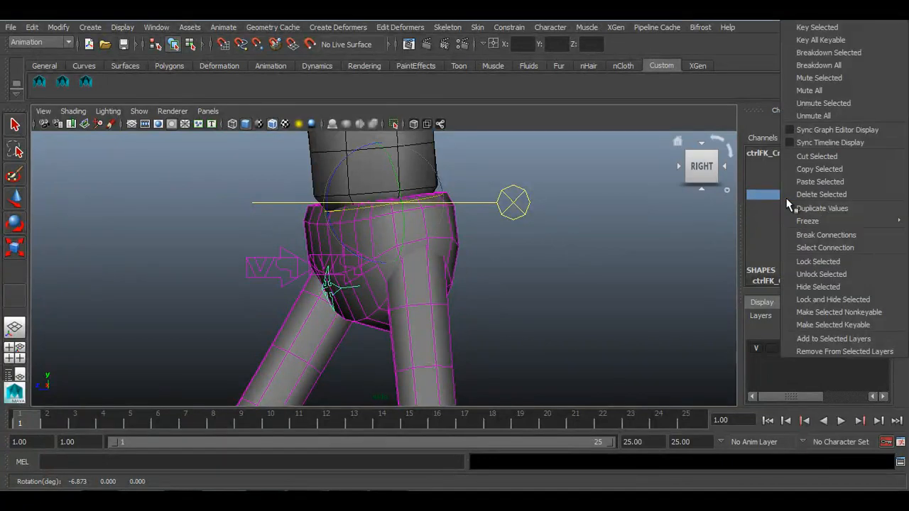
pyautogui.click(817, 27)
# Step: Copy ctrlFK_Cn_HipA's Rotate X key from frame 1 and paste it at frame 25
pyautogui.rightClick(21, 428)
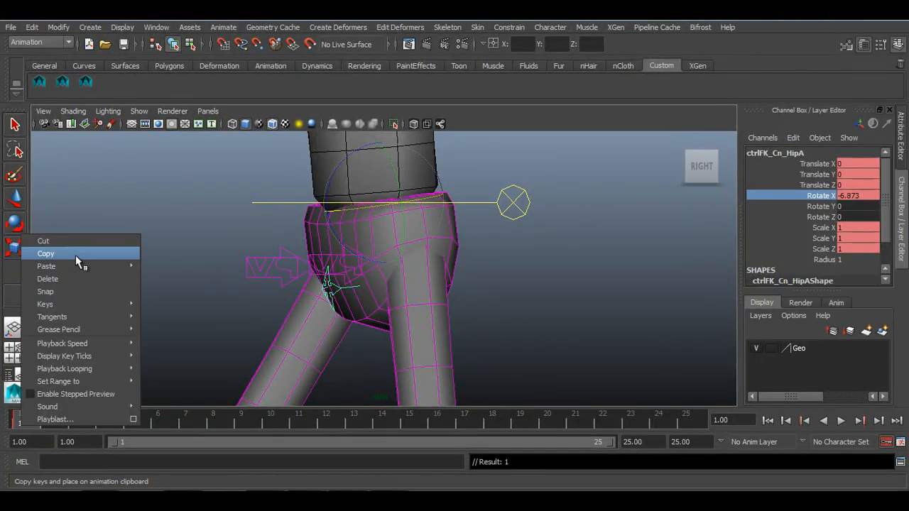
pyautogui.click(77, 254)
pyautogui.click(683, 421)
pyautogui.rightClick(682, 421)
pyautogui.moveTo(781, 258)
pyautogui.click(824, 264)
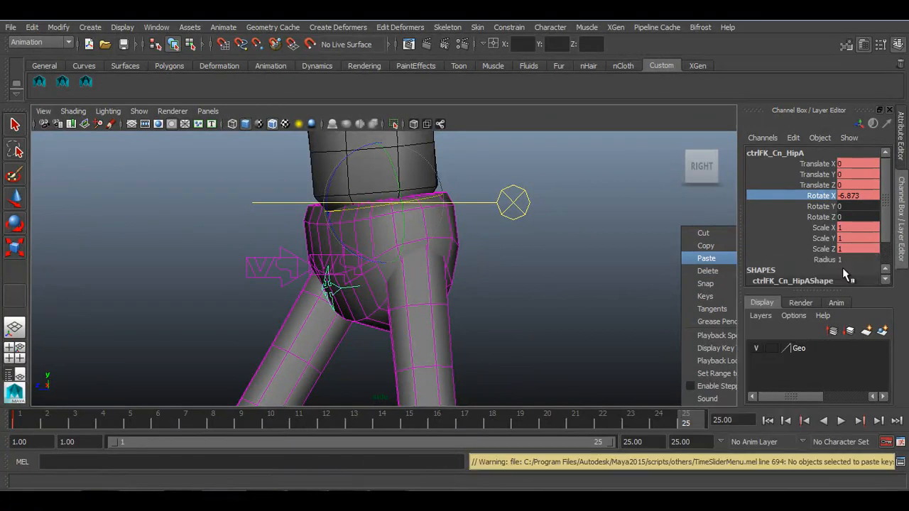
# Step: At frame 13, set ctrlFK_Cn_HipA's Rotate X to 6.873 and play back the walk cycle
pyautogui.click(364, 423)
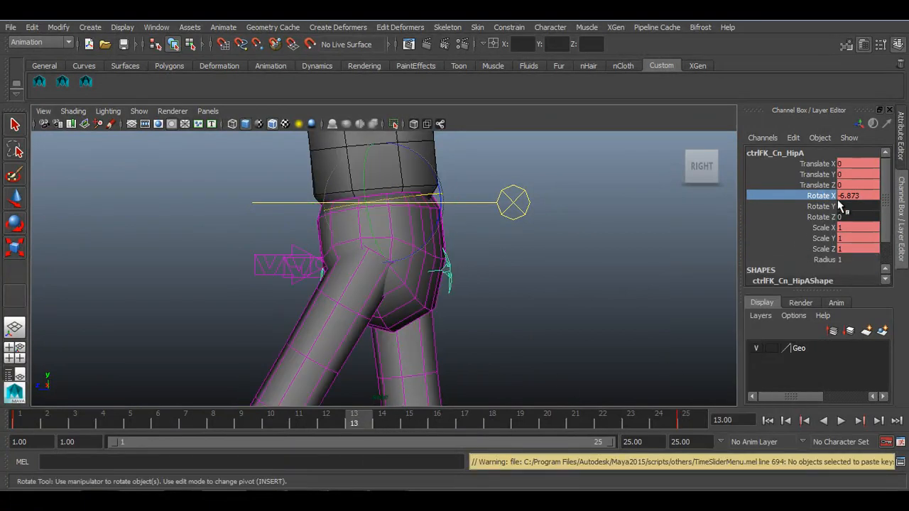
pyautogui.doubleClick(844, 199)
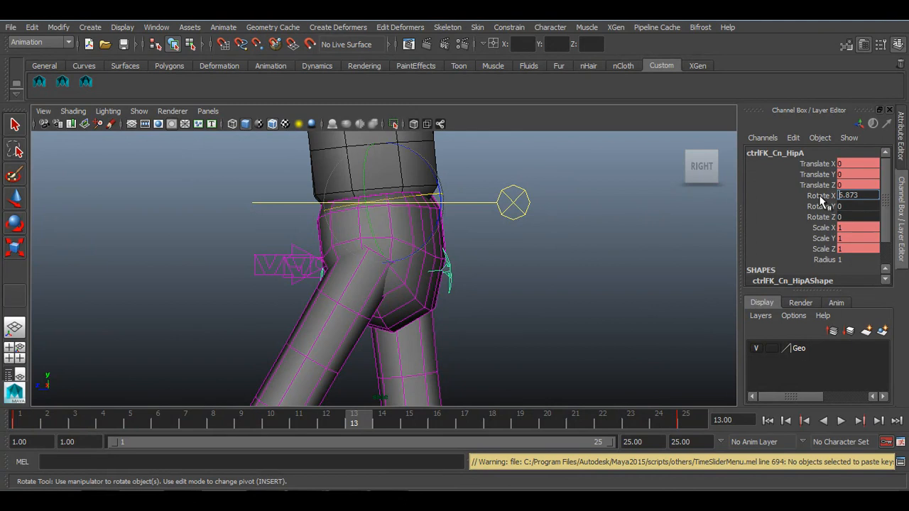
pyautogui.write('6.873')
pyautogui.press('Return')
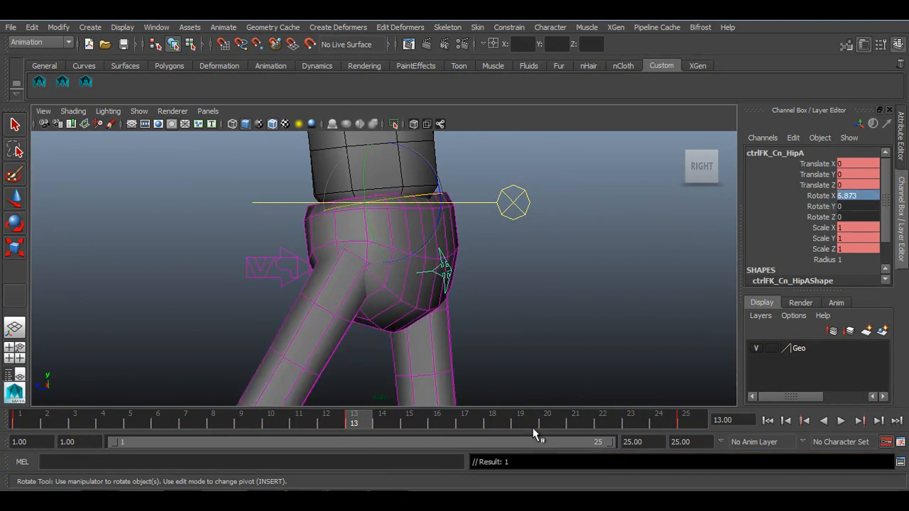
pyautogui.click(841, 421)
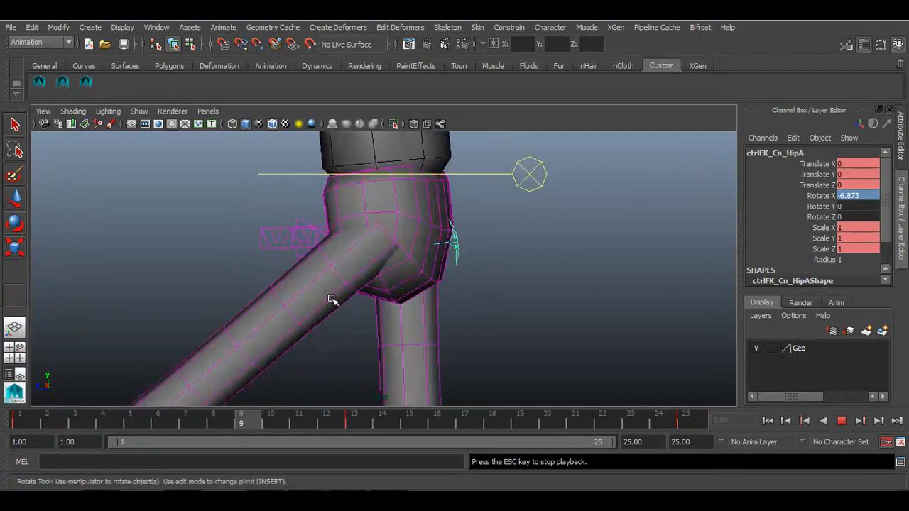
# Step: Stop the walk cycle playback, return to frame 1 and examine the hip controls from the front
pyautogui.scroll(-5, 414, 299)
pyautogui.press('Escape')
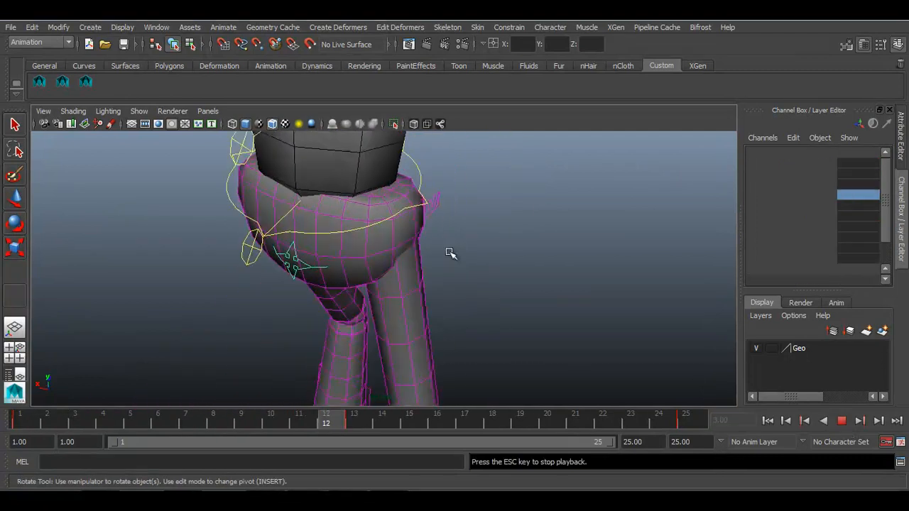
pyautogui.keyDown('alt'); pyautogui.moveTo(451, 253); pyautogui.dragTo(474, 244); pyautogui.keyUp('alt')
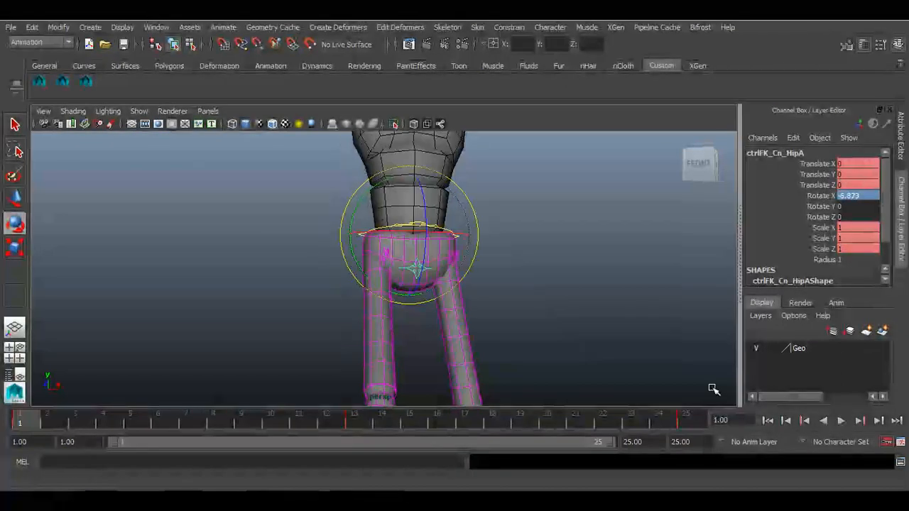
pyautogui.keyDown('alt'); pyautogui.moveTo(596, 320); pyautogui.dragTo(568, 337, button='right'); pyautogui.keyUp('alt')
pyautogui.keyDown('alt'); pyautogui.moveTo(373, 325); pyautogui.dragTo(470, 323, button='right'); pyautogui.keyUp('alt')
pyautogui.click(512, 329)
pyautogui.click(414, 274)
pyautogui.keyDown('alt'); pyautogui.moveTo(471, 339); pyautogui.dragTo(444, 290, button='middle'); pyautogui.keyUp('alt')
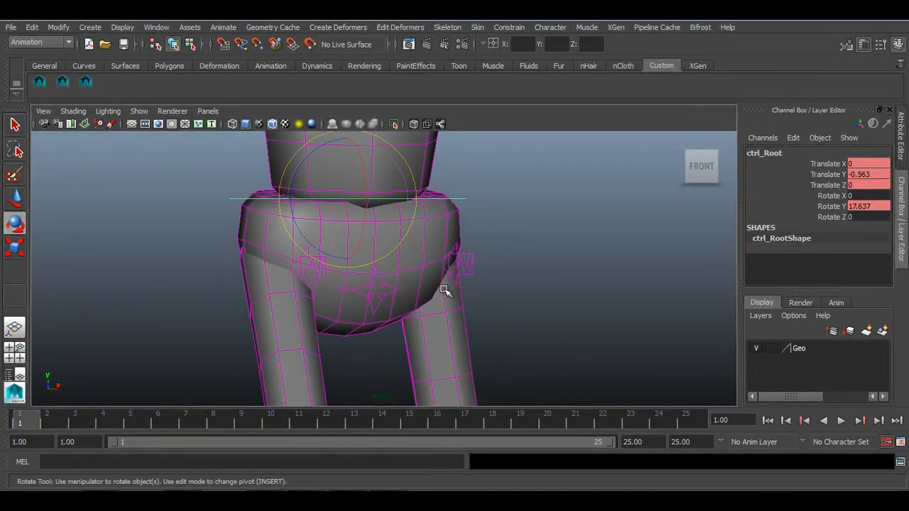
pyautogui.keyDown('alt'); pyautogui.moveTo(445, 290); pyautogui.dragTo(453, 295, button='right'); pyautogui.keyUp('alt')
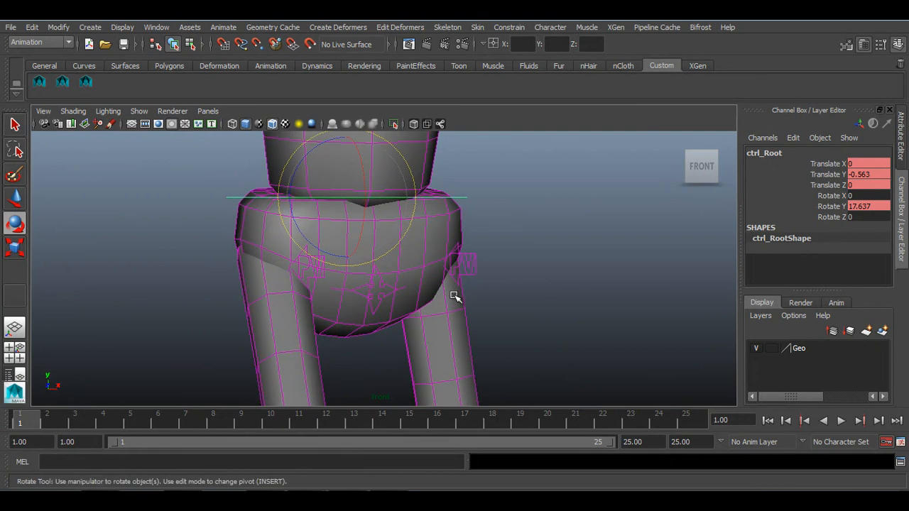
pyautogui.keyDown('alt'); pyautogui.moveTo(455, 297); pyautogui.dragTo(456, 305, button='middle'); pyautogui.keyUp('alt')
# Step: Try rotating ctrlFK_Cn_HipA about Y at frame 1, then undo the rotation
pyautogui.click(392, 298)
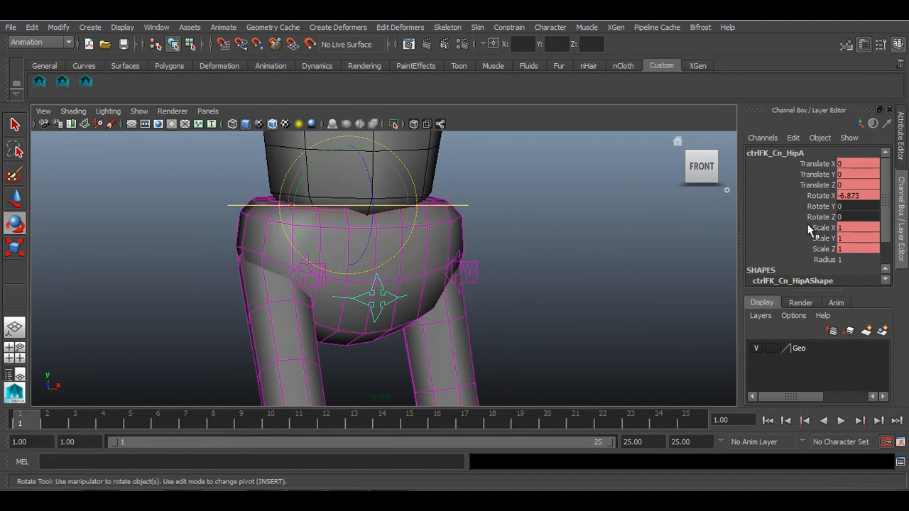
pyautogui.click(817, 206)
pyautogui.moveTo(668, 241)
pyautogui.mouseDown(button='middle')
pyautogui.moveTo(653, 248)
pyautogui.moveTo(689, 243)
pyautogui.moveTo(637, 260)
pyautogui.moveTo(664, 257)
pyautogui.mouseUp(button='middle')
pyautogui.hotkey('ctrl', 'z')
pyautogui.hotkey('ctrl', 'z')
pyautogui.hotkey('ctrl', 'z')
pyautogui.hotkey('ctrl', 'z')
pyautogui.scroll(-3, 544, 296)
pyautogui.scroll(3, 497, 304)
pyautogui.keyDown('alt'); pyautogui.moveTo(491, 253); pyautogui.dragTo(503, 284, button='middle'); pyautogui.keyUp('alt')
pyautogui.scroll(2, 501, 257)
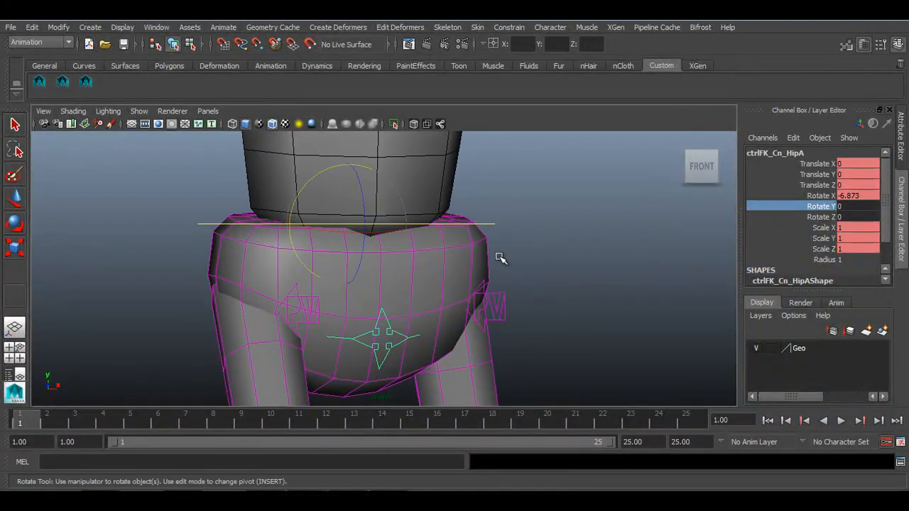
# Step: Select ctrl_Root and try rotating it about X at frame 1, then undo the rotation
pyautogui.click(493, 224)
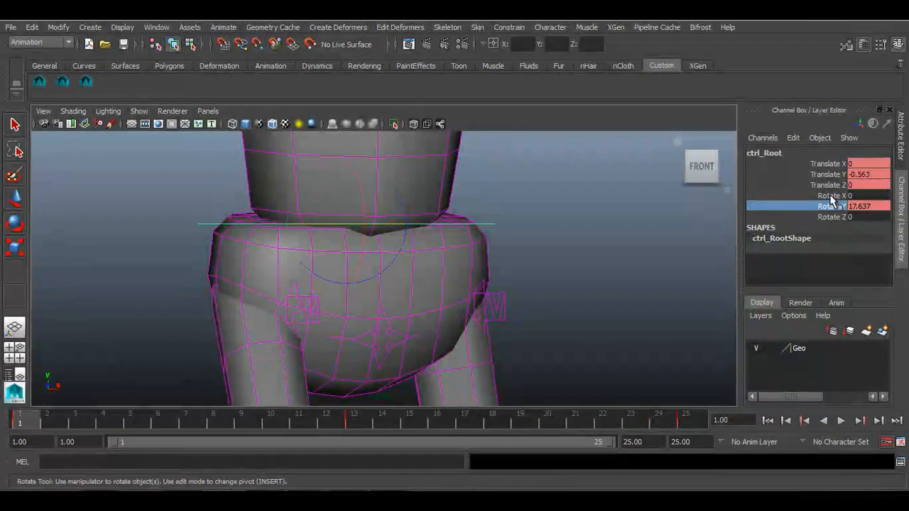
pyautogui.click(826, 196)
pyautogui.moveTo(572, 287); pyautogui.dragTo(540, 305, button='middle')
pyautogui.hotkey('ctrl', 'z')
# Step: Rotate ctrl_Root about Z to -7.627 at frame 1 and key only its Rotate Z channel
pyautogui.click(829, 217)
pyautogui.hotkey('ctrl', 'z')
pyautogui.scroll(-5, 597, 287)
pyautogui.keyDown('alt'); pyautogui.moveTo(539, 305); pyautogui.dragTo(551, 373, button='right'); pyautogui.keyUp('alt')
pyautogui.keyDown('alt'); pyautogui.moveTo(419, 308); pyautogui.dragTo(421, 326, button='middle'); pyautogui.keyUp('alt')
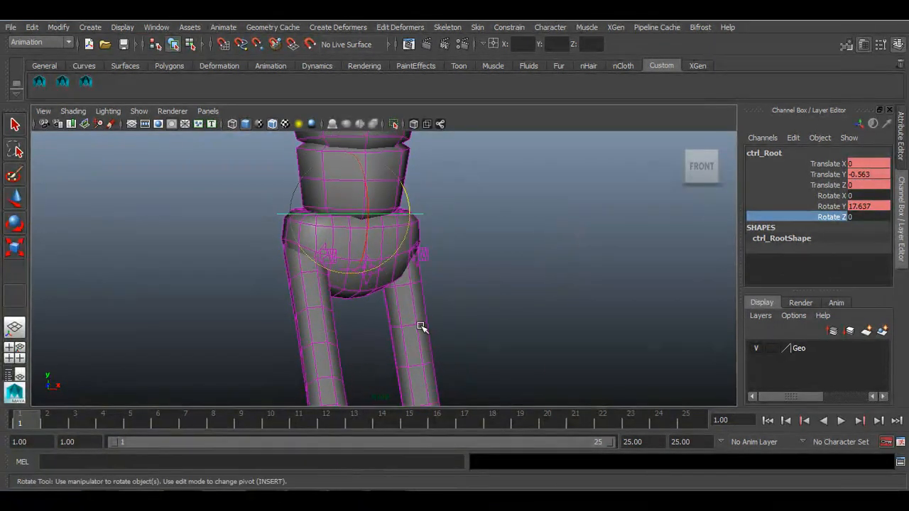
pyautogui.keyDown('alt'); pyautogui.moveTo(423, 282); pyautogui.dragTo(497, 333, button='right'); pyautogui.keyUp('alt')
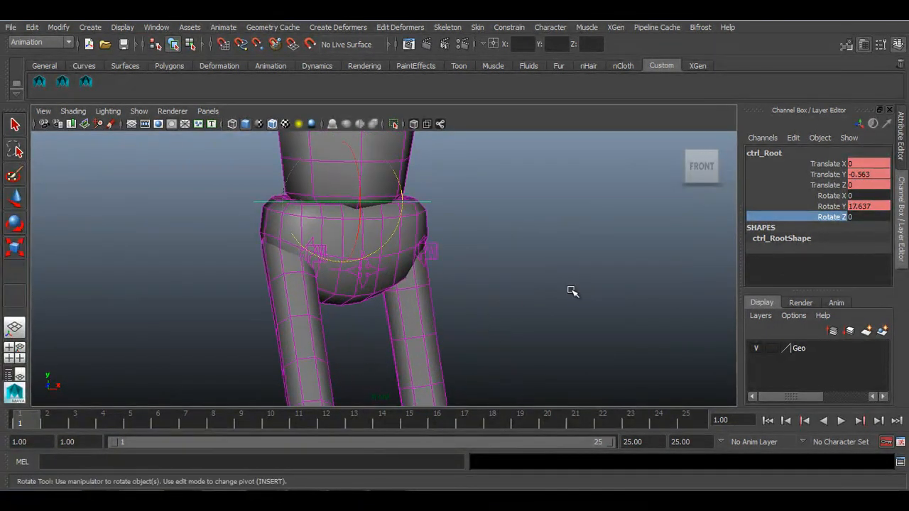
pyautogui.moveTo(571, 290); pyautogui.dragTo(556, 301, button='middle')
pyautogui.hotkey('ctrl', 'z')
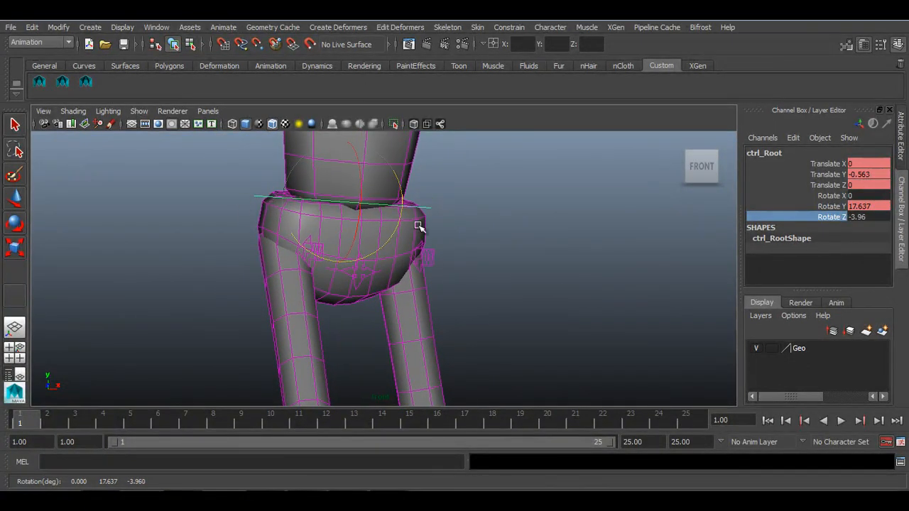
pyautogui.moveTo(528, 253); pyautogui.dragTo(522, 257, button='middle')
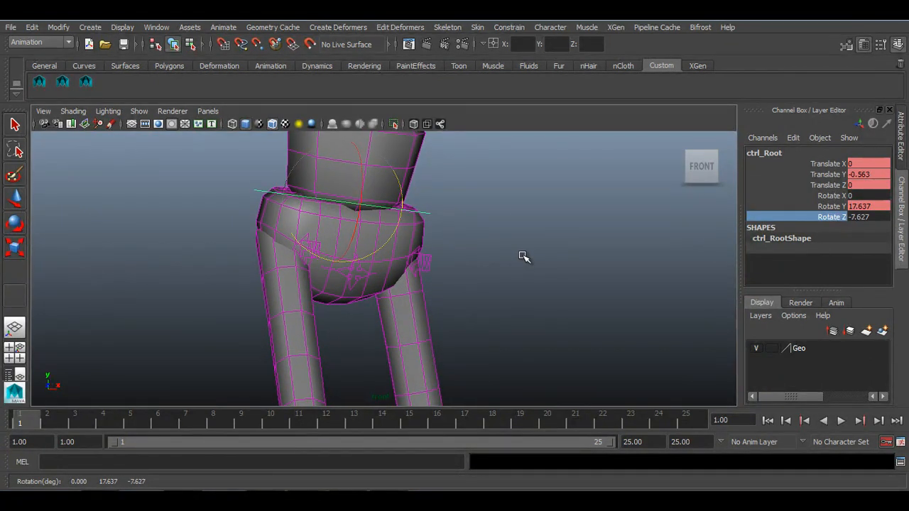
pyautogui.moveTo(842, 224); pyautogui.dragTo(849, 27, button='right')
# Step: Copy ctrl_Root's key from frame 1 and paste it at frame 25
pyautogui.moveTo(19, 425); pyautogui.dragTo(86, 251, button='right')
pyautogui.click(686, 423)
pyautogui.moveTo(686, 423); pyautogui.dragTo(832, 273, button='right')
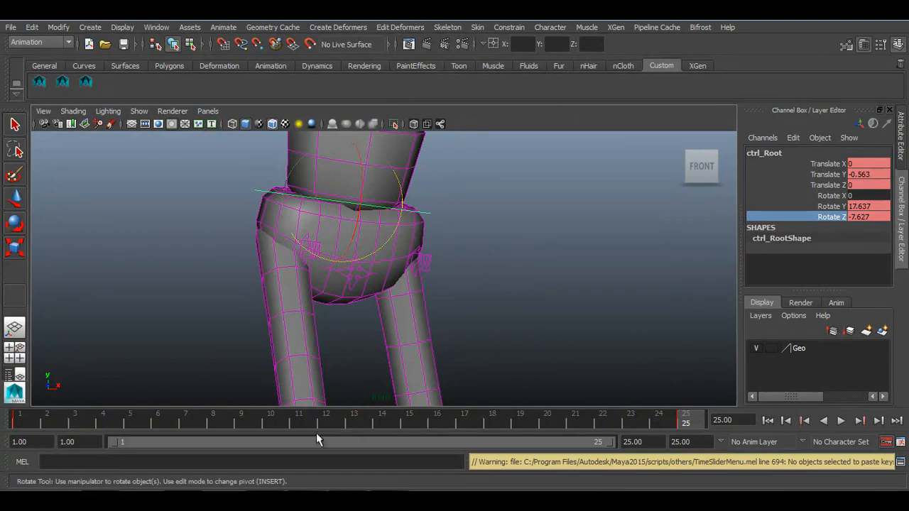
# Step: Set ctrl_Root's Rotate Z to 7.627 at frame 13 and play back the walk cycle
pyautogui.click(352, 419)
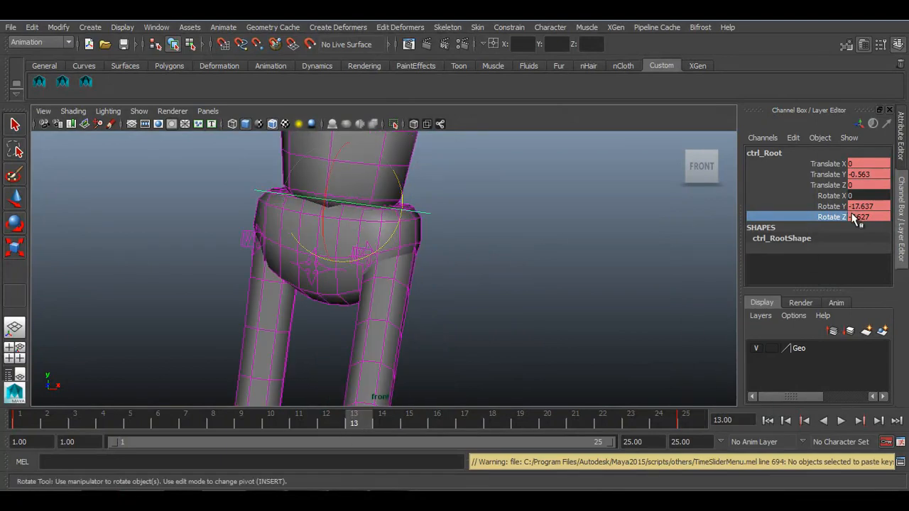
pyautogui.doubleClick(854, 216)
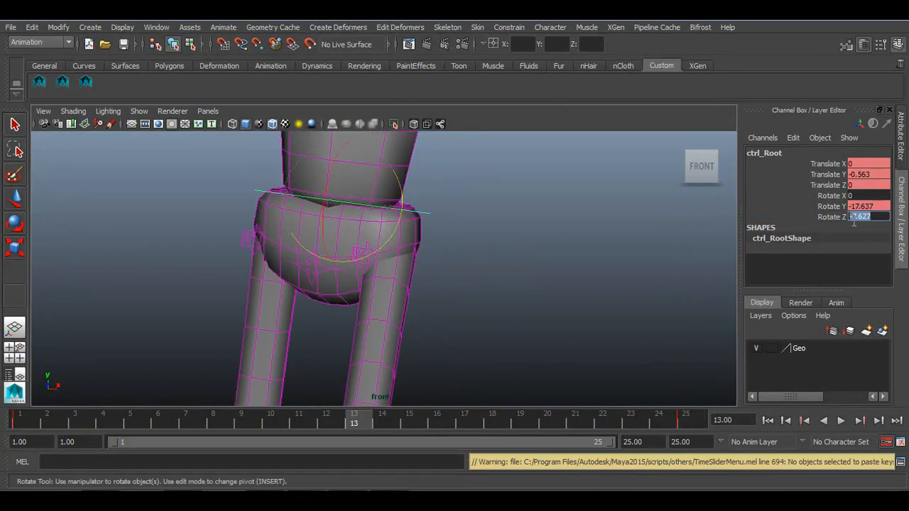
pyautogui.press('Return')
pyautogui.click(842, 422)
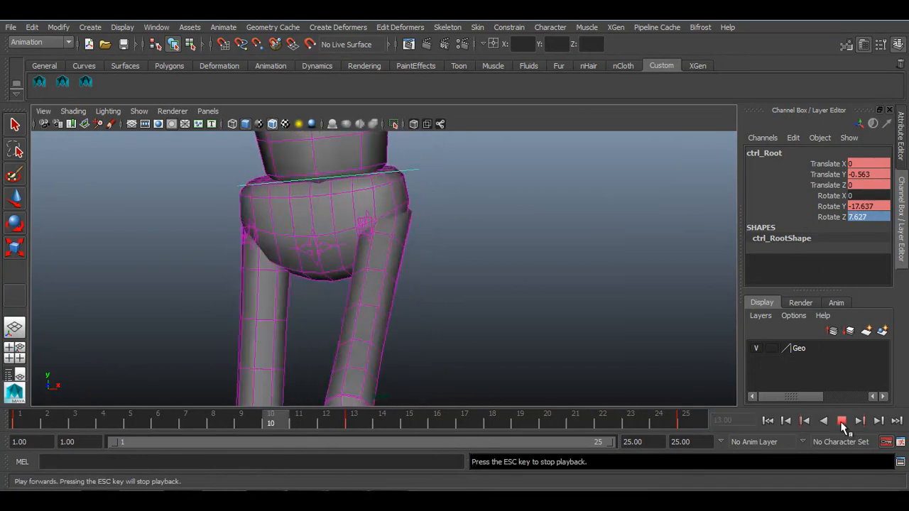
pyautogui.click(842, 421)
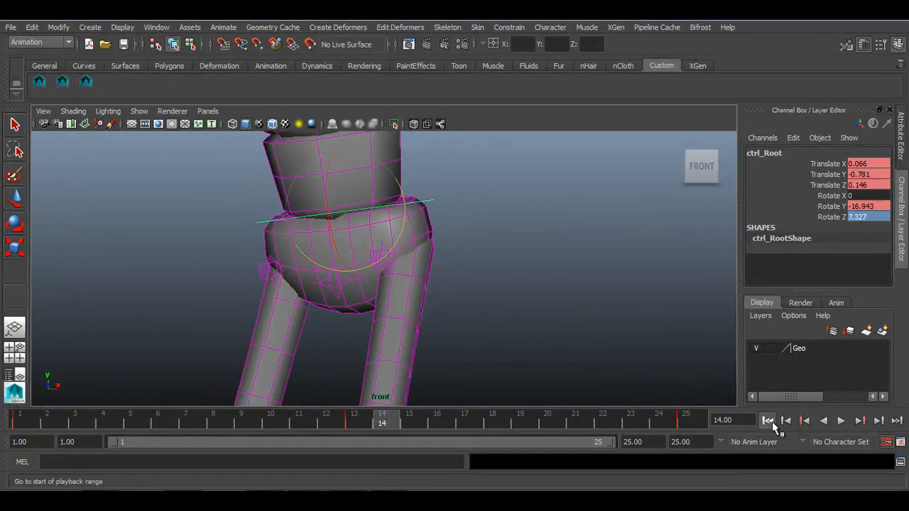
# Step: Return to frame 1, select ctrlFK_Cn_HipA and key only its Rotate Y channel at 0
pyautogui.click(768, 420)
pyautogui.click(440, 283)
pyautogui.click(358, 272)
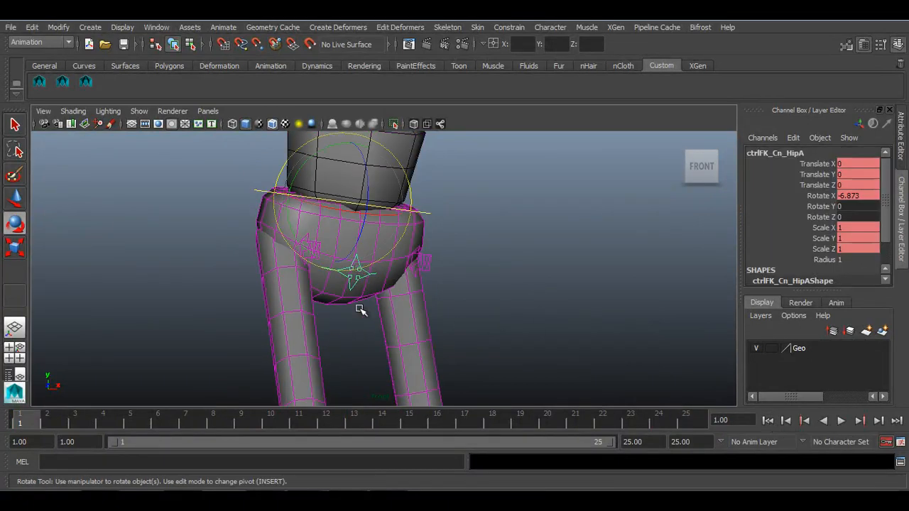
pyautogui.click(820, 208)
pyautogui.moveTo(557, 278)
pyautogui.mouseDown(button='middle')
pyautogui.moveTo(571, 280)
pyautogui.moveTo(560, 282)
pyautogui.mouseUp(button='middle')
pyautogui.hotkey('ctrl', 'z')
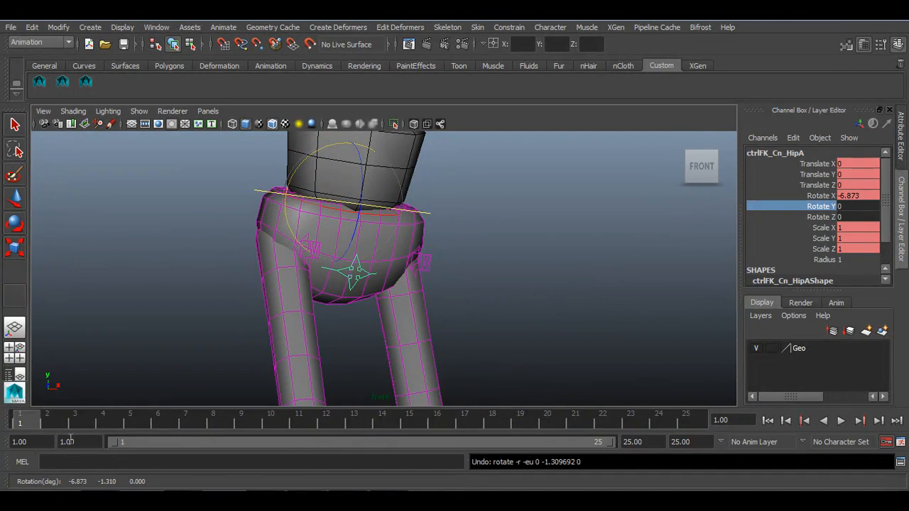
pyautogui.rightClick(793, 206)
pyautogui.click(811, 26)
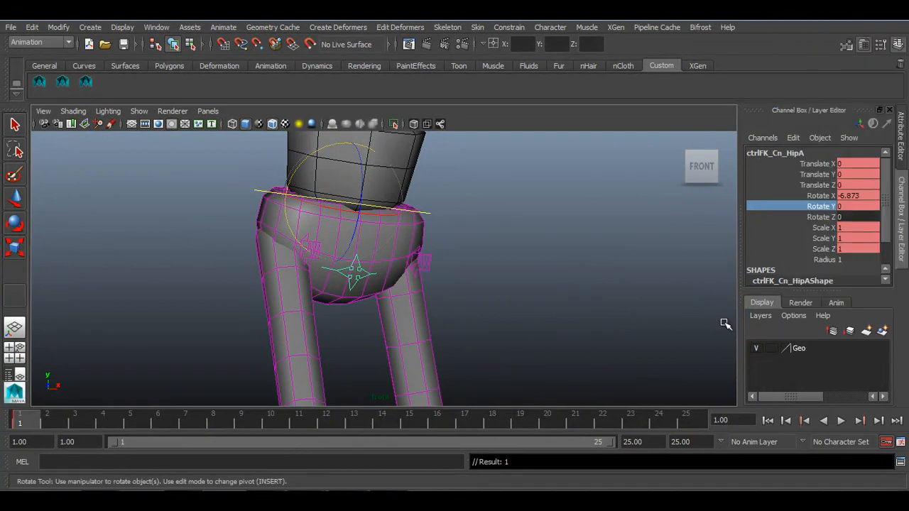
# Step: Key ctrlFK_Cn_HipA's Rotate Y at 0 on frames 25 and 13
pyautogui.rightClick(834, 210)
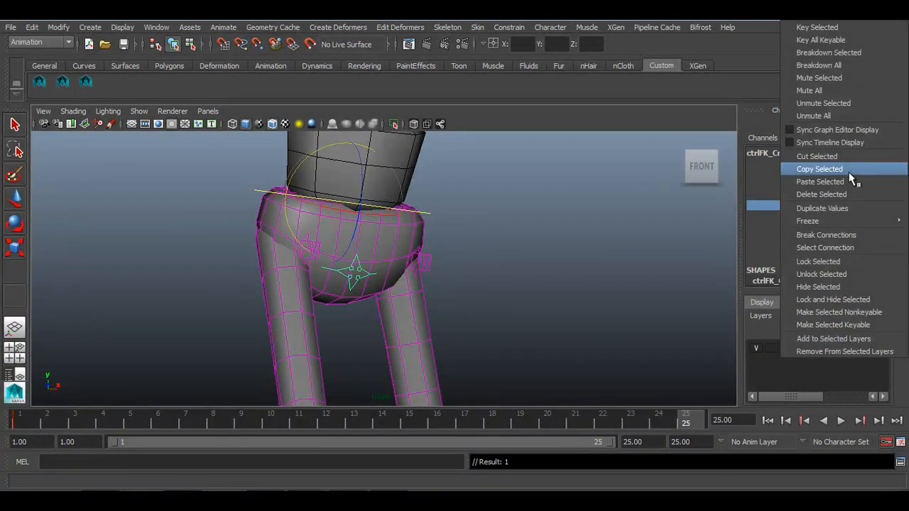
pyautogui.click(831, 27)
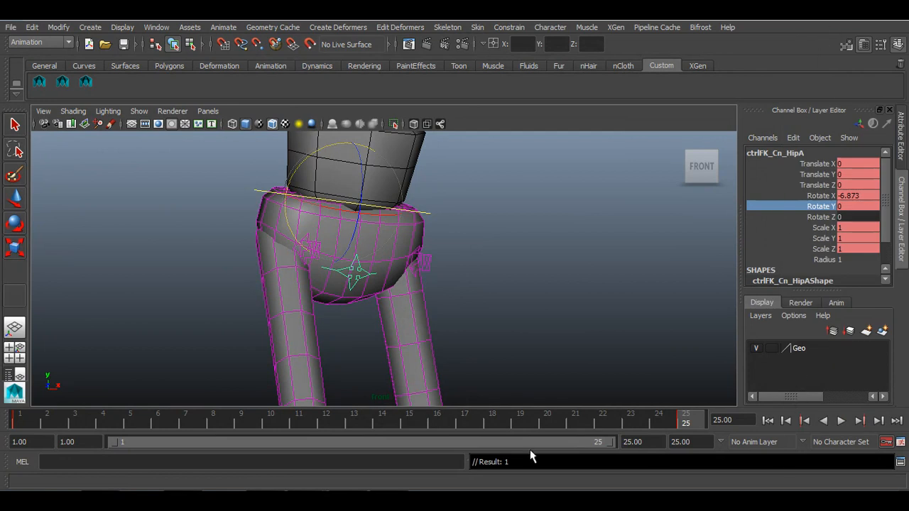
pyautogui.click(346, 424)
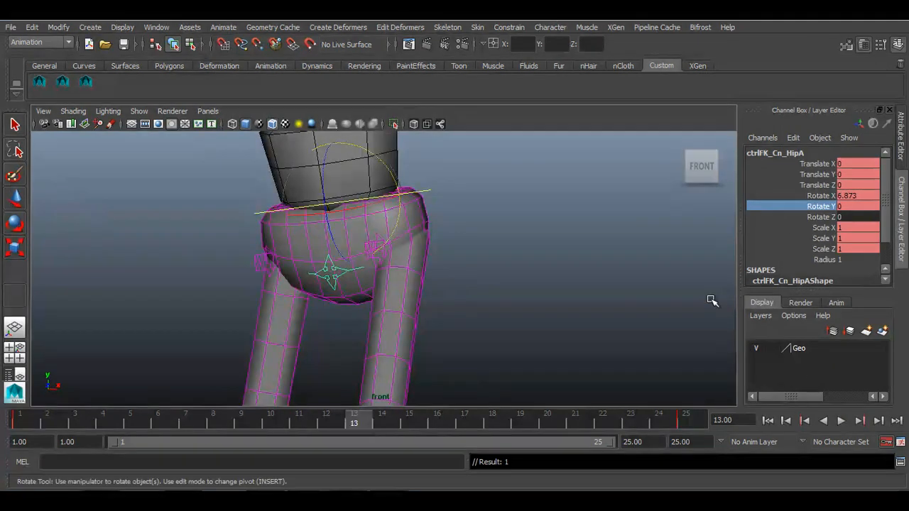
pyautogui.rightClick(828, 207)
# Step: Rotate ctrlFK_Cn_HipA about Y in the negative direction at frame 7, and set its Rotate Y to -6.533 at frame 10
pyautogui.click(17, 423)
pyautogui.moveTo(22, 420); pyautogui.dragTo(186, 419)
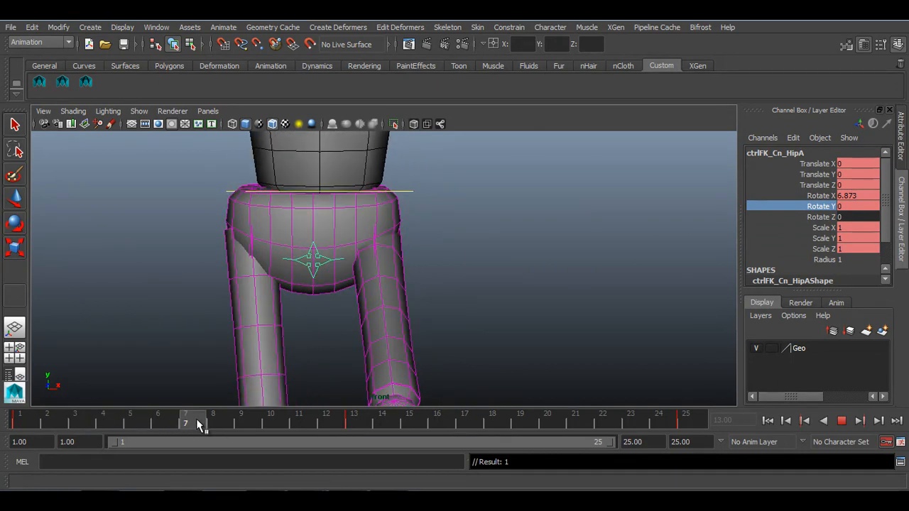
pyautogui.moveTo(197, 422); pyautogui.dragTo(197, 422)
pyautogui.press('e')
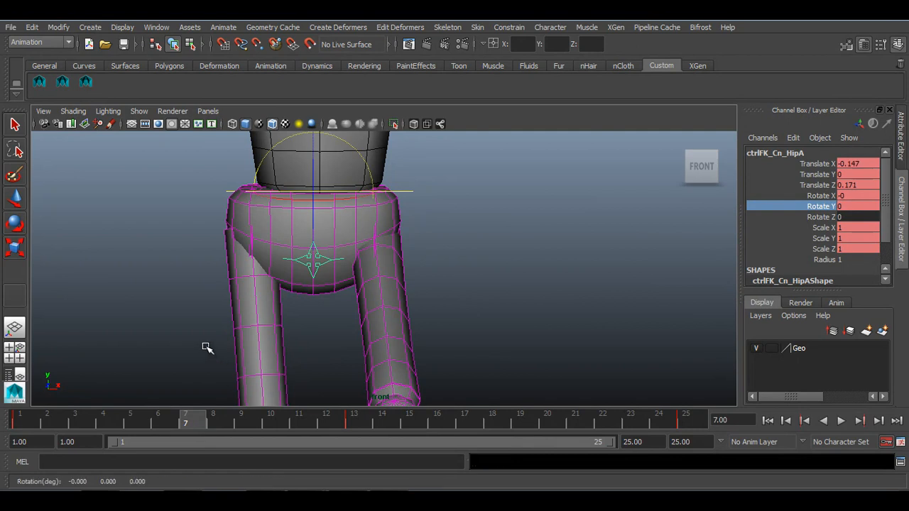
pyautogui.moveTo(206, 347); pyautogui.dragTo(211, 349, button='middle')
pyautogui.moveTo(206, 423); pyautogui.dragTo(266, 426)
pyautogui.moveTo(258, 374); pyautogui.dragTo(262, 375, button='middle')
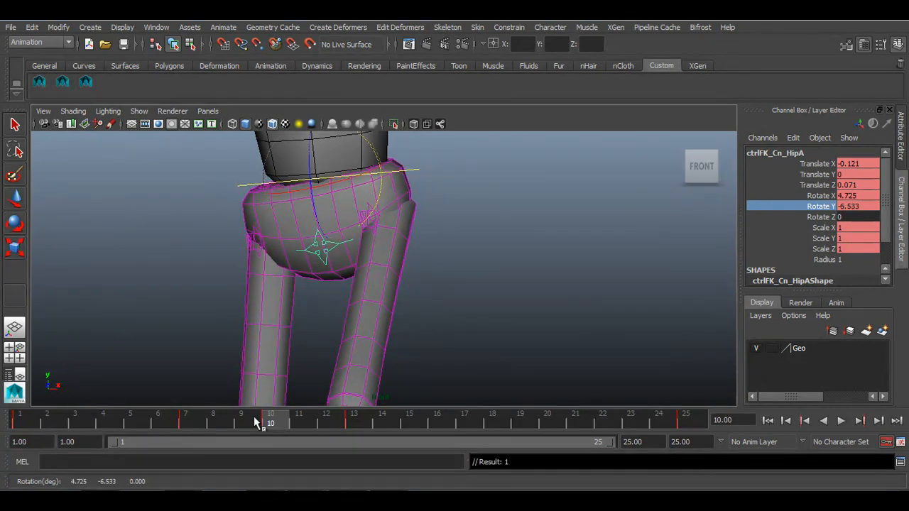
# Step: Play back the cycle and adjust ctrlFK_Cn_HipA's Rotate Y to -5.925 at frame 7
pyautogui.hotkey('alt', 'v')
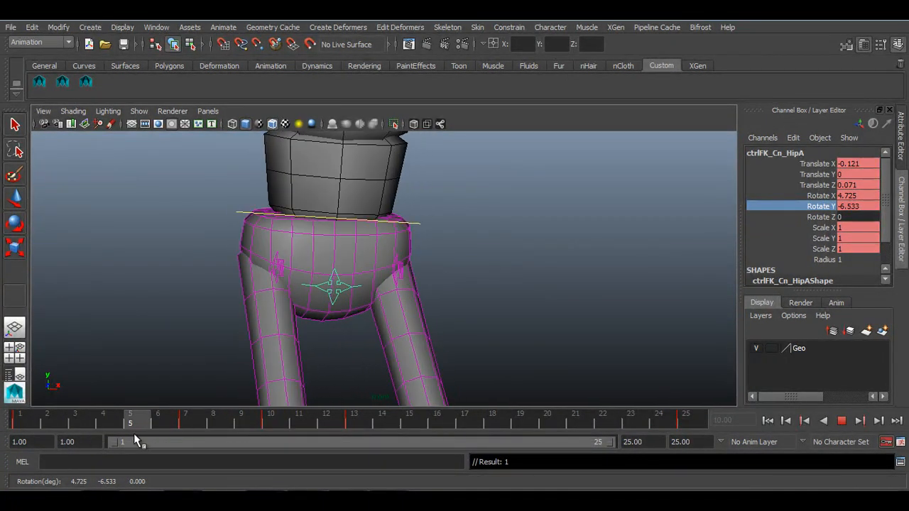
pyautogui.hotkey('alt', 'v')
pyautogui.moveTo(214, 372); pyautogui.dragTo(219, 374, button='middle')
pyautogui.hotkey('alt', 'v')
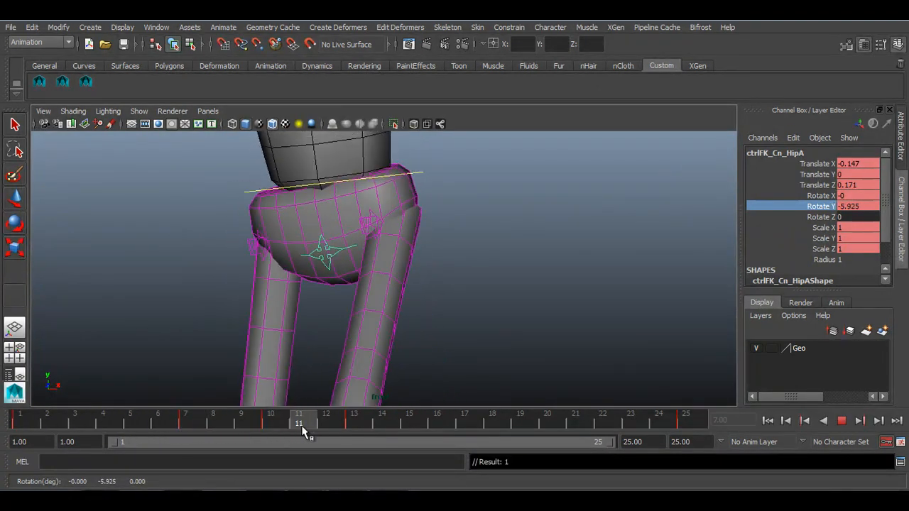
# Step: Set ctrlFK_Cn_HipA's Rotate Y to 3.409 at frame 19 and 4.888 at frame 22
pyautogui.moveTo(376, 438); pyautogui.dragTo(519, 431)
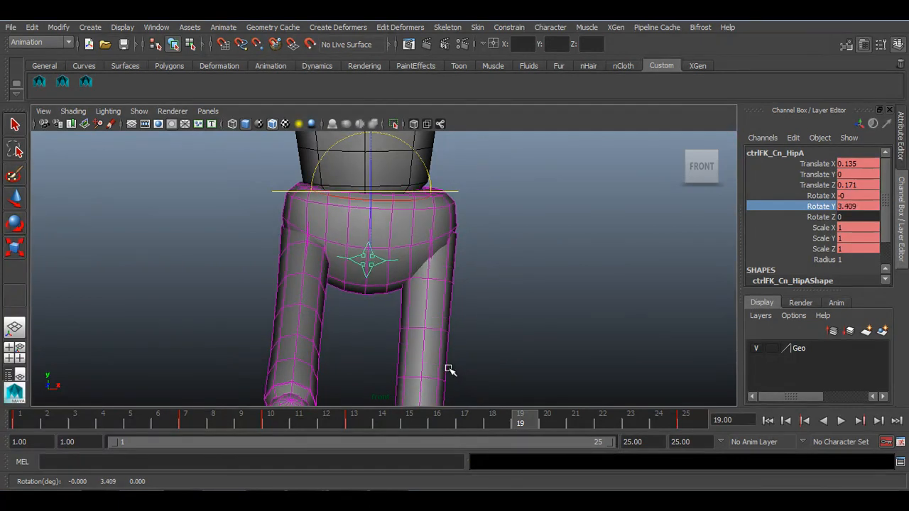
pyautogui.moveTo(325, 421); pyautogui.dragTo(602, 426)
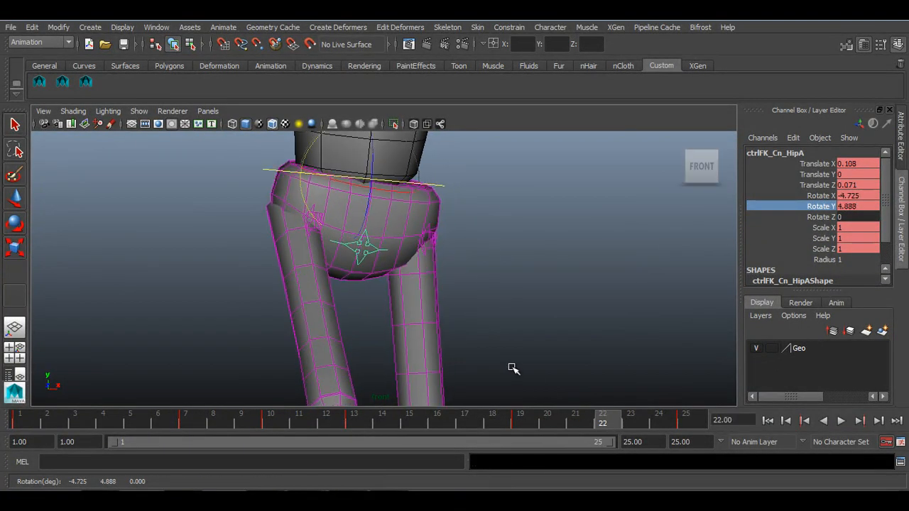
pyautogui.hotkey('alt', 'v')
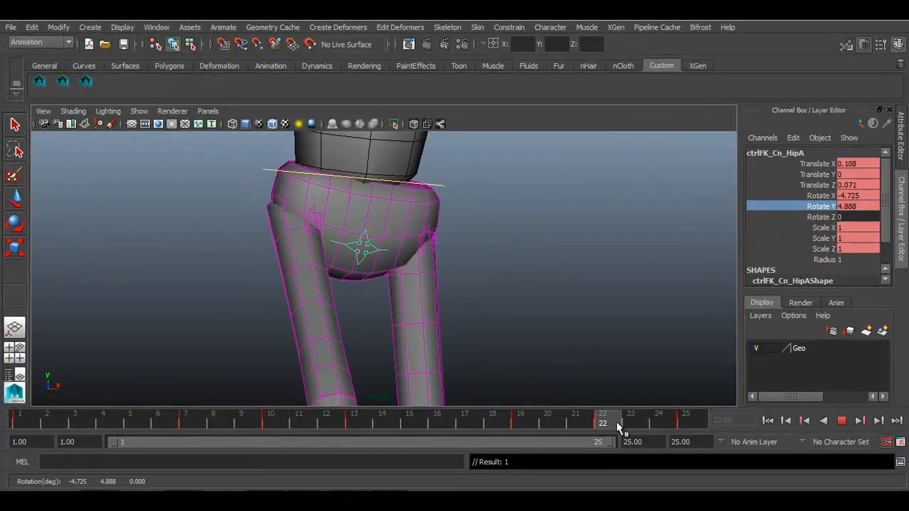
# Step: Play the walk cycle from frame 1 and examine the hip motion from the front and back
pyautogui.click(19, 420)
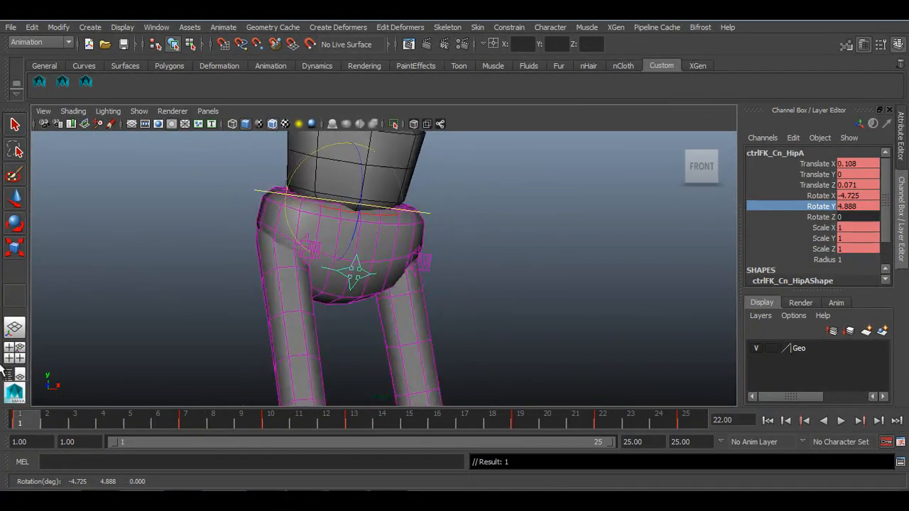
pyautogui.click(842, 421)
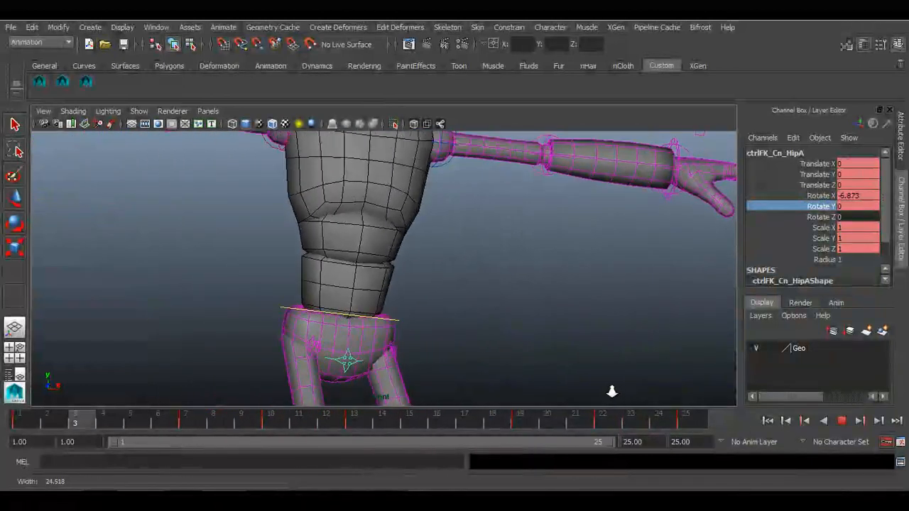
pyautogui.keyDown('alt'); pyautogui.moveTo(574, 276); pyautogui.dragTo(285, 313); pyautogui.keyUp('alt')
pyautogui.keyDown('alt'); pyautogui.moveTo(285, 313); pyautogui.dragTo(528, 381, button='right'); pyautogui.keyUp('alt')
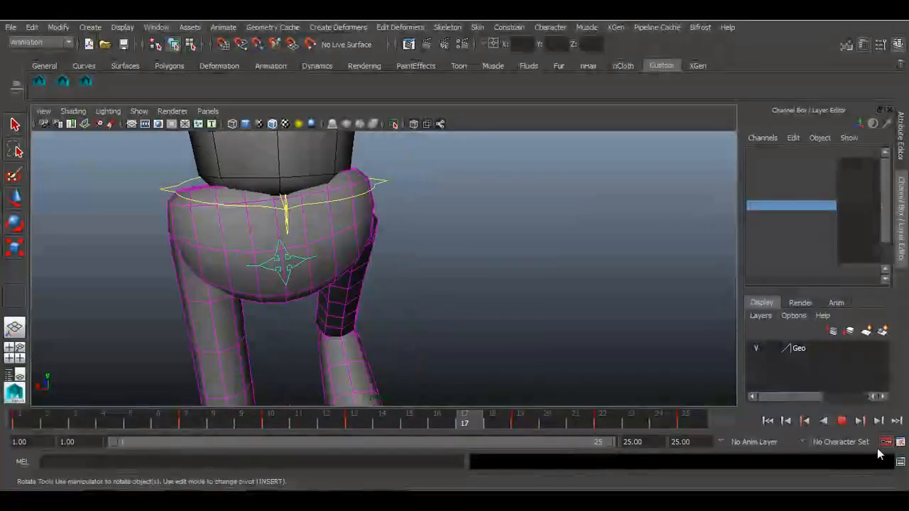
pyautogui.click(843, 421)
# Step: Split the view into two stacked panes and show the Graph Editor in the lower pane
pyautogui.click(769, 422)
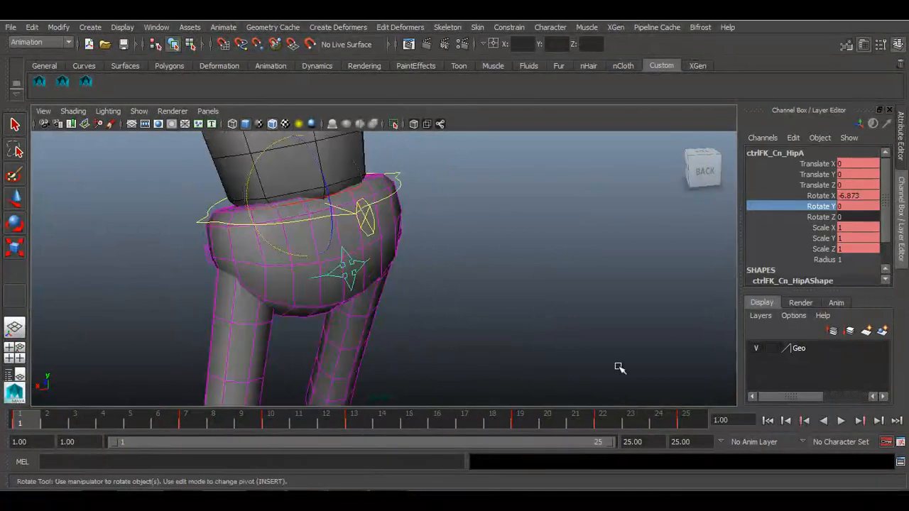
pyautogui.keyDown('alt'); pyautogui.moveTo(619, 367); pyautogui.dragTo(529, 286); pyautogui.keyUp('alt')
pyautogui.keyDown('alt'); pyautogui.moveTo(530, 287); pyautogui.dragTo(414, 254, button='right'); pyautogui.keyUp('alt')
pyautogui.click(412, 252)
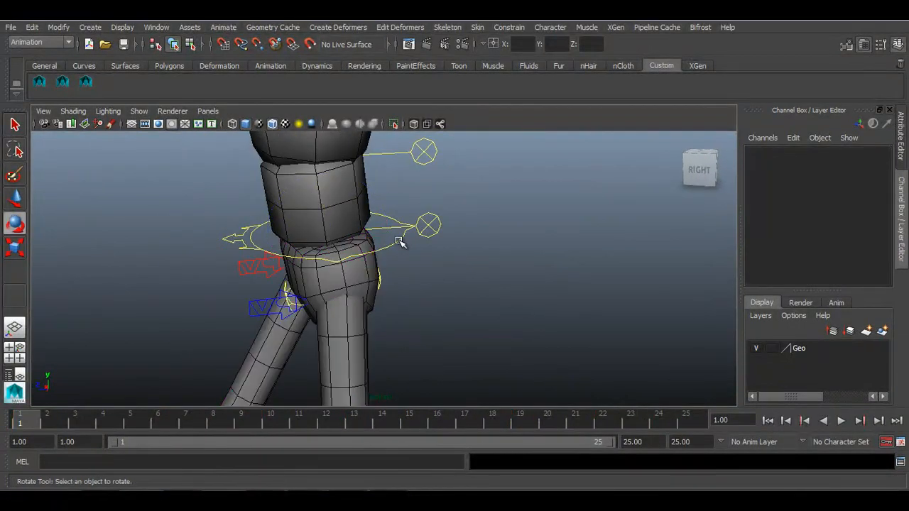
pyautogui.click(208, 111)
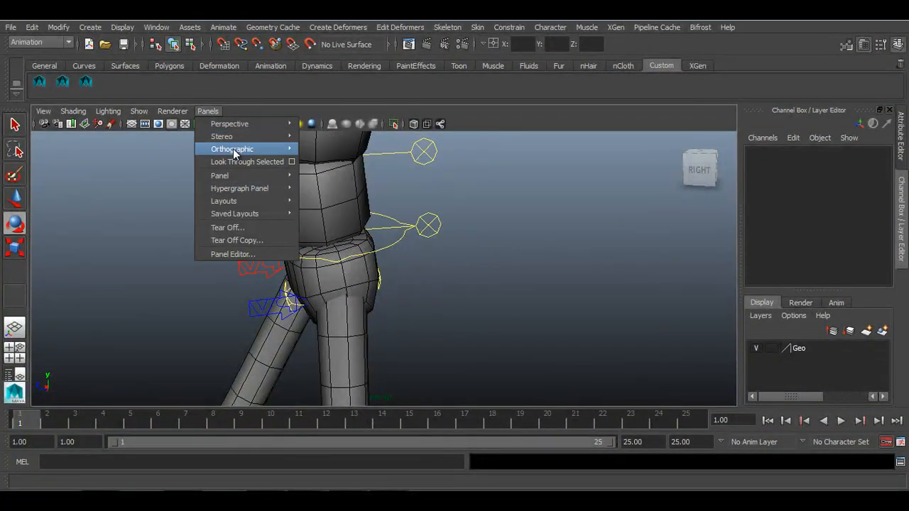
pyautogui.moveTo(232, 202)
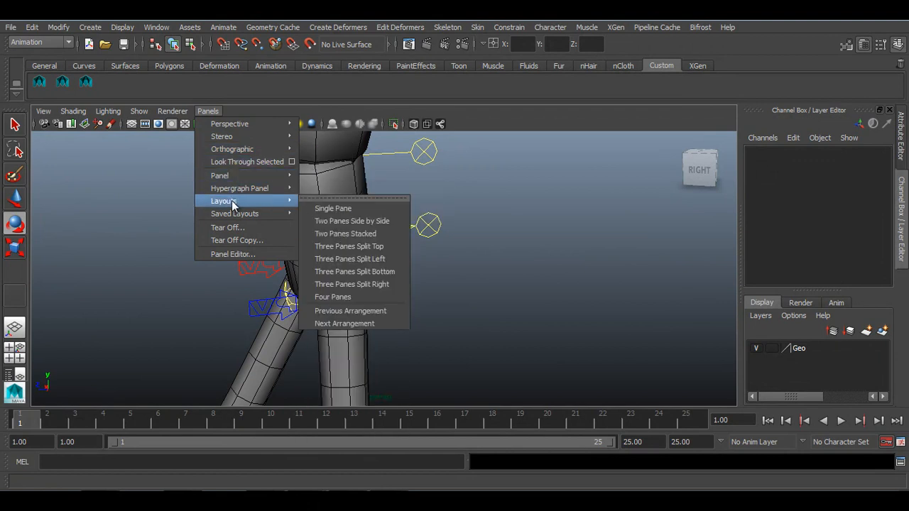
pyautogui.click(348, 233)
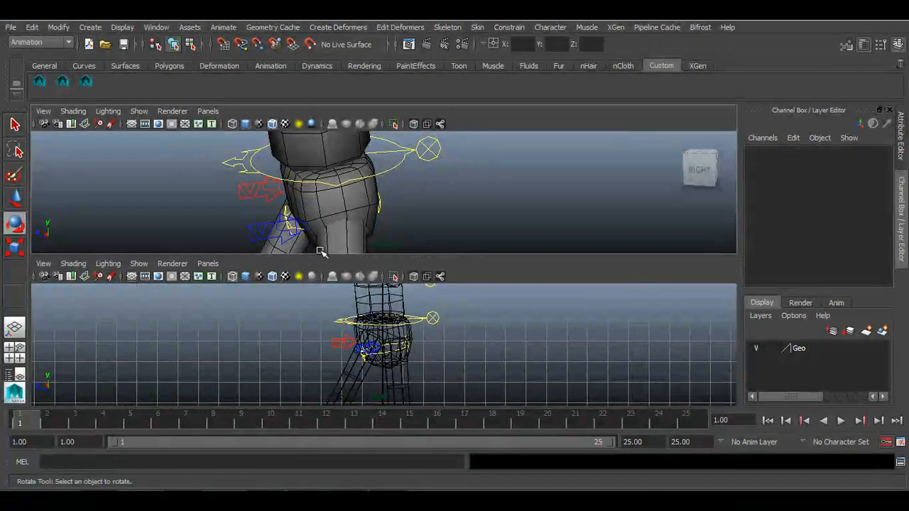
pyautogui.click(201, 264)
pyautogui.moveTo(247, 353)
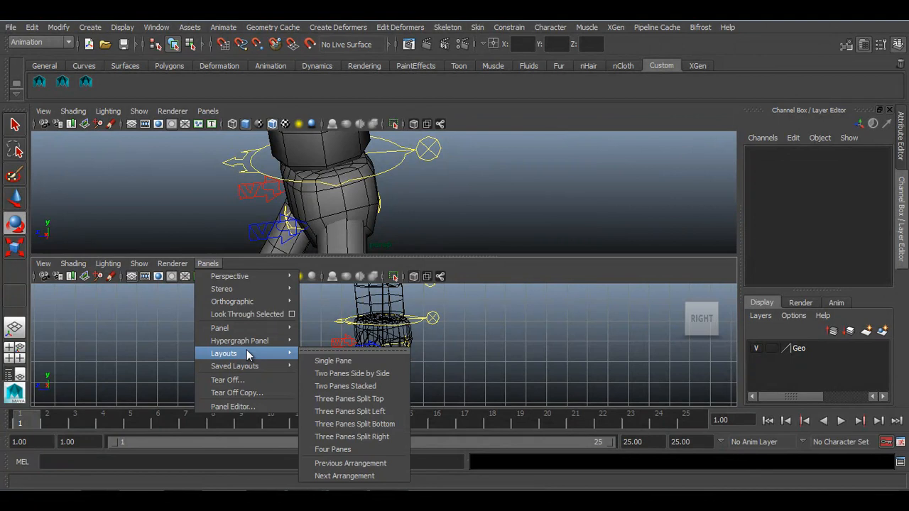
pyautogui.moveTo(253, 330)
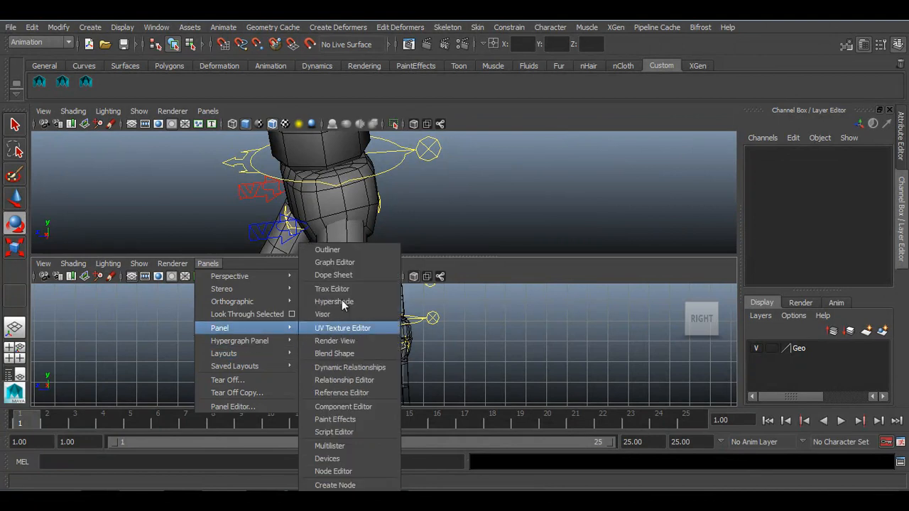
pyautogui.click(348, 262)
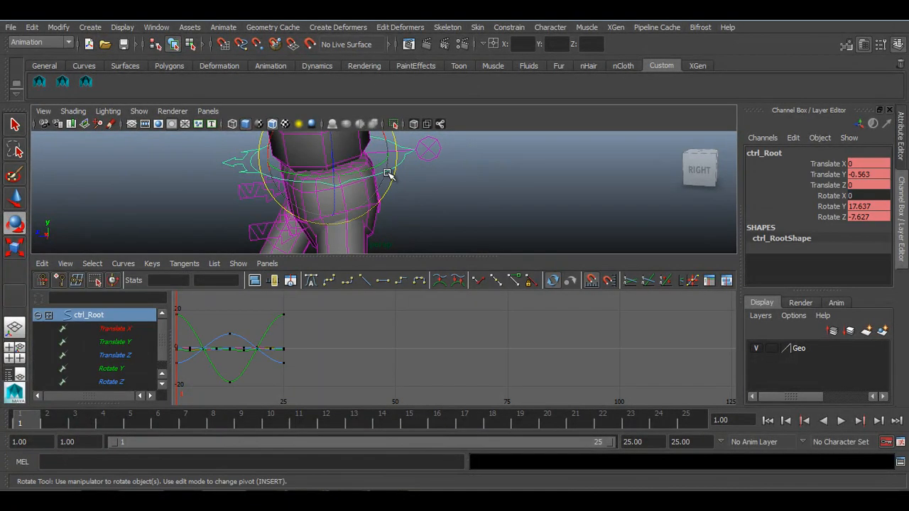
# Step: Enable Auto Frame for the curves and scale all of ctrl_Root's Rotate Y keys down, bringing frames 1 and 25 to 11.987
pyautogui.click(71, 265)
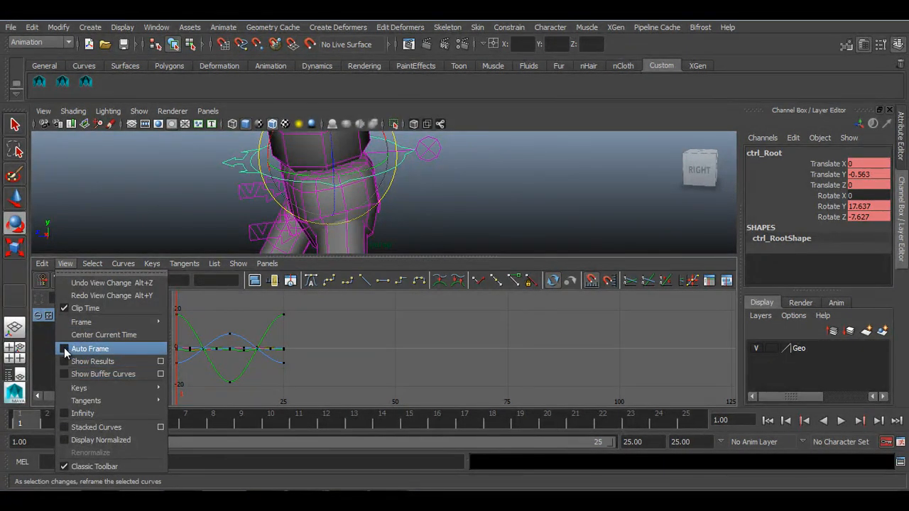
pyautogui.click(66, 351)
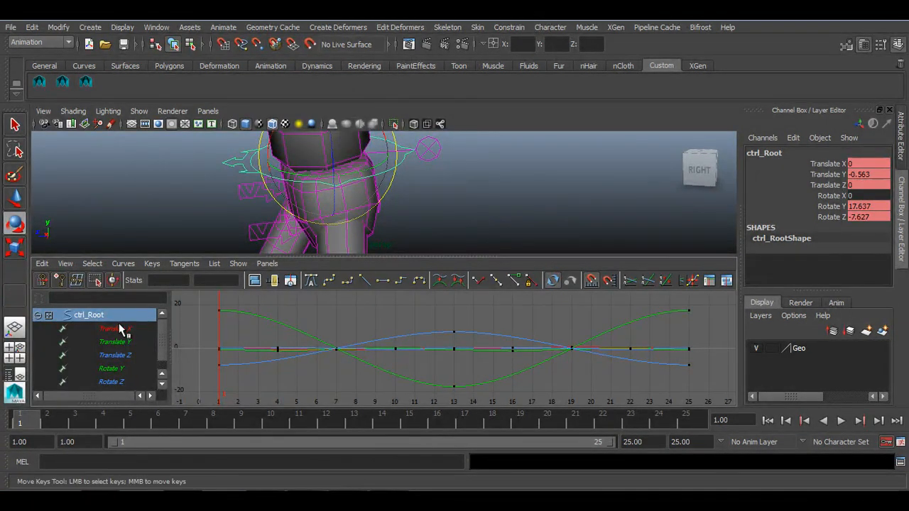
pyautogui.click(121, 369)
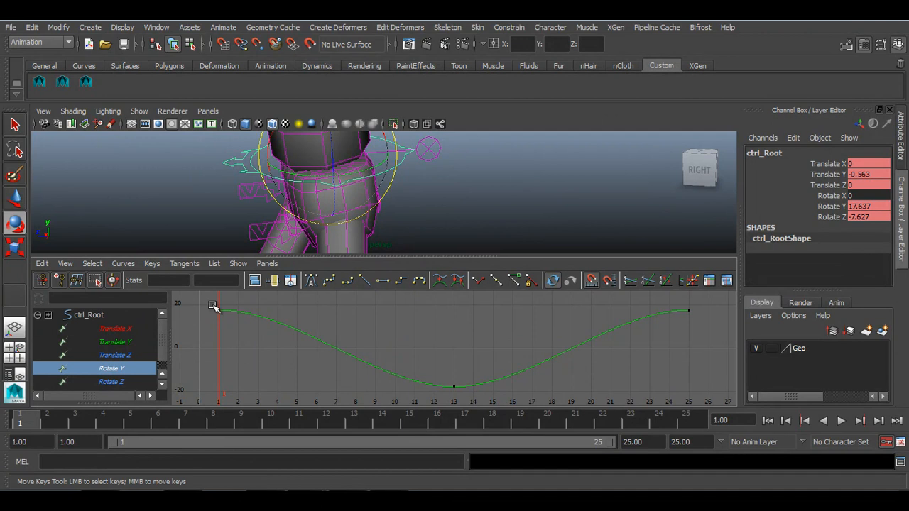
pyautogui.moveTo(204, 294); pyautogui.dragTo(735, 403)
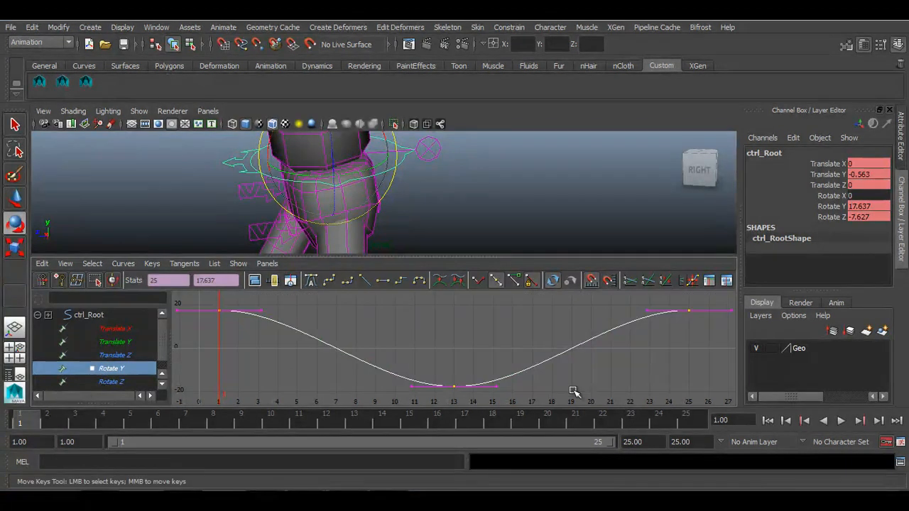
pyautogui.press('r')
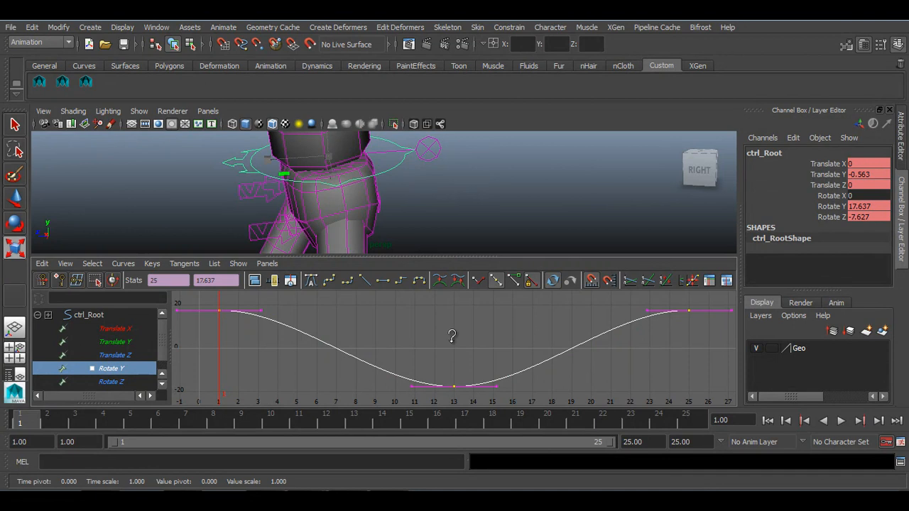
pyautogui.moveTo(452, 338); pyautogui.dragTo(457, 356, button='middle')
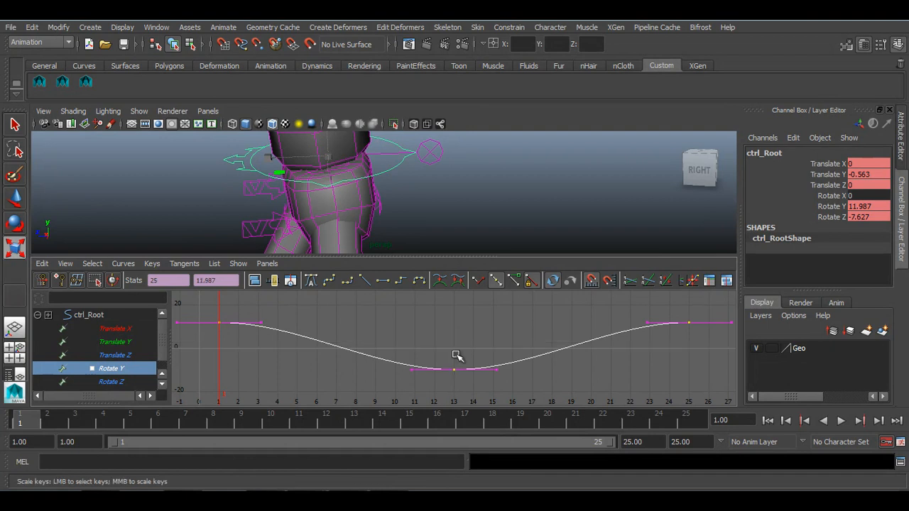
# Step: Scale all of ctrl_Root's Rotate Z keys down, bringing frames 1 and 25 to -3.315
pyautogui.click(130, 382)
pyautogui.moveTo(192, 296); pyautogui.dragTo(693, 419)
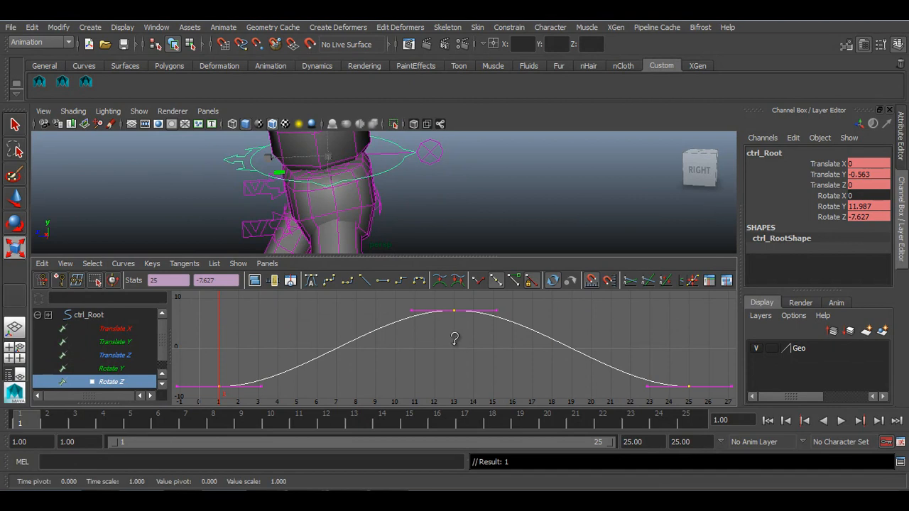
pyautogui.keyDown('shift'); pyautogui.moveTo(456, 340); pyautogui.dragTo(475, 363, button='middle'); pyautogui.keyUp('shift')
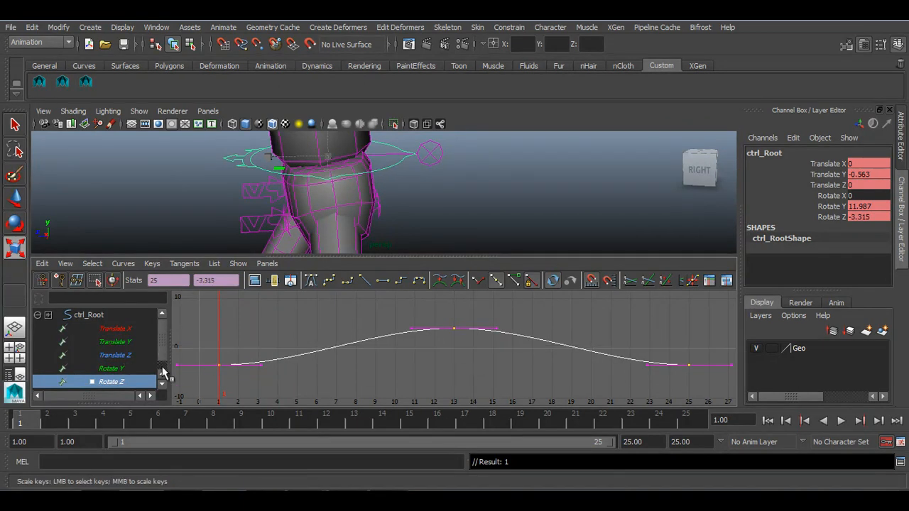
# Step: Scale all of ctrlFK_Cn_HipA's Rotate X keys down, bringing frame 1 to -2.999
pyautogui.keyDown('alt'); pyautogui.moveTo(294, 215); pyautogui.dragTo(363, 223); pyautogui.keyUp('alt')
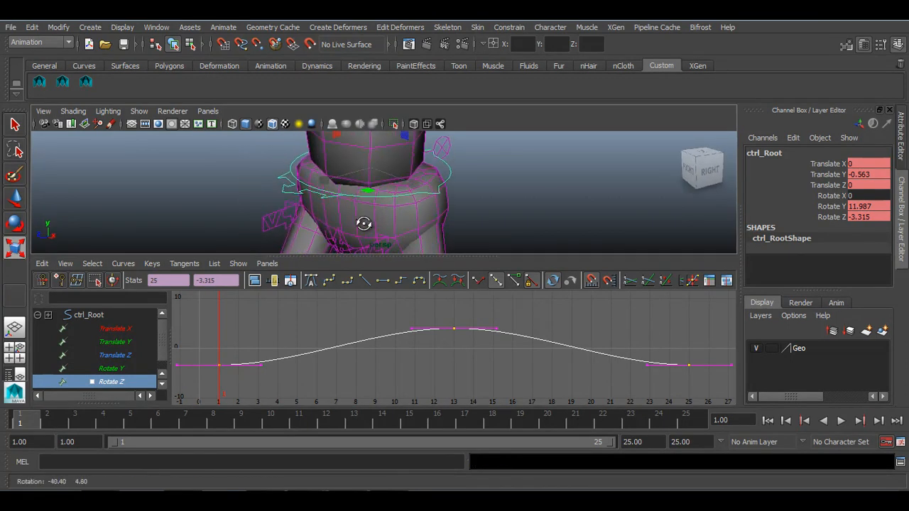
pyautogui.click(352, 240)
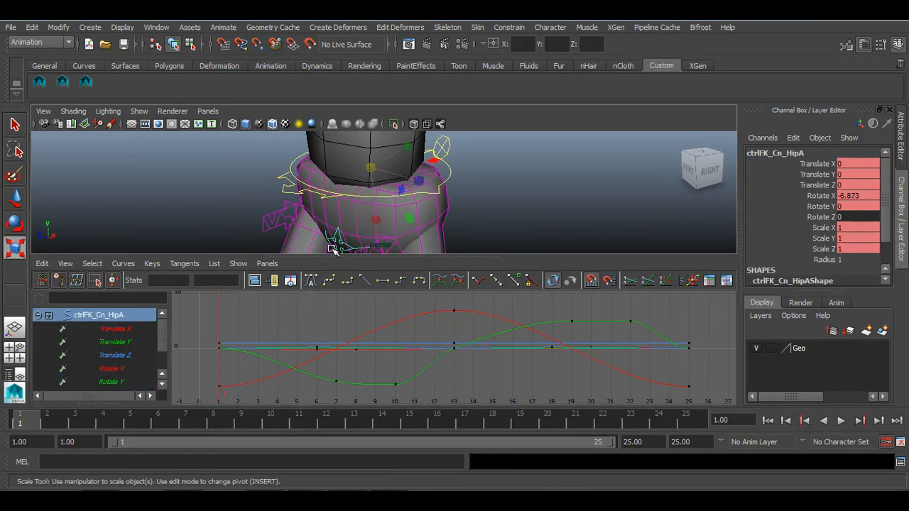
pyautogui.click(113, 368)
pyautogui.moveTo(189, 299); pyautogui.dragTo(726, 398)
pyautogui.moveTo(473, 342); pyautogui.dragTo(434, 358, button='middle')
# Step: Scale all of ctrlFK_Cn_HipA's Rotate Y keys by a value factor of about 0.54, bringing frames 1 and 25 to -1.286
pyautogui.click(134, 382)
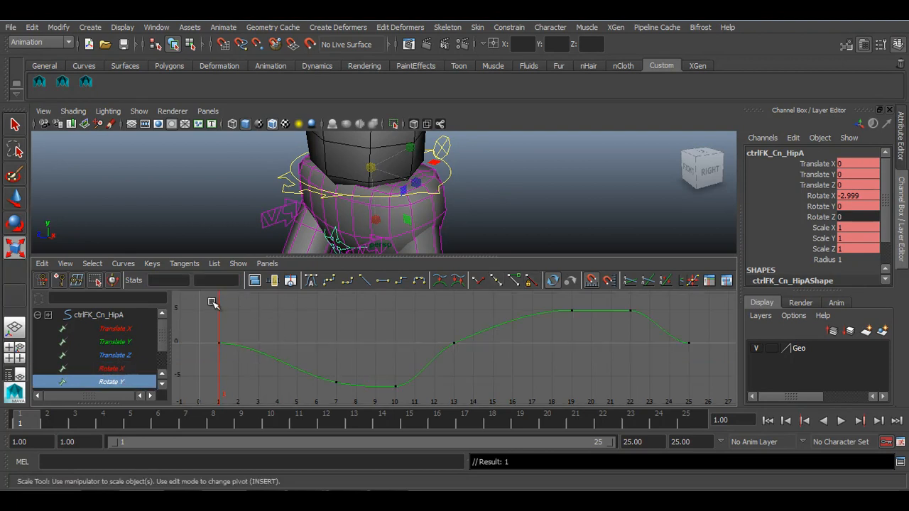
pyautogui.moveTo(189, 290); pyautogui.dragTo(762, 469)
pyautogui.moveTo(524, 365)
pyautogui.keyDown('shift'); pyautogui.mouseDown(button='middle')
pyautogui.moveTo(525, 356)
pyautogui.moveTo(525, 370)
pyautogui.mouseUp(button='middle'); pyautogui.keyUp('shift')
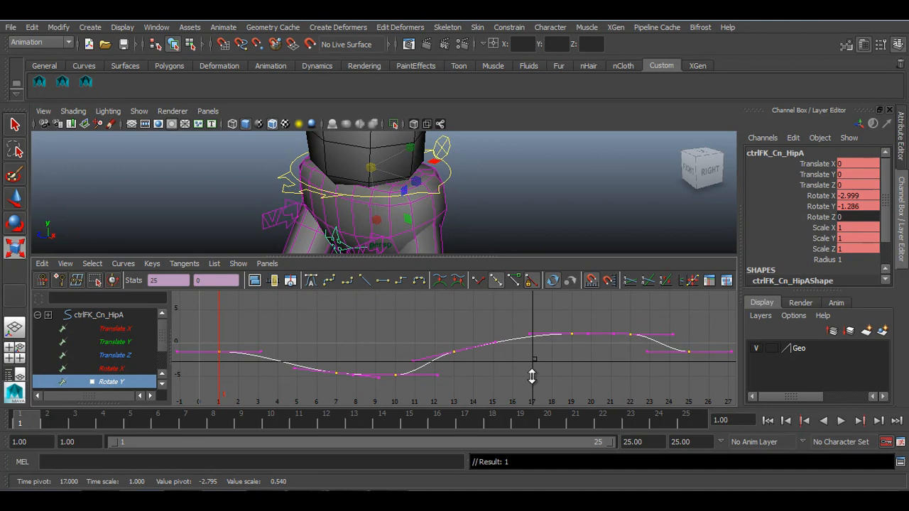
pyautogui.scroll(-2, 110, 372)
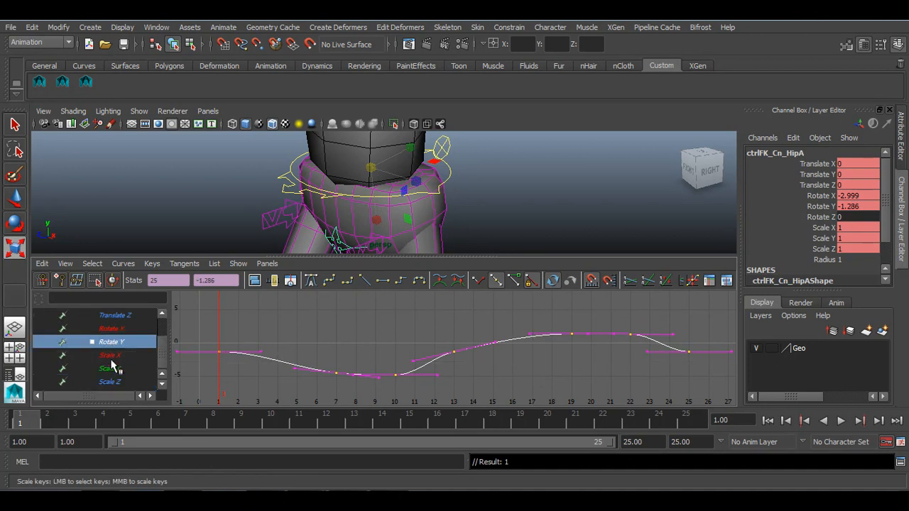
# Step: Maximize the perspective view and play the walk cycle to examine the reduced hip motion from the front
pyautogui.press('space')
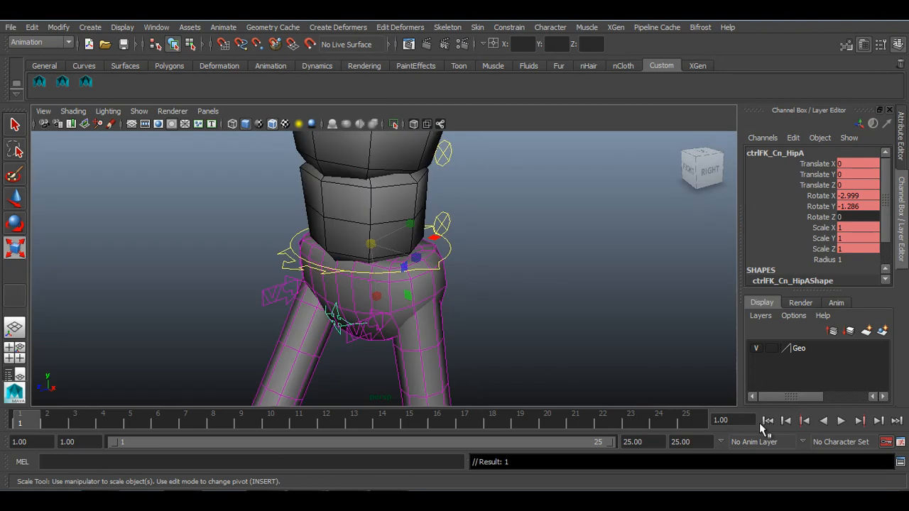
pyautogui.click(841, 420)
pyautogui.keyDown('alt'); pyautogui.moveTo(473, 320); pyautogui.dragTo(544, 312); pyautogui.keyUp('alt')
pyautogui.keyDown('alt'); pyautogui.moveTo(544, 312); pyautogui.dragTo(527, 338, button='right'); pyautogui.keyUp('alt')
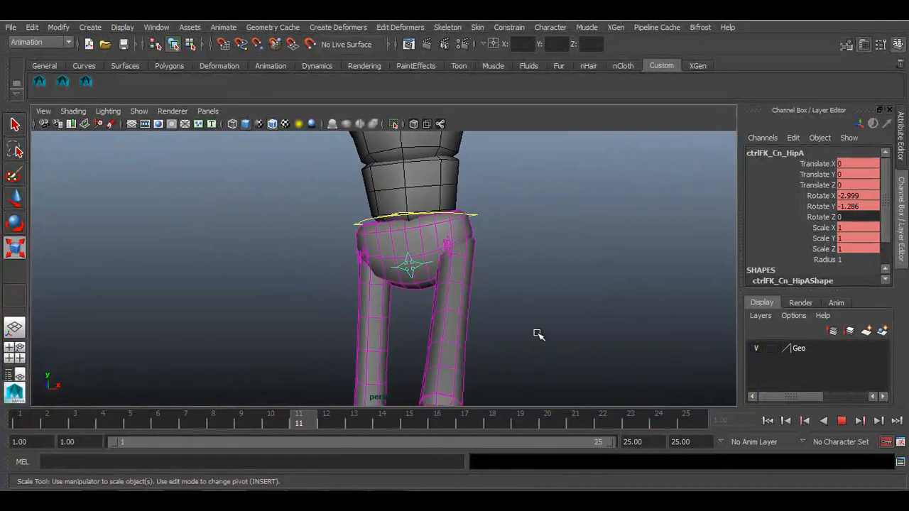
pyautogui.click(841, 420)
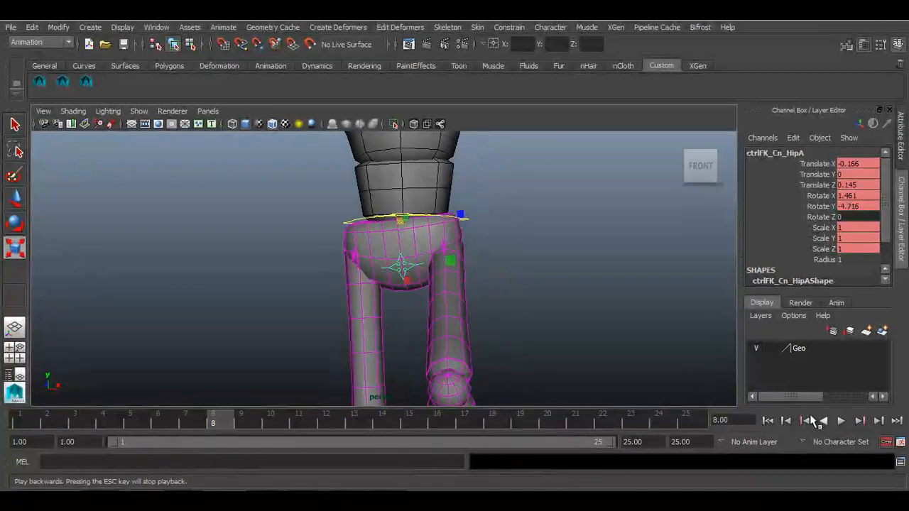
# Step: Play the full-figure walk cycle from frame 1 in front view, shaded without wireframe, and save the scene
pyautogui.moveTo(520, 327)
pyautogui.keyDown('alt'); pyautogui.mouseDown(button='right')
pyautogui.moveTo(497, 339)
pyautogui.moveTo(511, 315)
pyautogui.mouseUp(button='right'); pyautogui.keyUp('alt')
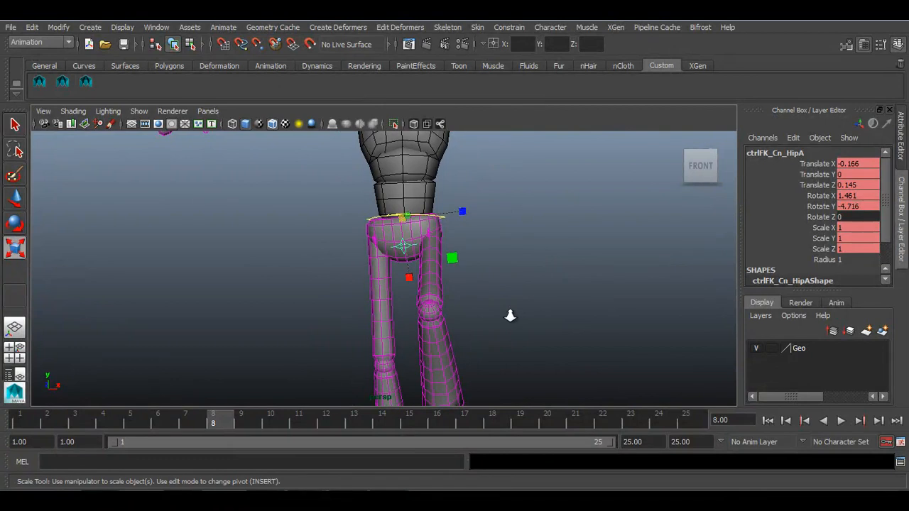
pyautogui.keyDown('alt'); pyautogui.moveTo(411, 296); pyautogui.dragTo(438, 310); pyautogui.keyUp('alt')
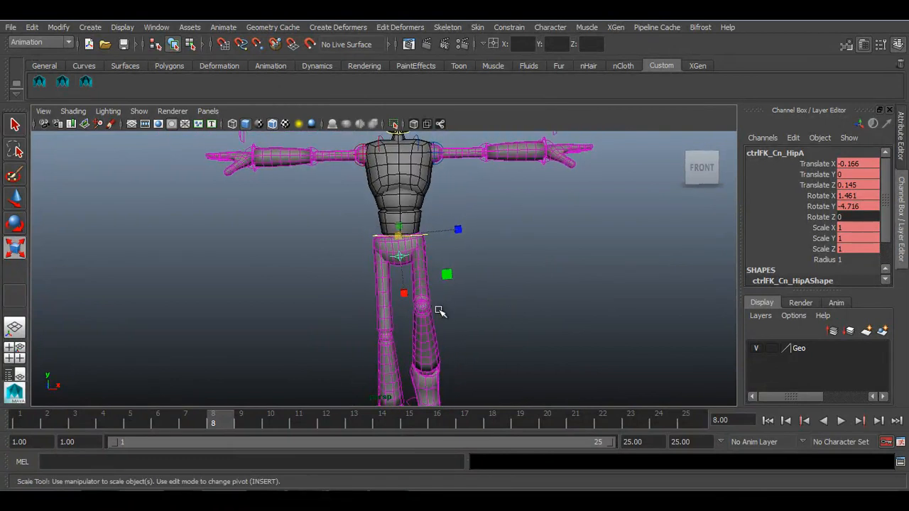
pyautogui.scroll(4, 439, 335)
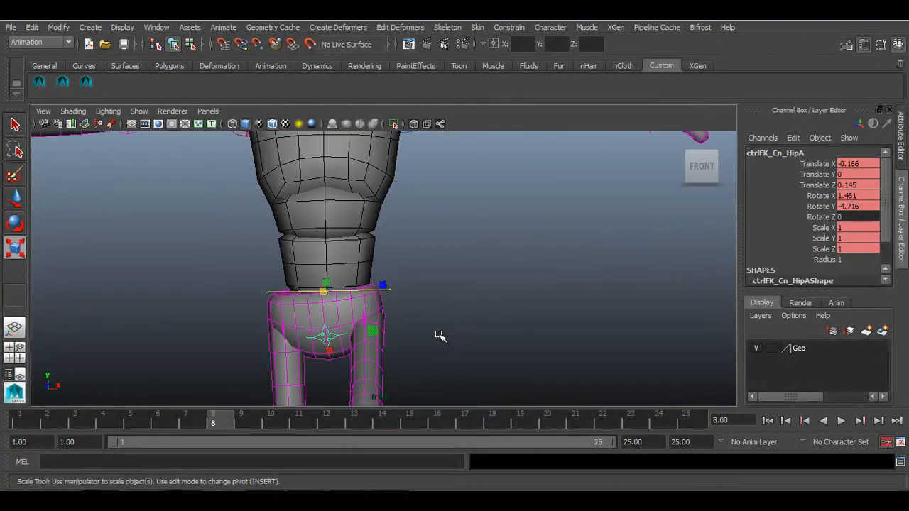
pyautogui.scroll(-5, 436, 333)
pyautogui.keyDown('alt'); pyautogui.moveTo(436, 354); pyautogui.dragTo(463, 292, button='middle'); pyautogui.keyUp('alt')
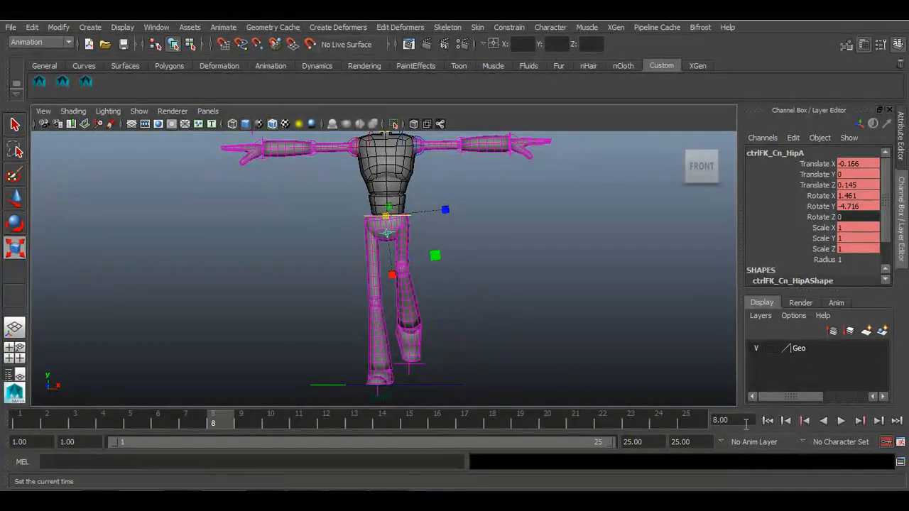
pyautogui.click(766, 421)
pyautogui.click(842, 421)
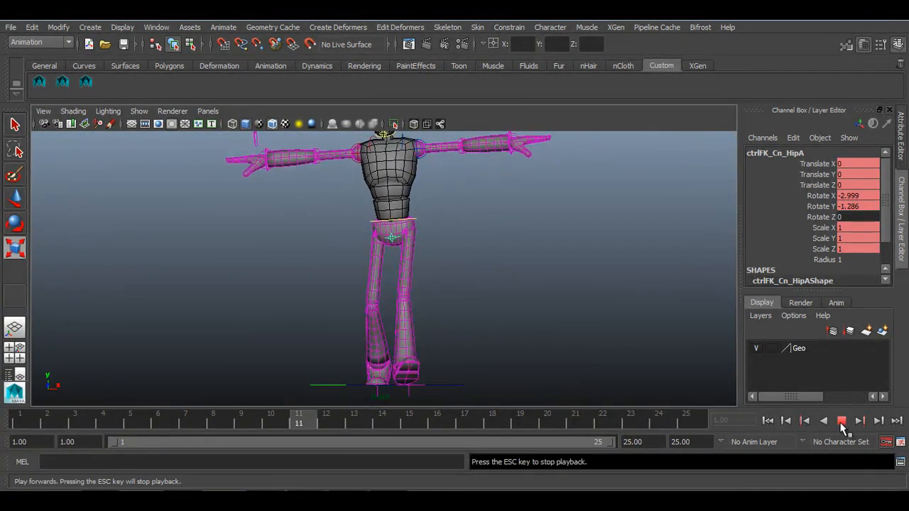
pyautogui.press('r')
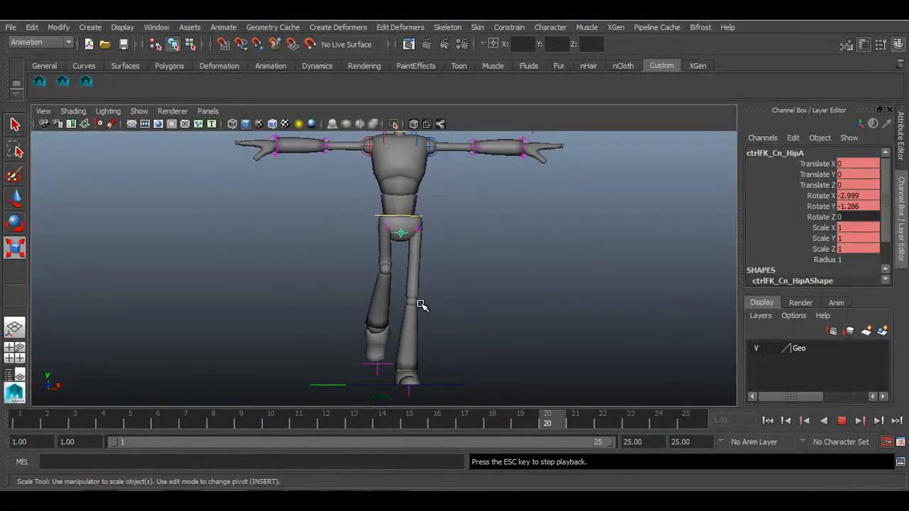
pyautogui.click(842, 421)
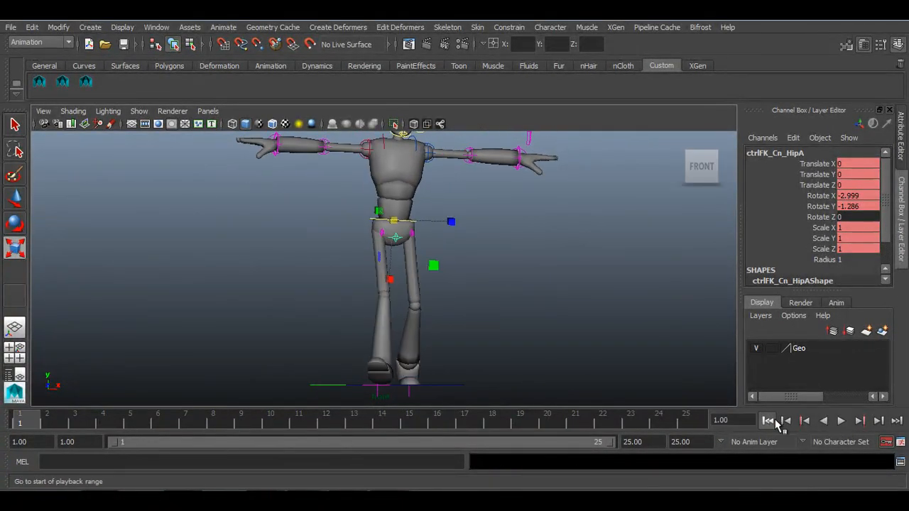
pyautogui.click(125, 44)
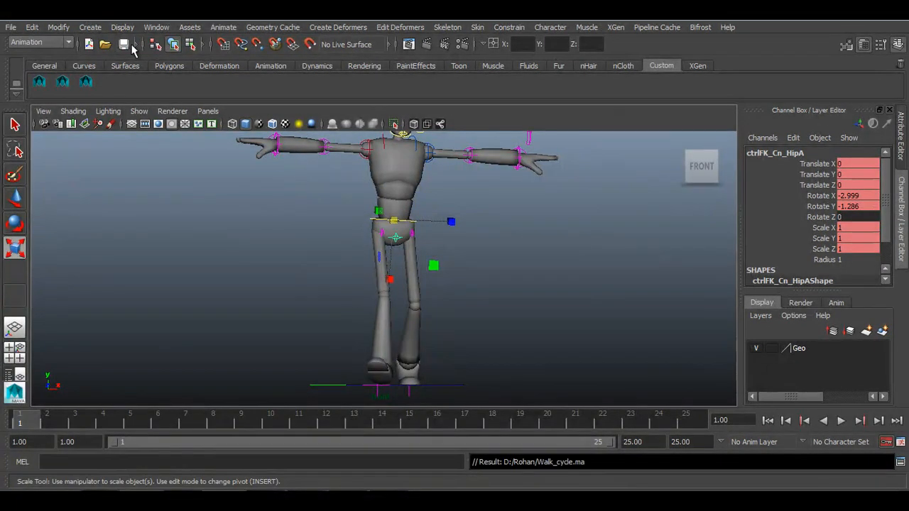
# Step: Rotate the right leg pole-vector control ctrlIK_Rt_LegPV to a Rotate Y of 10.378 at frame 1
pyautogui.scroll(3, 345, 348)
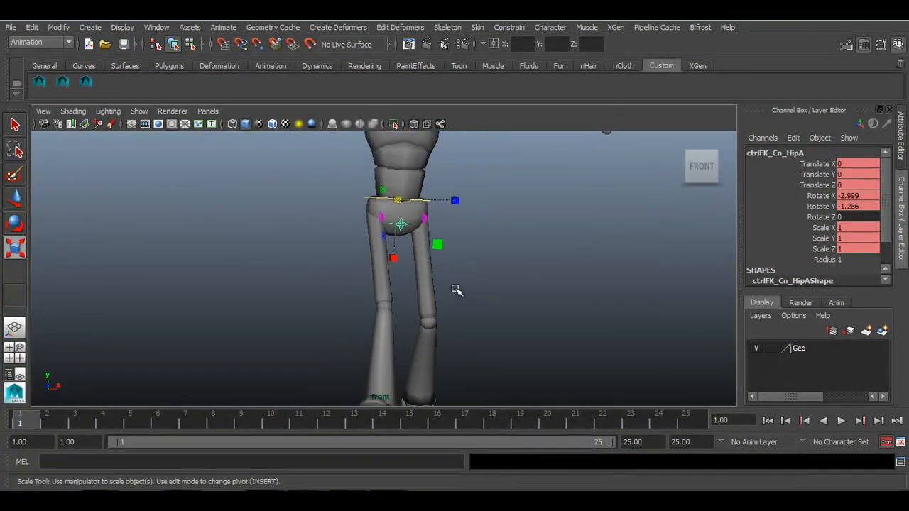
pyautogui.click(408, 236)
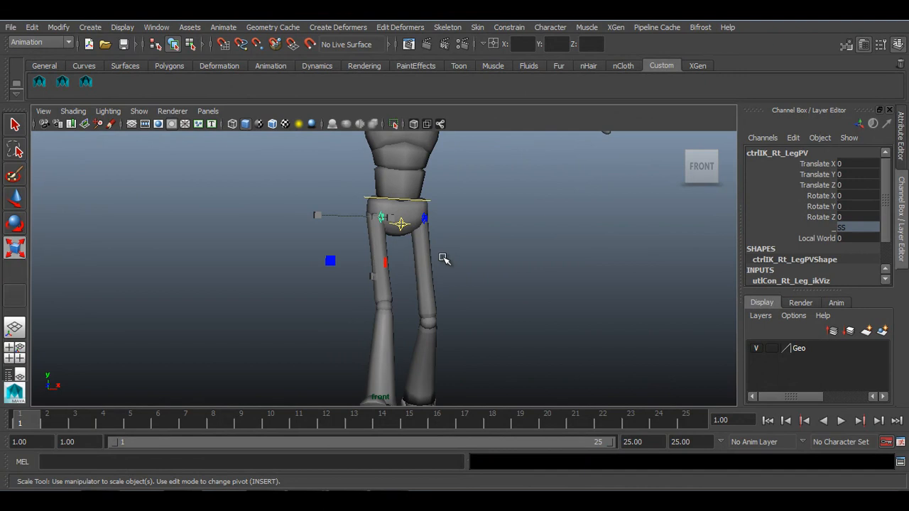
pyautogui.press('e')
pyautogui.moveTo(368, 219); pyautogui.dragTo(353, 222)
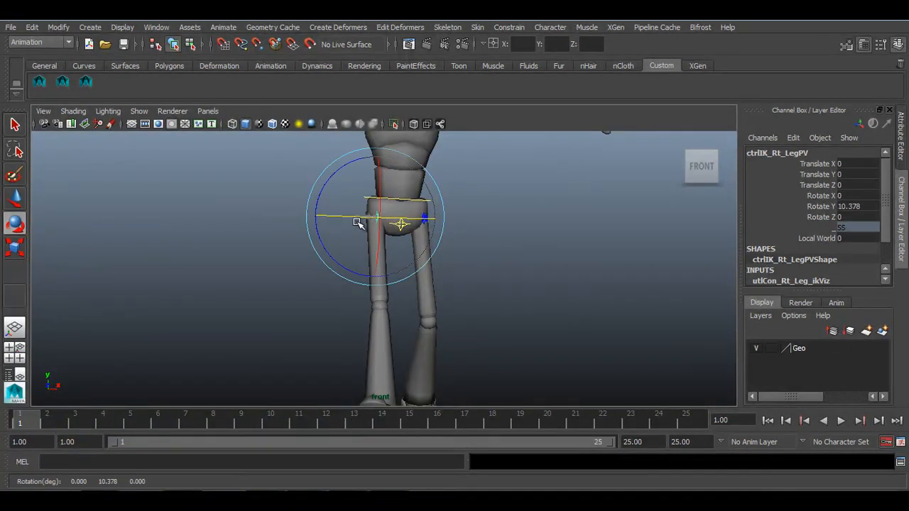
# Step: Undo the last rotation of the right leg pole-vector control and turn on wireframe over the shaded model
pyautogui.hotkey('ctrl', 'z')
pyautogui.click(272, 125)
pyautogui.keyDown('alt'); pyautogui.moveTo(434, 313); pyautogui.dragTo(436, 245, button='middle'); pyautogui.keyUp('alt')
pyautogui.moveTo(407, 299)
pyautogui.keyDown('alt'); pyautogui.mouseDown(button='middle')
pyautogui.moveTo(407, 324)
pyautogui.moveTo(396, 333)
pyautogui.mouseUp(button='middle'); pyautogui.keyUp('alt')
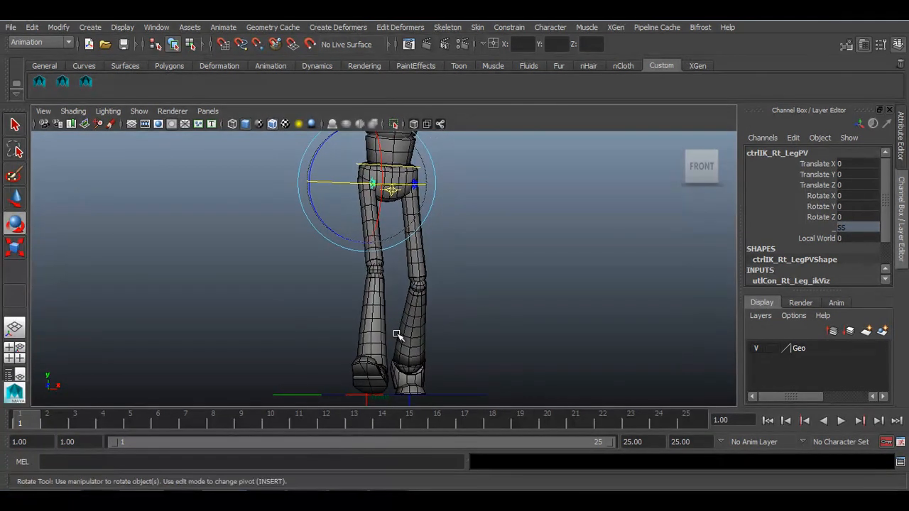
pyautogui.keyDown('alt'); pyautogui.moveTo(396, 336); pyautogui.dragTo(398, 348, button='right'); pyautogui.keyUp('alt')
pyautogui.keyDown('alt'); pyautogui.moveTo(385, 327); pyautogui.dragTo(383, 325, button='middle'); pyautogui.keyUp('alt')
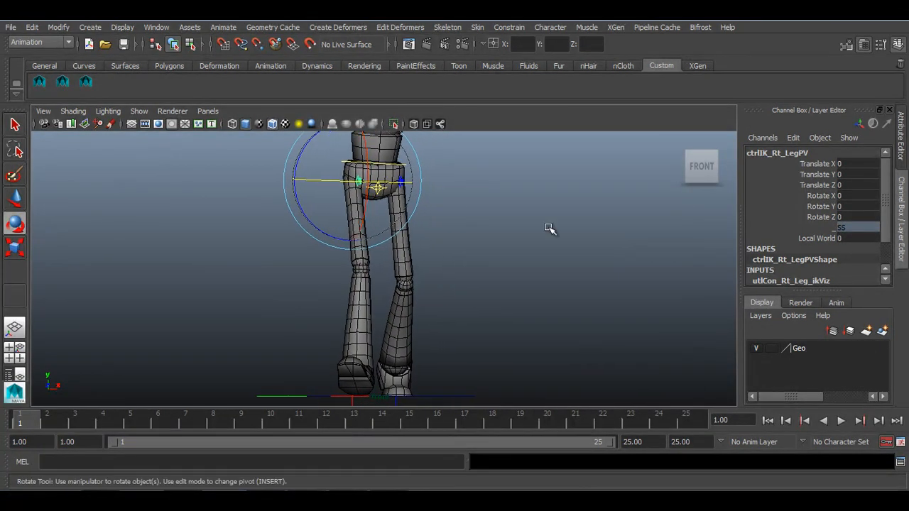
# Step: Set ctrlIK_Rt_LegPV's Rotate Y to 14.581 and key it at frames 1 and 25
pyautogui.click(820, 206)
pyautogui.moveTo(594, 251); pyautogui.dragTo(568, 258, button='middle')
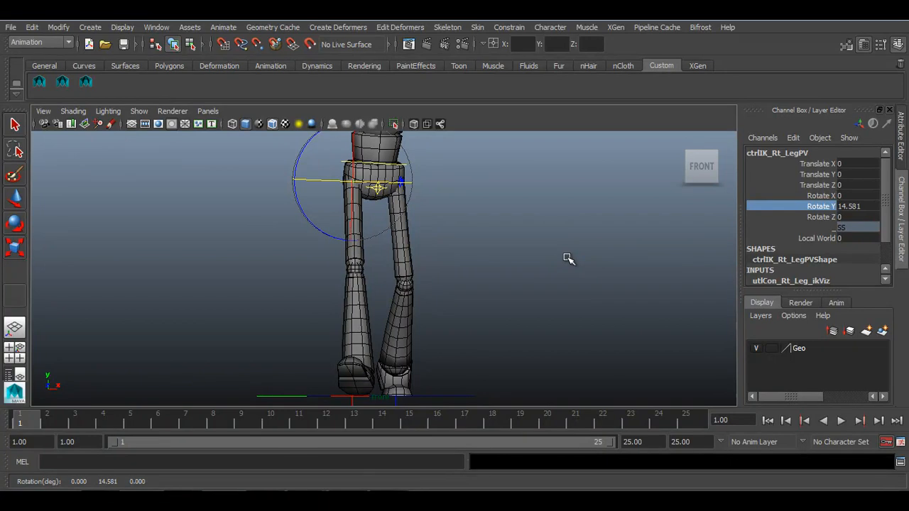
pyautogui.rightClick(792, 208)
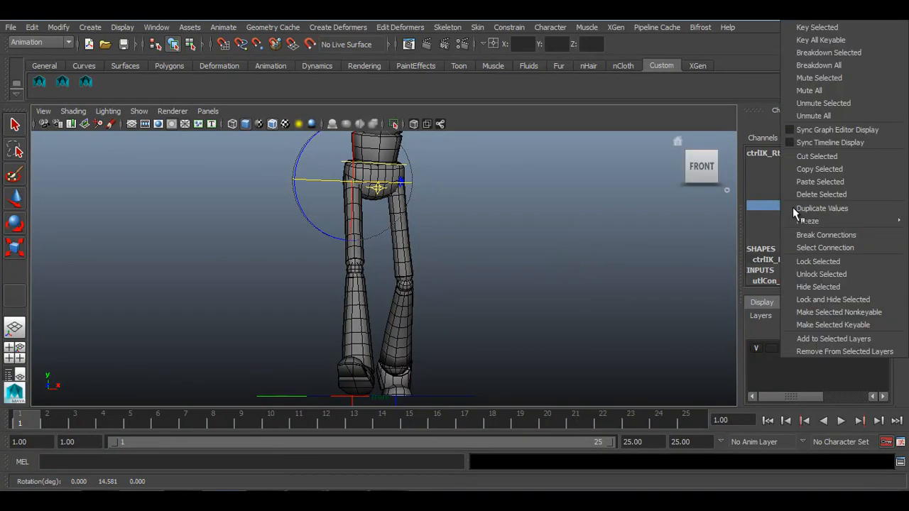
pyautogui.click(816, 27)
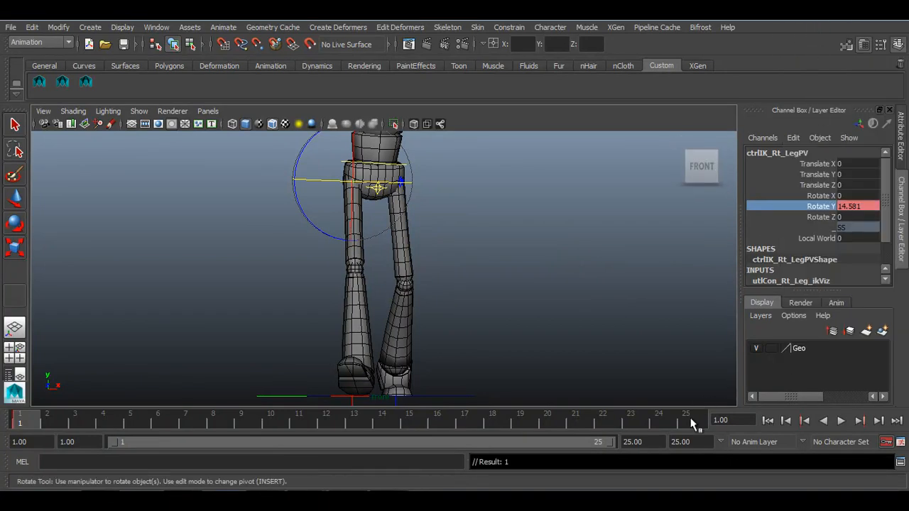
pyautogui.rightClick(781, 205)
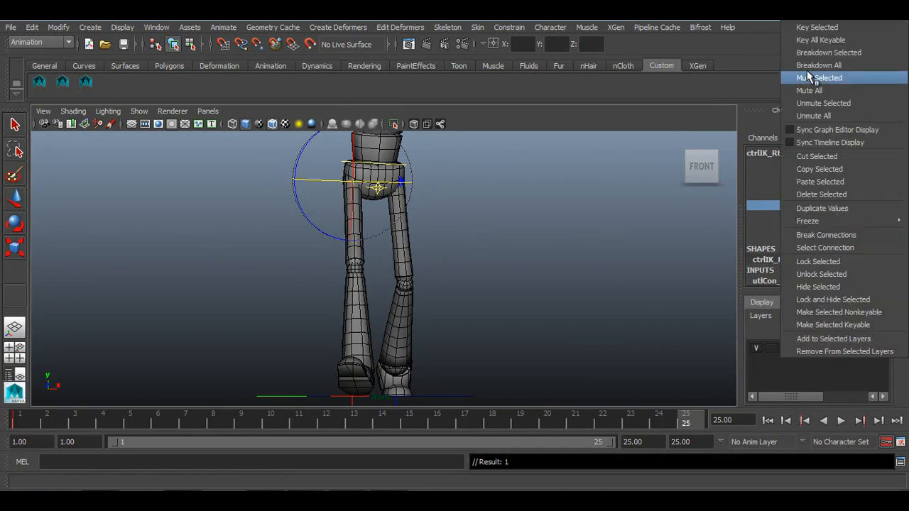
pyautogui.click(807, 27)
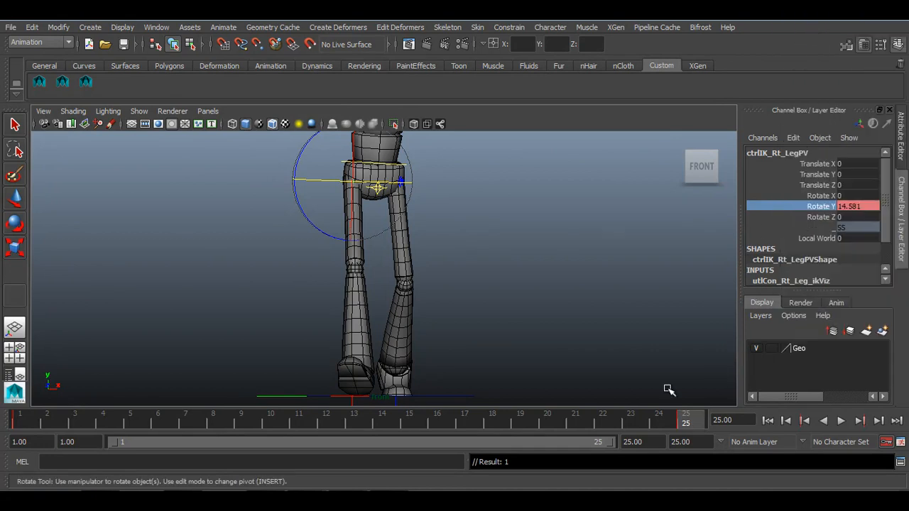
# Step: Key ctrlIK_Rt_LegPV's Rotate Y at -5.939 on frame 13 and at 7.415 on frame 18
pyautogui.click(359, 419)
pyautogui.moveTo(516, 331); pyautogui.dragTo(553, 333, button='middle')
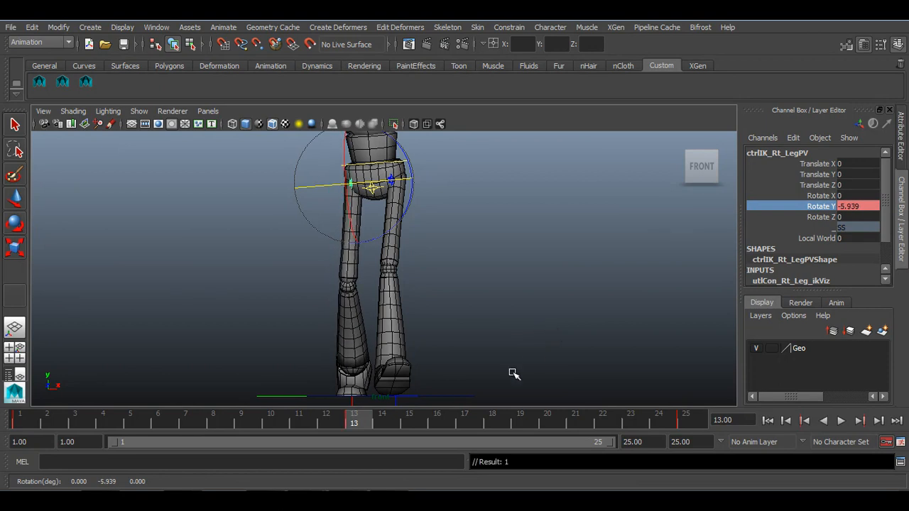
pyautogui.moveTo(28, 423); pyautogui.dragTo(468, 423)
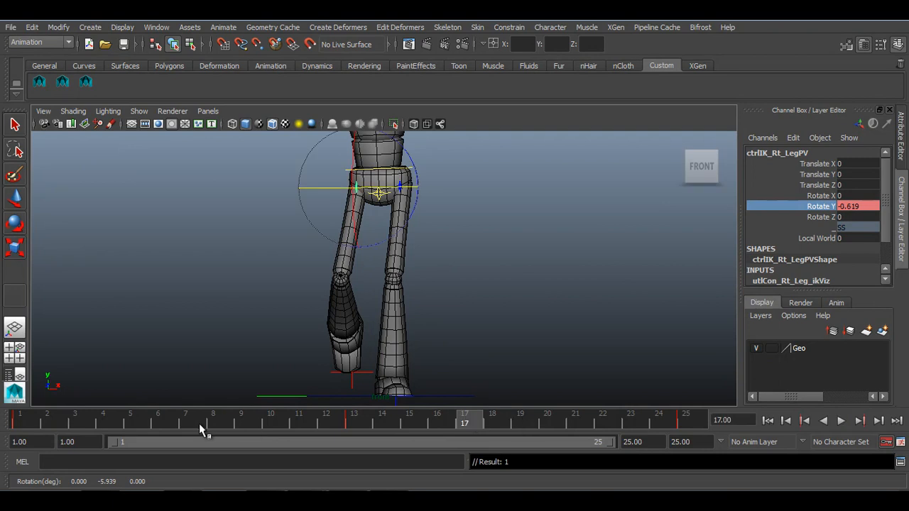
pyautogui.hotkey('alt', 'v')
pyautogui.moveTo(345, 426)
pyautogui.mouseDown()
pyautogui.moveTo(93, 429)
pyautogui.moveTo(369, 429)
pyautogui.moveTo(53, 431)
pyautogui.moveTo(366, 430)
pyautogui.moveTo(8, 439)
pyautogui.moveTo(355, 444)
pyautogui.mouseUp()
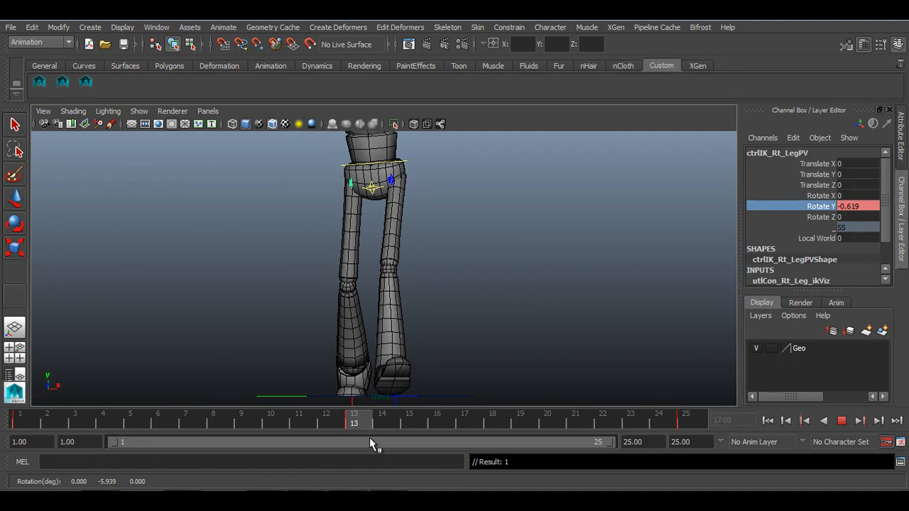
pyautogui.moveTo(387, 426); pyautogui.dragTo(492, 423)
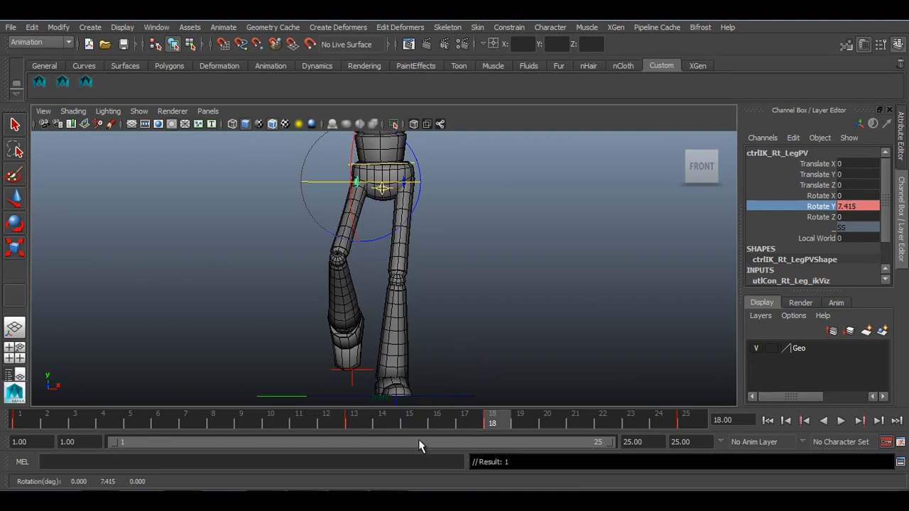
# Step: Play the walk cycle to check the right knee, and key ctrlIK_Rt_LegPV's Rotate Y at 9.822 on frame 7
pyautogui.moveTo(357, 424)
pyautogui.mouseDown()
pyautogui.moveTo(736, 423)
pyautogui.moveTo(540, 438)
pyautogui.moveTo(7, 429)
pyautogui.moveTo(558, 460)
pyautogui.moveTo(787, 460)
pyautogui.moveTo(442, 476)
pyautogui.moveTo(0, 415)
pyautogui.mouseUp()
pyautogui.click(838, 420)
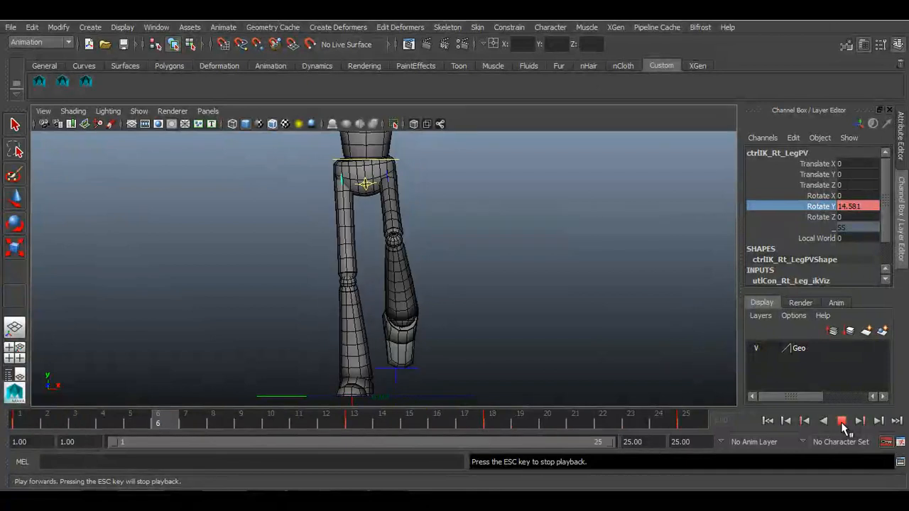
pyautogui.click(842, 421)
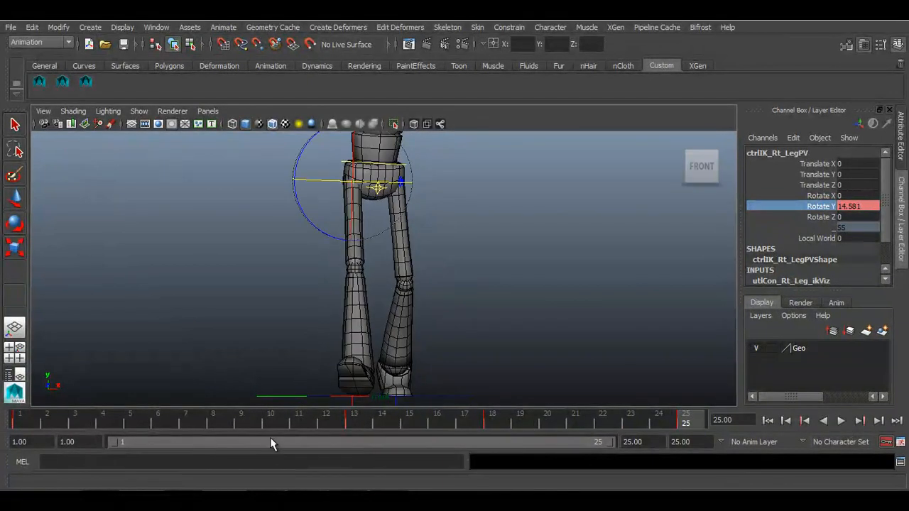
pyautogui.hotkey('alt', 'v')
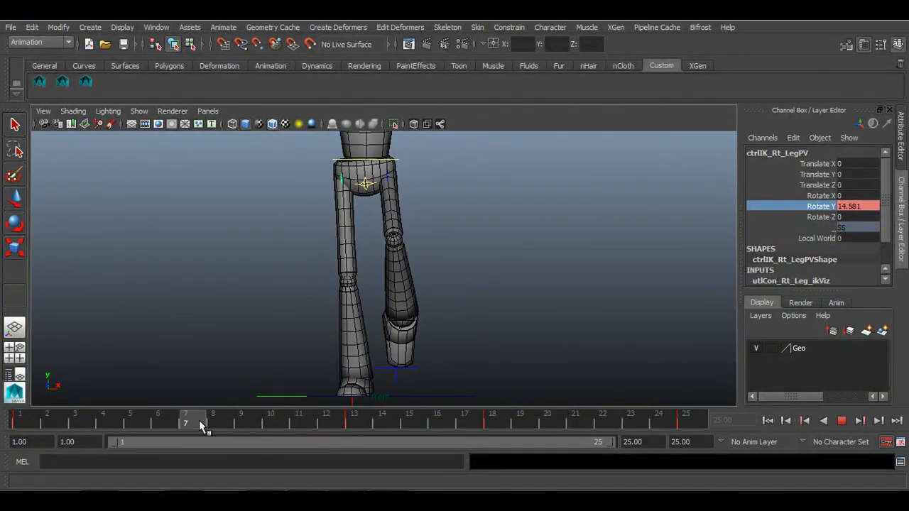
pyautogui.click(199, 424)
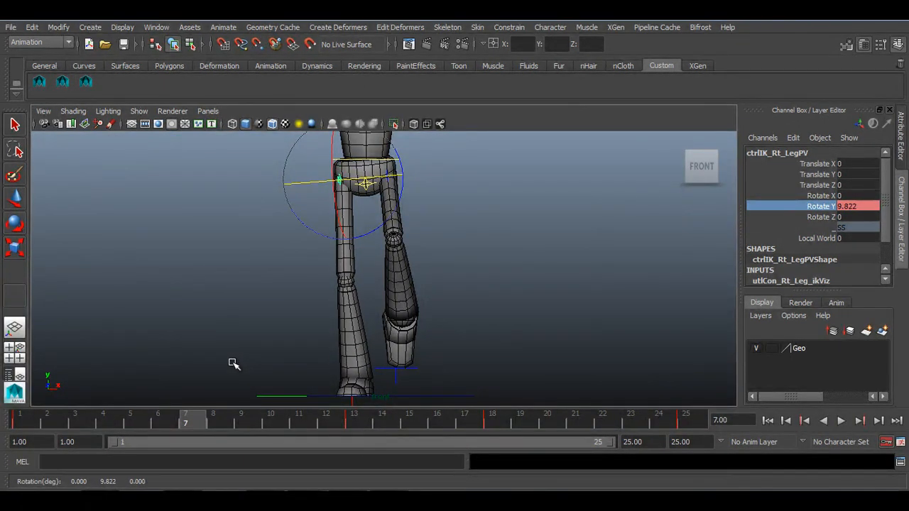
# Step: Scrub and play the walk cycle to examine the right knee's direction, and return to frame 1
pyautogui.click(31, 417)
pyautogui.hotkey('alt', 'v')
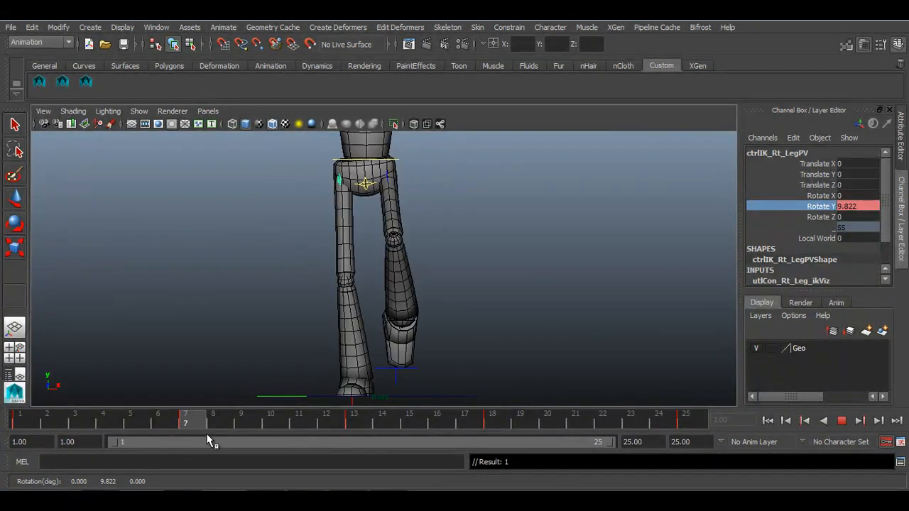
pyautogui.click(841, 421)
pyautogui.click(842, 420)
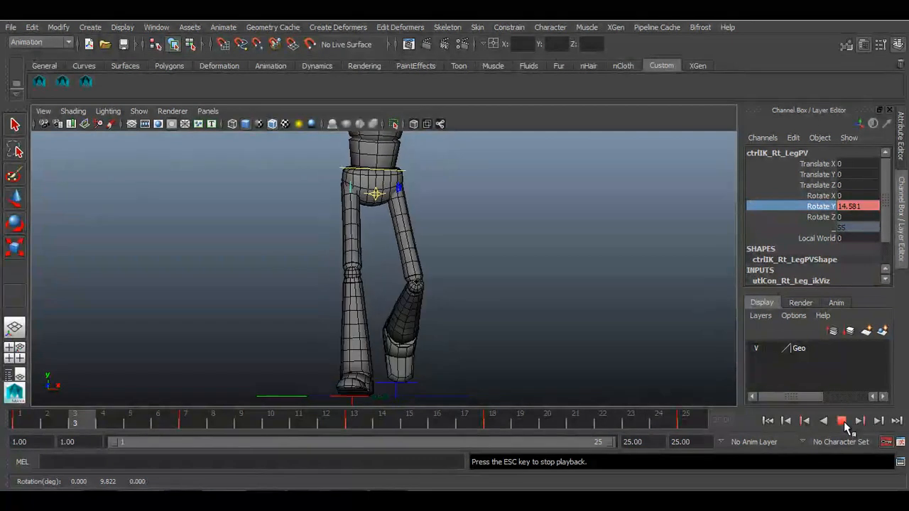
pyautogui.click(842, 420)
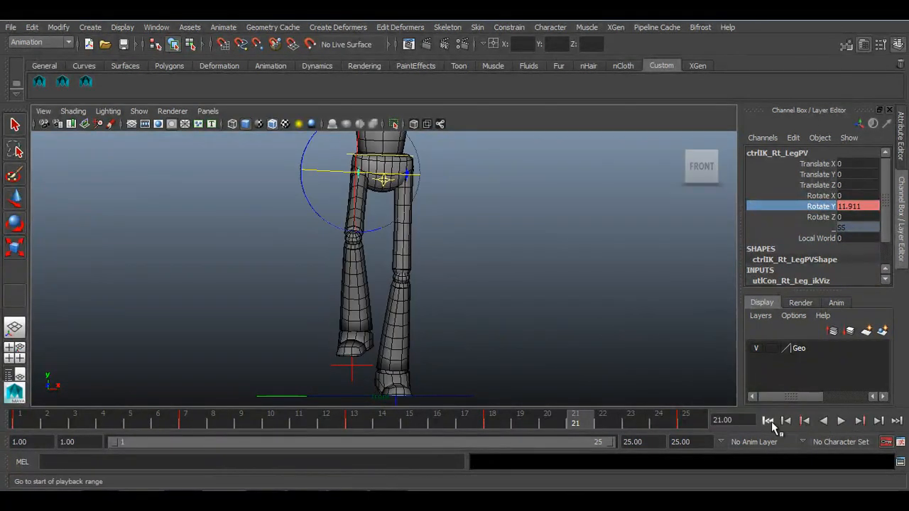
pyautogui.click(767, 420)
# Step: Select the left leg pole-vector control ctrlIK_Lf_LegPV and key its Rotate Y at 0.611 on frame 1
pyautogui.click(461, 235)
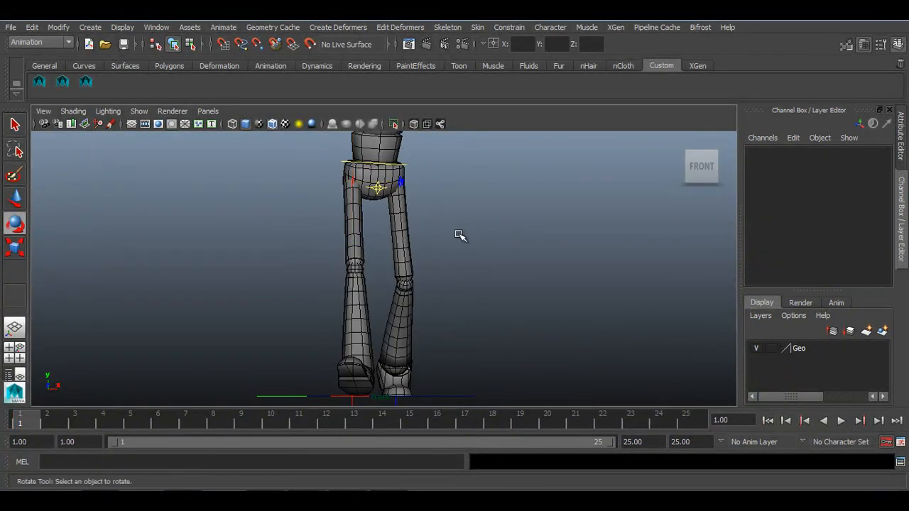
pyautogui.click(402, 183)
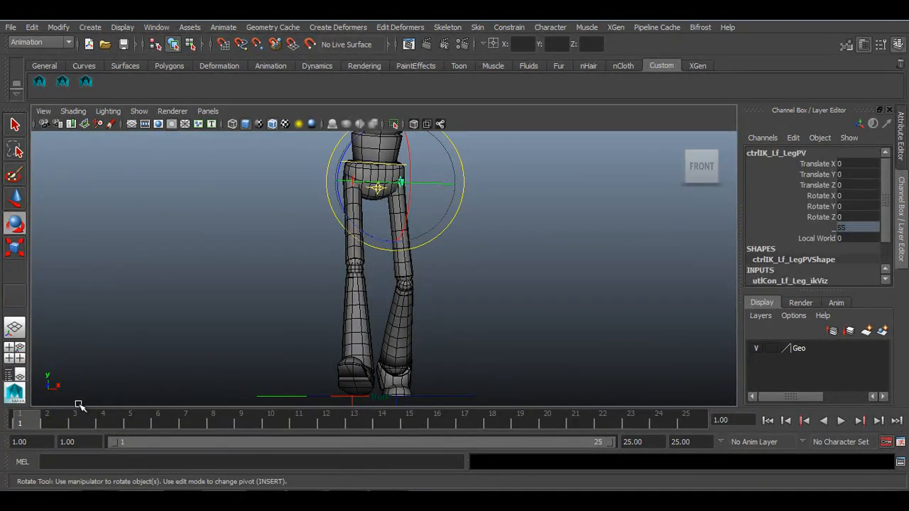
pyautogui.click(821, 206)
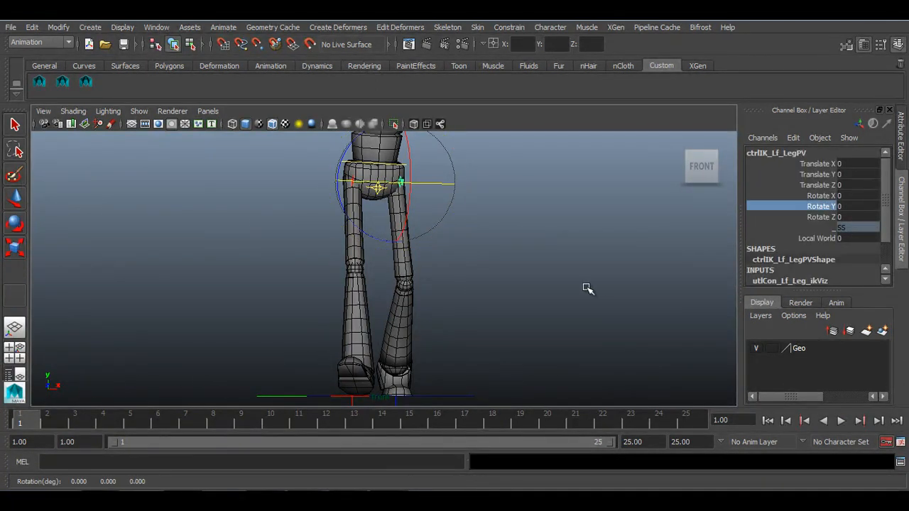
pyautogui.moveTo(588, 288); pyautogui.dragTo(587, 291, button='middle')
pyautogui.rightClick(784, 206)
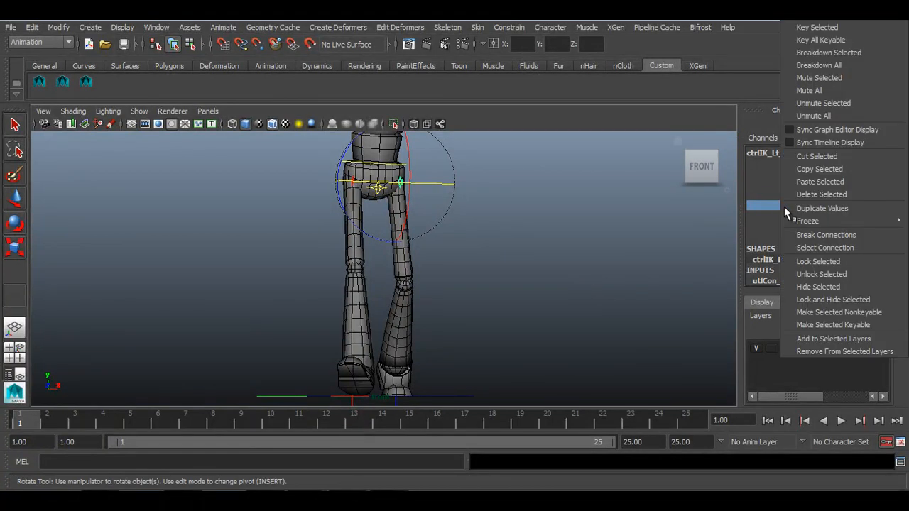
pyautogui.click(816, 40)
# Step: Copy ctrlIK_Lf_LegPV's 0.611 key from frame 1 and paste it at frame 25
pyautogui.rightClick(39, 419)
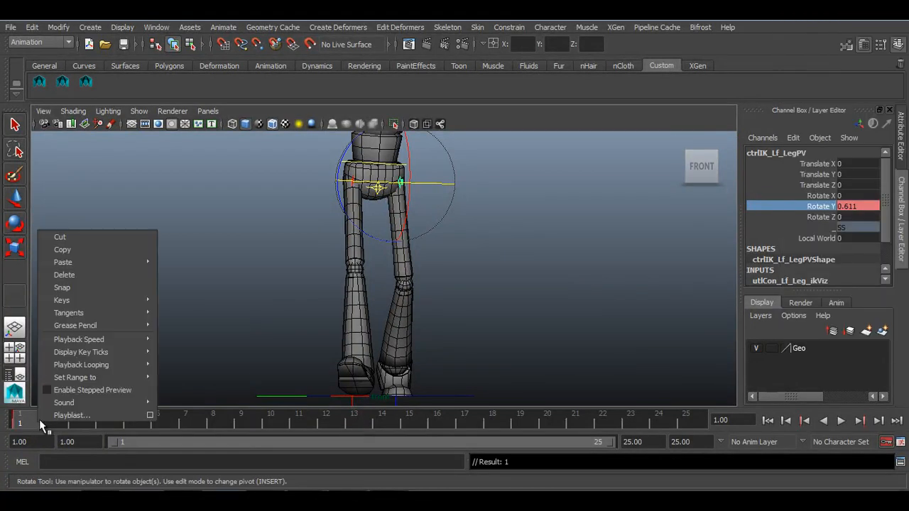
pyautogui.click(110, 249)
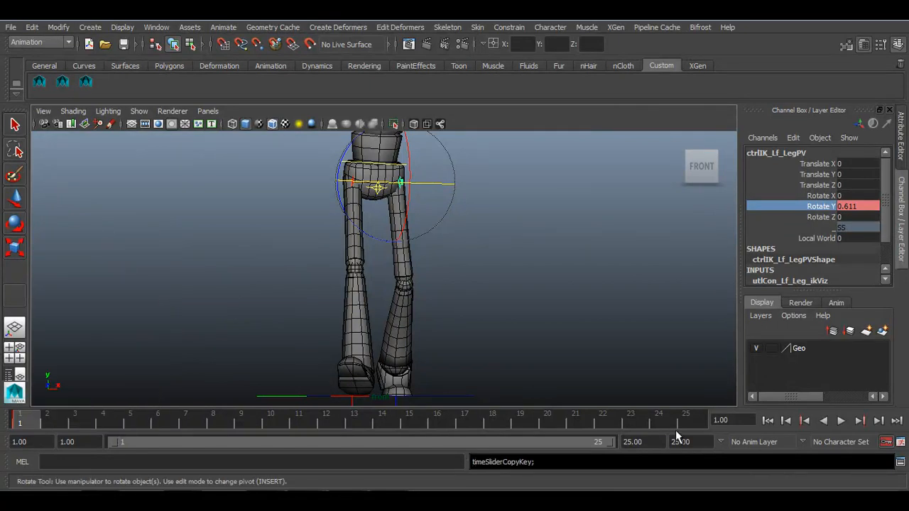
pyautogui.click(687, 414)
pyautogui.rightClick(687, 414)
pyautogui.moveTo(757, 256)
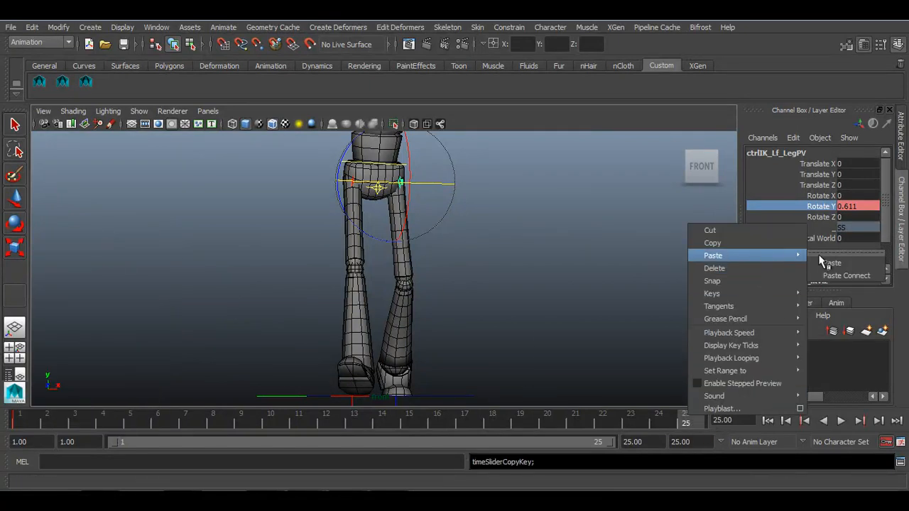
pyautogui.click(822, 260)
# Step: Set ctrlIK_Lf_LegPV's Rotate Y to -20.629 at frame 13 and to 6.011 at frame 1
pyautogui.click(355, 418)
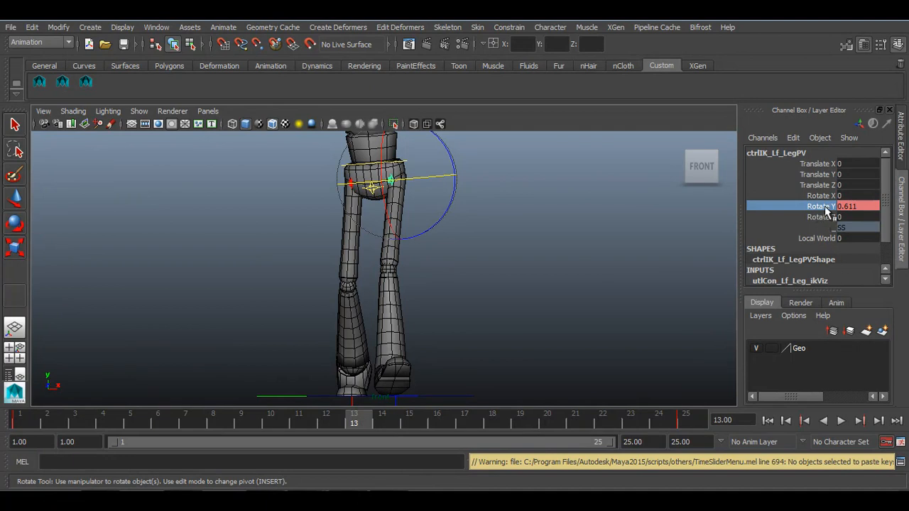
pyautogui.moveTo(554, 310); pyautogui.dragTo(592, 308, button='middle')
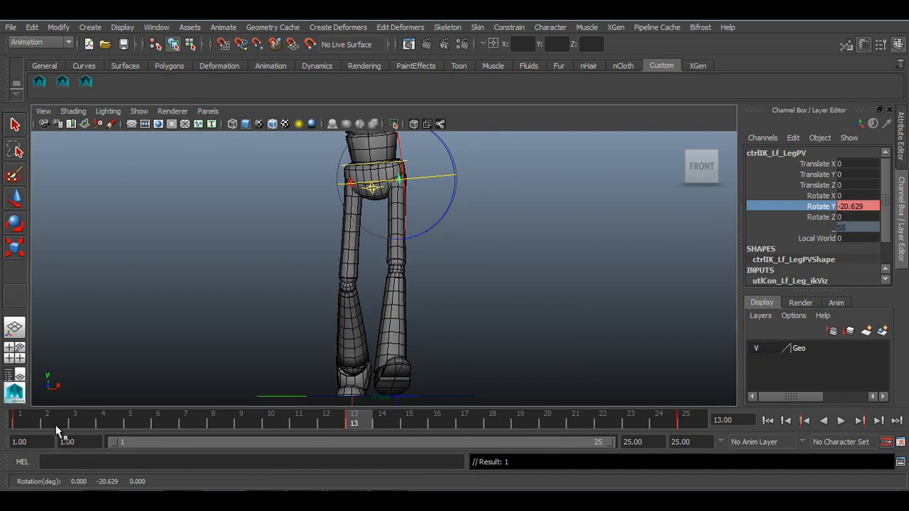
pyautogui.moveTo(27, 421)
pyautogui.mouseDown()
pyautogui.moveTo(44, 420)
pyautogui.moveTo(14, 422)
pyautogui.mouseUp()
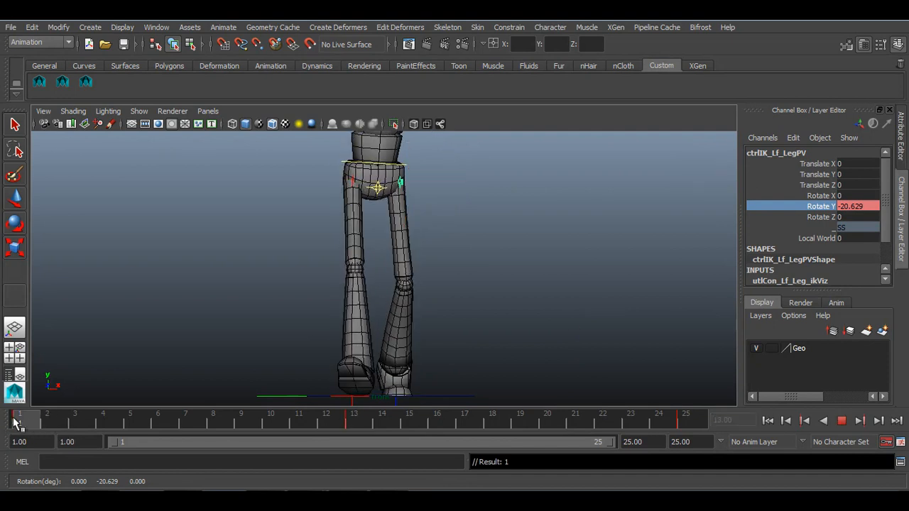
pyautogui.moveTo(194, 370); pyautogui.dragTo(187, 370, button='middle')
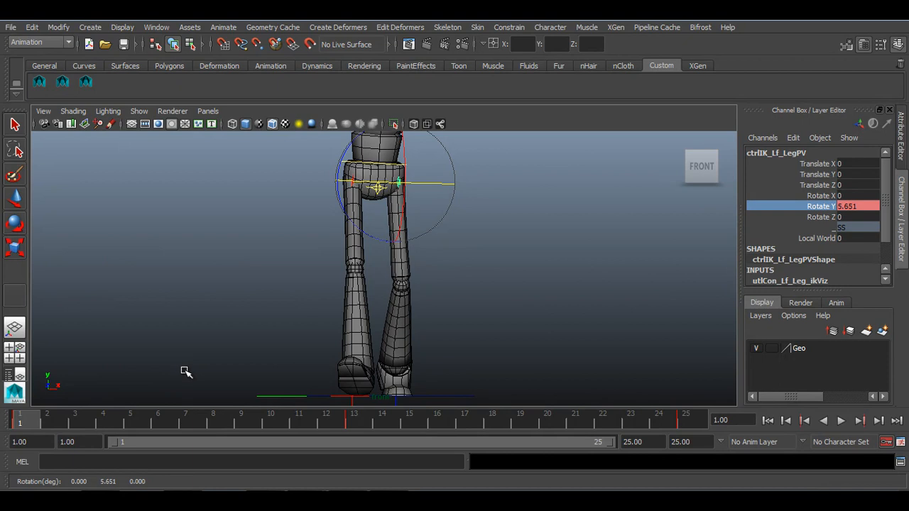
# Step: Copy ctrlIK_Lf_LegPV's 6.011 Rotate Y key from frame 1 and paste it at frame 25
pyautogui.rightClick(125, 408)
pyautogui.click(63, 246)
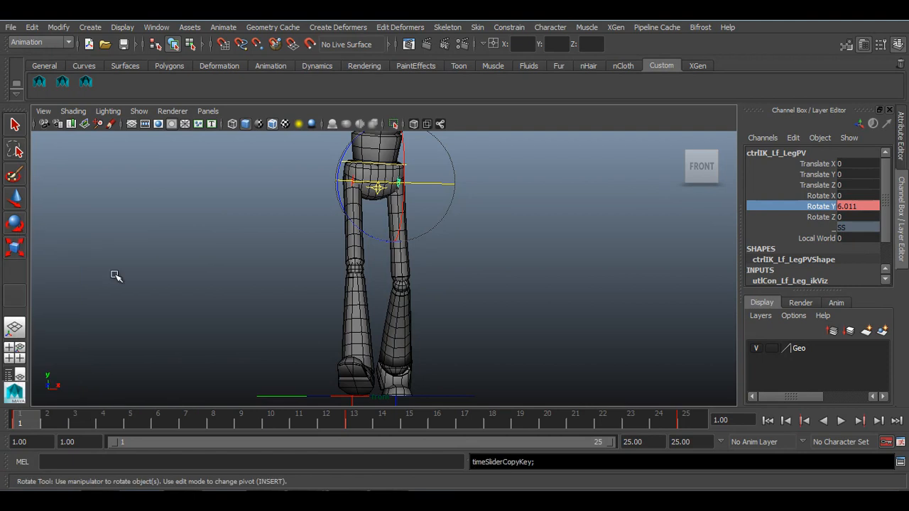
pyautogui.click(667, 419)
pyautogui.rightClick(682, 419)
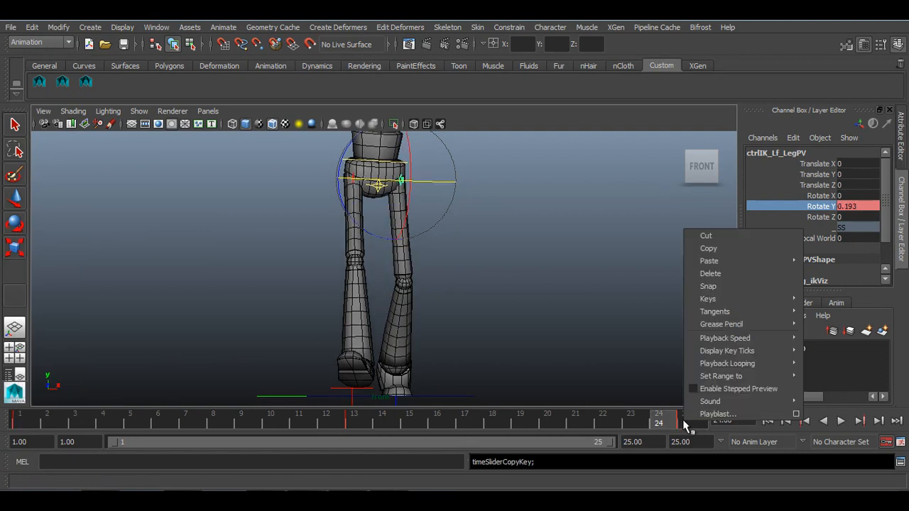
pyautogui.click(682, 419)
pyautogui.rightClick(683, 419)
pyautogui.click(827, 269)
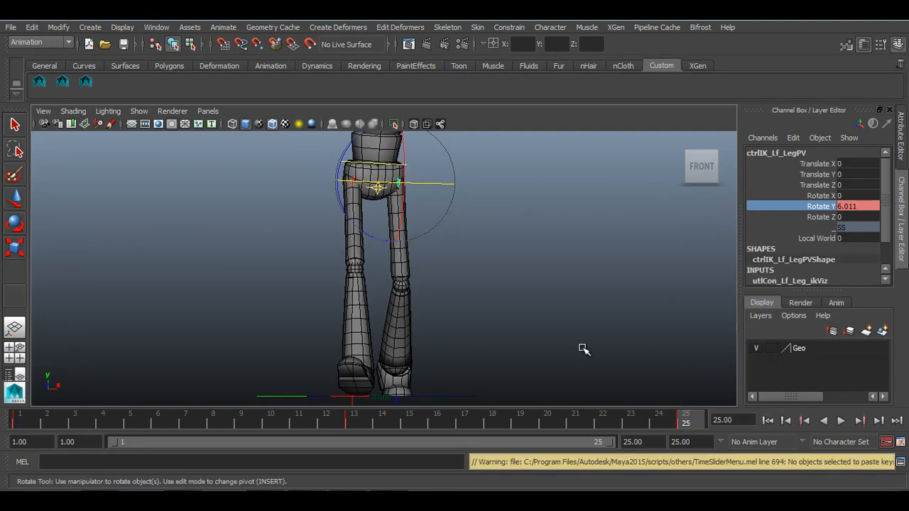
# Step: Key ctrlIK_Lf_LegPV's Rotate Y at -9.317 on frame 7
pyautogui.moveTo(19, 420); pyautogui.dragTo(188, 458)
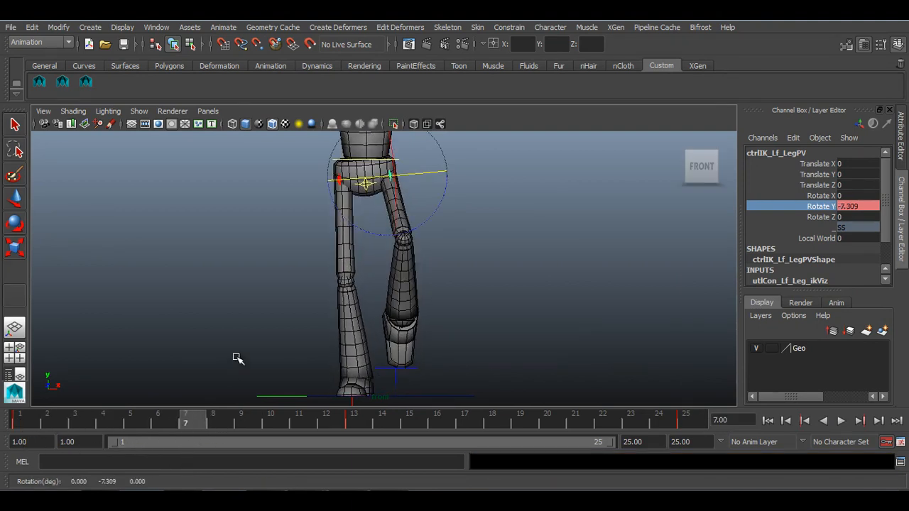
pyautogui.moveTo(239, 355); pyautogui.dragTo(238, 355, button='middle')
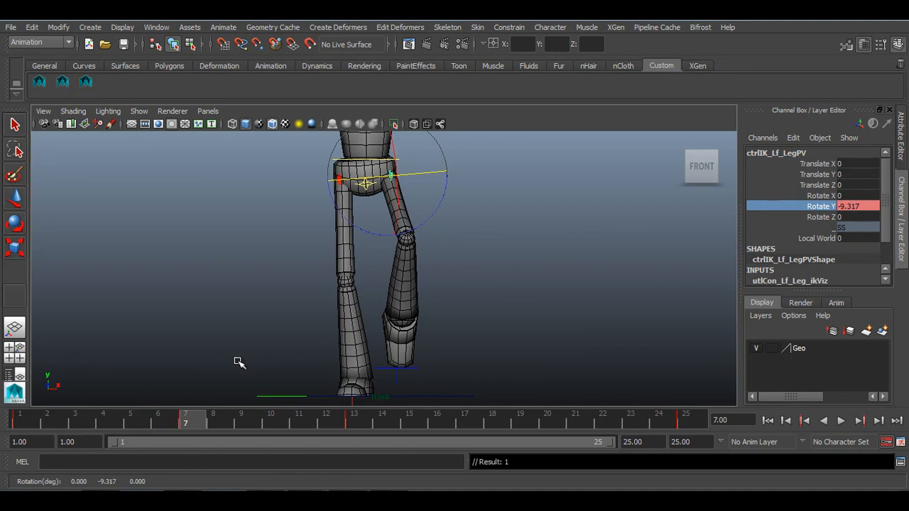
pyautogui.hotkey('alt', 'v')
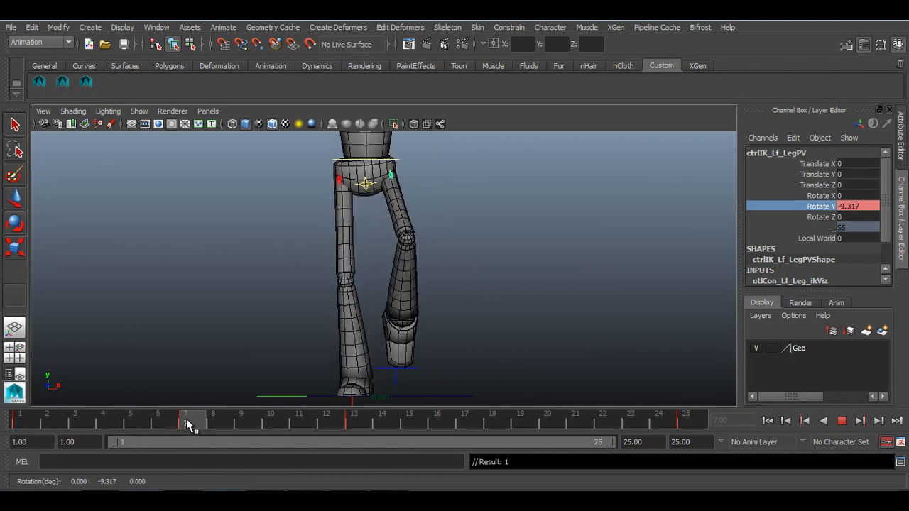
# Step: Key ctrlIK_Lf_LegPV's Rotate Y at -12.616 on frame 18 and check the leg motion around it
pyautogui.moveTo(282, 425); pyautogui.dragTo(188, 424)
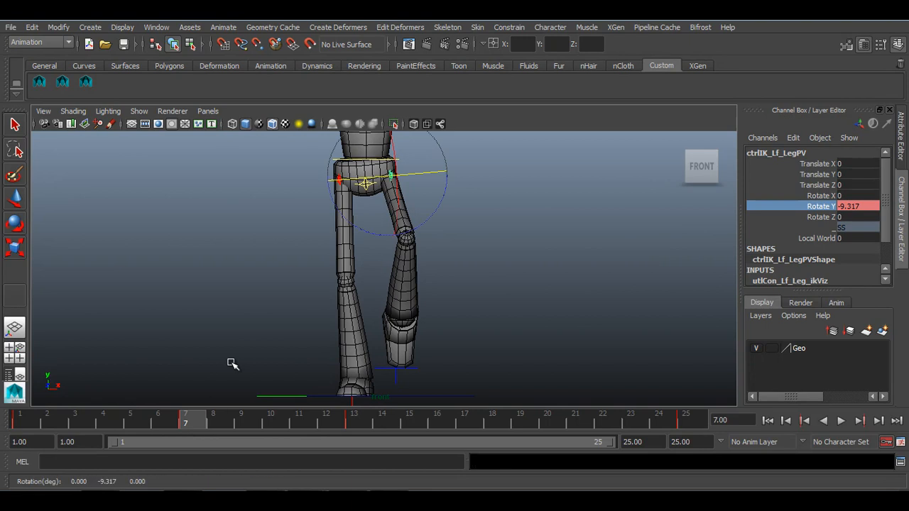
pyautogui.moveTo(230, 363); pyautogui.dragTo(229, 365, button='middle')
pyautogui.hotkey('alt', 'v')
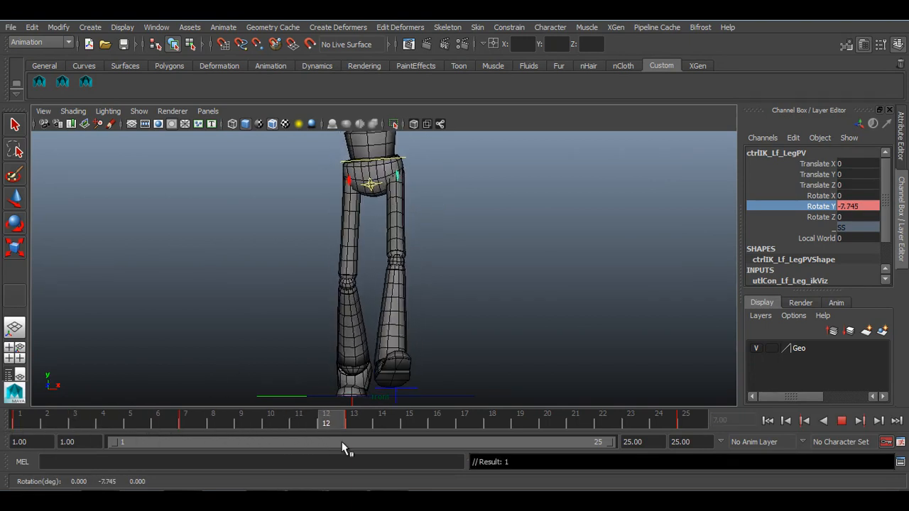
pyautogui.moveTo(318, 453); pyautogui.dragTo(496, 445)
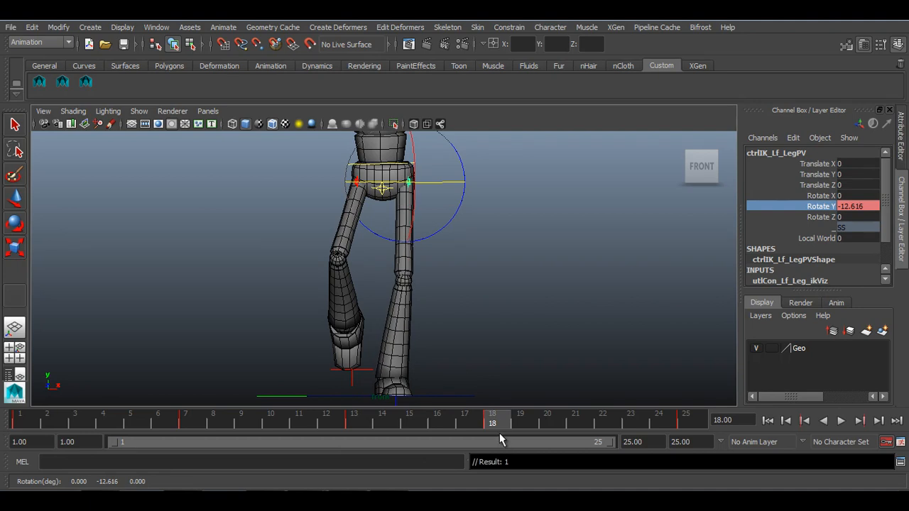
pyautogui.hotkey('alt', 'v')
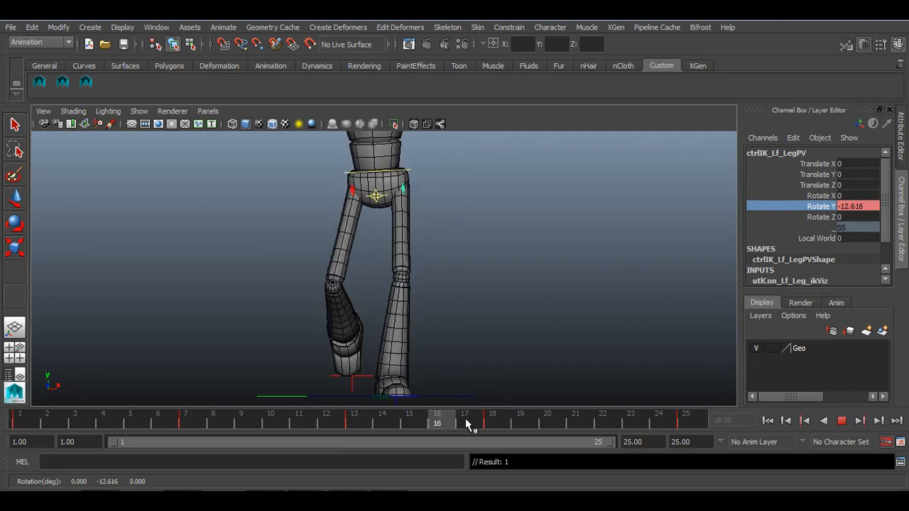
# Step: Play the walk cycle and examine the whole character's leg motion from the front and the side
pyautogui.click(845, 425)
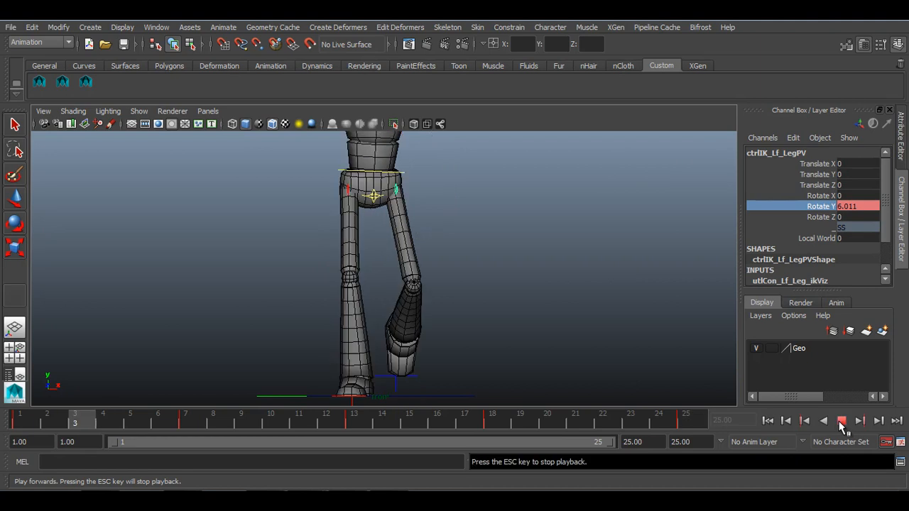
pyautogui.scroll(-8, 562, 321)
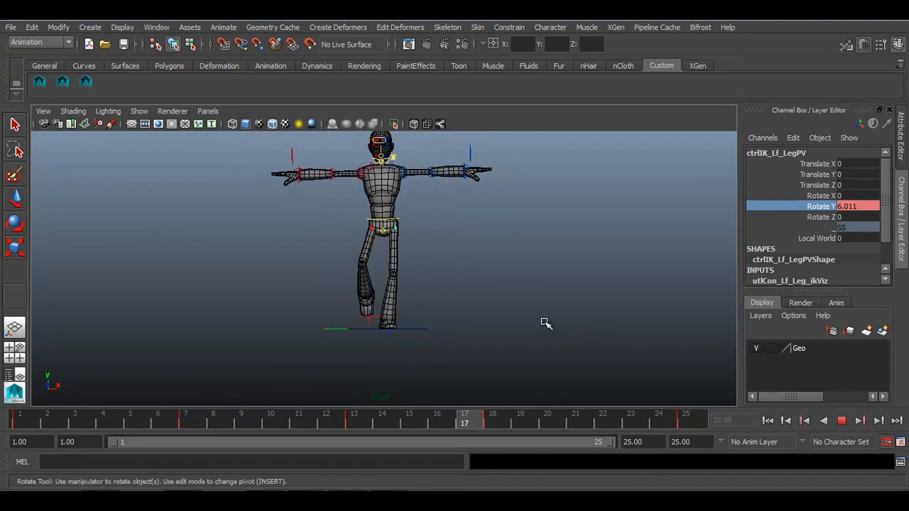
pyautogui.keyDown('alt'); pyautogui.moveTo(485, 315); pyautogui.dragTo(487, 340, button='middle'); pyautogui.keyUp('alt')
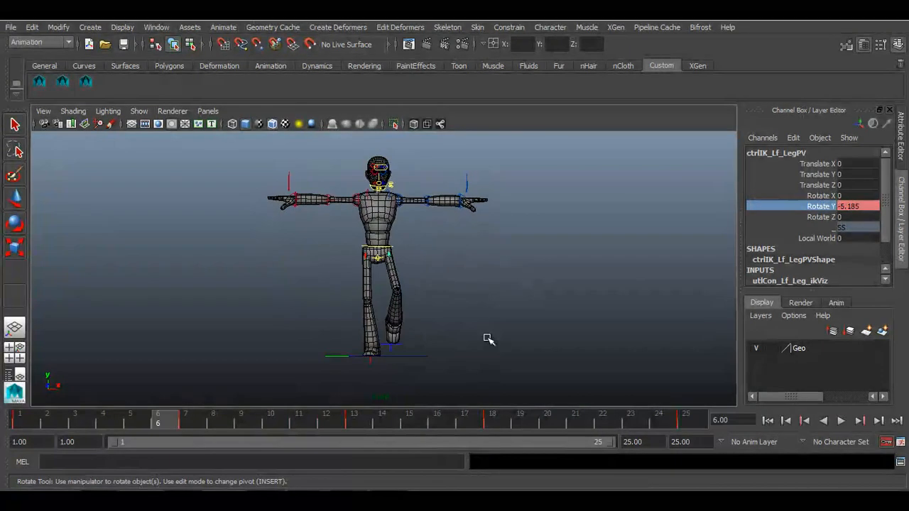
pyautogui.scroll(5, 519, 270)
pyautogui.scroll(-7, 519, 284)
pyautogui.keyDown('alt'); pyautogui.moveTo(536, 330); pyautogui.dragTo(391, 335); pyautogui.keyUp('alt')
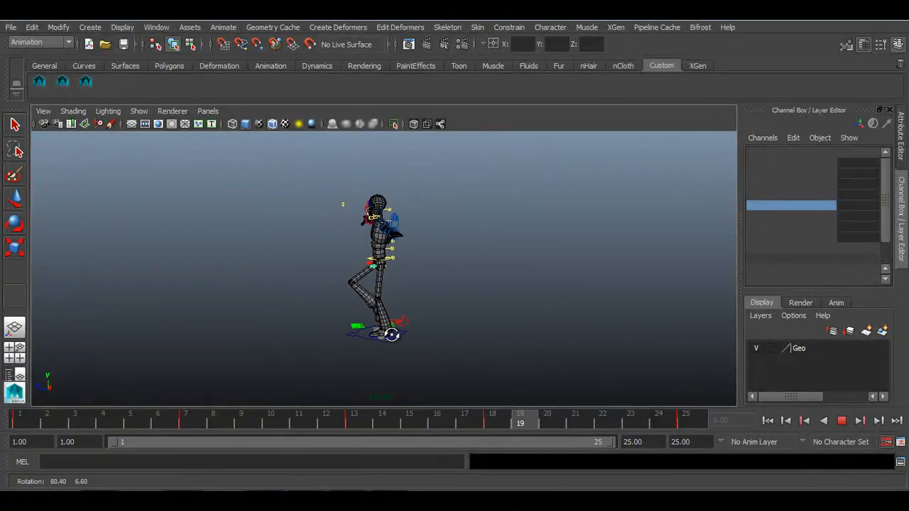
pyautogui.keyDown('alt'); pyautogui.moveTo(325, 334); pyautogui.dragTo(538, 369, button='right'); pyautogui.keyUp('alt')
pyautogui.keyDown('alt'); pyautogui.moveTo(542, 372); pyautogui.dragTo(458, 363); pyautogui.keyUp('alt')
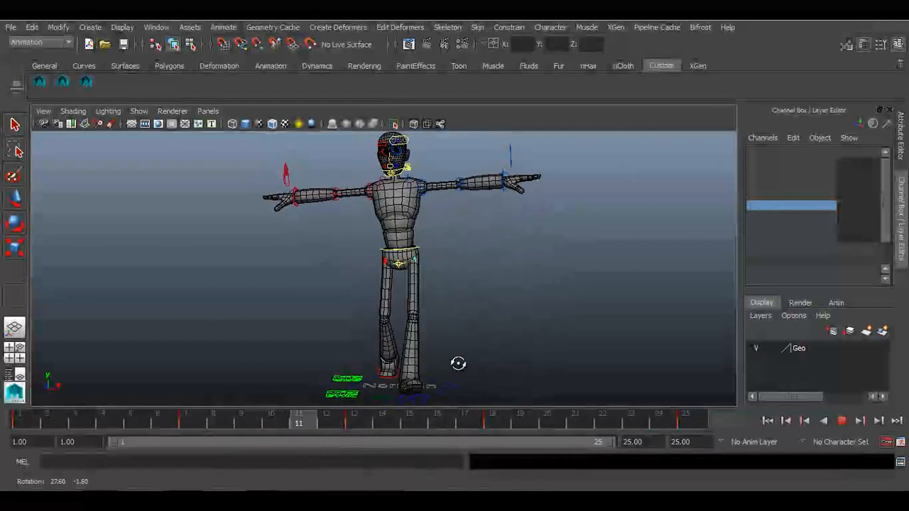
# Step: Hide the wireframe over the shaded character, review the playback from the side, and return to frame 1
pyautogui.click(273, 125)
pyautogui.scroll(-6, 476, 309)
pyautogui.keyDown('alt'); pyautogui.moveTo(495, 302); pyautogui.dragTo(455, 355); pyautogui.keyUp('alt')
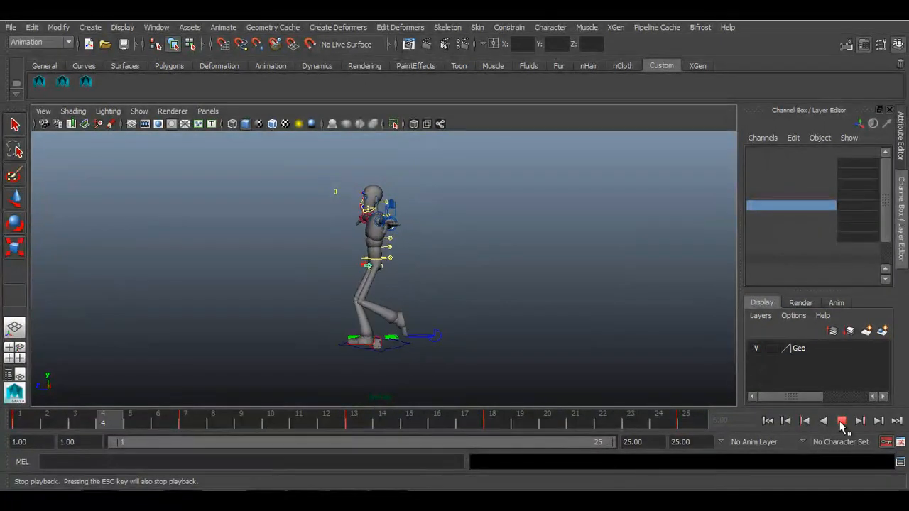
pyautogui.click(842, 421)
pyautogui.click(768, 420)
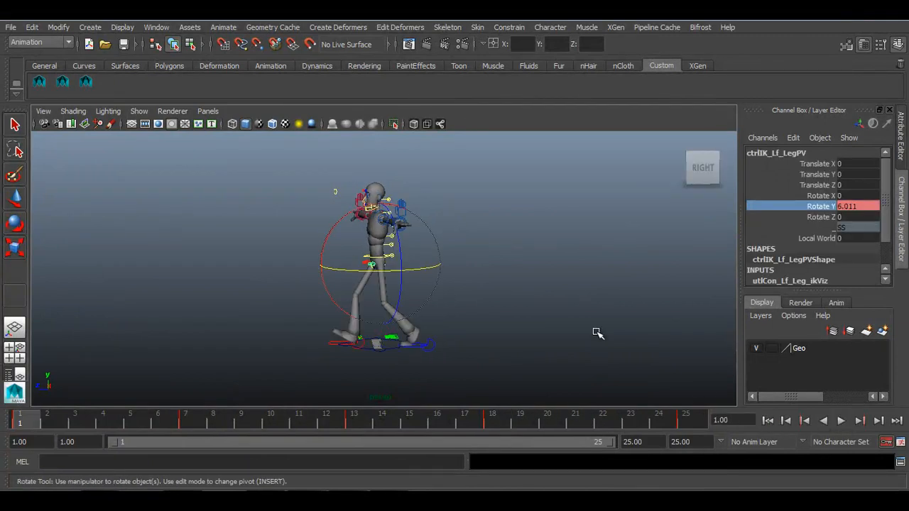
# Step: Deselect the left leg control and save the Walk_cycle.ma scene
pyautogui.click(597, 332)
pyautogui.scroll(5, 474, 335)
pyautogui.hotkey('ctrl', 's')
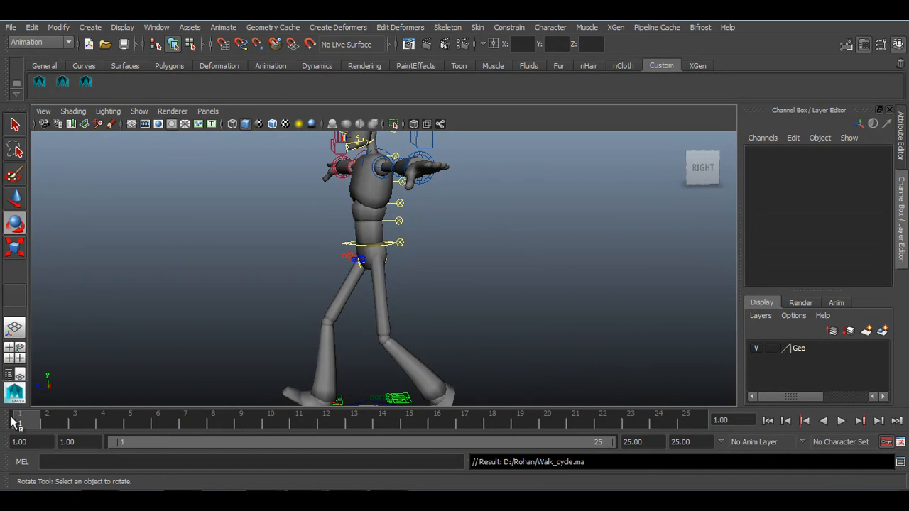
pyautogui.hotkey('alt', 'v')
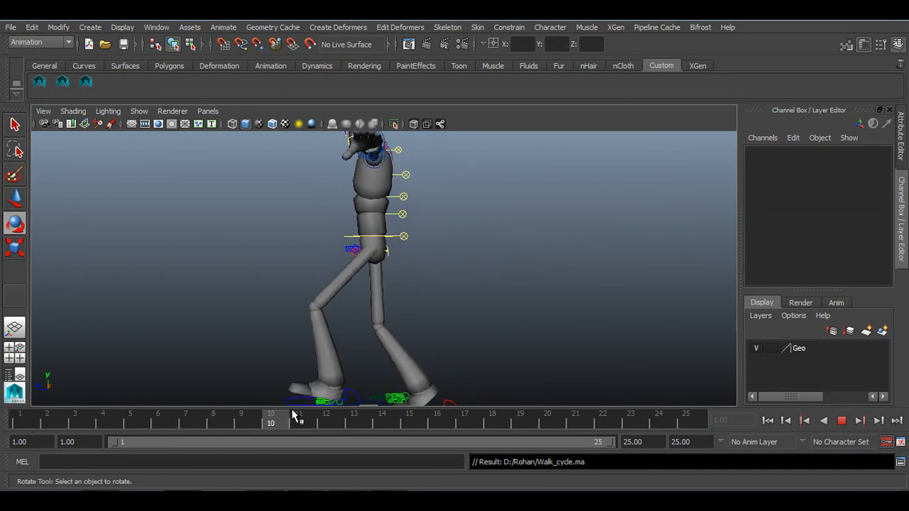
pyautogui.press('Escape')
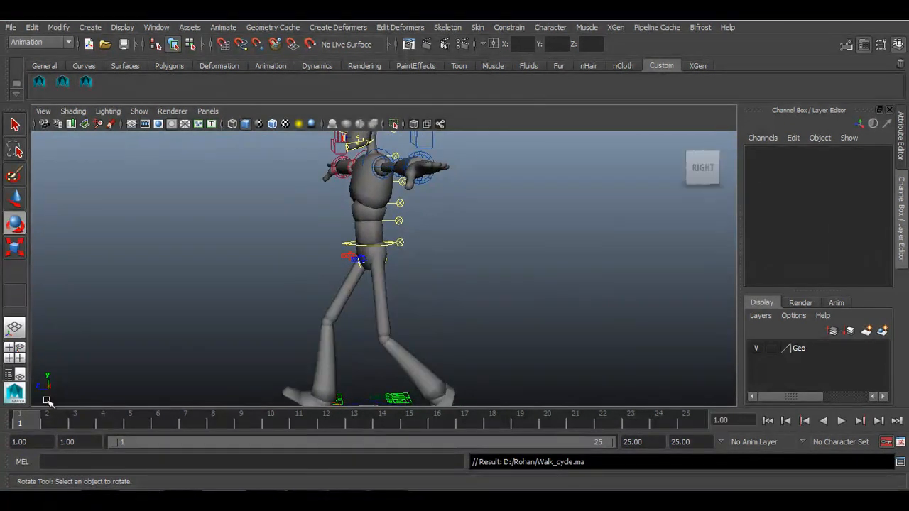
# Step: Select the spine FK controls together, from the lowest one up to ctrlFK_Cn_SpineD
pyautogui.keyDown('alt'); pyautogui.moveTo(383, 260); pyautogui.dragTo(414, 271); pyautogui.keyUp('alt')
pyautogui.keyDown('alt'); pyautogui.moveTo(414, 272); pyautogui.dragTo(490, 284, button='right'); pyautogui.keyUp('alt')
pyautogui.keyDown('alt'); pyautogui.moveTo(454, 227); pyautogui.dragTo(405, 328, button='middle'); pyautogui.keyUp('alt')
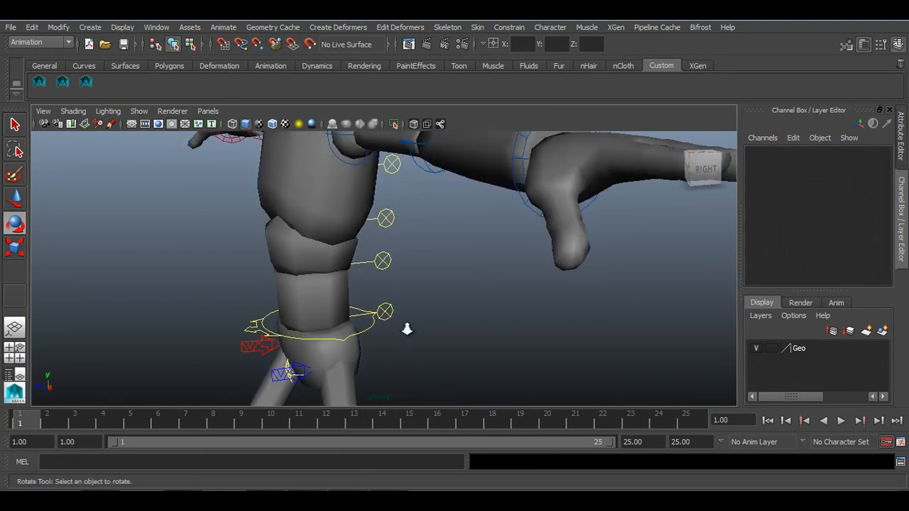
pyautogui.keyDown('alt'); pyautogui.moveTo(405, 328); pyautogui.dragTo(402, 327, button='right'); pyautogui.keyUp('alt')
pyautogui.click(389, 316)
pyautogui.click(387, 259)
pyautogui.click(388, 214)
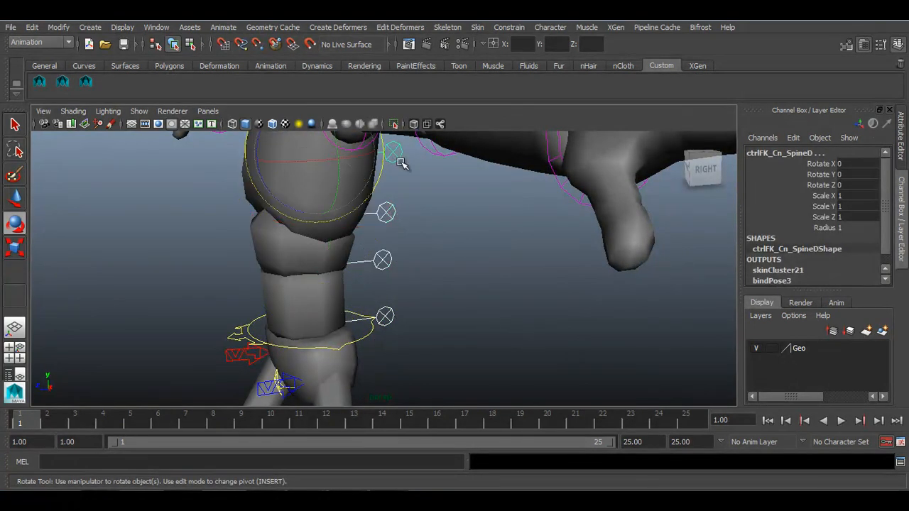
pyautogui.scroll(-3, 433, 276)
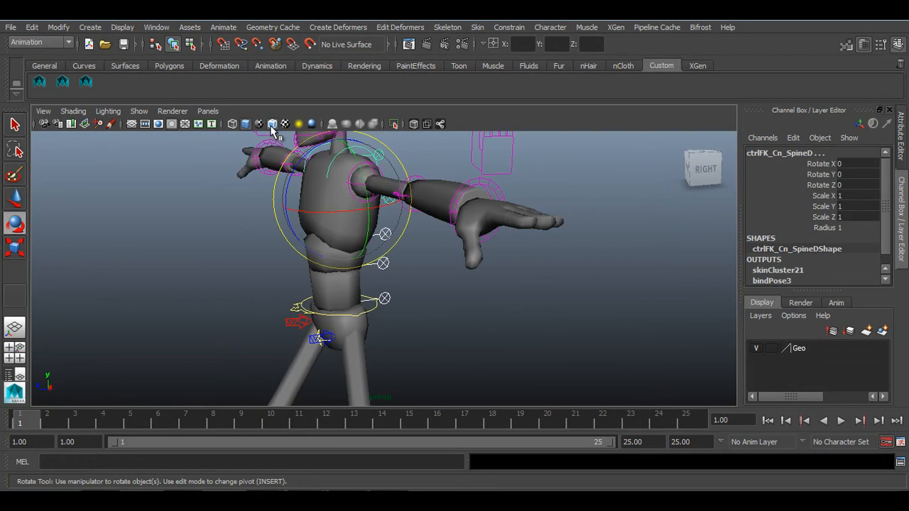
# Step: Show the wireframe over the shaded character again and clear the spine control selection
pyautogui.click(272, 124)
pyautogui.moveTo(398, 334)
pyautogui.keyDown('alt'); pyautogui.mouseDown()
pyautogui.moveTo(615, 333)
pyautogui.moveTo(436, 333)
pyautogui.mouseUp(); pyautogui.keyUp('alt')
pyautogui.keyDown('alt'); pyautogui.moveTo(436, 333); pyautogui.dragTo(471, 347, button='right'); pyautogui.keyUp('alt')
pyautogui.keyDown('alt'); pyautogui.moveTo(478, 340); pyautogui.dragTo(468, 339); pyautogui.keyUp('alt')
pyautogui.keyDown('alt'); pyautogui.moveTo(468, 339); pyautogui.dragTo(556, 385, button='right'); pyautogui.keyUp('alt')
pyautogui.click(384, 270)
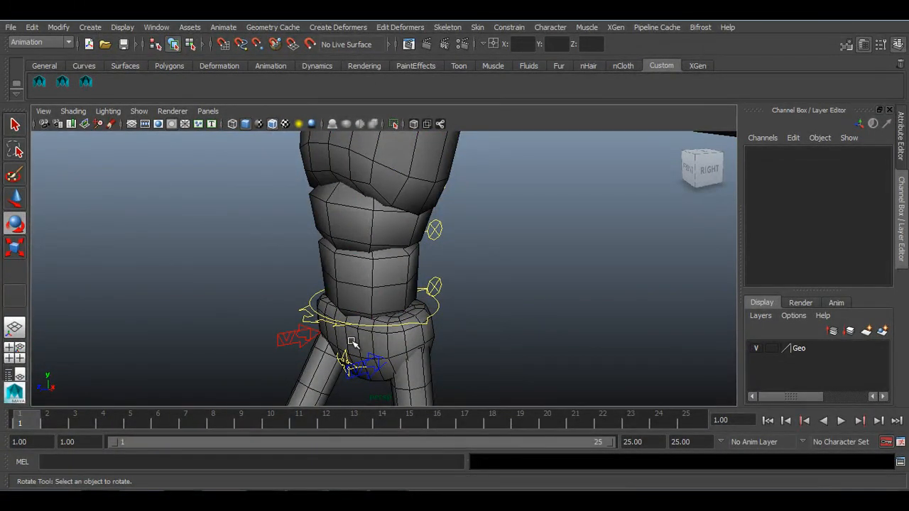
# Step: Select only the lowest spine control, ctrlFK_Cn_SpineA, on frame 1
pyautogui.keyDown('alt'); pyautogui.moveTo(352, 343); pyautogui.dragTo(331, 307, button='middle'); pyautogui.keyUp('alt')
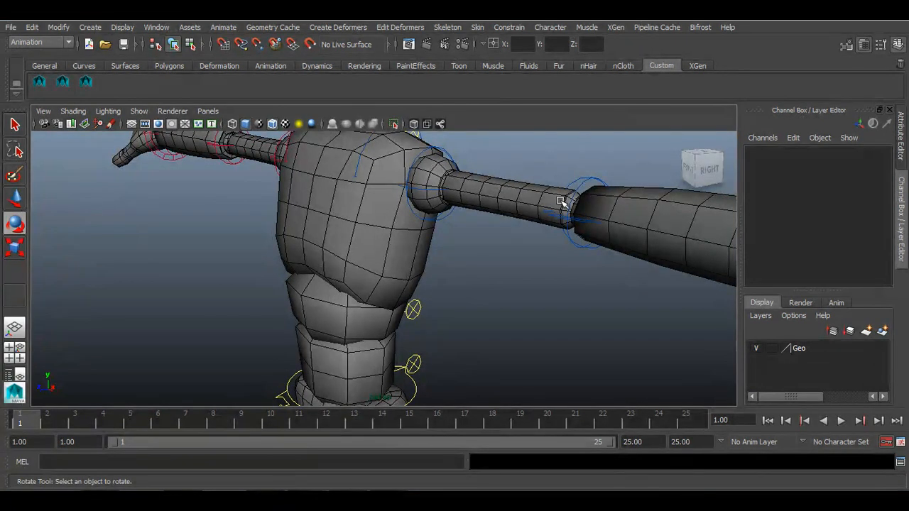
pyautogui.scroll(-5, 436, 334)
pyautogui.keyDown('alt'); pyautogui.moveTo(436, 334); pyautogui.dragTo(478, 314); pyautogui.keyUp('alt')
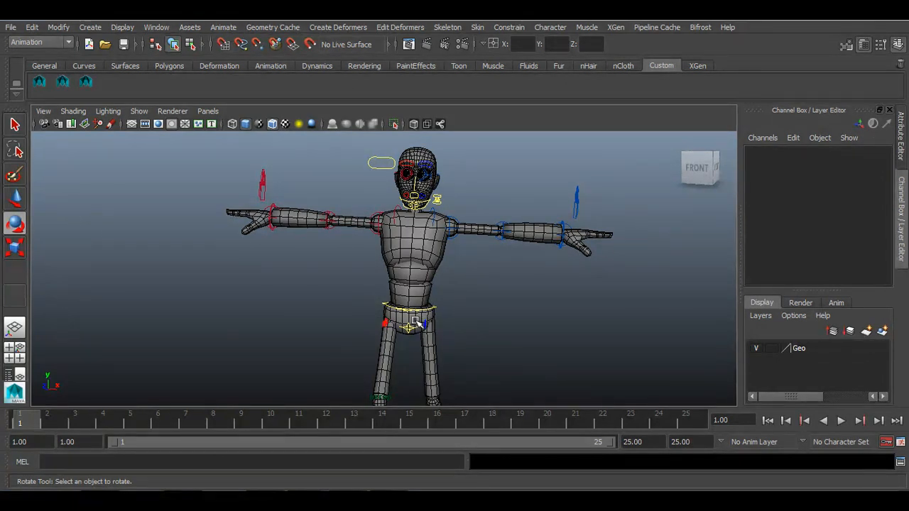
pyautogui.scroll(3, 414, 321)
pyautogui.keyDown('alt'); pyautogui.moveTo(414, 321); pyautogui.dragTo(520, 348); pyautogui.keyUp('alt')
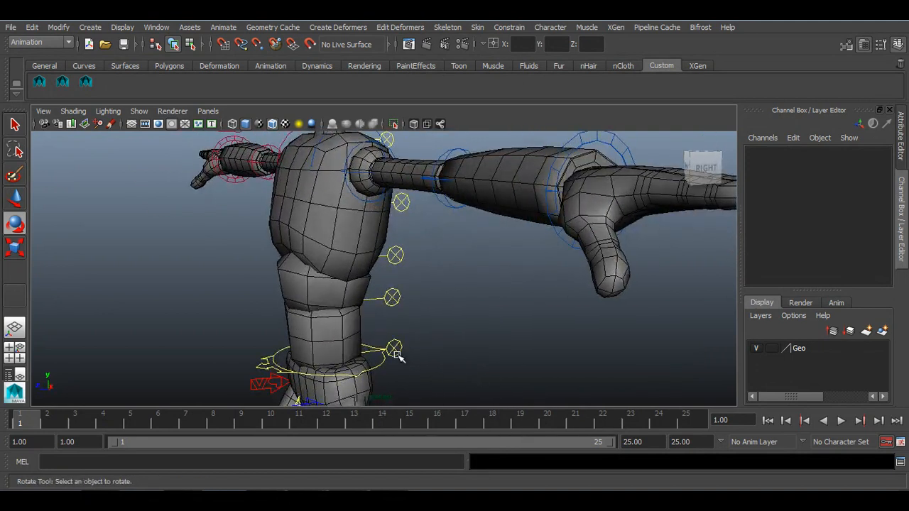
pyautogui.click(396, 352)
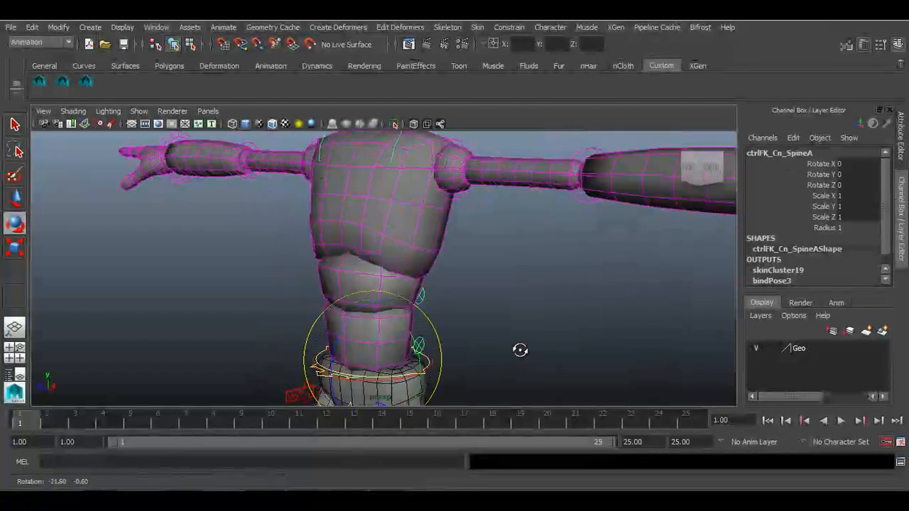
pyautogui.keyDown('alt'); pyautogui.moveTo(521, 348); pyautogui.dragTo(471, 343, button='right'); pyautogui.keyUp('alt')
pyautogui.keyDown('alt'); pyautogui.moveTo(472, 343); pyautogui.dragTo(475, 341, button='middle'); pyautogui.keyUp('alt')
# Step: Try rotating ctrlFK_Cn_SpineA separately on its Y, Z and X axes, undoing each test rotation
pyautogui.click(801, 176)
pyautogui.moveTo(680, 244); pyautogui.dragTo(608, 315, button='middle')
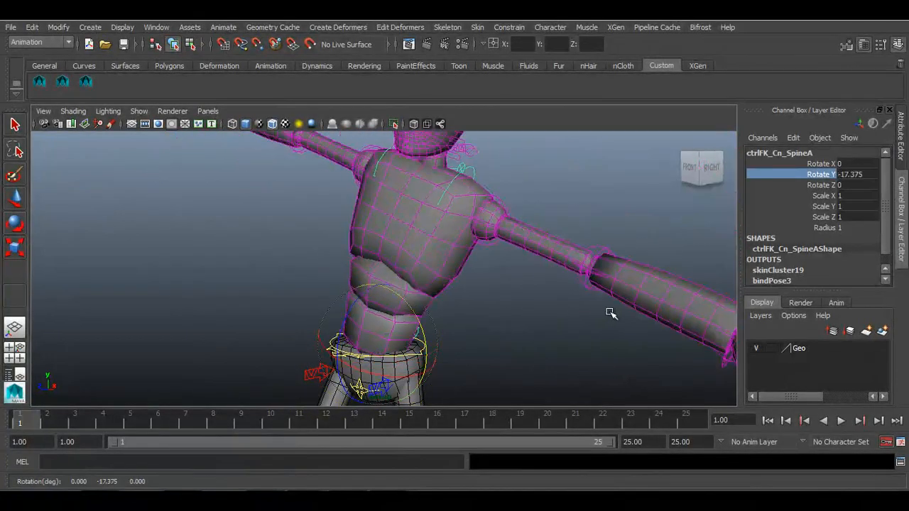
pyautogui.hotkey('ctrl', 'z')
pyautogui.press('r')
pyautogui.click(826, 195)
pyautogui.click(828, 185)
pyautogui.press('e')
pyautogui.moveTo(466, 324); pyautogui.dragTo(435, 330, button='middle')
pyautogui.hotkey('ctrl', 'z')
pyautogui.click(822, 164)
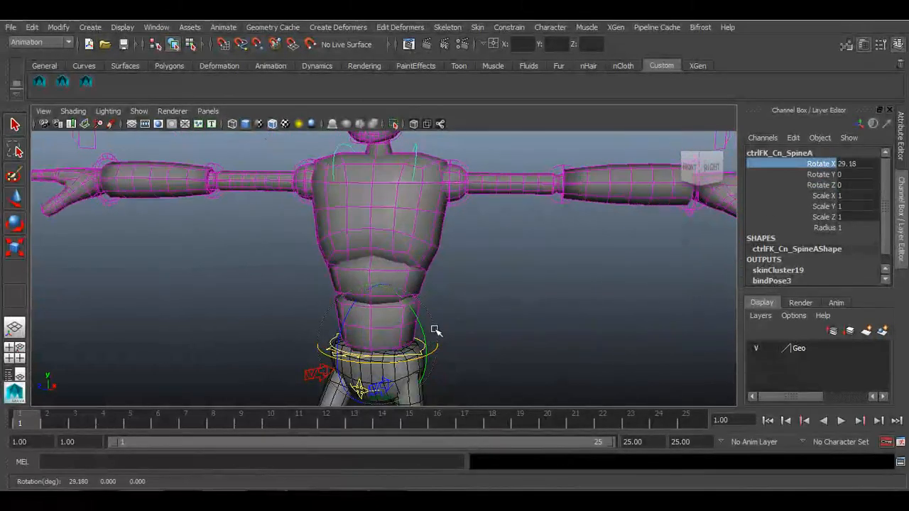
pyautogui.hotkey('ctrl', 'z')
# Step: Rotate ctrlFK_Cn_SpineA to 7.92 in Rotate X and key that channel on frame 1
pyautogui.keyDown('alt'); pyautogui.moveTo(472, 330); pyautogui.dragTo(431, 329, button='right'); pyautogui.keyUp('alt')
pyautogui.keyDown('alt'); pyautogui.moveTo(432, 329); pyautogui.dragTo(454, 294, button='middle'); pyautogui.keyUp('alt')
pyautogui.keyDown('alt'); pyautogui.moveTo(454, 295); pyautogui.dragTo(469, 309); pyautogui.keyUp('alt')
pyautogui.keyDown('alt'); pyautogui.moveTo(468, 309); pyautogui.dragTo(570, 397, button='right'); pyautogui.keyUp('alt')
pyautogui.keyDown('alt'); pyautogui.moveTo(422, 335); pyautogui.dragTo(568, 333); pyautogui.keyUp('alt')
pyautogui.keyDown('alt'); pyautogui.moveTo(568, 334); pyautogui.dragTo(435, 260, button='right'); pyautogui.keyUp('alt')
pyautogui.keyDown('alt'); pyautogui.moveTo(434, 259); pyautogui.dragTo(371, 299); pyautogui.keyUp('alt')
pyautogui.keyDown('alt'); pyautogui.moveTo(434, 266); pyautogui.dragTo(380, 284, button='right'); pyautogui.keyUp('alt')
pyautogui.keyDown('alt'); pyautogui.moveTo(383, 287); pyautogui.dragTo(483, 364); pyautogui.keyUp('alt')
pyautogui.moveTo(484, 364); pyautogui.dragTo(499, 365, button='middle')
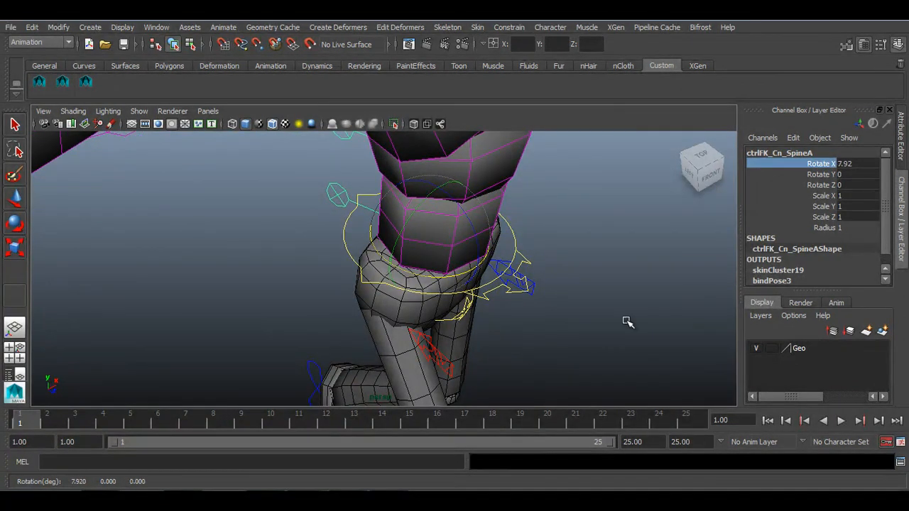
pyautogui.rightClick(784, 166)
pyautogui.click(802, 180)
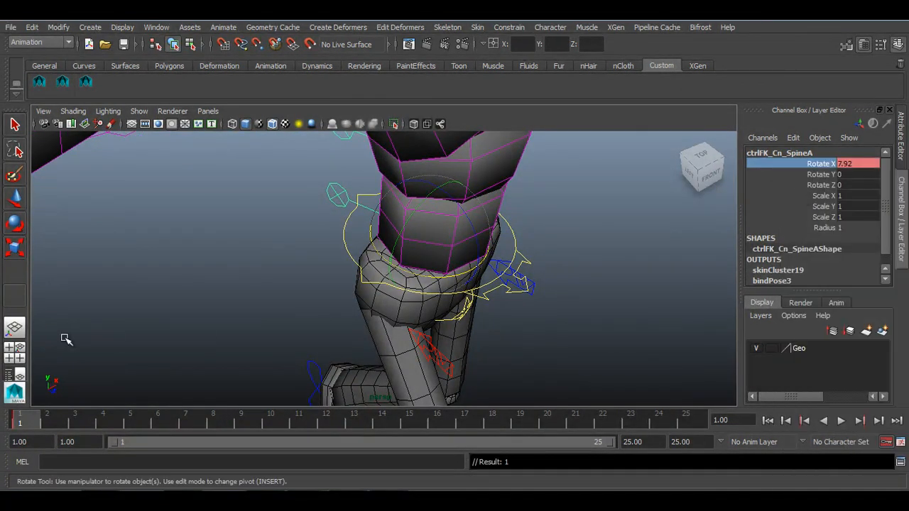
# Step: Copy ctrlFK_Cn_SpineA's Rotate X key from frame 1 and paste it at frame 25
pyautogui.rightClick(19, 412)
pyautogui.click(64, 243)
pyautogui.click(687, 420)
pyautogui.rightClick(687, 420)
pyautogui.moveTo(746, 260)
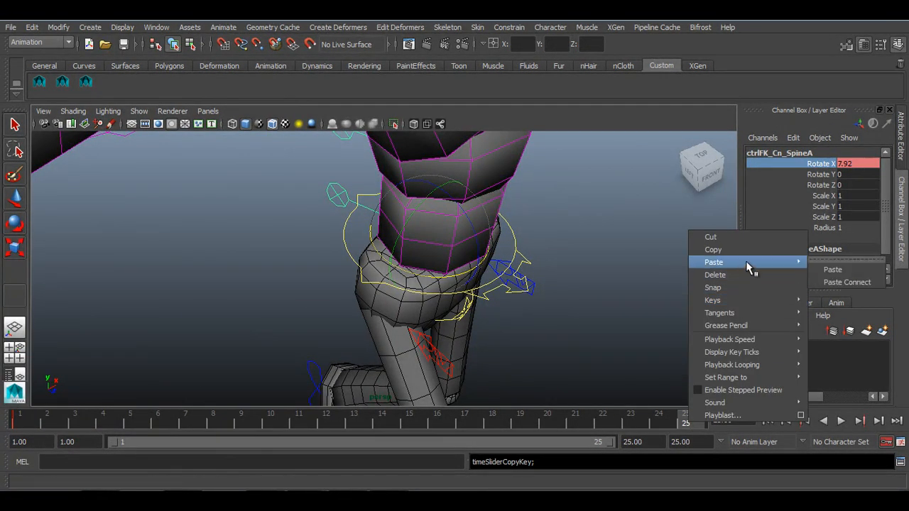
pyautogui.click(829, 270)
# Step: Set ctrlFK_Cn_SpineA's Rotate X to -7.92 on frame 13 and check the torso twist
pyautogui.click(362, 424)
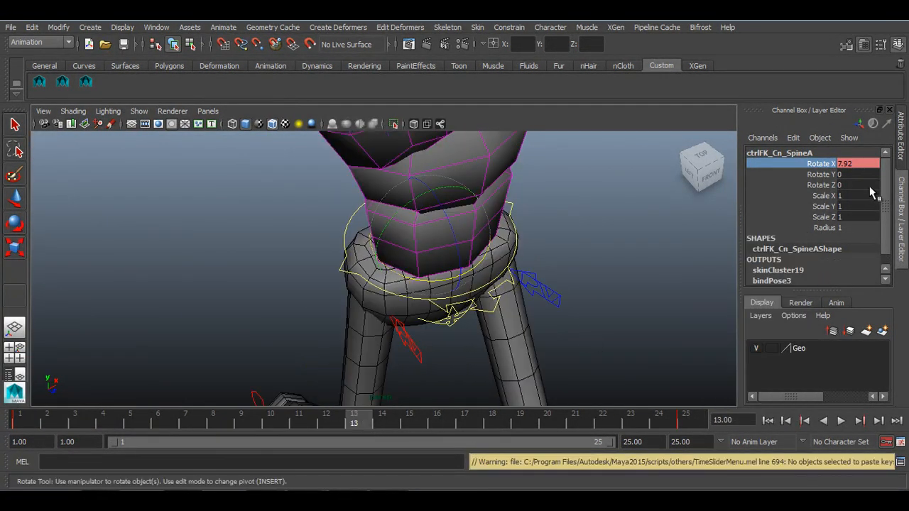
pyautogui.click(852, 164)
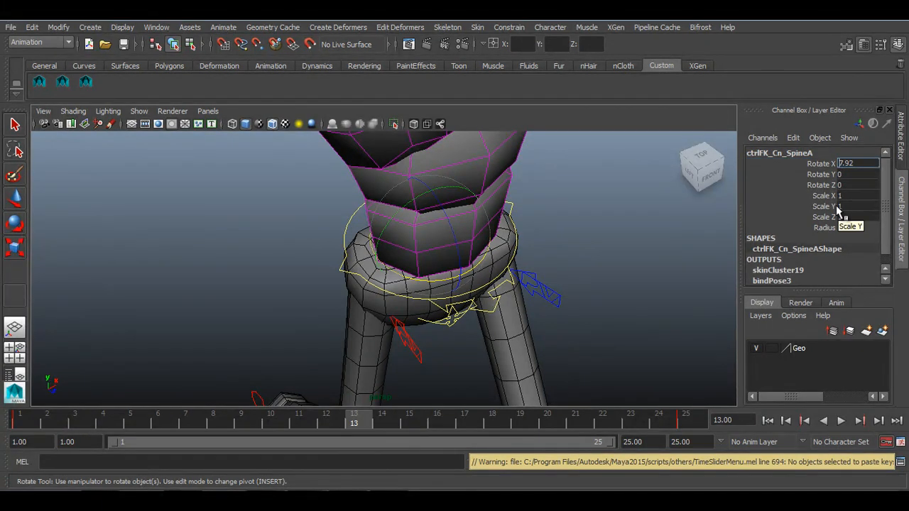
pyautogui.press('Return')
pyautogui.keyDown('alt'); pyautogui.moveTo(486, 368); pyautogui.dragTo(148, 414); pyautogui.keyUp('alt')
pyautogui.hotkey('alt', 'v')
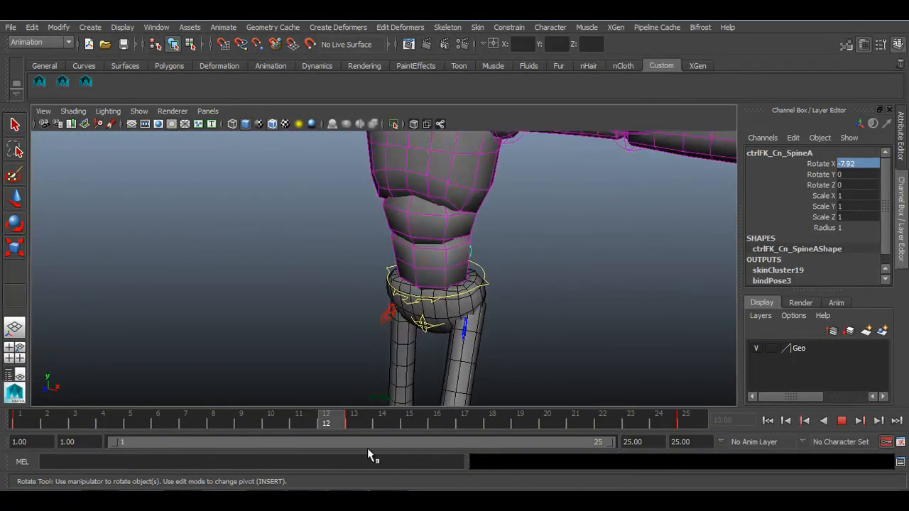
# Step: Return to frame 1 and try a Rotate Z of -2.737 on ctrlFK_Cn_SpineA, undoing it
pyautogui.click(17, 432)
pyautogui.keyDown('alt'); pyautogui.moveTo(406, 370); pyautogui.dragTo(416, 331); pyautogui.keyUp('alt')
pyautogui.keyDown('alt'); pyautogui.moveTo(416, 331); pyautogui.dragTo(418, 333, button='right'); pyautogui.keyUp('alt')
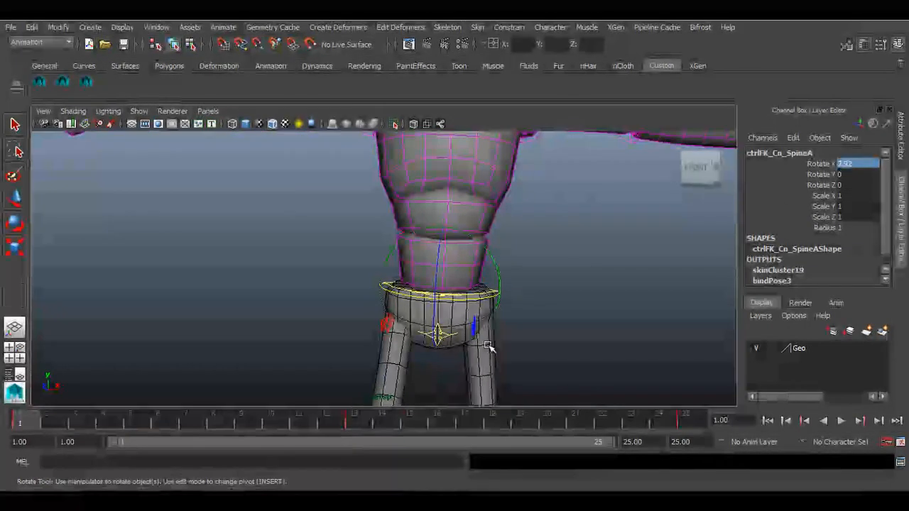
pyautogui.click(807, 183)
pyautogui.moveTo(671, 235); pyautogui.dragTo(675, 236, button='middle')
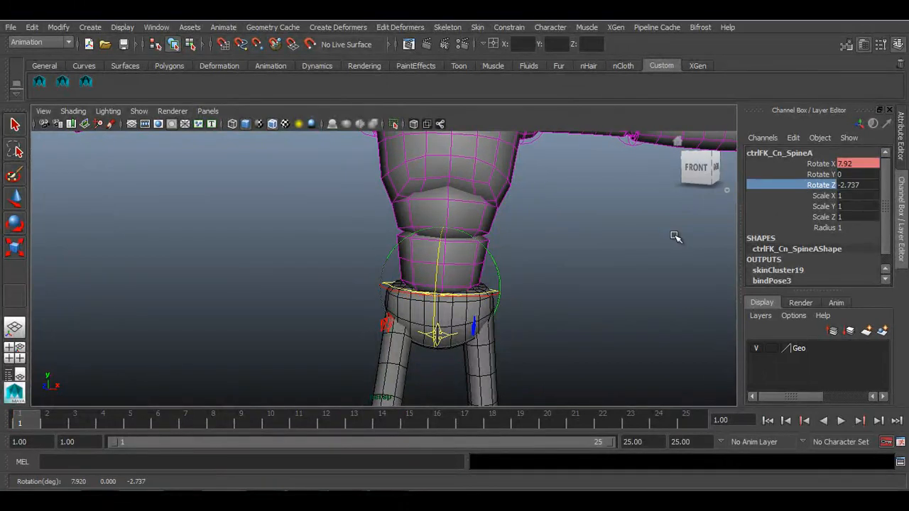
pyautogui.hotkey('ctrl', 'z')
# Step: Set ctrlFK_Cn_SpineA's Rotate Y to -2.88 and key that channel on frame 1
pyautogui.click(823, 175)
pyautogui.moveTo(666, 250); pyautogui.dragTo(672, 254, button='middle')
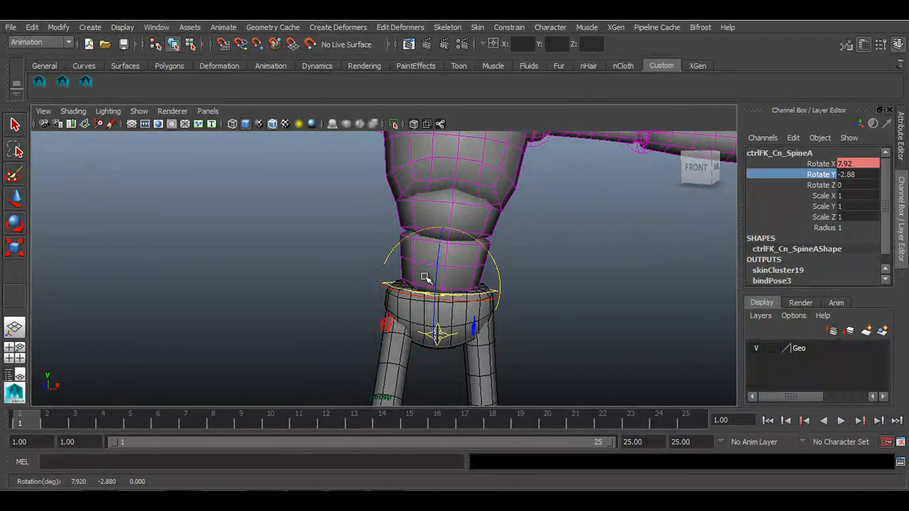
pyautogui.rightClick(816, 174)
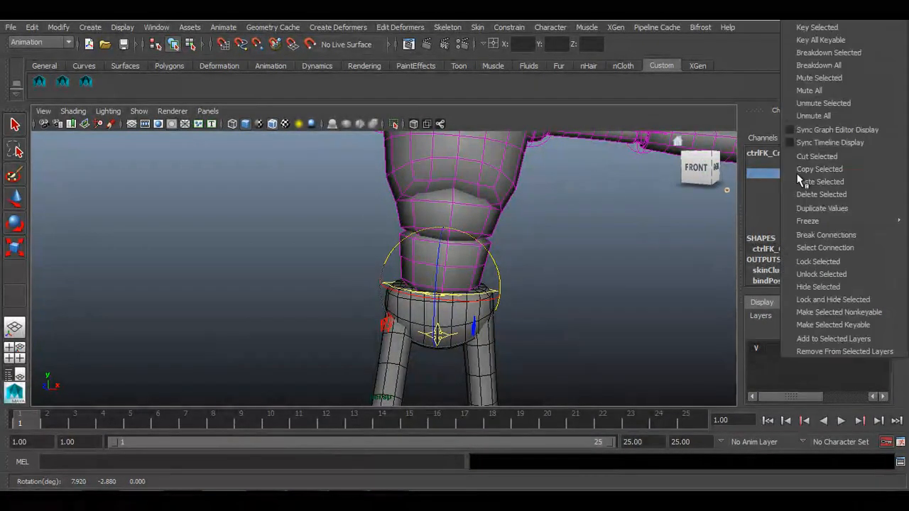
pyautogui.click(814, 29)
# Step: Copy ctrlFK_Cn_SpineA's Rotate Y key from frame 1 and paste it at frame 25
pyautogui.rightClick(20, 416)
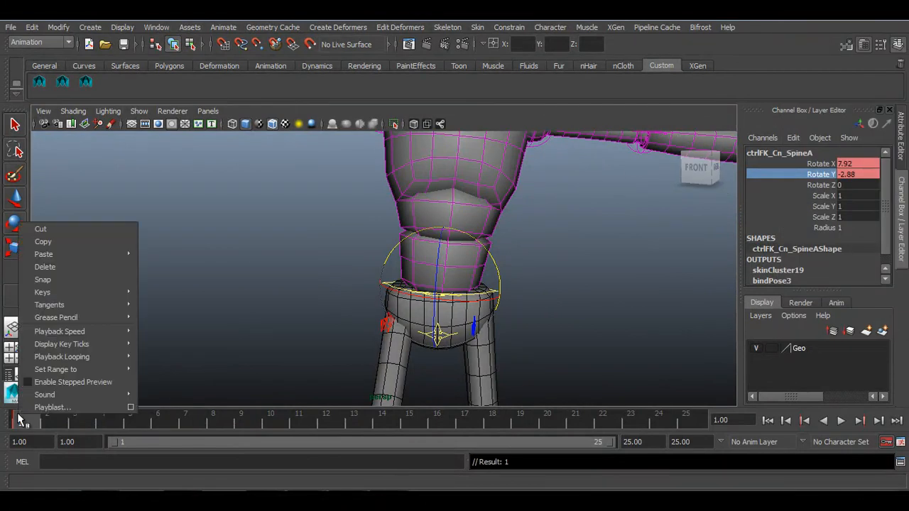
pyautogui.click(62, 238)
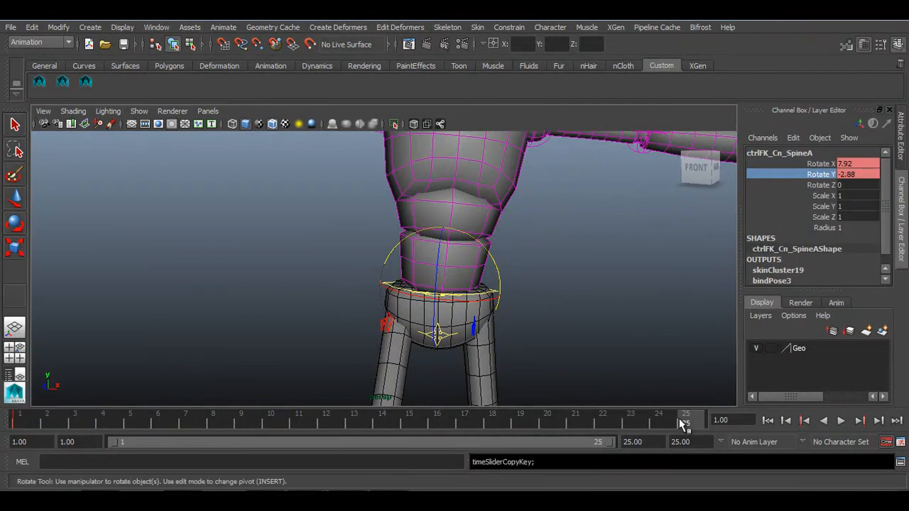
pyautogui.click(679, 418)
pyautogui.rightClick(679, 419)
pyautogui.click(813, 266)
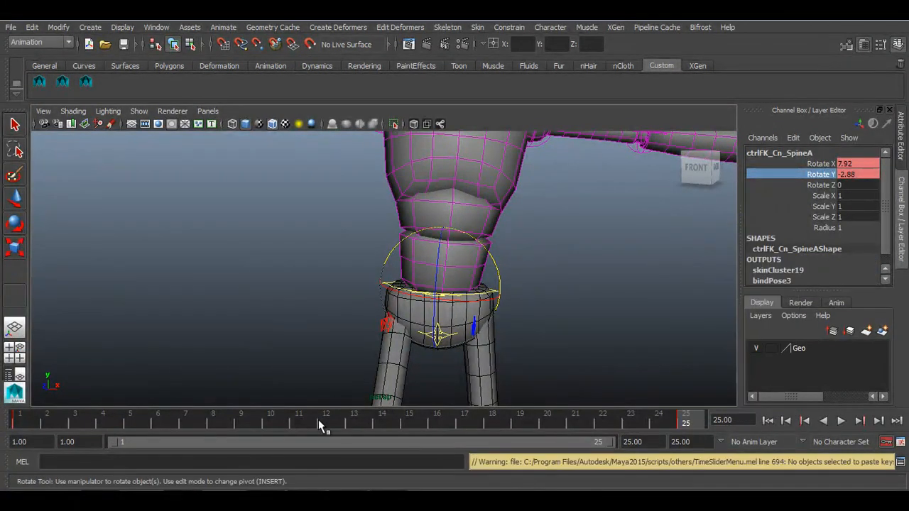
# Step: Set ctrlFK_Cn_SpineA's Rotate Y to 2.88 on frame 13 and play the cycle to check the torso tilt
pyautogui.moveTo(318, 420); pyautogui.dragTo(355, 422)
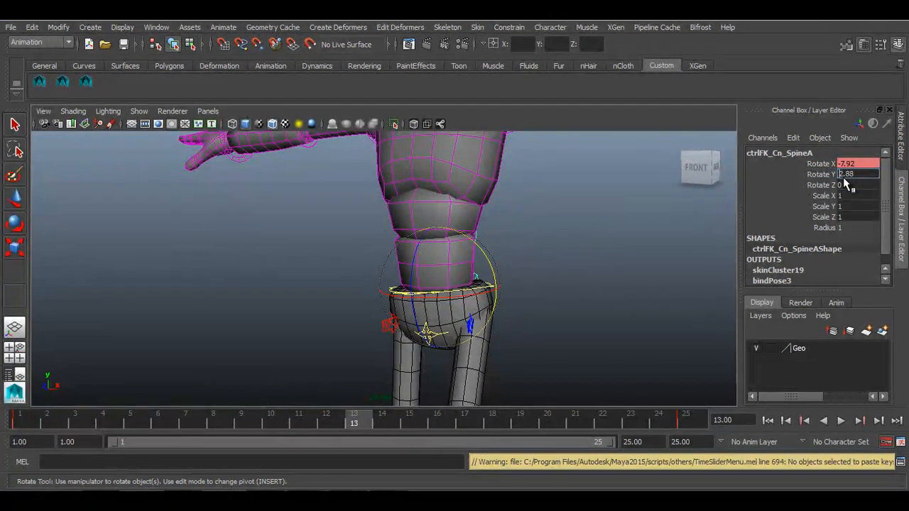
pyautogui.press('Return')
pyautogui.moveTo(30, 413); pyautogui.dragTo(646, 426)
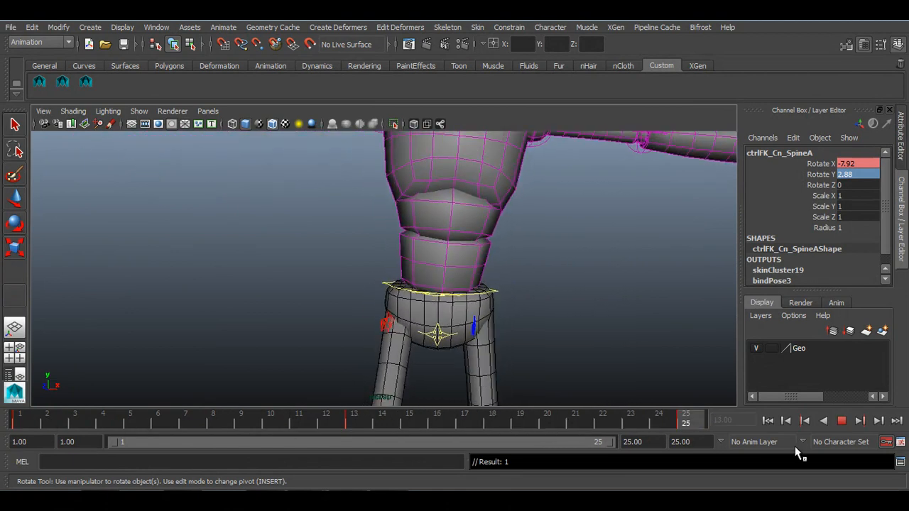
pyautogui.click(842, 420)
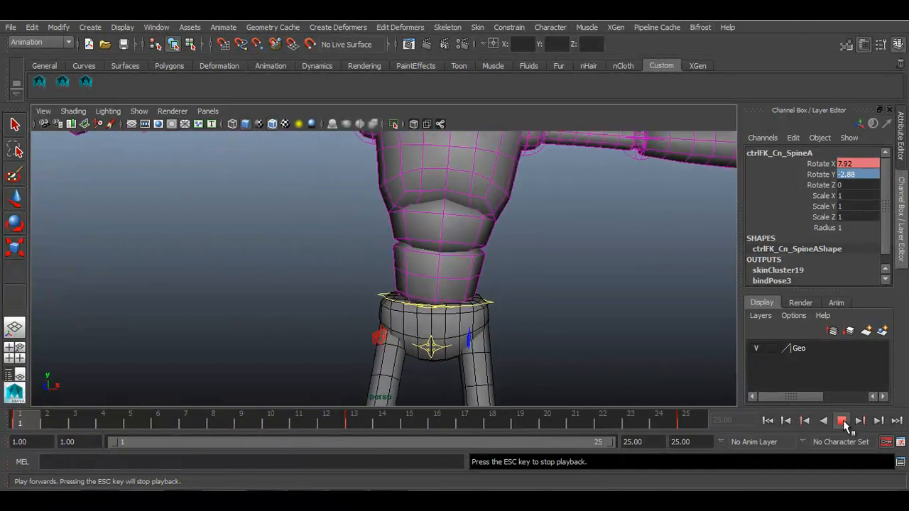
pyautogui.click(842, 420)
# Step: Return to frame 1, select ctrlFK_Cn_SpineB and make Rotate Y its active channel for rotating
pyautogui.click(768, 424)
pyautogui.keyDown('alt'); pyautogui.moveTo(476, 293); pyautogui.dragTo(315, 295); pyautogui.keyUp('alt')
pyautogui.click(456, 247)
pyautogui.press('e')
pyautogui.keyDown('alt'); pyautogui.moveTo(445, 297); pyautogui.dragTo(573, 297); pyautogui.keyUp('alt')
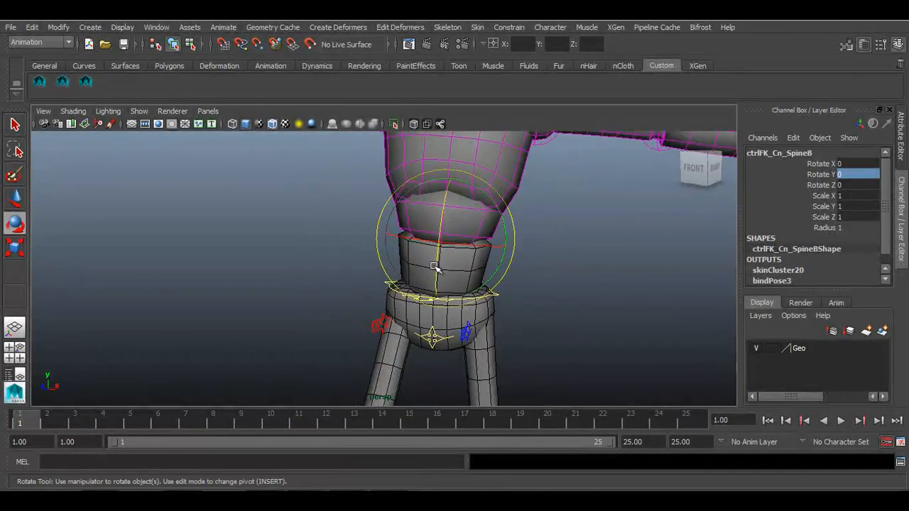
pyautogui.keyDown('alt'); pyautogui.moveTo(449, 297); pyautogui.dragTo(402, 357, button='middle'); pyautogui.keyUp('alt')
pyautogui.keyDown('alt'); pyautogui.moveTo(434, 331); pyautogui.dragTo(444, 329); pyautogui.keyUp('alt')
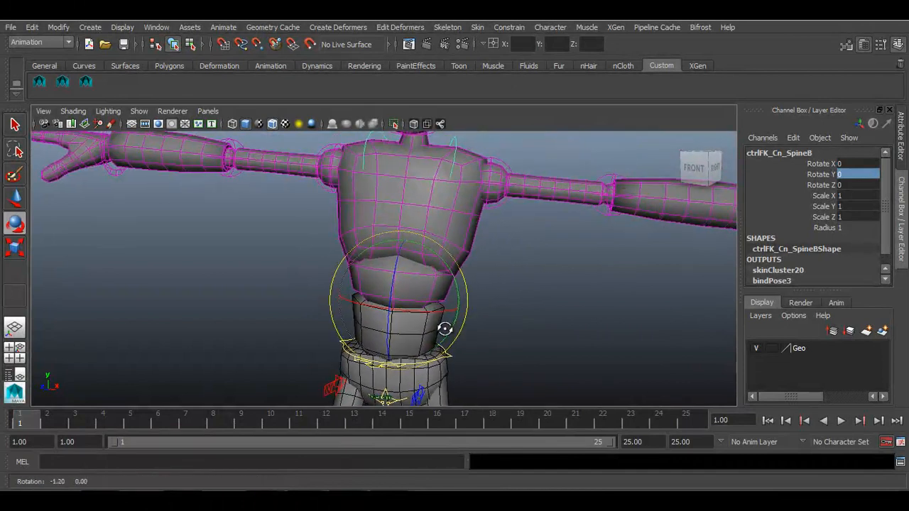
pyautogui.keyDown('alt'); pyautogui.moveTo(569, 328); pyautogui.dragTo(578, 303); pyautogui.keyUp('alt')
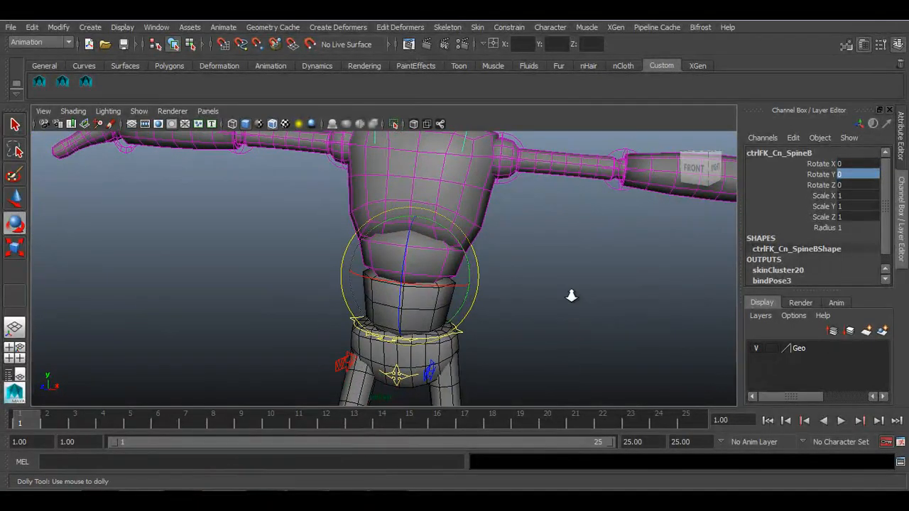
pyautogui.keyDown('alt'); pyautogui.moveTo(571, 296); pyautogui.dragTo(603, 295, button='right'); pyautogui.keyUp('alt')
pyautogui.click(808, 175)
# Step: Try a Rotate Y adjustment on ctrlFK_Cn_SpineB at frame 1 and undo it, restoring the previous view
pyautogui.moveTo(605, 255); pyautogui.dragTo(520, 331, button='middle')
pyautogui.hotkey('ctrl', 'z')
pyautogui.press('[')
pyautogui.press('[')
pyautogui.keyDown('alt'); pyautogui.moveTo(400, 316); pyautogui.dragTo(539, 366, button='right'); pyautogui.keyUp('alt')
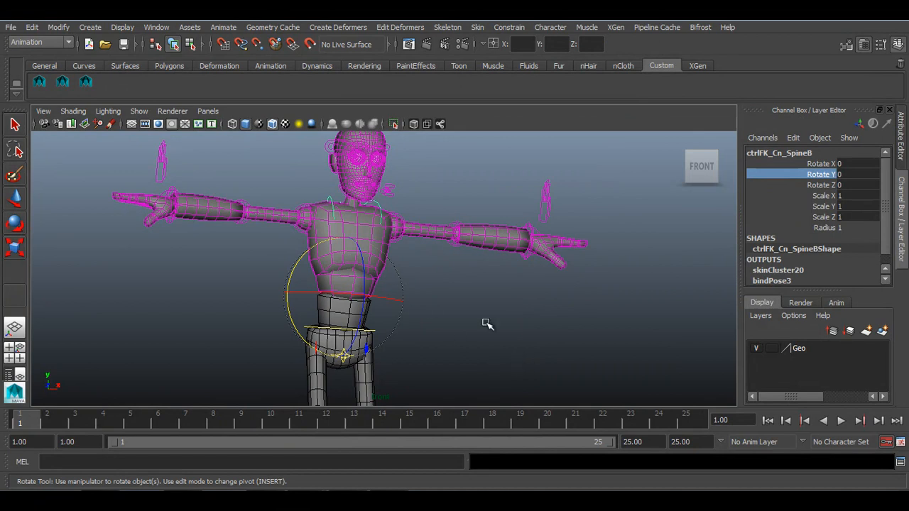
# Step: Set ctrlFK_Cn_SpineB's Rotate Y to 5.04 and key that channel on frame 1
pyautogui.moveTo(514, 343); pyautogui.dragTo(524, 345, button='middle')
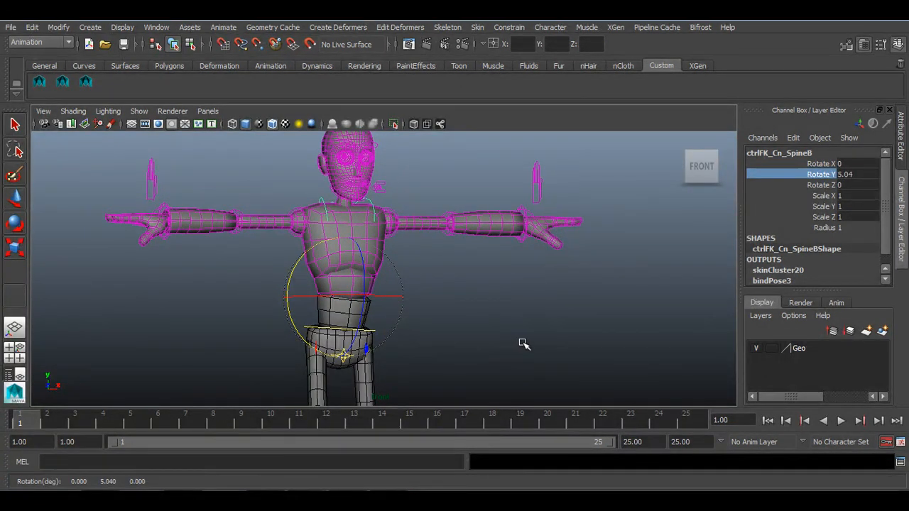
pyautogui.rightClick(794, 174)
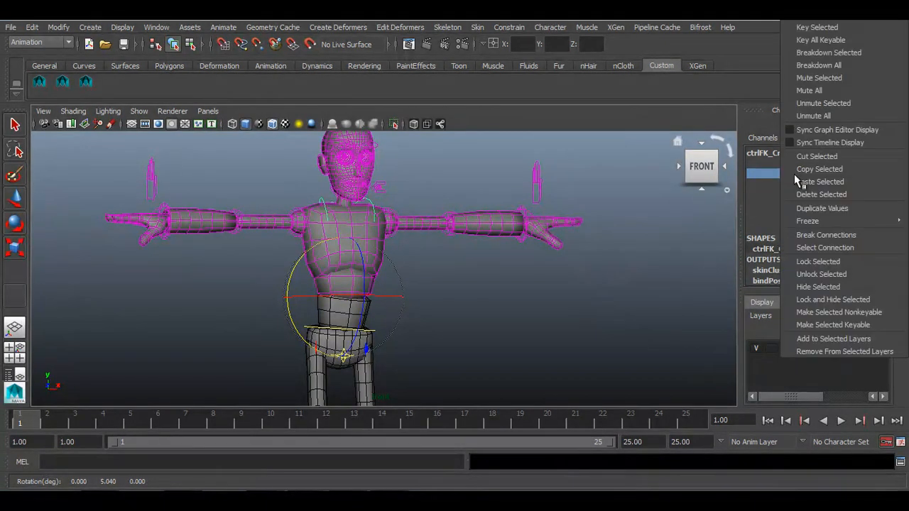
pyautogui.click(803, 34)
# Step: Copy ctrlFK_Cn_SpineB's Rotate Y key from frame 1 and paste it at frame 25
pyautogui.rightClick(39, 419)
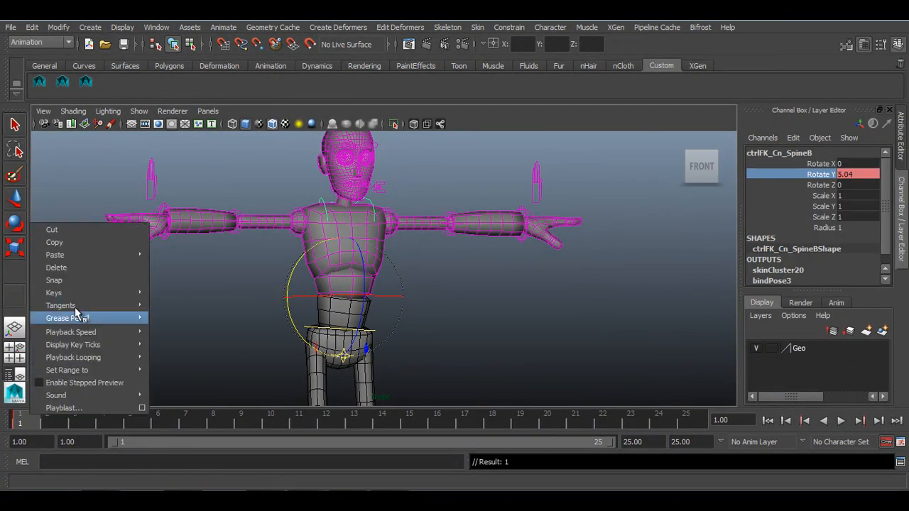
pyautogui.click(86, 239)
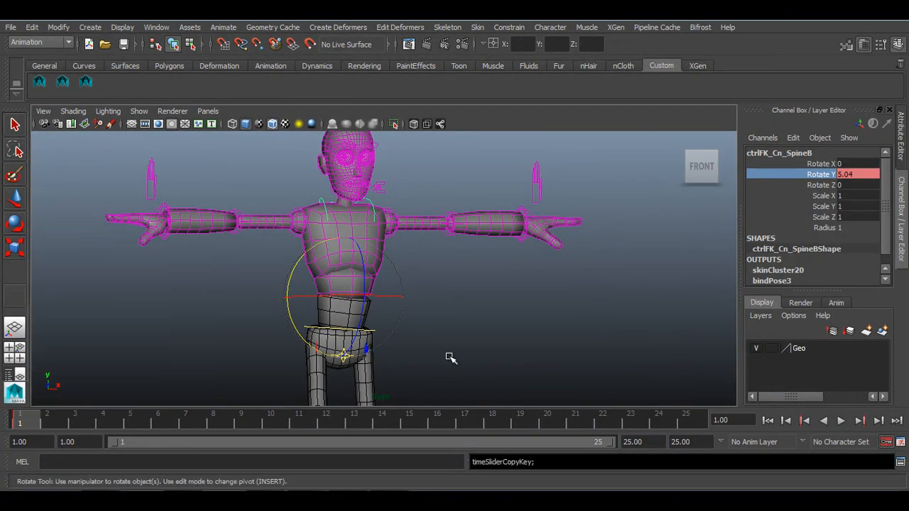
pyautogui.rightClick(683, 425)
pyautogui.moveTo(732, 263)
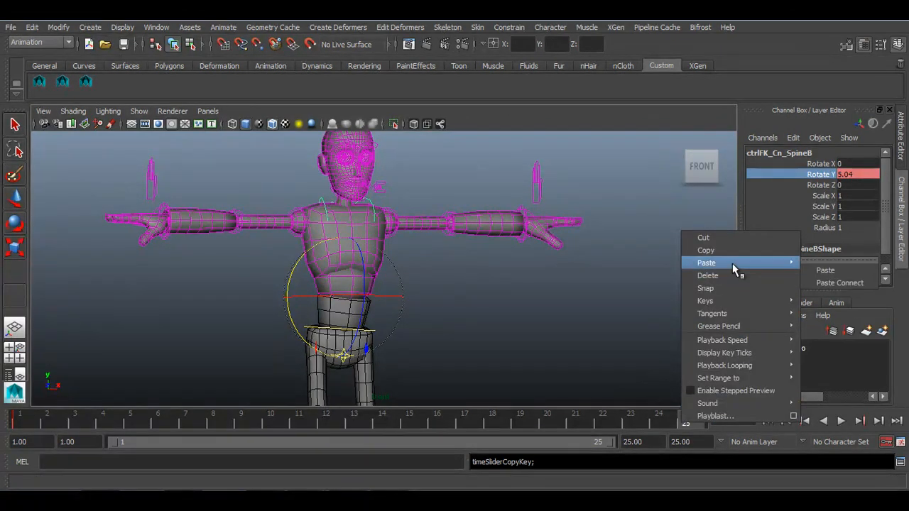
pyautogui.click(816, 270)
# Step: Set ctrlFK_Cn_SpineB's Rotate Y to -5.04 on frame 13 and scrub through the cycle to check the shoulders
pyautogui.click(357, 424)
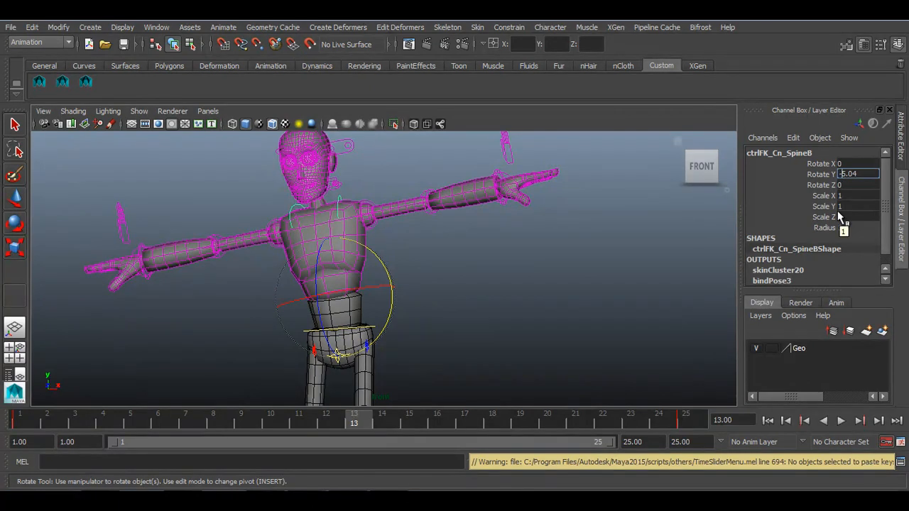
pyautogui.press('Return')
pyautogui.moveTo(37, 420); pyautogui.dragTo(774, 447)
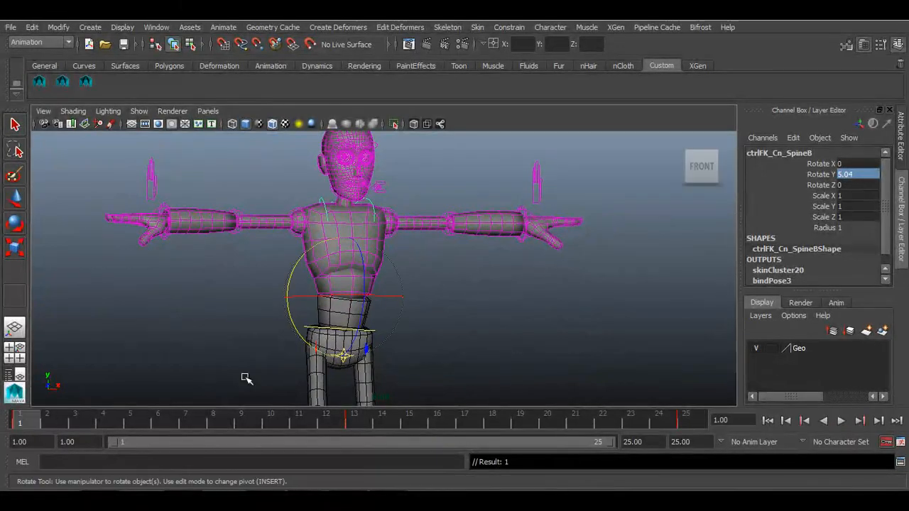
# Step: Try Rotate X adjustments on ctrlFK_Cn_SpineB at frame 1, including 10.8, and undo them
pyautogui.press('f')
pyautogui.keyDown('alt'); pyautogui.moveTo(422, 270); pyautogui.dragTo(365, 270); pyautogui.keyUp('alt')
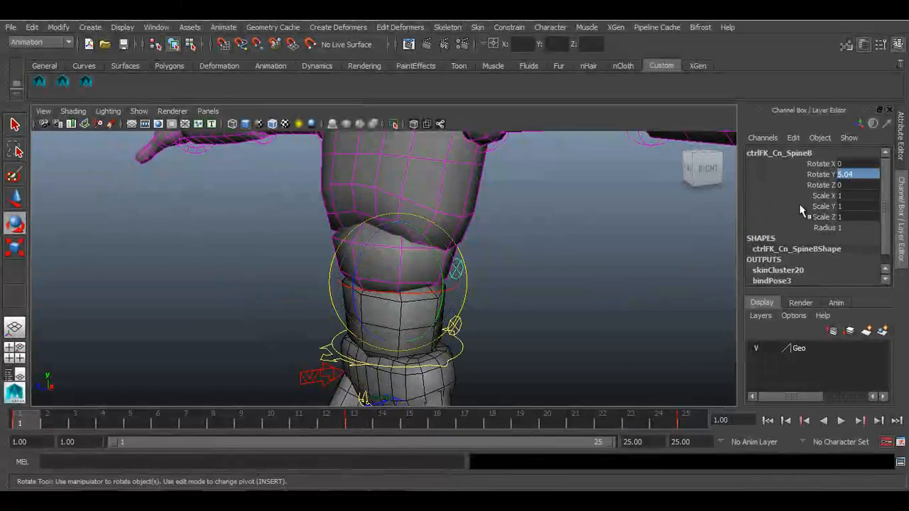
pyautogui.click(822, 164)
pyautogui.moveTo(708, 252); pyautogui.dragTo(700, 272, button='middle')
pyautogui.hotkey('ctrl', 'z')
pyautogui.scroll(-5, 462, 333)
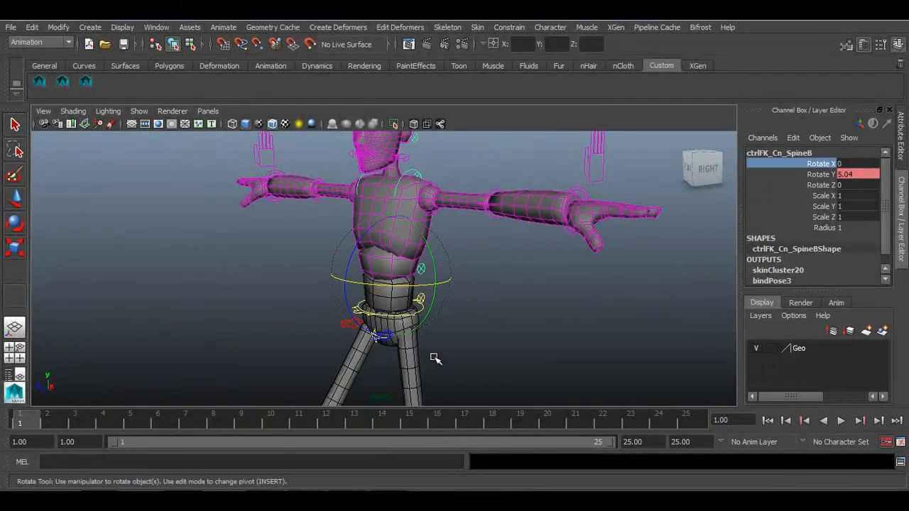
pyautogui.scroll(3, 357, 302)
pyautogui.moveTo(515, 350); pyautogui.dragTo(534, 350, button='middle')
pyautogui.hotkey('ctrl', 'z')
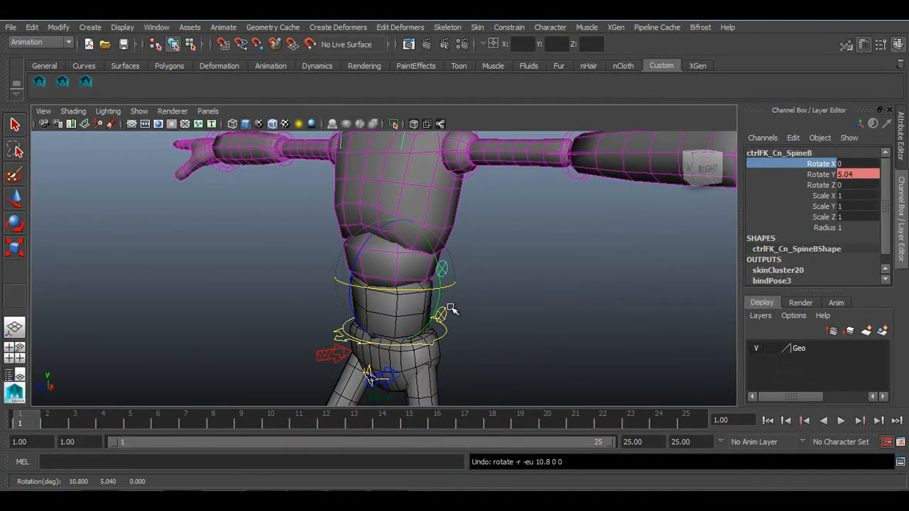
# Step: Set ctrlFK_Cn_SpineB's Rotate X to -14.4 and key that channel on frame 1
pyautogui.moveTo(512, 322); pyautogui.dragTo(485, 328, button='middle')
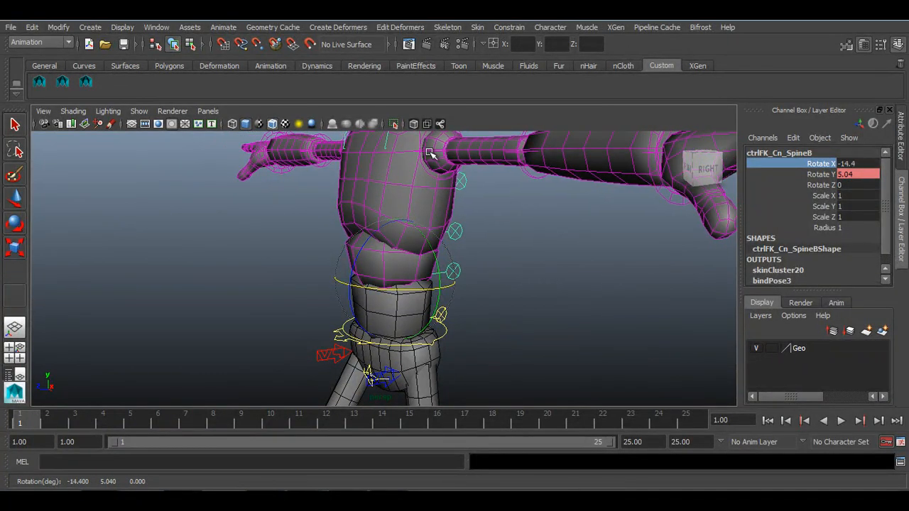
pyautogui.rightClick(824, 176)
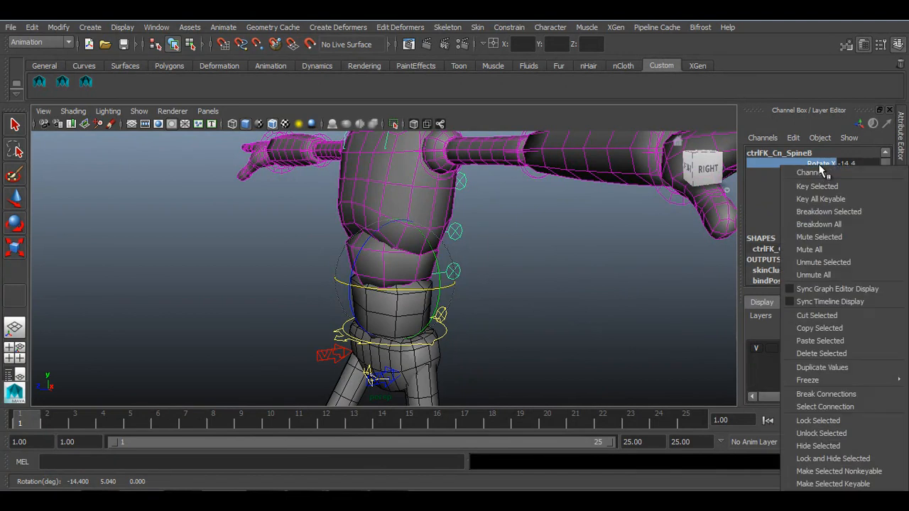
pyautogui.click(822, 183)
# Step: Copy ctrlFK_Cn_SpineB's Rotate X key from frame 1 and paste it at frame 25
pyautogui.rightClick(11, 423)
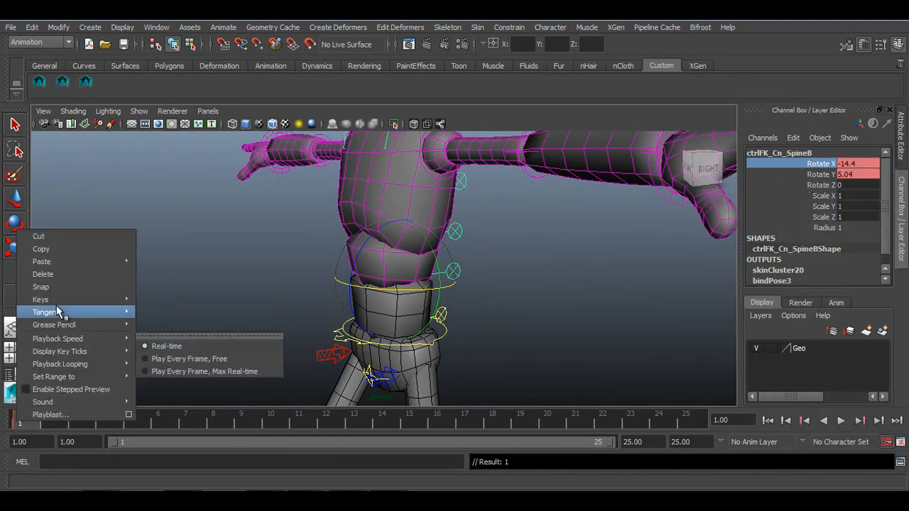
pyautogui.click(75, 248)
pyautogui.click(686, 424)
pyautogui.rightClick(692, 429)
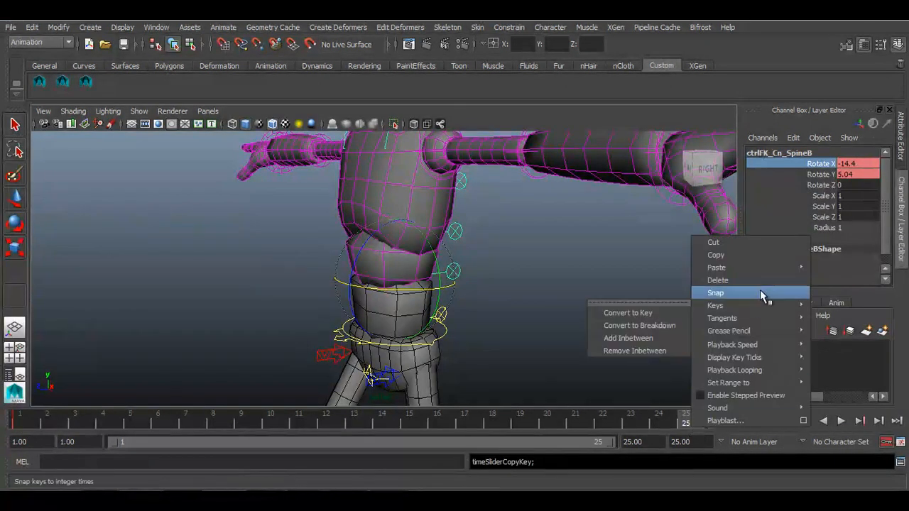
pyautogui.click(830, 271)
# Step: Set ctrlFK_Cn_SpineB's Rotate X to 14.4 on frame 13 and compare the shoulder twist with frame 1 from above
pyautogui.moveTo(388, 415); pyautogui.dragTo(362, 416)
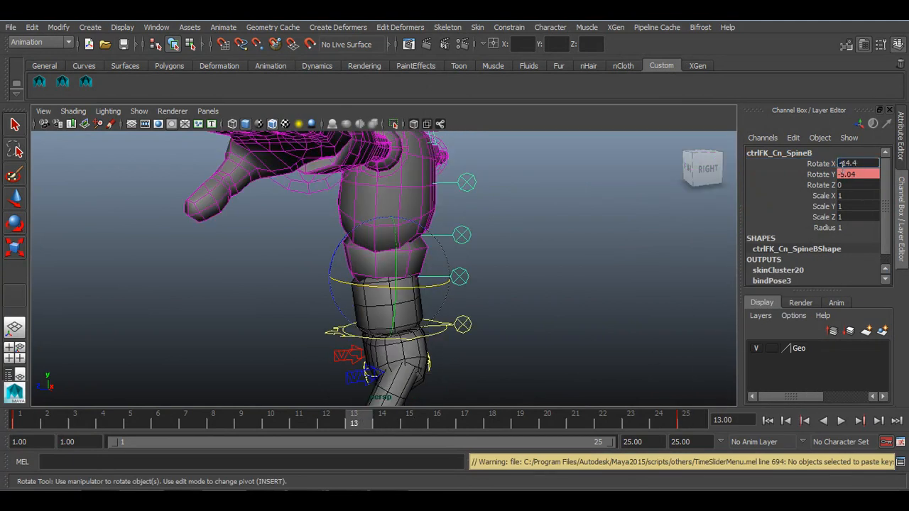
pyautogui.press('Return')
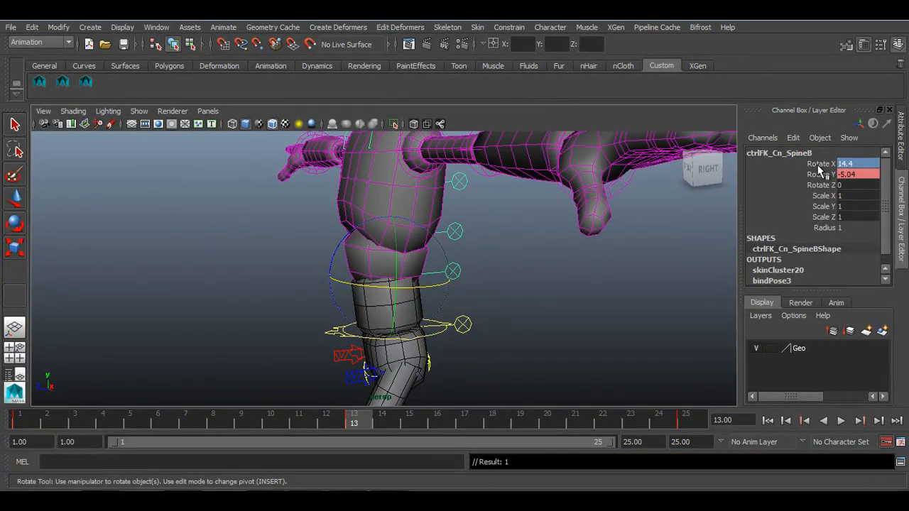
pyautogui.keyDown('alt'); pyautogui.moveTo(501, 258); pyautogui.dragTo(586, 332); pyautogui.keyUp('alt')
pyautogui.moveTo(25, 424); pyautogui.dragTo(3, 446)
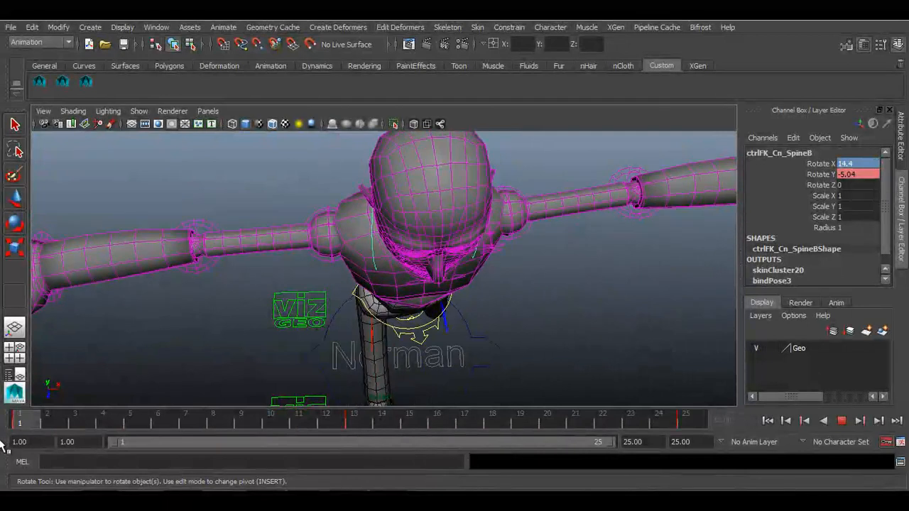
pyautogui.click(364, 423)
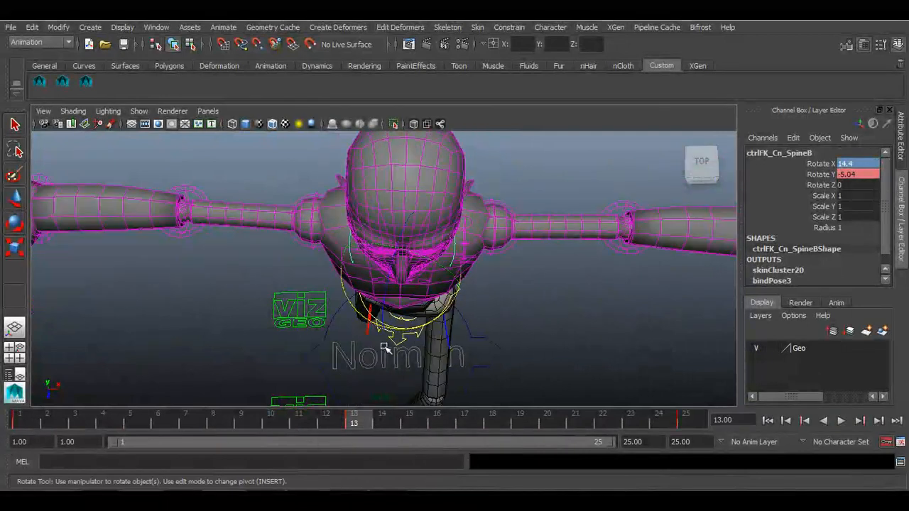
# Step: Change ctrlFK_Cn_SpineB's Rotate X to 9.51 on frame 13 and play the cycle to check the shoulder twist
pyautogui.moveTo(384, 346); pyautogui.dragTo(375, 347, button='middle')
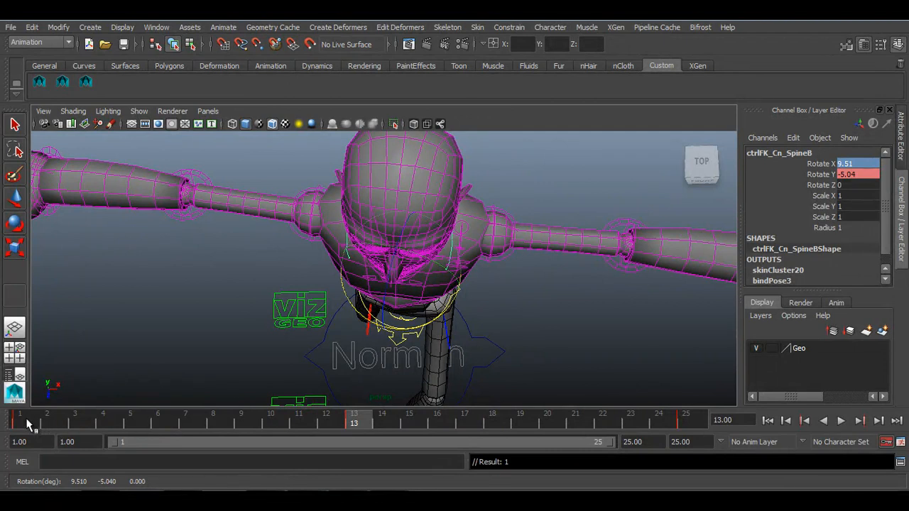
pyautogui.click(27, 424)
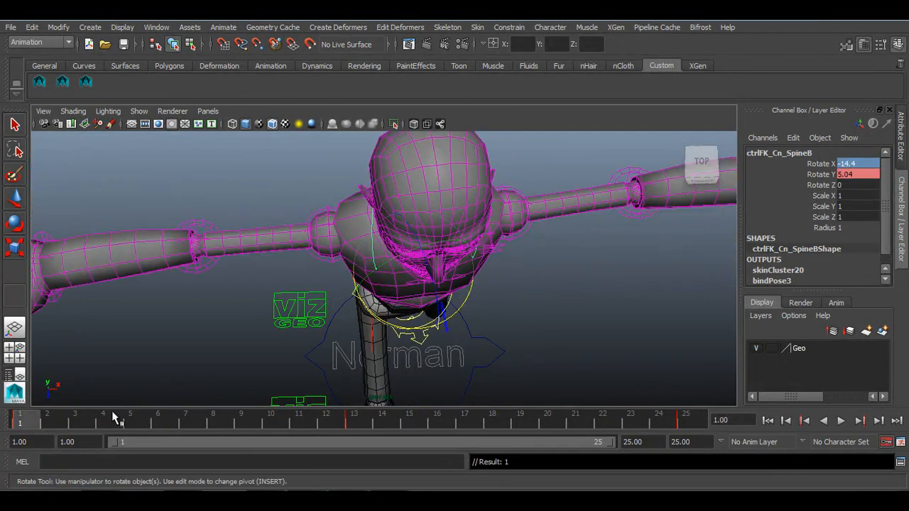
pyautogui.moveTo(35, 417); pyautogui.dragTo(685, 419)
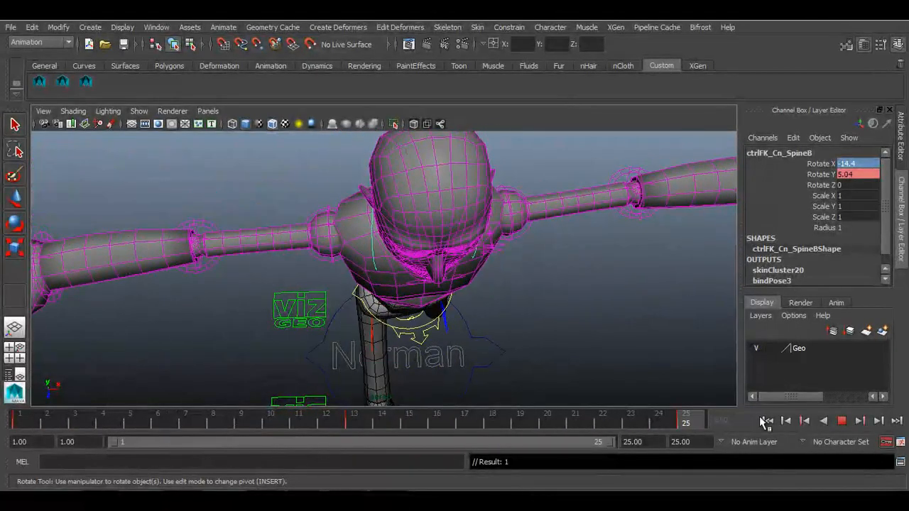
pyautogui.click(848, 421)
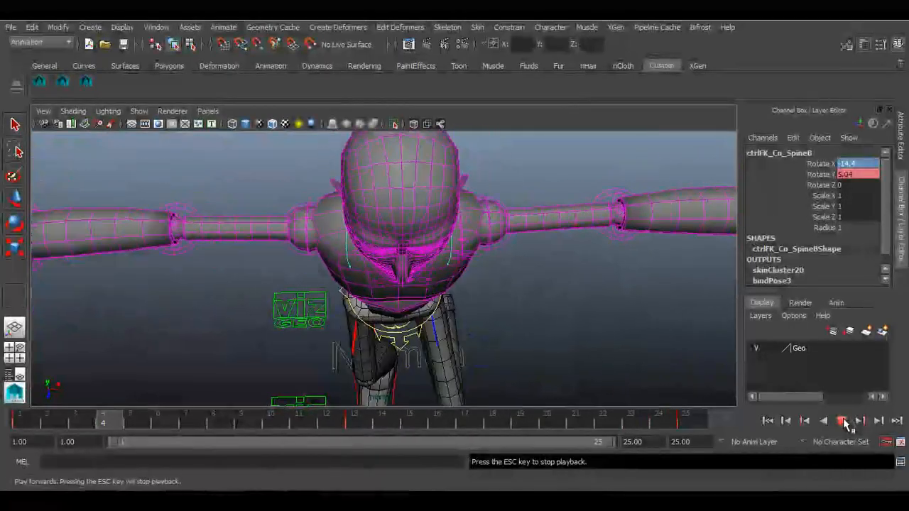
pyautogui.click(841, 421)
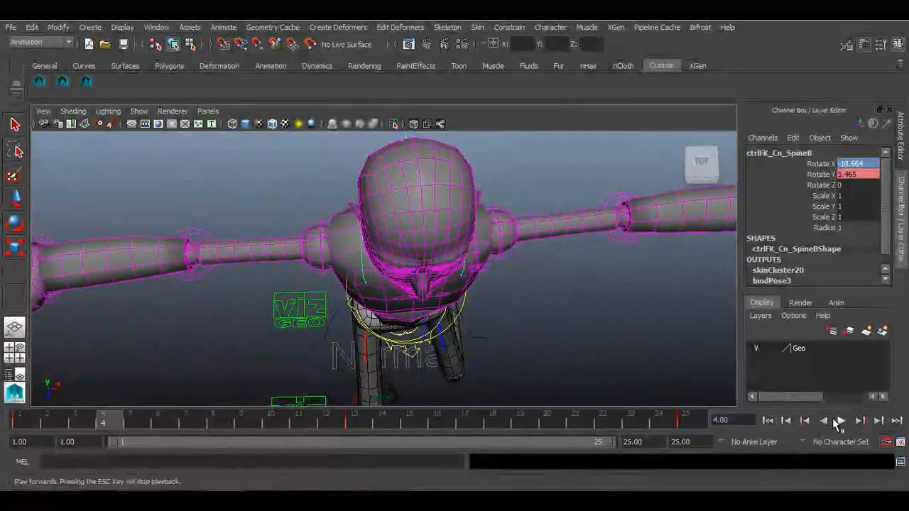
# Step: Return to frame 1 and try a Rotate X adjustment on ctrlFK_Cn_SpineC, undoing it
pyautogui.click(771, 422)
pyautogui.moveTo(524, 308)
pyautogui.keyDown('alt'); pyautogui.mouseDown()
pyautogui.moveTo(512, 280)
pyautogui.moveTo(385, 256)
pyautogui.moveTo(552, 254)
pyautogui.moveTo(513, 301)
pyautogui.moveTo(525, 314)
pyautogui.moveTo(519, 306)
pyautogui.mouseUp(); pyautogui.keyUp('alt')
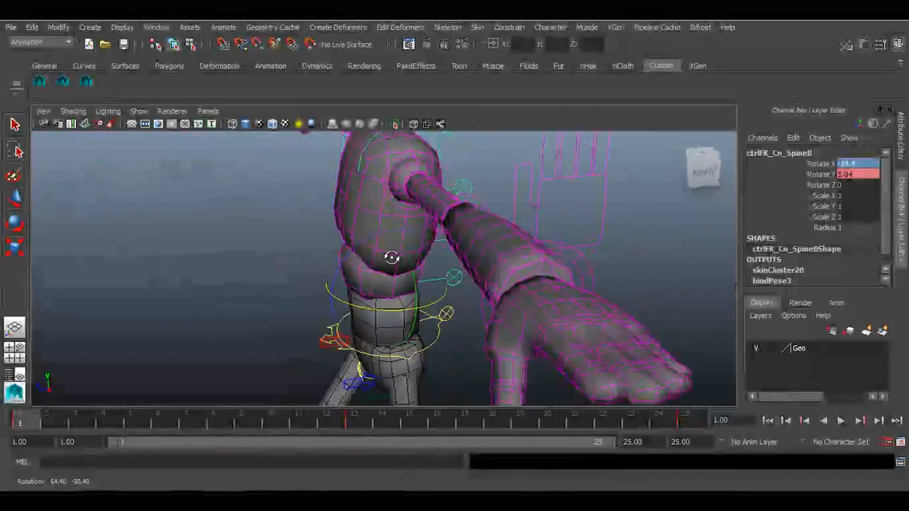
pyautogui.click(816, 165)
pyautogui.moveTo(618, 241); pyautogui.dragTo(601, 247, button='middle')
pyautogui.hotkey('ctrl', 'z')
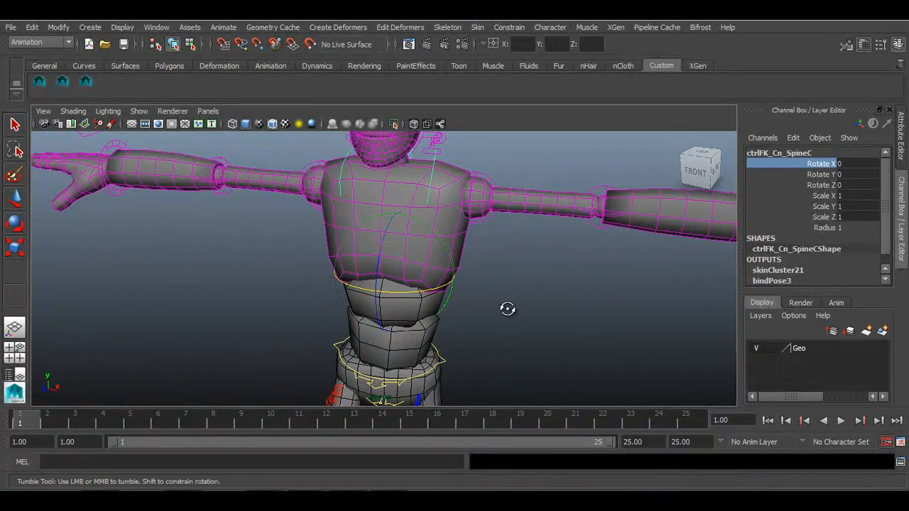
# Step: Set ctrlFK_Cn_SpineC's Rotate X to -13.32 on frame 1 and key that channel
pyautogui.keyDown('alt'); pyautogui.moveTo(507, 309); pyautogui.dragTo(522, 311); pyautogui.keyUp('alt')
pyautogui.moveTo(523, 325); pyautogui.dragTo(513, 342, button='middle')
pyautogui.keyDown('alt'); pyautogui.moveTo(499, 343); pyautogui.dragTo(529, 391); pyautogui.keyUp('alt')
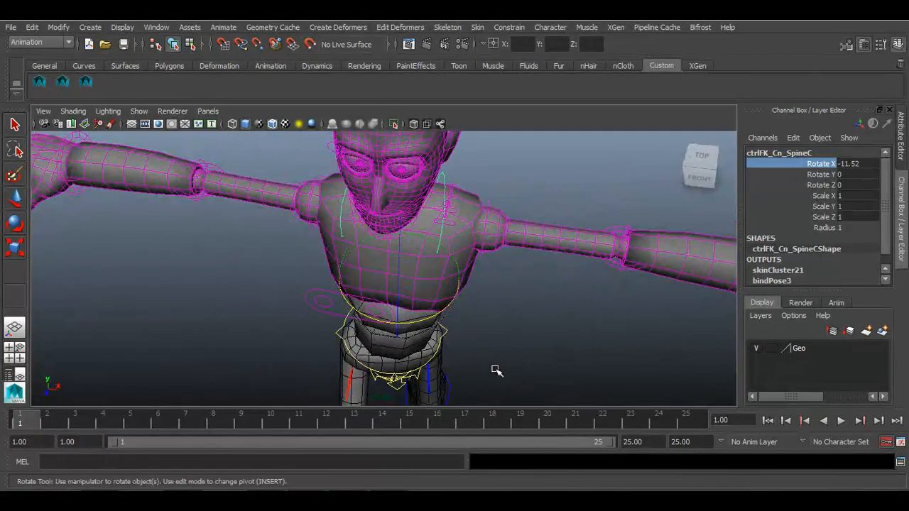
pyautogui.keyDown('alt'); pyautogui.moveTo(503, 273); pyautogui.dragTo(365, 284); pyautogui.keyUp('alt')
pyautogui.keyDown('alt'); pyautogui.moveTo(365, 284); pyautogui.dragTo(398, 307, button='right'); pyautogui.keyUp('alt')
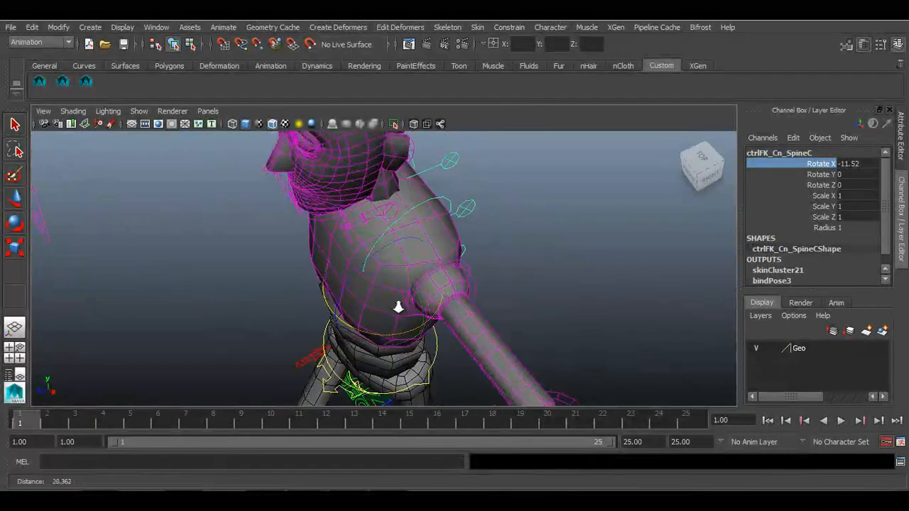
pyautogui.moveTo(414, 340); pyautogui.dragTo(449, 309)
pyautogui.keyDown('alt'); pyautogui.moveTo(449, 310); pyautogui.dragTo(402, 292, button='right'); pyautogui.keyUp('alt')
pyautogui.moveTo(431, 312); pyautogui.dragTo(469, 342)
pyautogui.keyDown('alt'); pyautogui.moveTo(471, 343); pyautogui.dragTo(503, 333); pyautogui.keyUp('alt')
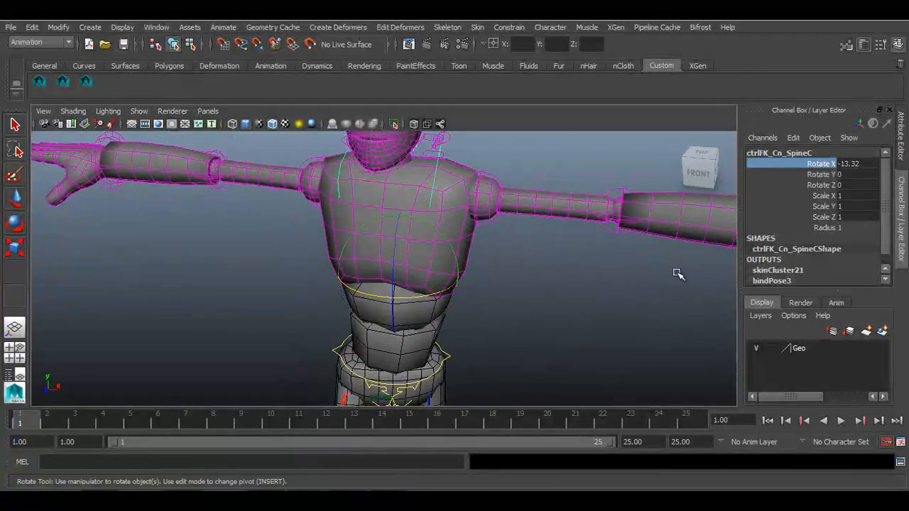
pyautogui.rightClick(788, 168)
pyautogui.click(816, 179)
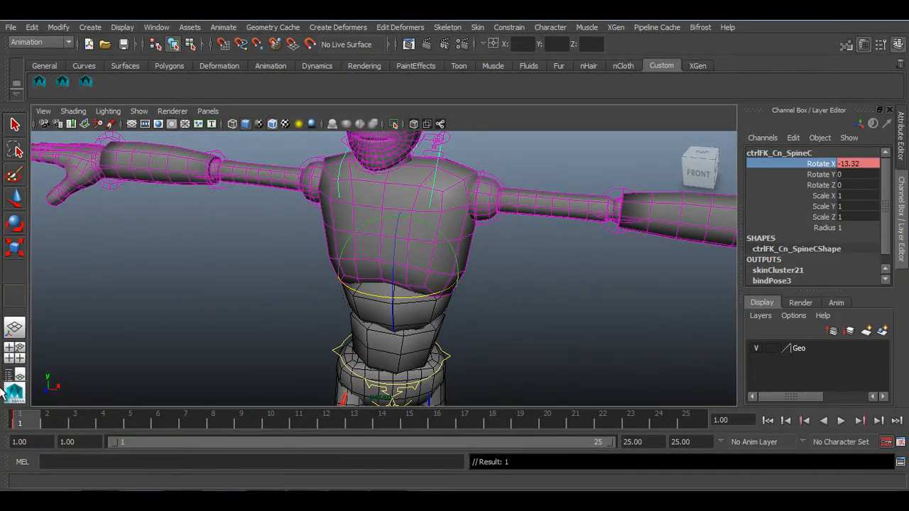
# Step: Copy ctrlFK_Cn_SpineC's Rotate X key from frame 1 and paste it at frame 25
pyautogui.rightClick(20, 419)
pyautogui.click(47, 243)
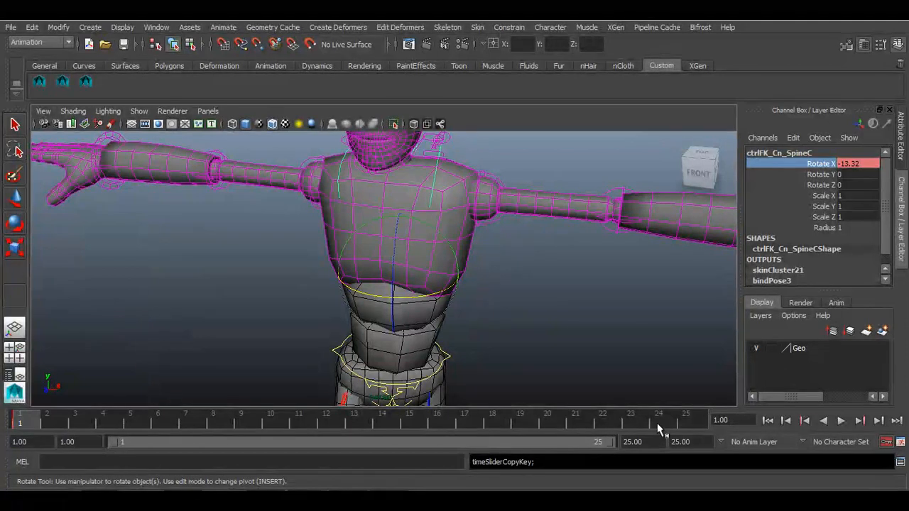
pyautogui.click(683, 420)
pyautogui.rightClick(683, 421)
pyautogui.click(821, 260)
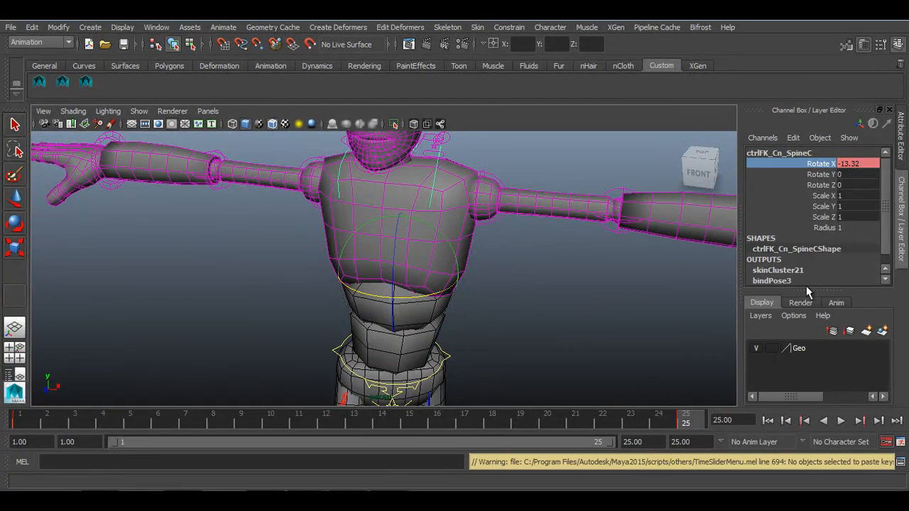
# Step: On frame 13, reverse ctrlFK_Cn_SpineC's Rotate X to 13.32 and increase it to 22.139 to balance the shoulder twist from above
pyautogui.click(354, 421)
pyautogui.click(843, 164)
pyautogui.press('BackSpace')
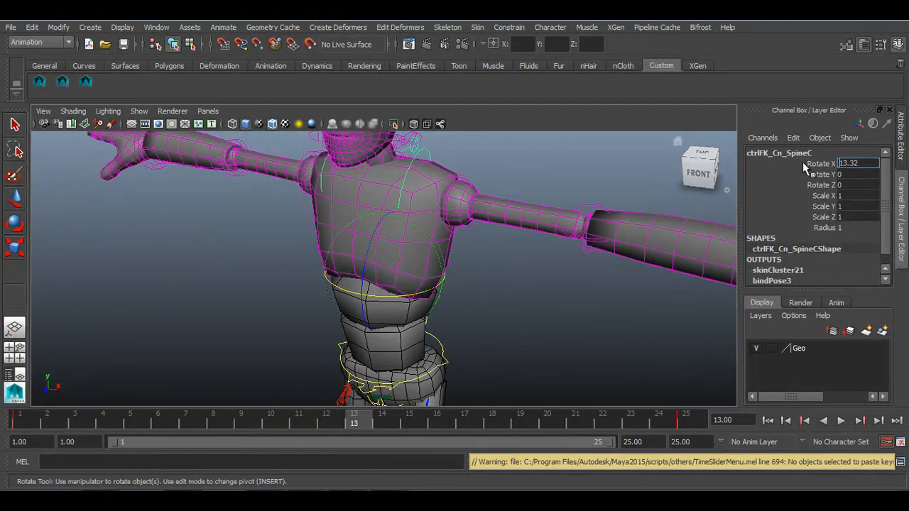
pyautogui.press('Return')
pyautogui.keyDown('alt'); pyautogui.moveTo(497, 284); pyautogui.dragTo(564, 357); pyautogui.keyUp('alt')
pyautogui.click(810, 165)
pyautogui.moveTo(606, 346); pyautogui.dragTo(628, 344, button='middle')
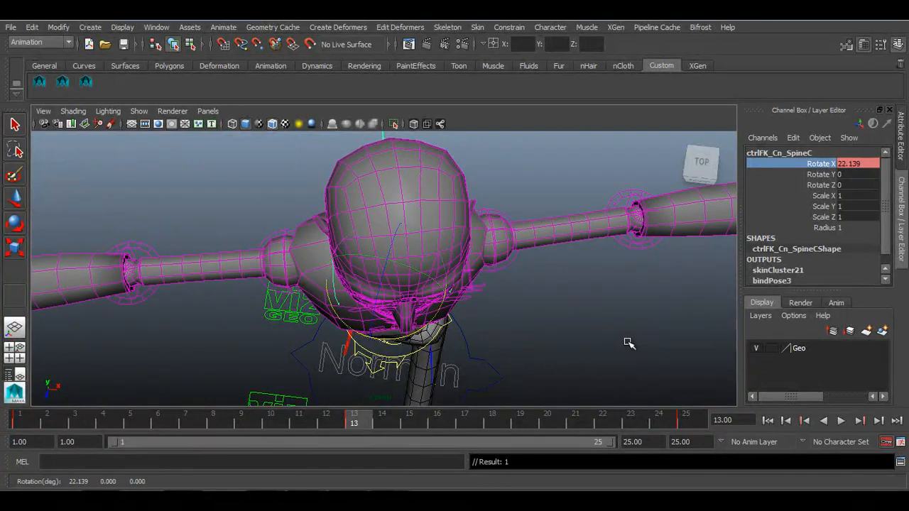
# Step: Play the cycle from frame 1 and check the chest twist from above and from the front
pyautogui.click(768, 422)
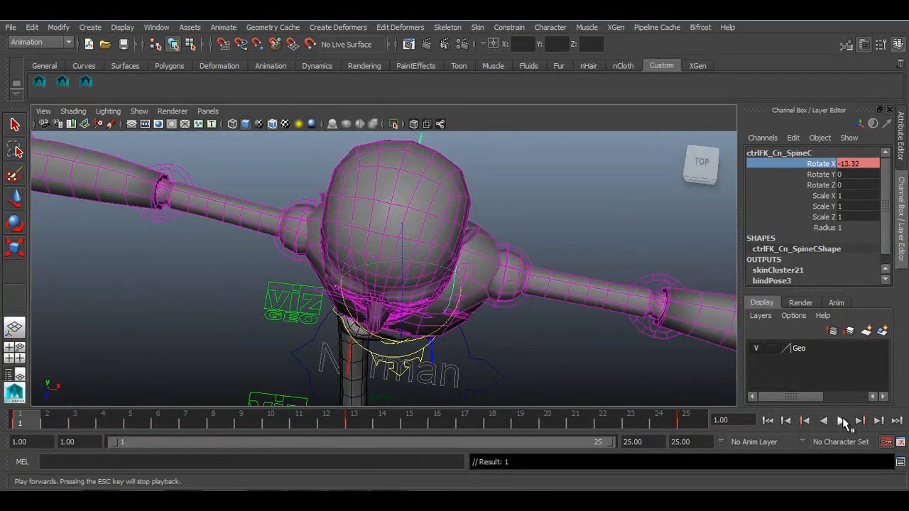
pyautogui.click(842, 422)
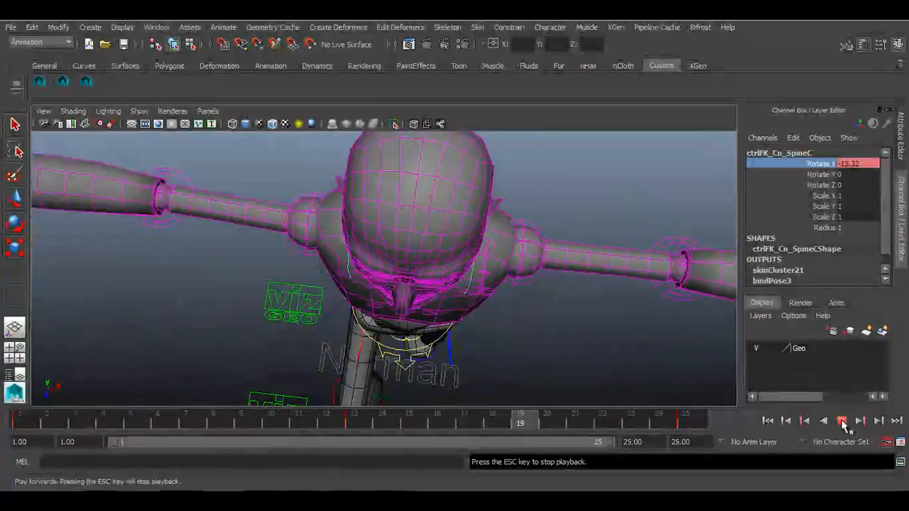
pyautogui.keyDown('alt'); pyautogui.moveTo(641, 351); pyautogui.dragTo(598, 284); pyautogui.keyUp('alt')
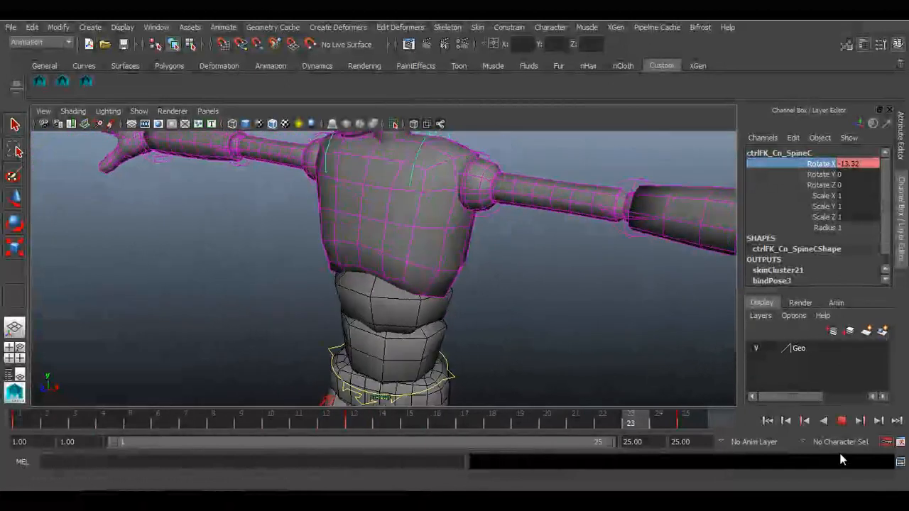
pyautogui.click(842, 421)
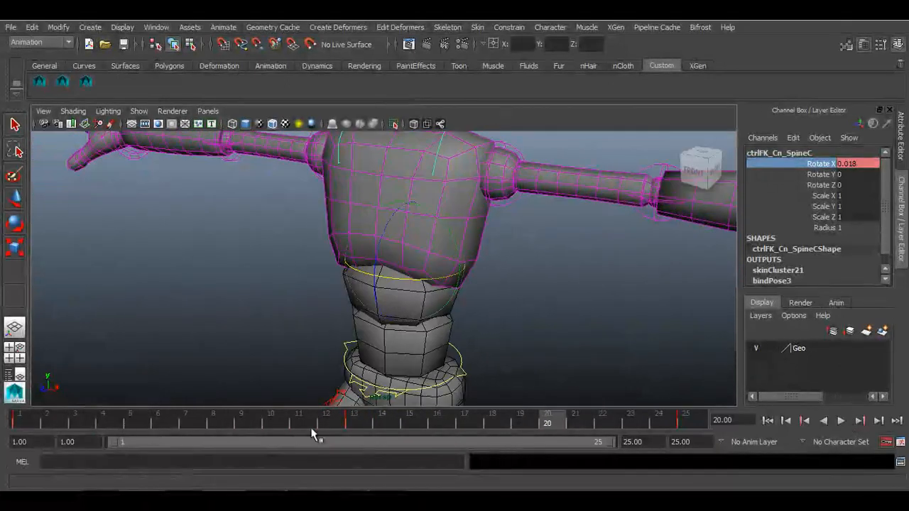
# Step: Deselect the spine control and play the cycle from frame 1, examining the whole body and the torso from the front
pyautogui.click(22, 422)
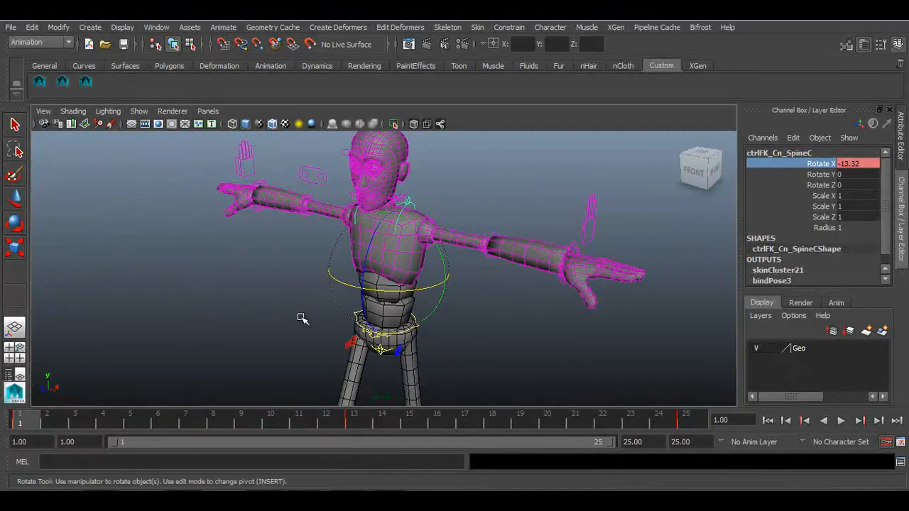
pyautogui.keyDown('alt'); pyautogui.moveTo(362, 311); pyautogui.dragTo(507, 362, button='right'); pyautogui.keyUp('alt')
pyautogui.keyDown('alt'); pyautogui.moveTo(435, 328); pyautogui.dragTo(381, 331); pyautogui.keyUp('alt')
pyautogui.keyDown('alt'); pyautogui.moveTo(544, 349); pyautogui.dragTo(316, 274, button='right'); pyautogui.keyUp('alt')
pyautogui.keyDown('alt'); pyautogui.moveTo(316, 274); pyautogui.dragTo(387, 283); pyautogui.keyUp('alt')
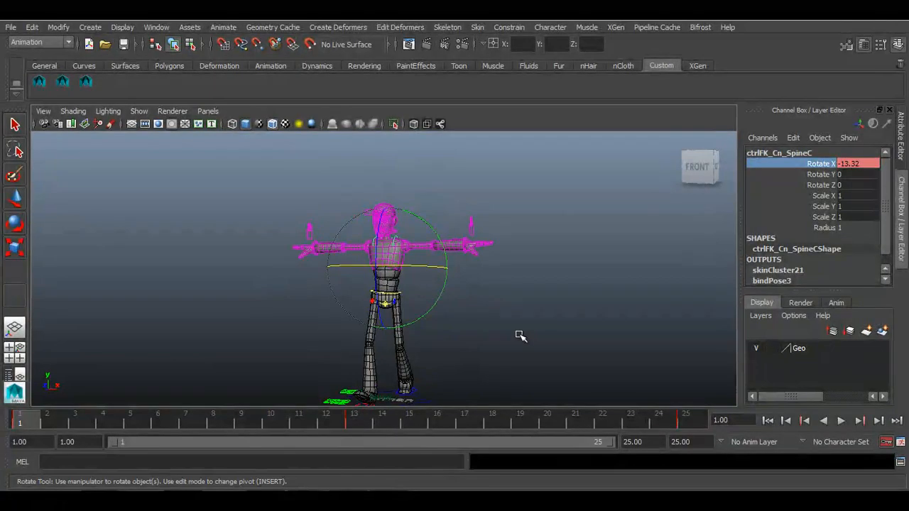
pyautogui.click(520, 335)
pyautogui.click(839, 420)
pyautogui.keyDown('alt'); pyautogui.moveTo(517, 329); pyautogui.dragTo(535, 323); pyautogui.keyUp('alt')
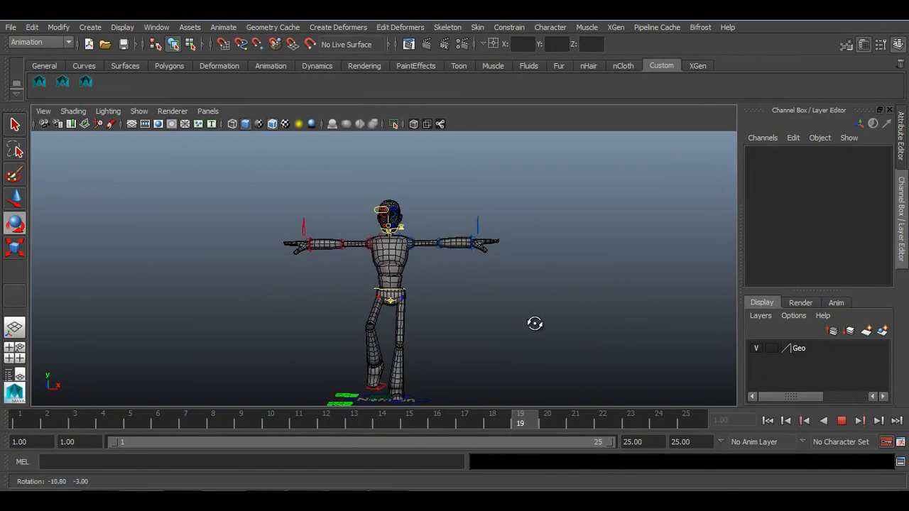
pyautogui.keyDown('alt'); pyautogui.moveTo(537, 336); pyautogui.dragTo(763, 481, button='right'); pyautogui.keyUp('alt')
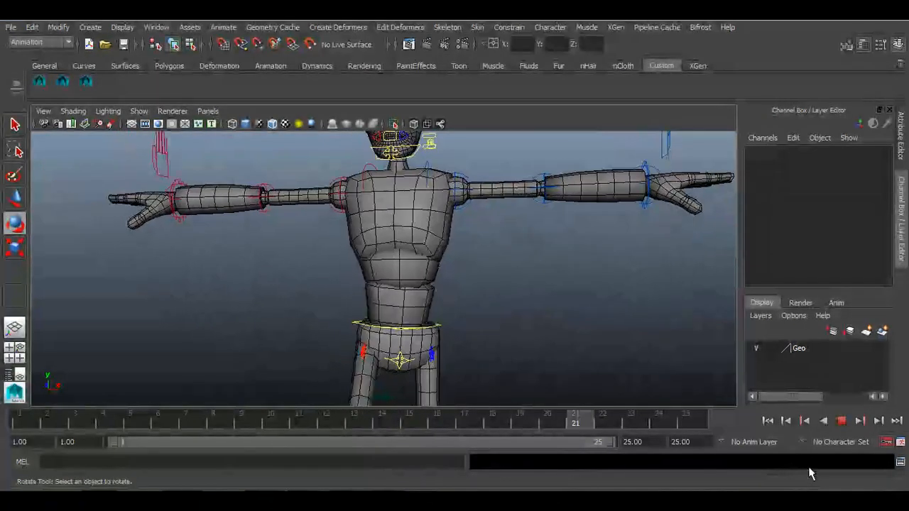
# Step: Turn off the wireframe overlay on the shaded character, stop playback and return to frame 1
pyautogui.click(271, 124)
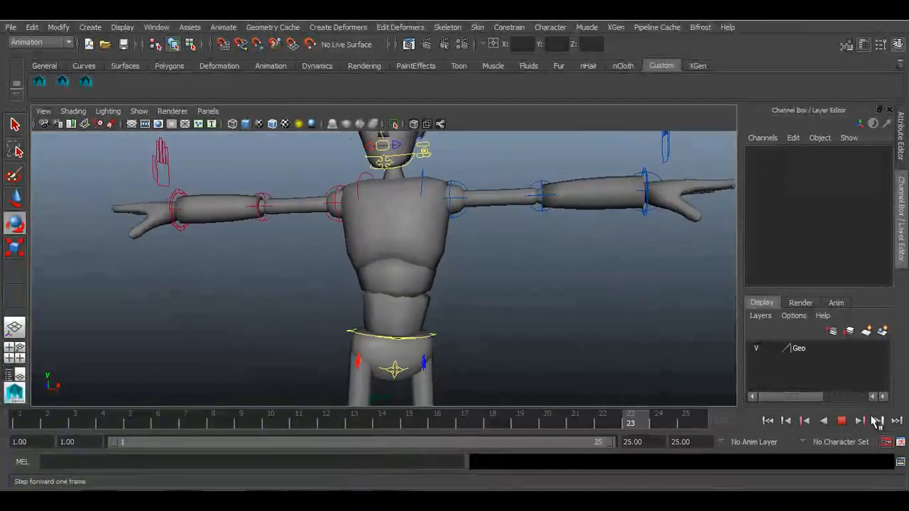
pyautogui.click(822, 421)
pyautogui.click(767, 421)
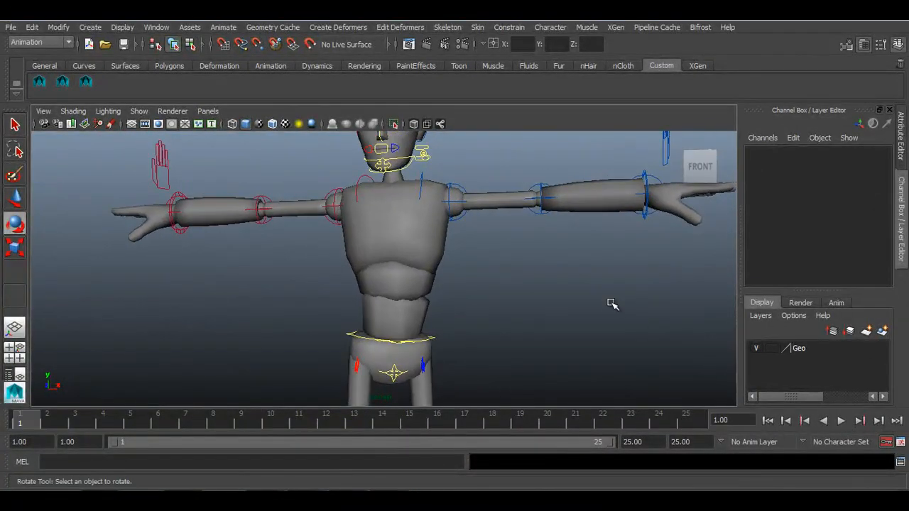
# Step: Select the ctrlFK_Cn_SpineD control on the character's upper back and its Rotate X channel
pyautogui.keyDown('alt'); pyautogui.moveTo(604, 244); pyautogui.dragTo(368, 240); pyautogui.keyUp('alt')
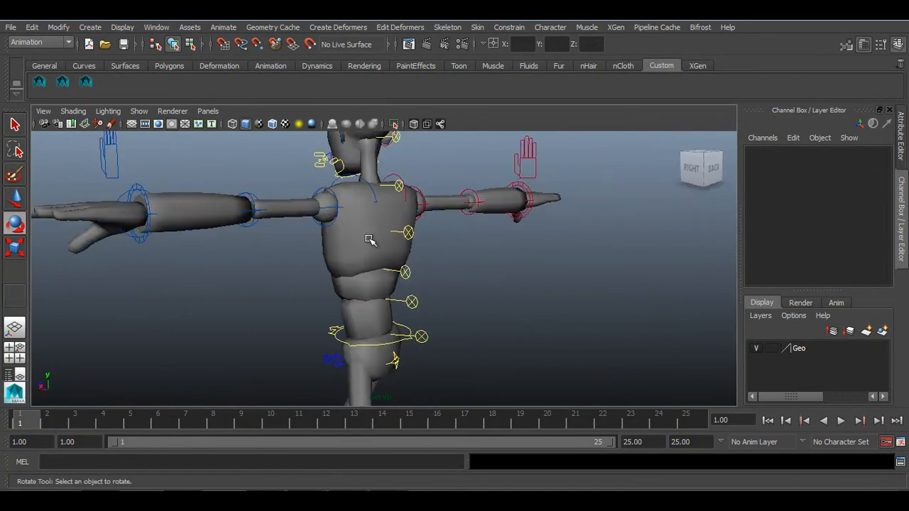
pyautogui.click(407, 233)
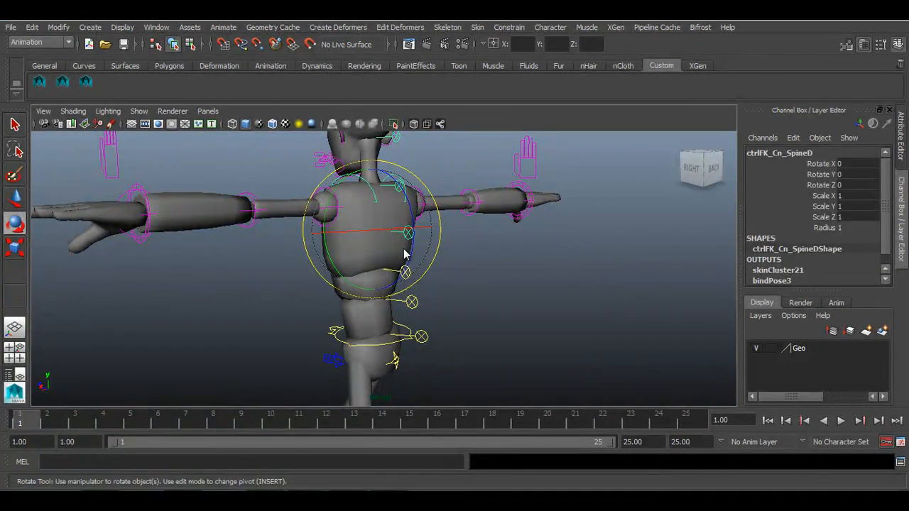
pyautogui.keyDown('alt'); pyautogui.moveTo(407, 234); pyautogui.dragTo(577, 338); pyautogui.keyUp('alt')
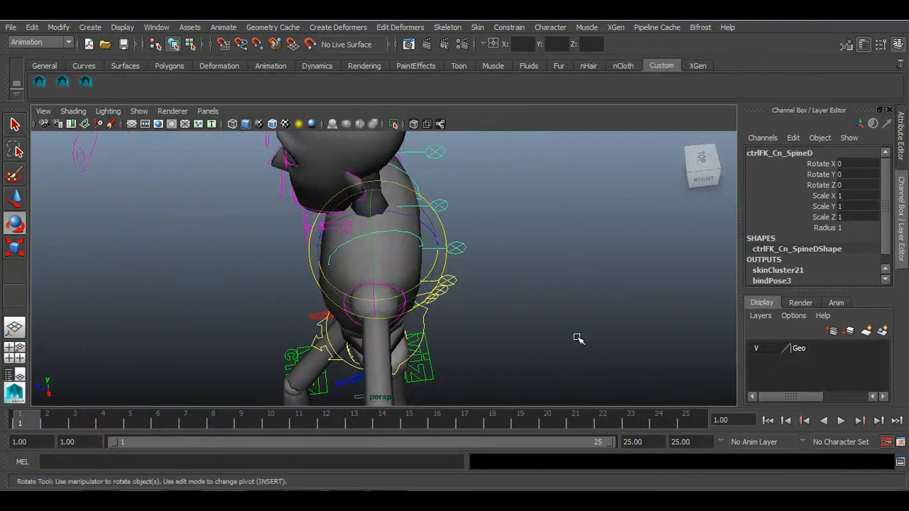
pyautogui.keyDown('alt'); pyautogui.moveTo(586, 307); pyautogui.dragTo(772, 277); pyautogui.keyUp('alt')
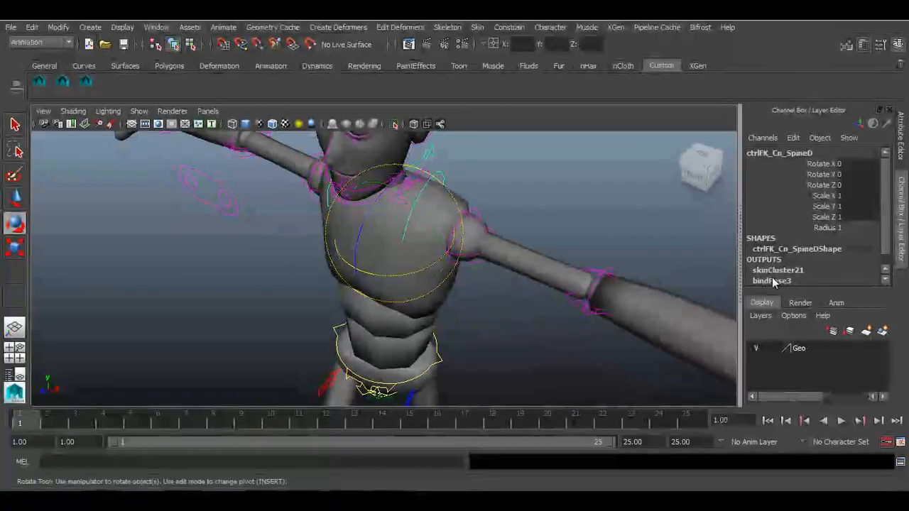
pyautogui.click(823, 164)
pyautogui.keyDown('alt'); pyautogui.moveTo(639, 226); pyautogui.dragTo(588, 282); pyautogui.keyUp('alt')
pyautogui.moveTo(588, 281); pyautogui.dragTo(570, 283, button='middle')
pyautogui.hotkey('ctrl', 'z')
# Step: Set ctrlFK_Cn_SpineD's Rotate X to -10.8 on frame 1 and key that channel
pyautogui.keyDown('alt'); pyautogui.moveTo(570, 284); pyautogui.dragTo(594, 251); pyautogui.keyUp('alt')
pyautogui.moveTo(594, 252); pyautogui.dragTo(573, 251, button='middle')
pyautogui.keyDown('alt'); pyautogui.moveTo(574, 252); pyautogui.dragTo(594, 246); pyautogui.keyUp('alt')
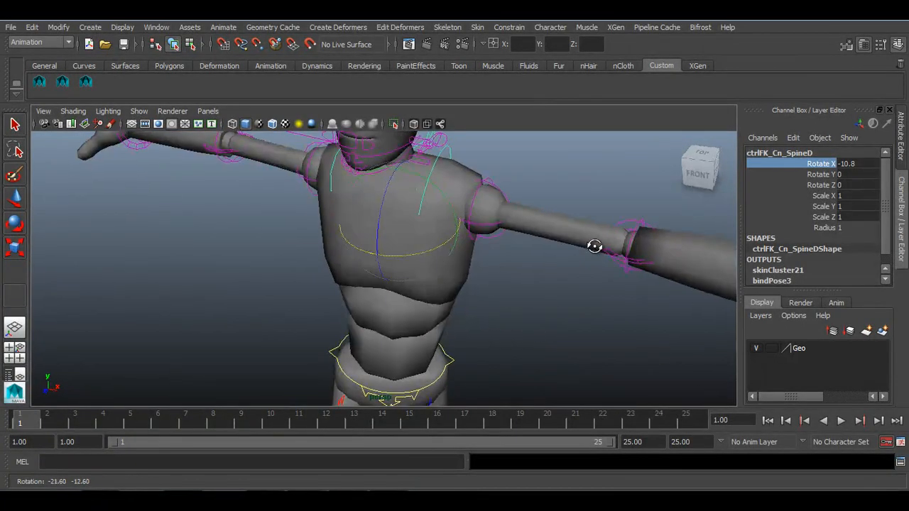
pyautogui.keyDown('alt'); pyautogui.moveTo(465, 269); pyautogui.dragTo(419, 274); pyautogui.keyUp('alt')
pyautogui.rightClick(780, 196)
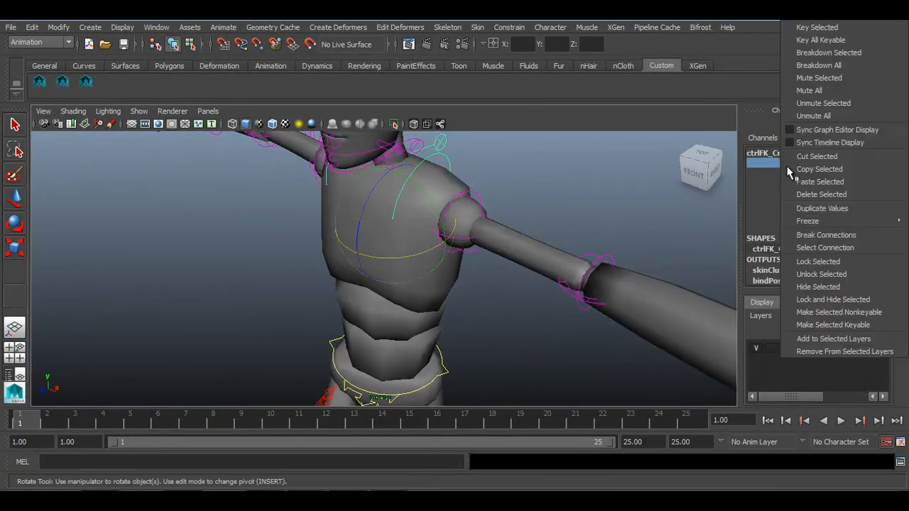
pyautogui.click(813, 29)
# Step: Copy ctrlFK_Cn_SpineD's Rotate X key from frame 1 and paste it at frame 25, undoing an accidental cut of the key
pyautogui.rightClick(21, 420)
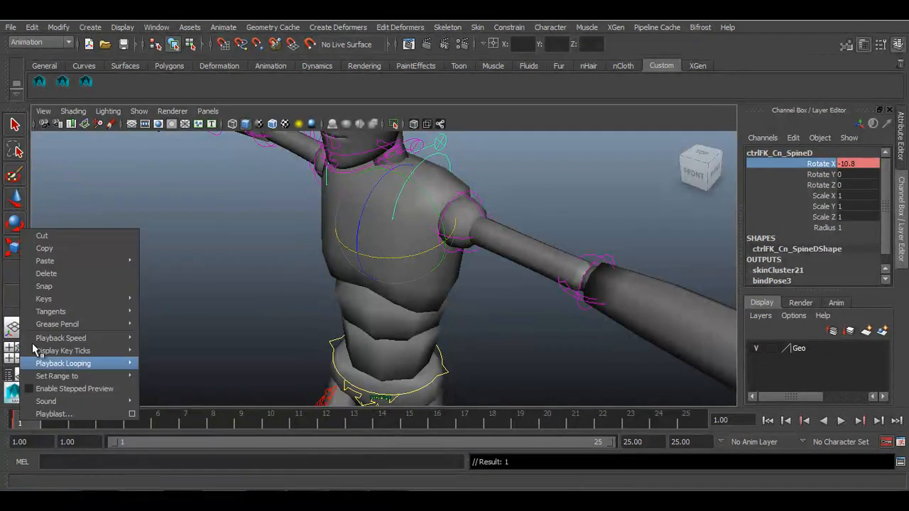
pyautogui.click(52, 238)
pyautogui.rightClick(29, 424)
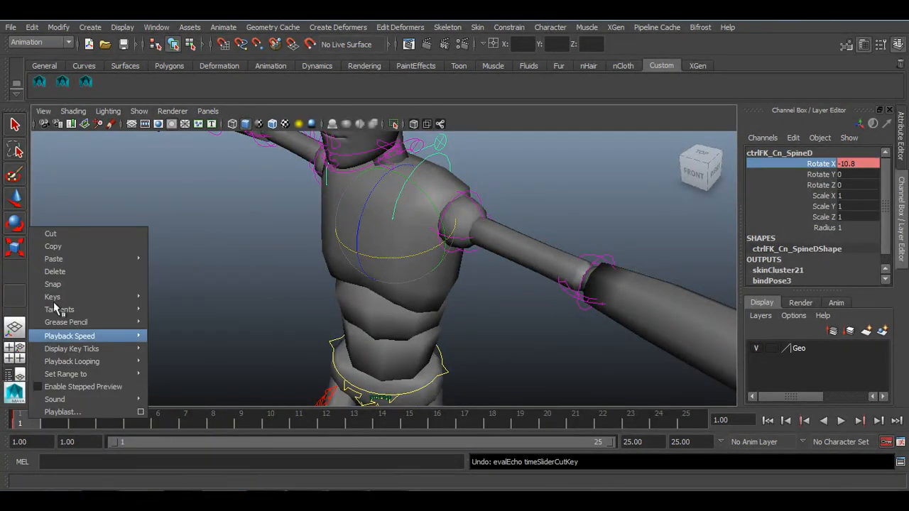
pyautogui.click(70, 243)
pyautogui.click(696, 417)
pyautogui.rightClick(697, 417)
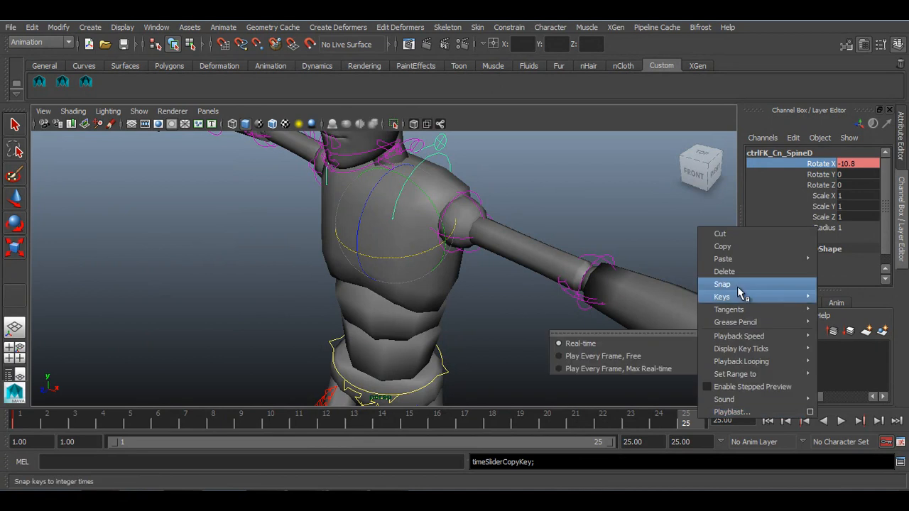
pyautogui.moveTo(760, 258)
pyautogui.click(838, 264)
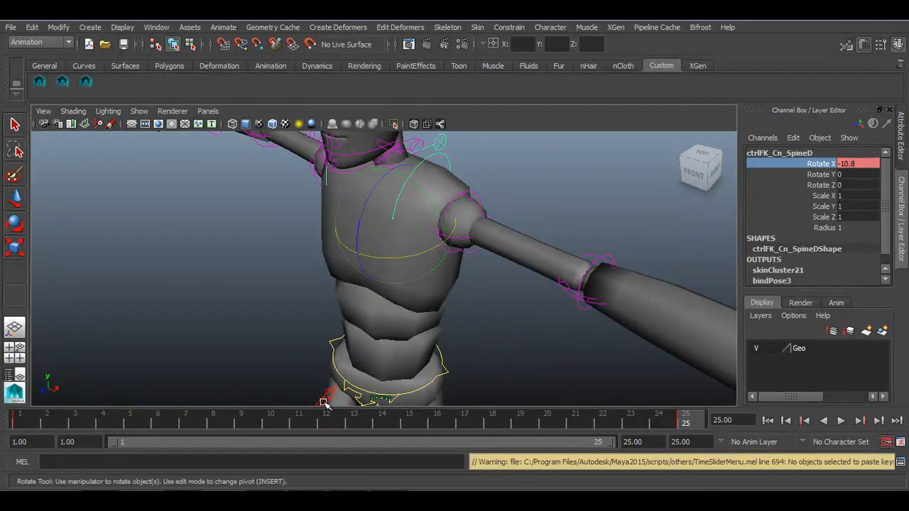
# Step: Set ctrlFK_Cn_SpineD's Rotate X to 10.8 on frame 13 and view the shoulder twist from above
pyautogui.click(357, 424)
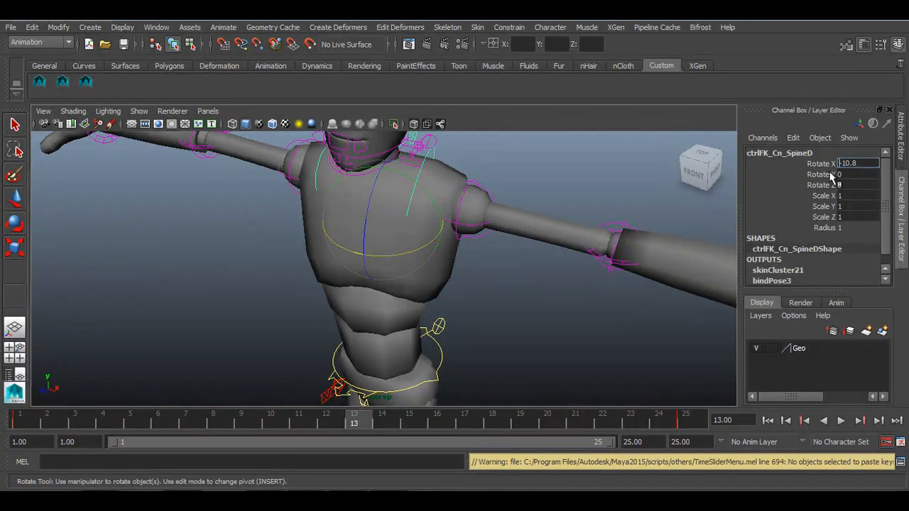
pyautogui.press('Return')
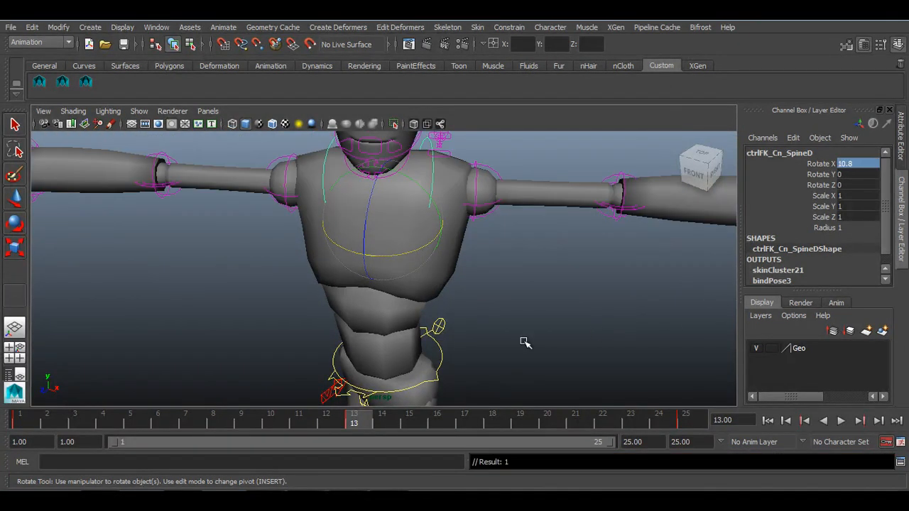
pyautogui.keyDown('alt'); pyautogui.moveTo(524, 342); pyautogui.dragTo(463, 332, button='right'); pyautogui.keyUp('alt')
pyautogui.keyDown('alt'); pyautogui.moveTo(463, 332); pyautogui.dragTo(479, 355); pyautogui.keyUp('alt')
pyautogui.keyDown('alt'); pyautogui.moveTo(479, 355); pyautogui.dragTo(534, 447, button='right'); pyautogui.keyUp('alt')
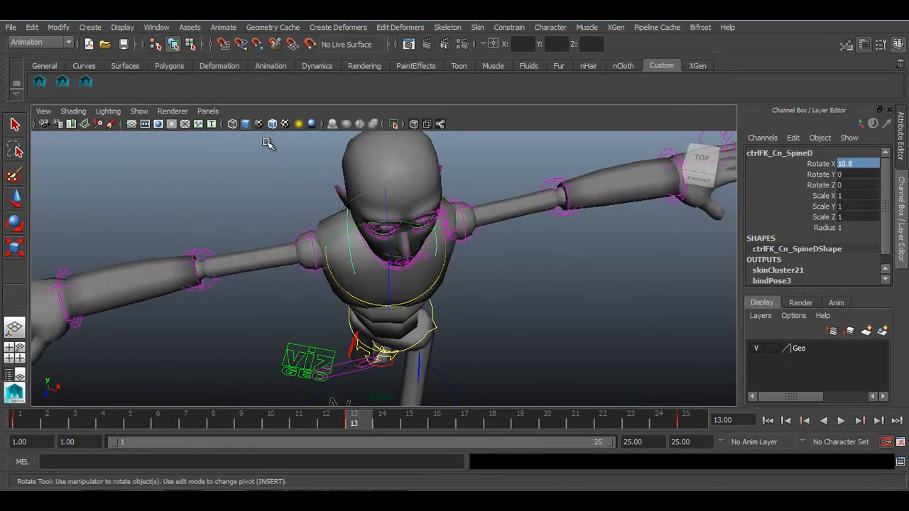
# Step: Play the cycle to check the full torso twist with and without the wireframe overlay, and return to frame 1
pyautogui.click(272, 125)
pyautogui.click(841, 421)
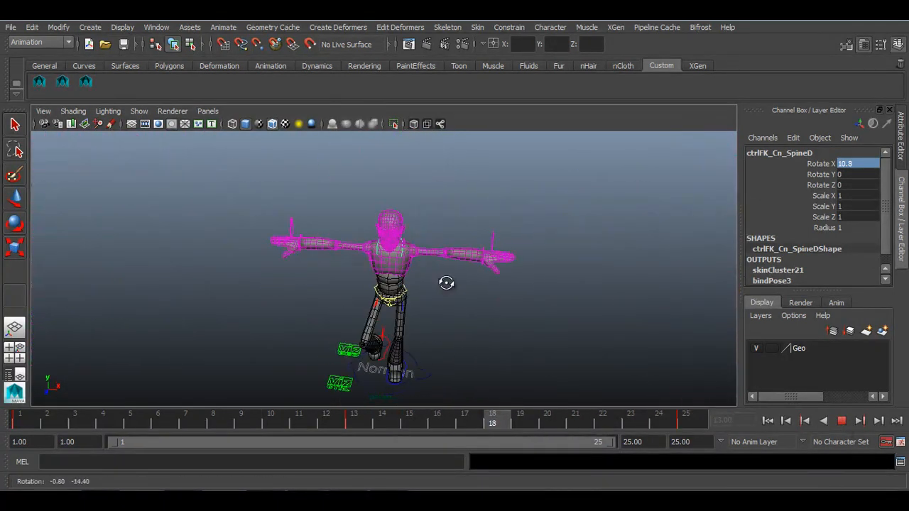
pyautogui.click(273, 125)
pyautogui.keyDown('alt'); pyautogui.moveTo(424, 232); pyautogui.dragTo(432, 215); pyautogui.keyUp('alt')
pyautogui.keyDown('alt'); pyautogui.moveTo(433, 227); pyautogui.dragTo(902, 438, button='right'); pyautogui.keyUp('alt')
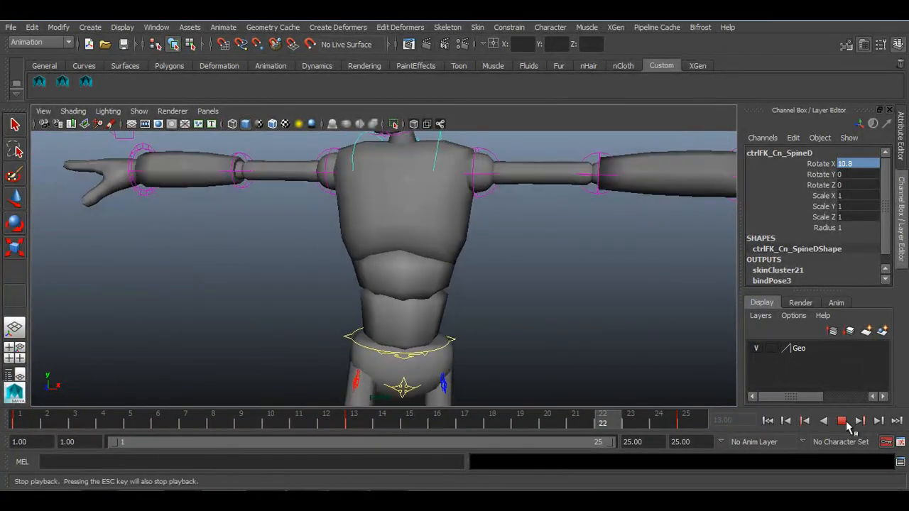
pyautogui.click(843, 422)
pyautogui.click(768, 423)
pyautogui.keyDown('alt'); pyautogui.moveTo(498, 278); pyautogui.dragTo(254, 259); pyautogui.keyUp('alt')
pyautogui.click(423, 281)
pyautogui.press('q')
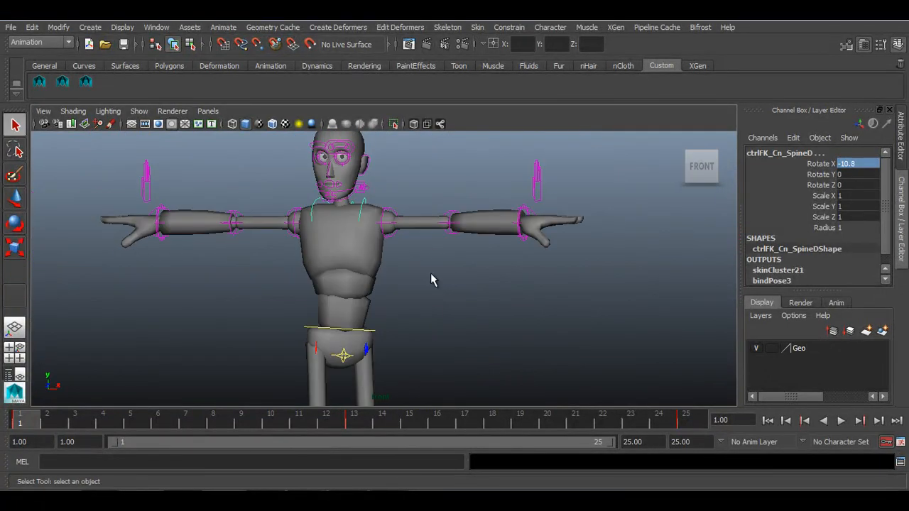
pyautogui.press('e')
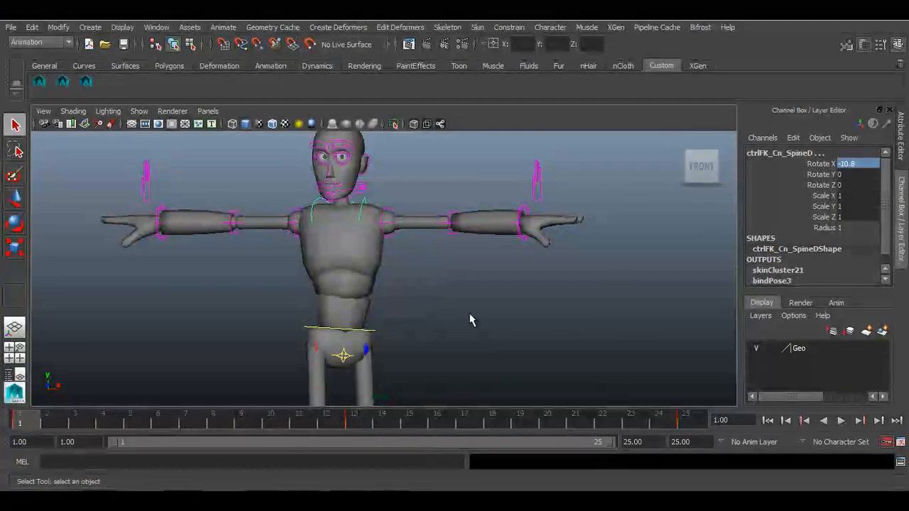
# Step: Tilt the shoulders with ctrlFK_Cn_SpineD on frame 1, checking the silhouette, settle on Rotate Y 2.707 and key that channel
pyautogui.click(783, 176)
pyautogui.moveTo(598, 296); pyautogui.dragTo(603, 299, button='middle')
pyautogui.hotkey('ctrl', 'z')
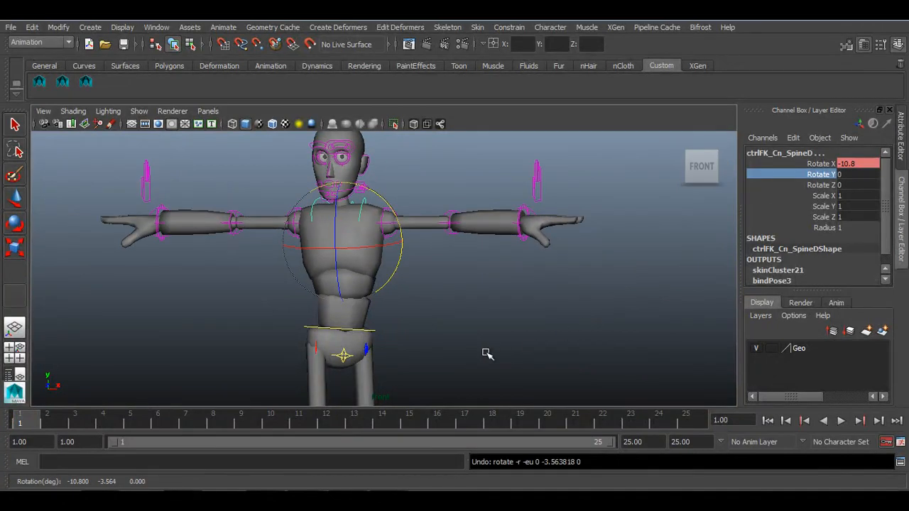
pyautogui.moveTo(487, 354); pyautogui.dragTo(490, 357, button='middle')
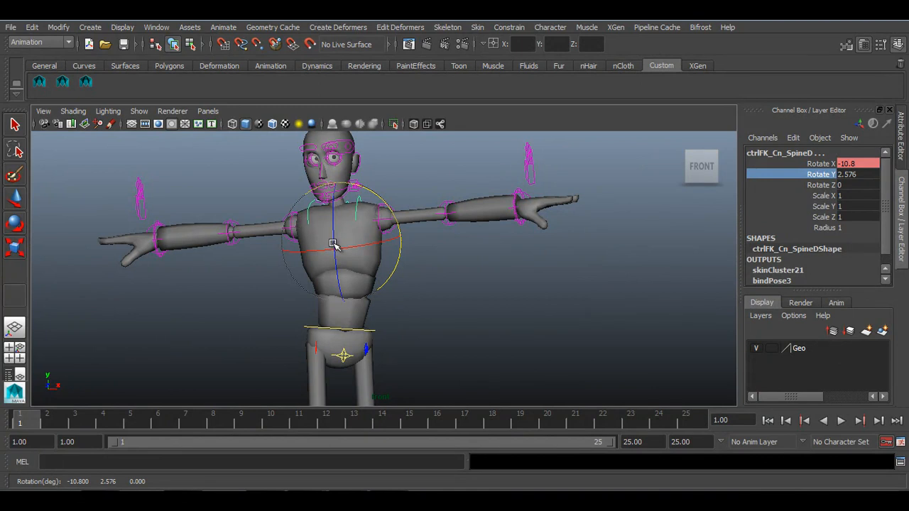
pyautogui.hotkey('ctrl', 'z')
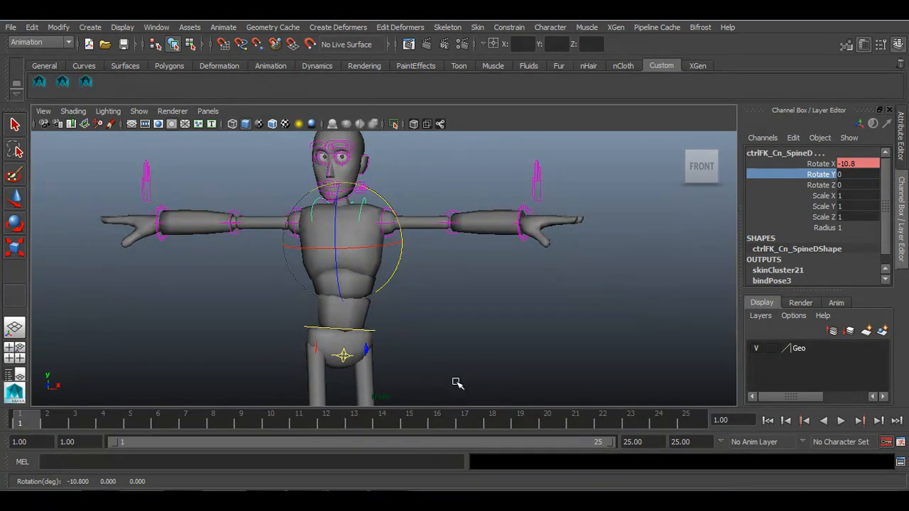
pyautogui.press('7')
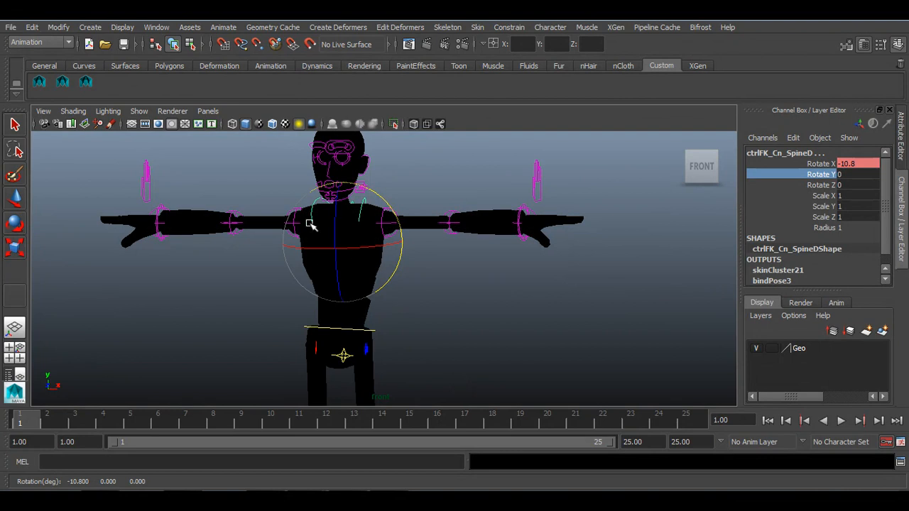
pyautogui.scroll(2, 362, 354)
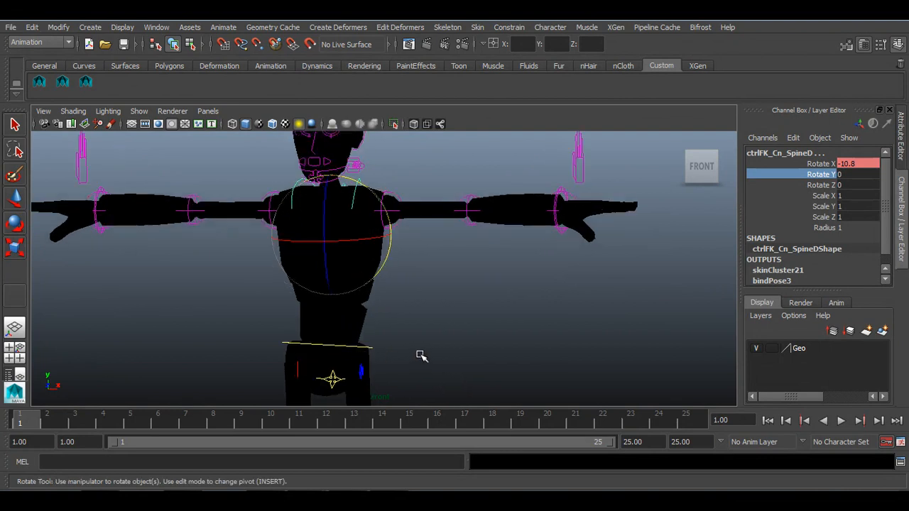
pyautogui.moveTo(421, 355); pyautogui.dragTo(426, 354, button='middle')
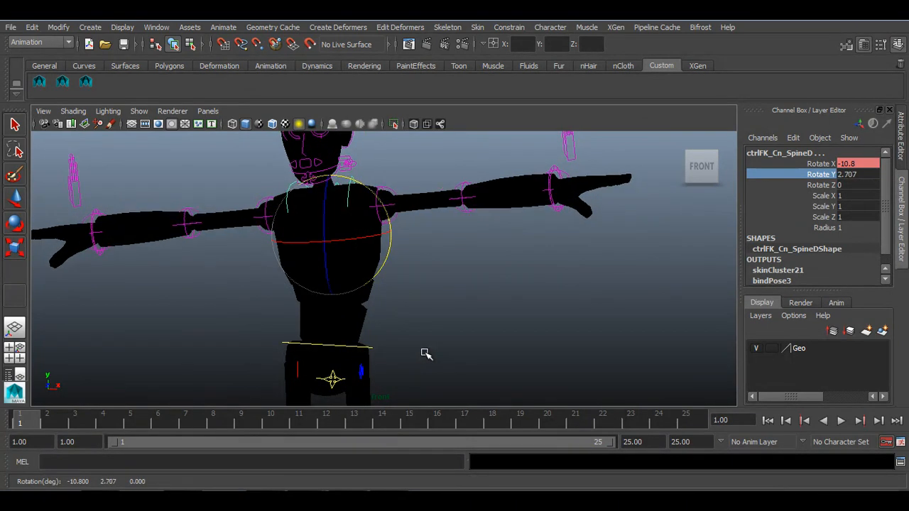
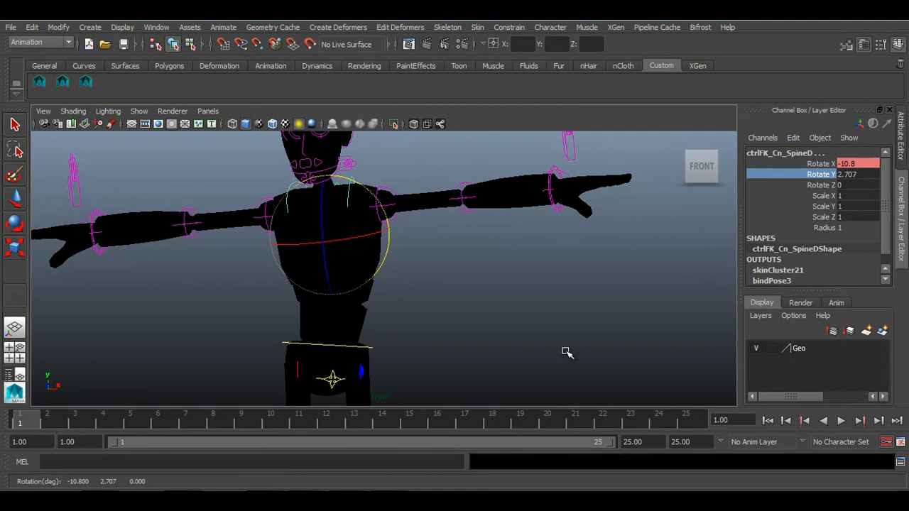
pyautogui.rightClick(791, 210)
pyautogui.click(799, 27)
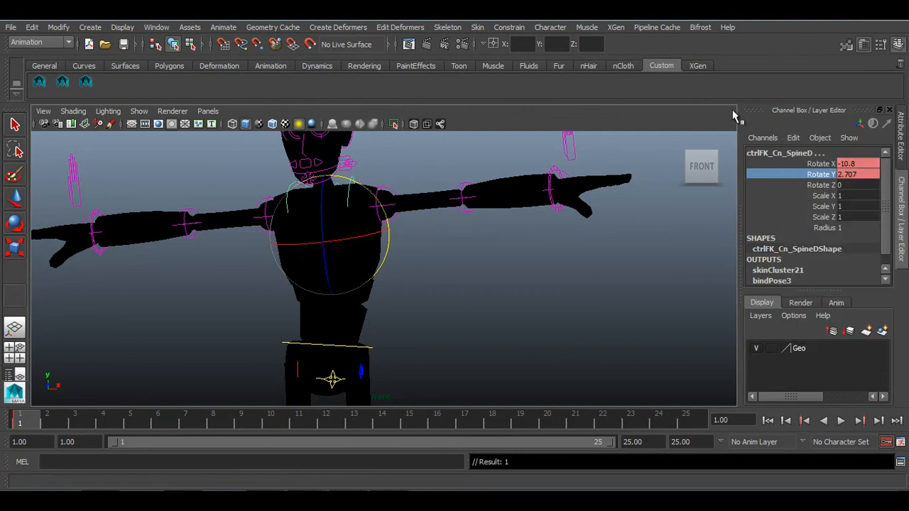
# Step: Copy ctrlFK_Cn_SpineD's Rotate Y key from frame 1 and paste it at frame 25
pyautogui.rightClick(41, 423)
pyautogui.click(78, 248)
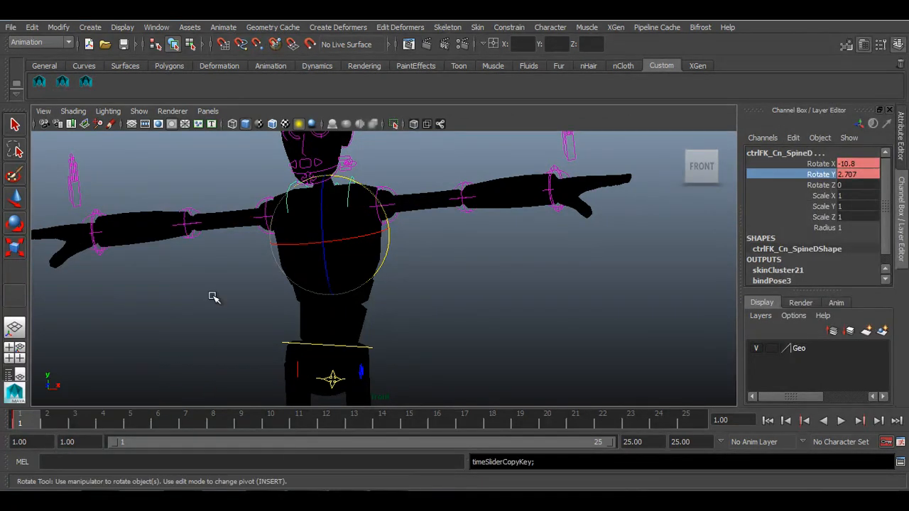
pyautogui.click(693, 425)
pyautogui.rightClick(692, 424)
pyautogui.moveTo(786, 260)
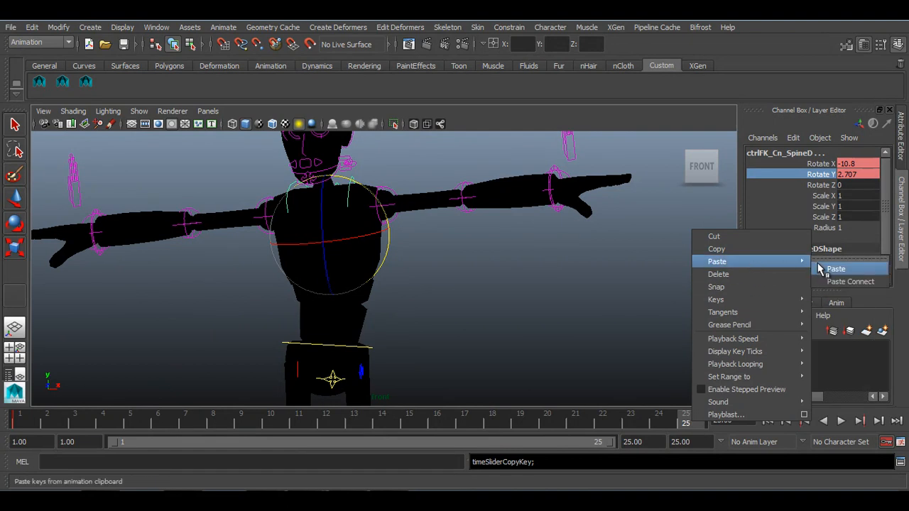
pyautogui.click(824, 265)
# Step: Set ctrlFK_Cn_SpineD's Rotate Y to -2.707 on frame 13
pyautogui.click(346, 424)
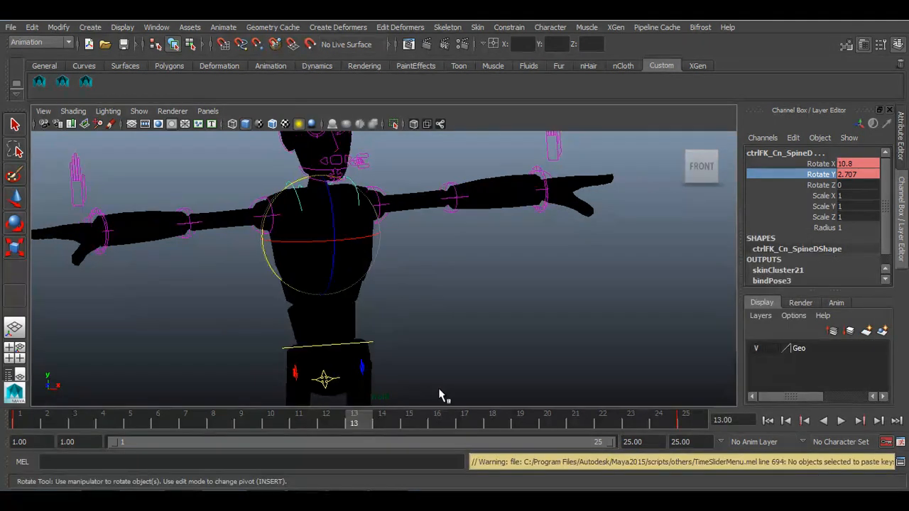
pyautogui.click(848, 174)
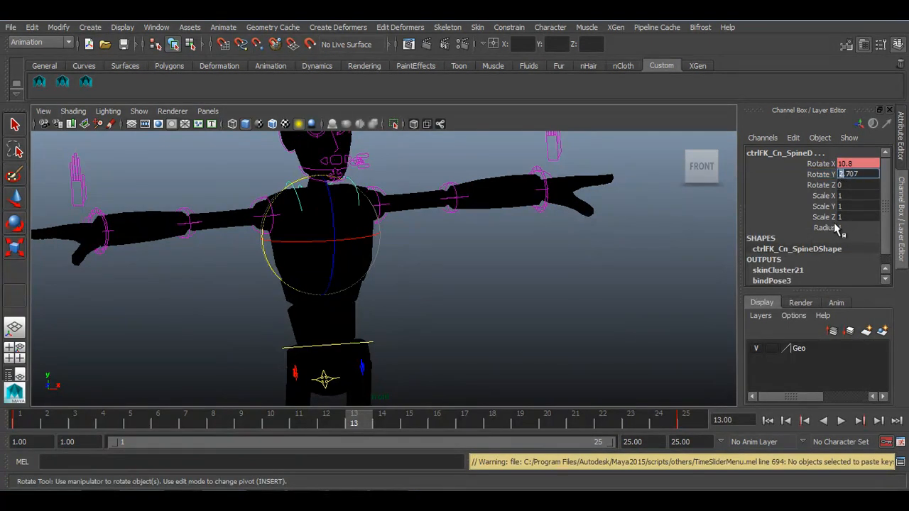
pyautogui.press('Return')
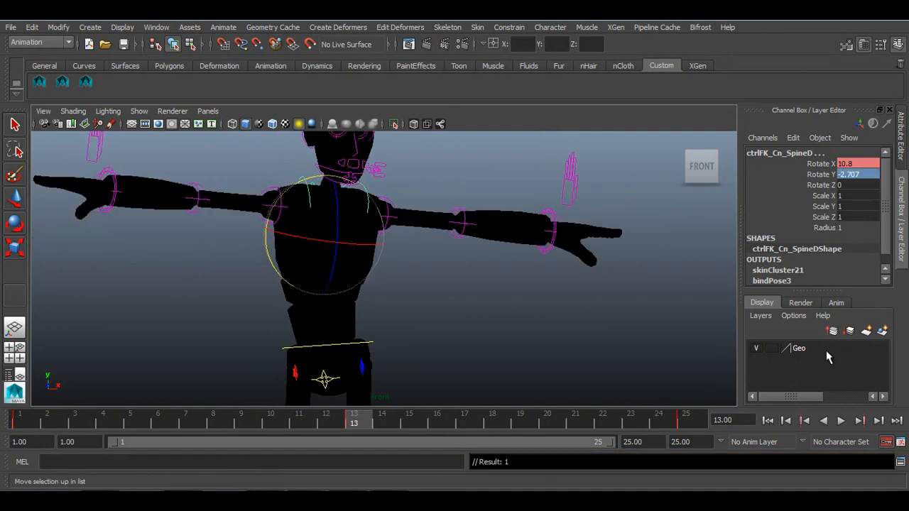
# Step: Play the cycle and check the shoulder tilt from several angles in silhouette and shaded display
pyautogui.click(841, 420)
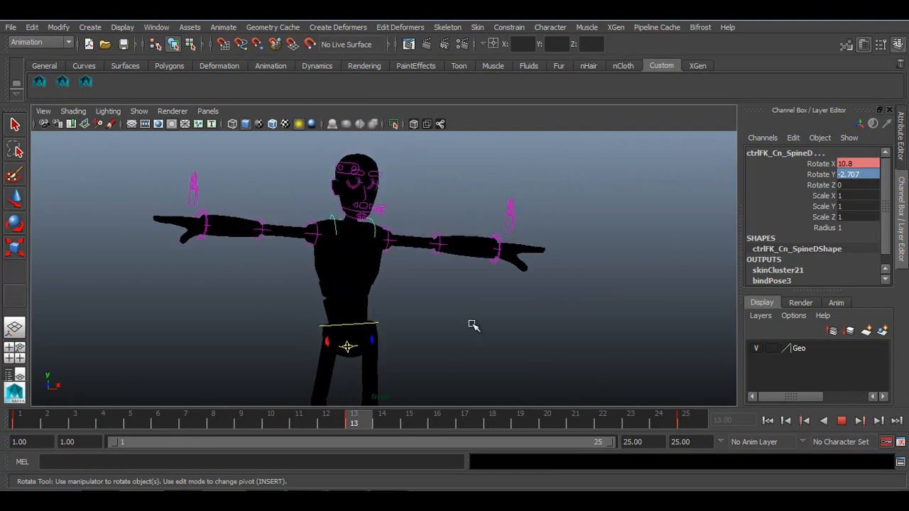
pyautogui.moveTo(481, 287)
pyautogui.keyDown('alt'); pyautogui.mouseDown()
pyautogui.moveTo(422, 284)
pyautogui.moveTo(672, 309)
pyautogui.mouseUp(); pyautogui.keyUp('alt')
pyautogui.press('5')
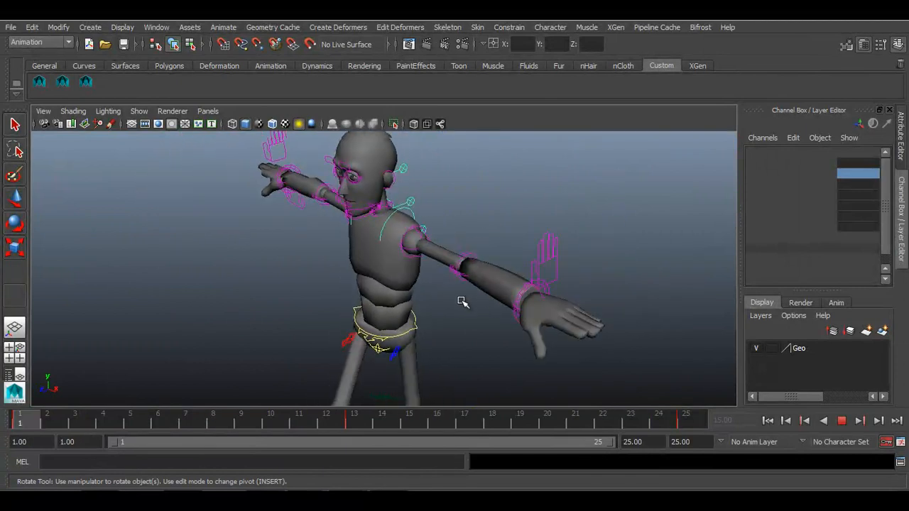
pyautogui.keyDown('alt'); pyautogui.moveTo(423, 324); pyautogui.dragTo(473, 328); pyautogui.keyUp('alt')
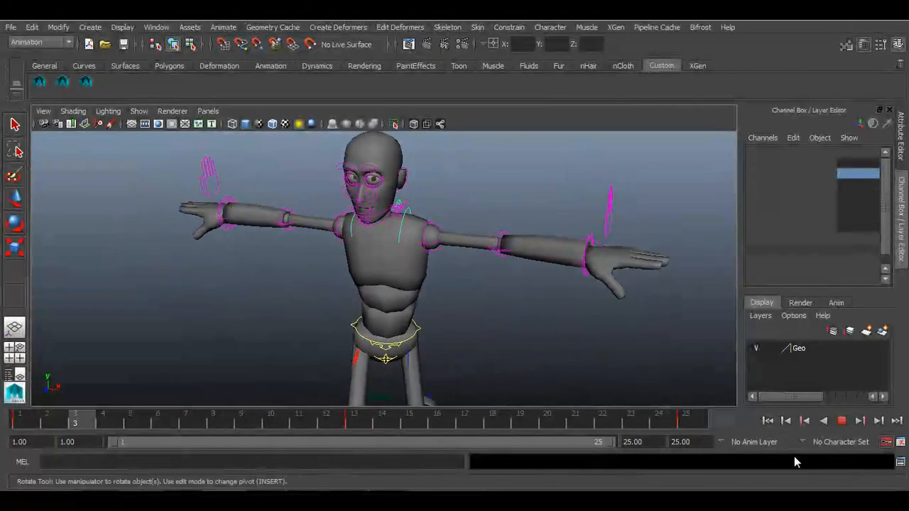
pyautogui.press('Escape')
# Step: Try a Rotate Z lean on ctrlFK_Cn_SpineB at frame 1 from the character's side and undo it
pyautogui.keyDown('alt'); pyautogui.moveTo(600, 328); pyautogui.dragTo(423, 319); pyautogui.keyUp('alt')
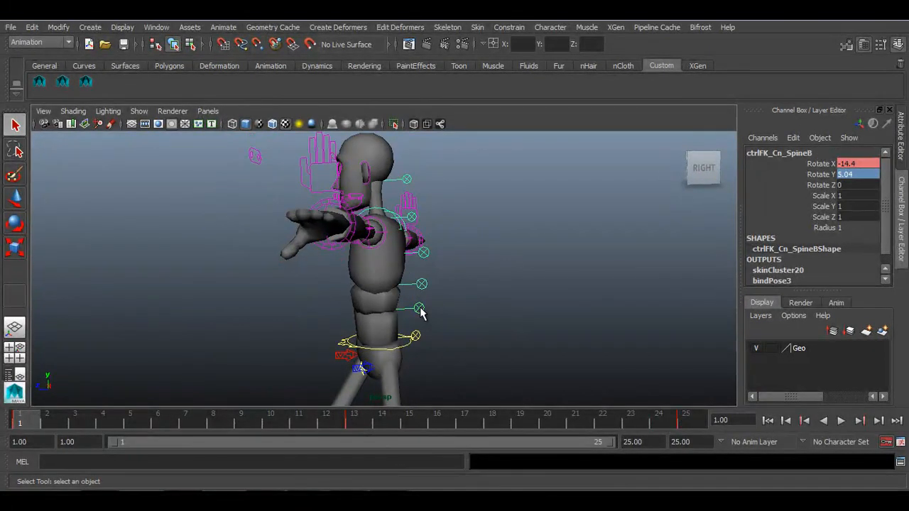
pyautogui.click(813, 186)
pyautogui.moveTo(643, 290); pyautogui.dragTo(516, 304, button='middle')
pyautogui.hotkey('ctrl', 'z')
pyautogui.moveTo(516, 305)
pyautogui.keyDown('alt'); pyautogui.mouseDown()
pyautogui.moveTo(459, 300)
pyautogui.moveTo(521, 319)
pyautogui.mouseUp(); pyautogui.keyUp('alt')
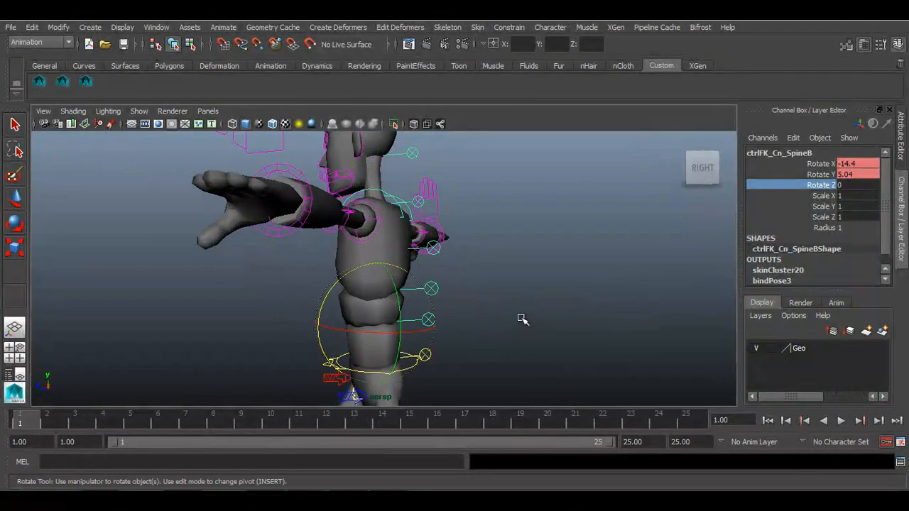
# Step: Select ctrlFK_Cn_SpineD in the side view and activate its Rotate Z channel, undoing a trial rotation
pyautogui.press('q')
pyautogui.click(431, 290)
pyautogui.keyDown('alt'); pyautogui.moveTo(485, 293); pyautogui.dragTo(485, 295); pyautogui.keyUp('alt')
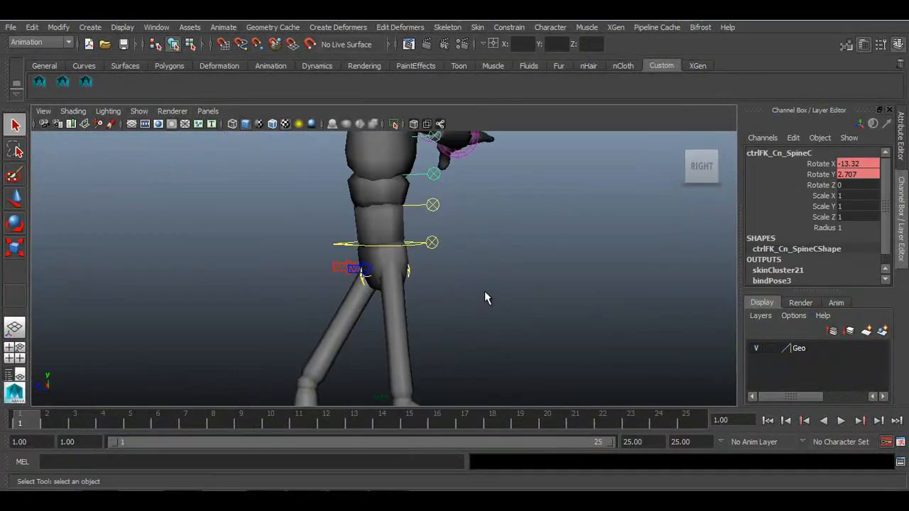
pyautogui.keyDown('alt'); pyautogui.moveTo(485, 295); pyautogui.dragTo(448, 369, button='middle'); pyautogui.keyUp('alt')
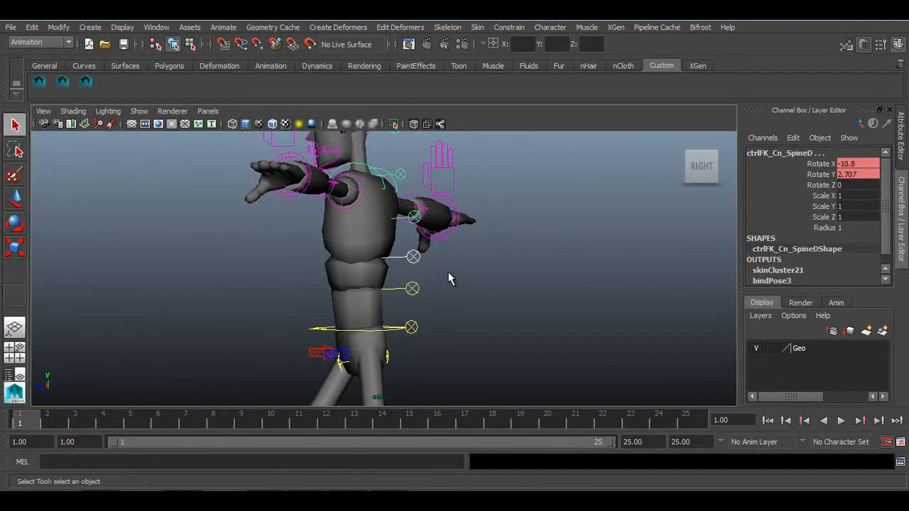
pyautogui.keyDown('alt'); pyautogui.moveTo(449, 278); pyautogui.dragTo(457, 292, button='middle'); pyautogui.keyUp('alt')
pyautogui.click(790, 186)
pyautogui.moveTo(606, 263); pyautogui.dragTo(592, 266, button='middle')
pyautogui.hotkey('ctrl', 'z')
pyautogui.keyDown('alt'); pyautogui.moveTo(463, 296); pyautogui.dragTo(464, 321, button='middle'); pyautogui.keyUp('alt')
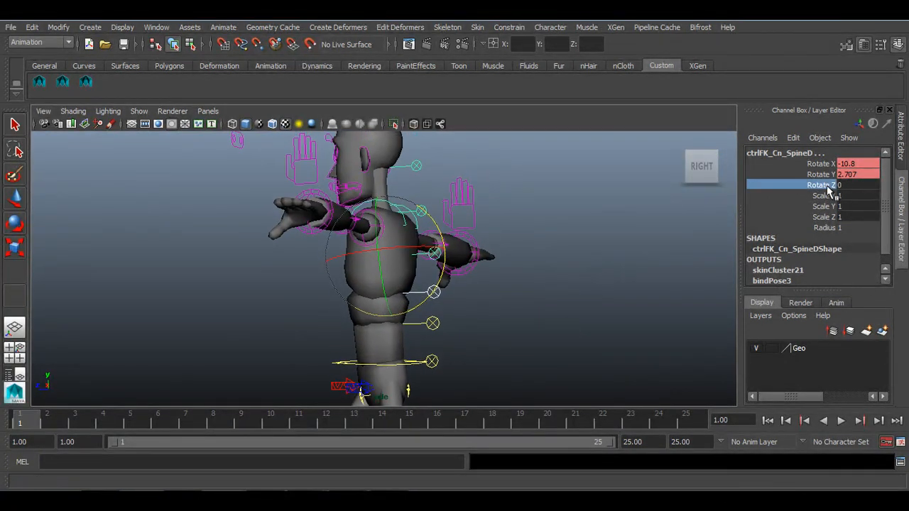
# Step: Set ctrlFK_Cn_SpineD's Rotate Z to -2.88 on frame 1 and key that channel
pyautogui.moveTo(574, 323); pyautogui.dragTo(569, 323, button='middle')
pyautogui.rightClick(28, 420)
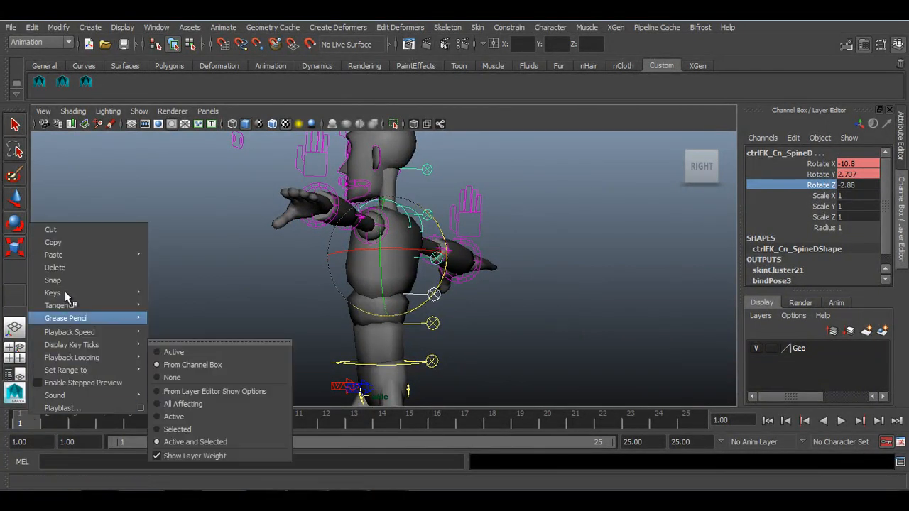
pyautogui.click(64, 244)
pyautogui.rightClick(820, 192)
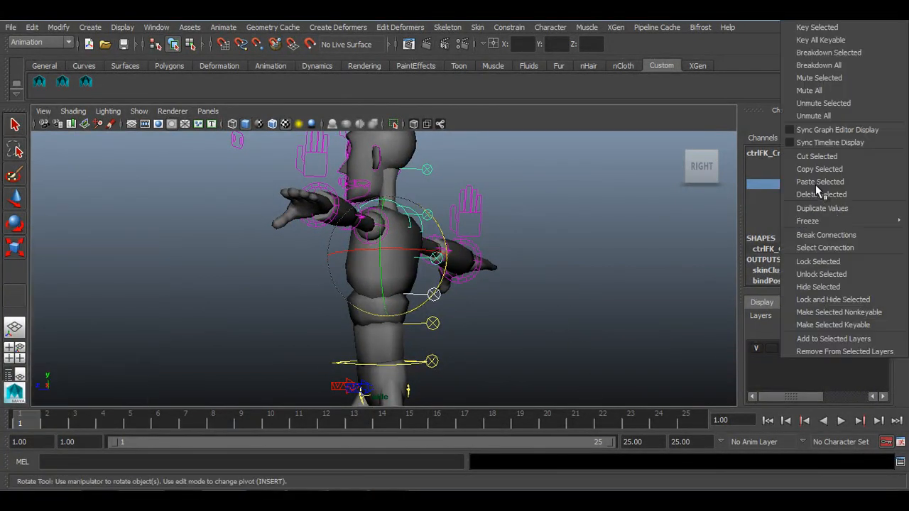
pyautogui.click(801, 28)
# Step: Try to copy ctrlFK_Cn_SpineD's key from frame 1 to frame 25, undoing an accidental deselection on the way
pyautogui.rightClick(29, 420)
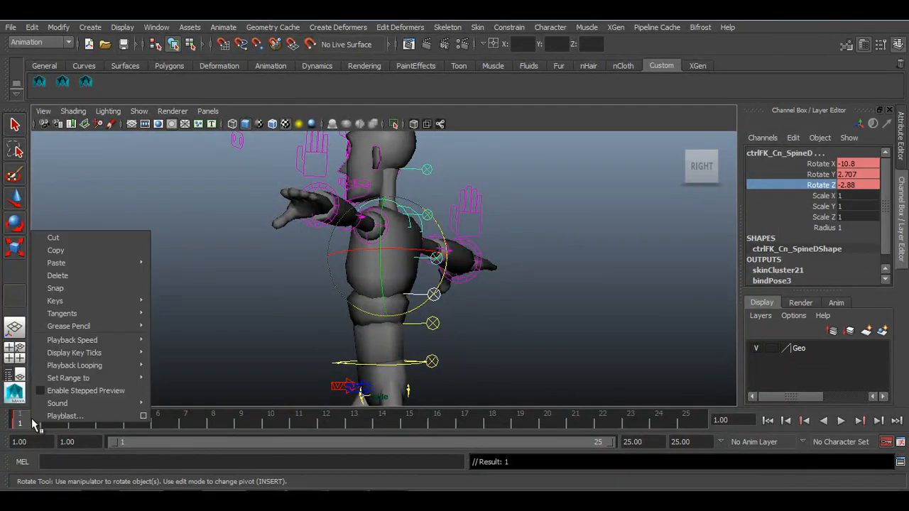
pyautogui.click(83, 250)
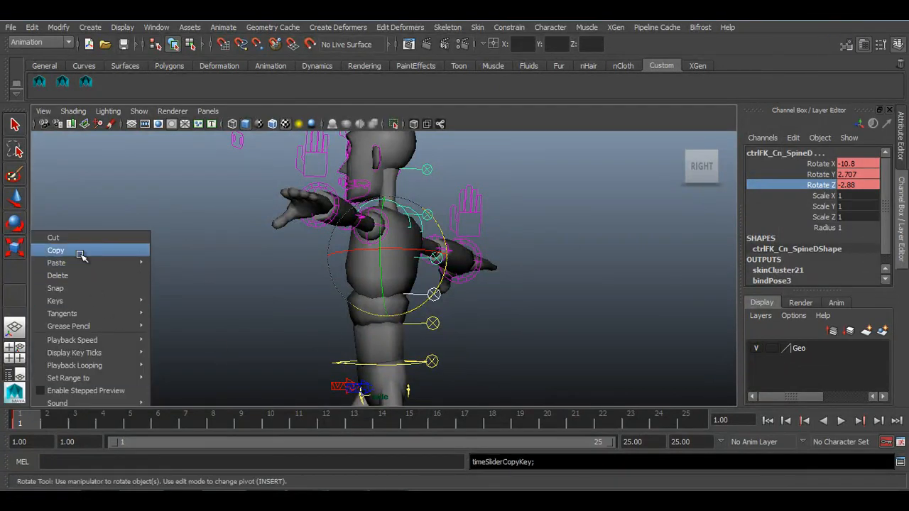
pyautogui.press('q')
pyautogui.click(110, 263)
pyautogui.hotkey('ctrl', 'z')
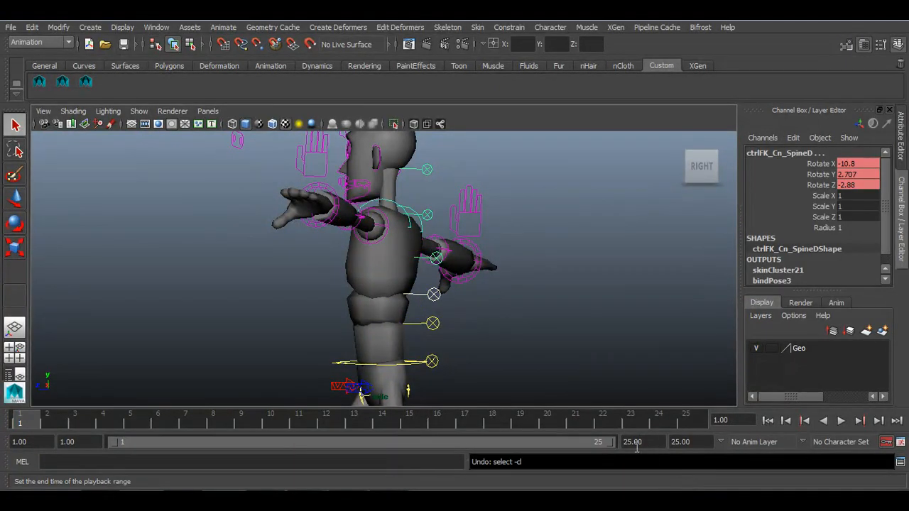
pyautogui.click(687, 420)
pyautogui.rightClick(688, 420)
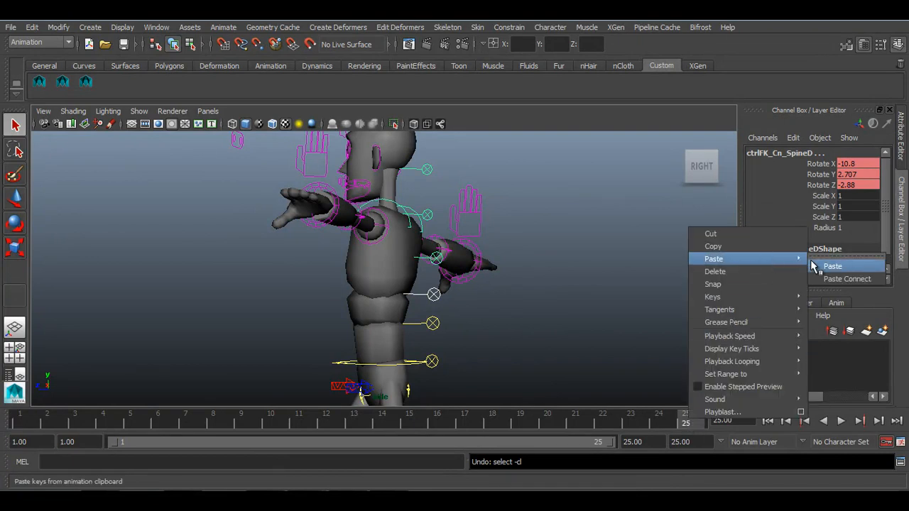
pyautogui.click(818, 264)
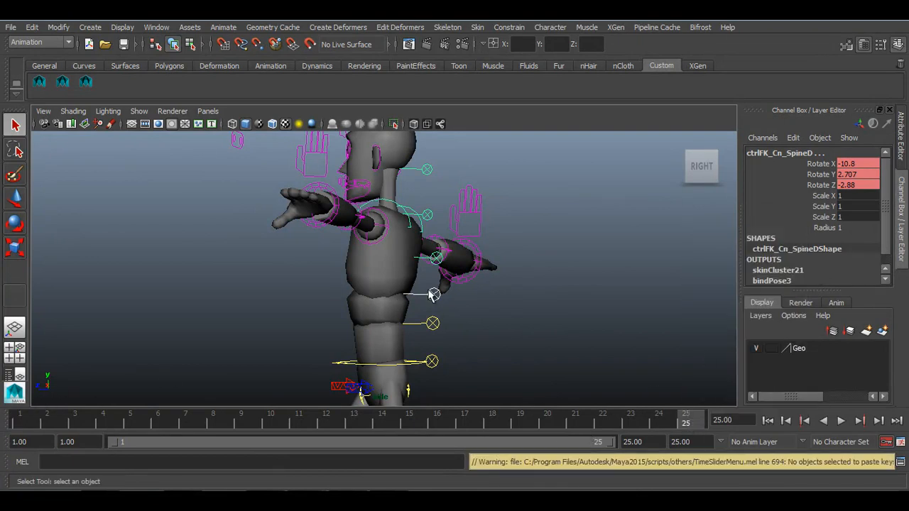
# Step: Copy ctrlFK_Cn_SpineD's Rotate X, Y and Z keys from frame 1 and paste them at frame 25
pyautogui.moveTo(821, 167); pyautogui.dragTo(822, 186)
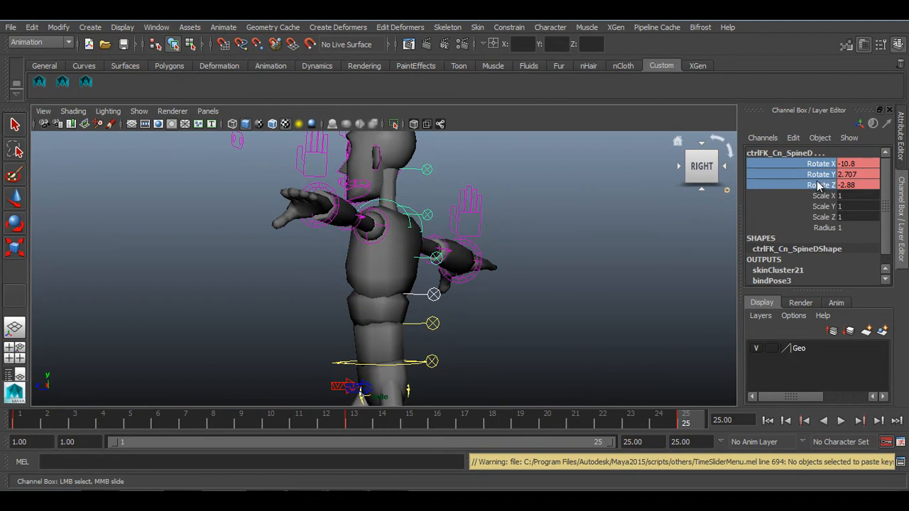
pyautogui.click(14, 419)
pyautogui.rightClick(14, 419)
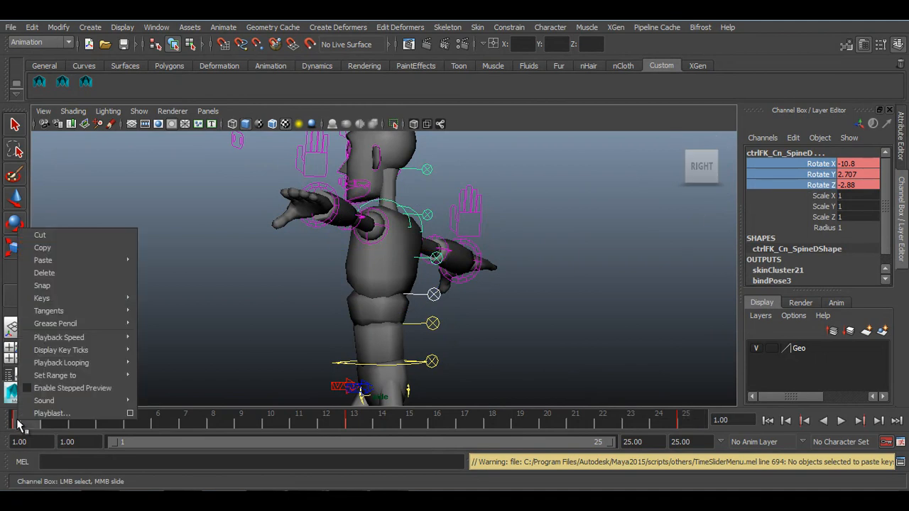
pyautogui.click(71, 246)
pyautogui.click(681, 419)
pyautogui.rightClick(682, 419)
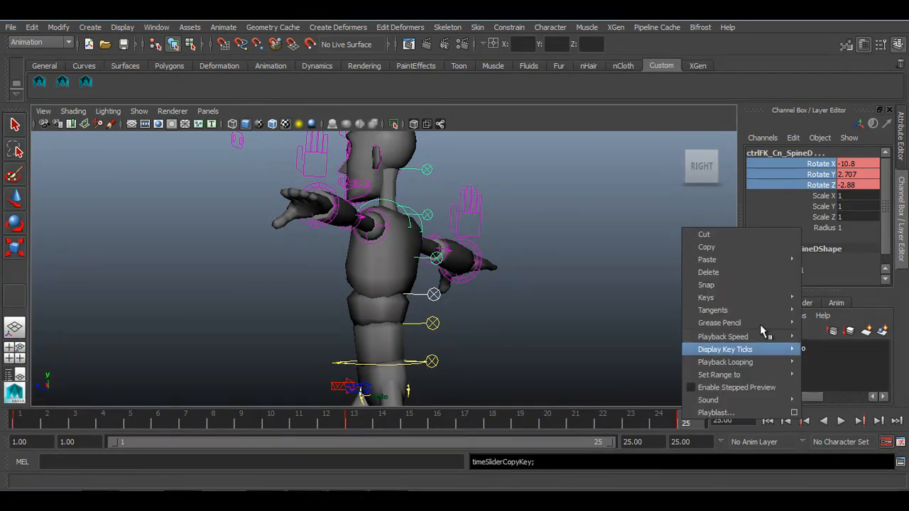
pyautogui.moveTo(770, 255)
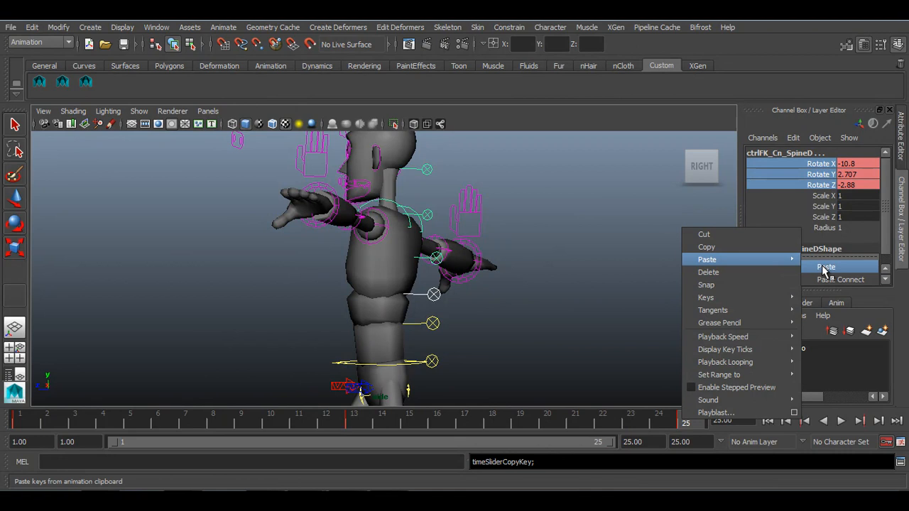
pyautogui.click(822, 265)
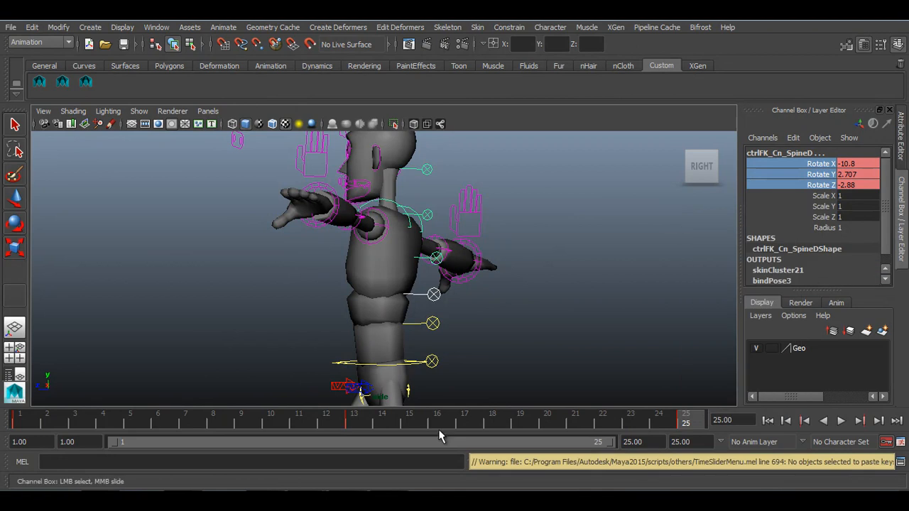
# Step: On frame 13, select ctrlFK_Cn_SpineC and ctrlFK_Cn_SpineD with the Rotate Z channel, undoing a trial paste of the copied keys
pyautogui.click(348, 422)
pyautogui.click(433, 295)
pyautogui.click(431, 261)
pyautogui.press('e')
pyautogui.click(817, 185)
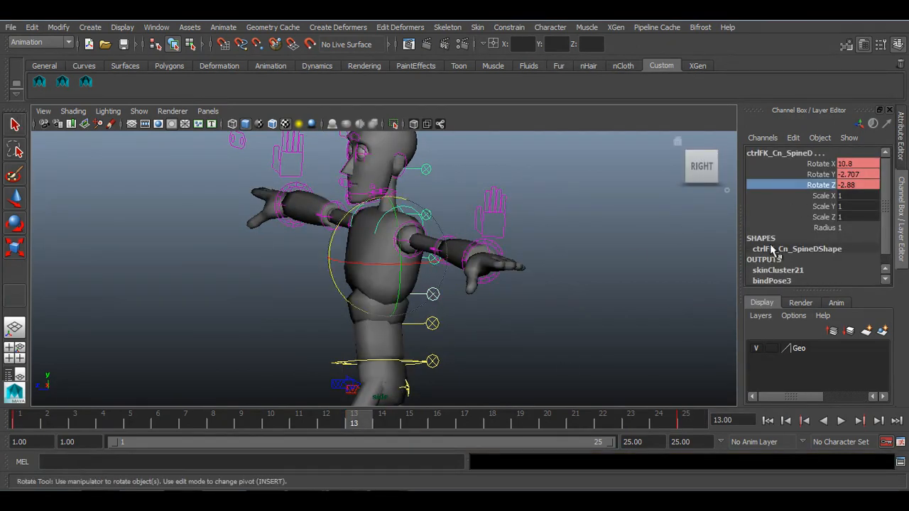
pyautogui.rightClick(389, 416)
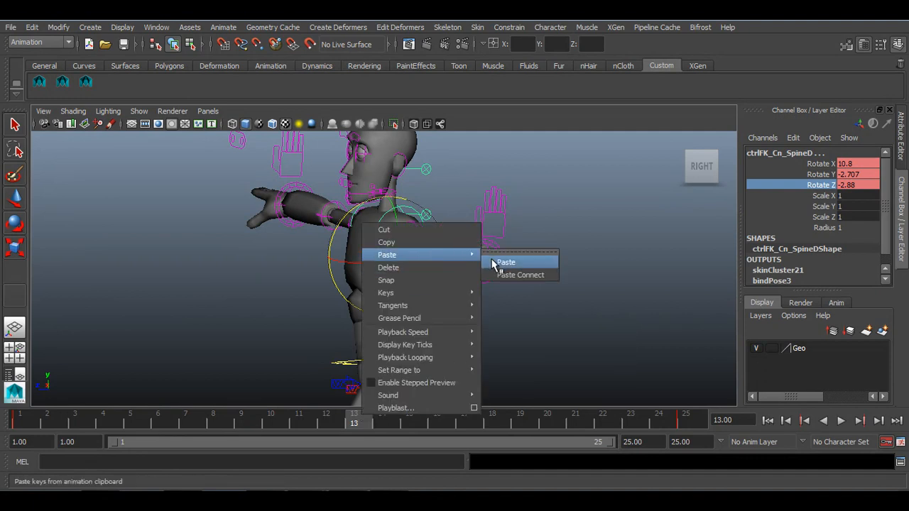
pyautogui.click(501, 257)
pyautogui.hotkey('ctrl', 'z')
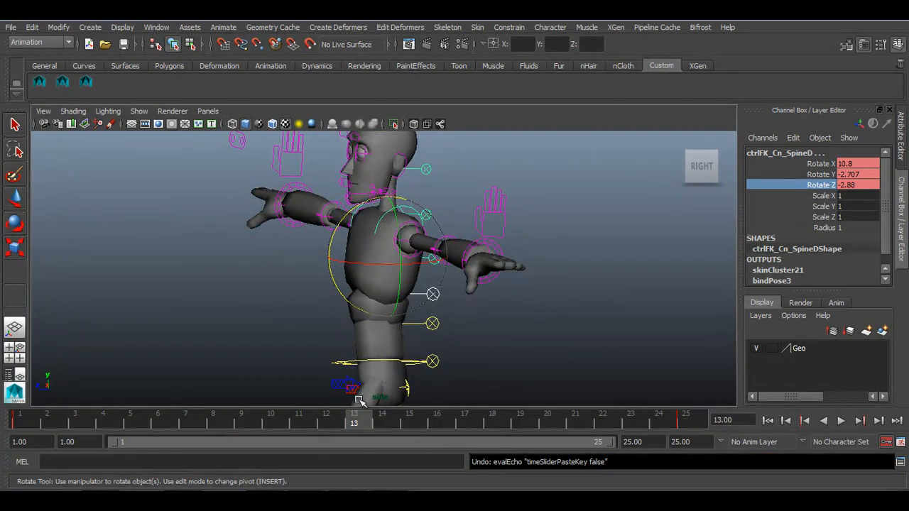
# Step: Copy the selected spine controls' Rotate Z key from frame 1 and paste it at frame 13
pyautogui.click(27, 422)
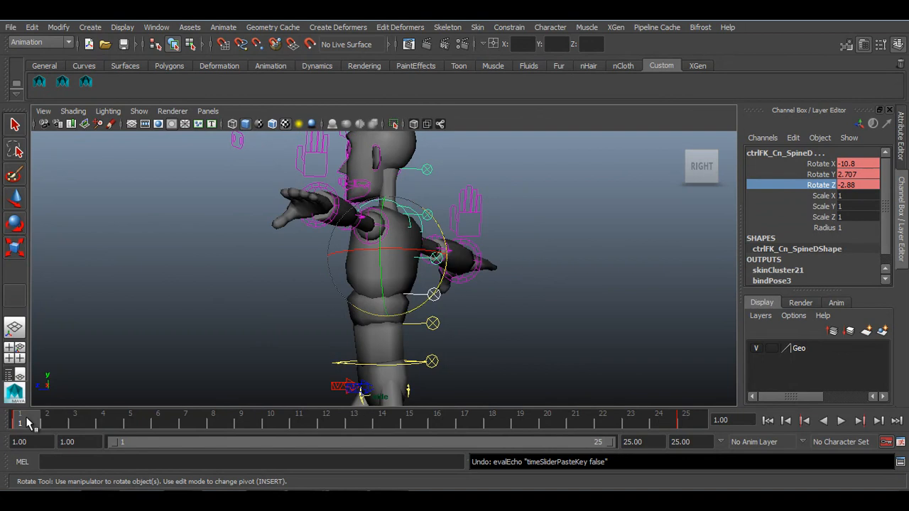
pyautogui.rightClick(28, 420)
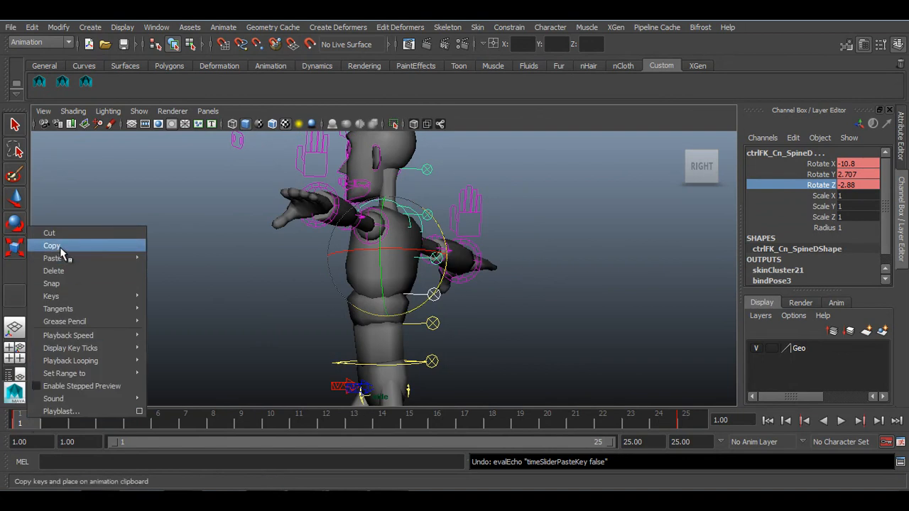
pyautogui.click(62, 245)
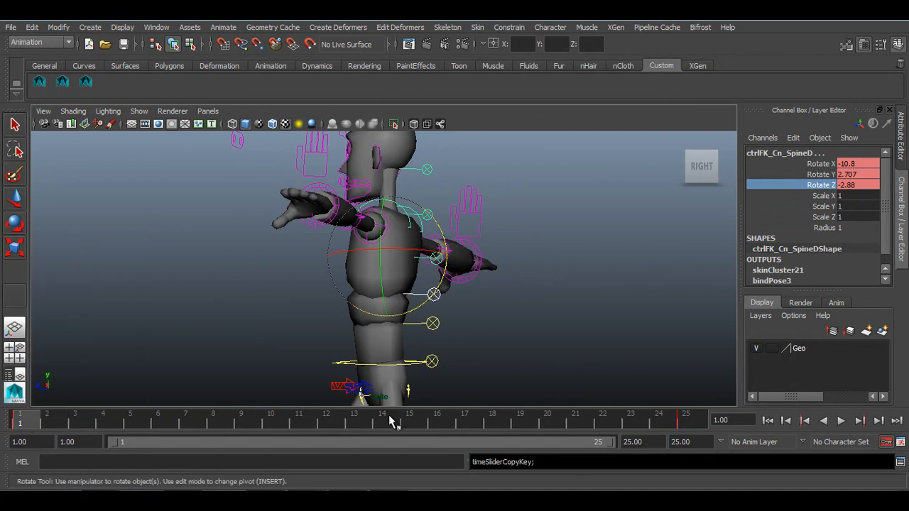
pyautogui.click(354, 422)
pyautogui.rightClick(353, 422)
pyautogui.moveTo(397, 261)
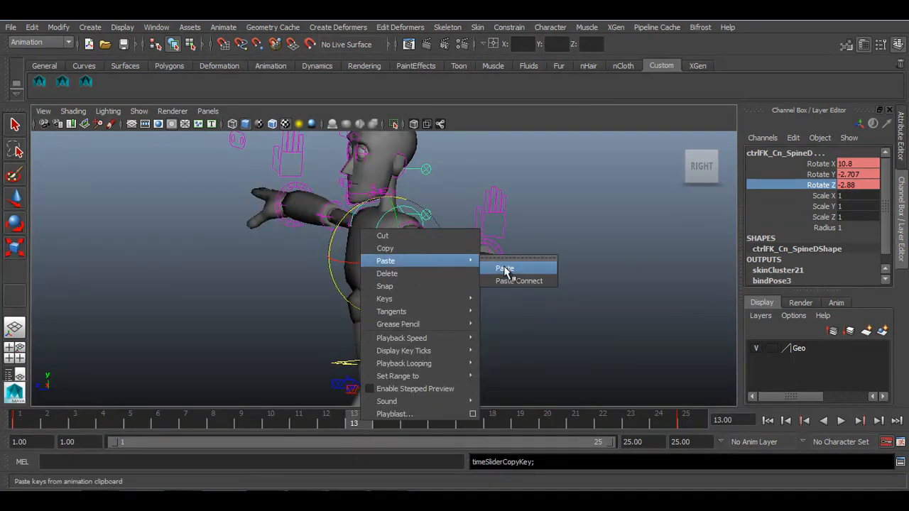
pyautogui.click(505, 269)
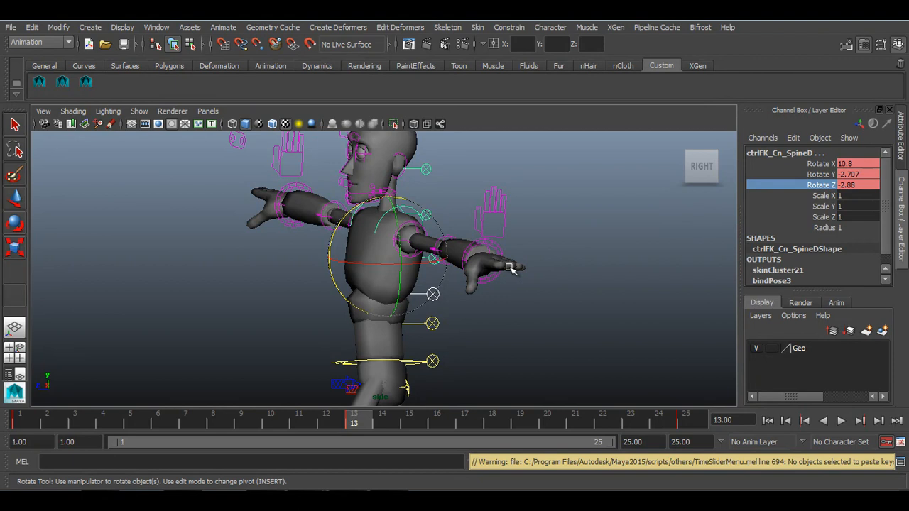
pyautogui.press('q')
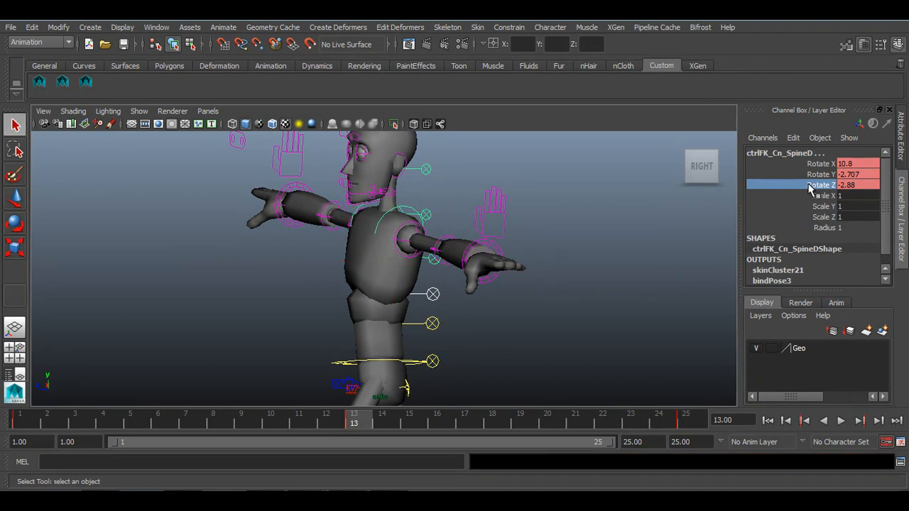
# Step: Review the motion up to frame 6, try rotating the selected spine controls about Z there, and undo the rotation
pyautogui.moveTo(45, 417); pyautogui.dragTo(160, 422)
pyautogui.keyDown('alt'); pyautogui.moveTo(382, 299); pyautogui.dragTo(387, 279, button='middle'); pyautogui.keyUp('alt')
pyautogui.keyDown('alt'); pyautogui.moveTo(387, 279); pyautogui.dragTo(382, 300, button='right'); pyautogui.keyUp('alt')
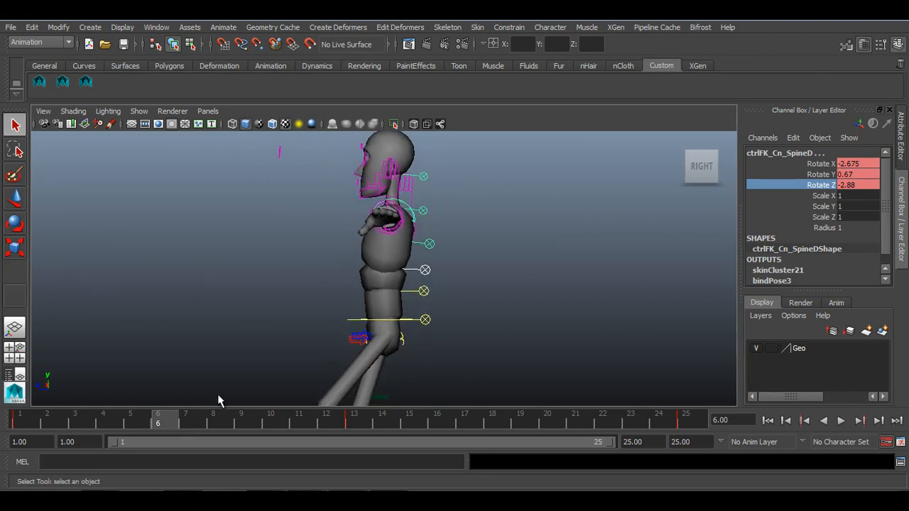
pyautogui.hotkey('alt', 'v')
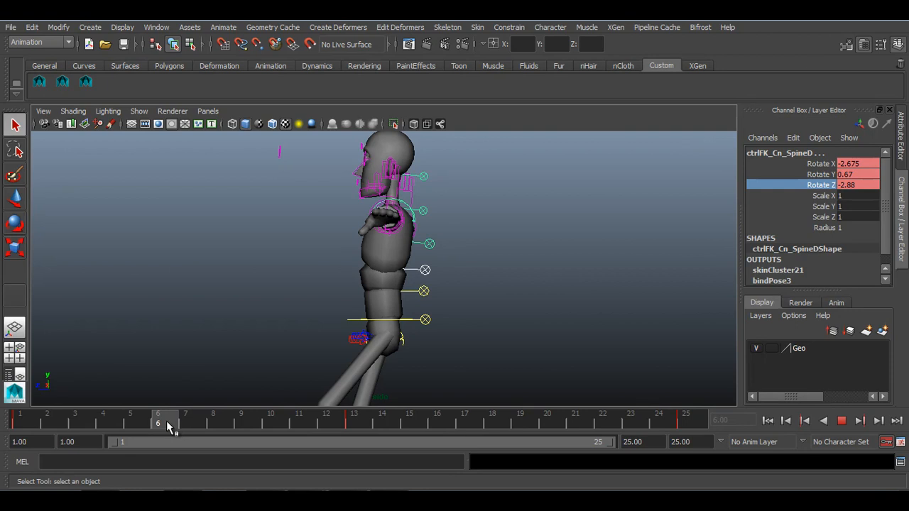
pyautogui.click(167, 424)
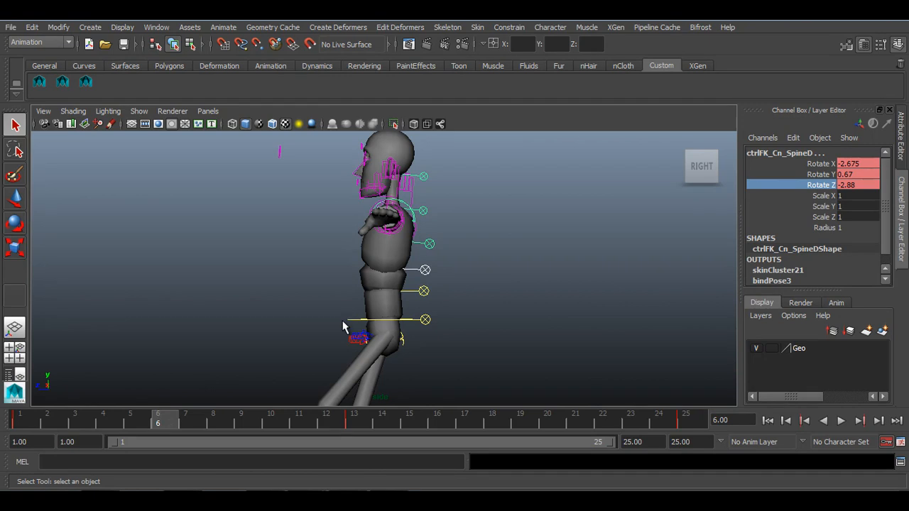
pyautogui.press('e')
pyautogui.moveTo(483, 308); pyautogui.dragTo(454, 305, button='middle')
pyautogui.hotkey('ctrl', 'z')
pyautogui.hotkey('ctrl', 'z')
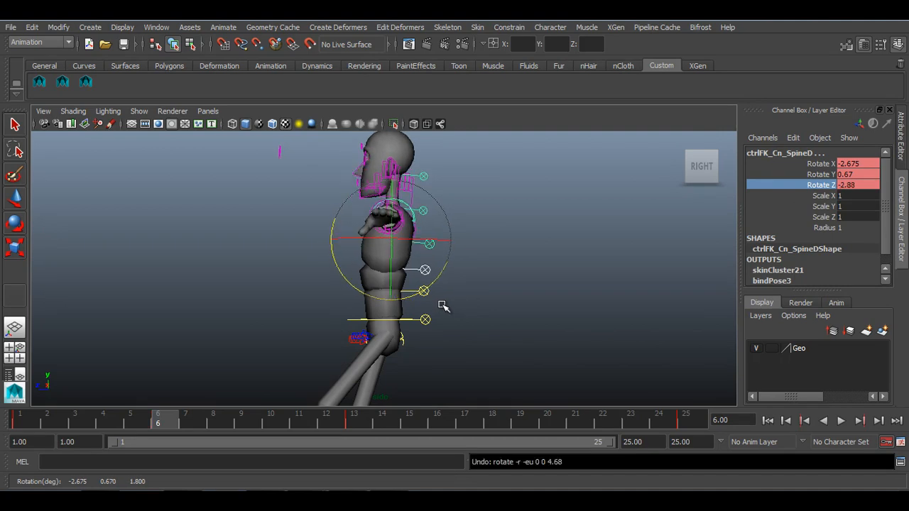
# Step: Rotate the selected spine controls about Z on frame 6, bringing ctrlFK_Cn_SpineD's Rotate Z to 1.467
pyautogui.press('q')
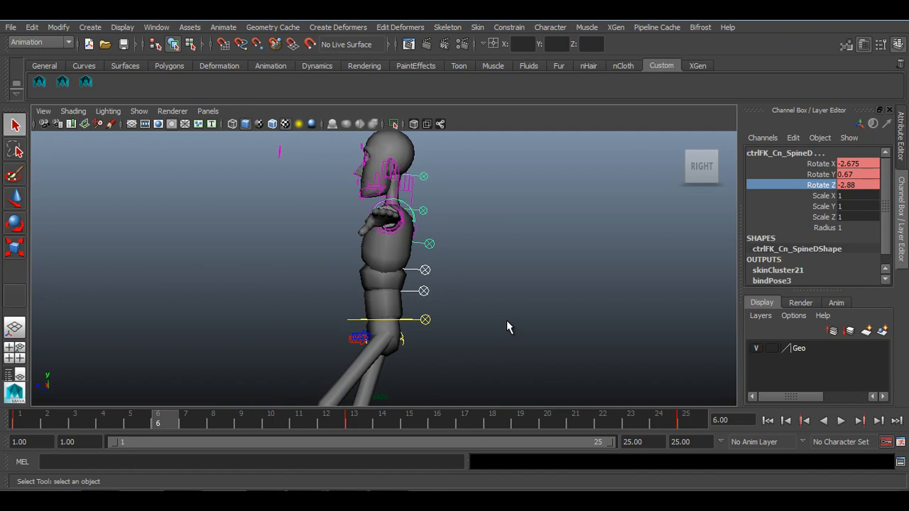
pyautogui.press('e')
pyautogui.moveTo(471, 306); pyautogui.dragTo(479, 305, button='middle')
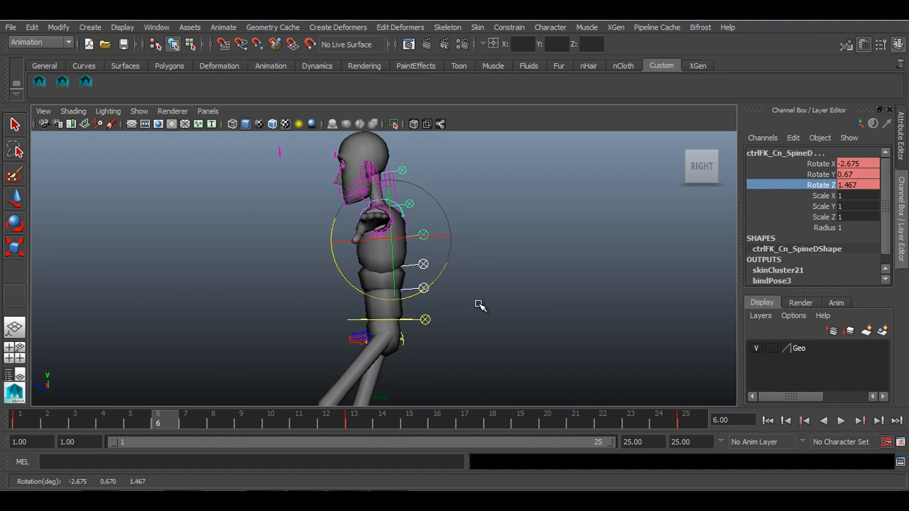
# Step: On frame 8, reselect ctrlFK_Cn_SpineC and ctrlFK_Cn_SpineD and rotate them about Z, bringing SpineD's Rotate Z to 3.845
pyautogui.moveTo(25, 417); pyautogui.dragTo(218, 395)
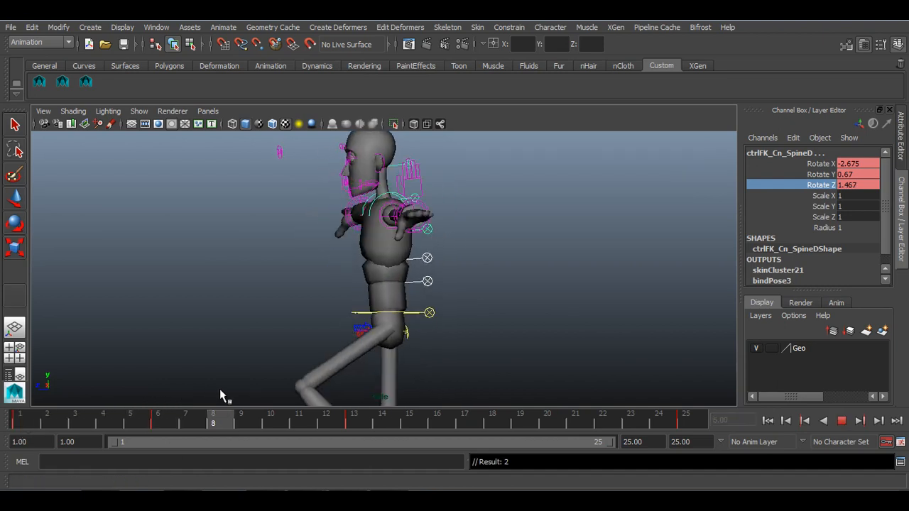
pyautogui.press('q')
pyautogui.click(426, 257)
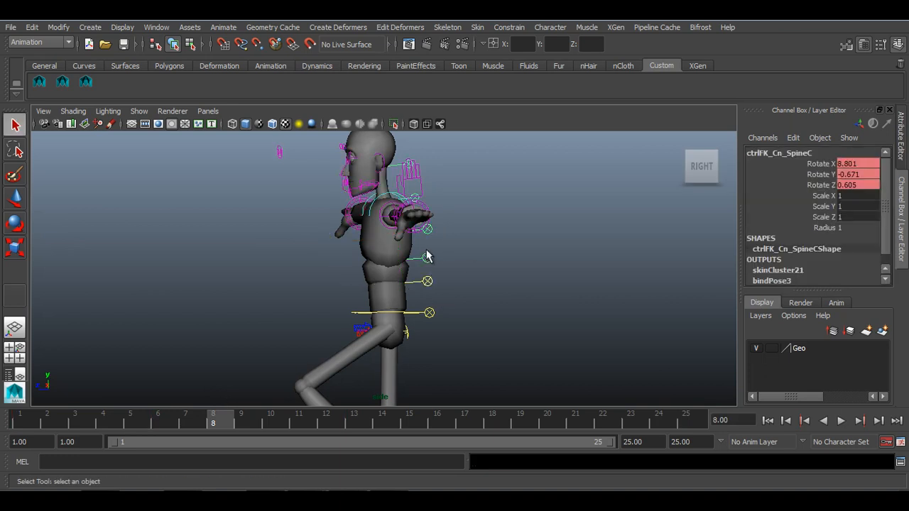
pyautogui.click(428, 229)
pyautogui.click(801, 183)
pyautogui.press('e')
pyautogui.moveTo(642, 321); pyautogui.dragTo(648, 321, button='middle')
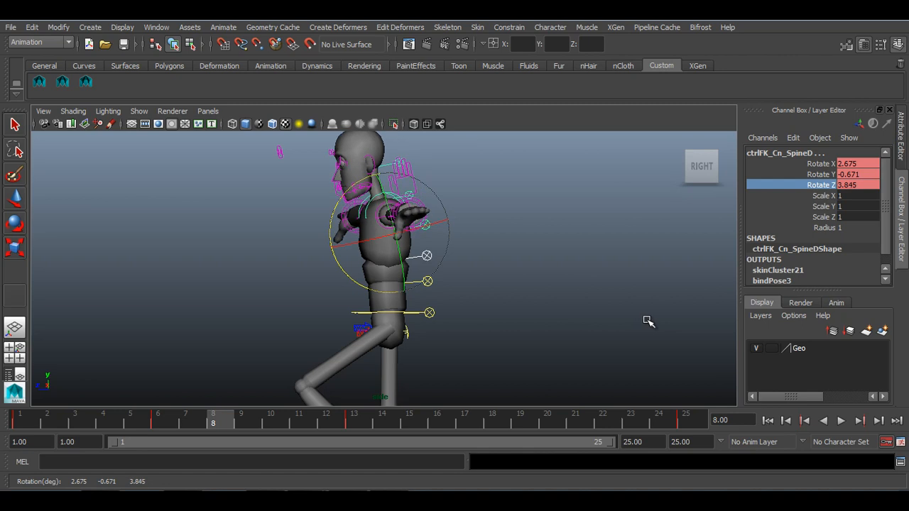
# Step: Delete the selected spine controls' key on frame 6
pyautogui.moveTo(37, 424); pyautogui.dragTo(173, 422)
pyautogui.press('e')
pyautogui.moveTo(173, 421); pyautogui.dragTo(200, 275, button='right')
# Step: Play back the cycle, adjust ctrlFK_Cn_SpineD's Rotate Z to 3.125 on frame 8, and check the motion through frame 13
pyautogui.click(20, 423)
pyautogui.hotkey('alt', 'v')
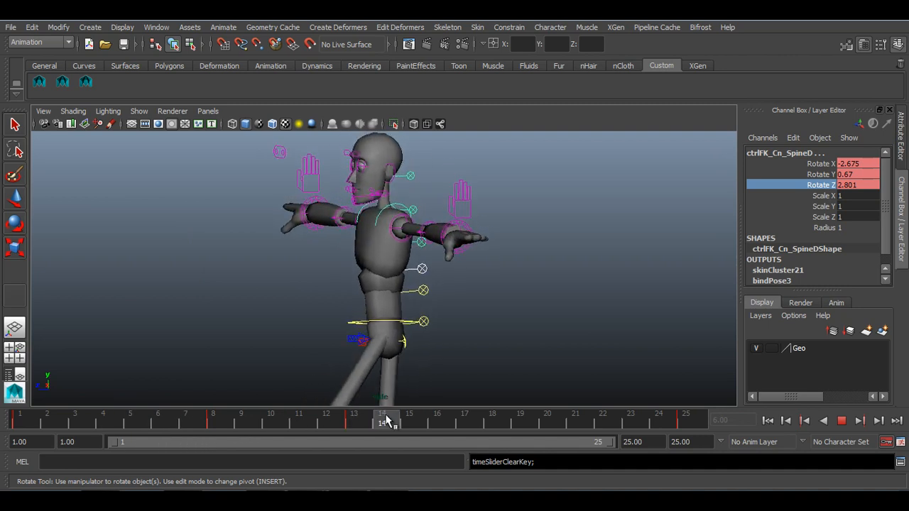
pyautogui.moveTo(192, 421); pyautogui.dragTo(221, 421)
pyautogui.moveTo(263, 361); pyautogui.dragTo(263, 361, button='middle')
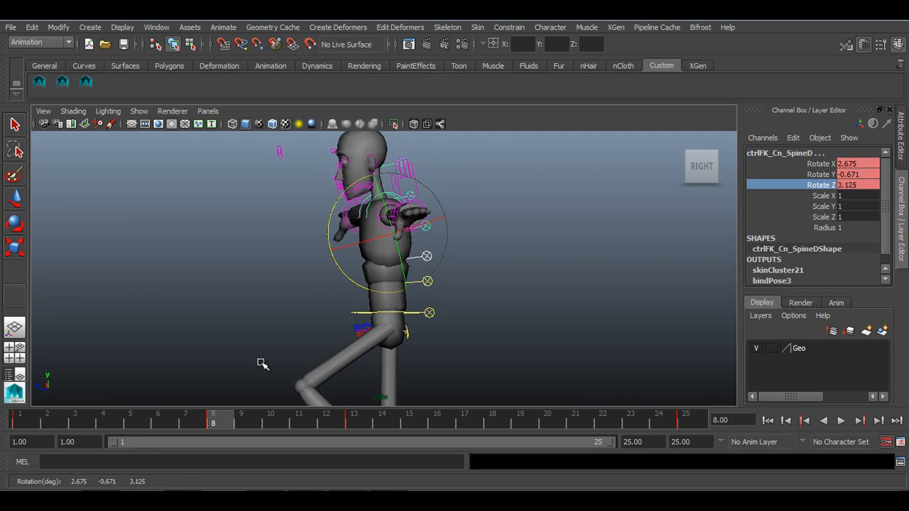
pyautogui.moveTo(28, 420); pyautogui.dragTo(353, 420)
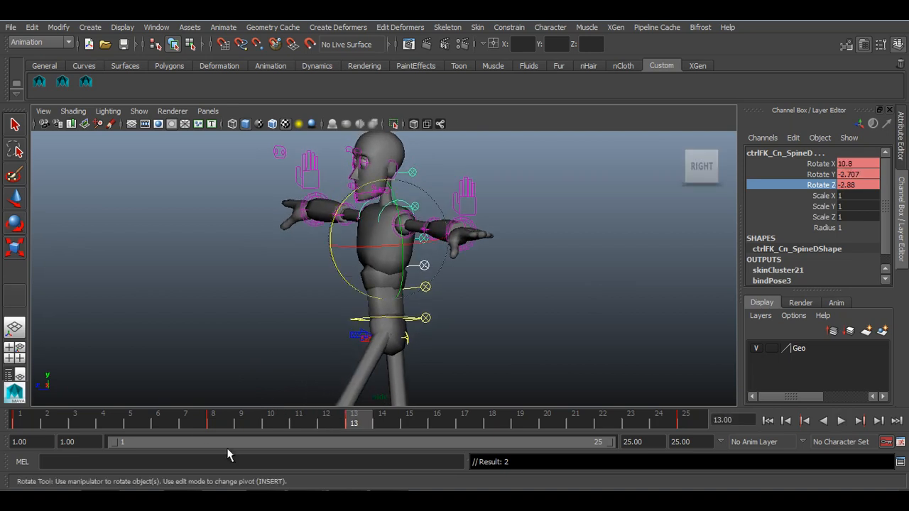
# Step: Rotate the selected spine controls about Z on frame 20, bringing ctrlFK_Cn_SpineD's Rotate Z to 2.16
pyautogui.moveTo(214, 424); pyautogui.dragTo(425, 424)
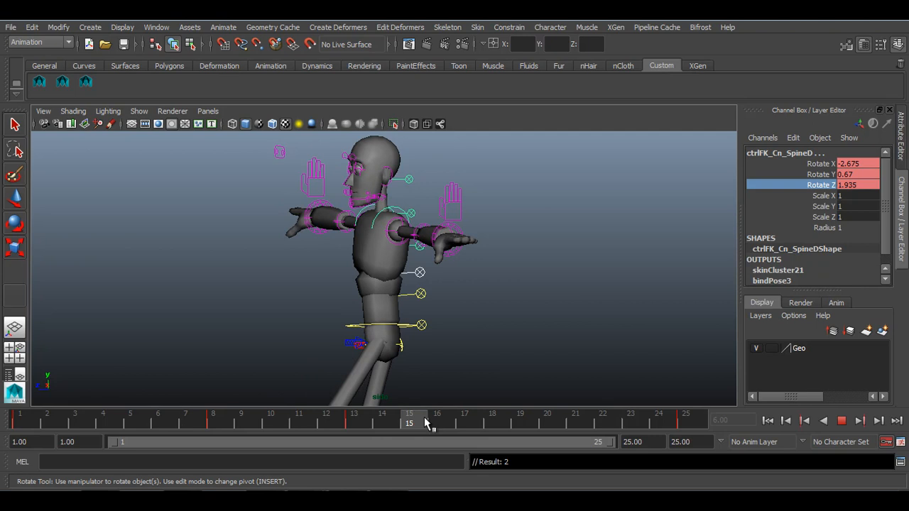
pyautogui.moveTo(425, 424); pyautogui.dragTo(547, 422)
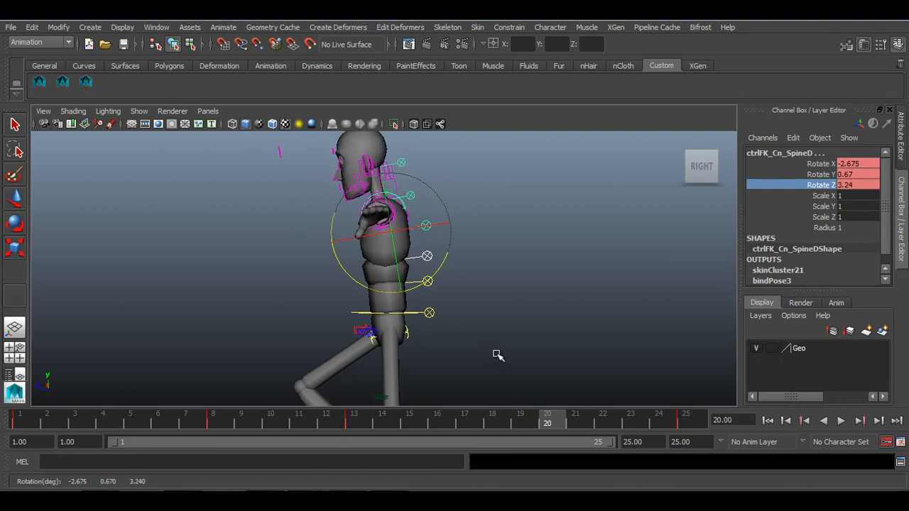
pyautogui.moveTo(361, 424); pyautogui.dragTo(559, 412)
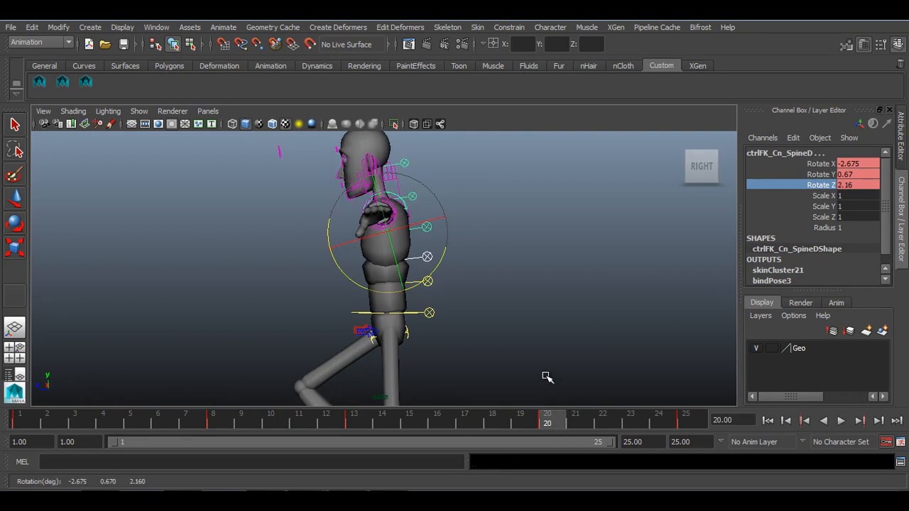
# Step: Play the whole walk cycle in the side view and from the front to examine the spine motion
pyautogui.moveTo(366, 420); pyautogui.dragTo(686, 421)
pyautogui.click(840, 420)
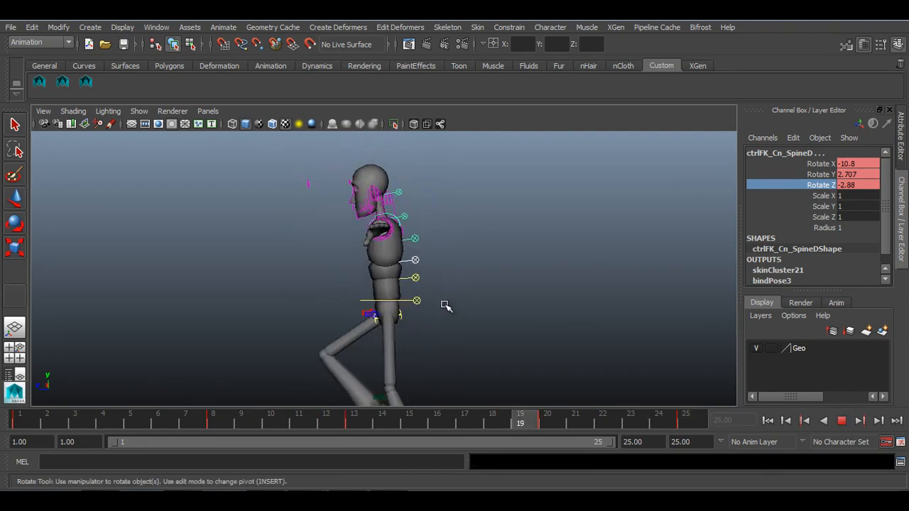
pyautogui.hotkey('alt', 'v')
pyautogui.hotkey('alt', 'v')
pyautogui.keyDown('alt'); pyautogui.moveTo(444, 262); pyautogui.dragTo(526, 282); pyautogui.keyUp('alt')
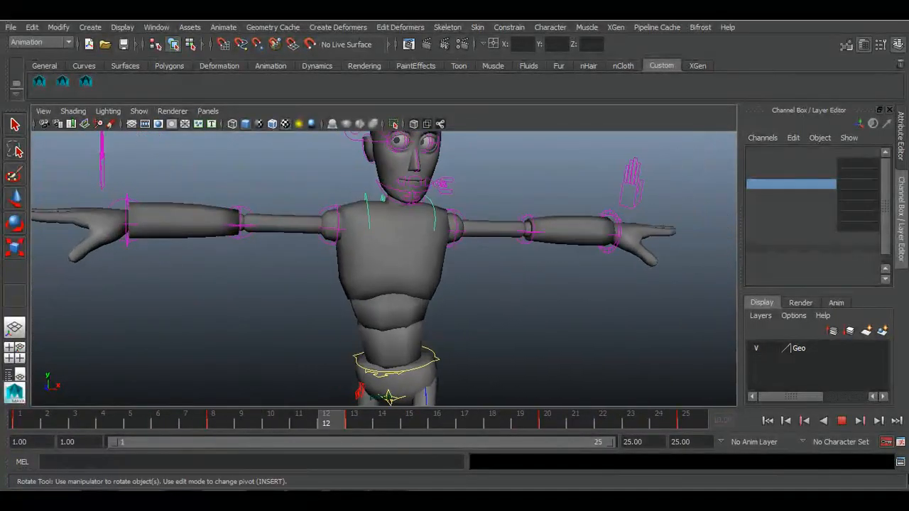
pyautogui.click(842, 420)
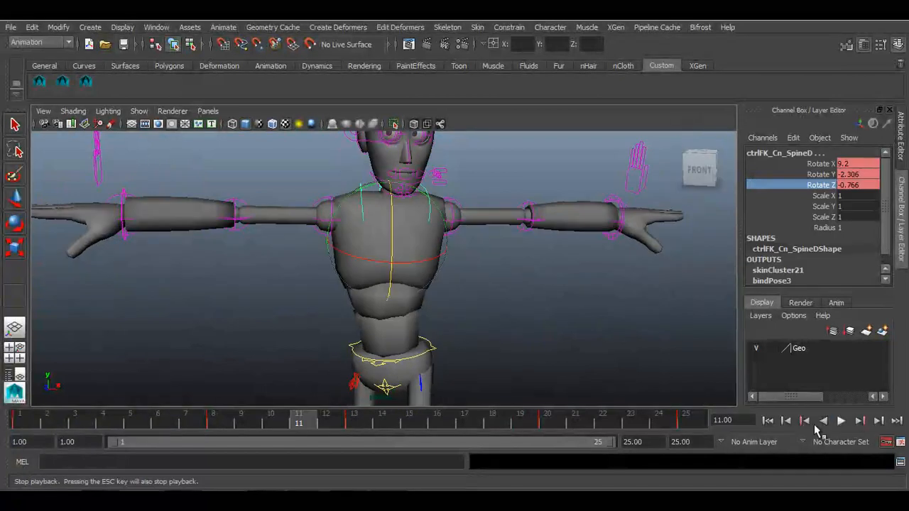
# Step: Return the walk cycle to frame 1 and save the scene Walk_cycle.ma
pyautogui.click(767, 420)
pyautogui.keyDown('alt'); pyautogui.moveTo(611, 323); pyautogui.dragTo(488, 353); pyautogui.keyUp('alt')
pyautogui.press('q')
pyautogui.hotkey('ctrl', 's')
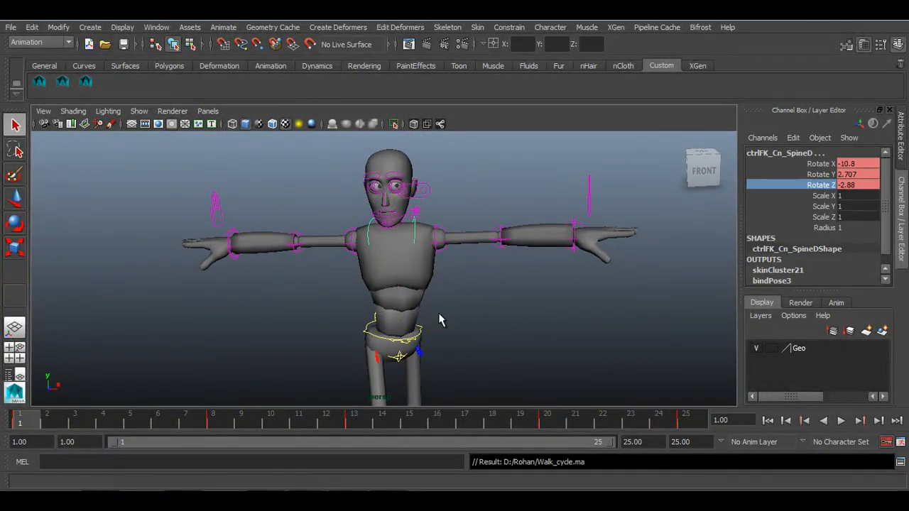
# Step: At frame 1, rotate the left upper-arm FK control down so the arm hangs at the character's side
pyautogui.click(463, 307)
pyautogui.keyDown('alt'); pyautogui.moveTo(464, 308); pyautogui.dragTo(383, 346, button='middle'); pyautogui.keyUp('alt')
pyautogui.keyDown('alt'); pyautogui.moveTo(383, 346); pyautogui.dragTo(497, 451, button='right'); pyautogui.keyUp('alt')
pyautogui.keyDown('alt'); pyautogui.moveTo(333, 263); pyautogui.dragTo(361, 281, button='right'); pyautogui.keyUp('alt')
pyautogui.keyDown('alt'); pyautogui.moveTo(361, 281); pyautogui.dragTo(400, 260, button='middle'); pyautogui.keyUp('alt')
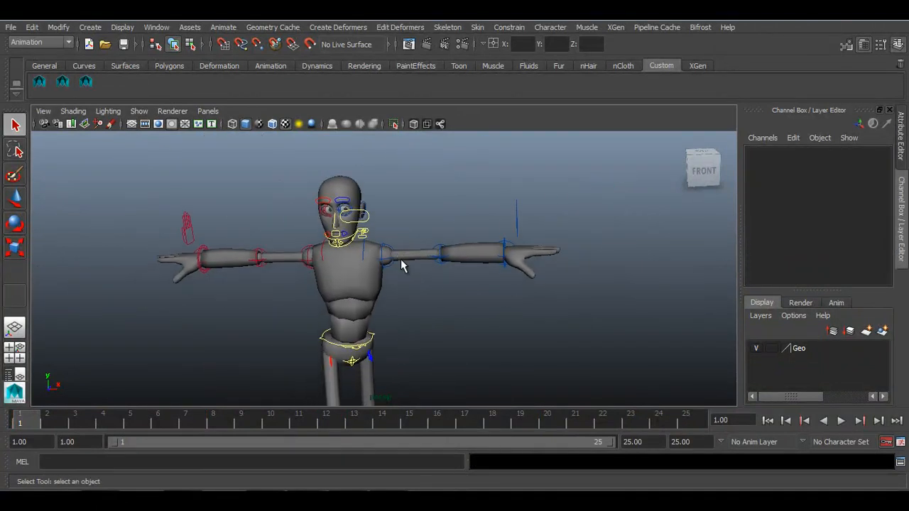
pyautogui.keyDown('alt'); pyautogui.moveTo(400, 260); pyautogui.dragTo(444, 324, button='right'); pyautogui.keyUp('alt')
pyautogui.click(381, 245)
pyautogui.keyDown('alt'); pyautogui.moveTo(381, 245); pyautogui.dragTo(409, 266, button='middle'); pyautogui.keyUp('alt')
pyautogui.press('e')
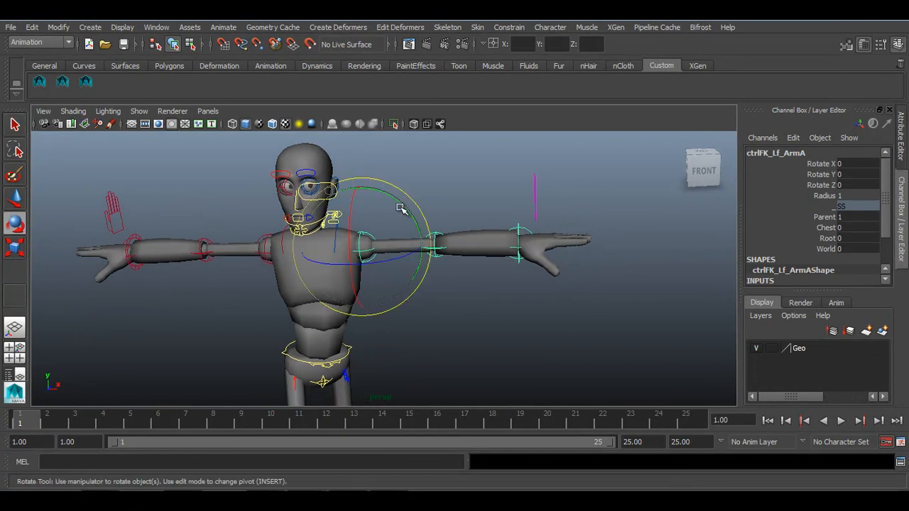
pyautogui.moveTo(396, 201); pyautogui.dragTo(415, 280)
# Step: Bend the left elbow FK control forward to a Rotate Z of about 29.135
pyautogui.keyDown('alt'); pyautogui.moveTo(560, 308); pyautogui.dragTo(448, 349); pyautogui.keyUp('alt')
pyautogui.keyDown('alt'); pyautogui.moveTo(448, 348); pyautogui.dragTo(470, 346, button='right'); pyautogui.keyUp('alt')
pyautogui.click(356, 328)
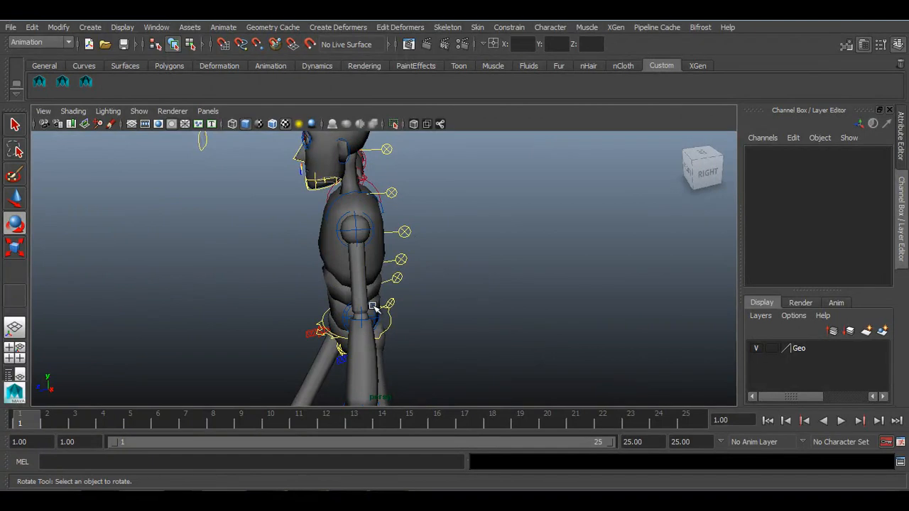
pyautogui.click(375, 307)
pyautogui.moveTo(313, 277); pyautogui.dragTo(341, 266)
# Step: Swing the left upper-arm control forward to about Rotate X -2.389, Y -78.101 and Z 15.289
pyautogui.click(562, 263)
pyautogui.moveTo(414, 266)
pyautogui.keyDown('alt'); pyautogui.mouseDown()
pyautogui.moveTo(376, 241)
pyautogui.moveTo(424, 248)
pyautogui.moveTo(412, 279)
pyautogui.moveTo(422, 269)
pyautogui.mouseUp(); pyautogui.keyUp('alt')
pyautogui.click(362, 230)
pyautogui.moveTo(407, 217); pyautogui.dragTo(436, 220)
# Step: Refine the left elbow bend to a Rotate Z of 32.636
pyautogui.scroll(3, 417, 274)
pyautogui.keyDown('alt'); pyautogui.moveTo(434, 290); pyautogui.dragTo(466, 286); pyautogui.keyUp('alt')
pyautogui.click(503, 294)
pyautogui.click(321, 304)
pyautogui.press('[')
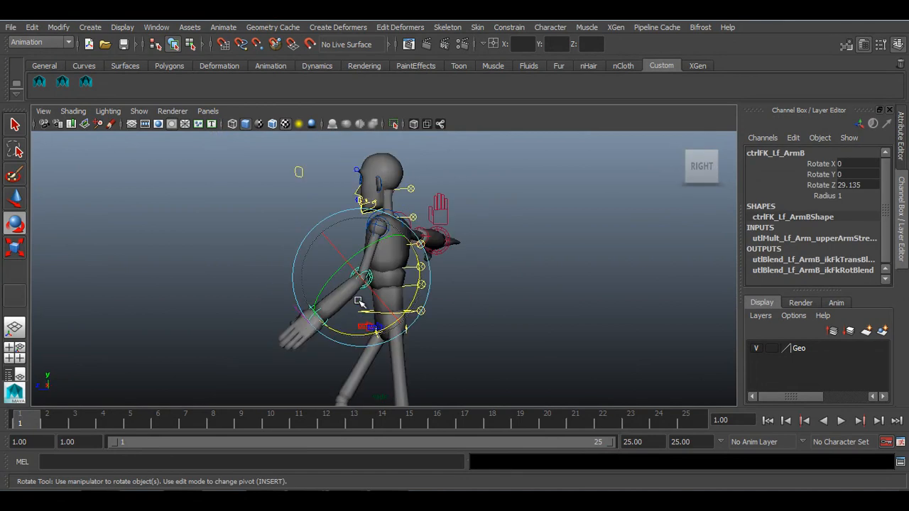
pyautogui.moveTo(419, 291); pyautogui.dragTo(418, 295)
# Step: Rotate the left wrist FK control to a Rotate Y of -4.654
pyautogui.click(517, 311)
pyautogui.click(313, 308)
pyautogui.press('space')
pyautogui.press('space')
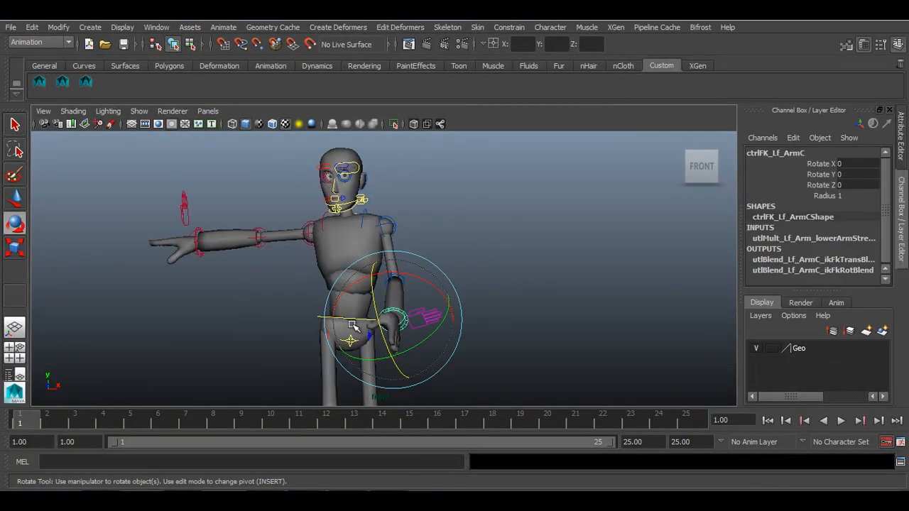
pyautogui.moveTo(420, 344); pyautogui.dragTo(422, 346)
pyautogui.click(496, 316)
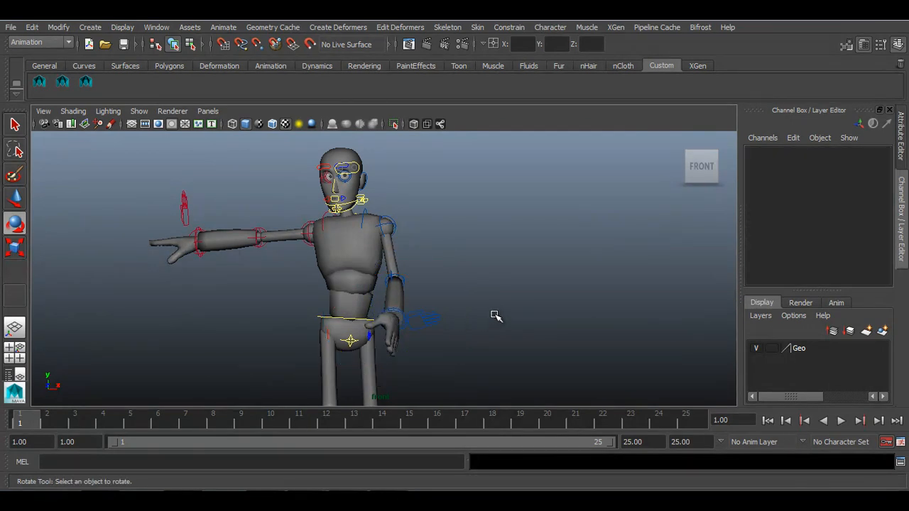
# Step: Curl all four fingers of the left hand together by setting their Base, Mid and Tip values to 1
pyautogui.press('space')
pyautogui.press('space')
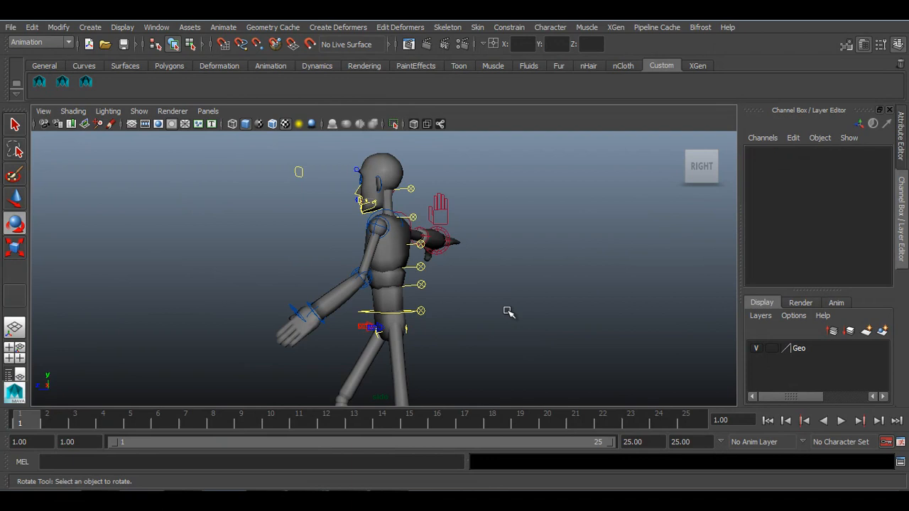
pyautogui.click(388, 225)
pyautogui.keyDown('alt'); pyautogui.moveTo(454, 297); pyautogui.dragTo(479, 312, button='right'); pyautogui.keyUp('alt')
pyautogui.keyDown('alt'); pyautogui.moveTo(422, 318); pyautogui.dragTo(516, 296, button='middle'); pyautogui.keyUp('alt')
pyautogui.keyDown('alt'); pyautogui.moveTo(509, 263); pyautogui.dragTo(547, 362, button='right'); pyautogui.keyUp('alt')
pyautogui.keyDown('alt'); pyautogui.moveTo(547, 362); pyautogui.dragTo(504, 347, button='middle'); pyautogui.keyUp('alt')
pyautogui.keyDown('alt'); pyautogui.moveTo(369, 295); pyautogui.dragTo(414, 318, button='right'); pyautogui.keyUp('alt')
pyautogui.keyDown('alt'); pyautogui.moveTo(414, 294); pyautogui.dragTo(416, 318, button='middle'); pyautogui.keyUp('alt')
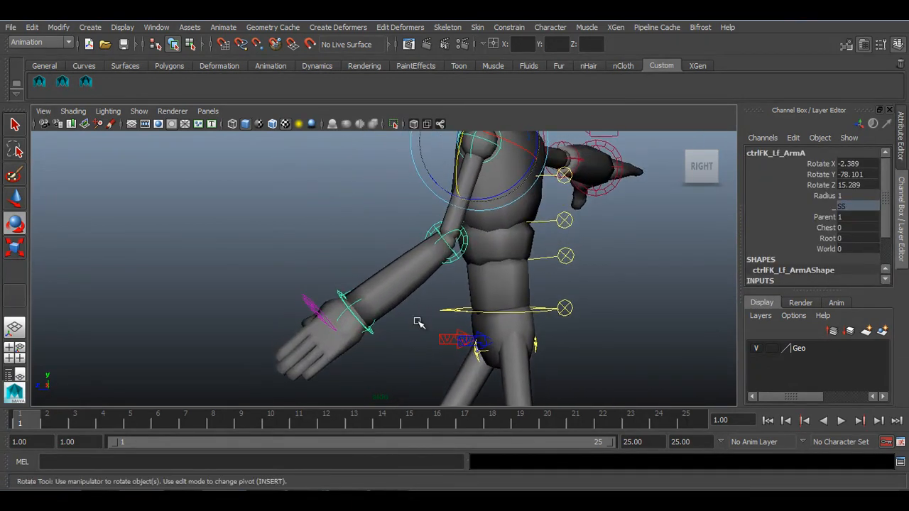
pyautogui.keyDown('alt'); pyautogui.moveTo(415, 318); pyautogui.dragTo(399, 316, button='right'); pyautogui.keyUp('alt')
pyautogui.keyDown('alt'); pyautogui.moveTo(357, 320); pyautogui.dragTo(446, 252); pyautogui.keyUp('alt')
pyautogui.keyDown('alt'); pyautogui.moveTo(446, 251); pyautogui.dragTo(511, 317, button='right'); pyautogui.keyUp('alt')
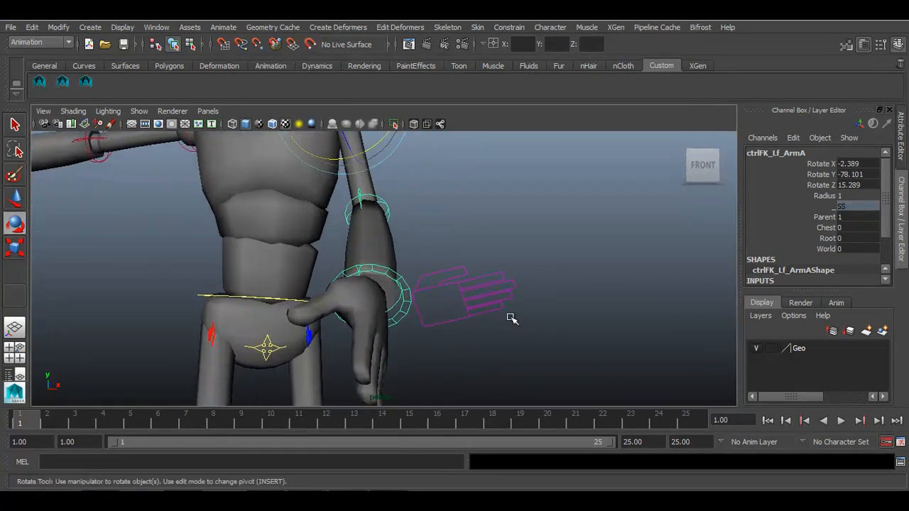
pyautogui.keyDown('alt'); pyautogui.moveTo(511, 316); pyautogui.dragTo(477, 303, button='middle'); pyautogui.keyUp('alt')
pyautogui.keyDown('alt'); pyautogui.moveTo(477, 304); pyautogui.dragTo(495, 331, button='right'); pyautogui.keyUp('alt')
pyautogui.moveTo(452, 216); pyautogui.dragTo(599, 333)
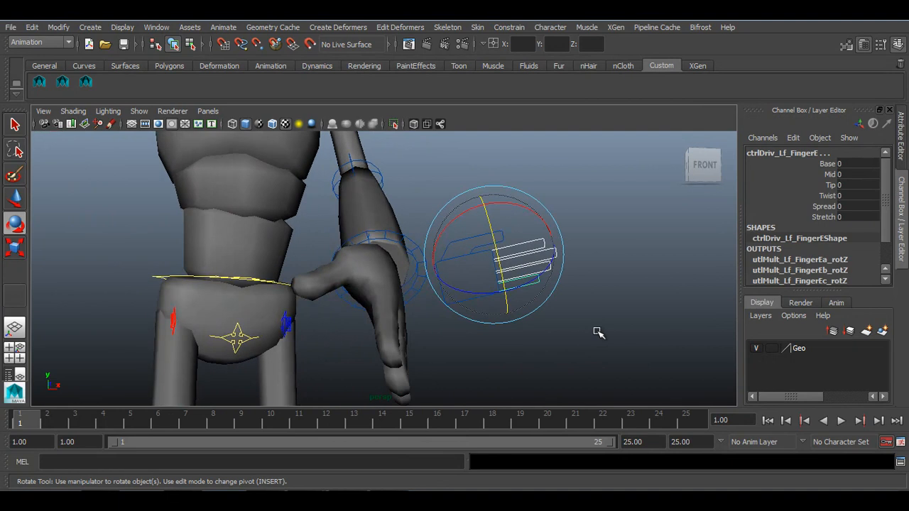
pyautogui.click(817, 166)
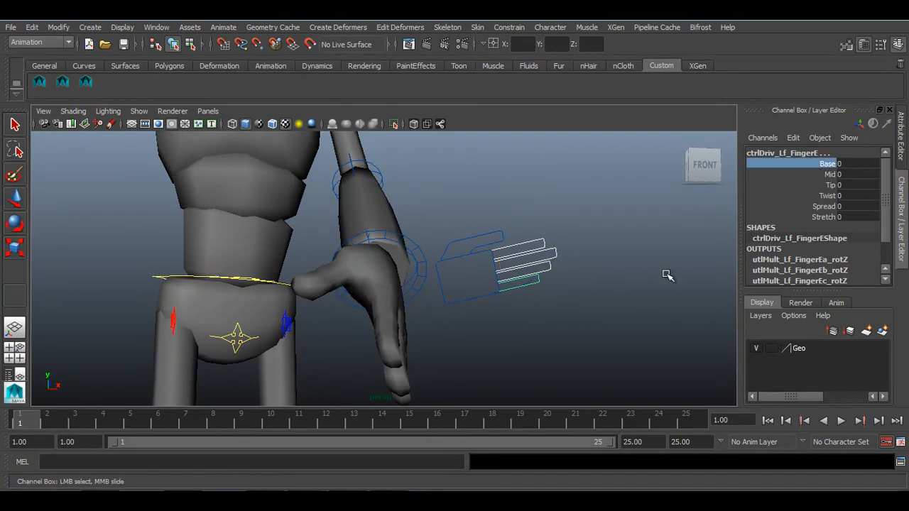
pyautogui.moveTo(829, 171); pyautogui.dragTo(810, 192)
pyautogui.moveTo(660, 259); pyautogui.dragTo(659, 256, button='middle')
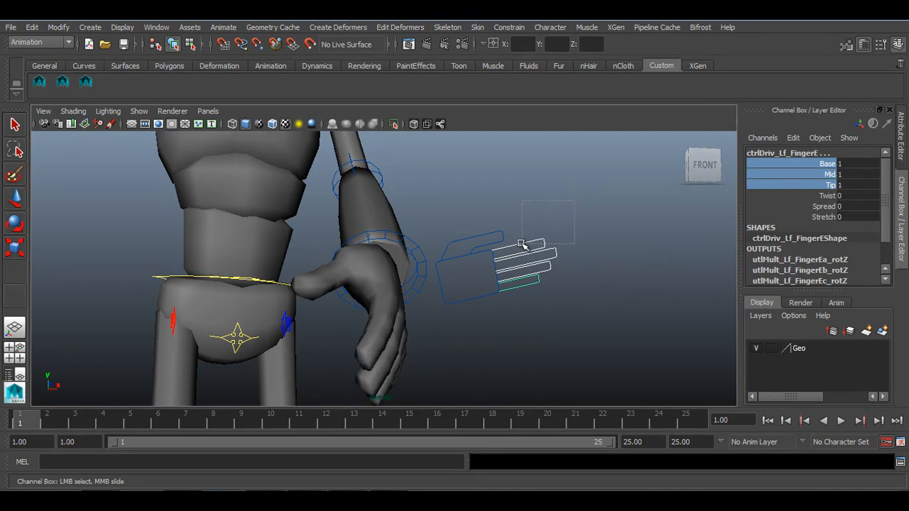
# Step: Curl the left fingers progressively, setting Base, Mid and Tip to 1.6 for the middle, 2.5 for the ring and 3.3 for the little finger
pyautogui.moveTo(600, 305); pyautogui.dragTo(603, 306, button='middle')
pyautogui.keyDown('alt'); pyautogui.moveTo(608, 314); pyautogui.dragTo(556, 312); pyautogui.keyUp('alt')
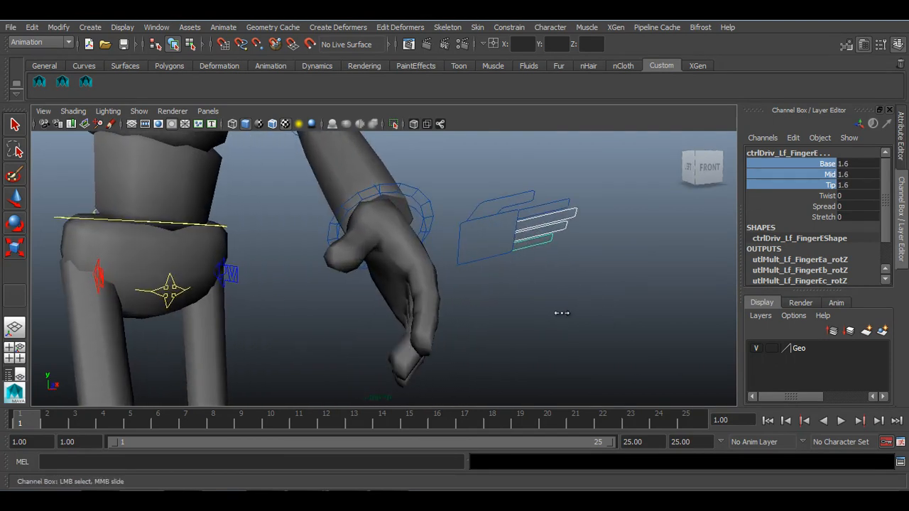
pyautogui.keyDown('alt'); pyautogui.moveTo(563, 315); pyautogui.dragTo(514, 283, button='middle'); pyautogui.keyUp('alt')
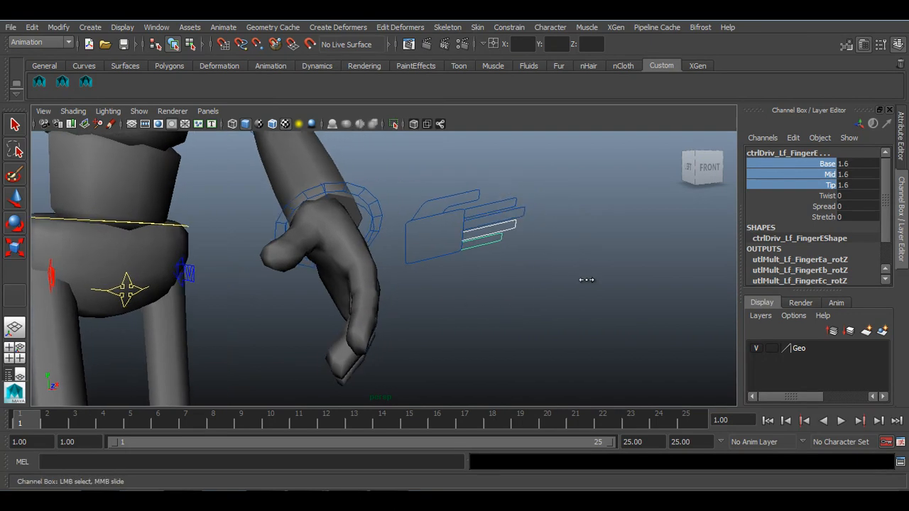
pyautogui.keyDown('alt'); pyautogui.moveTo(590, 279); pyautogui.dragTo(596, 296); pyautogui.keyUp('alt')
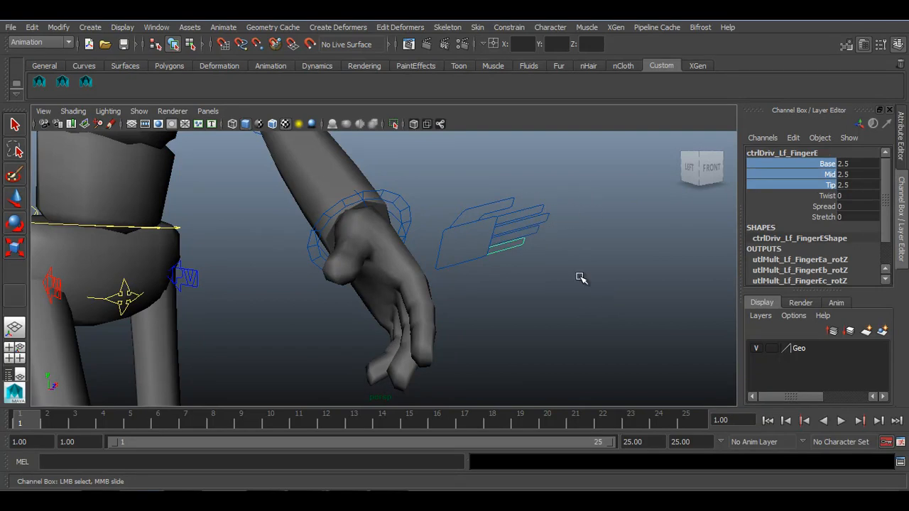
pyautogui.keyDown('alt'); pyautogui.moveTo(585, 280); pyautogui.dragTo(416, 193); pyautogui.keyUp('alt')
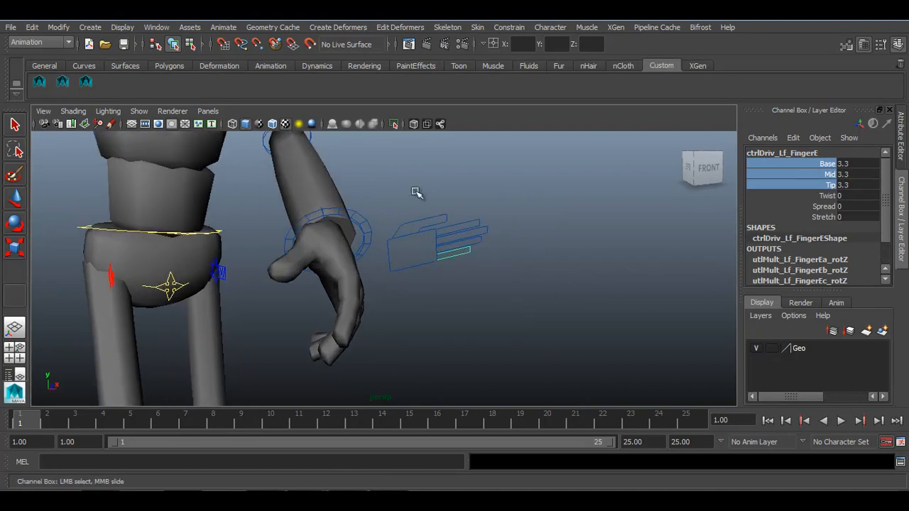
# Step: Pose the left thumb with Base 0.3, Mid 2 and Tip 2
pyautogui.click(447, 223)
pyautogui.moveTo(825, 165); pyautogui.dragTo(816, 183)
pyautogui.moveTo(495, 241); pyautogui.dragTo(500, 242, button='middle')
pyautogui.keyDown('alt'); pyautogui.moveTo(500, 243); pyautogui.dragTo(514, 241); pyautogui.keyUp('alt')
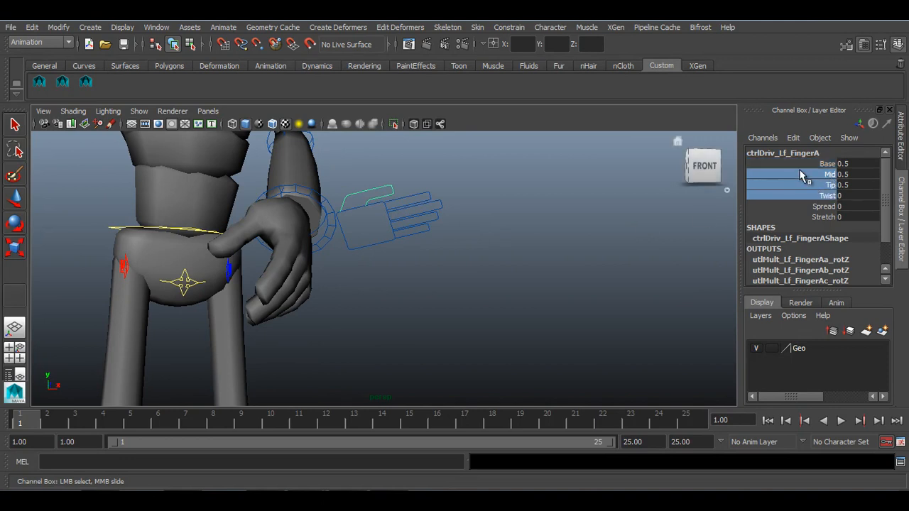
pyautogui.moveTo(538, 262); pyautogui.dragTo(543, 261, button='middle')
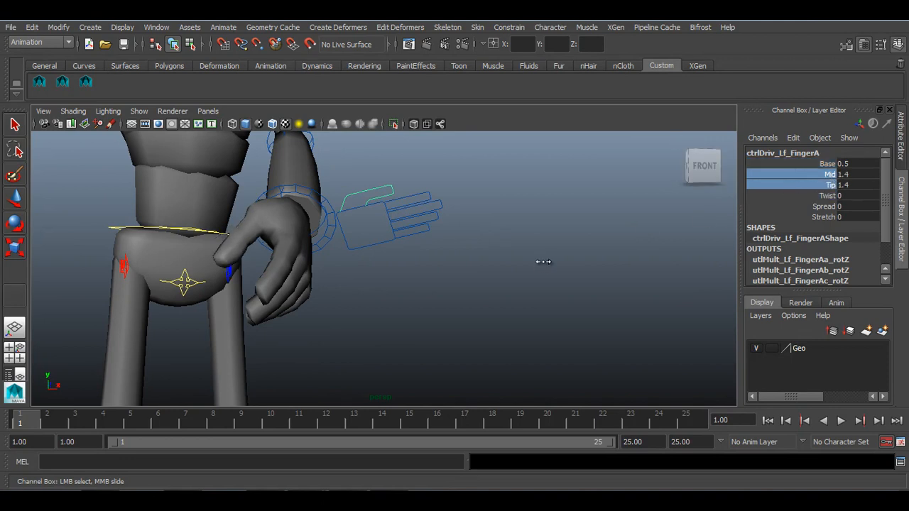
pyautogui.click(827, 164)
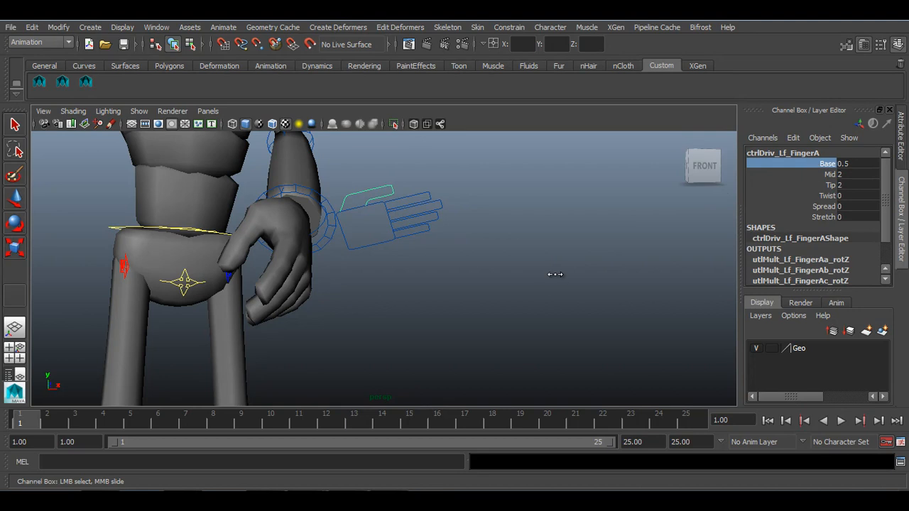
pyautogui.moveTo(552, 272); pyautogui.dragTo(552, 276, button='middle')
# Step: Rotate the left clavicle control to a Rotate Z of about 1.898
pyautogui.keyDown('alt'); pyautogui.moveTo(554, 278); pyautogui.dragTo(503, 278, button='right'); pyautogui.keyUp('alt')
pyautogui.keyDown('alt'); pyautogui.moveTo(503, 278); pyautogui.dragTo(469, 297); pyautogui.keyUp('alt')
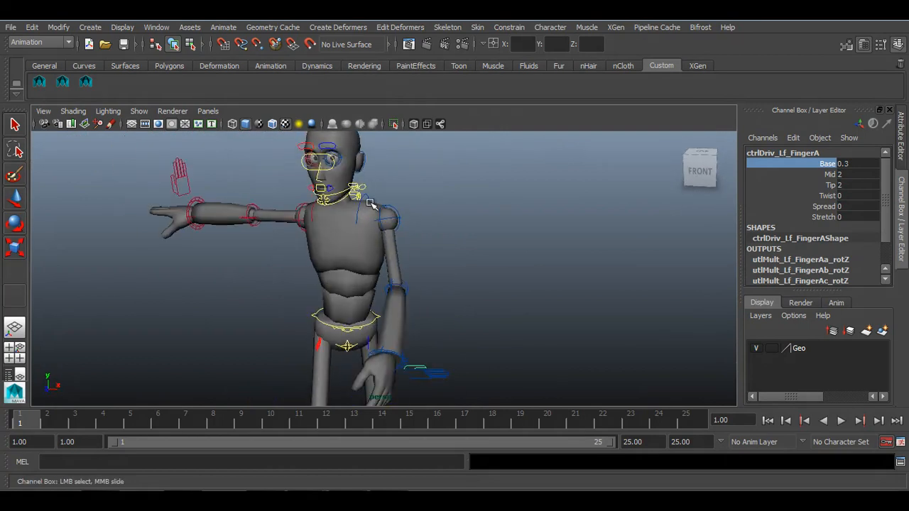
pyautogui.click(363, 200)
pyautogui.press('e')
pyautogui.keyDown('alt'); pyautogui.moveTo(363, 199); pyautogui.dragTo(438, 250); pyautogui.keyUp('alt')
# Step: Key the left clavicle, upper-arm, elbow and wrist controls together at frame 1
pyautogui.press('q')
pyautogui.click(403, 225)
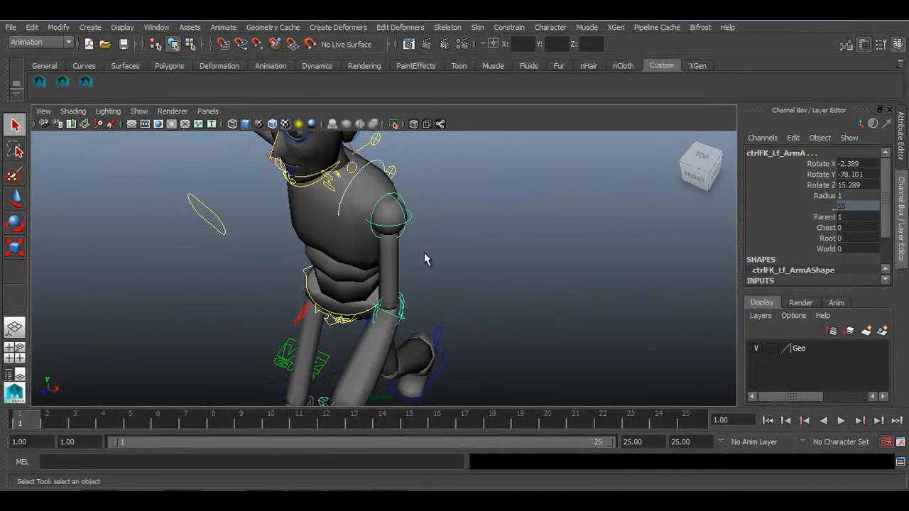
pyautogui.click(404, 305)
pyautogui.keyDown('alt'); pyautogui.moveTo(428, 331); pyautogui.dragTo(495, 265, button='middle'); pyautogui.keyUp('alt')
pyautogui.keyDown('alt'); pyautogui.moveTo(494, 266); pyautogui.dragTo(503, 266); pyautogui.keyUp('alt')
pyautogui.scroll(4, 503, 266)
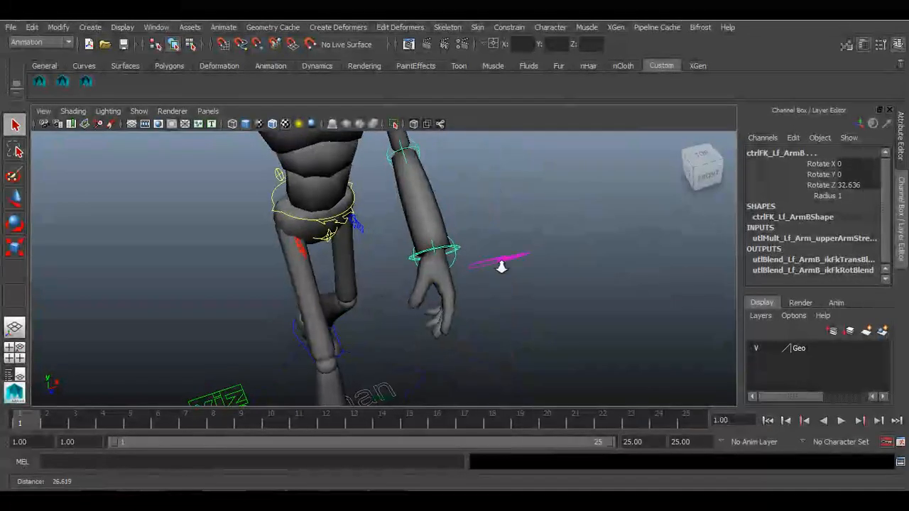
pyautogui.keyDown('alt'); pyautogui.moveTo(587, 254); pyautogui.dragTo(582, 281); pyautogui.keyUp('alt')
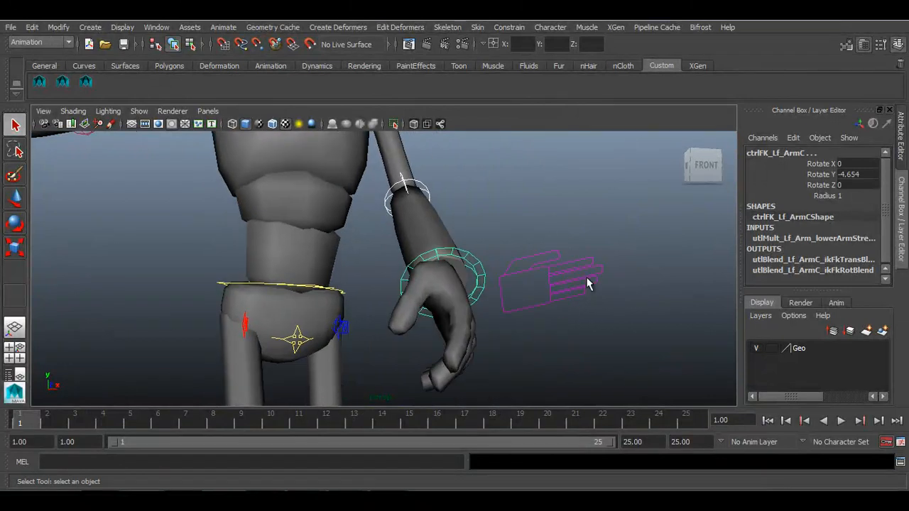
pyautogui.scroll(-4, 569, 286)
pyautogui.keyDown('alt'); pyautogui.moveTo(478, 281); pyautogui.dragTo(418, 313); pyautogui.keyUp('alt')
pyautogui.keyDown('alt'); pyautogui.moveTo(520, 298); pyautogui.dragTo(524, 321, button='middle'); pyautogui.keyUp('alt')
pyautogui.scroll(-3, 453, 292)
pyautogui.keyDown('alt'); pyautogui.moveTo(453, 292); pyautogui.dragTo(462, 311, button='middle'); pyautogui.keyUp('alt')
pyautogui.scroll(2, 463, 311)
pyautogui.keyDown('alt'); pyautogui.moveTo(462, 311); pyautogui.dragTo(412, 313); pyautogui.keyUp('alt')
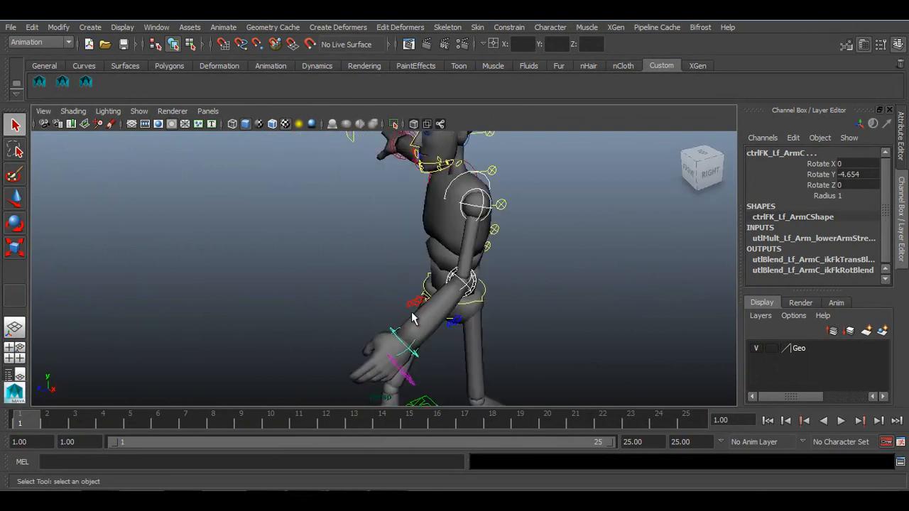
pyautogui.hotkey('shift', 'e')
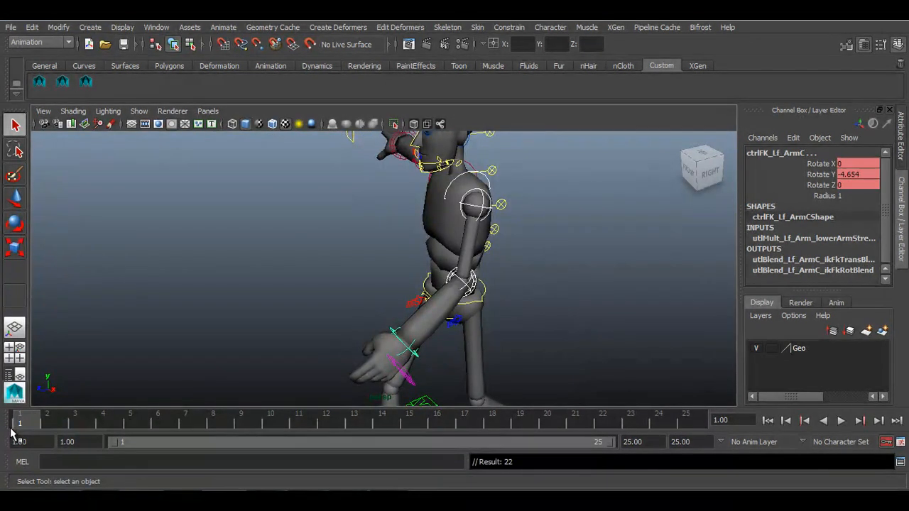
# Step: Save the Time Slider preferences and copy the selected left-arm keys from frame 1 to frame 25
pyautogui.click(900, 442)
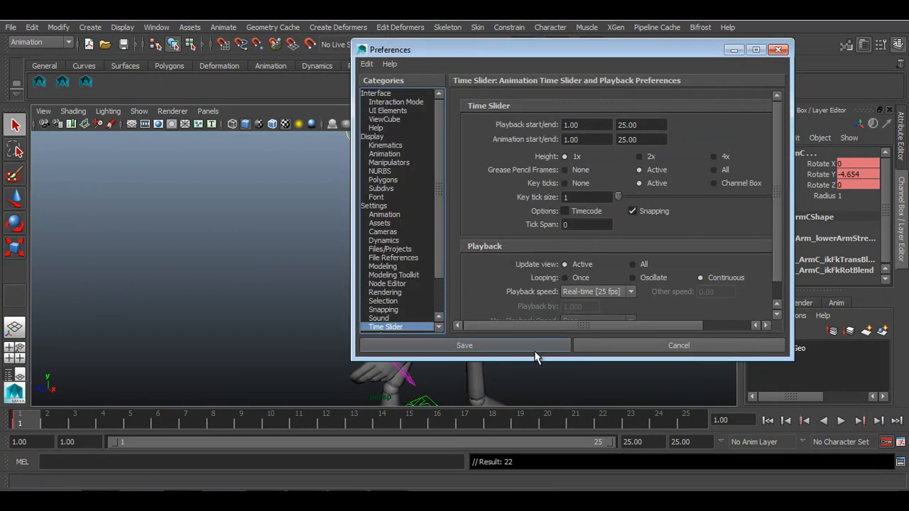
pyautogui.click(516, 345)
pyautogui.rightClick(22, 420)
pyautogui.click(62, 247)
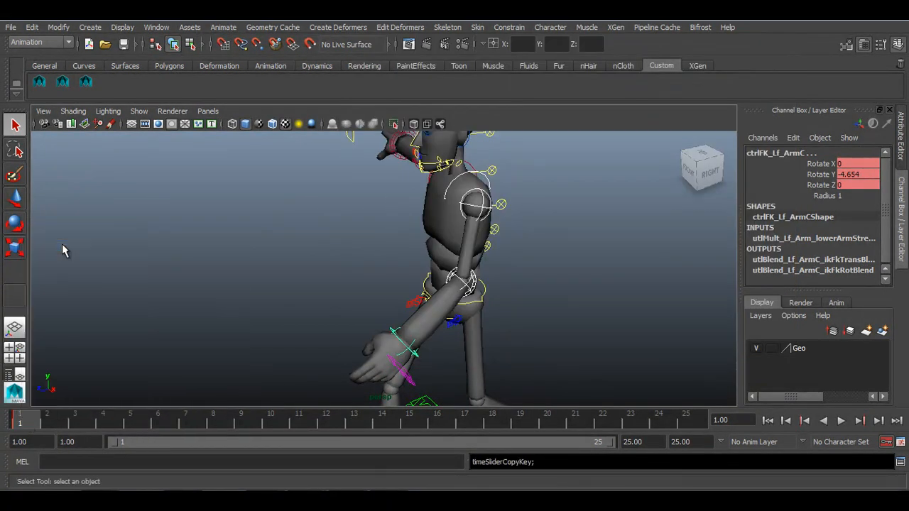
pyautogui.click(687, 421)
pyautogui.rightClick(686, 421)
pyautogui.click(829, 263)
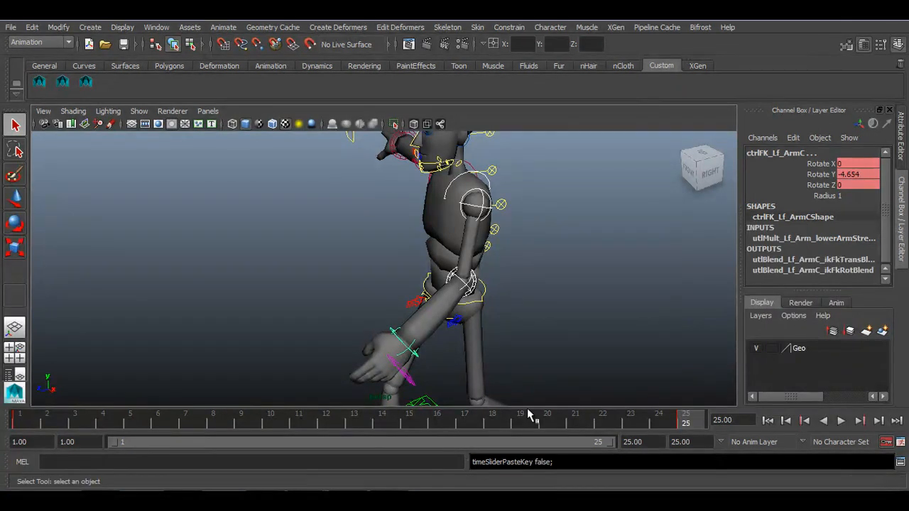
# Step: At frame 13, rotate the left clavicle control so the shoulder moves backward
pyautogui.click(357, 425)
pyautogui.keyDown('alt'); pyautogui.moveTo(516, 312); pyautogui.dragTo(498, 222); pyautogui.keyUp('alt')
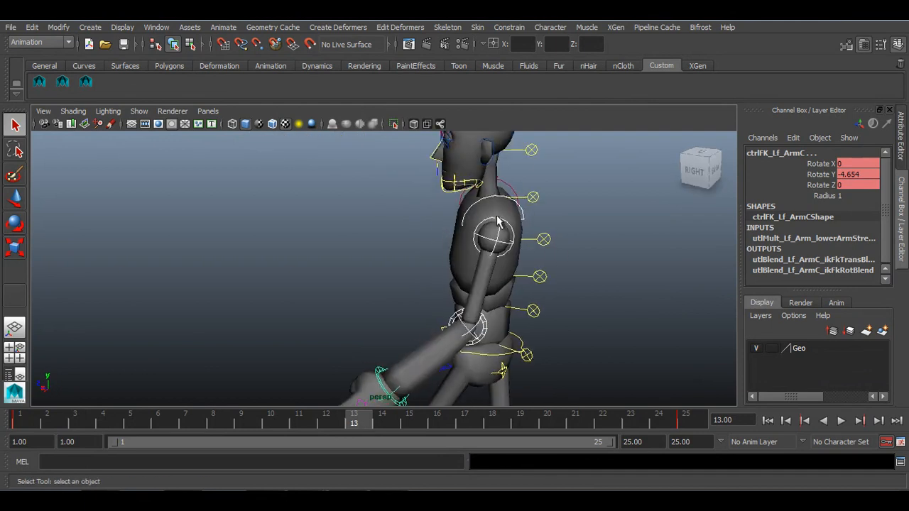
pyautogui.click(487, 201)
pyautogui.press('e')
pyautogui.keyDown('alt'); pyautogui.moveTo(542, 245); pyautogui.dragTo(395, 283); pyautogui.keyUp('alt')
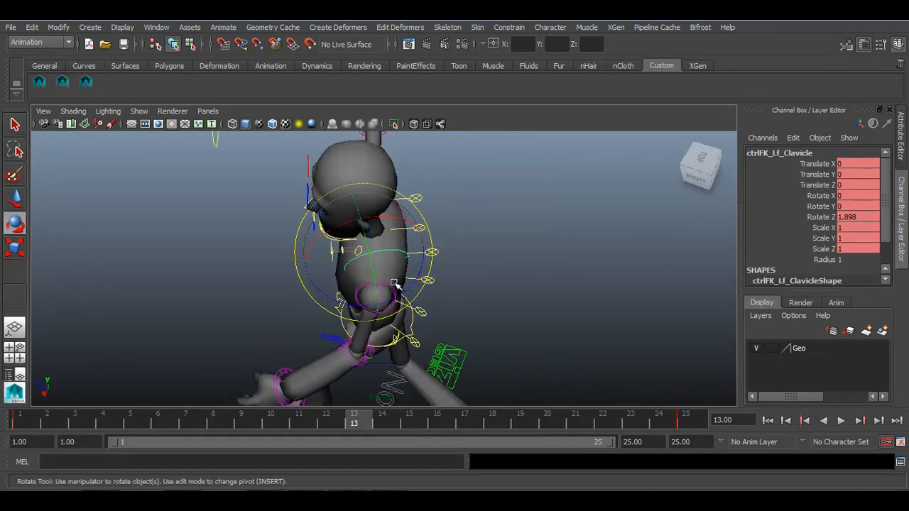
pyautogui.moveTo(340, 302); pyautogui.dragTo(351, 306)
pyautogui.click(442, 303)
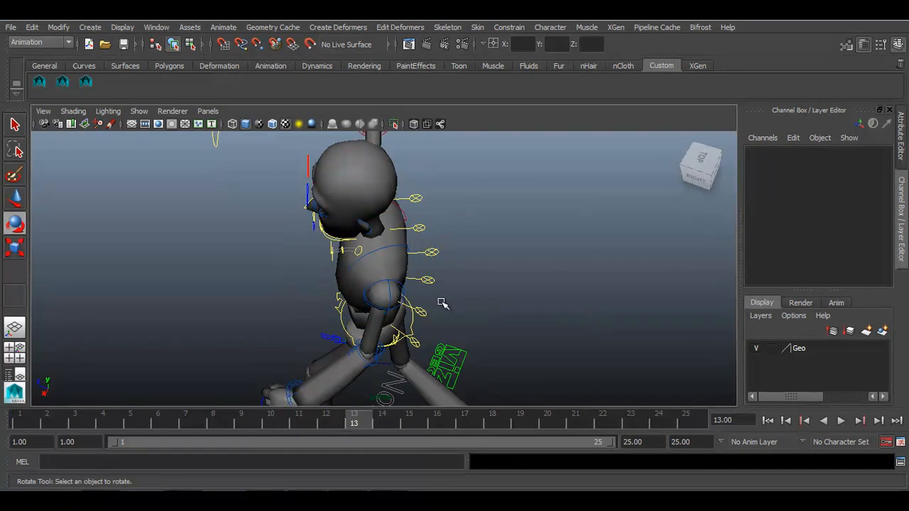
# Step: Swing the left upper-arm control back behind the torso at frame 13
pyautogui.click(382, 284)
pyautogui.press('[')
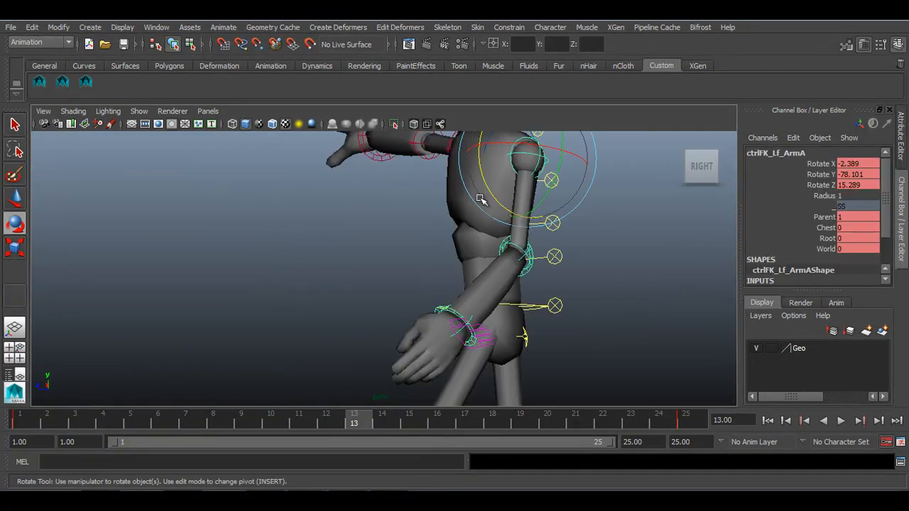
pyautogui.moveTo(479, 171); pyautogui.dragTo(491, 208)
# Step: Straighten the left elbow at frame 13 to a Rotate Z of 16.659
pyautogui.click(595, 228)
pyautogui.moveTo(539, 256); pyautogui.dragTo(527, 274)
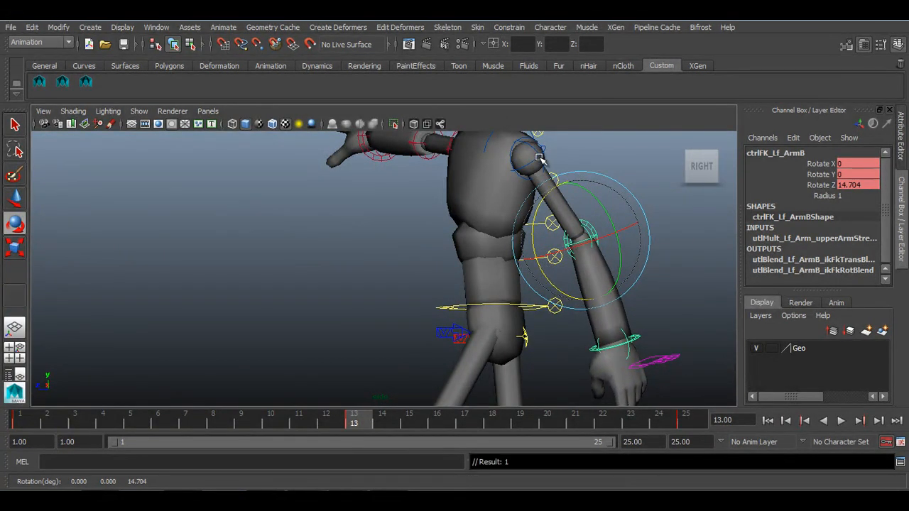
pyautogui.moveTo(539, 213); pyautogui.dragTo(541, 213)
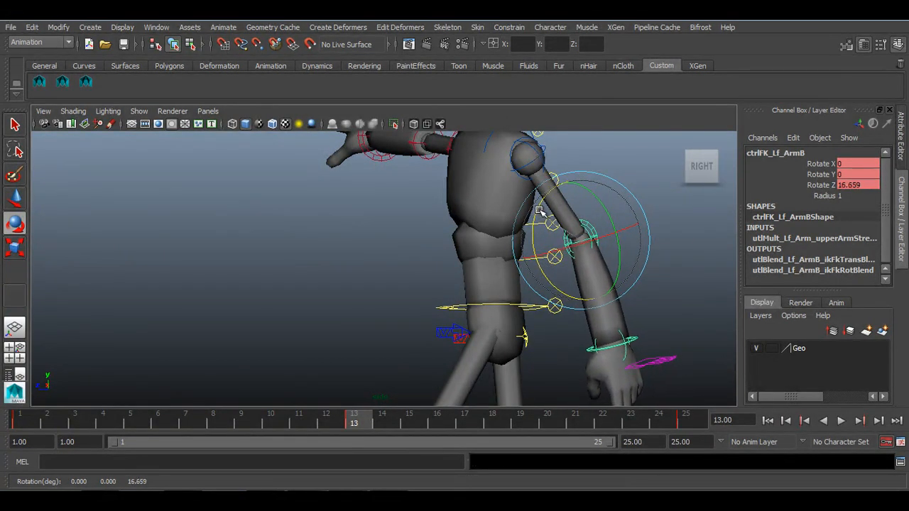
# Step: From the front, rotate the left upper-arm control away from the body at frame 13 to X 13.446, Y -60.862, Z -32.138
pyautogui.click(536, 156)
pyautogui.press('[')
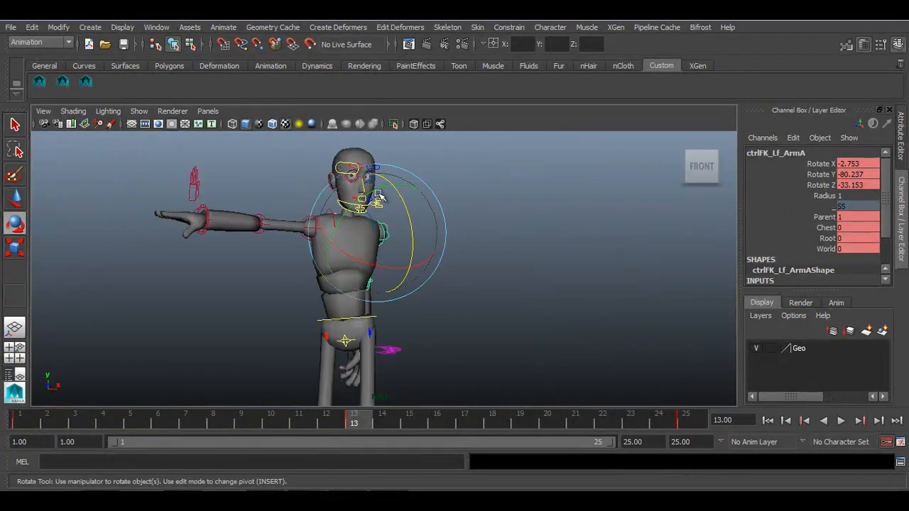
pyautogui.moveTo(372, 191); pyautogui.dragTo(363, 200)
pyautogui.moveTo(384, 272); pyautogui.dragTo(377, 276)
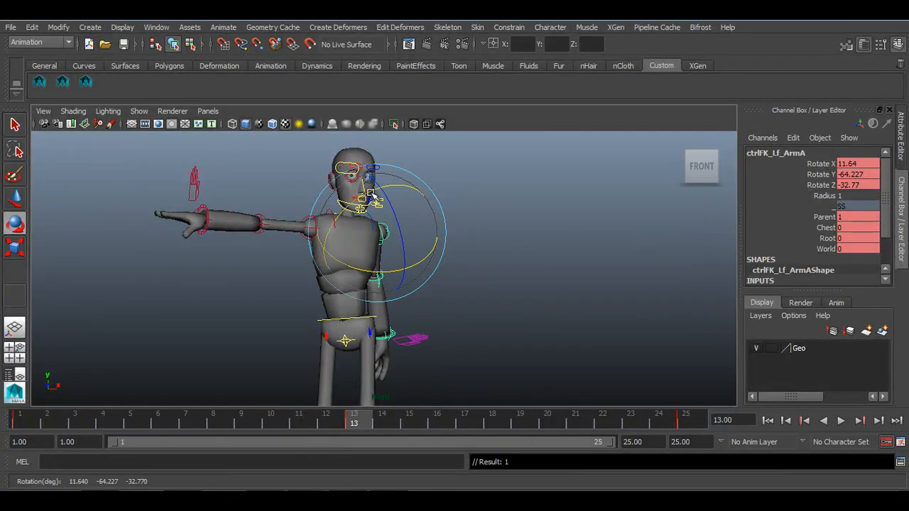
pyautogui.moveTo(370, 195); pyautogui.dragTo(365, 200)
pyautogui.click(446, 233)
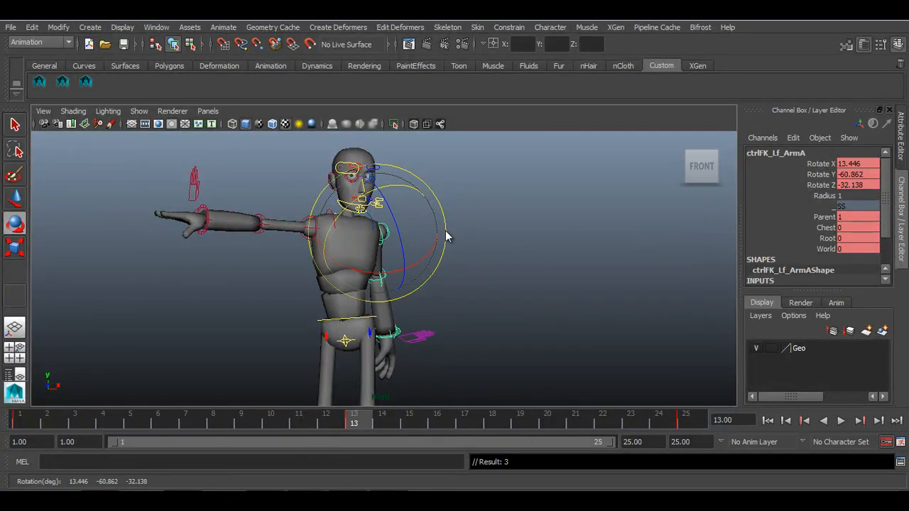
# Step: Select the left clavicle, upper-arm, elbow and wrist controls together and key them at frame 13
pyautogui.press('space')
pyautogui.keyDown('alt'); pyautogui.moveTo(500, 228); pyautogui.dragTo(568, 223); pyautogui.keyUp('alt')
pyautogui.click(435, 240)
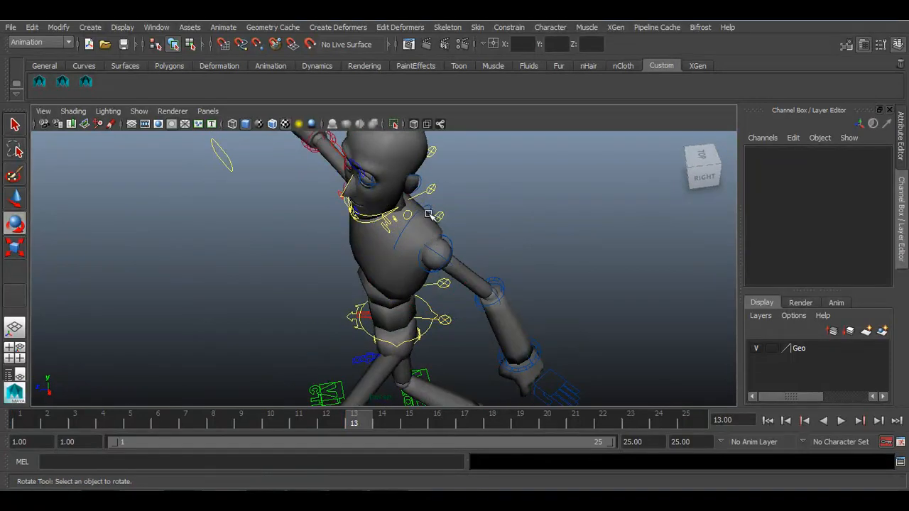
pyautogui.click(431, 214)
pyautogui.press('q')
pyautogui.click(452, 248)
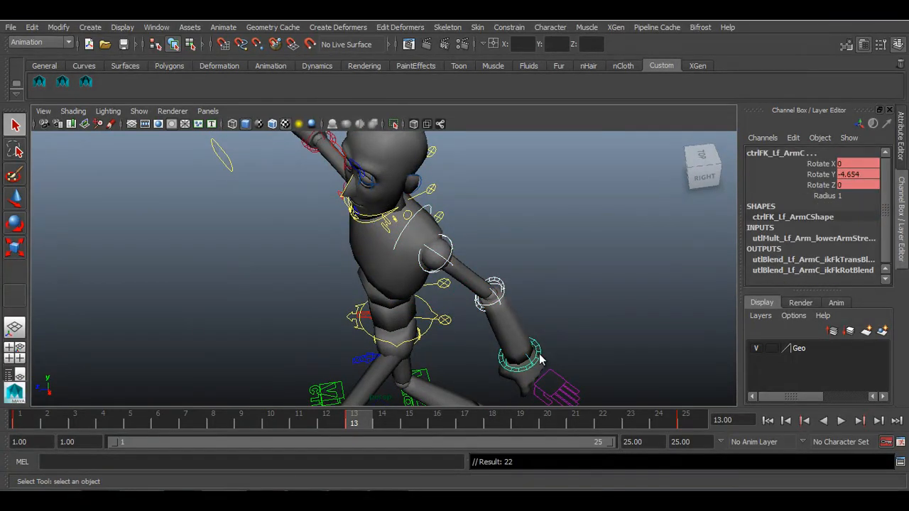
pyautogui.keyDown('alt'); pyautogui.moveTo(581, 356); pyautogui.dragTo(557, 341); pyautogui.keyUp('alt')
pyautogui.scroll(-1, 576, 348)
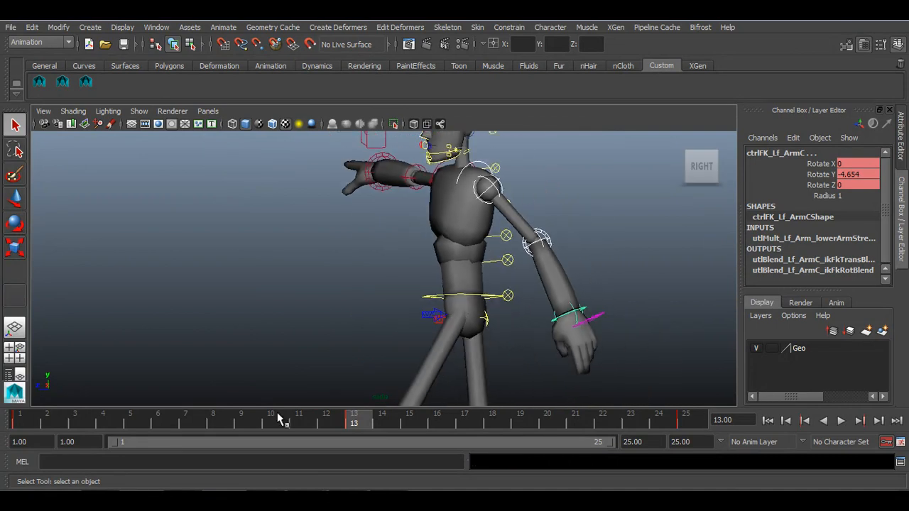
# Step: Compare the arm poses at frames 1, 13 and 25 and play back the swing from the side and front
pyautogui.click(15, 422)
pyautogui.click(365, 422)
pyautogui.click(682, 422)
pyautogui.click(768, 420)
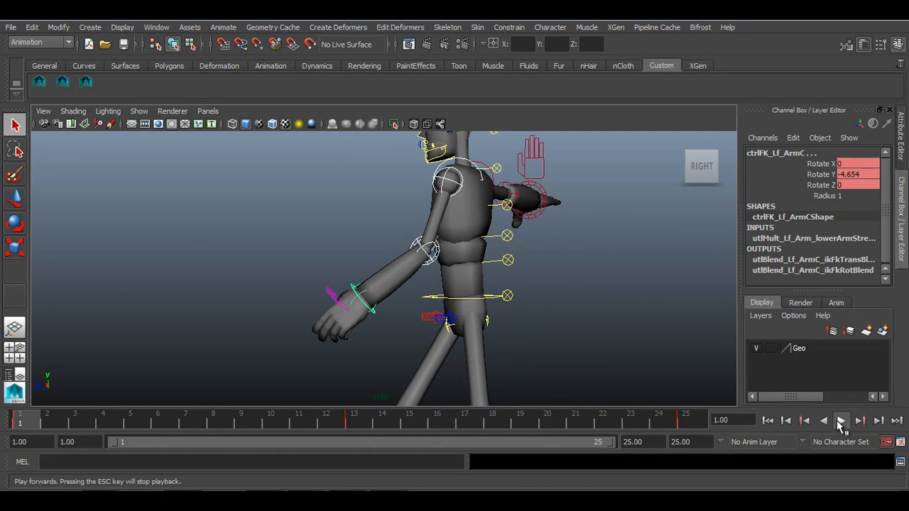
pyautogui.click(840, 421)
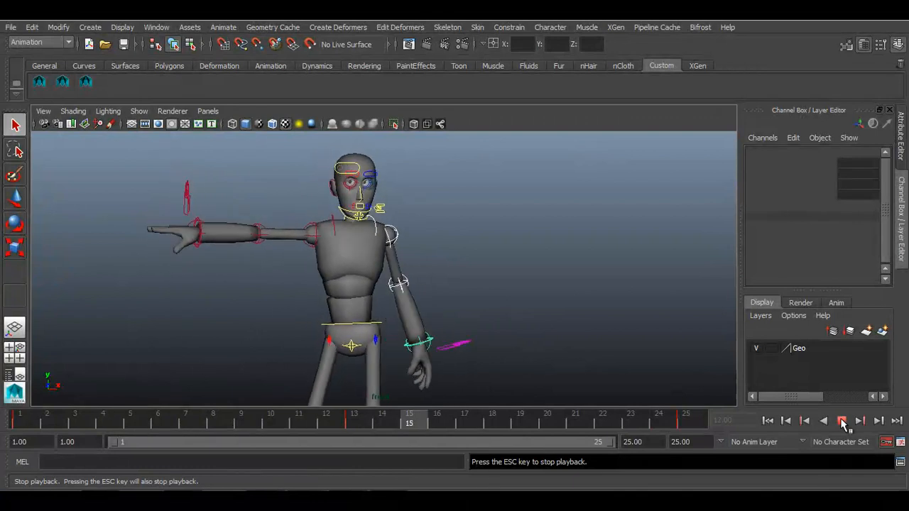
pyautogui.click(842, 422)
pyautogui.click(768, 420)
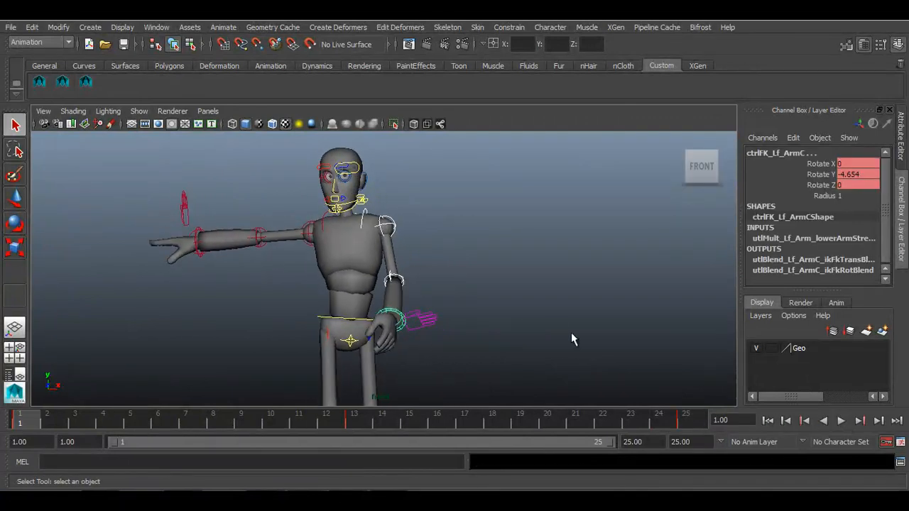
# Step: Bend the left elbow control further forward at frame 6 and key it
pyautogui.moveTo(581, 320); pyautogui.dragTo(591, 318)
pyautogui.keyDown('alt'); pyautogui.moveTo(412, 276); pyautogui.dragTo(421, 278, button='middle'); pyautogui.keyUp('alt')
pyautogui.keyDown('alt'); pyautogui.moveTo(420, 278); pyautogui.dragTo(511, 338, button='right'); pyautogui.keyUp('alt')
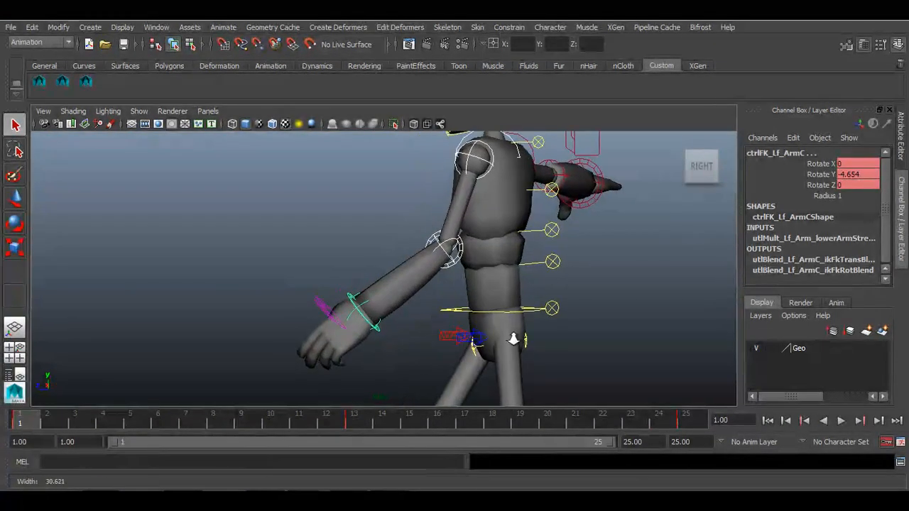
pyautogui.click(460, 250)
pyautogui.keyDown('alt'); pyautogui.moveTo(460, 250); pyautogui.dragTo(430, 291, button='middle'); pyautogui.keyUp('alt')
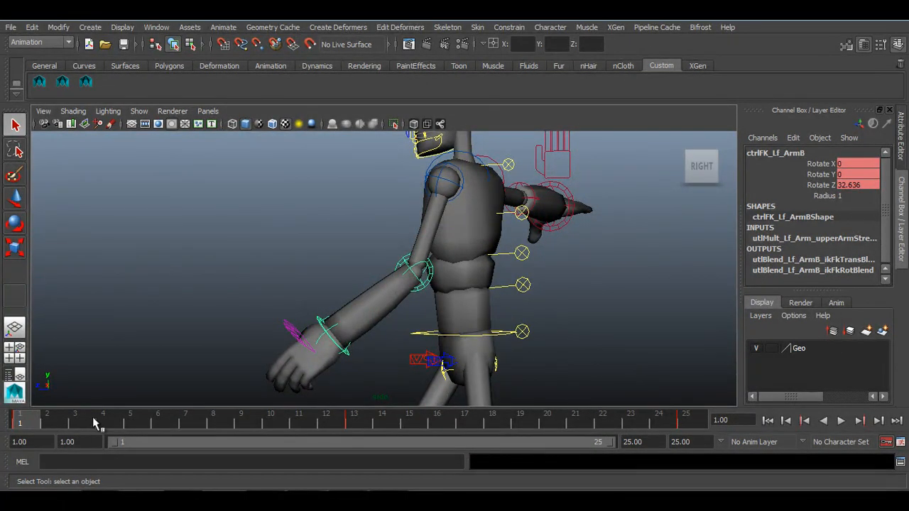
pyautogui.click(105, 416)
pyautogui.click(158, 423)
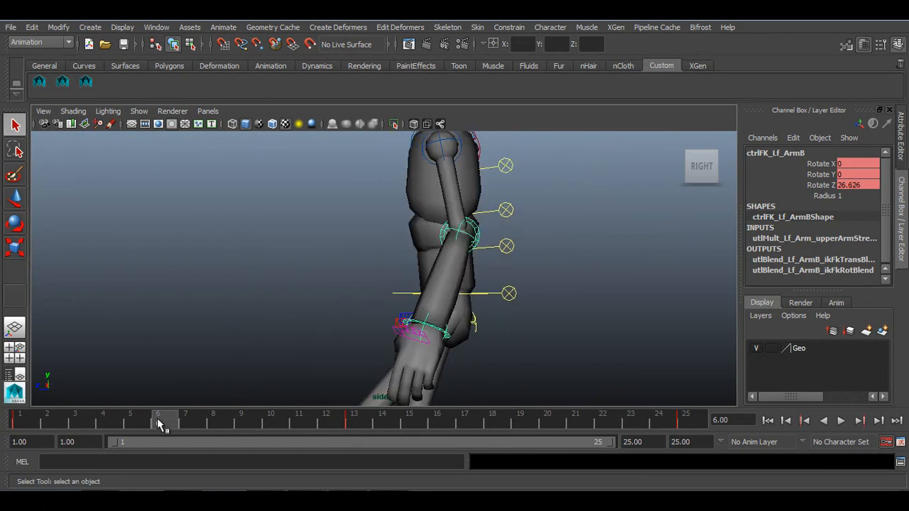
pyautogui.press('e')
pyautogui.moveTo(478, 286)
pyautogui.mouseDown()
pyautogui.moveTo(488, 284)
pyautogui.moveTo(464, 291)
pyautogui.mouseUp()
pyautogui.press('s')
# Step: Play the animation from frame 1 in the side view to check the elbow bend
pyautogui.moveTo(20, 425)
pyautogui.mouseDown()
pyautogui.moveTo(555, 421)
pyautogui.moveTo(21, 428)
pyautogui.mouseUp()
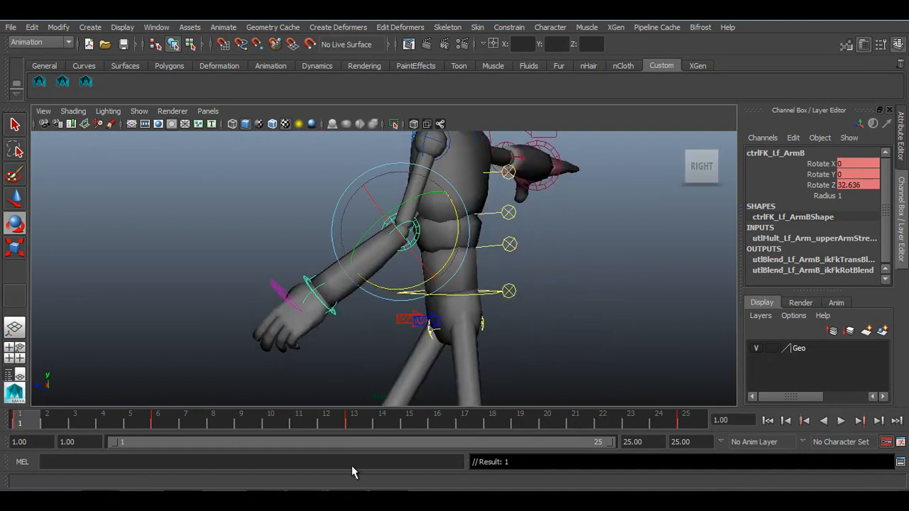
pyautogui.click(842, 421)
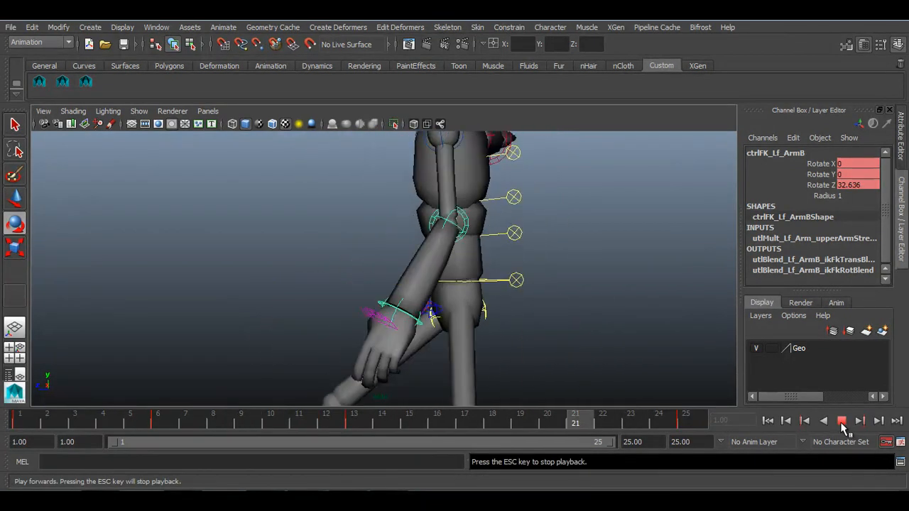
pyautogui.click(841, 421)
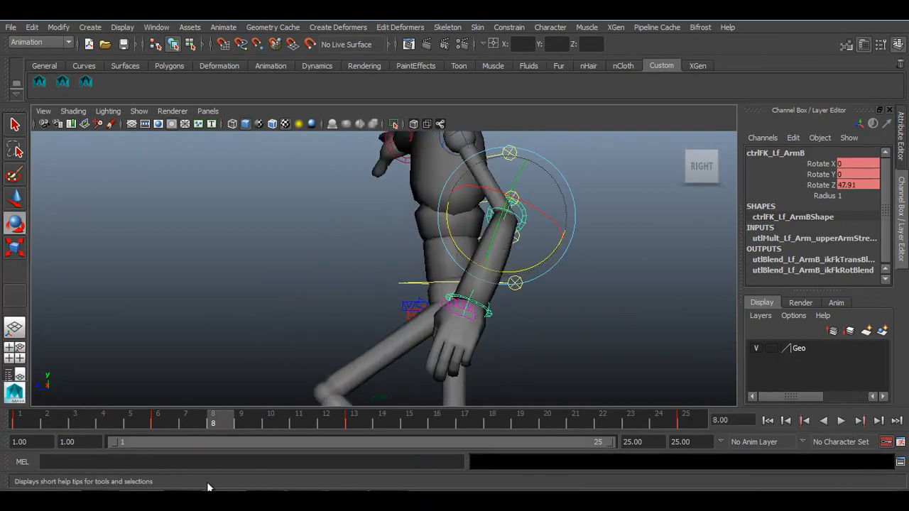
# Step: Straighten the left elbow at frame 17 to a Rotate Z of 1.757, key it and review the motion
pyautogui.hotkey('alt', 'v')
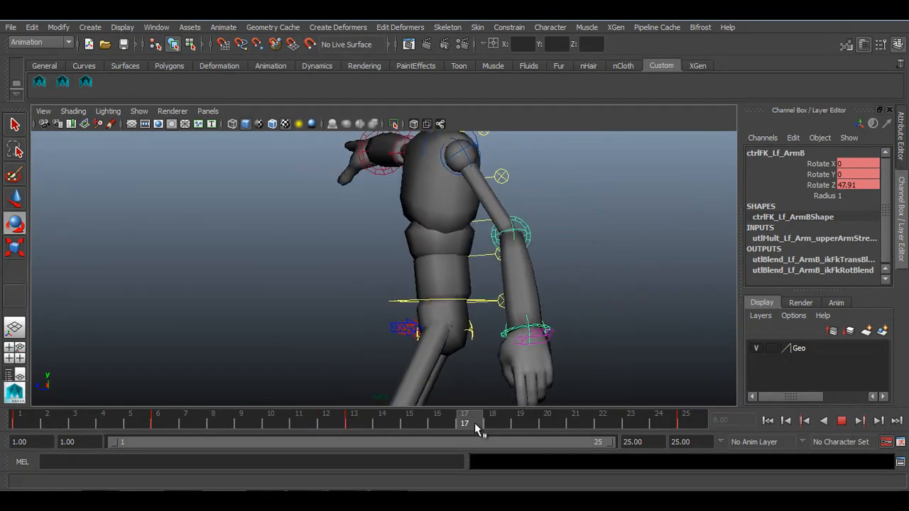
pyautogui.hotkey('alt', 'v')
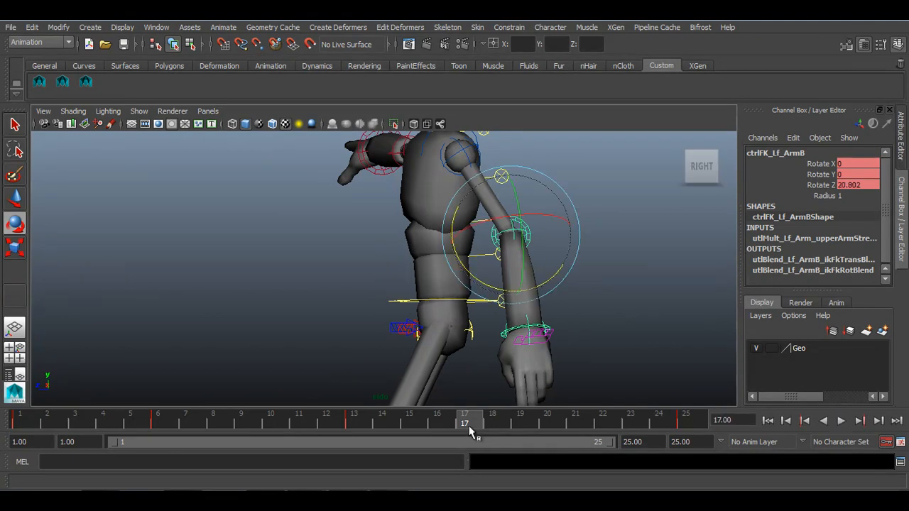
pyautogui.moveTo(472, 276); pyautogui.dragTo(480, 316)
pyautogui.press('s')
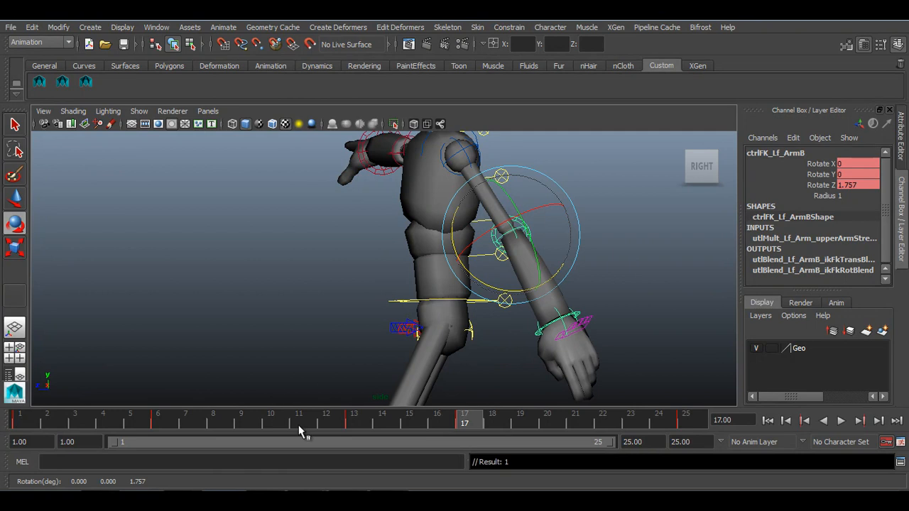
pyautogui.hotkey('alt', 'v')
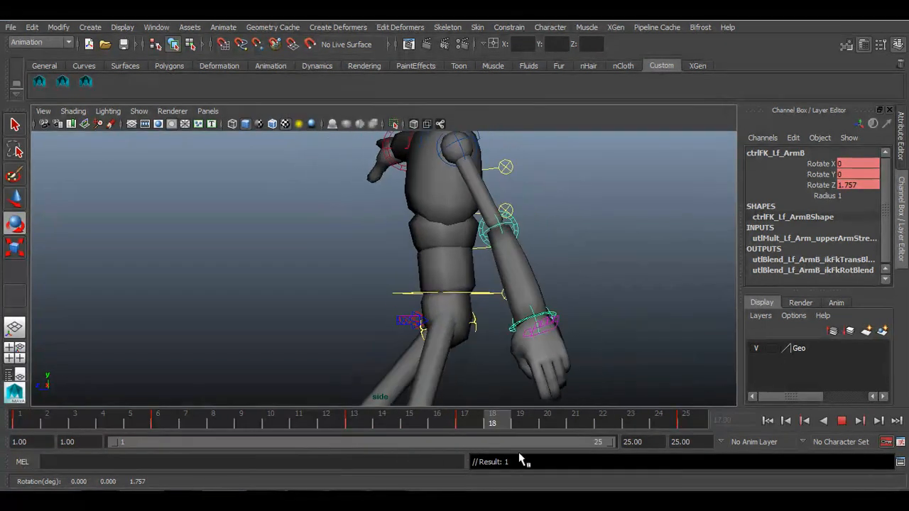
pyautogui.hotkey('alt', 'v')
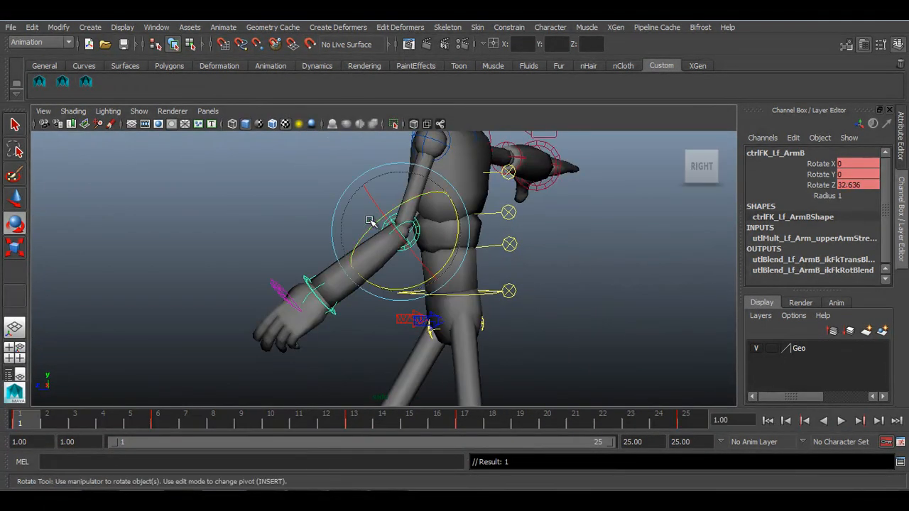
# Step: From the front, rotate the left upper-arm control toward the body at frame 7 to X 4.05, Y -79.097, Z -9.223
pyautogui.click(427, 142)
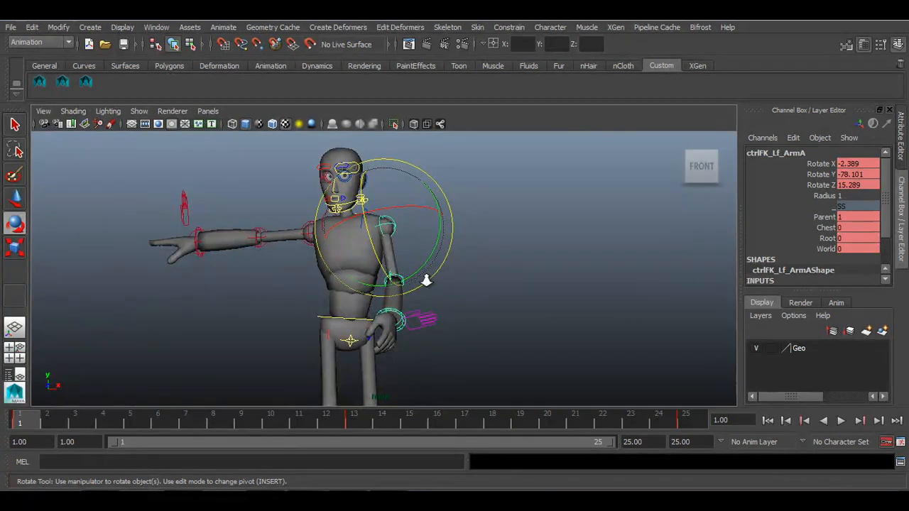
pyautogui.scroll(2, 426, 280)
pyautogui.moveTo(32, 422); pyautogui.dragTo(189, 411)
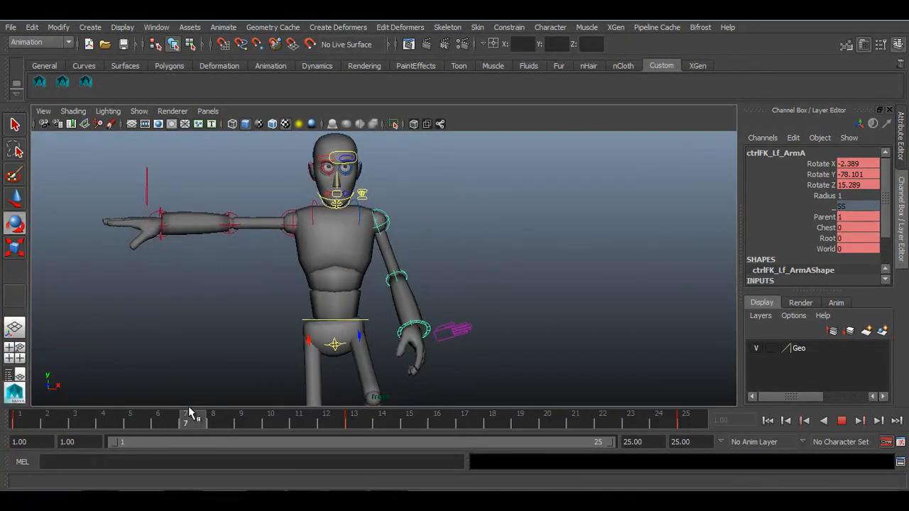
pyautogui.press('e')
pyautogui.moveTo(345, 183); pyautogui.dragTo(350, 180)
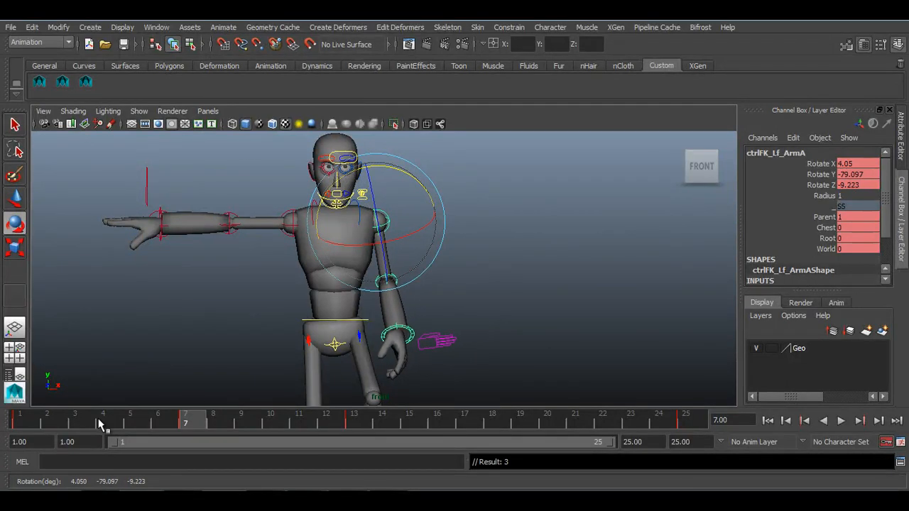
# Step: Bring the left upper arm closer to the body at frame 19 with rotations X 3.876, Y -80.182, Z -9.297
pyautogui.hotkey('alt', 'v')
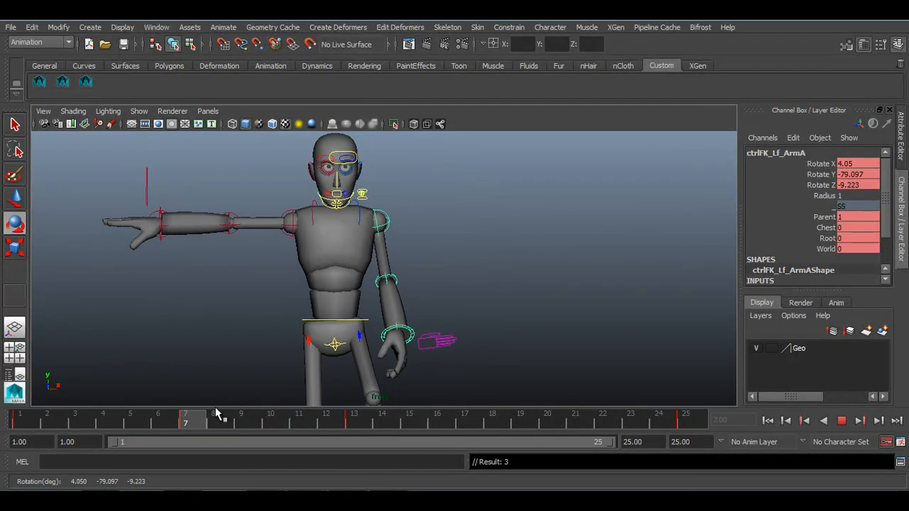
pyautogui.moveTo(287, 403); pyautogui.dragTo(516, 396)
pyautogui.moveTo(396, 166); pyautogui.dragTo(406, 168)
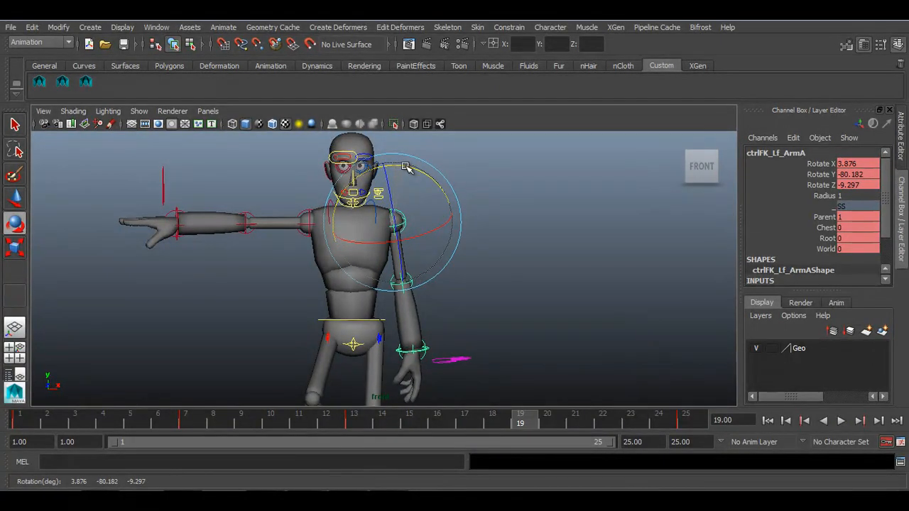
# Step: Scrub through the full cycle from the front and play back the arm swing from the side
pyautogui.moveTo(27, 418); pyautogui.dragTo(725, 410)
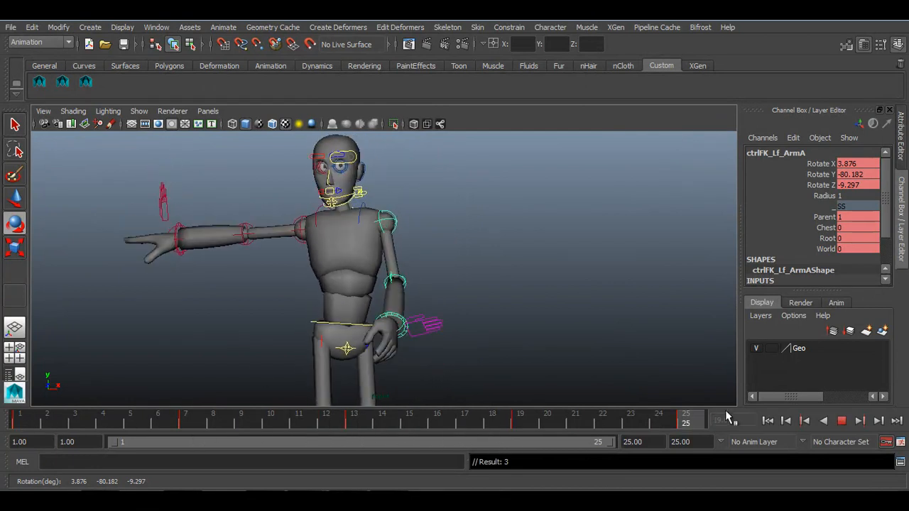
pyautogui.keyDown('alt'); pyautogui.moveTo(590, 300); pyautogui.dragTo(561, 298); pyautogui.keyUp('alt')
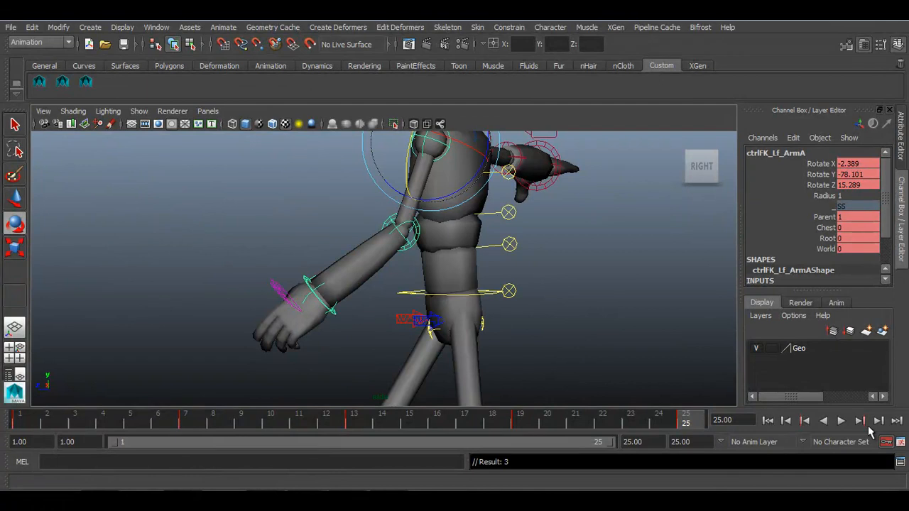
pyautogui.click(841, 421)
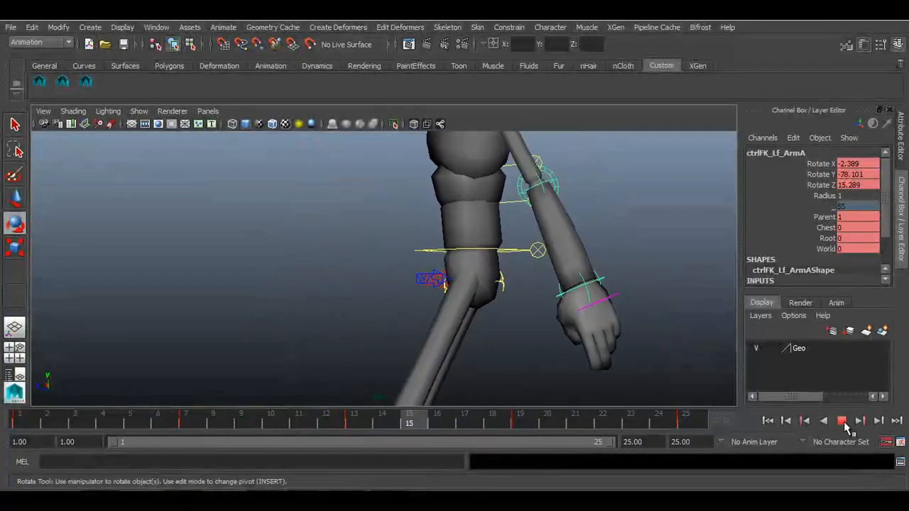
pyautogui.press('Escape')
# Step: Rotate the left wrist control at frame 7 so the hand drags forward, with a Rotate Z of 14.411
pyautogui.scroll(2, 477, 329)
pyautogui.click(405, 263)
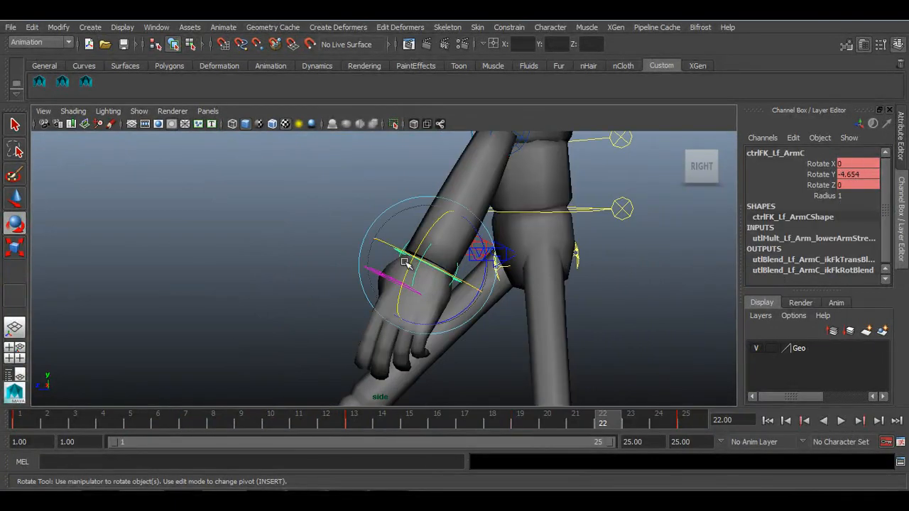
pyautogui.click(32, 419)
pyautogui.hotkey('alt', 'v')
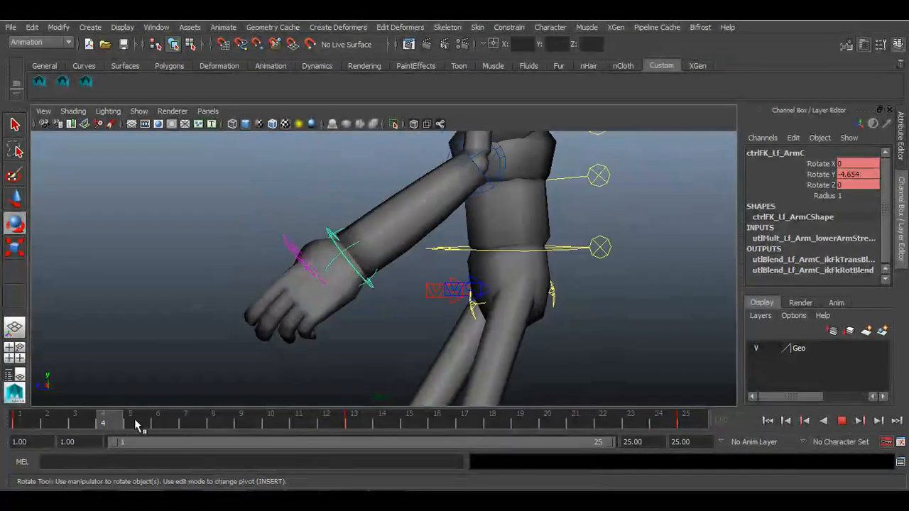
pyautogui.click(198, 425)
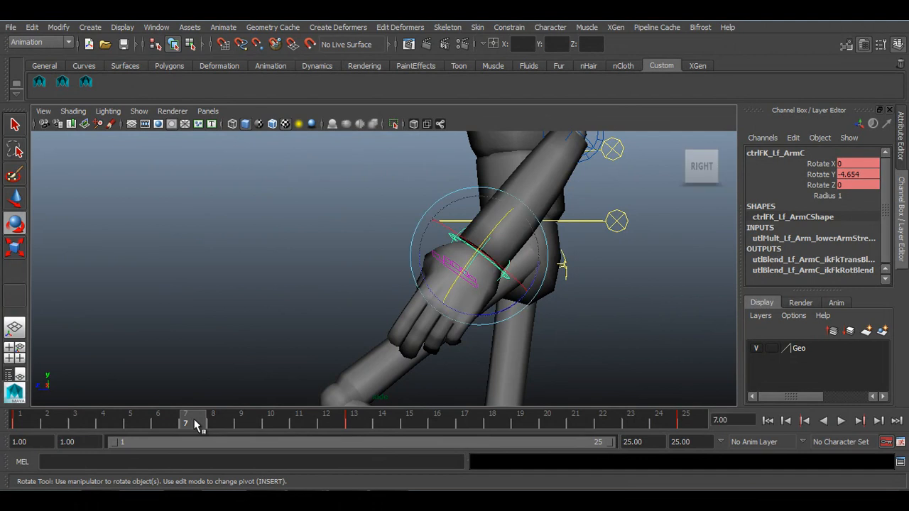
pyautogui.moveTo(477, 319); pyautogui.dragTo(472, 319)
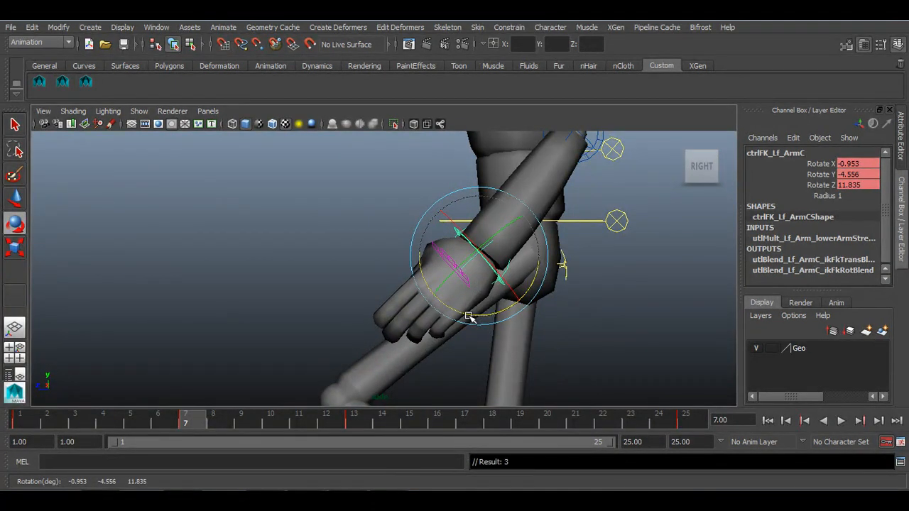
# Step: Rotate the left wrist control backward at frame 18 to X 1.544, Y -4.391, Z -19.393
pyautogui.scroll(-3, 474, 348)
pyautogui.moveTo(17, 422); pyautogui.dragTo(276, 424)
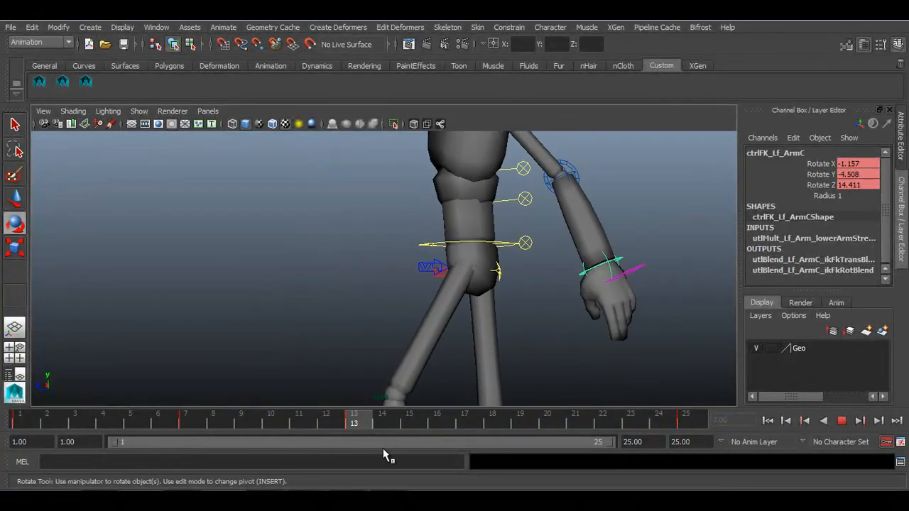
pyautogui.press('Escape')
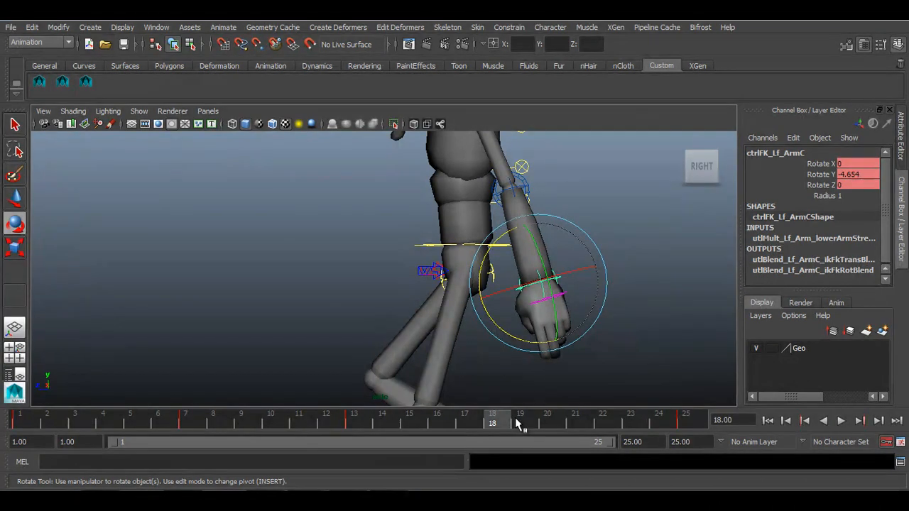
pyautogui.moveTo(502, 332); pyautogui.dragTo(526, 333)
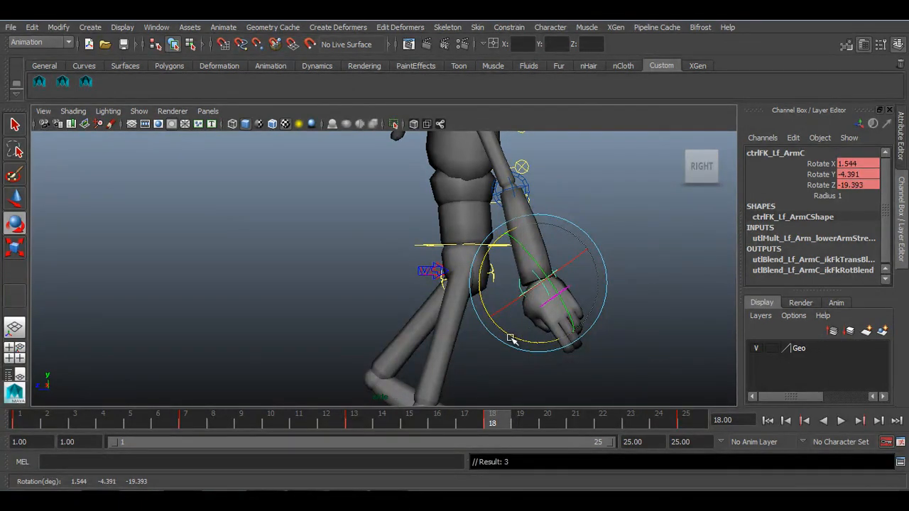
# Step: Scrub through the cycle and play back the left arm swing from the side and the front
pyautogui.moveTo(318, 420); pyautogui.dragTo(686, 419)
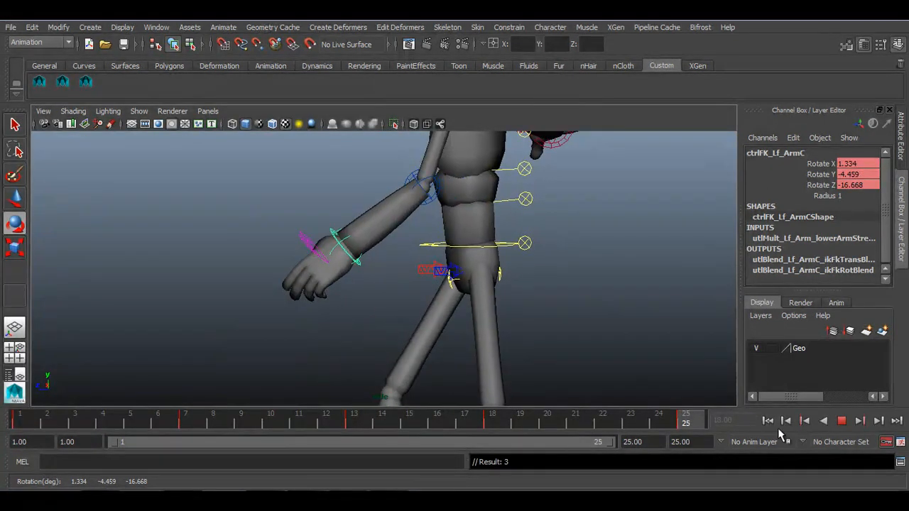
pyautogui.click(842, 421)
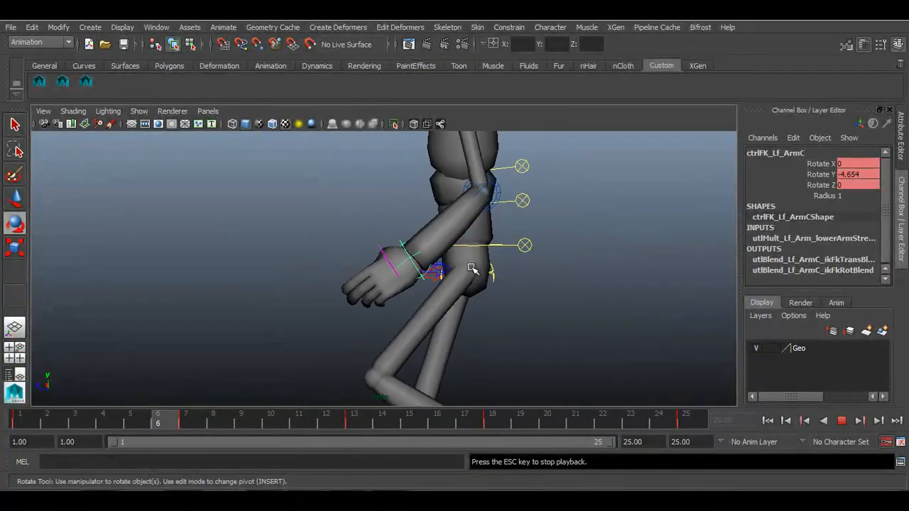
pyautogui.press('Escape')
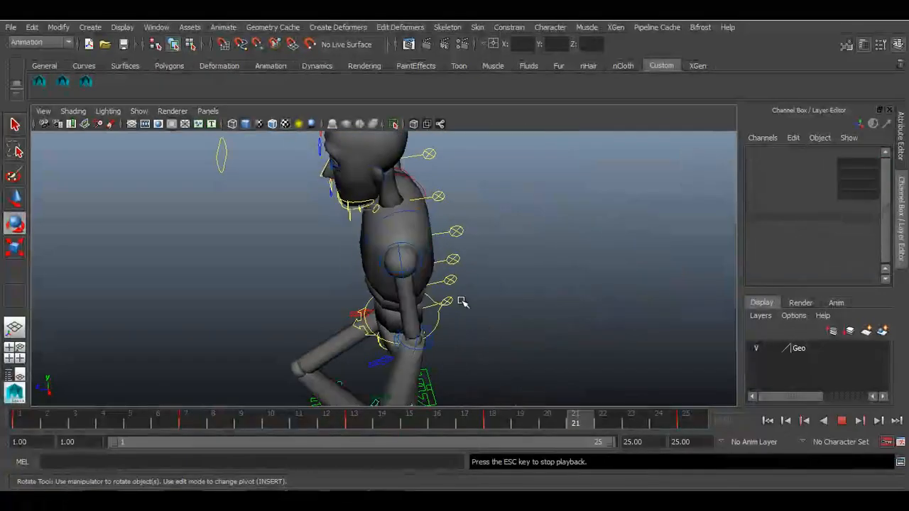
pyautogui.keyDown('alt'); pyautogui.moveTo(462, 302); pyautogui.dragTo(558, 272); pyautogui.keyUp('alt')
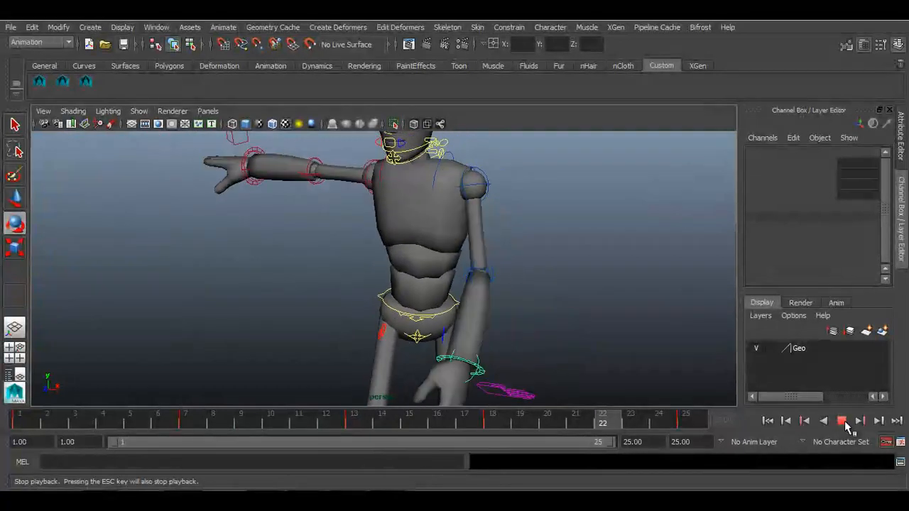
pyautogui.click(845, 424)
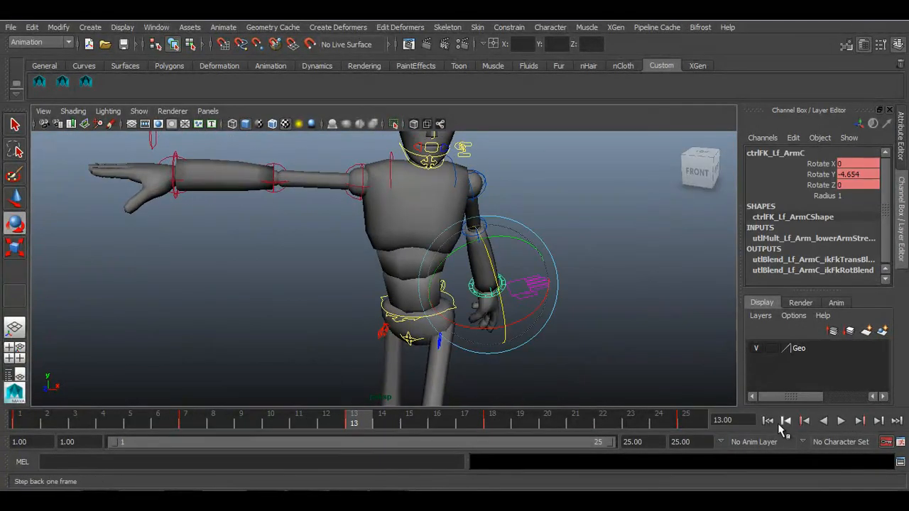
# Step: Return to frame 1 and examine the character's arms and shoulders from several front angles
pyautogui.click(768, 422)
pyautogui.keyDown('alt'); pyautogui.moveTo(495, 267); pyautogui.dragTo(441, 262); pyautogui.keyUp('alt')
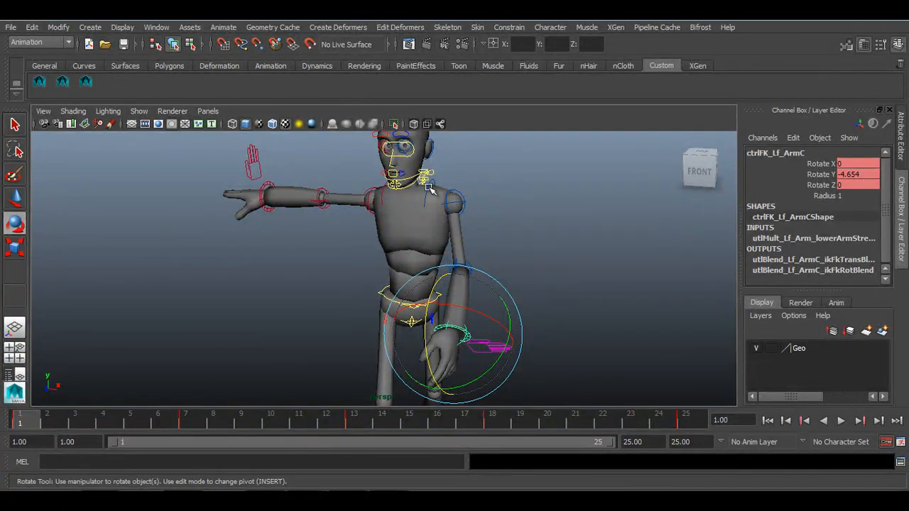
pyautogui.keyDown('alt'); pyautogui.moveTo(429, 189); pyautogui.dragTo(440, 236); pyautogui.keyUp('alt')
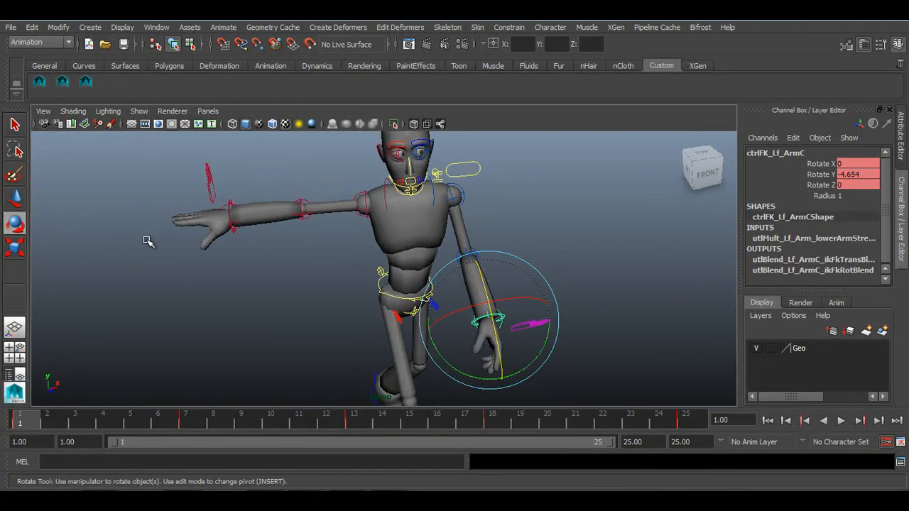
pyautogui.click(488, 257)
pyautogui.keyDown('alt'); pyautogui.moveTo(488, 258); pyautogui.dragTo(313, 260); pyautogui.keyUp('alt')
pyautogui.click(585, 266)
pyautogui.keyDown('alt'); pyautogui.moveTo(445, 269); pyautogui.dragTo(323, 244); pyautogui.keyUp('alt')
pyautogui.click(415, 210)
pyautogui.click(495, 237)
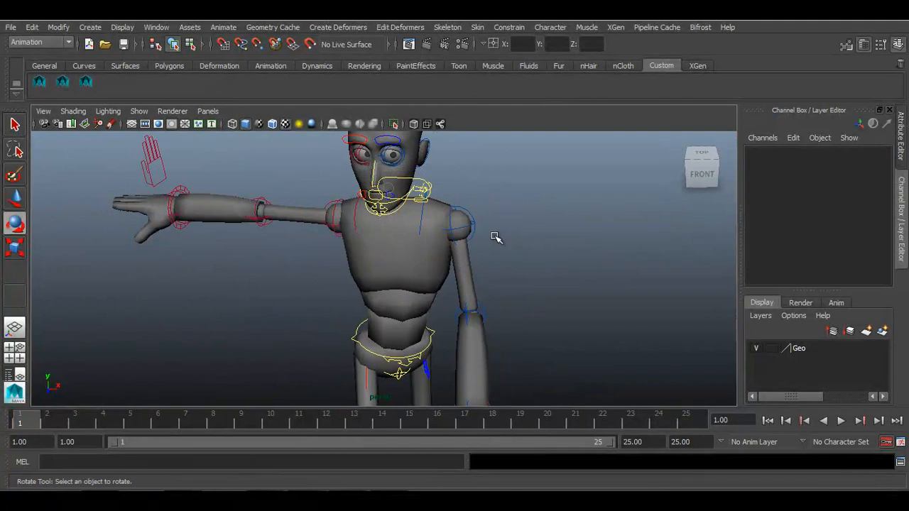
# Step: Copy the left clavicle control's keys from frames 1 to 13 and paste them onto the right clavicle control at frame 13
pyautogui.click(462, 224)
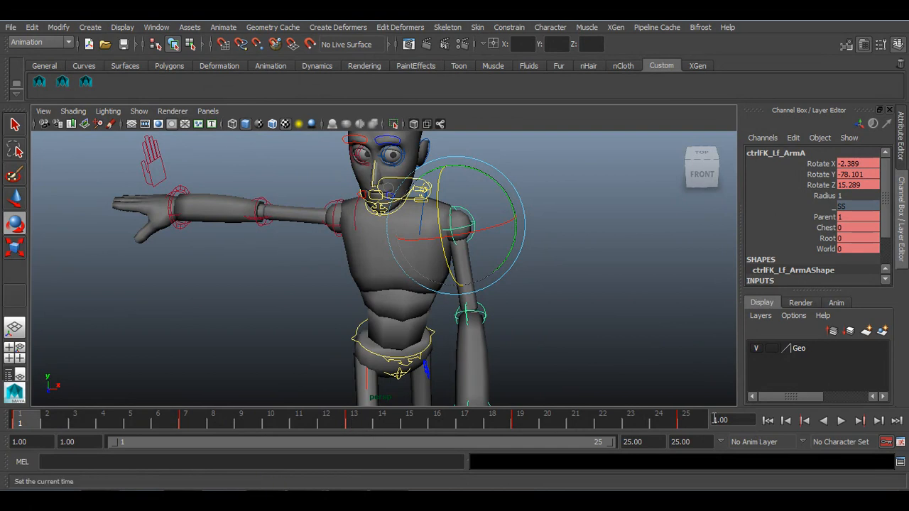
pyautogui.keyDown('alt'); pyautogui.moveTo(462, 256); pyautogui.dragTo(420, 263); pyautogui.keyUp('alt')
pyautogui.click(600, 273)
pyautogui.click(419, 192)
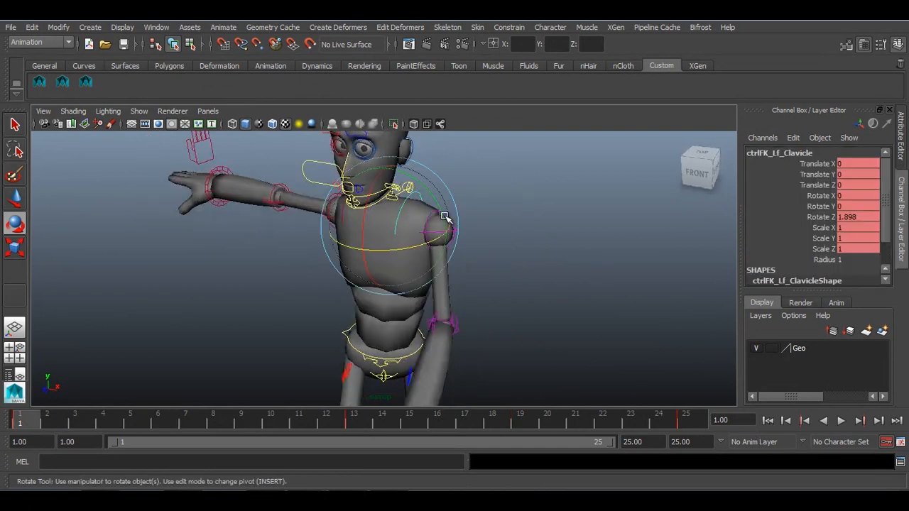
pyautogui.keyDown('alt'); pyautogui.moveTo(347, 321); pyautogui.dragTo(361, 317); pyautogui.keyUp('alt')
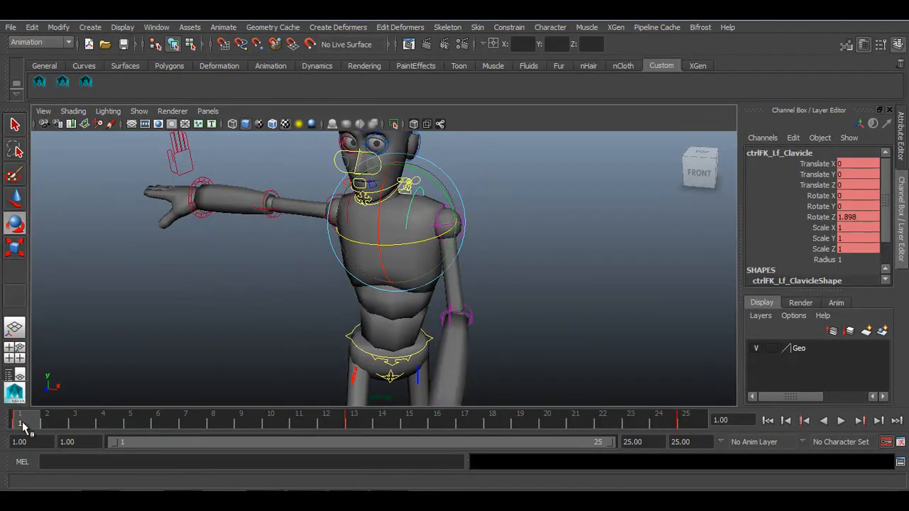
pyautogui.keyDown('shift'); pyautogui.moveTo(22, 422); pyautogui.dragTo(376, 426); pyautogui.keyUp('shift')
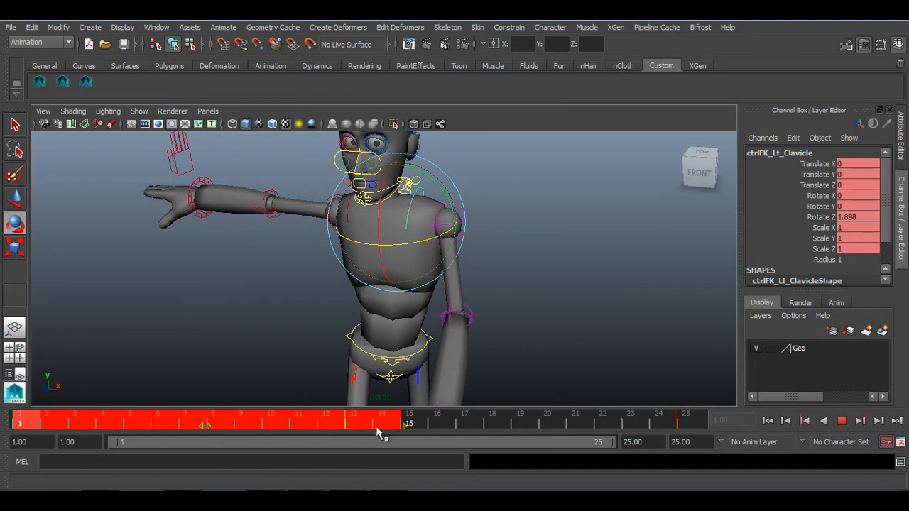
pyautogui.rightClick(358, 428)
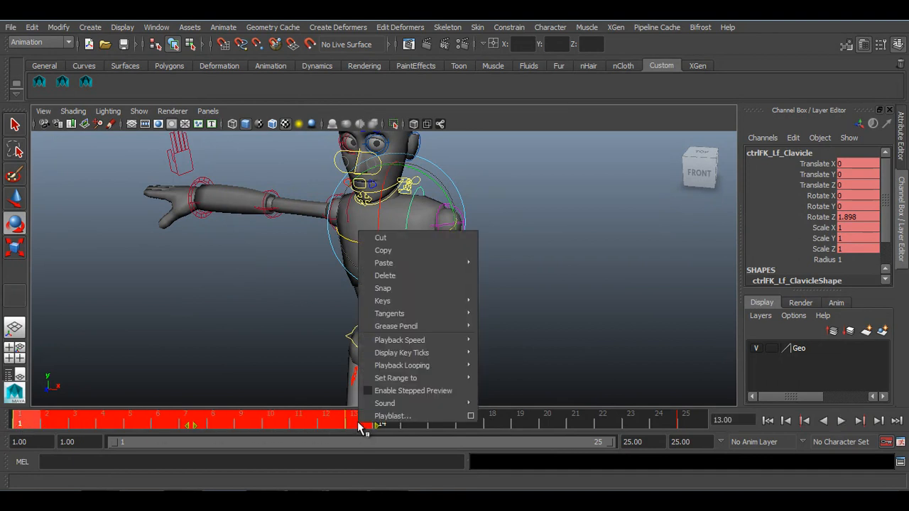
pyautogui.click(397, 250)
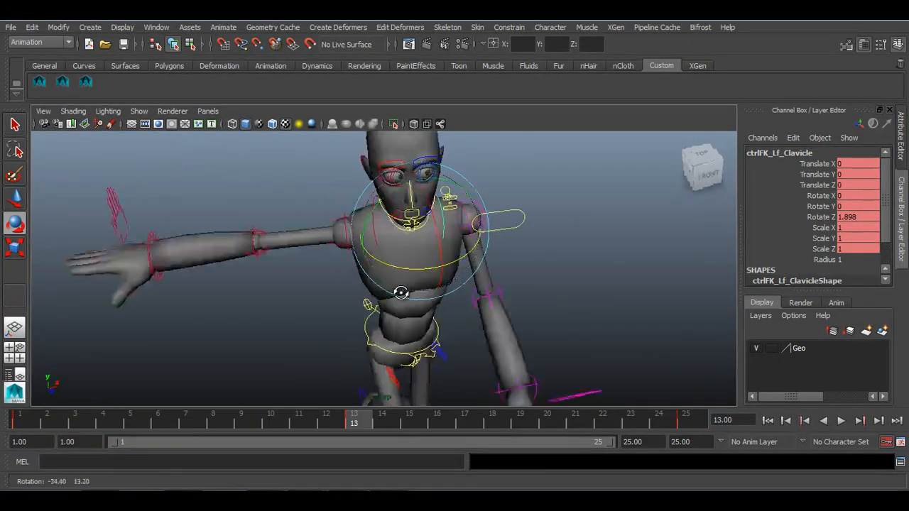
pyautogui.click(385, 222)
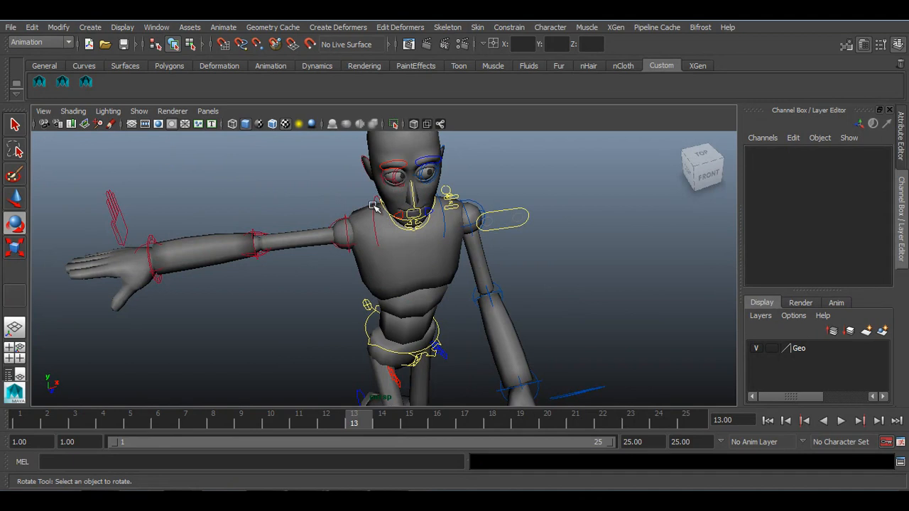
pyautogui.click(374, 206)
pyautogui.rightClick(356, 422)
pyautogui.moveTo(464, 252)
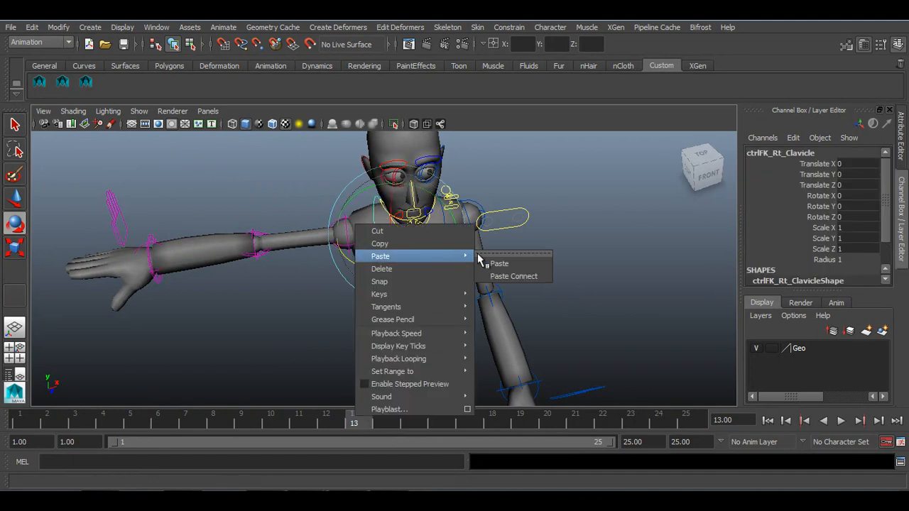
pyautogui.click(497, 262)
# Step: Copy the right clavicle control's key at frame 25 and paste it at frame 1
pyautogui.click(682, 422)
pyautogui.rightClick(683, 423)
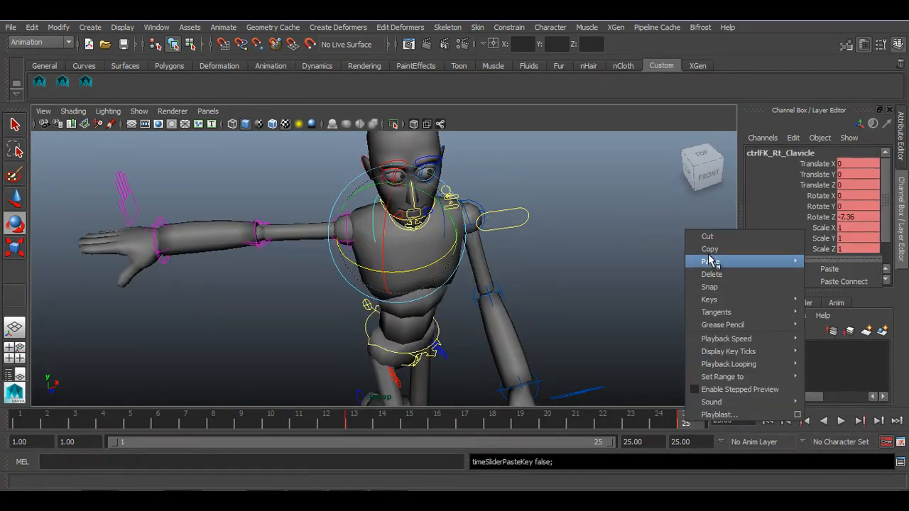
pyautogui.click(710, 250)
pyautogui.click(20, 420)
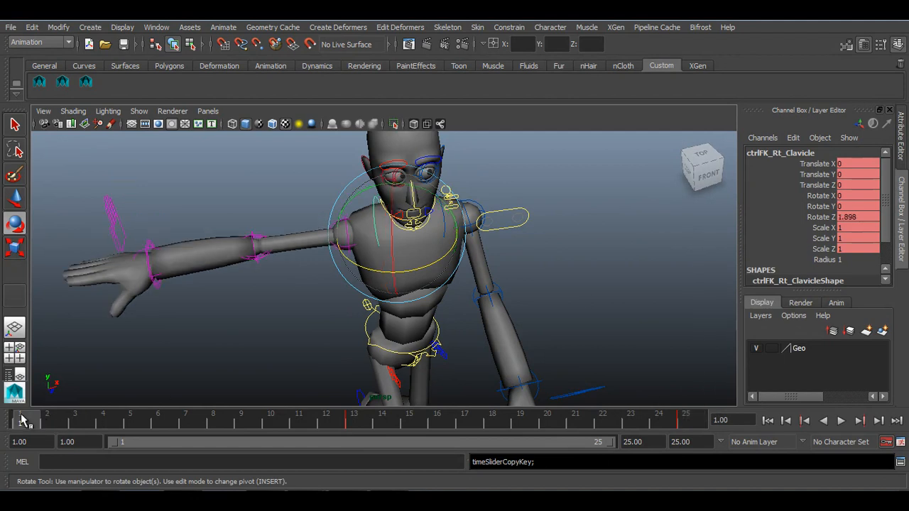
pyautogui.rightClick(21, 422)
pyautogui.moveTo(106, 254)
pyautogui.click(150, 255)
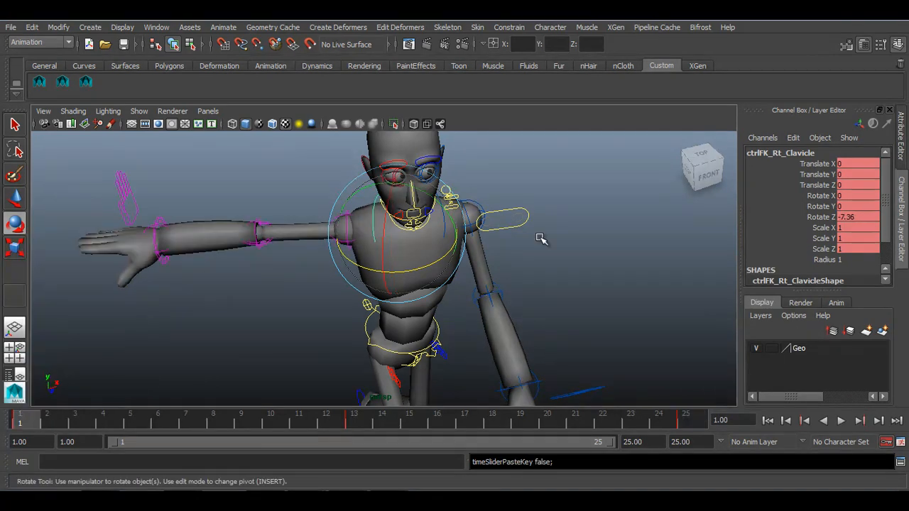
# Step: Copy the left upper arm control's keys from frames 1 to 13 and paste them onto the right upper arm control at frame 13
pyautogui.keyDown('alt'); pyautogui.moveTo(539, 238); pyautogui.dragTo(452, 223); pyautogui.keyUp('alt')
pyautogui.click(509, 240)
pyautogui.click(431, 219)
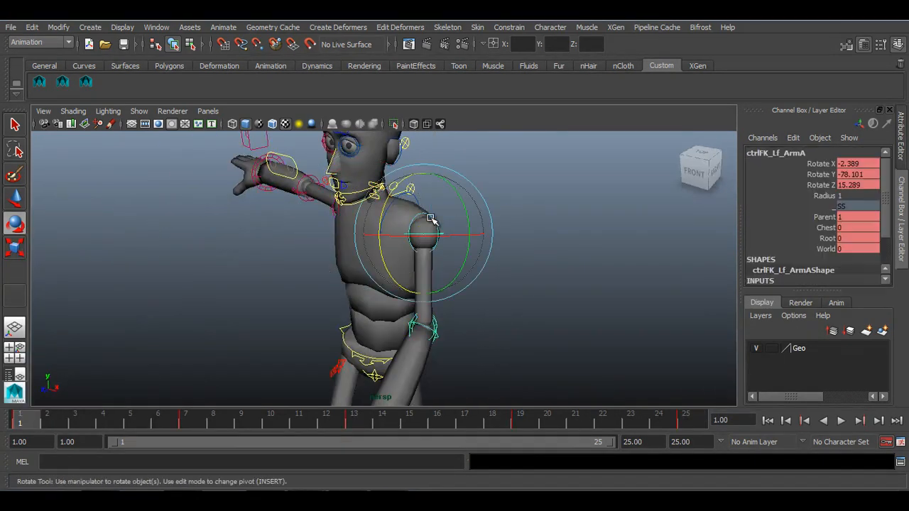
pyautogui.keyDown('shift'); pyautogui.moveTo(33, 422); pyautogui.dragTo(353, 421); pyautogui.keyUp('shift')
pyautogui.rightClick(353, 421)
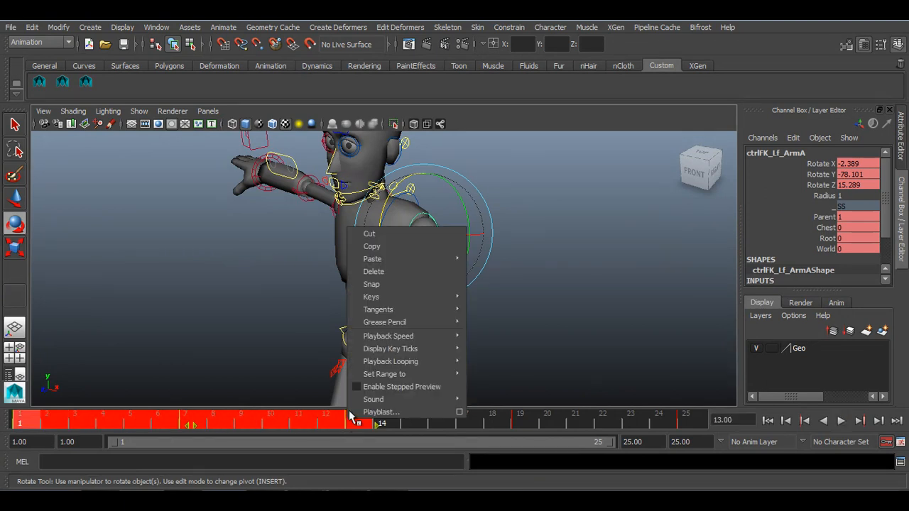
pyautogui.click(390, 246)
pyautogui.keyDown('alt'); pyautogui.moveTo(391, 249); pyautogui.dragTo(350, 225); pyautogui.keyUp('alt')
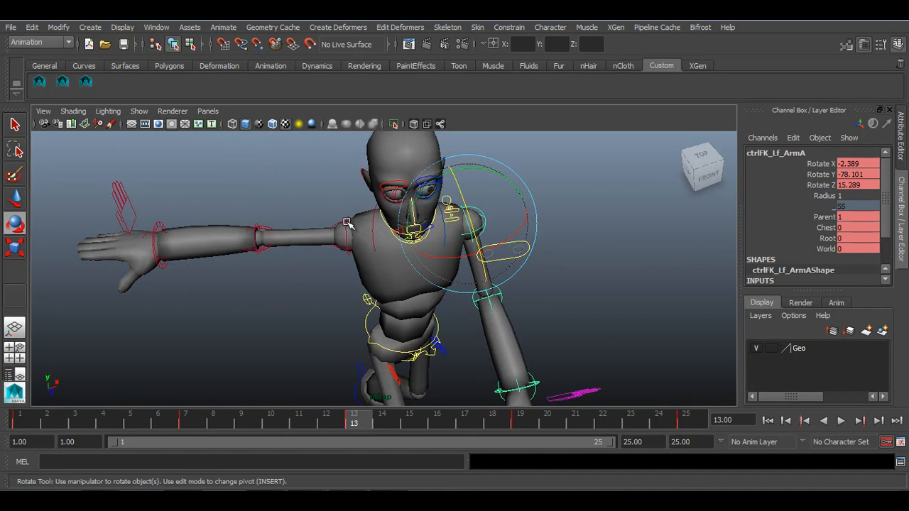
pyautogui.click(347, 224)
pyautogui.rightClick(360, 423)
pyautogui.moveTo(408, 257)
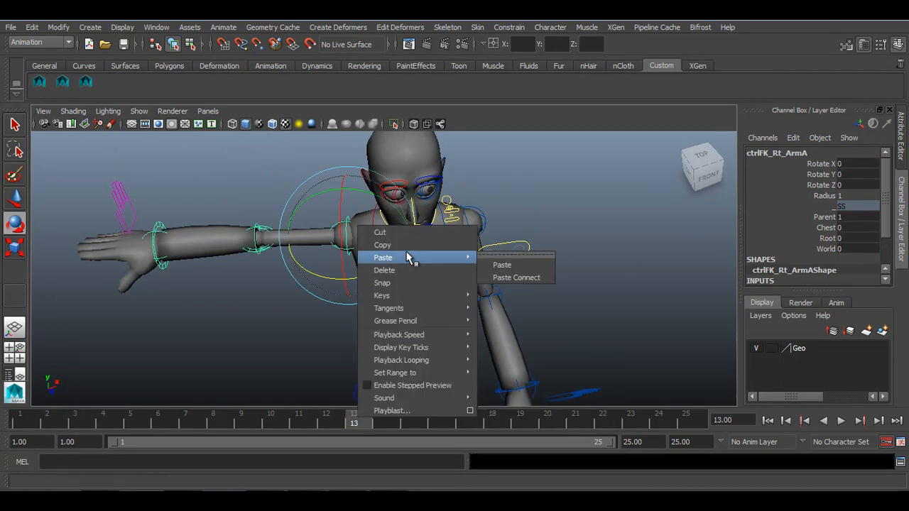
pyautogui.click(502, 266)
# Step: Copy the left upper arm control's keys from frames 13 to 25 and paste them onto the right upper arm control at frame 1
pyautogui.keyDown('alt'); pyautogui.moveTo(524, 303); pyautogui.dragTo(447, 280); pyautogui.keyUp('alt')
pyautogui.click(443, 273)
pyautogui.keyDown('shift'); pyautogui.moveTo(358, 424); pyautogui.dragTo(692, 419); pyautogui.keyUp('shift')
pyautogui.rightClick(677, 420)
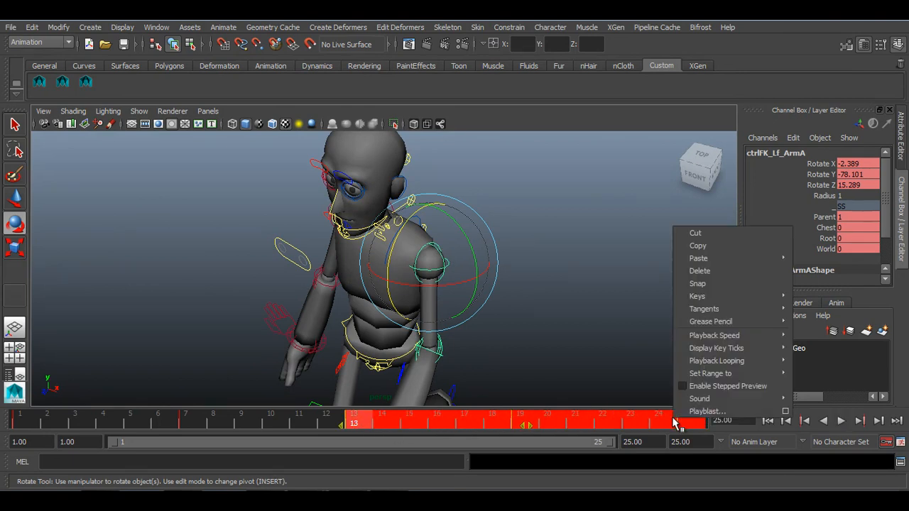
pyautogui.click(717, 246)
pyautogui.keyDown('alt'); pyautogui.moveTo(438, 307); pyautogui.dragTo(413, 289); pyautogui.keyUp('alt')
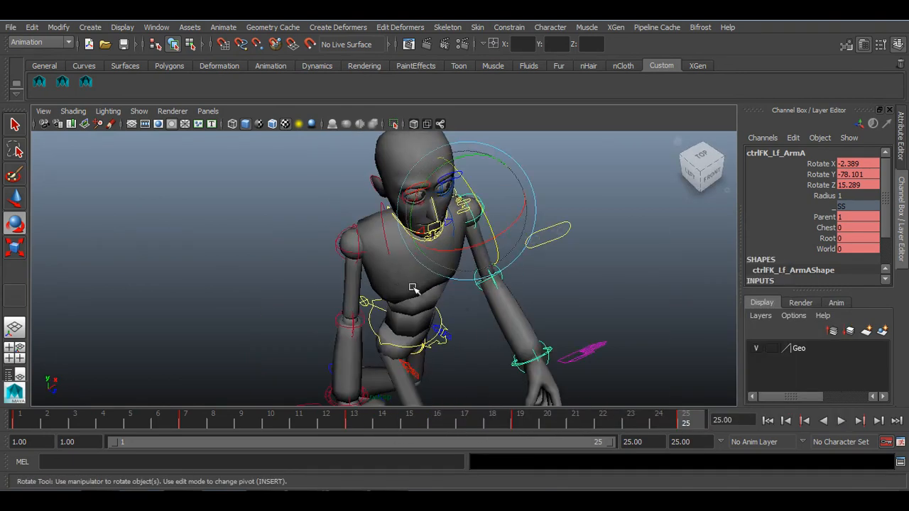
pyautogui.click(346, 243)
pyautogui.click(26, 418)
pyautogui.rightClick(26, 417)
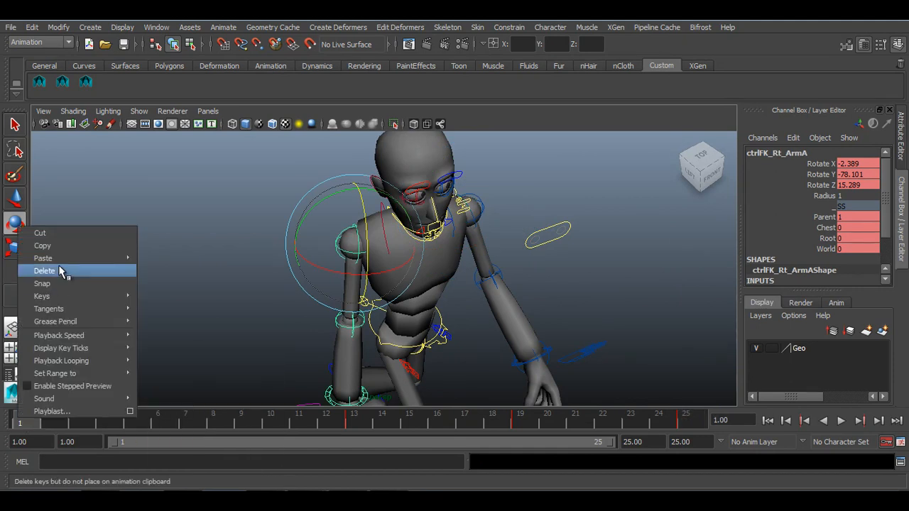
pyautogui.moveTo(73, 258)
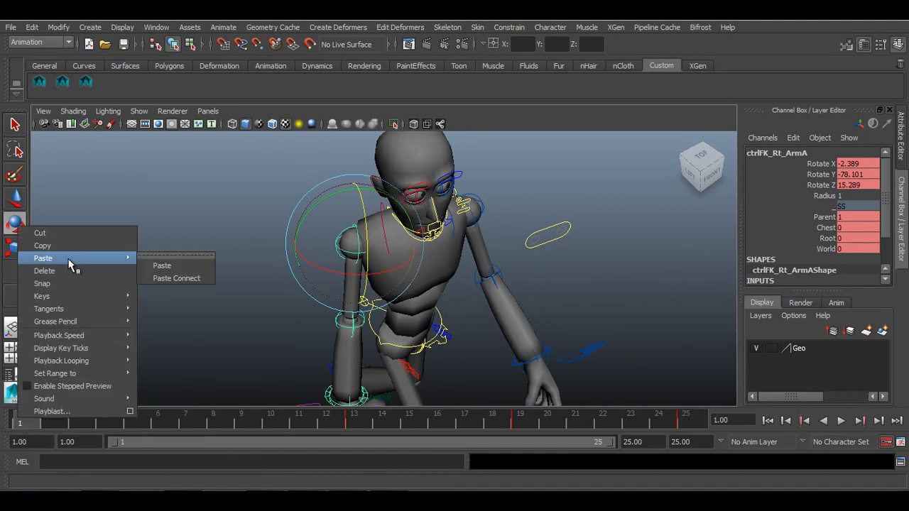
pyautogui.click(164, 266)
# Step: Copy the left elbow control's keys from frames 1 to 13 and paste them onto the right elbow control at frame 13
pyautogui.keyDown('alt'); pyautogui.moveTo(401, 302); pyautogui.dragTo(490, 326); pyautogui.keyUp('alt')
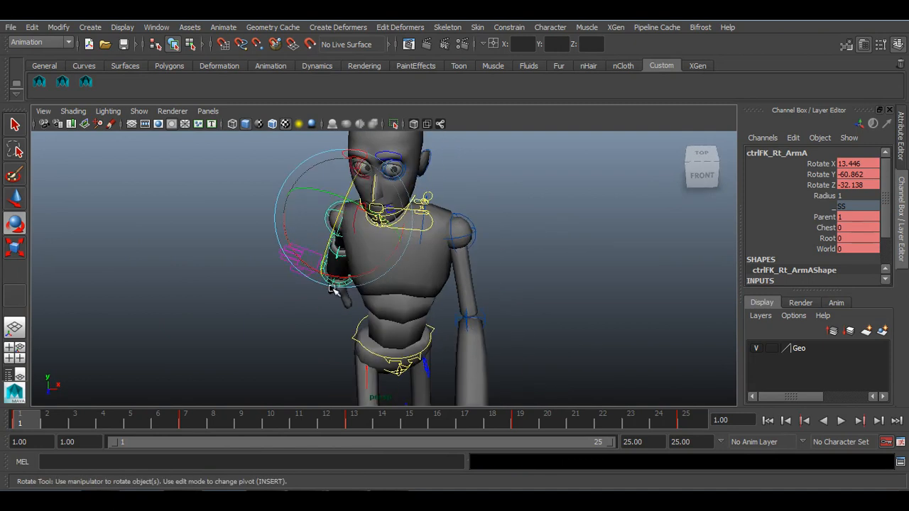
pyautogui.click(480, 339)
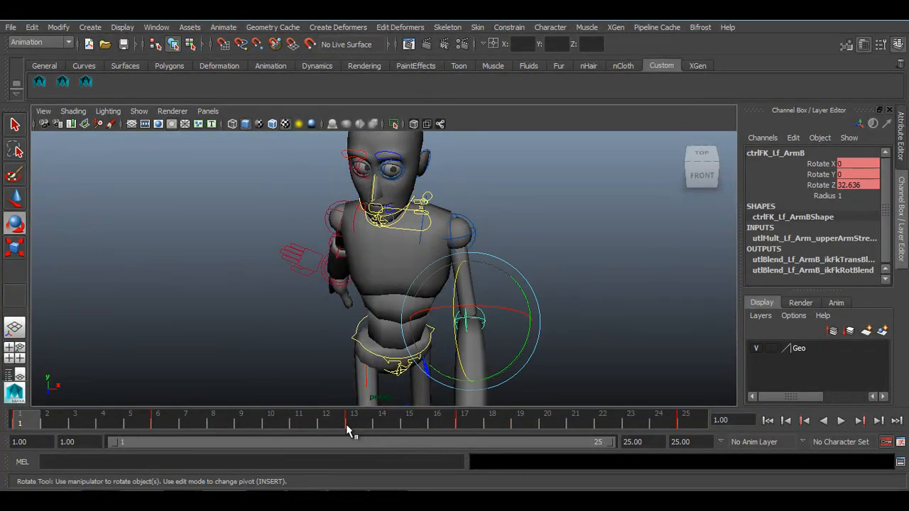
pyautogui.keyDown('shift'); pyautogui.moveTo(20, 423); pyautogui.dragTo(346, 426); pyautogui.keyUp('shift')
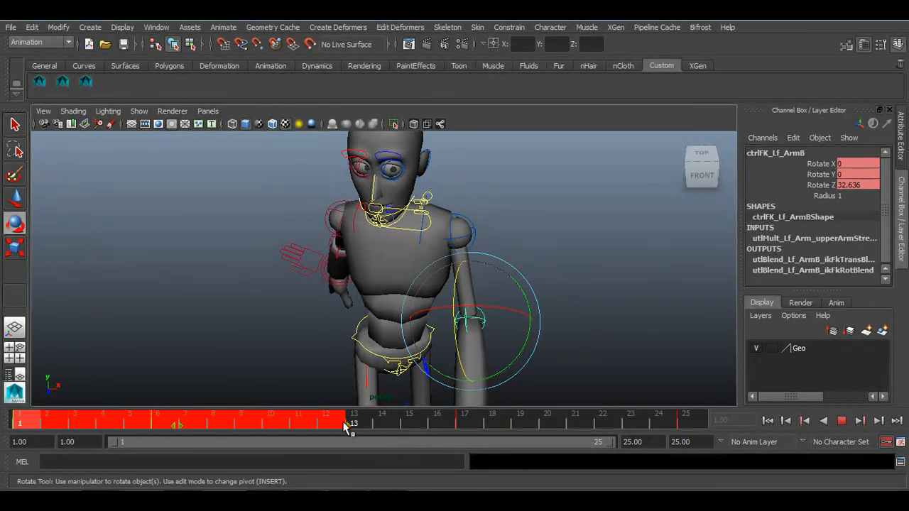
pyautogui.rightClick(355, 424)
pyautogui.click(375, 246)
pyautogui.keyDown('alt'); pyautogui.moveTo(376, 246); pyautogui.dragTo(320, 260); pyautogui.keyUp('alt')
pyautogui.click(320, 260)
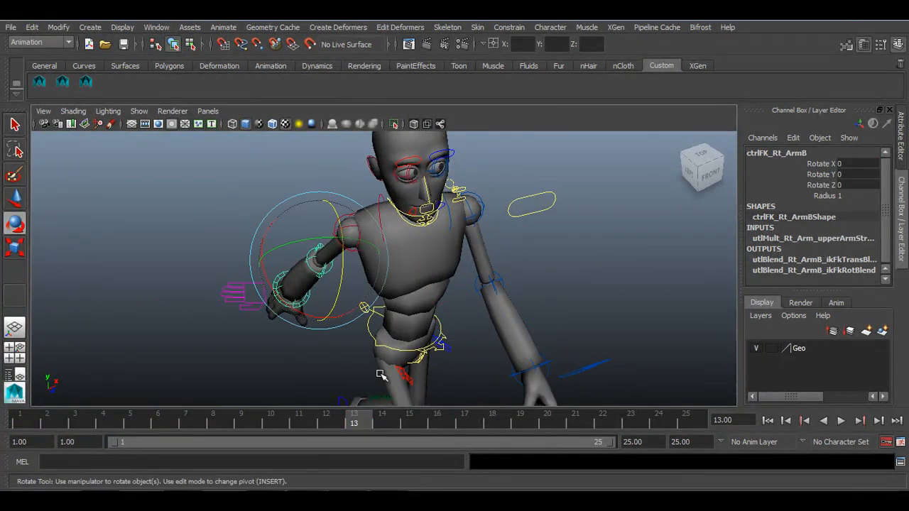
pyautogui.rightClick(355, 425)
pyautogui.moveTo(455, 262)
pyautogui.click(498, 270)
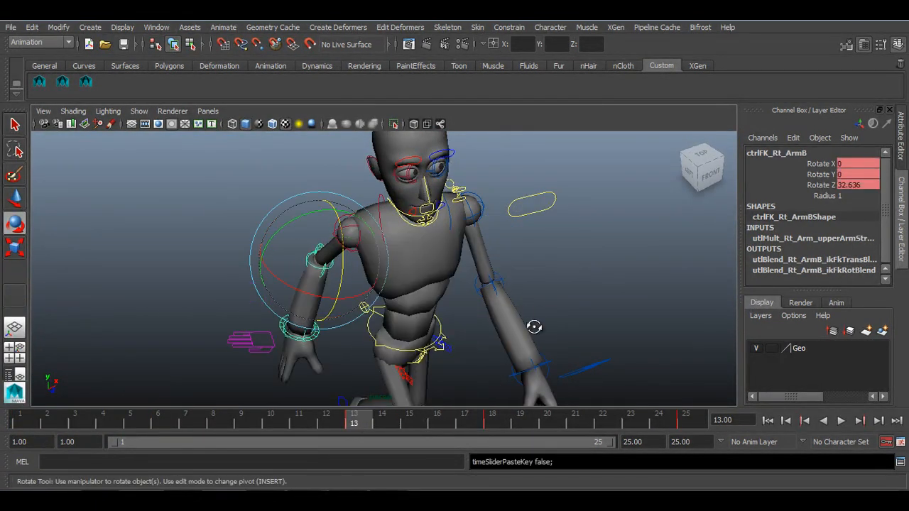
# Step: Copy the left elbow control's keys from frames 13 to 25 and paste them onto the right elbow control at frame 1
pyautogui.keyDown('alt'); pyautogui.moveTo(534, 327); pyautogui.dragTo(491, 310); pyautogui.keyUp('alt')
pyautogui.click(490, 310)
pyautogui.keyDown('shift'); pyautogui.click(354, 423); pyautogui.keyUp('shift')
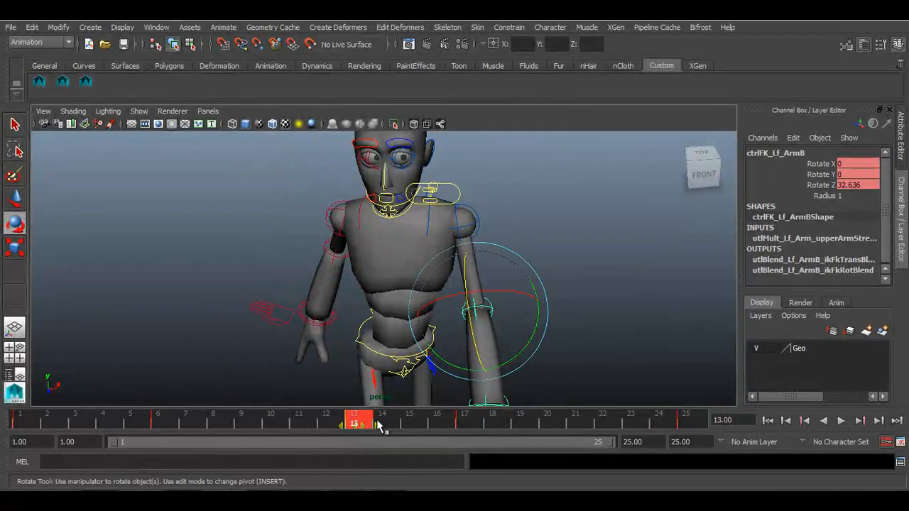
pyautogui.keyDown('shift'); pyautogui.moveTo(378, 425); pyautogui.dragTo(680, 424); pyautogui.keyUp('shift')
pyautogui.rightClick(681, 424)
pyautogui.click(700, 247)
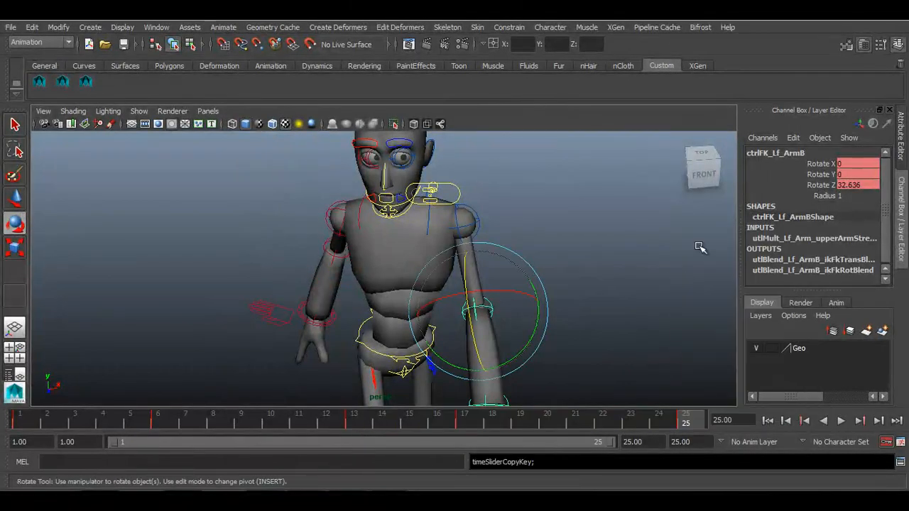
pyautogui.click(334, 253)
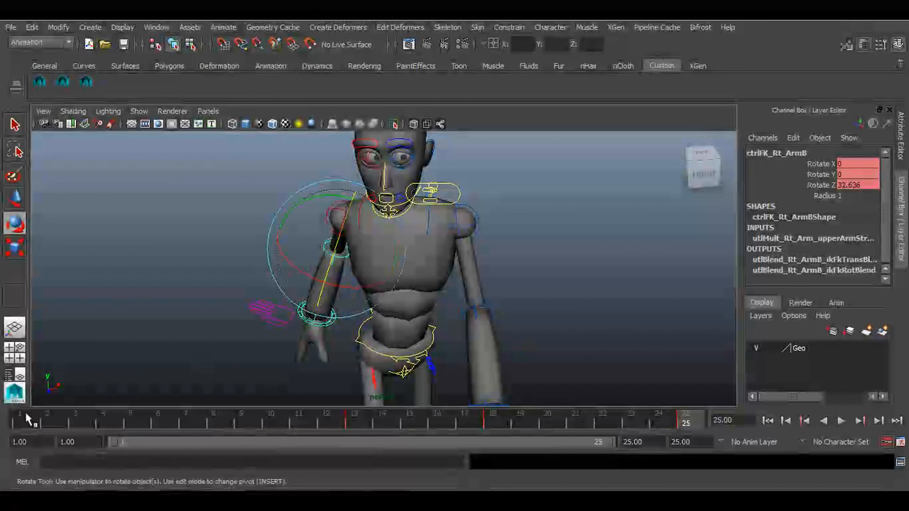
pyautogui.click(20, 423)
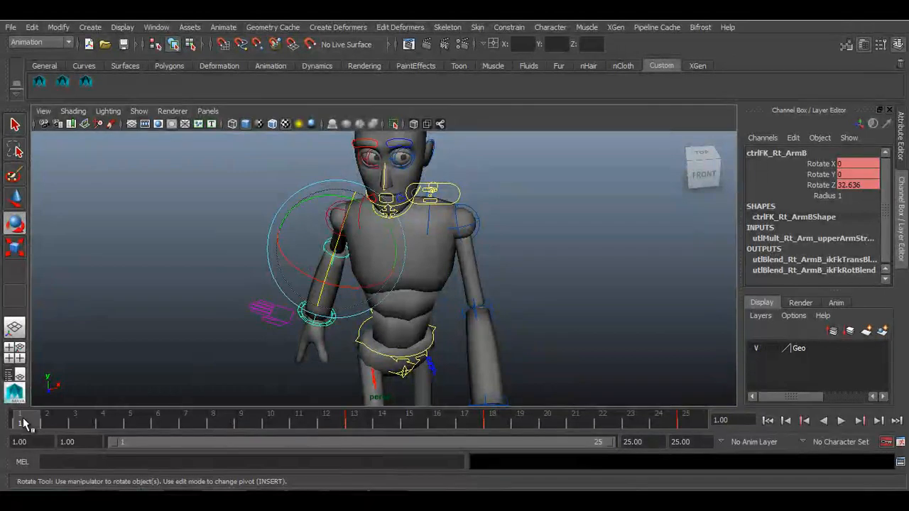
pyautogui.rightClick(21, 423)
pyautogui.moveTo(117, 260)
pyautogui.click(167, 266)
# Step: Copy the left wrist control's keys from frames 1 to 13 and paste them onto the right wrist control at frame 13
pyautogui.keyDown('alt'); pyautogui.moveTo(506, 343); pyautogui.dragTo(396, 287); pyautogui.keyUp('alt')
pyautogui.click(412, 330)
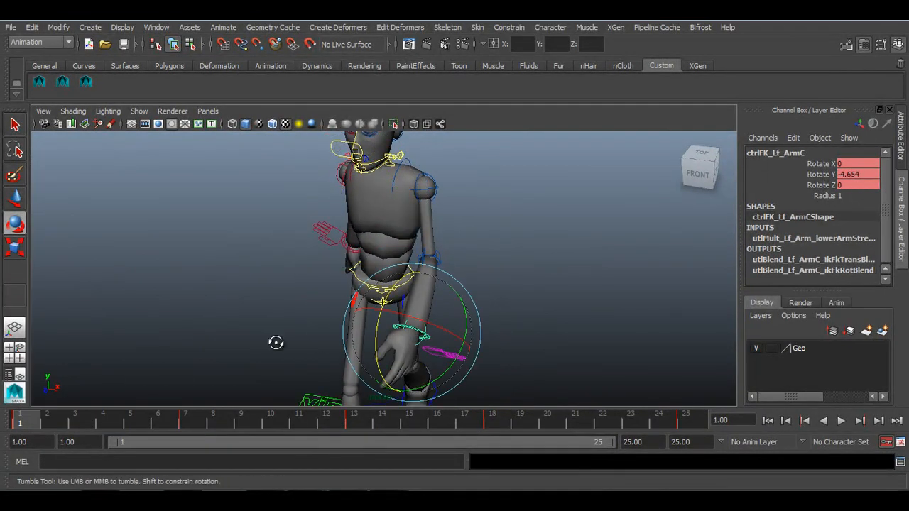
pyautogui.keyDown('alt'); pyautogui.moveTo(275, 341); pyautogui.dragTo(225, 430); pyautogui.keyUp('alt')
pyautogui.keyDown('shift'); pyautogui.moveTo(25, 426); pyautogui.dragTo(346, 426); pyautogui.keyUp('shift')
pyautogui.rightClick(346, 425)
pyautogui.click(355, 240)
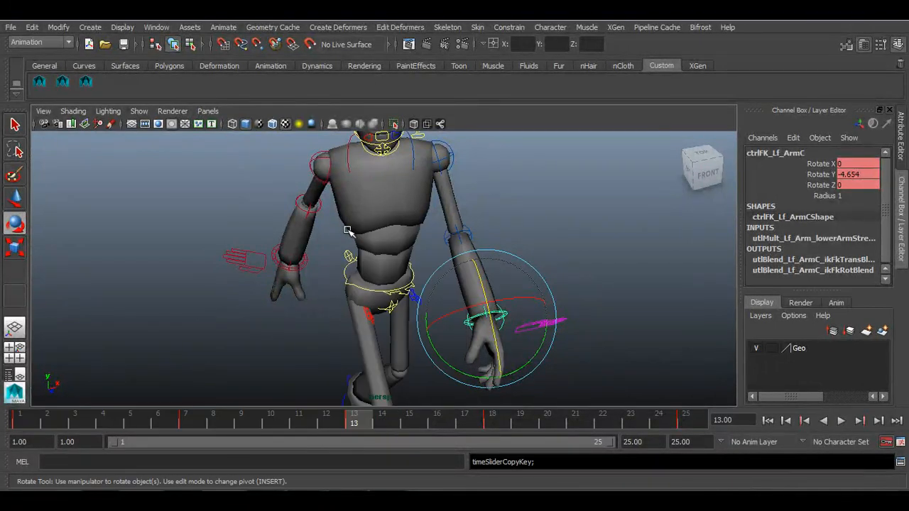
pyautogui.click(290, 267)
pyautogui.rightClick(355, 421)
pyautogui.moveTo(465, 257)
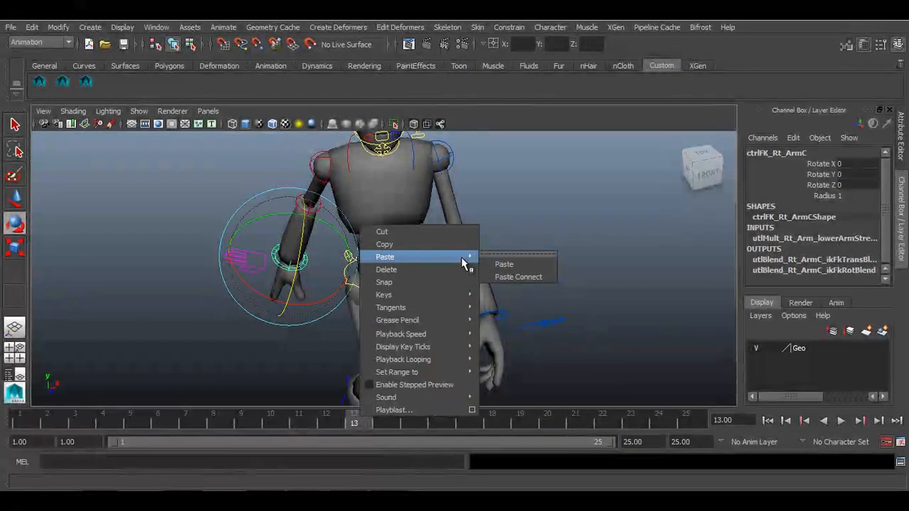
pyautogui.click(504, 265)
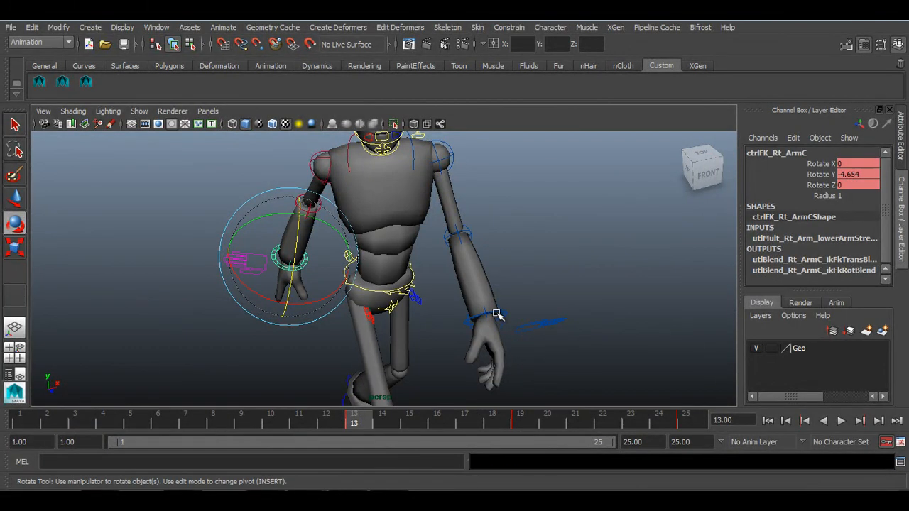
# Step: Copy the left wrist control's keys from frames 13 to 25 and paste them onto the right wrist control at frame 1
pyautogui.click(497, 314)
pyautogui.keyDown('shift'); pyautogui.moveTo(352, 424); pyautogui.dragTo(643, 419); pyautogui.keyUp('shift')
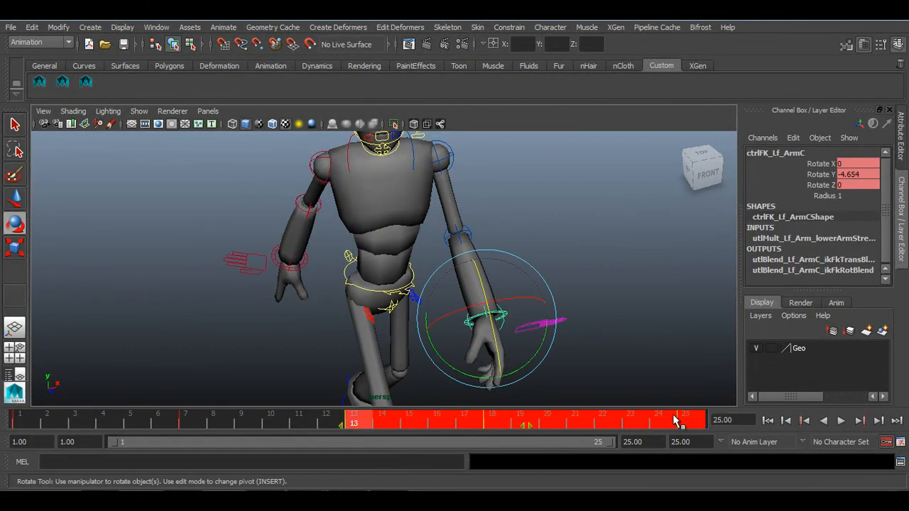
pyautogui.rightClick(675, 420)
pyautogui.click(699, 245)
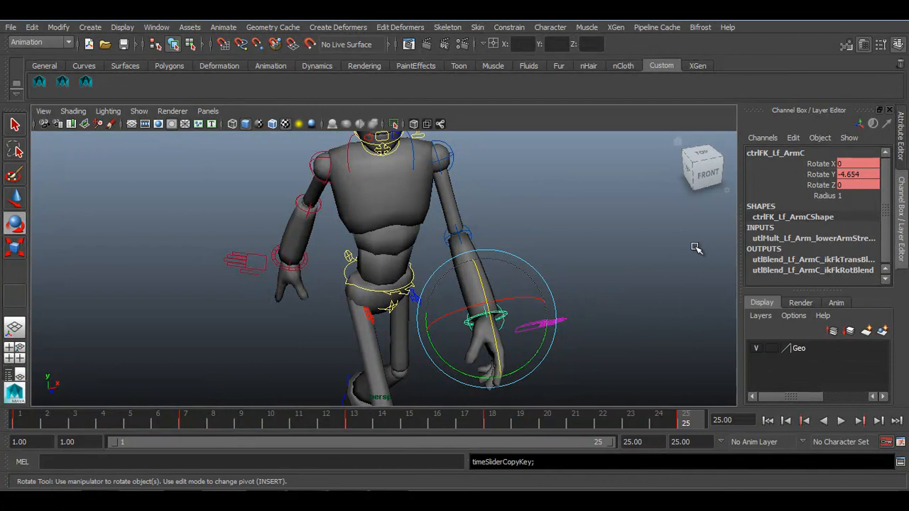
pyautogui.click(298, 264)
pyautogui.click(28, 423)
pyautogui.rightClick(29, 423)
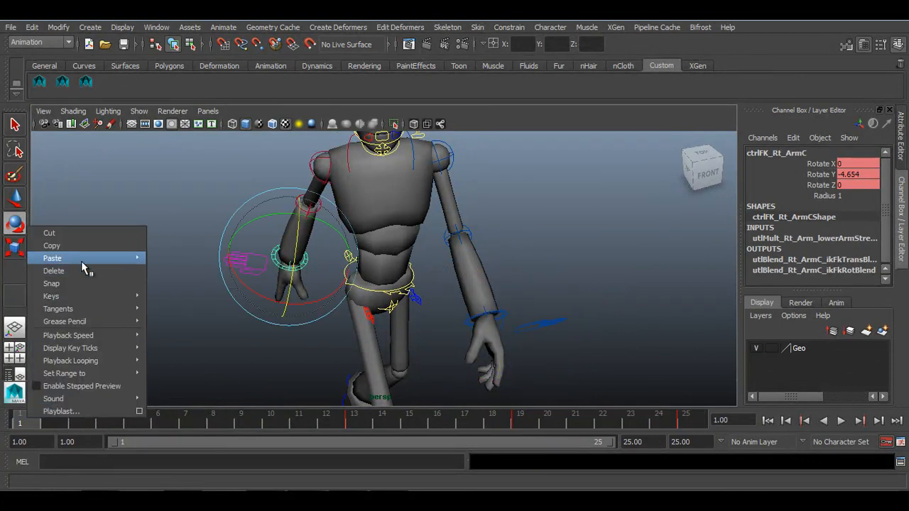
pyautogui.moveTo(81, 261)
pyautogui.click(179, 273)
# Step: Curl the right hand's fingers by setting Base, Mid and Tip to 1.2, and curl the outer fingers further
pyautogui.keyDown('alt'); pyautogui.moveTo(355, 345); pyautogui.dragTo(384, 264); pyautogui.keyUp('alt')
pyautogui.scroll(4, 476, 328)
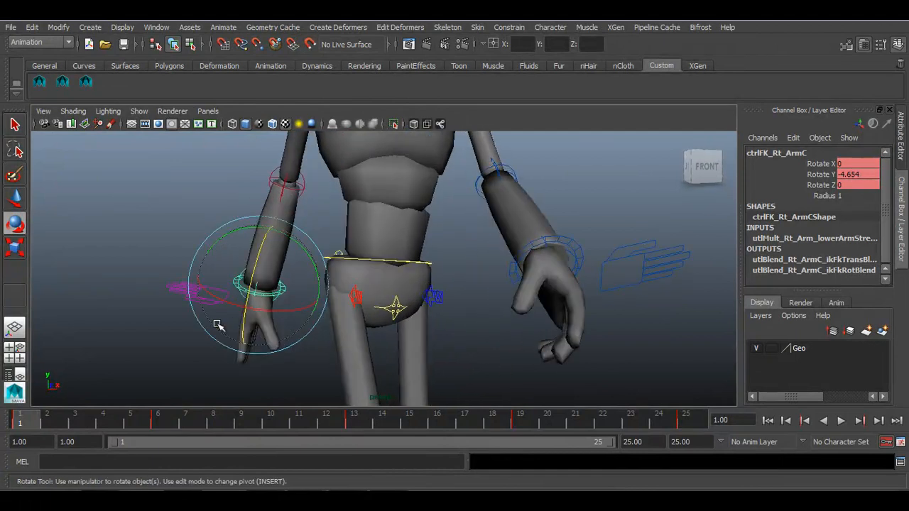
pyautogui.moveTo(183, 301); pyautogui.dragTo(184, 302)
pyautogui.moveTo(184, 303)
pyautogui.keyDown('alt'); pyautogui.mouseDown()
pyautogui.moveTo(166, 308)
pyautogui.moveTo(178, 317)
pyautogui.mouseUp(); pyautogui.keyUp('alt')
pyautogui.scroll(4, 227, 360)
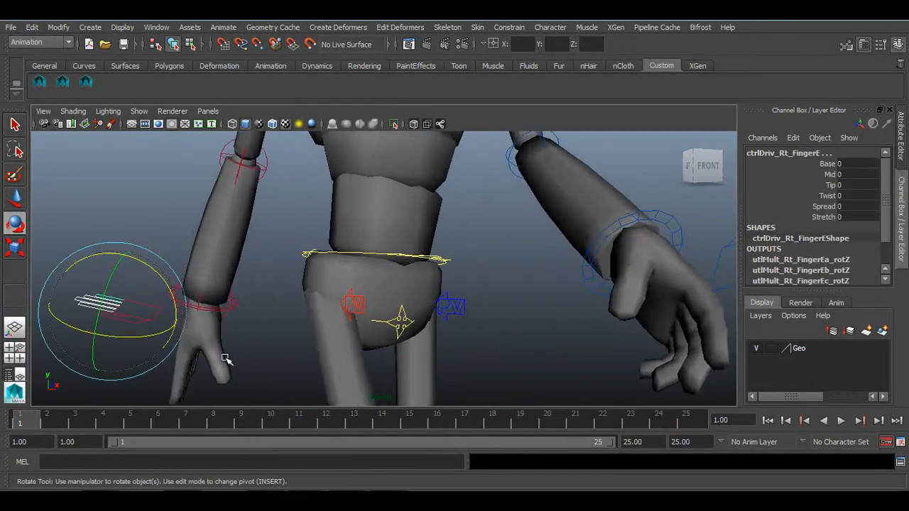
pyautogui.keyDown('alt'); pyautogui.moveTo(227, 362); pyautogui.dragTo(353, 331, button='middle'); pyautogui.keyUp('alt')
pyautogui.moveTo(827, 164); pyautogui.dragTo(828, 176)
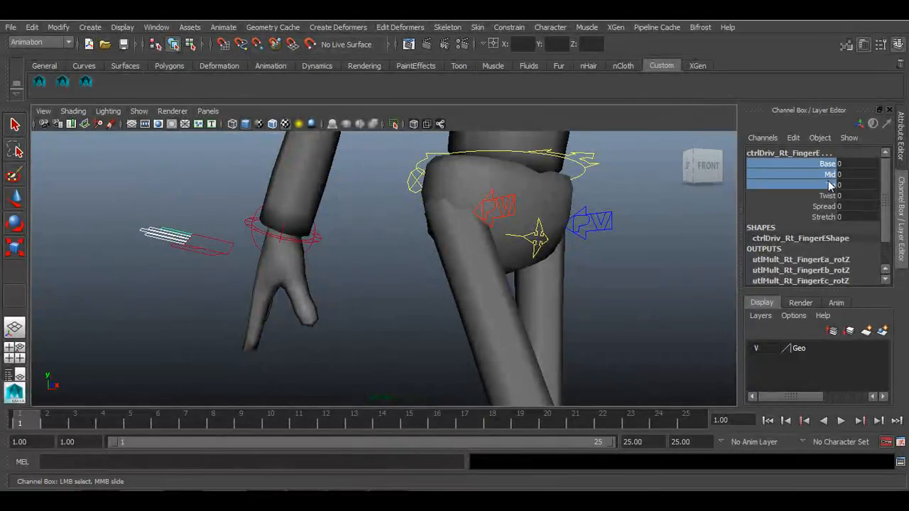
pyautogui.moveTo(345, 281); pyautogui.dragTo(355, 282, button='middle')
pyautogui.keyDown('alt'); pyautogui.moveTo(264, 297); pyautogui.dragTo(86, 316); pyautogui.keyUp('alt')
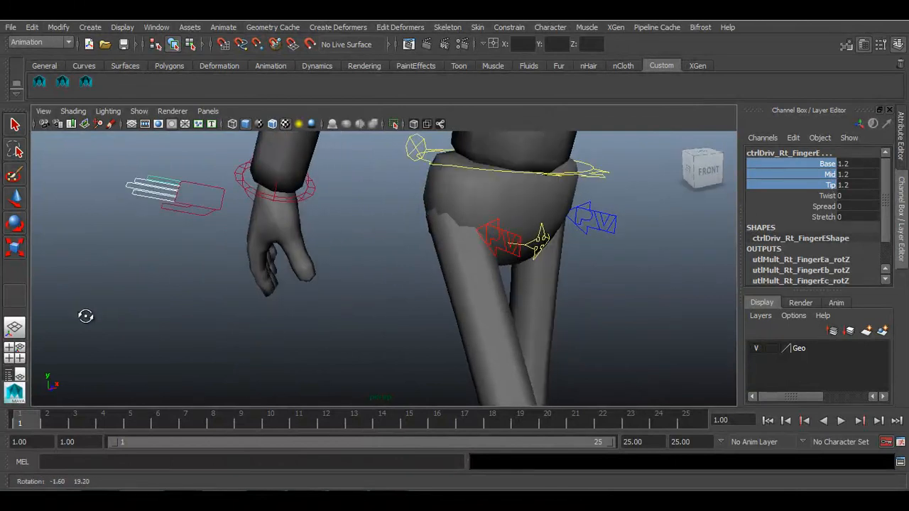
pyautogui.moveTo(181, 295); pyautogui.dragTo(188, 294, button='middle')
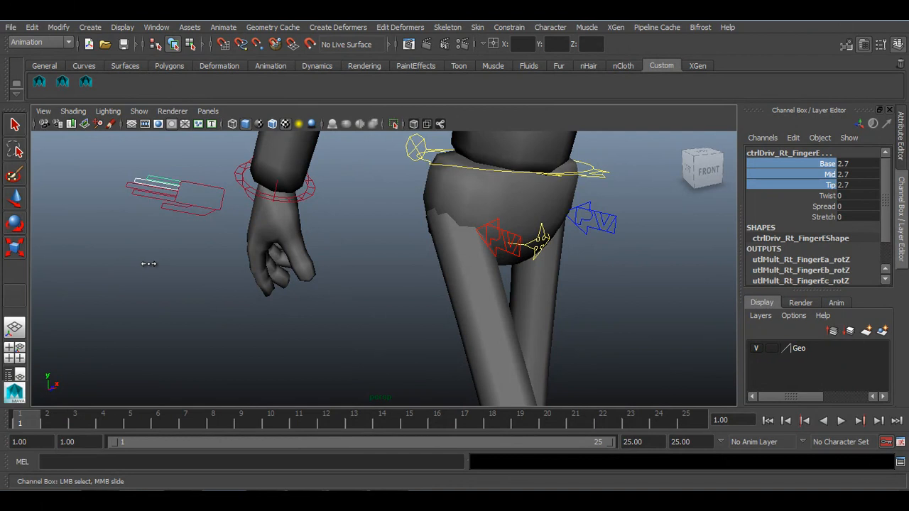
pyautogui.moveTo(151, 224); pyautogui.dragTo(147, 224, button='middle')
# Step: Pose the right thumb with Base 0.8, Mid and Tip 1.2, and Spread -1.6
pyautogui.click(189, 212)
pyautogui.keyDown('alt'); pyautogui.moveTo(244, 239); pyautogui.dragTo(388, 234); pyautogui.keyUp('alt')
pyautogui.click(827, 164)
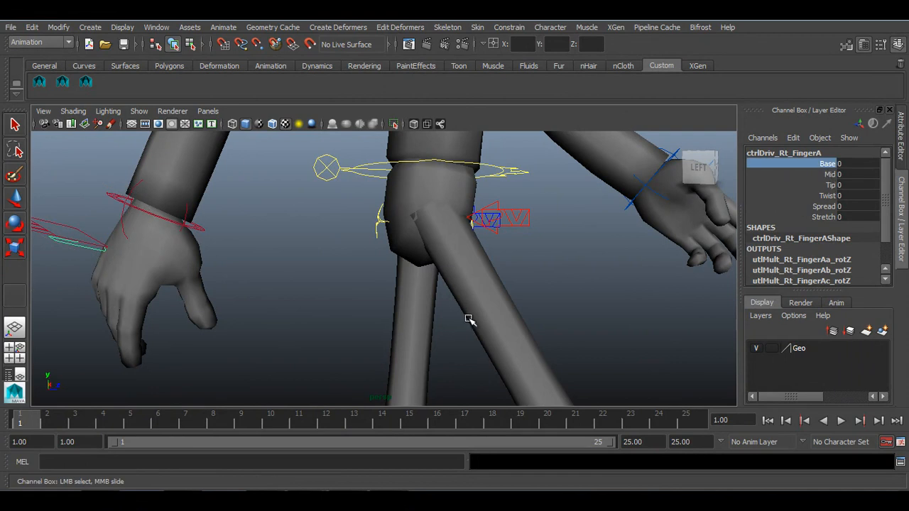
pyautogui.moveTo(472, 319); pyautogui.dragTo(482, 318, button='middle')
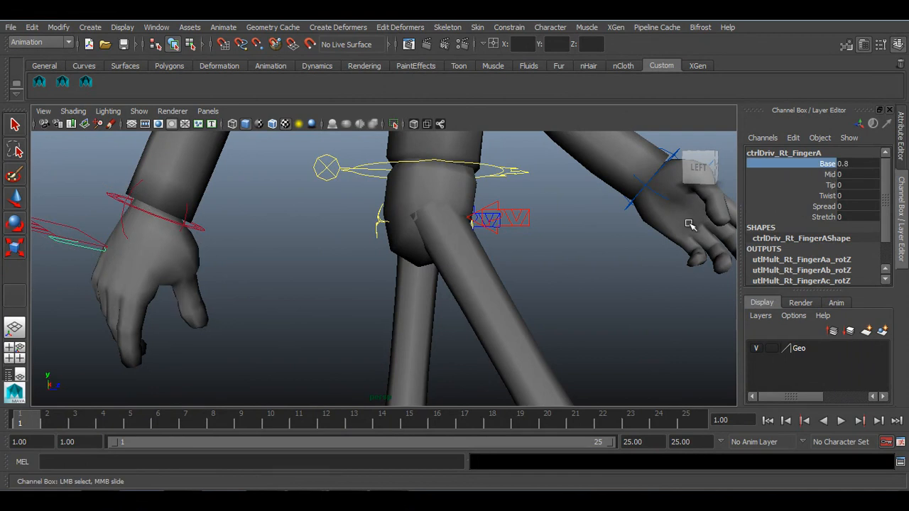
pyautogui.click(799, 207)
pyautogui.moveTo(517, 312); pyautogui.dragTo(501, 316, button='middle')
# Step: Set the left thumb's Spread to -1.8
pyautogui.keyDown('alt'); pyautogui.moveTo(506, 316); pyautogui.dragTo(516, 324, button='right'); pyautogui.keyUp('alt')
pyautogui.keyDown('alt'); pyautogui.moveTo(696, 298); pyautogui.dragTo(596, 327, button='middle'); pyautogui.keyUp('alt')
pyautogui.keyDown('alt'); pyautogui.moveTo(596, 326); pyautogui.dragTo(560, 220); pyautogui.keyUp('alt')
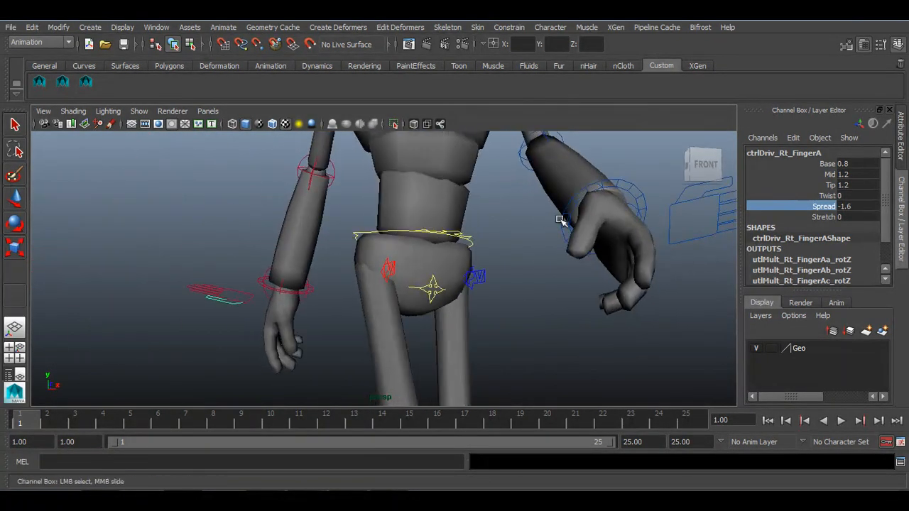
pyautogui.click(684, 196)
pyautogui.click(825, 206)
pyautogui.moveTo(581, 281); pyautogui.dragTo(571, 284, button='middle')
# Step: Play back the walk cycle to review the arm swing and return to frame 1
pyautogui.scroll(-9, 525, 295)
pyautogui.keyDown('alt'); pyautogui.moveTo(486, 302); pyautogui.dragTo(501, 325); pyautogui.keyUp('alt')
pyautogui.scroll(1, 472, 314)
pyautogui.click(840, 422)
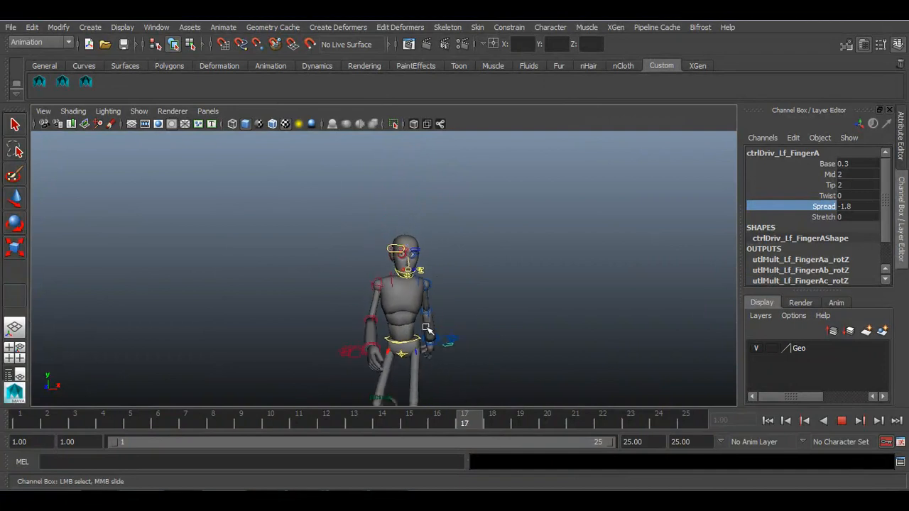
pyautogui.scroll(7, 426, 328)
pyautogui.click(844, 423)
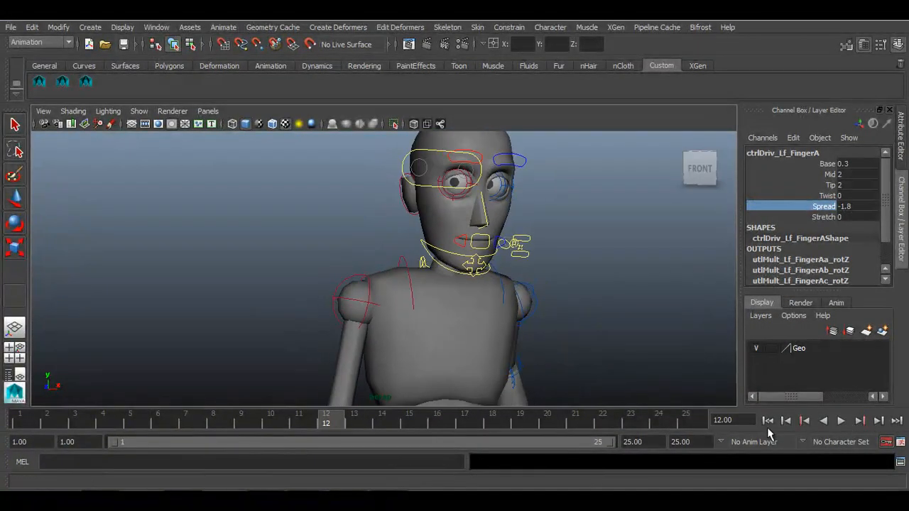
pyautogui.click(767, 420)
# Step: Select the neck and head FK controls behind the character
pyautogui.keyDown('alt'); pyautogui.moveTo(483, 327); pyautogui.dragTo(474, 367, button='middle'); pyautogui.keyUp('alt')
pyautogui.keyDown('alt'); pyautogui.moveTo(457, 315); pyautogui.dragTo(568, 300, button='right'); pyautogui.keyUp('alt')
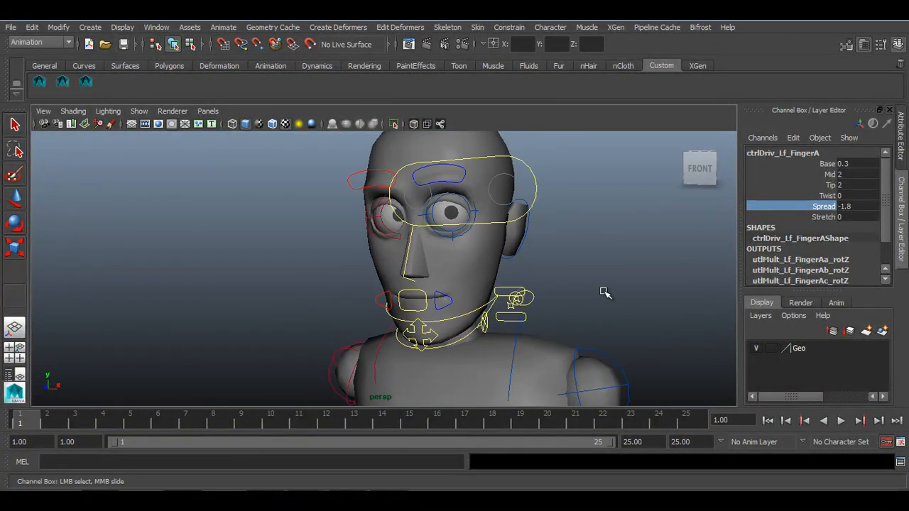
pyautogui.click(598, 297)
pyautogui.keyDown('alt'); pyautogui.moveTo(600, 316); pyautogui.dragTo(432, 324); pyautogui.keyUp('alt')
pyautogui.keyDown('alt'); pyautogui.moveTo(469, 345); pyautogui.dragTo(465, 326, button='middle'); pyautogui.keyUp('alt')
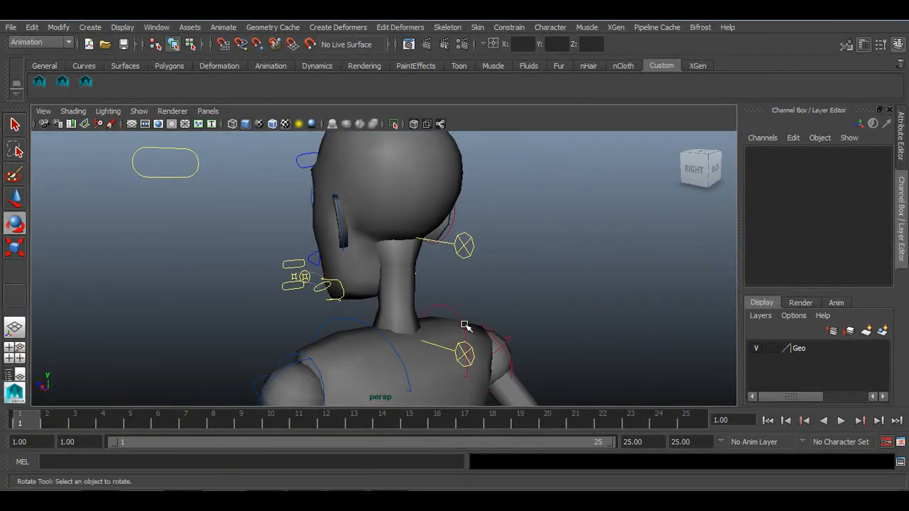
pyautogui.click(458, 352)
pyautogui.click(468, 244)
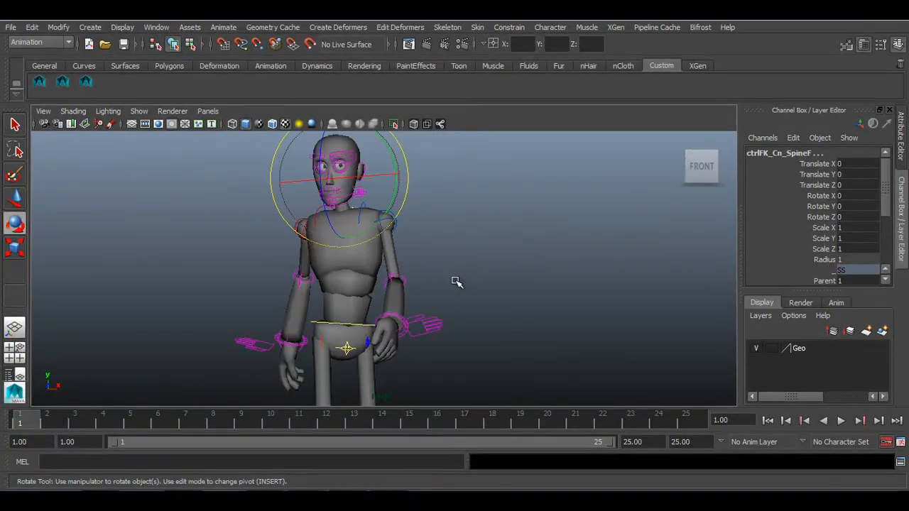
# Step: Select the neck control in the front view and turn on wireframe on shaded
pyautogui.keyDown('alt'); pyautogui.moveTo(455, 284); pyautogui.dragTo(480, 326, button='middle'); pyautogui.keyUp('alt')
pyautogui.keyDown('alt'); pyautogui.moveTo(481, 326); pyautogui.dragTo(663, 405, button='right'); pyautogui.keyUp('alt')
pyautogui.keyDown('alt'); pyautogui.moveTo(448, 301); pyautogui.dragTo(473, 302, button='middle'); pyautogui.keyUp('alt')
pyautogui.keyDown('alt'); pyautogui.moveTo(473, 303); pyautogui.dragTo(550, 248, button='right'); pyautogui.keyUp('alt')
pyautogui.click(550, 248)
pyautogui.click(417, 273)
pyautogui.click(272, 125)
# Step: Rotate the neck control to 5.726 degrees in X at frame 1
pyautogui.keyDown('alt'); pyautogui.moveTo(450, 258); pyautogui.dragTo(466, 248, button='middle'); pyautogui.keyUp('alt')
pyautogui.moveTo(466, 247)
pyautogui.keyDown('alt'); pyautogui.mouseDown(button='right')
pyautogui.moveTo(492, 278)
pyautogui.moveTo(495, 303)
pyautogui.mouseUp(button='right'); pyautogui.keyUp('alt')
pyautogui.keyDown('alt'); pyautogui.moveTo(494, 302); pyautogui.dragTo(495, 319, button='middle'); pyautogui.keyUp('alt')
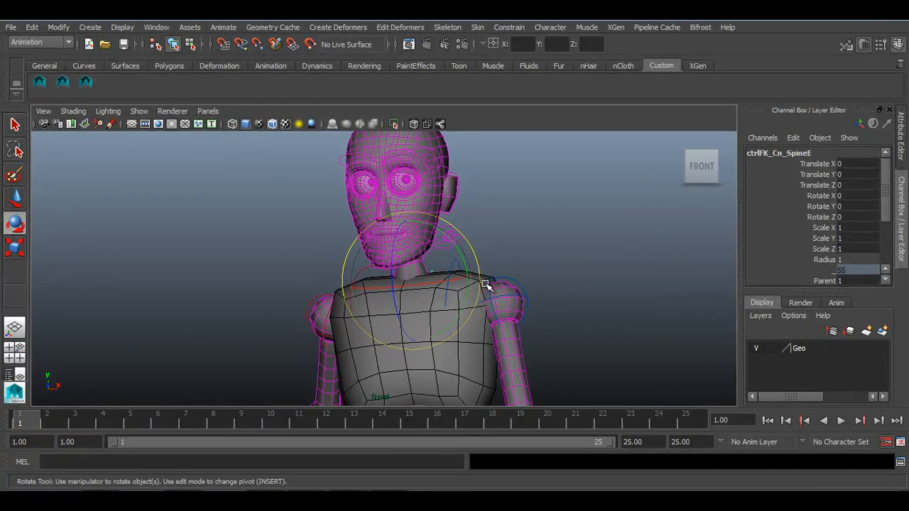
pyautogui.moveTo(457, 249); pyautogui.dragTo(458, 250)
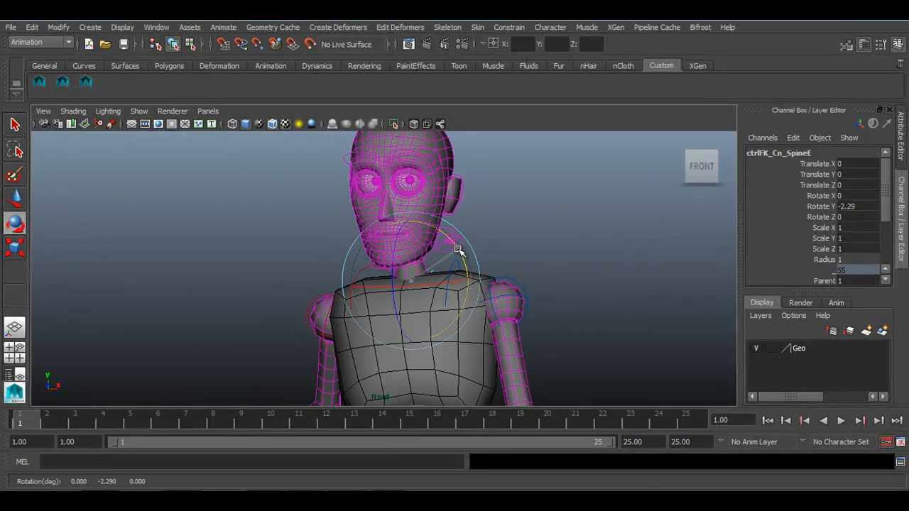
pyautogui.hotkey('ctrl', 'z')
pyautogui.moveTo(416, 284); pyautogui.dragTo(419, 284)
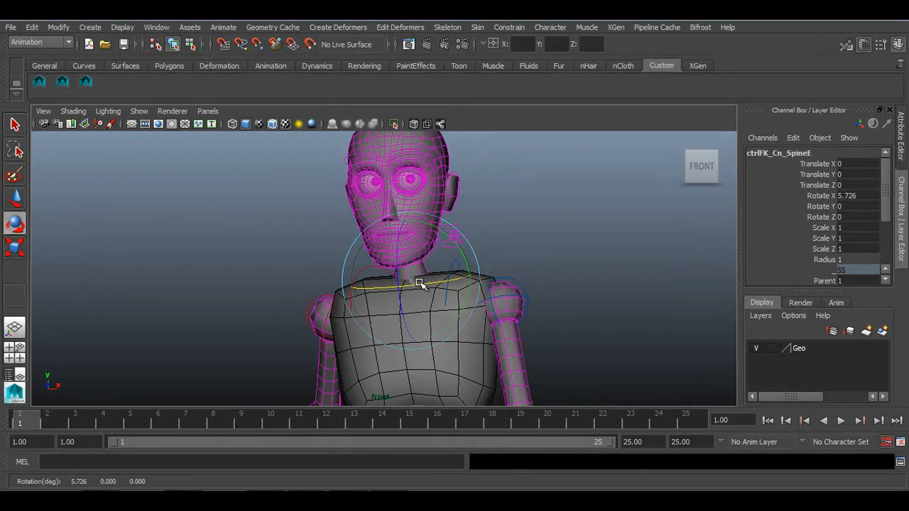
# Step: Rotate the head control to 10.375 degrees in X and -6.464 degrees in Y so the face points forward and upright
pyautogui.keyDown('alt'); pyautogui.moveTo(537, 236); pyautogui.dragTo(422, 287); pyautogui.keyUp('alt')
pyautogui.click(402, 254)
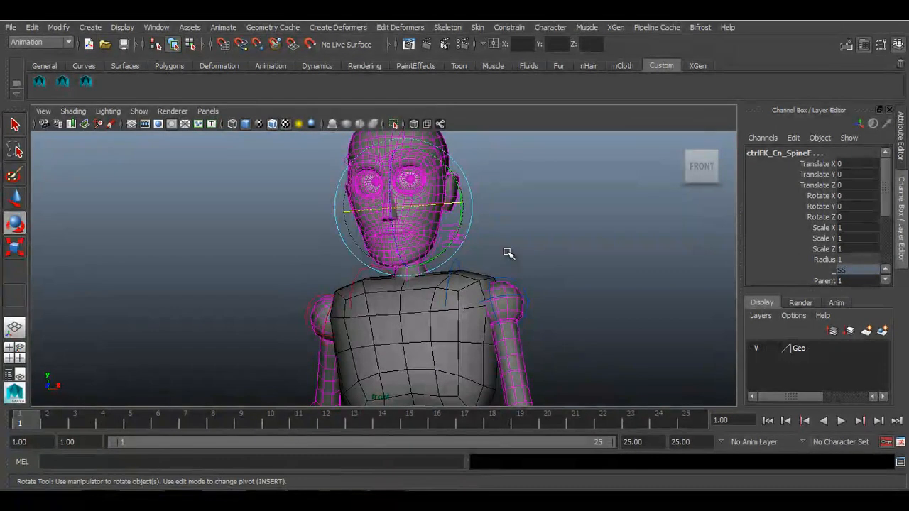
pyautogui.keyDown('alt'); pyautogui.moveTo(520, 203); pyautogui.dragTo(548, 244); pyautogui.keyUp('alt')
pyautogui.click(426, 259)
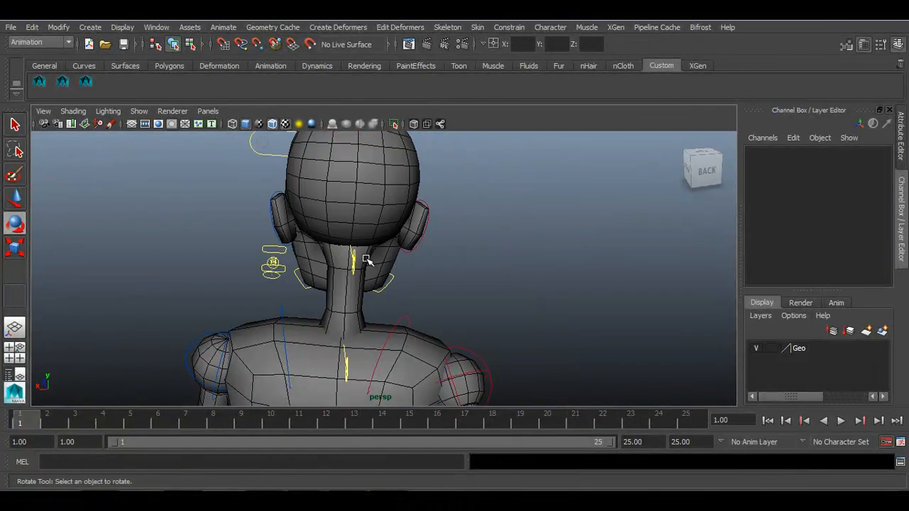
pyautogui.click(356, 261)
pyautogui.press('space')
pyautogui.press('space')
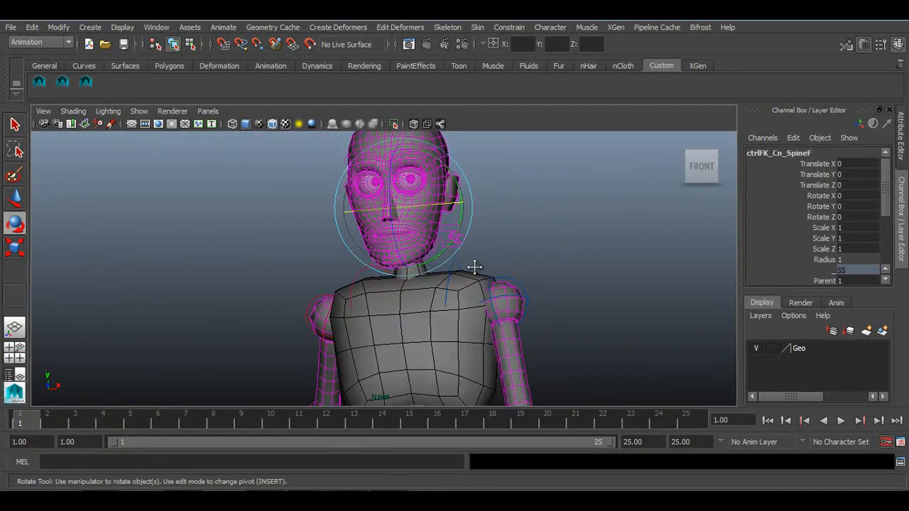
pyautogui.keyDown('alt'); pyautogui.moveTo(475, 267); pyautogui.dragTo(477, 281, button='middle'); pyautogui.keyUp('alt')
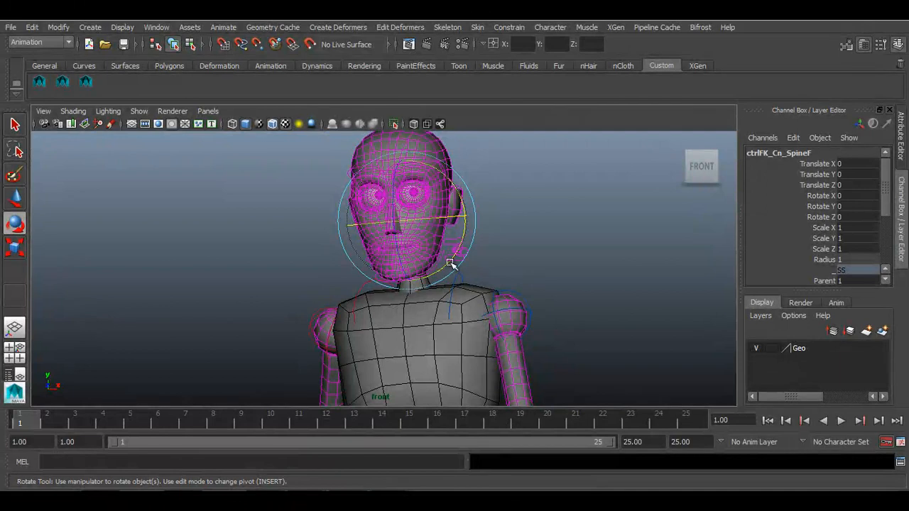
pyautogui.moveTo(449, 262); pyautogui.dragTo(442, 221)
pyautogui.hotkey('ctrl', 'z')
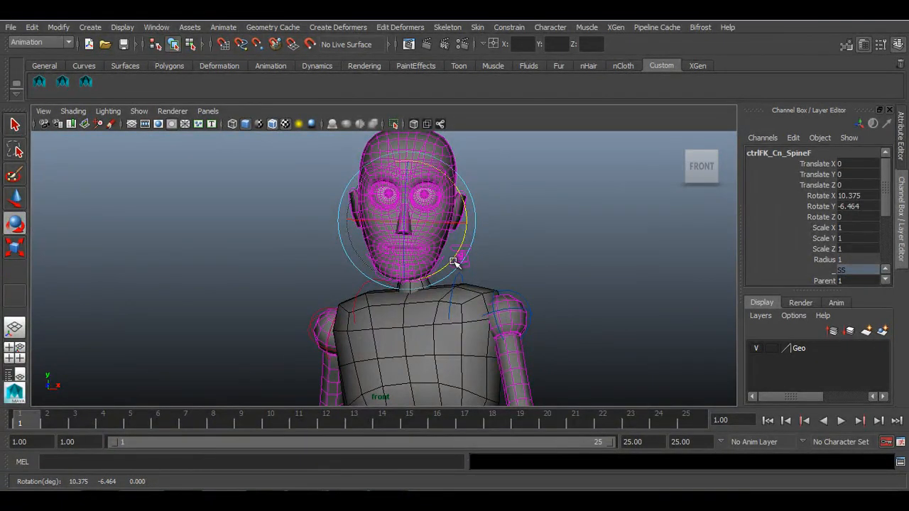
# Step: Select the neck and head controls together, key them at frame 1, and go to frame 25
pyautogui.keyDown('alt'); pyautogui.moveTo(478, 198); pyautogui.dragTo(419, 331); pyautogui.keyUp('alt')
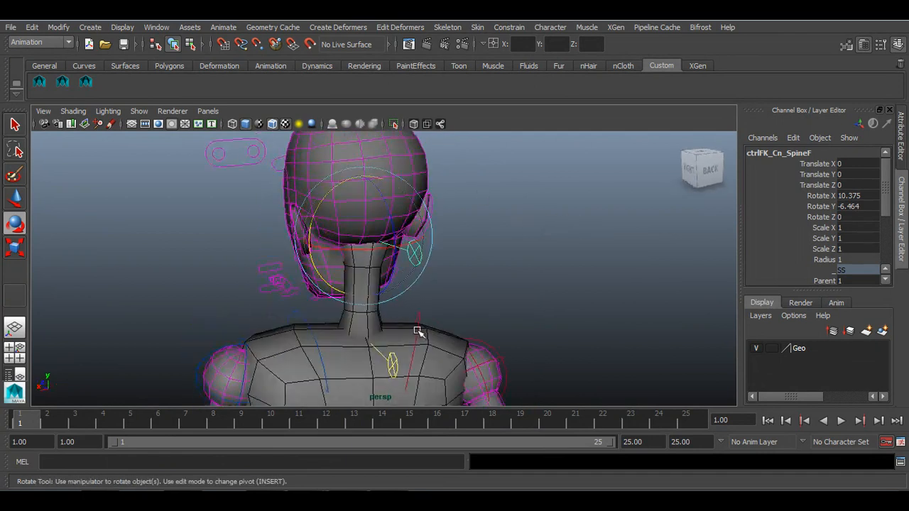
pyautogui.click(388, 360)
pyautogui.press('space')
pyautogui.press('space')
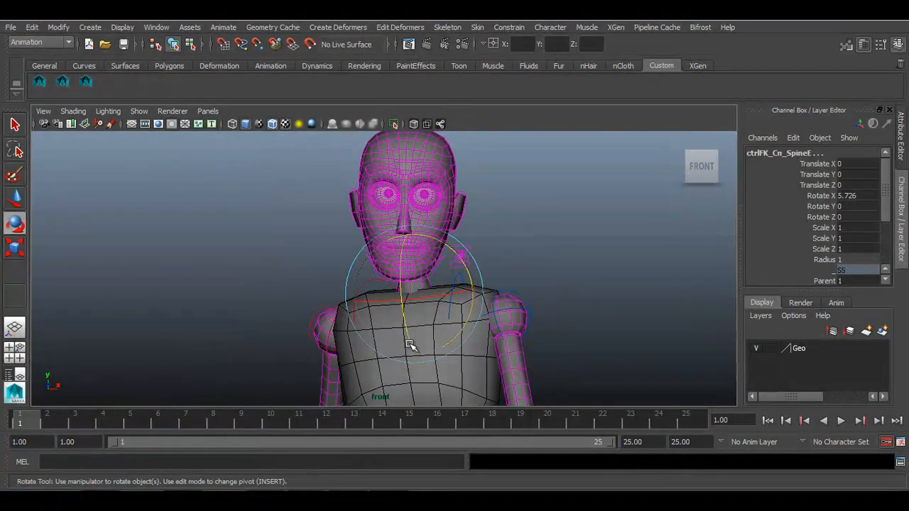
pyautogui.press('s')
pyautogui.click(684, 421)
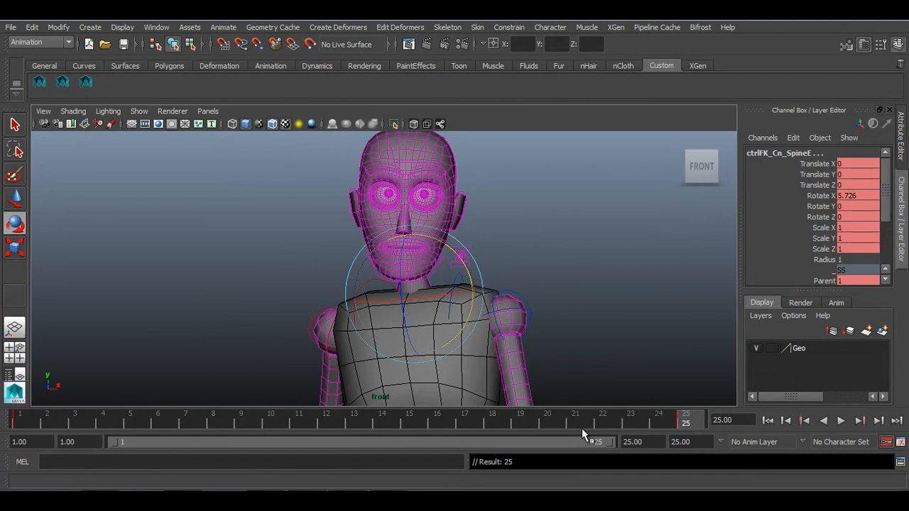
# Step: At frame 13, rotate the neck control to -3.619 degrees in X, -0.027 in Y and 0.012 in Z
pyautogui.click(352, 418)
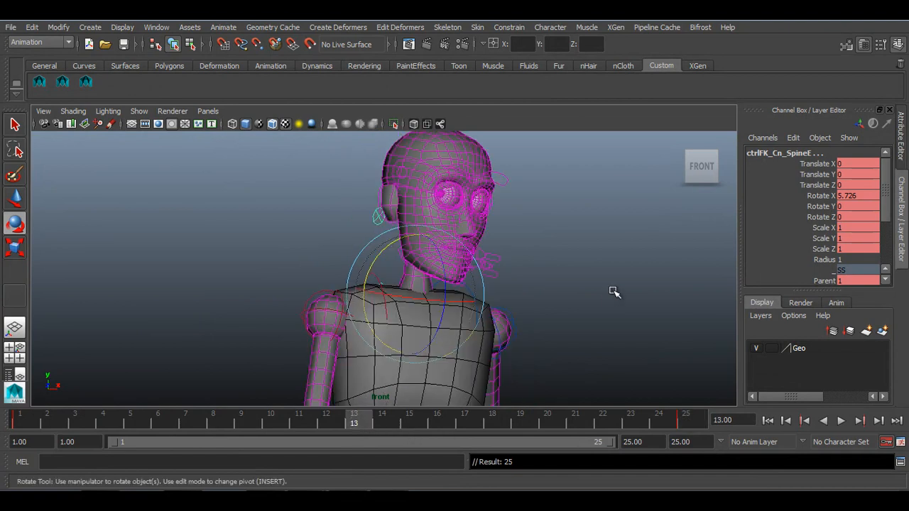
pyautogui.click(612, 290)
pyautogui.click(392, 290)
pyautogui.moveTo(415, 300); pyautogui.dragTo(404, 299)
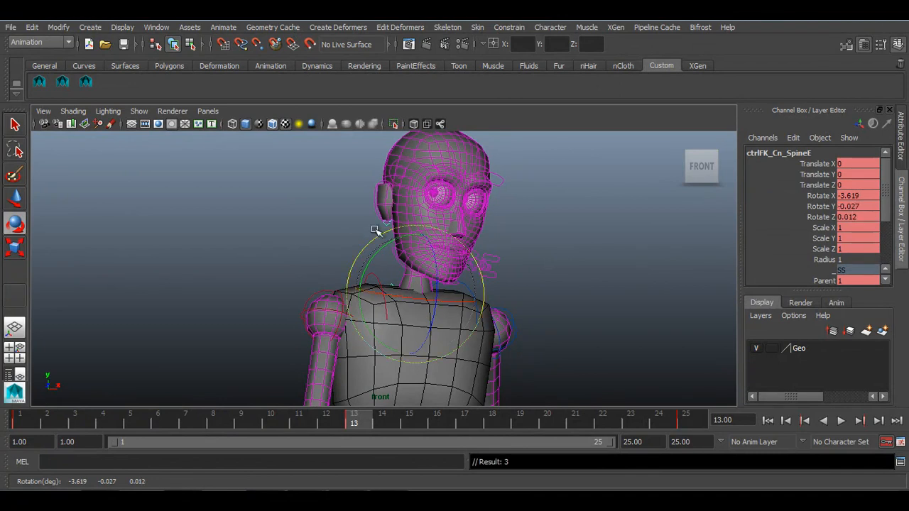
# Step: At frame 13, rotate the head control to -17.481 degrees in X, 3.156 in Y and -1.022 in Z so the face points forward
pyautogui.click(416, 229)
pyautogui.moveTo(416, 229)
pyautogui.mouseDown()
pyautogui.moveTo(386, 179)
pyautogui.moveTo(409, 213)
pyautogui.mouseUp()
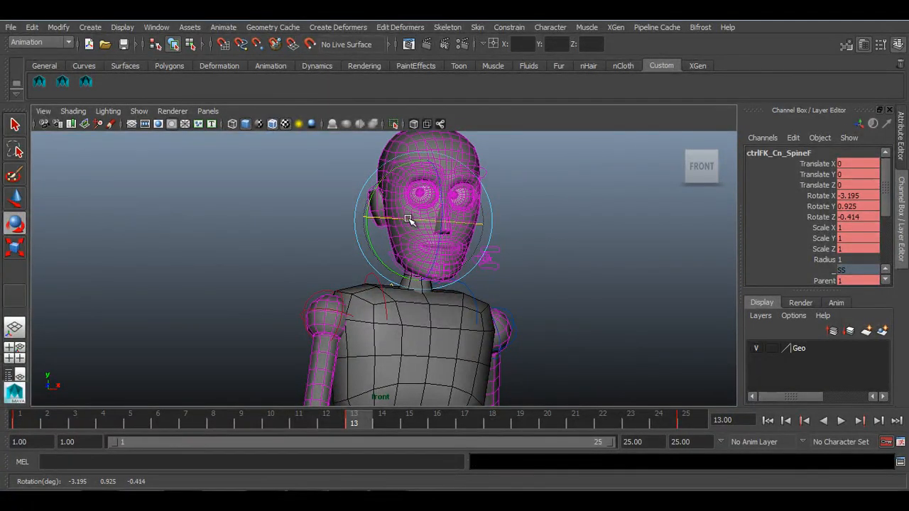
pyautogui.moveTo(374, 187); pyautogui.dragTo(390, 220)
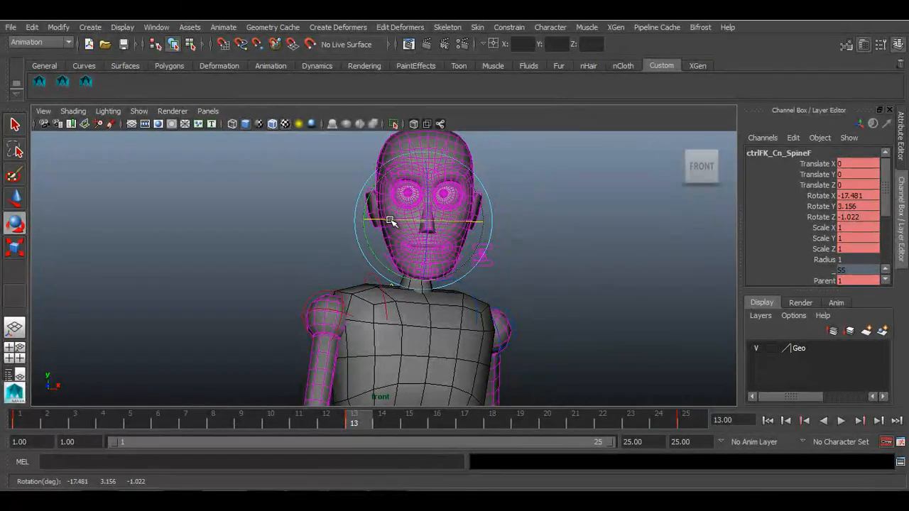
# Step: Play the walk cycle and check the neck and head motion in the front and side views
pyautogui.hotkey('alt', 'v')
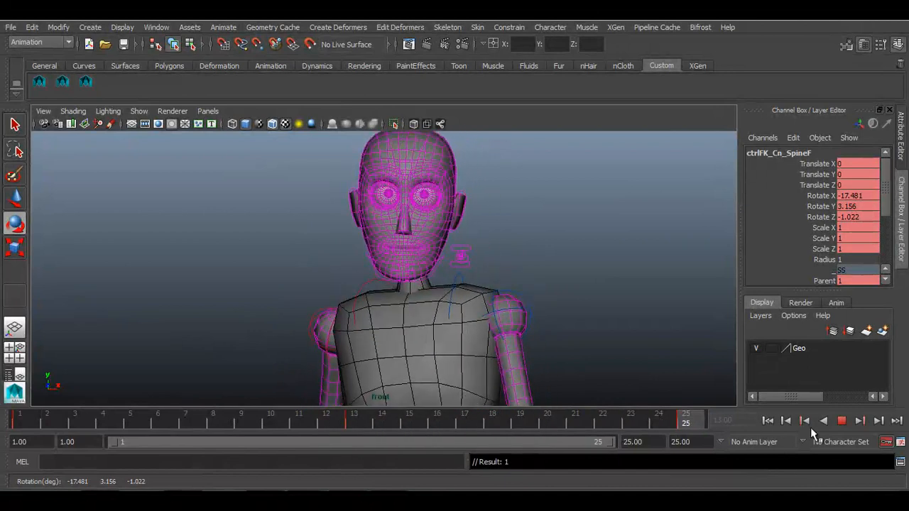
pyautogui.click(840, 422)
pyautogui.click(841, 422)
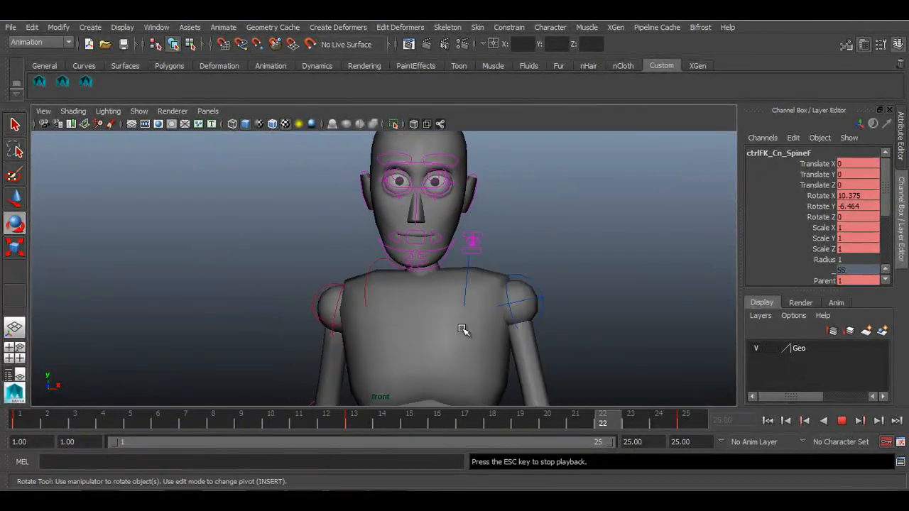
pyautogui.press('Escape')
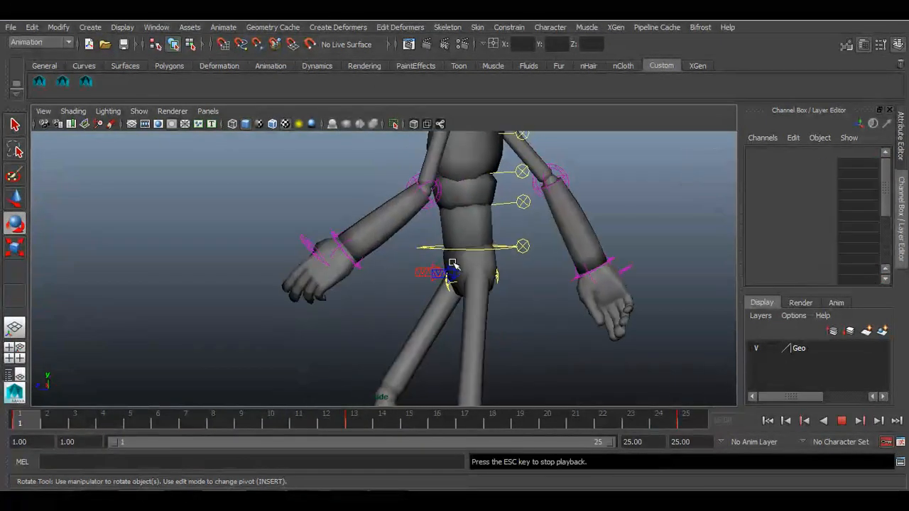
pyautogui.keyDown('alt'); pyautogui.moveTo(452, 266); pyautogui.dragTo(410, 416, button='middle'); pyautogui.keyUp('alt')
pyautogui.keyDown('alt'); pyautogui.moveTo(374, 271); pyautogui.dragTo(483, 318, button='right'); pyautogui.keyUp('alt')
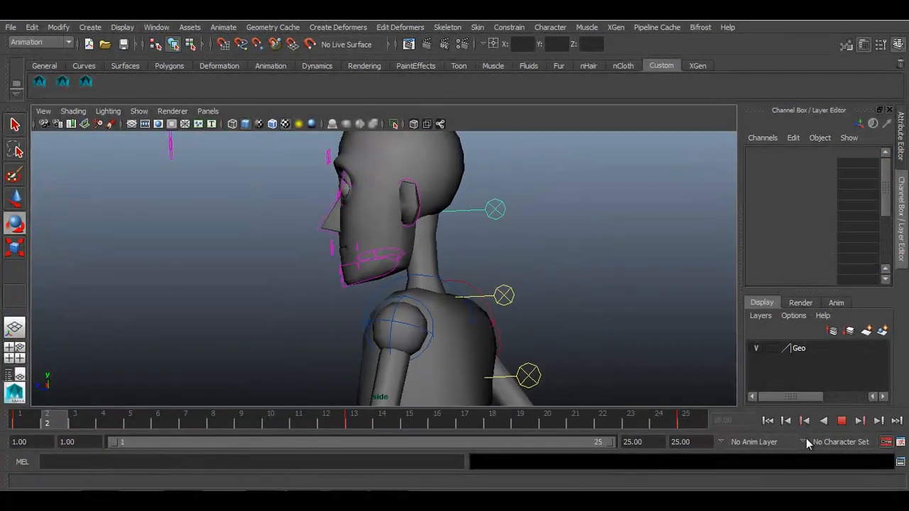
pyautogui.click(844, 421)
# Step: At frame 6, tilt the neck control slightly forward in the side view
pyautogui.click(554, 164)
pyautogui.moveTo(534, 153); pyautogui.dragTo(477, 206)
pyautogui.click(501, 269)
pyautogui.click(18, 422)
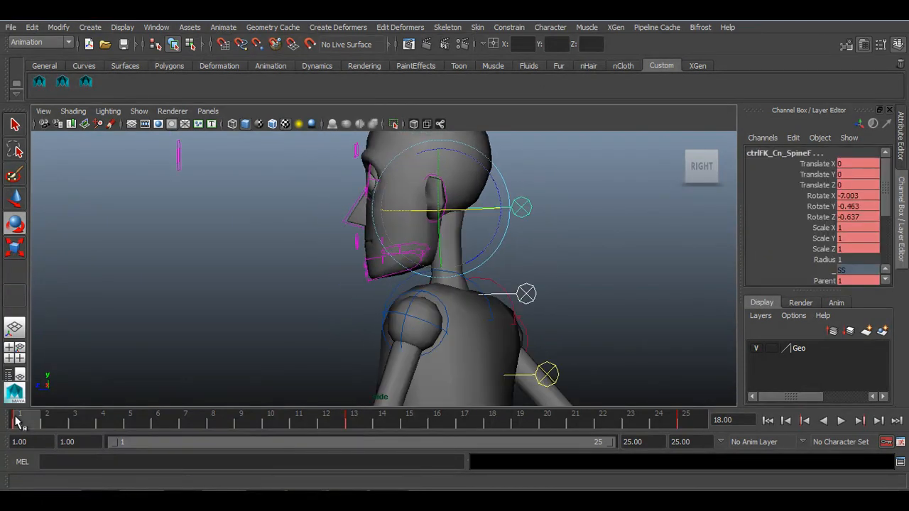
pyautogui.keyDown('alt'); pyautogui.moveTo(325, 304); pyautogui.dragTo(287, 276, button='middle'); pyautogui.keyUp('alt')
pyautogui.keyDown('alt'); pyautogui.moveTo(287, 276); pyautogui.dragTo(206, 284, button='right'); pyautogui.keyUp('alt')
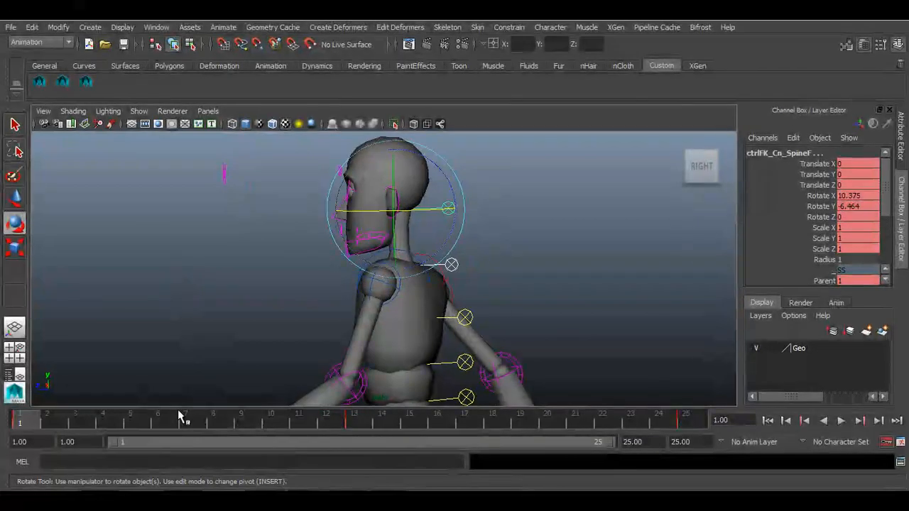
pyautogui.click(159, 422)
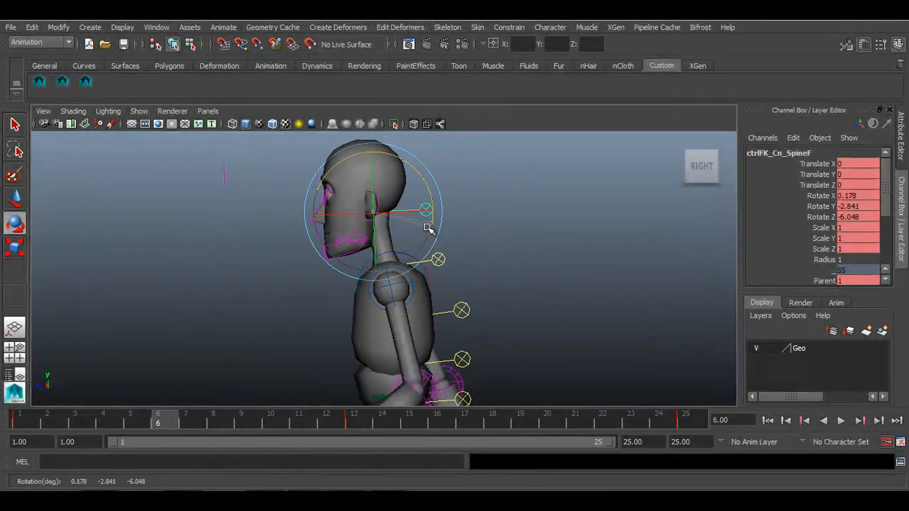
pyautogui.click(448, 237)
pyautogui.moveTo(440, 298); pyautogui.dragTo(419, 190)
# Step: At frame 6, rotate the head control to 0.722 degrees in X, -2.754 in Y and -17.157 in Z, and play the result
pyautogui.click(424, 243)
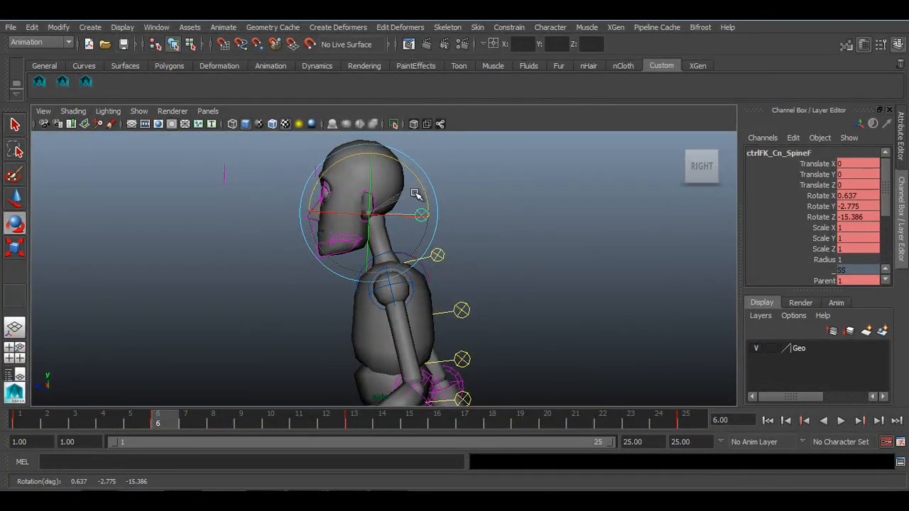
pyautogui.moveTo(409, 198); pyautogui.dragTo(413, 175)
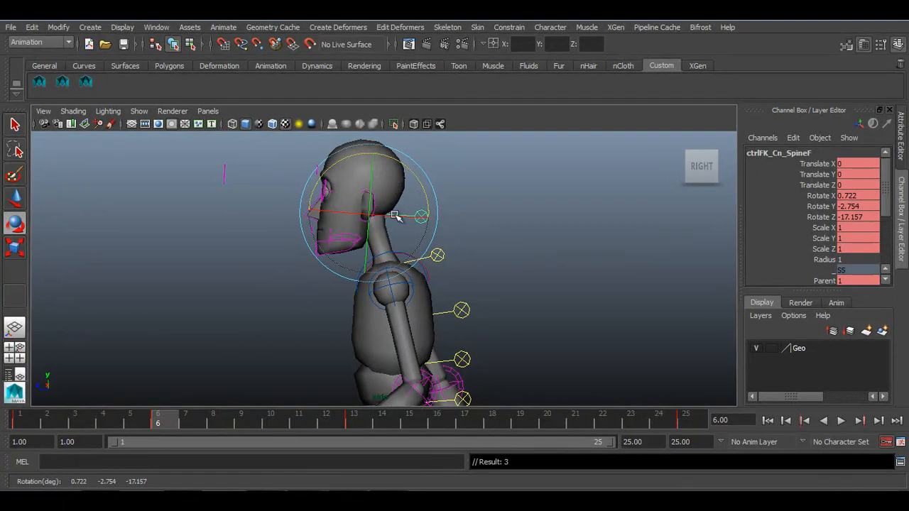
pyautogui.hotkey('alt', 'v')
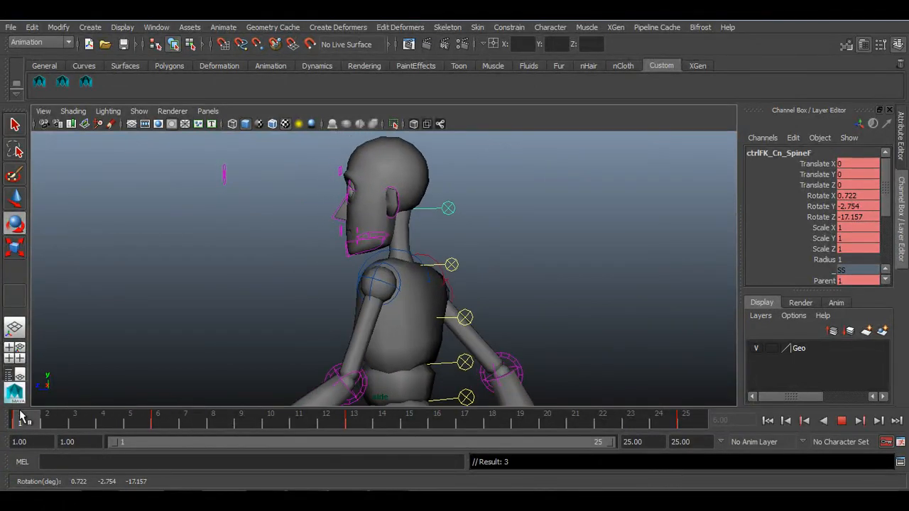
# Step: At frame 9, adjust the head control's forward-back tilt in the side view
pyautogui.moveTo(142, 421); pyautogui.dragTo(248, 421)
pyautogui.click(325, 230)
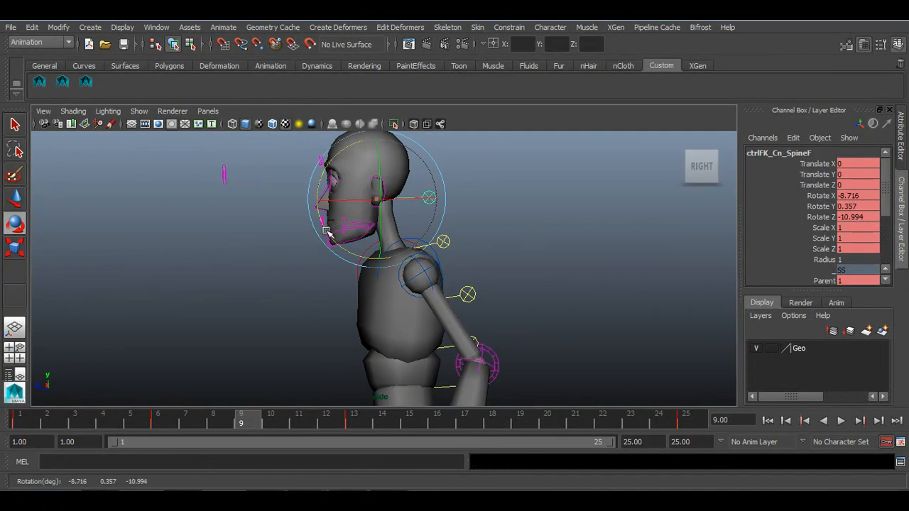
pyautogui.moveTo(334, 236); pyautogui.dragTo(336, 237)
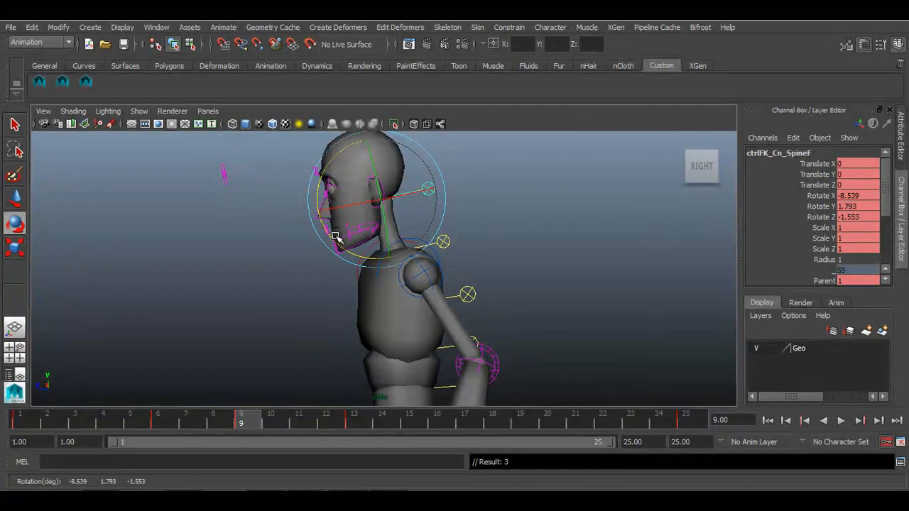
pyautogui.moveTo(27, 422); pyautogui.dragTo(261, 420)
pyautogui.moveTo(338, 247); pyautogui.dragTo(318, 255)
# Step: At frame 18, tilt the neck control to 3.511 degrees in Z and rotate the head control to -6.784 in X, -1.801 in Y and -11.241 in Z
pyautogui.moveTo(37, 421); pyautogui.dragTo(495, 422)
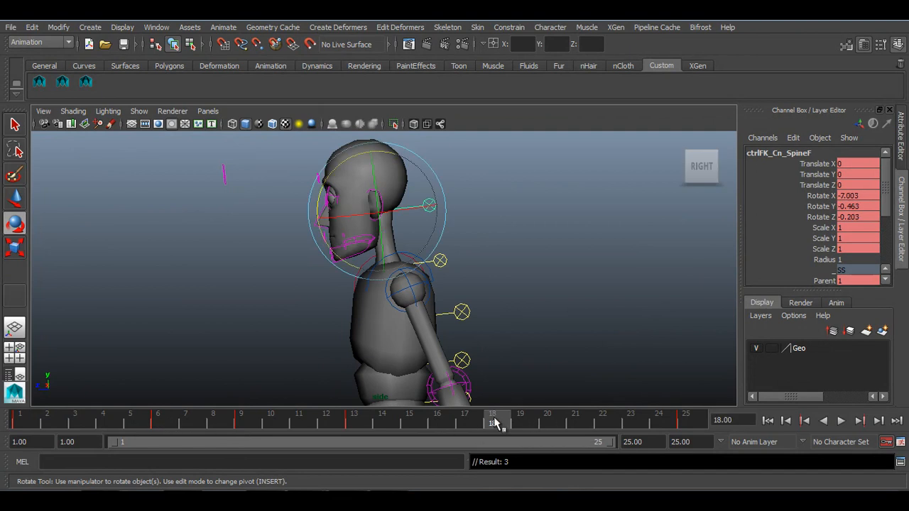
pyautogui.click(163, 423)
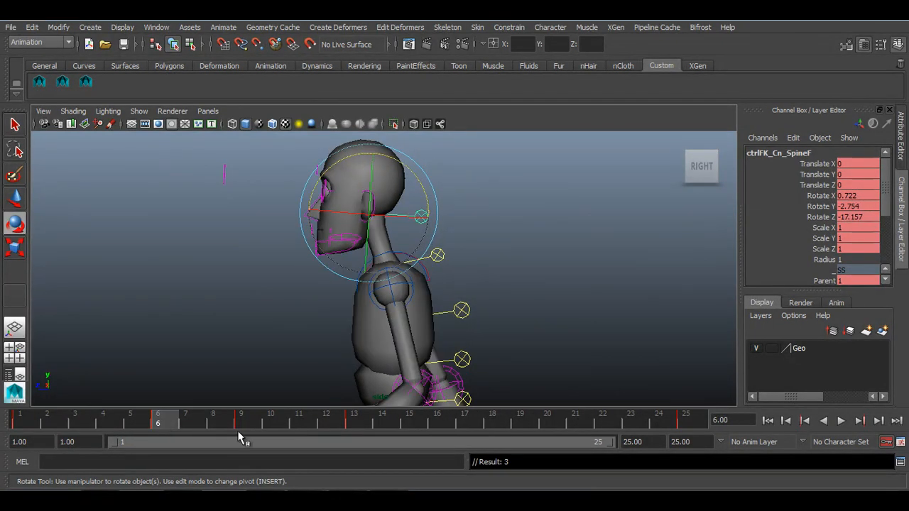
pyautogui.click(490, 424)
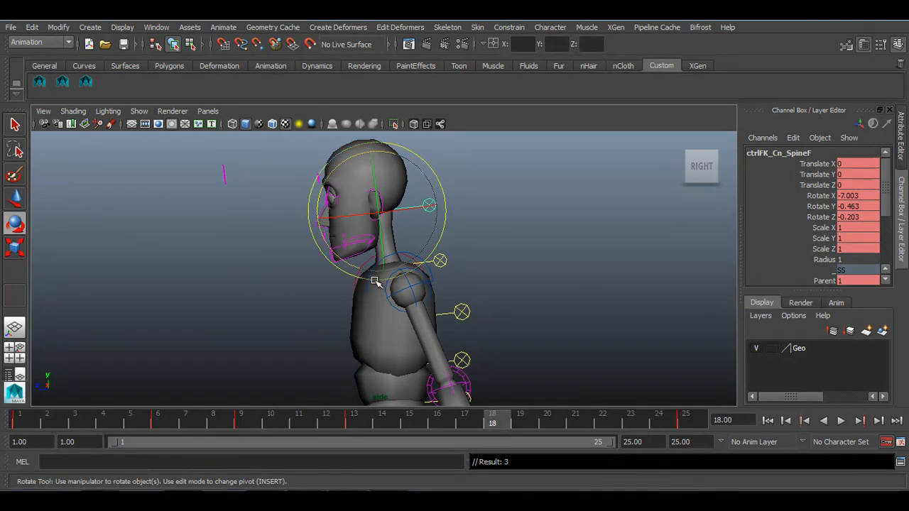
pyautogui.click(440, 261)
pyautogui.moveTo(338, 294); pyautogui.dragTo(336, 299)
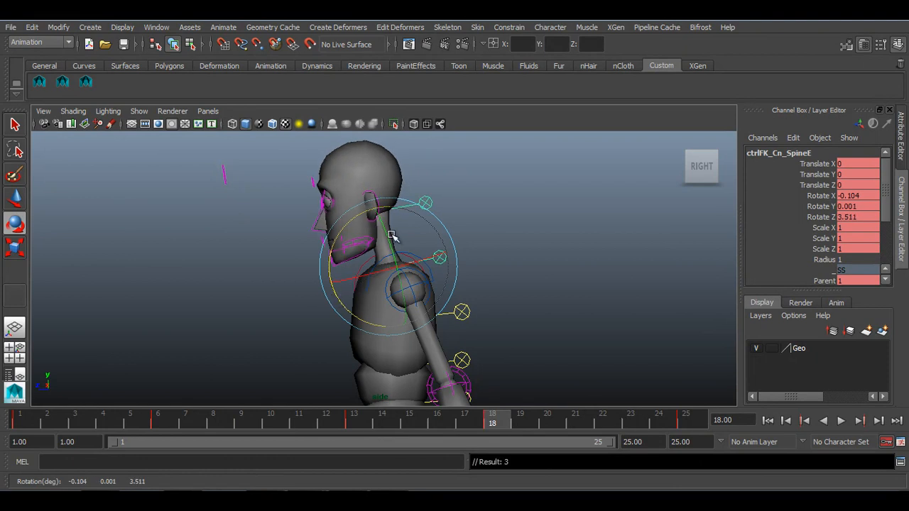
pyautogui.click(374, 254)
pyautogui.moveTo(323, 246); pyautogui.dragTo(302, 243)
# Step: At frame 21, rotate the head control to 2.27 degrees in X, -4.408 in Y and -7.165 in Z
pyautogui.moveTo(309, 424); pyautogui.dragTo(578, 419)
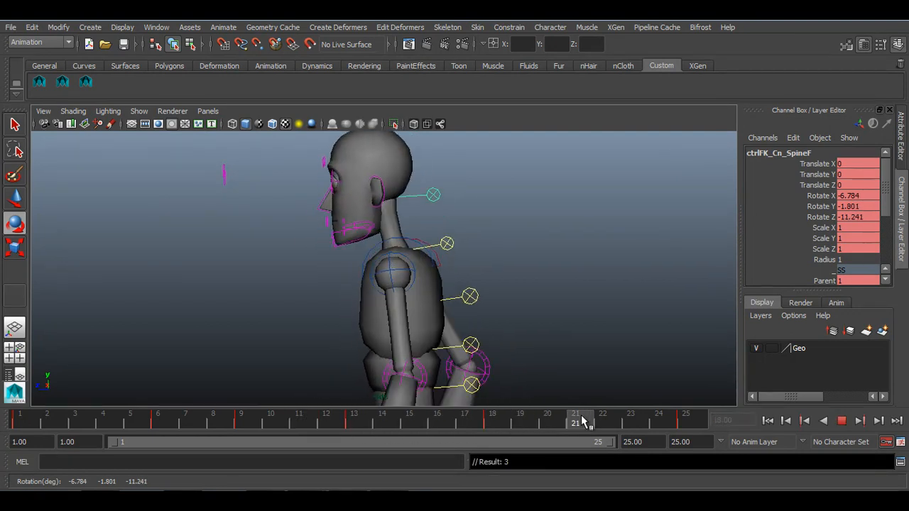
pyautogui.moveTo(414, 260); pyautogui.dragTo(422, 246)
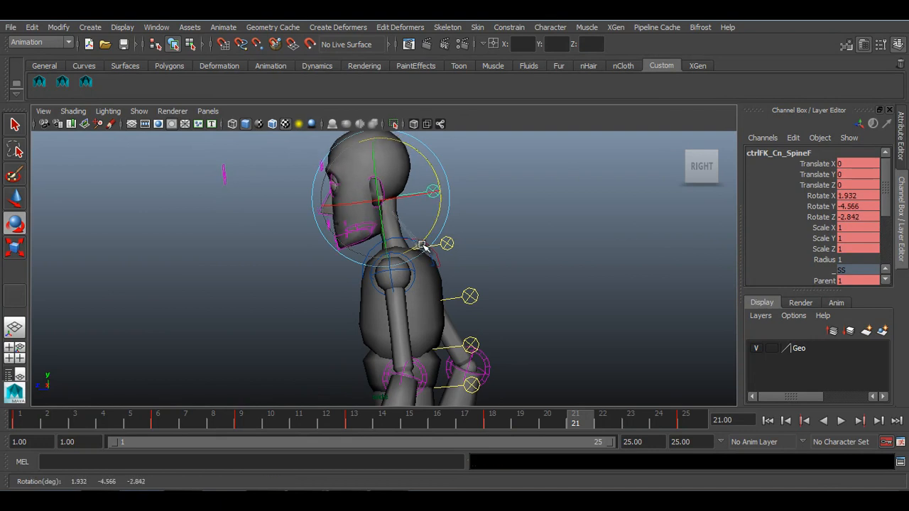
pyautogui.moveTo(426, 422); pyautogui.dragTo(593, 422)
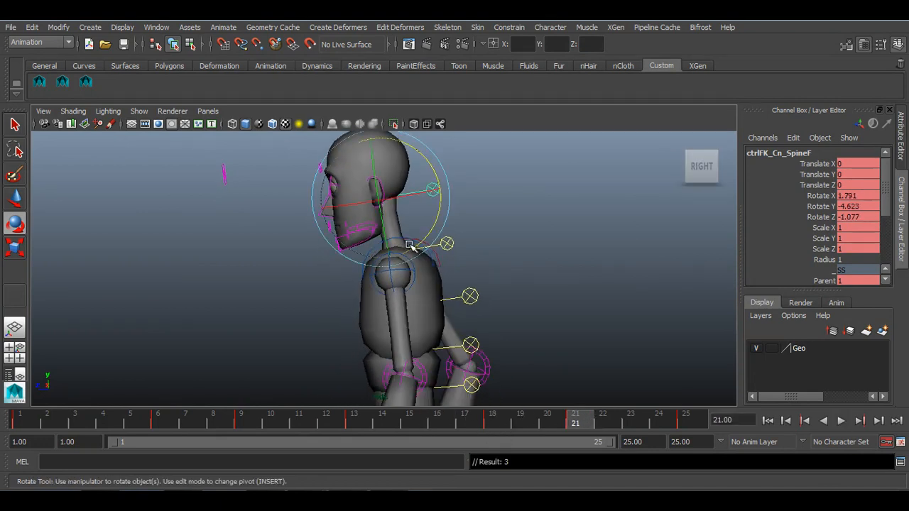
pyautogui.moveTo(410, 245); pyautogui.dragTo(421, 246)
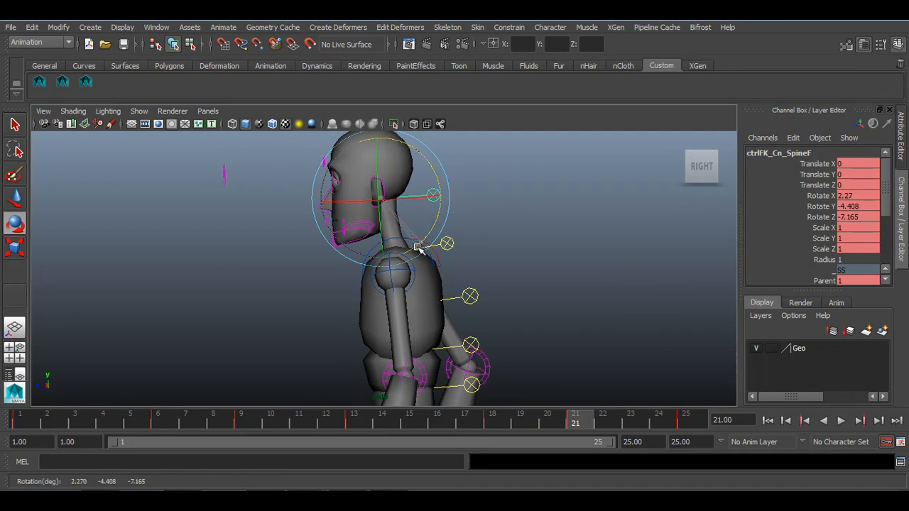
# Step: Review the head's nodding motion across the frames and in playback from the side
pyautogui.moveTo(435, 421); pyautogui.dragTo(664, 412)
pyautogui.moveTo(374, 420); pyautogui.dragTo(708, 406)
pyautogui.click(841, 421)
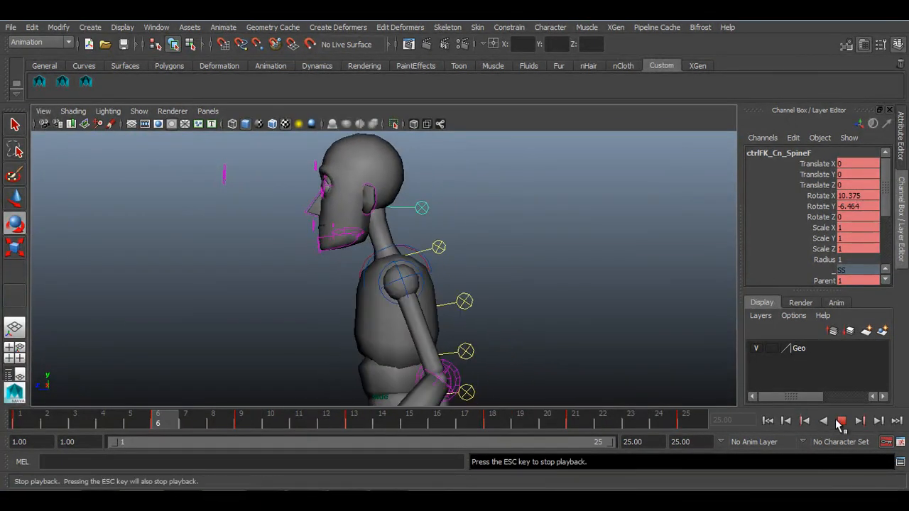
pyautogui.click(841, 420)
# Step: Try to adjust the neck control's rotation at frame 6
pyautogui.click(174, 423)
pyautogui.click(446, 254)
pyautogui.moveTo(441, 279); pyautogui.dragTo(443, 284)
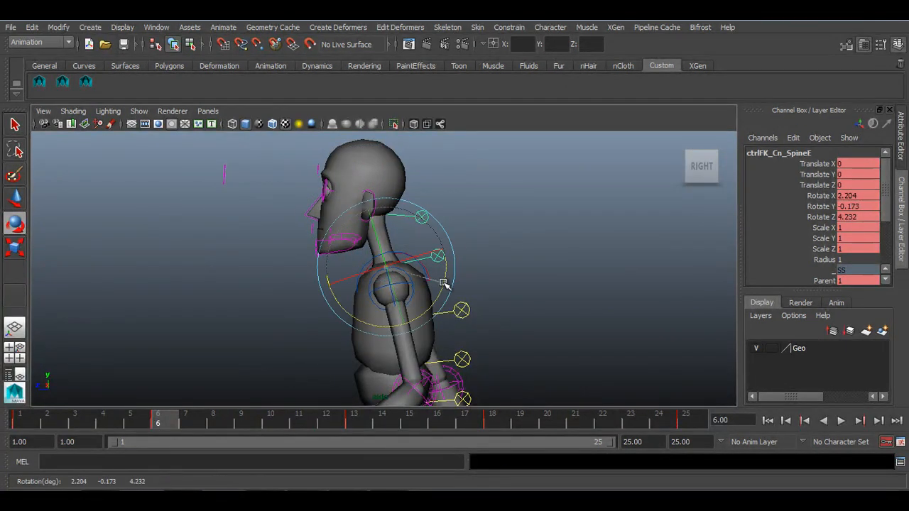
# Step: Show the neck and head curves in the Graph Editor and raise the neck's Rotate Y key at frame 6 to -0.109
pyautogui.click(422, 216)
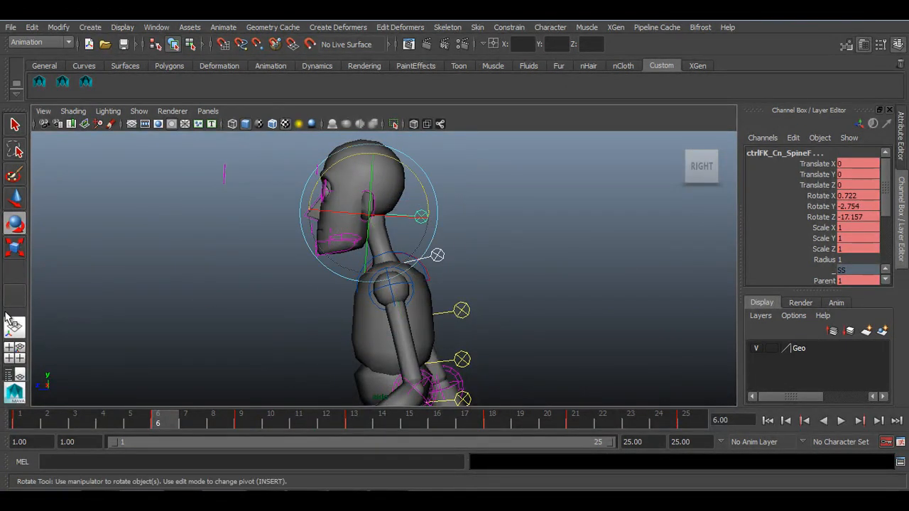
pyautogui.click(21, 359)
pyautogui.click(99, 342)
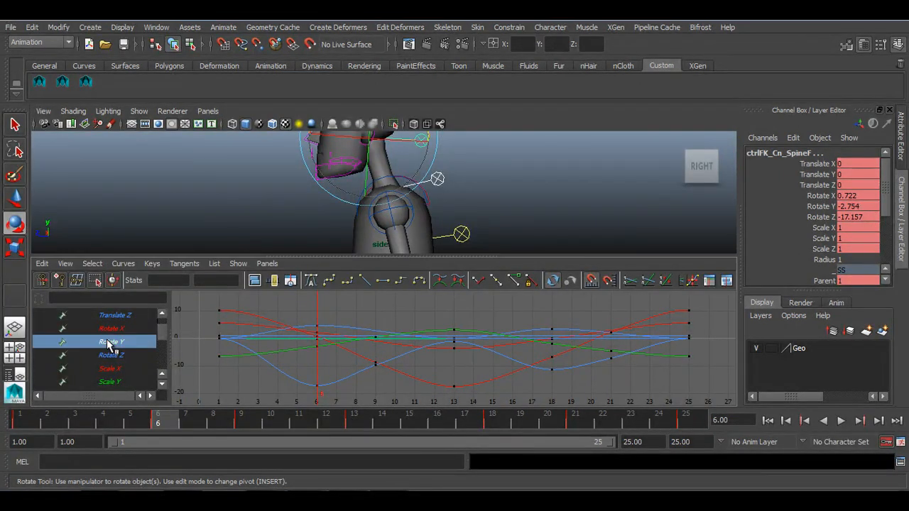
pyautogui.moveTo(276, 338); pyautogui.dragTo(360, 399)
pyautogui.keyDown('shift'); pyautogui.moveTo(345, 372); pyautogui.dragTo(354, 343, button='middle'); pyautogui.keyUp('shift')
# Step: Flatten the neck's Rotate Z curve by scaling all its keys together, bringing the frame 25 key to 1.456
pyautogui.click(114, 356)
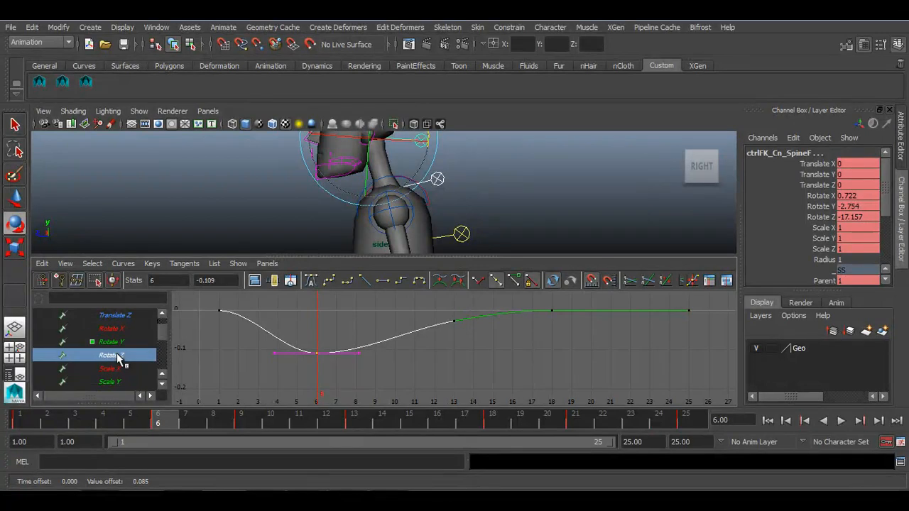
pyautogui.moveTo(551, 420); pyautogui.dragTo(707, 425)
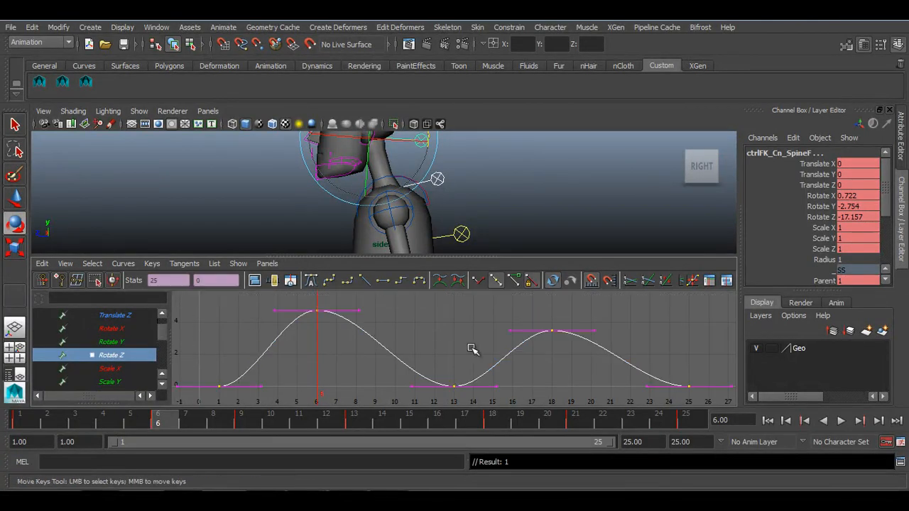
pyautogui.keyDown('shift'); pyautogui.moveTo(465, 344); pyautogui.dragTo(465, 354, button='middle'); pyautogui.keyUp('shift')
pyautogui.hotkey('ctrl', 'z')
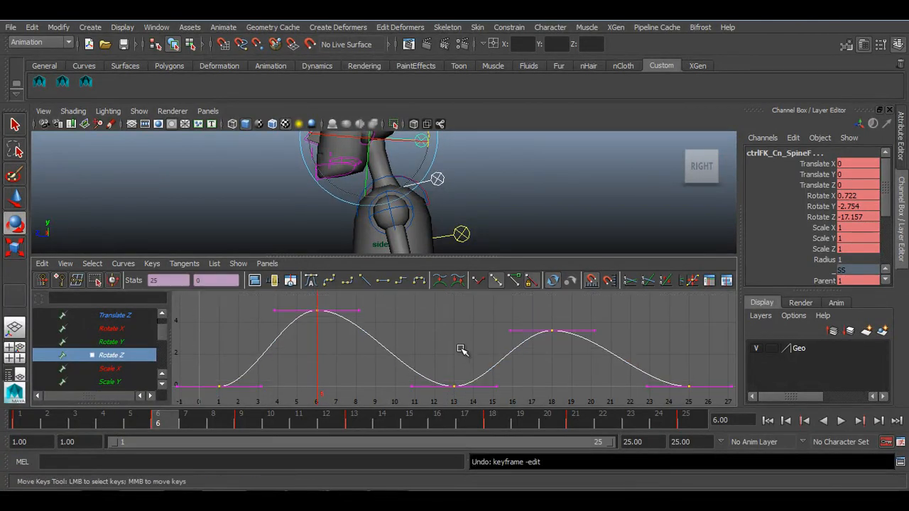
pyautogui.press('r')
pyautogui.keyDown('shift'); pyautogui.moveTo(417, 332); pyautogui.dragTo(424, 348, button='middle'); pyautogui.keyUp('shift')
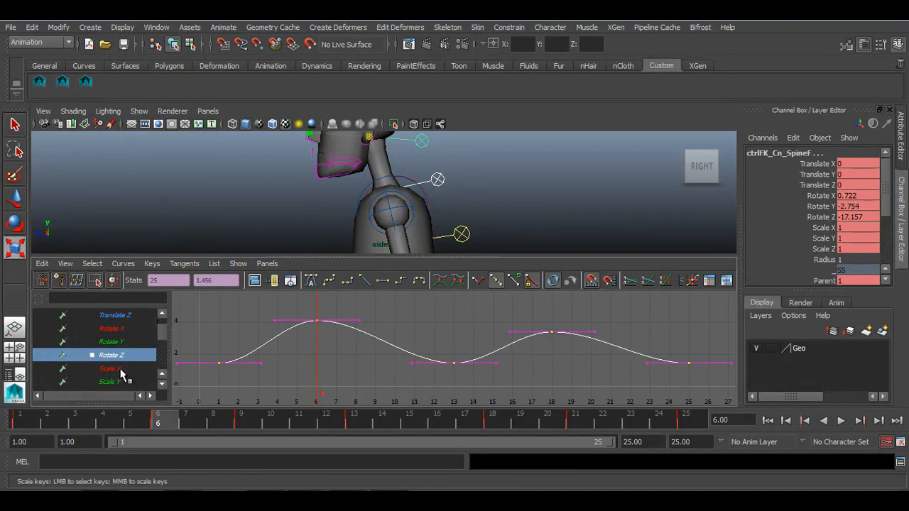
# Step: Play the walk cycle in the full side view to check the flattened neck motion
pyautogui.press('space')
pyautogui.click(840, 420)
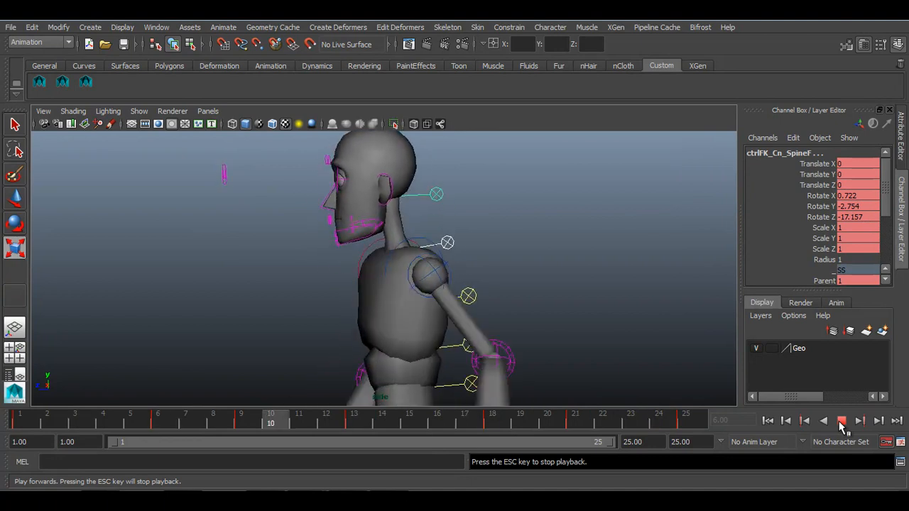
pyautogui.click(841, 421)
# Step: At frame 6, ease the neck control's forward tilt and rotate the head control to 0.654 degrees in X, -2.771 in Y and -15.752 in Z
pyautogui.click(523, 257)
pyautogui.click(452, 248)
pyautogui.moveTo(127, 417); pyautogui.dragTo(157, 424)
pyautogui.press('e')
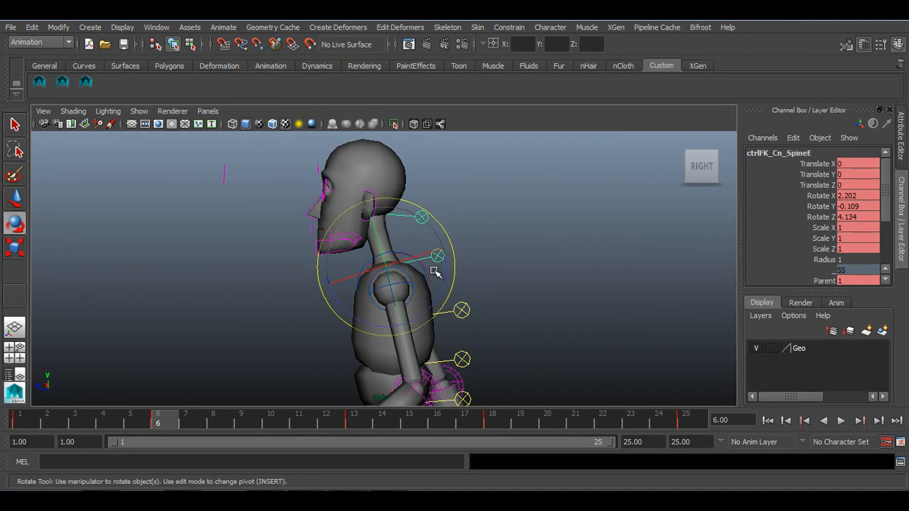
pyautogui.moveTo(443, 283); pyautogui.dragTo(437, 305)
pyautogui.hotkey('ctrl', 'z')
pyautogui.click(420, 222)
pyautogui.moveTo(432, 199); pyautogui.dragTo(424, 183)
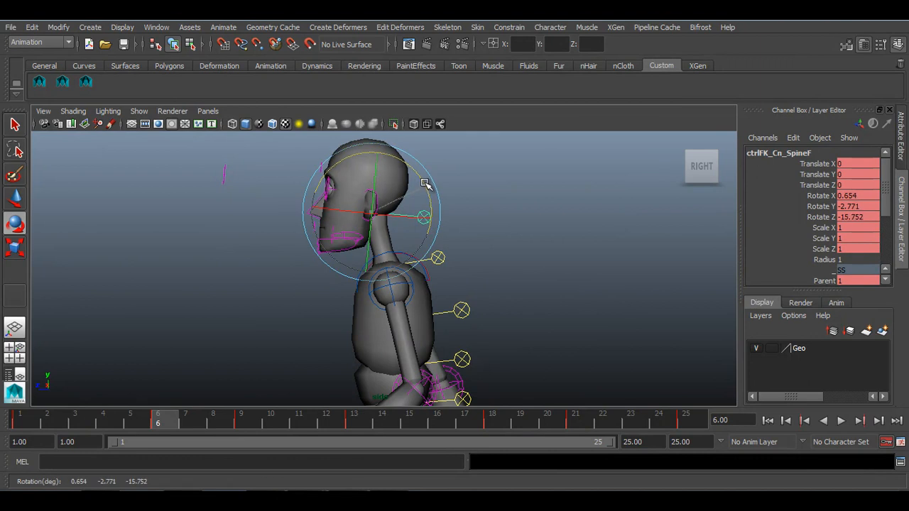
# Step: At frame 6, adjust the neck control's tilt slightly and rotate the head control to 0.195 in X, -2.84 in Y and -6.394 in Z
pyautogui.hotkey('alt', 'v')
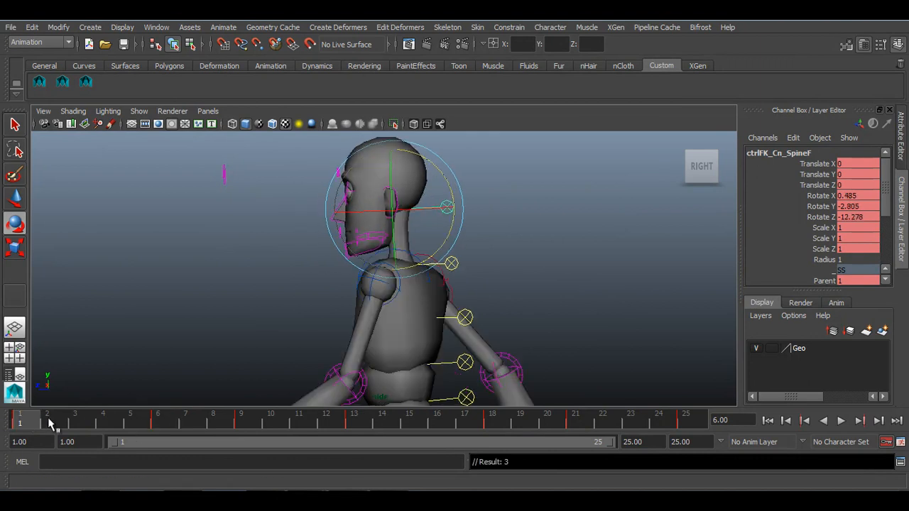
pyautogui.click(171, 422)
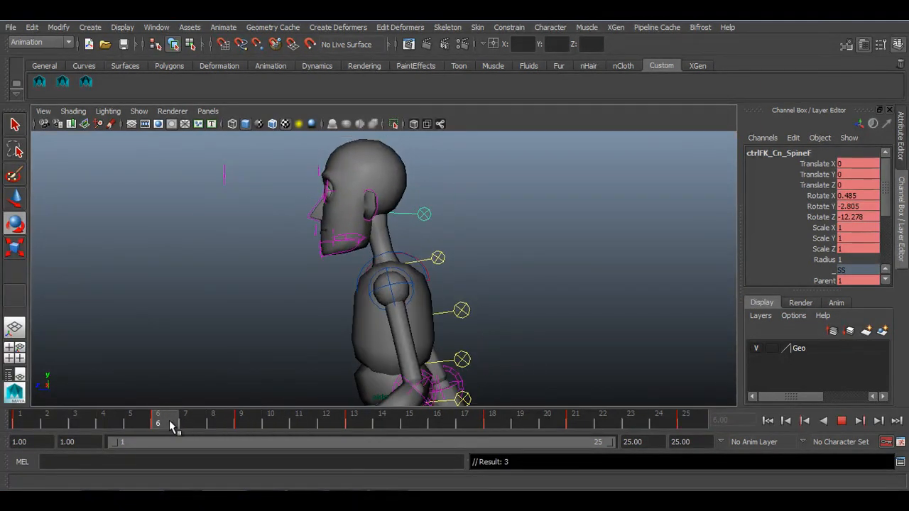
pyautogui.moveTo(446, 288); pyautogui.dragTo(441, 293)
pyautogui.click(429, 230)
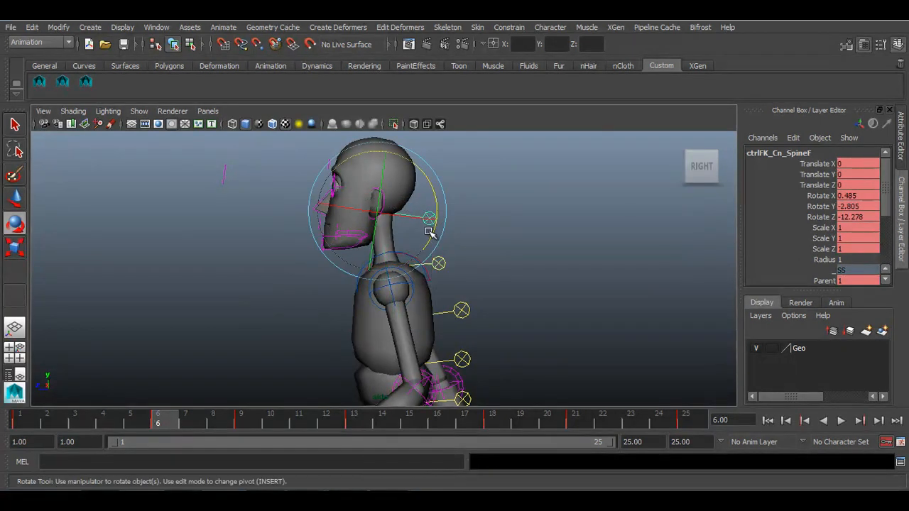
pyautogui.moveTo(430, 240); pyautogui.dragTo(429, 235)
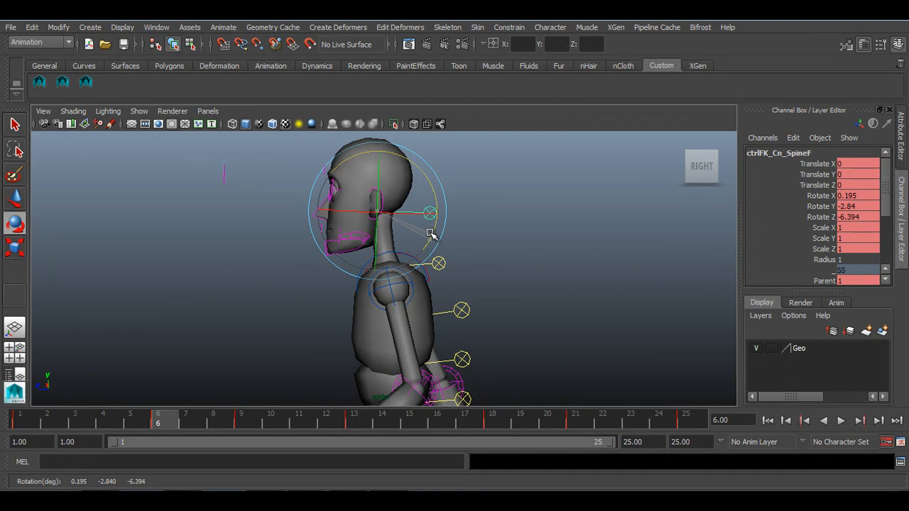
# Step: At frame 18, adjust the neck control's tilt and rotate the head control to -6.89 in X, -1.335 in Y and -7.352 in Z
pyautogui.hotkey('alt', 'v')
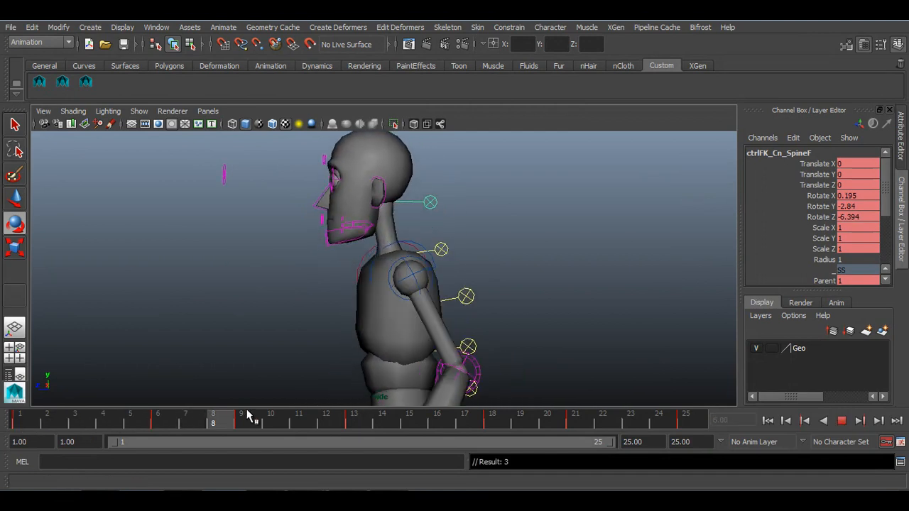
pyautogui.click(632, 423)
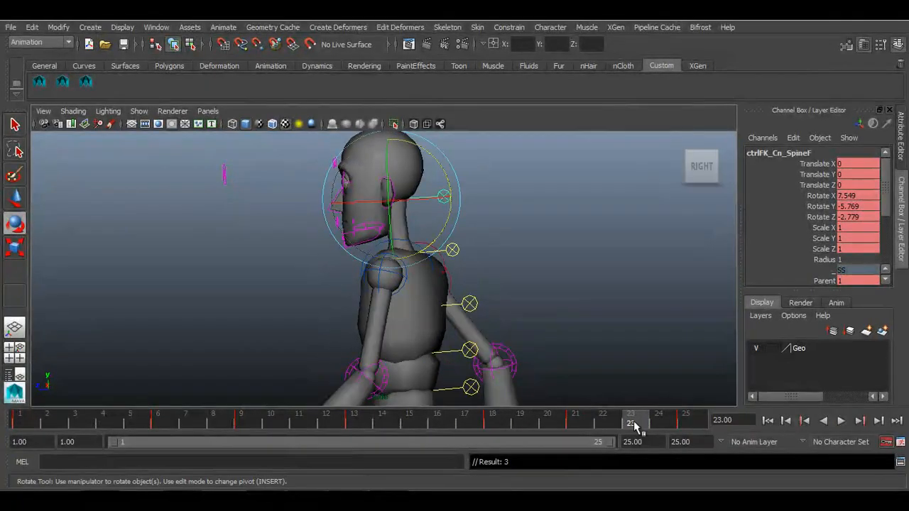
pyautogui.click(500, 426)
pyautogui.click(488, 247)
pyautogui.click(440, 258)
pyautogui.click(337, 300)
pyautogui.moveTo(433, 242); pyautogui.dragTo(336, 254)
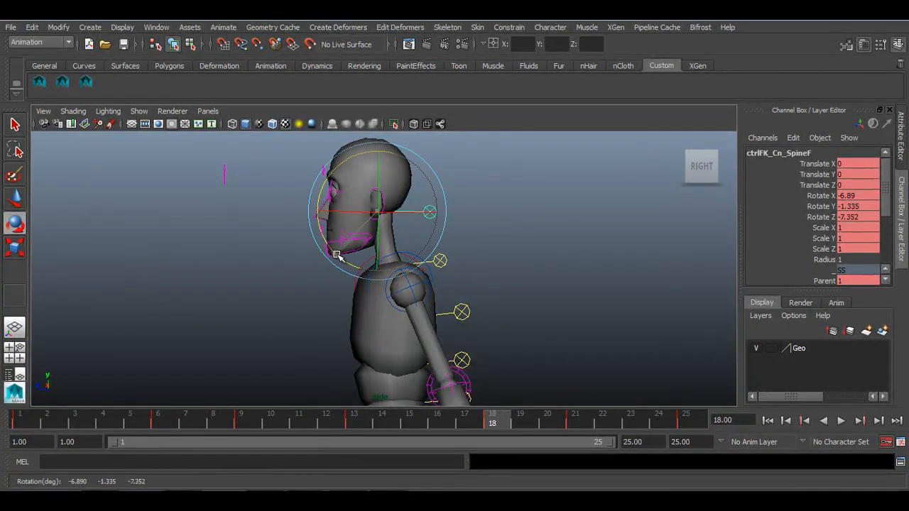
# Step: Play the walk cycle in the side view and from several perspective angles to check the head and neck motion
pyautogui.moveTo(347, 423); pyautogui.dragTo(699, 401)
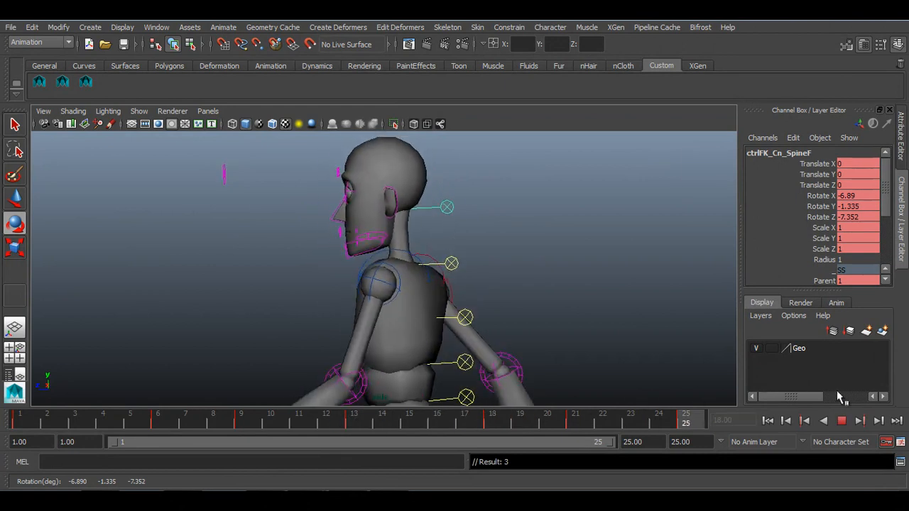
pyautogui.click(841, 421)
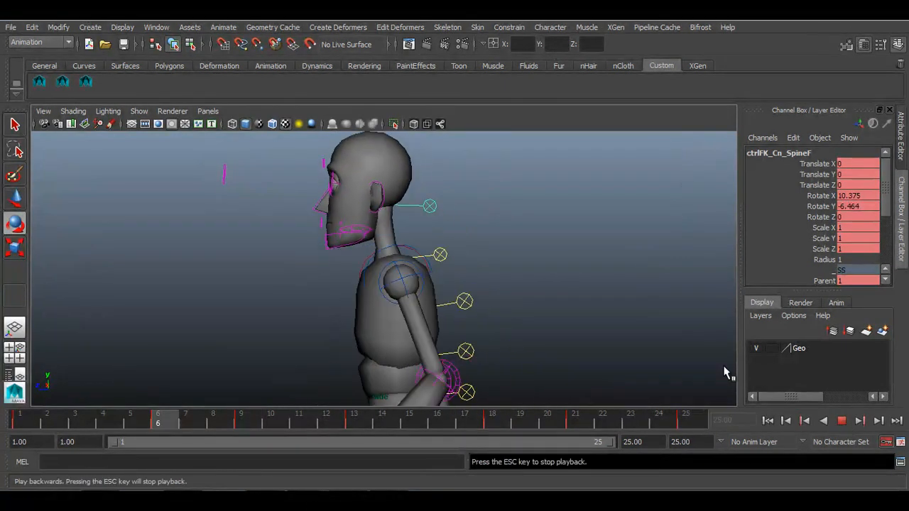
pyautogui.press('Escape')
pyautogui.press('space')
pyautogui.press('space')
pyautogui.hotkey('alt', 'v')
pyautogui.keyDown('alt'); pyautogui.moveTo(476, 286); pyautogui.dragTo(643, 295); pyautogui.keyUp('alt')
pyautogui.keyDown('alt'); pyautogui.moveTo(643, 294); pyautogui.dragTo(420, 234, button='right'); pyautogui.keyUp('alt')
pyautogui.keyDown('alt'); pyautogui.moveTo(449, 297); pyautogui.dragTo(428, 305); pyautogui.keyUp('alt')
pyautogui.keyDown('alt'); pyautogui.moveTo(434, 312); pyautogui.dragTo(85, 195, button='right'); pyautogui.keyUp('alt')
pyautogui.keyDown('alt'); pyautogui.moveTo(316, 286); pyautogui.dragTo(363, 290); pyautogui.keyUp('alt')
pyautogui.keyDown('alt'); pyautogui.moveTo(376, 298); pyautogui.dragTo(499, 362, button='right'); pyautogui.keyUp('alt')
pyautogui.keyDown('alt'); pyautogui.moveTo(463, 371); pyautogui.dragTo(461, 331, button='middle'); pyautogui.keyUp('alt')
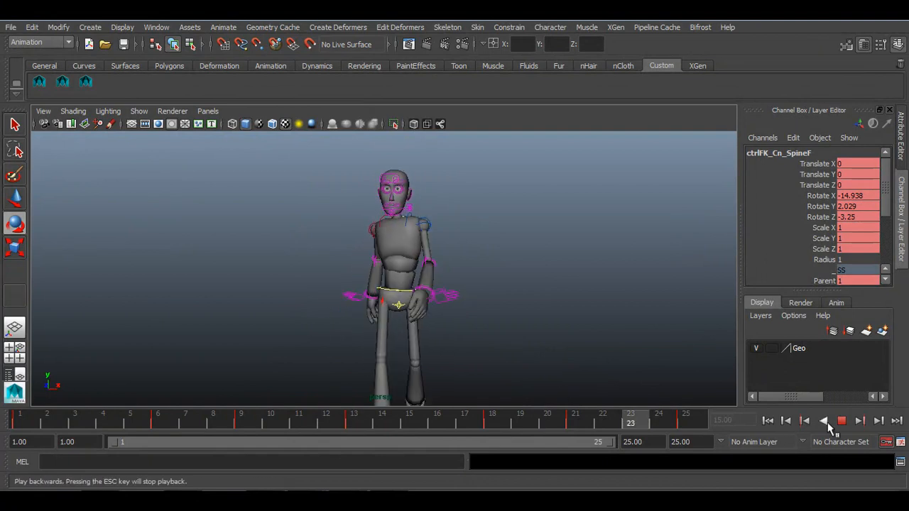
pyautogui.click(842, 420)
# Step: At frame 1, move the eye aim control down and forward to Translate Y -1.091 and Translate Z 9.399
pyautogui.click(767, 420)
pyautogui.keyDown('alt'); pyautogui.moveTo(574, 214); pyautogui.dragTo(319, 235); pyautogui.keyUp('alt')
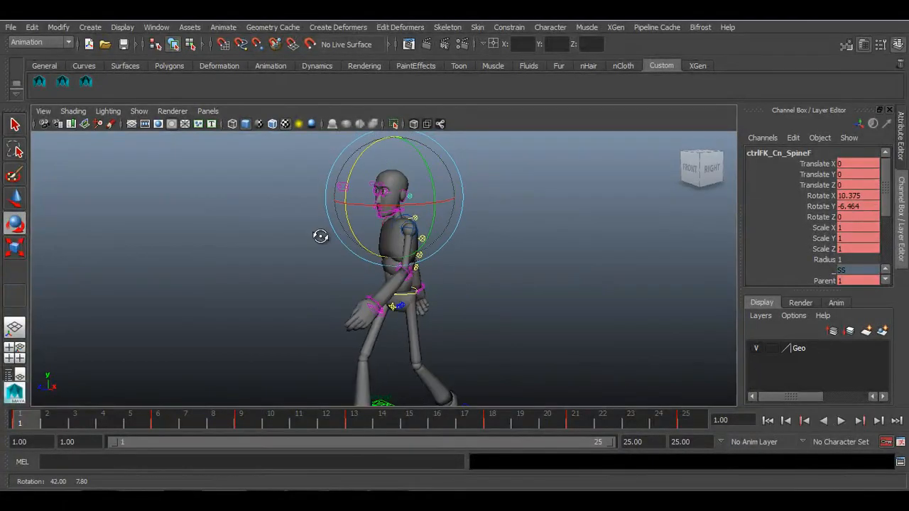
pyautogui.keyDown('alt'); pyautogui.moveTo(319, 235); pyautogui.dragTo(369, 245, button='right'); pyautogui.keyUp('alt')
pyautogui.click(247, 212)
pyautogui.click(322, 154)
pyautogui.press('w')
pyautogui.keyDown('alt'); pyautogui.moveTo(340, 205); pyautogui.dragTo(344, 221); pyautogui.keyUp('alt')
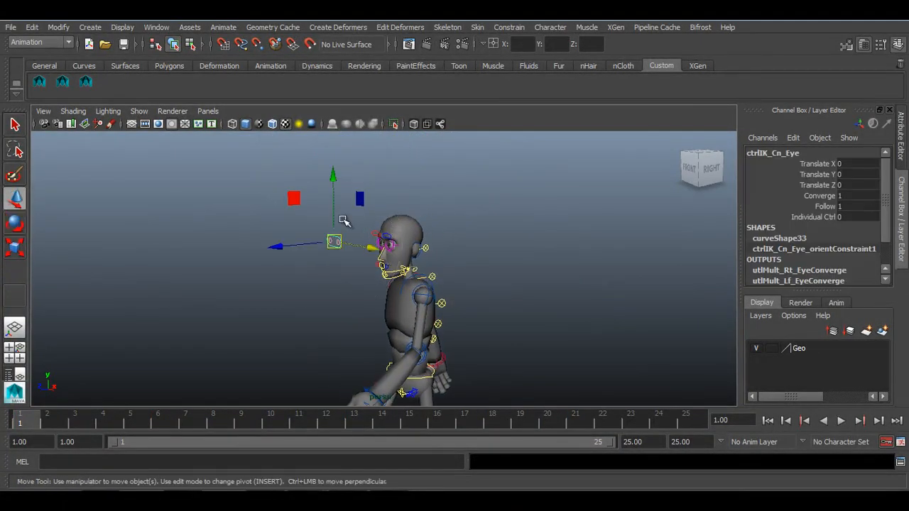
pyautogui.moveTo(335, 179); pyautogui.dragTo(332, 194)
pyautogui.keyDown('alt'); pyautogui.moveTo(332, 234); pyautogui.dragTo(355, 255); pyautogui.keyUp('alt')
pyautogui.keyDown('alt'); pyautogui.moveTo(355, 254); pyautogui.dragTo(367, 260, button='right'); pyautogui.keyUp('alt')
pyautogui.moveTo(313, 250); pyautogui.dragTo(149, 254)
# Step: Lower the left eye's upper lid by setting its Up Lid UD to 1.7
pyautogui.keyDown('alt'); pyautogui.moveTo(355, 302); pyautogui.dragTo(397, 319); pyautogui.keyUp('alt')
pyautogui.keyDown('alt'); pyautogui.moveTo(398, 319); pyautogui.dragTo(609, 367, button='right'); pyautogui.keyUp('alt')
pyautogui.keyDown('alt'); pyautogui.moveTo(454, 216); pyautogui.dragTo(379, 280, button='middle'); pyautogui.keyUp('alt')
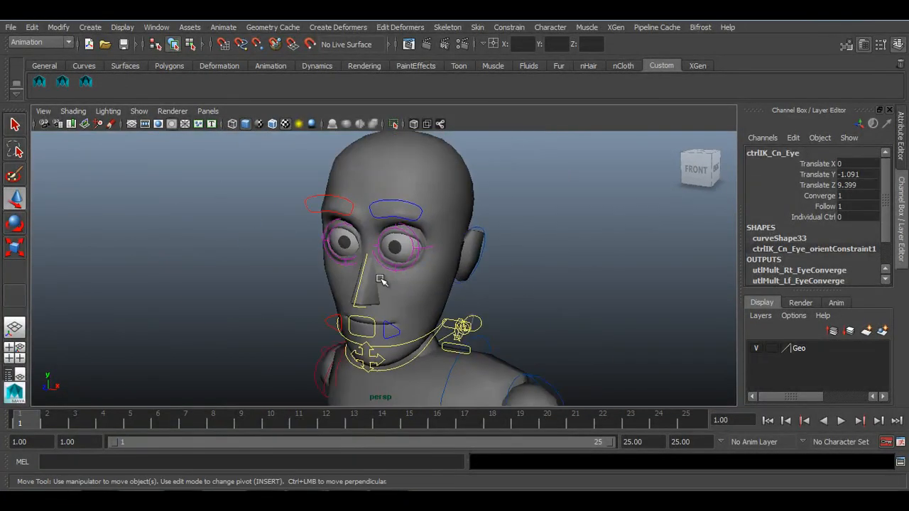
pyautogui.keyDown('alt'); pyautogui.moveTo(380, 280); pyautogui.dragTo(433, 274); pyautogui.keyUp('alt')
pyautogui.keyDown('alt'); pyautogui.moveTo(433, 273); pyautogui.dragTo(478, 287, button='right'); pyautogui.keyUp('alt')
pyautogui.click(455, 191)
pyautogui.keyDown('alt'); pyautogui.moveTo(450, 258); pyautogui.dragTo(414, 299, button='middle'); pyautogui.keyUp('alt')
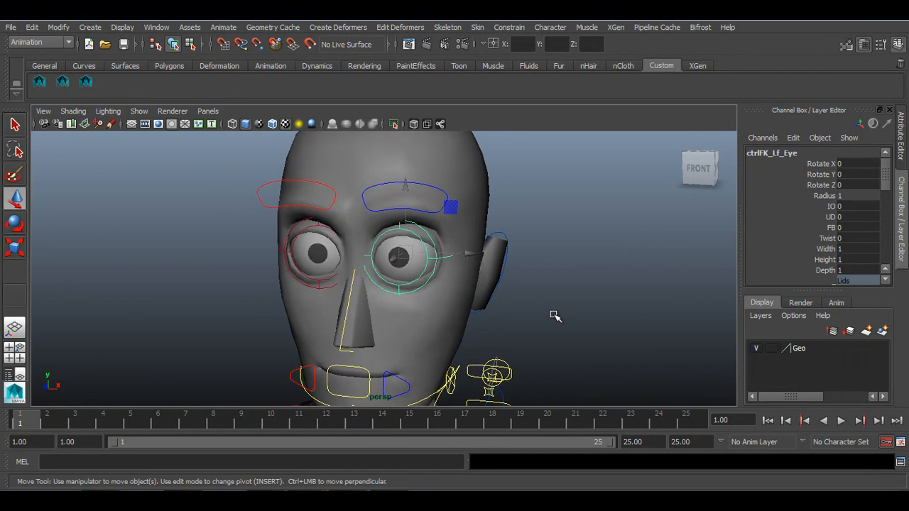
pyautogui.scroll(-2, 833, 241)
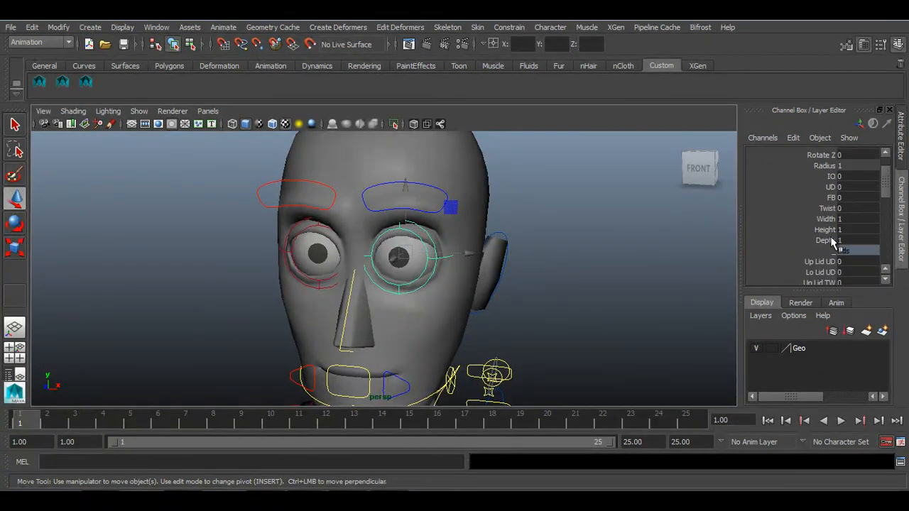
pyautogui.click(823, 234)
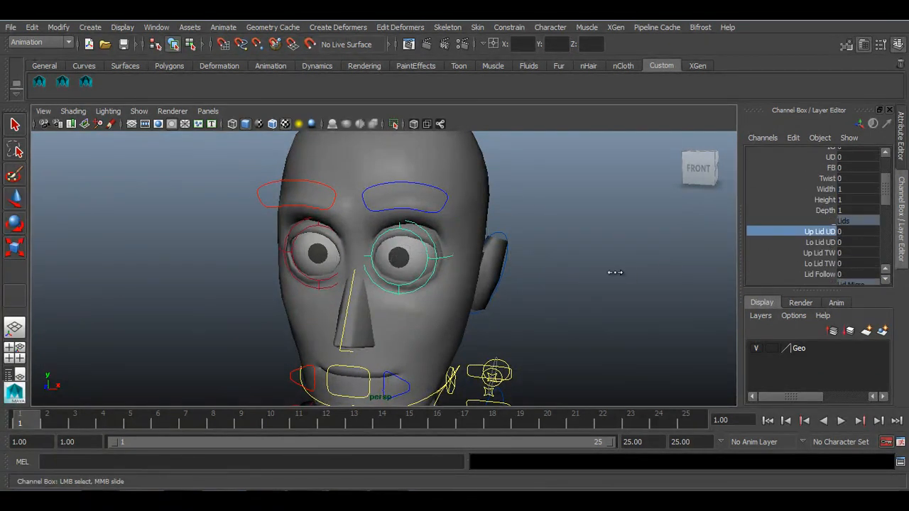
pyautogui.moveTo(619, 273); pyautogui.dragTo(623, 273, button='middle')
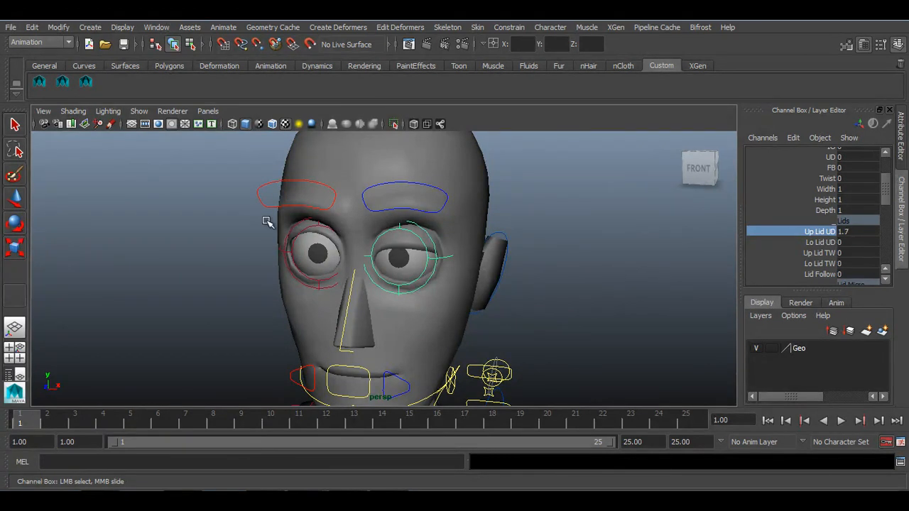
# Step: Lower the right eye's upper lid by setting its Up Lid UD to 1.6
pyautogui.click(309, 228)
pyautogui.press('w')
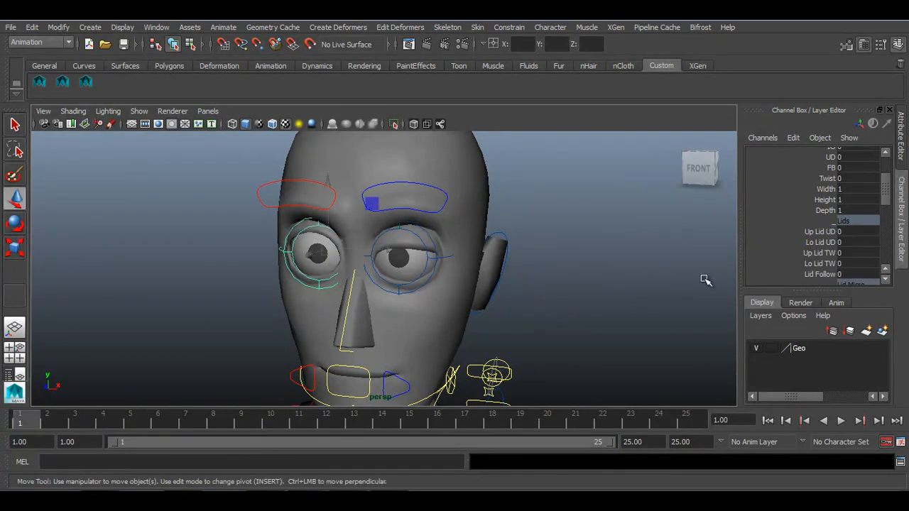
pyautogui.click(818, 232)
pyautogui.moveTo(522, 290); pyautogui.dragTo(529, 288, button='middle')
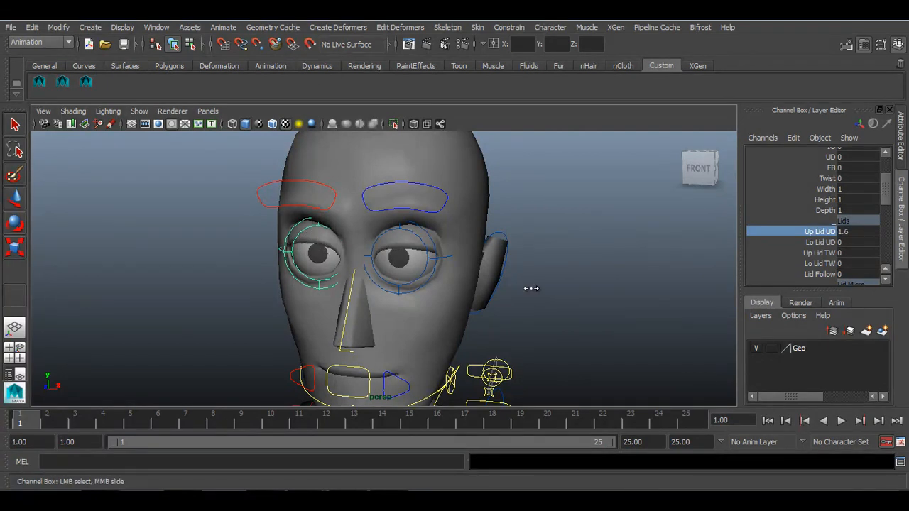
# Step: Set the left brow control's Brow Inner UD to 1.4 and adjust its Brow Mid UD
pyautogui.keyDown('alt'); pyautogui.moveTo(496, 287); pyautogui.dragTo(475, 238); pyautogui.keyUp('alt')
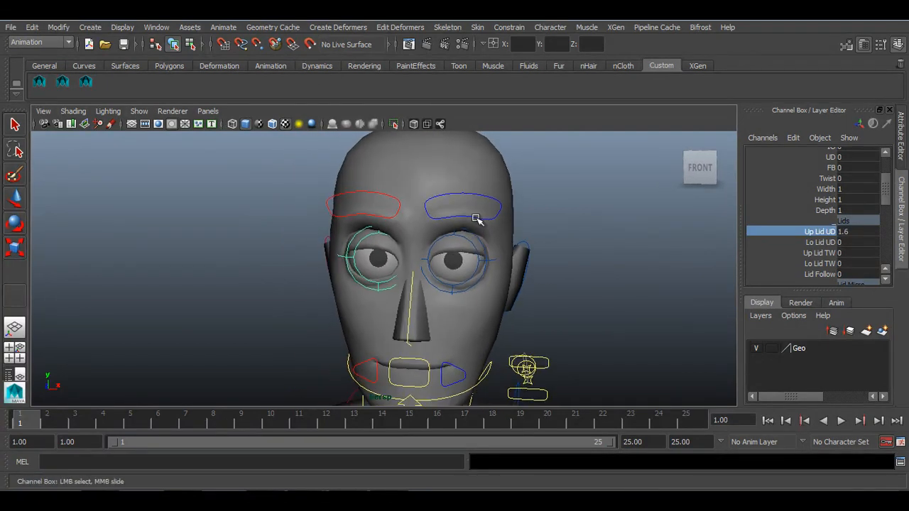
pyautogui.click(476, 219)
pyautogui.press('w')
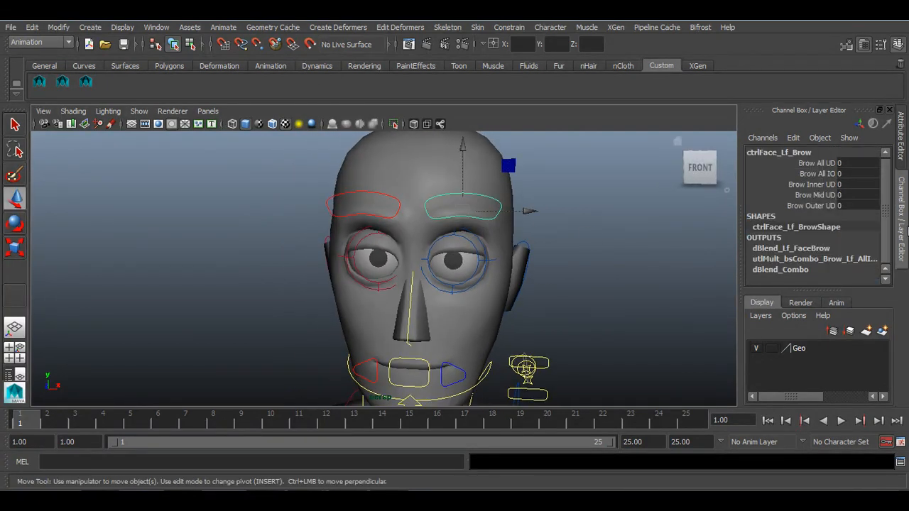
pyautogui.click(809, 184)
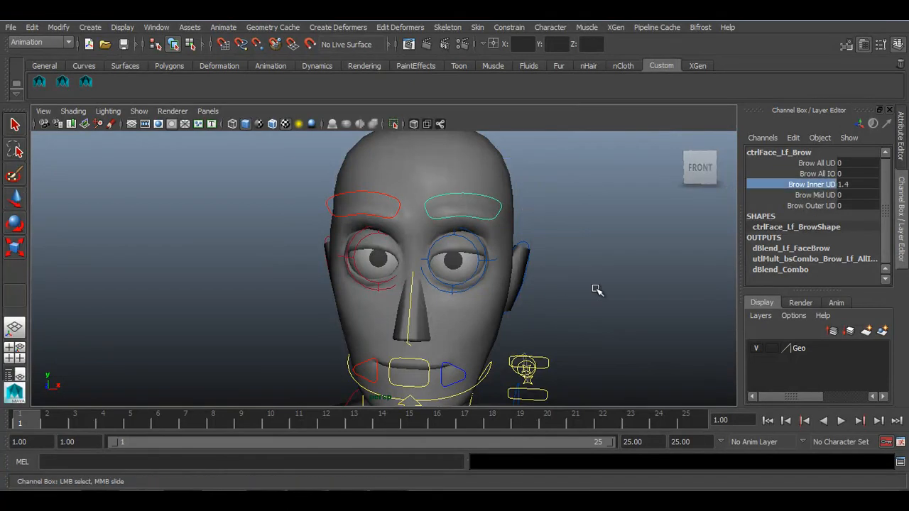
pyautogui.click(811, 204)
pyautogui.click(784, 195)
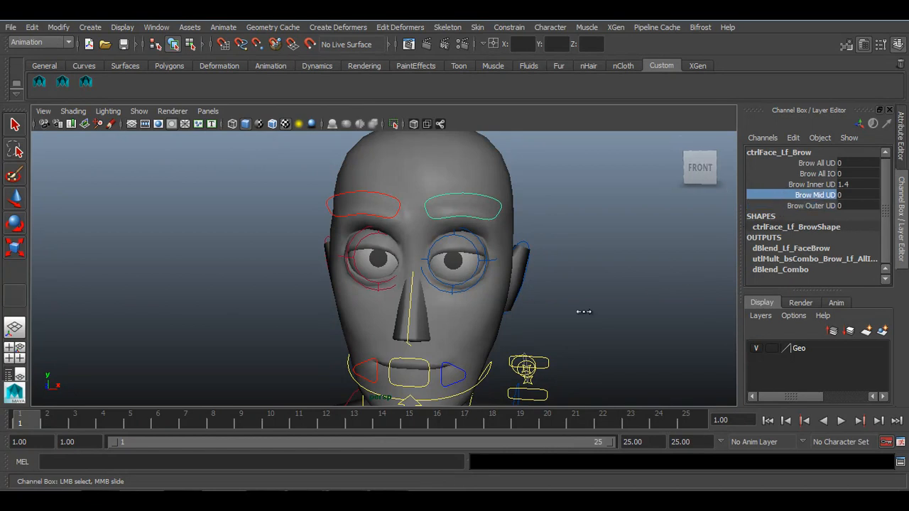
# Step: Set the right brow control's Brow Mid UD to 1.2 and its Brow Inner UD to 0.7
pyautogui.click(361, 213)
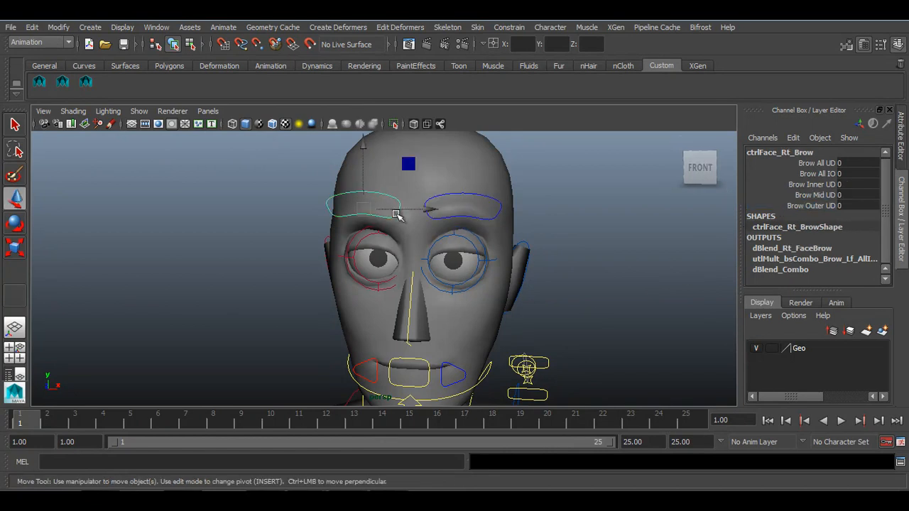
pyautogui.click(817, 195)
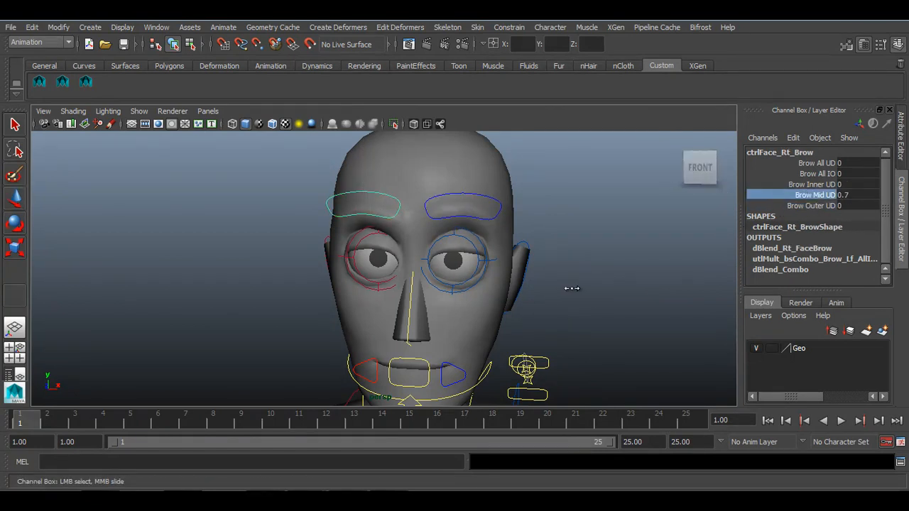
pyautogui.click(814, 186)
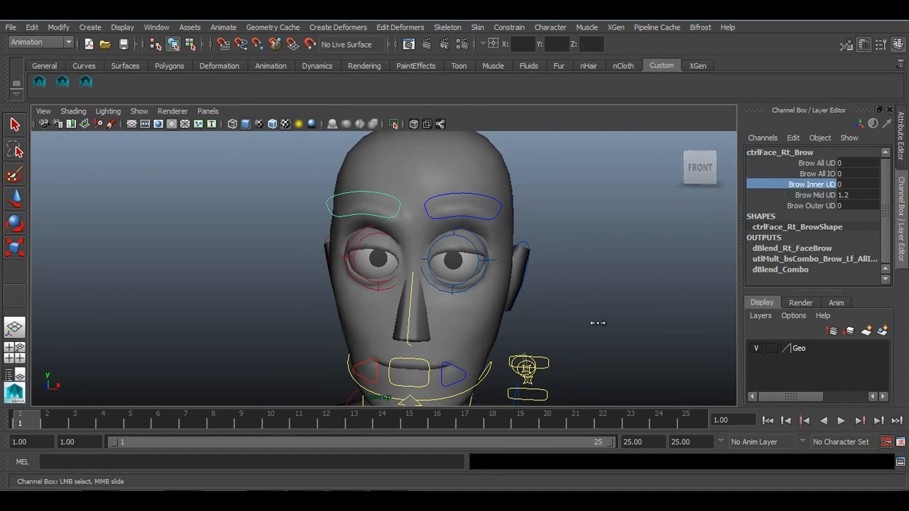
pyautogui.keyDown('alt'); pyautogui.moveTo(603, 323); pyautogui.dragTo(522, 417, button='right'); pyautogui.keyUp('alt')
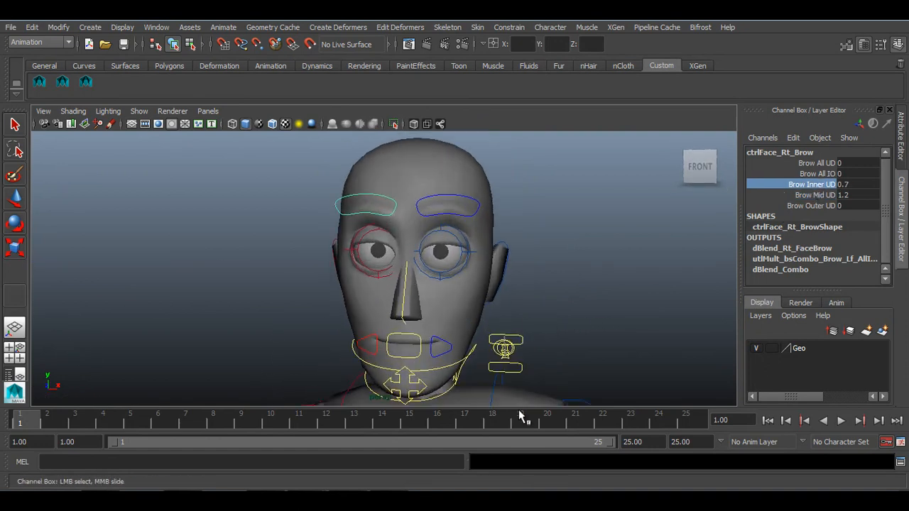
# Step: Try raising the left upper lip, reset it to 0, and set the left lips control's Crnr UD to 1.2
pyautogui.click(452, 346)
pyautogui.press('w')
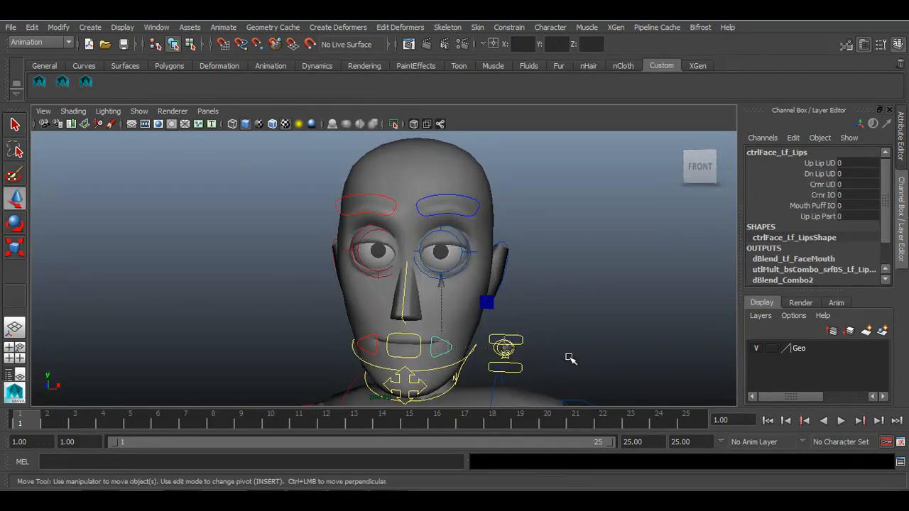
pyautogui.click(821, 164)
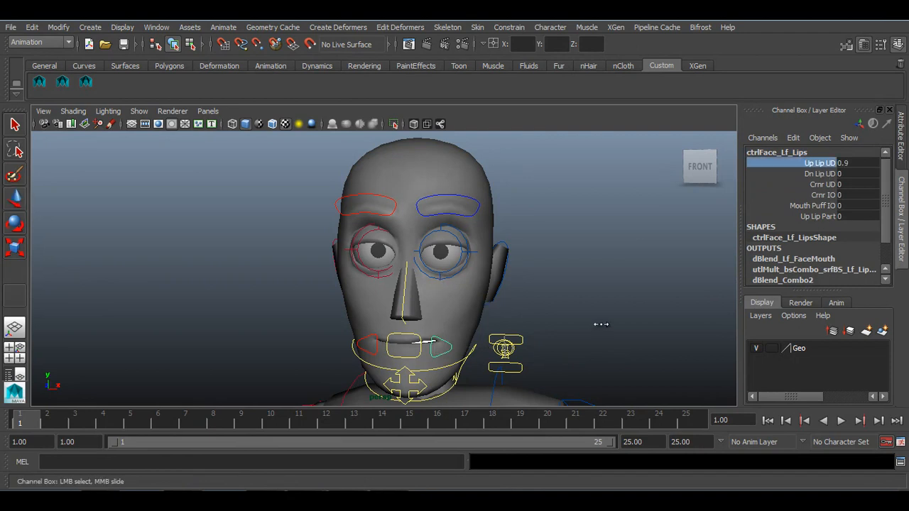
pyautogui.click(820, 186)
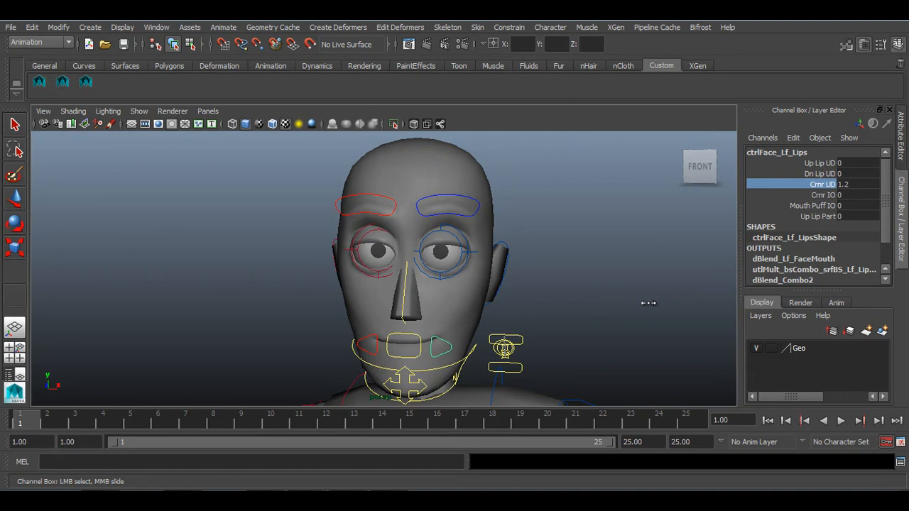
# Step: Raise the right mouth corner by setting the right lips control's Crnr UD to 1
pyautogui.click(362, 343)
pyautogui.press('w')
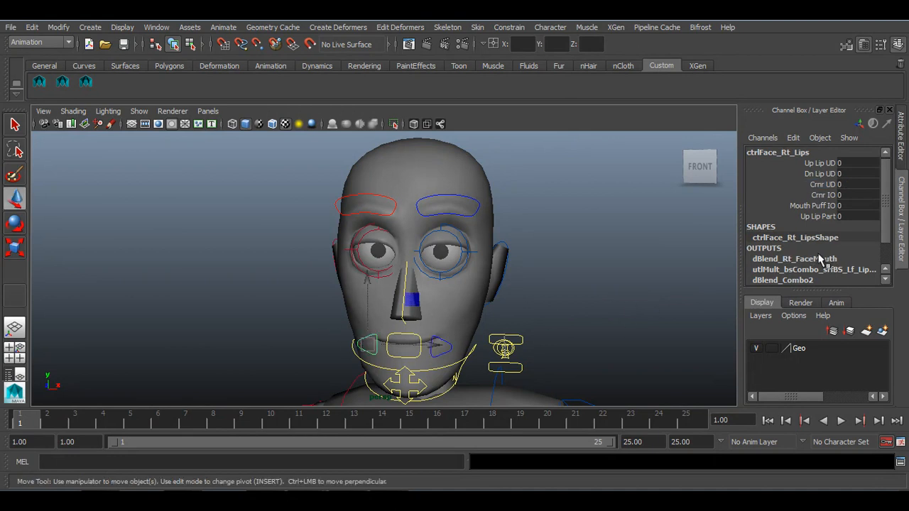
pyautogui.click(818, 186)
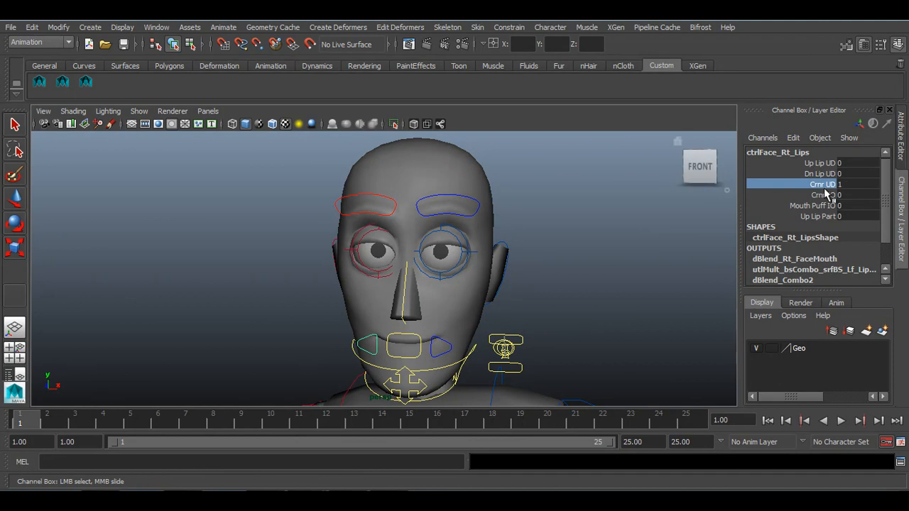
# Step: Open the jaw slightly by rotating the jaw control to 1.277 degrees in X
pyautogui.scroll(-2, 589, 289)
pyautogui.keyDown('alt'); pyautogui.moveTo(553, 325); pyautogui.dragTo(504, 331); pyautogui.keyUp('alt')
pyautogui.keyDown('alt'); pyautogui.moveTo(504, 331); pyautogui.dragTo(483, 280, button='middle'); pyautogui.keyUp('alt')
pyautogui.keyDown('alt'); pyautogui.moveTo(475, 287); pyautogui.dragTo(368, 293); pyautogui.keyUp('alt')
pyautogui.press('w')
pyautogui.click(367, 295)
pyautogui.click(368, 293)
pyautogui.press('e')
pyautogui.moveTo(342, 245); pyautogui.dragTo(342, 247)
# Step: Play the walk cycle from the front to check the new facial expression in motion
pyautogui.keyDown('alt'); pyautogui.moveTo(392, 323); pyautogui.dragTo(465, 326); pyautogui.keyUp('alt')
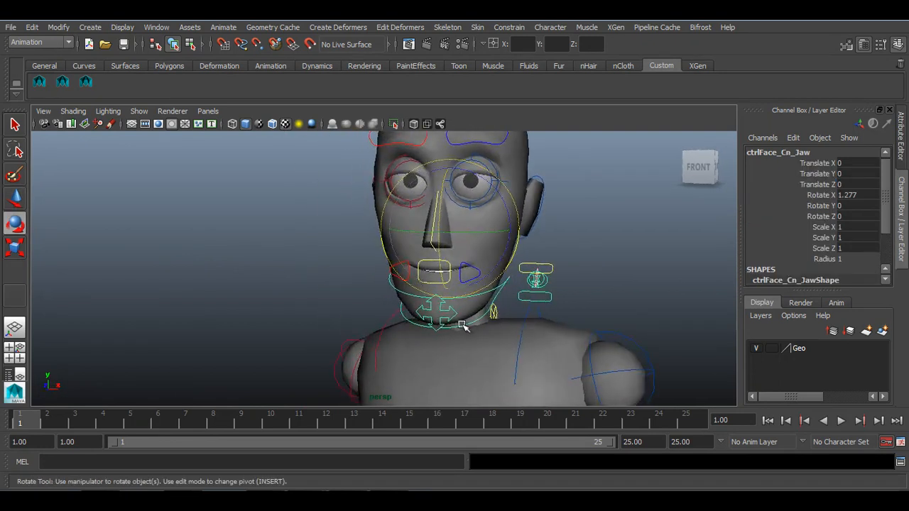
pyautogui.scroll(-5, 516, 322)
pyautogui.scroll(4, 517, 319)
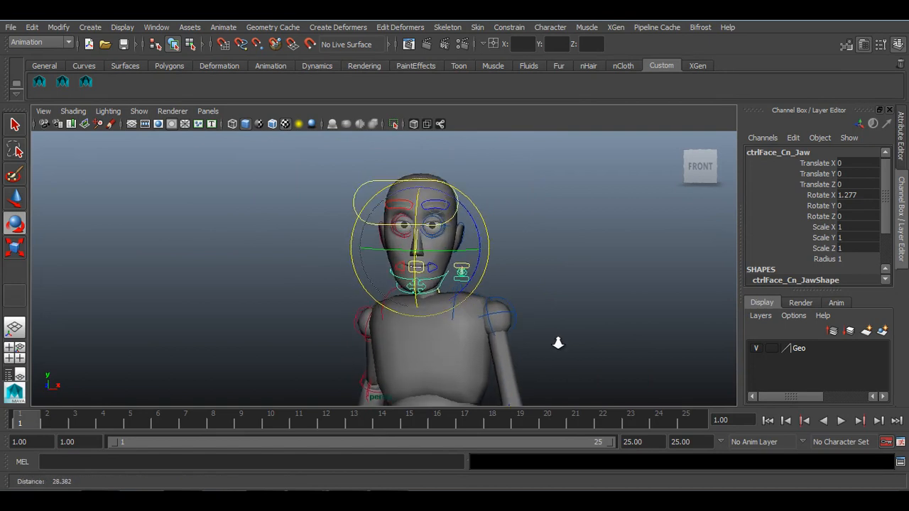
pyautogui.click(841, 421)
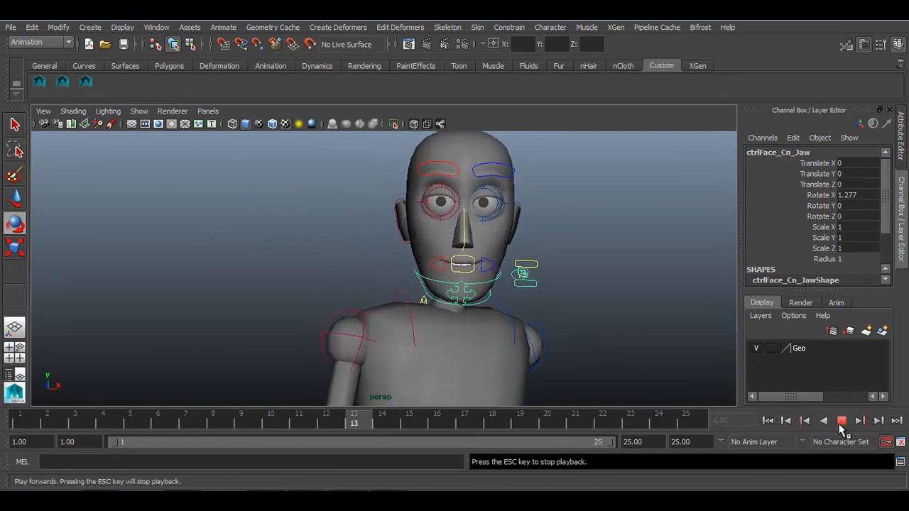
# Step: Hide the NURBS curves in the perspective view, watch the full character walk from the front, and stop playback
pyautogui.scroll(-3, 444, 277)
pyautogui.click(138, 111)
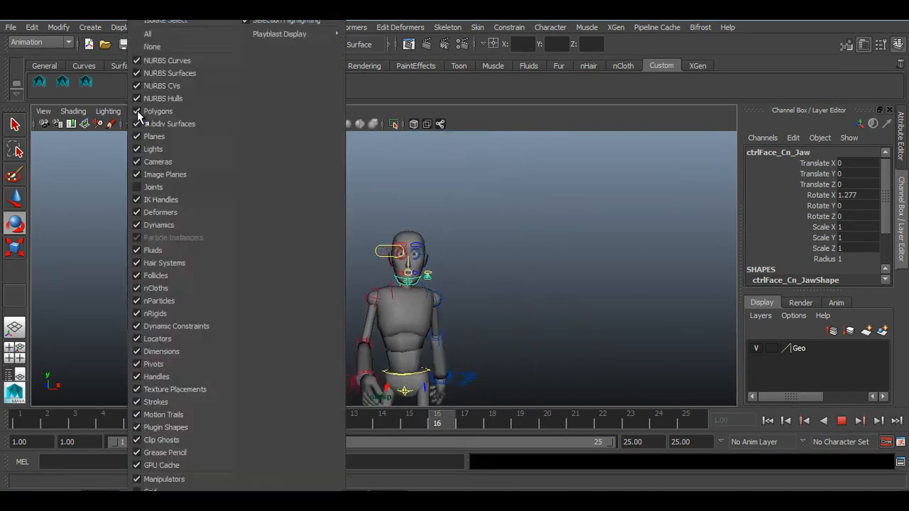
pyautogui.click(139, 62)
pyautogui.scroll(-5, 426, 329)
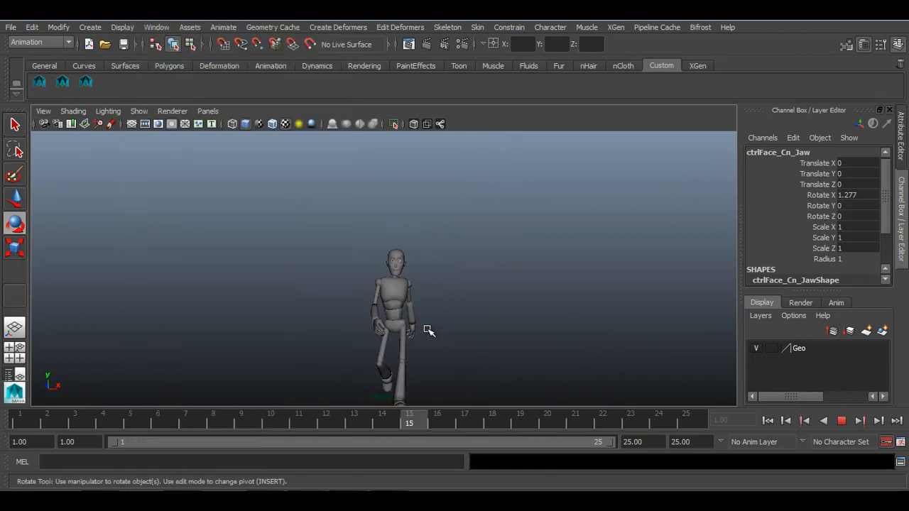
pyautogui.scroll(3, 460, 293)
pyautogui.keyDown('alt'); pyautogui.moveTo(461, 292); pyautogui.dragTo(461, 313, button='middle'); pyautogui.keyUp('alt')
pyautogui.scroll(2, 513, 344)
pyautogui.keyDown('alt'); pyautogui.moveTo(514, 345); pyautogui.dragTo(533, 347, button='middle'); pyautogui.keyUp('alt')
pyautogui.click(842, 421)
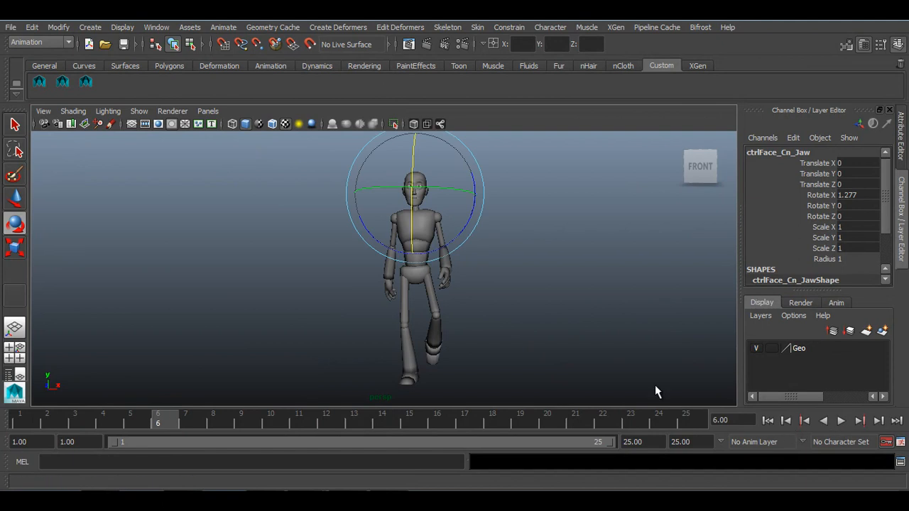
# Step: Switch to the four-view layout and frame the whole character in the top, front, side and perspective views
pyautogui.click(16, 360)
pyautogui.middleClick(332, 347)
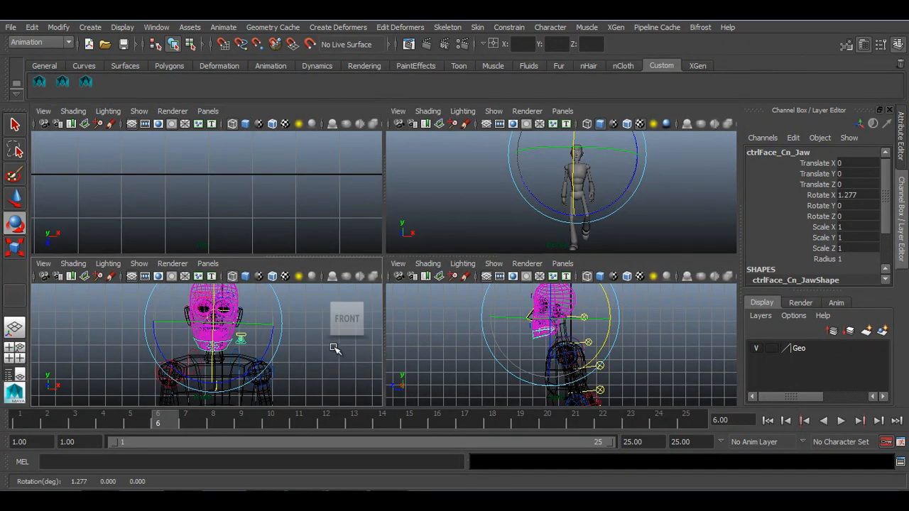
pyautogui.press('f')
pyautogui.click(469, 360)
pyautogui.press('f')
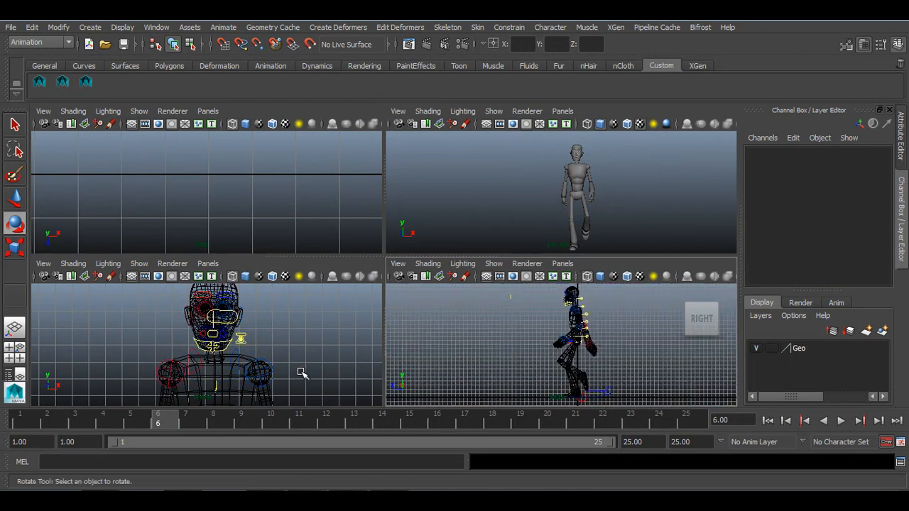
pyautogui.press('f')
pyautogui.press('f')
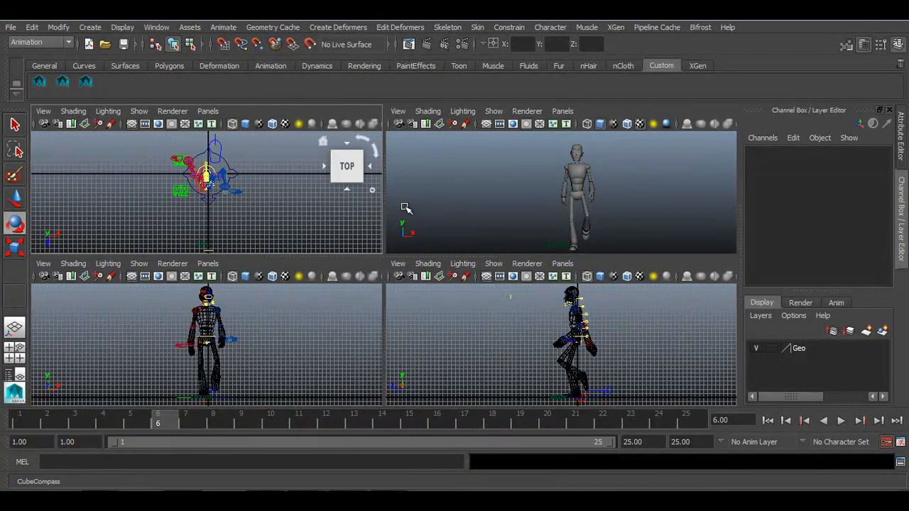
pyautogui.middleClick(476, 206)
pyautogui.press('f')
# Step: Show all object types in the top view, and hide the NURBS curves in the top, front and side views
pyautogui.click(132, 125)
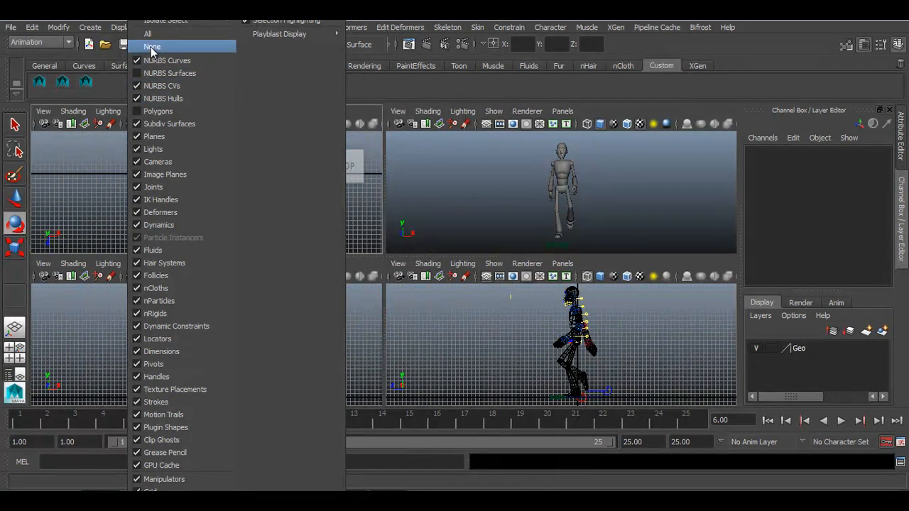
pyautogui.click(149, 34)
pyautogui.click(140, 111)
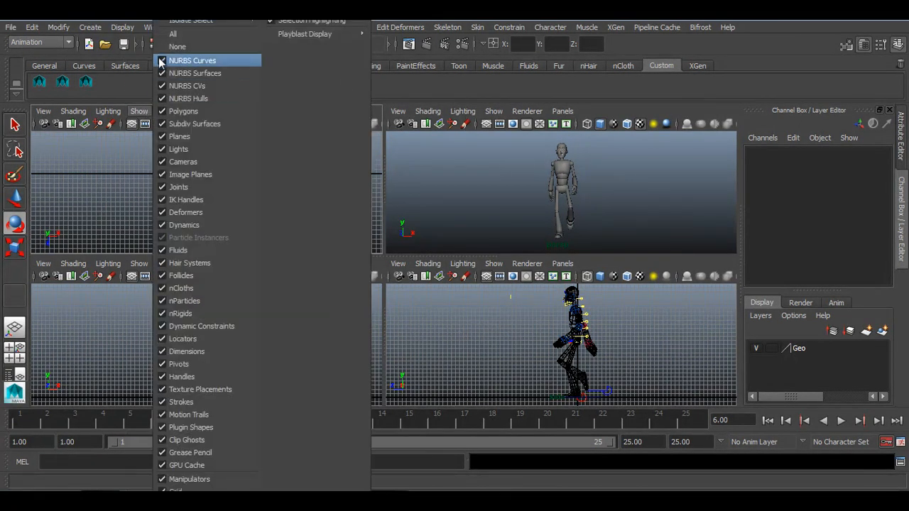
pyautogui.click(173, 61)
pyautogui.click(146, 267)
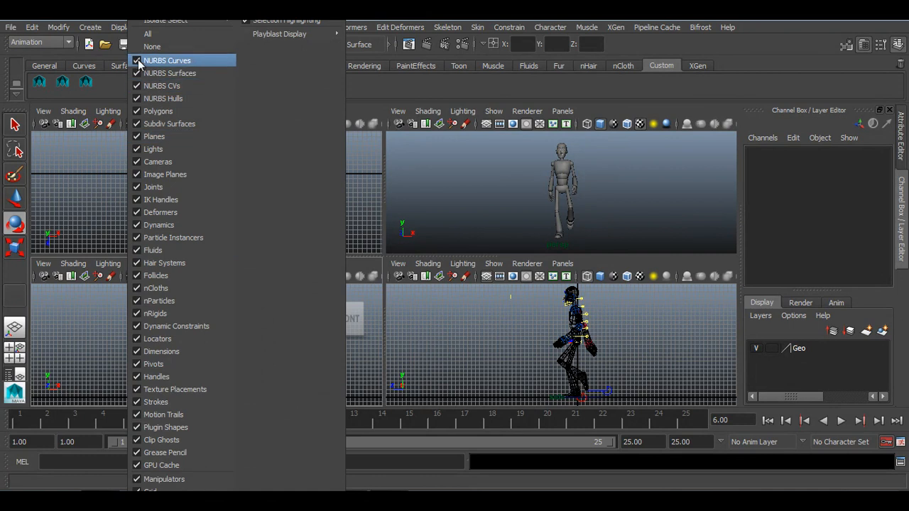
pyautogui.click(173, 59)
pyautogui.click(501, 265)
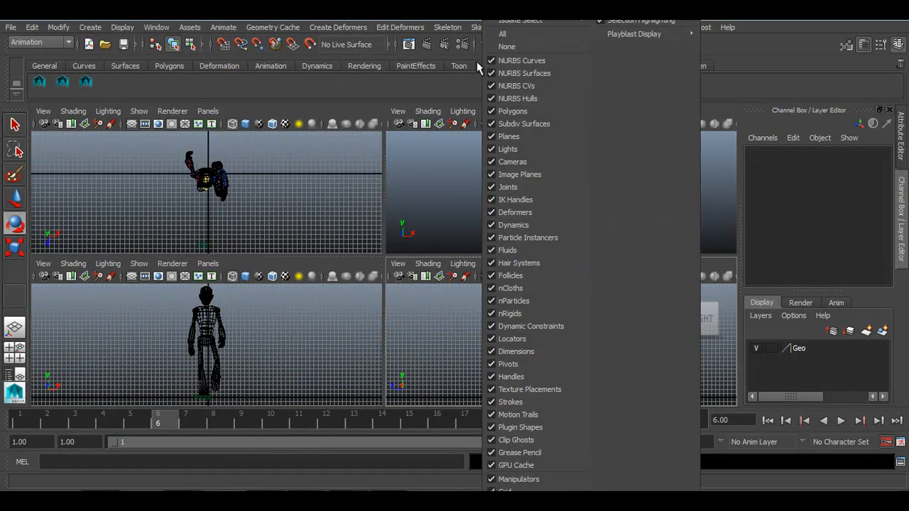
pyautogui.click(533, 59)
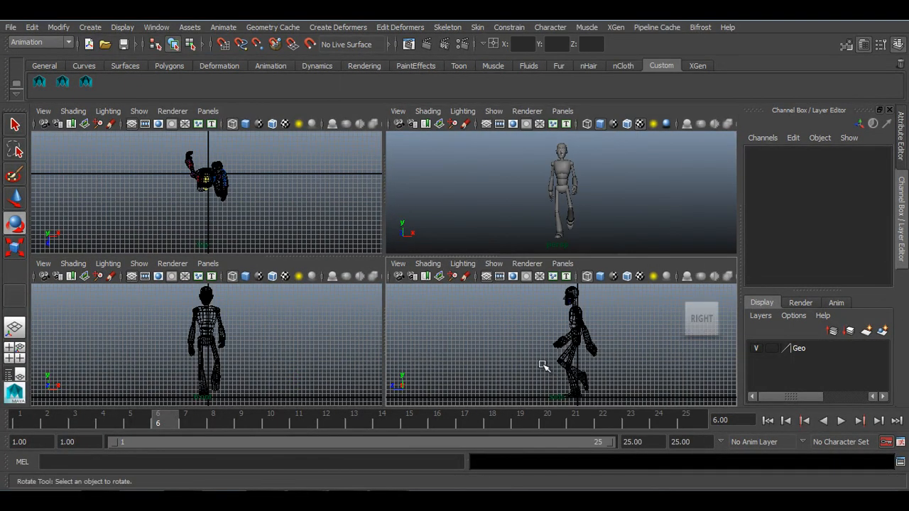
# Step: Turn off the grid in the side, front and top views, and use smooth shading in the side and top views
pyautogui.press('5')
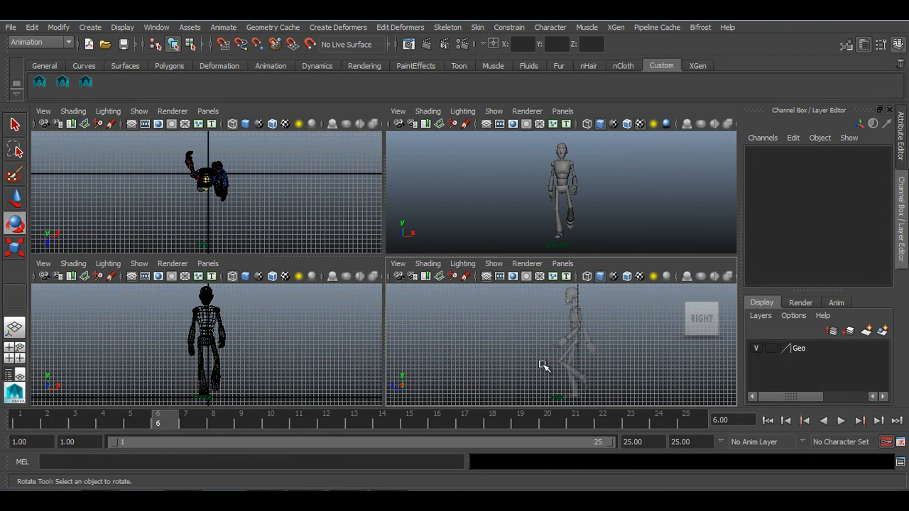
pyautogui.click(499, 276)
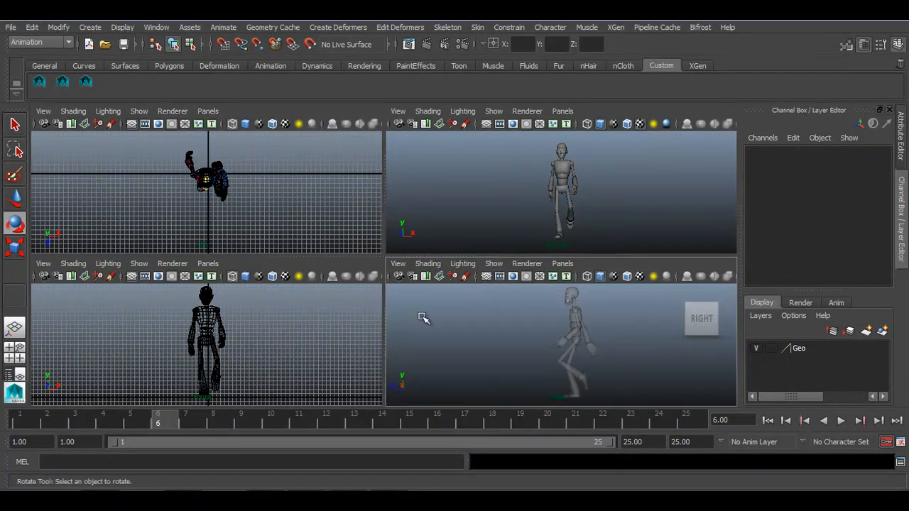
pyautogui.click(131, 277)
pyautogui.click(130, 125)
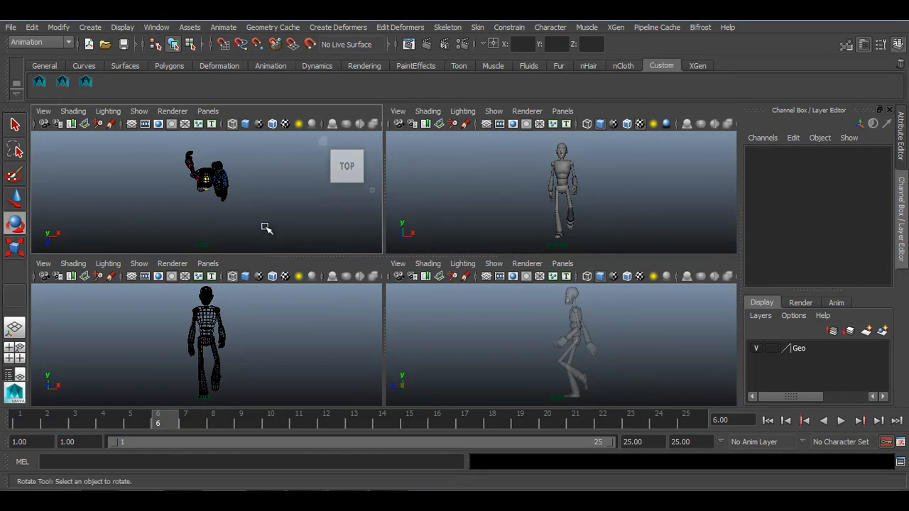
pyautogui.press('5')
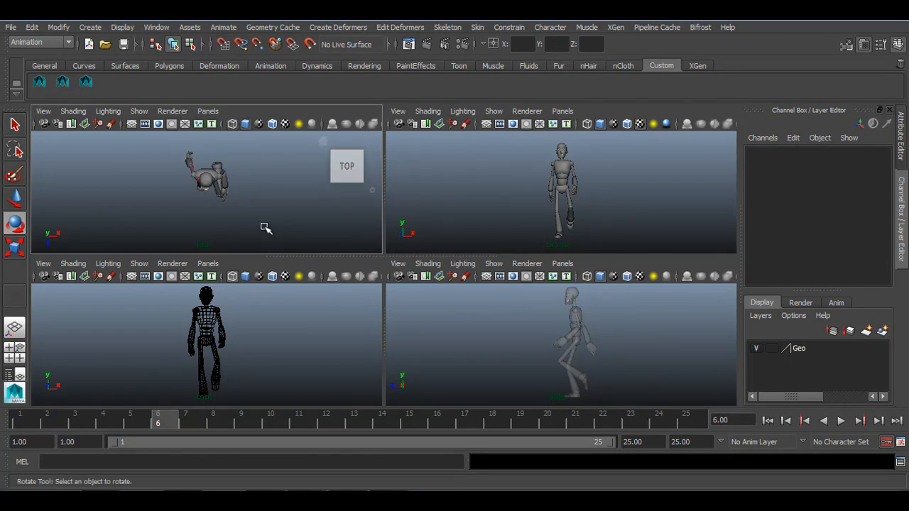
# Step: Limit the top view's display to polygons only
pyautogui.click(140, 111)
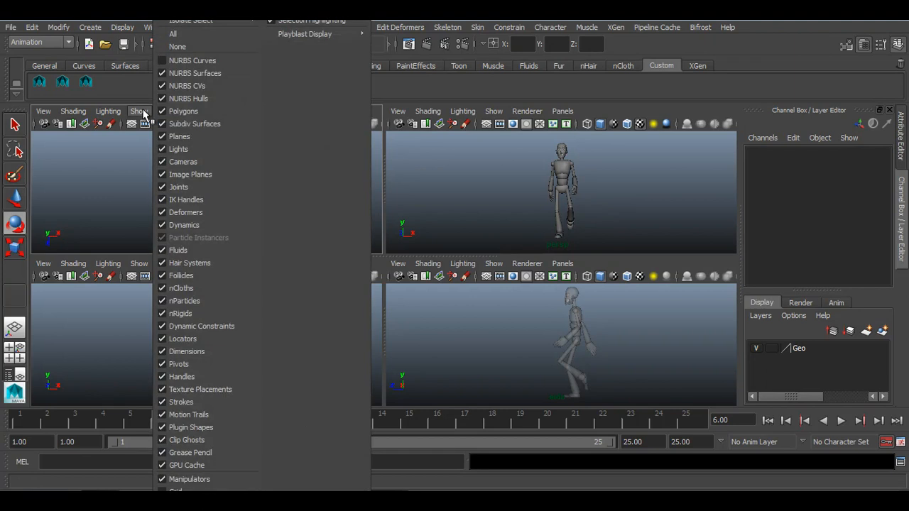
pyautogui.click(177, 46)
pyautogui.click(139, 111)
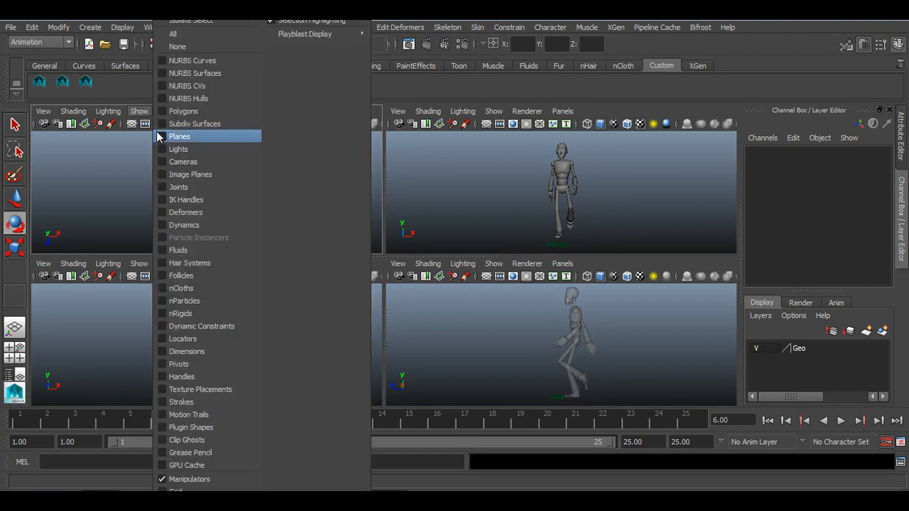
pyautogui.click(160, 112)
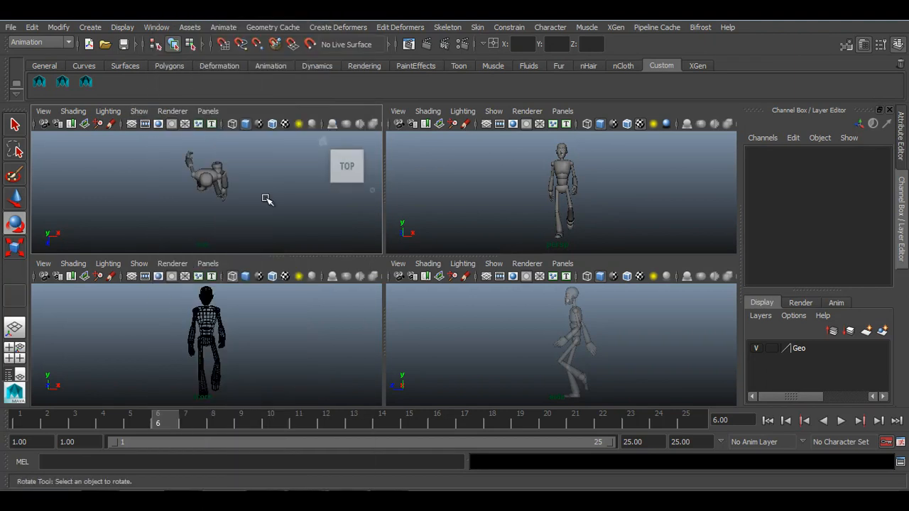
# Step: Use smooth shading in the front view and turn off X-ray display in the side view
pyautogui.click(270, 307)
pyautogui.press('5')
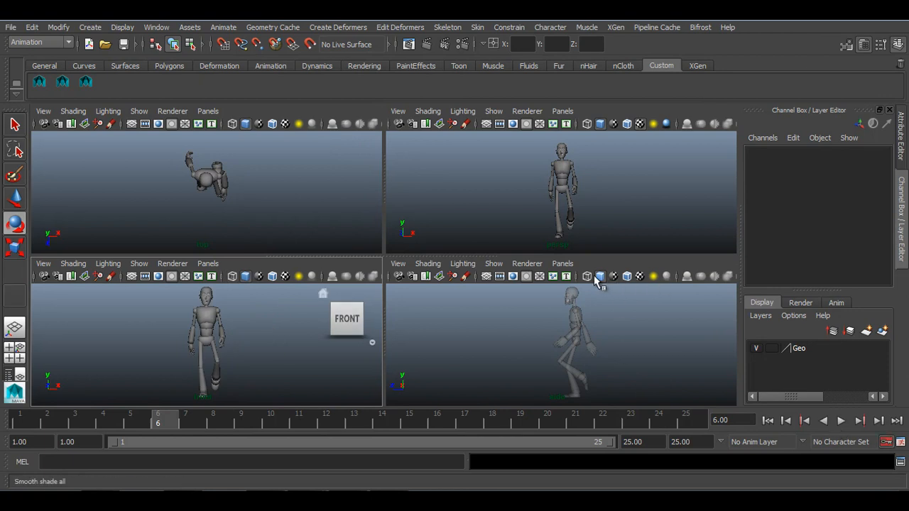
pyautogui.click(670, 367)
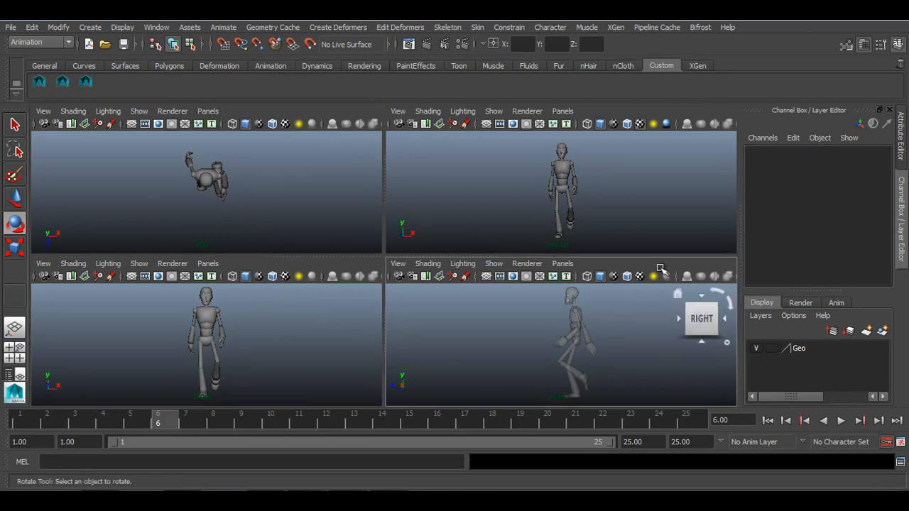
pyautogui.press('space')
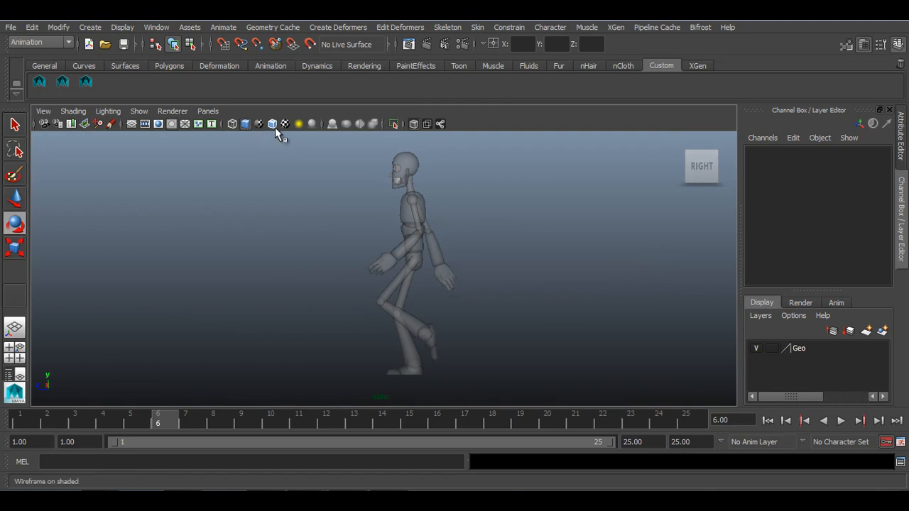
pyautogui.click(414, 123)
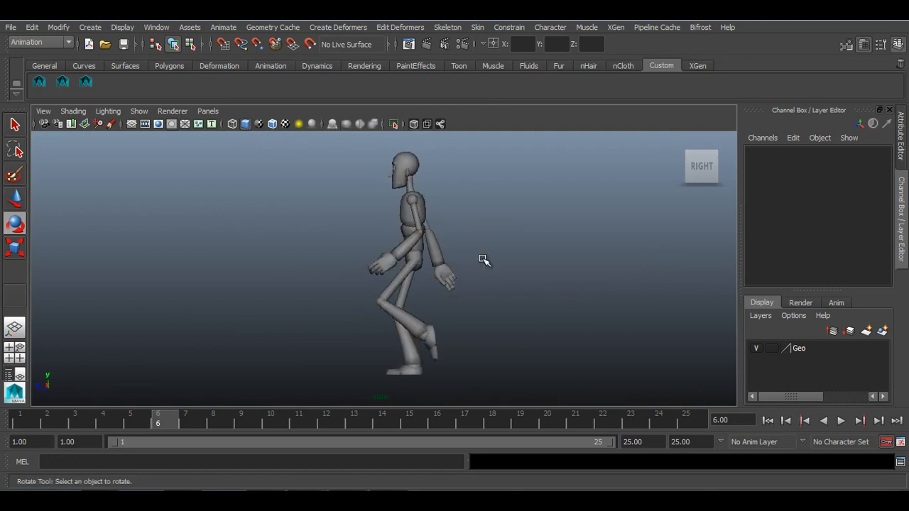
pyautogui.press('space')
pyautogui.click(491, 215)
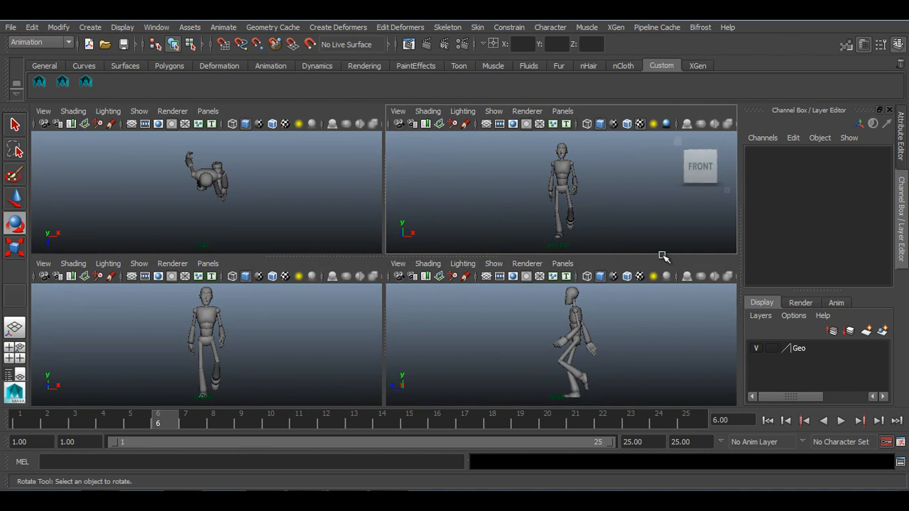
# Step: Set the playback preference Update view to All and save the preferences
pyautogui.click(900, 442)
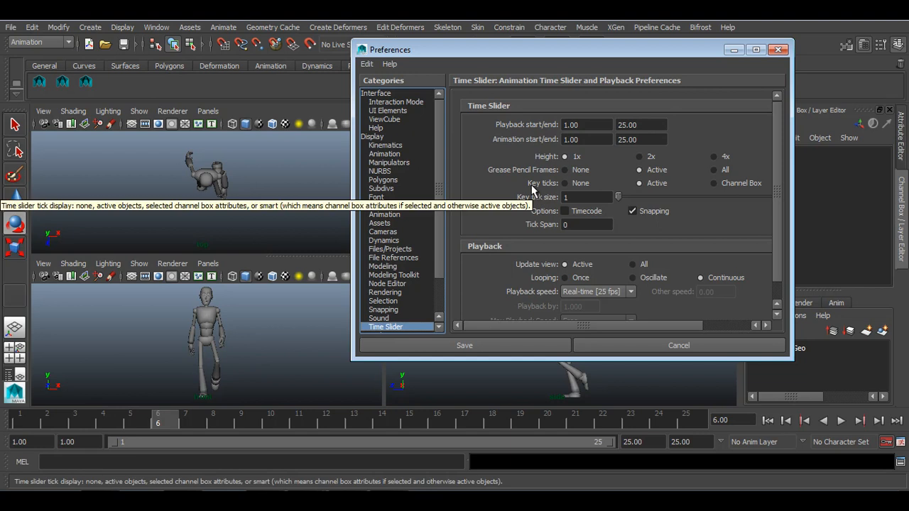
pyautogui.click(634, 264)
pyautogui.click(464, 346)
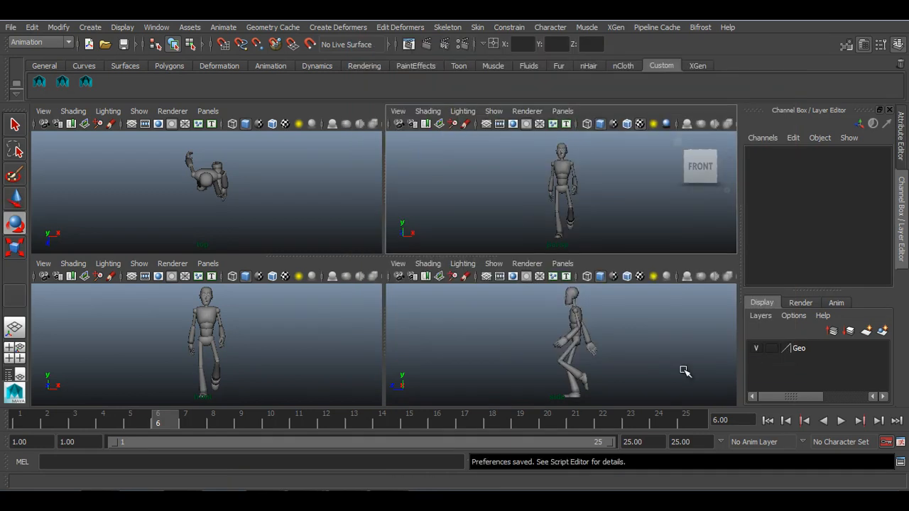
# Step: Play the walk cycle from frame 1 in all four views, and return to frame 1
pyautogui.click(768, 420)
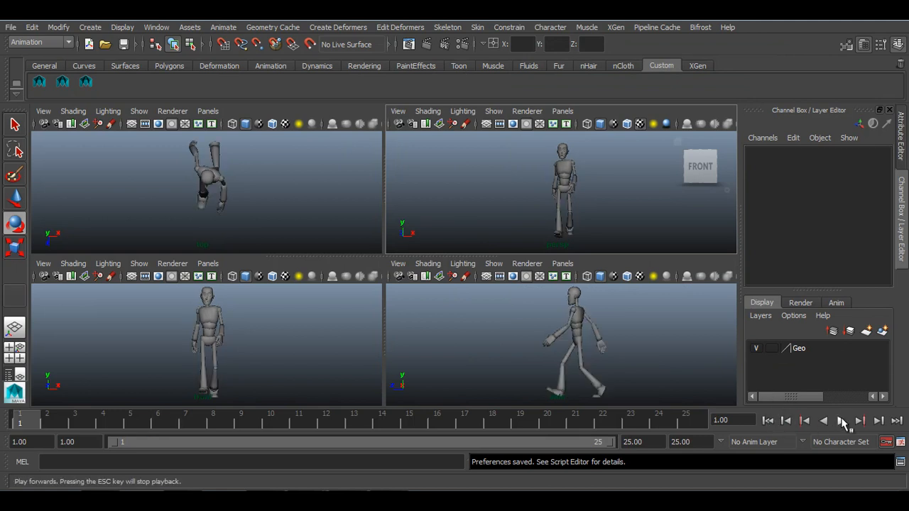
pyautogui.click(842, 421)
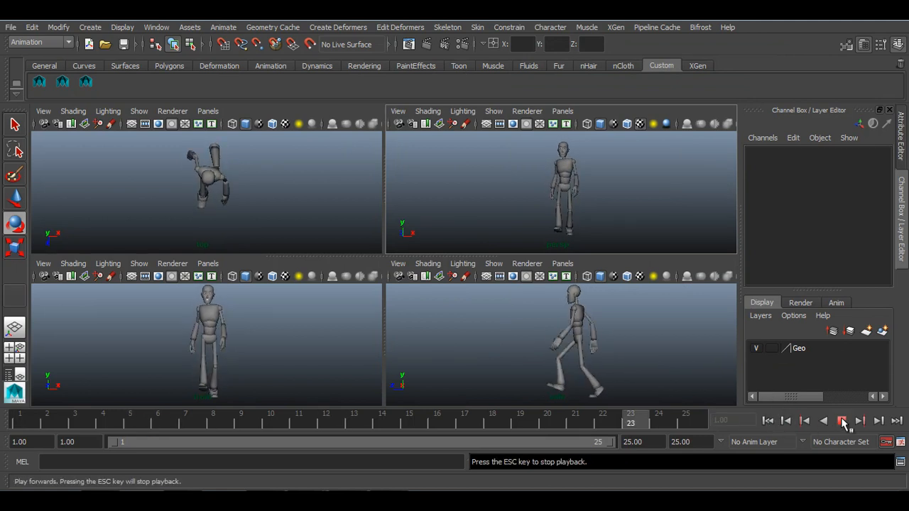
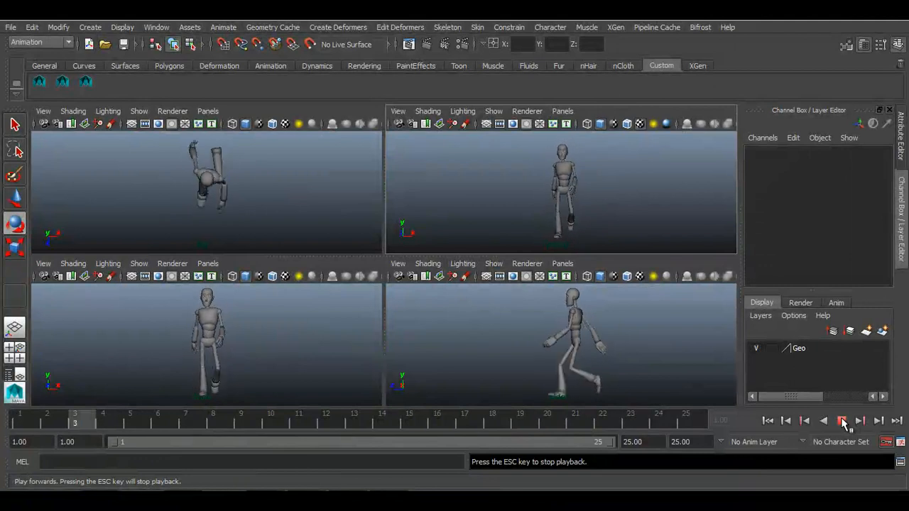
pyautogui.click(842, 421)
pyautogui.click(769, 419)
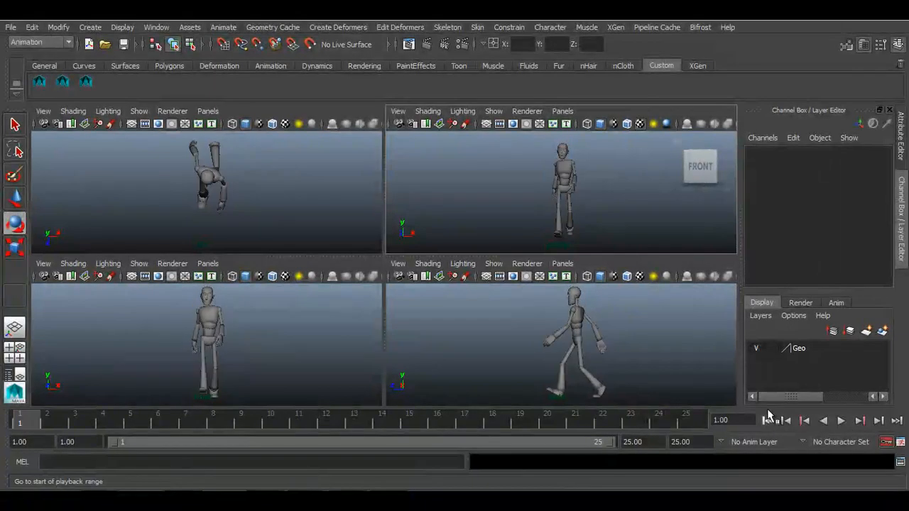
# Step: Play the walk in the enlarged perspective view, and compare the poses at frames 1 and 25 from the character's side
pyautogui.press('space')
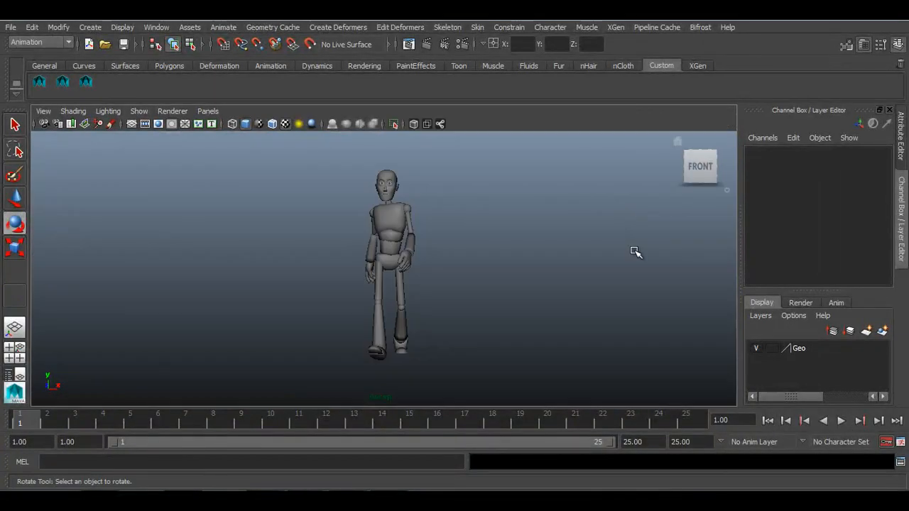
pyautogui.click(842, 422)
pyautogui.click(843, 421)
pyautogui.keyDown('alt'); pyautogui.moveTo(558, 310); pyautogui.dragTo(366, 282); pyautogui.keyUp('alt')
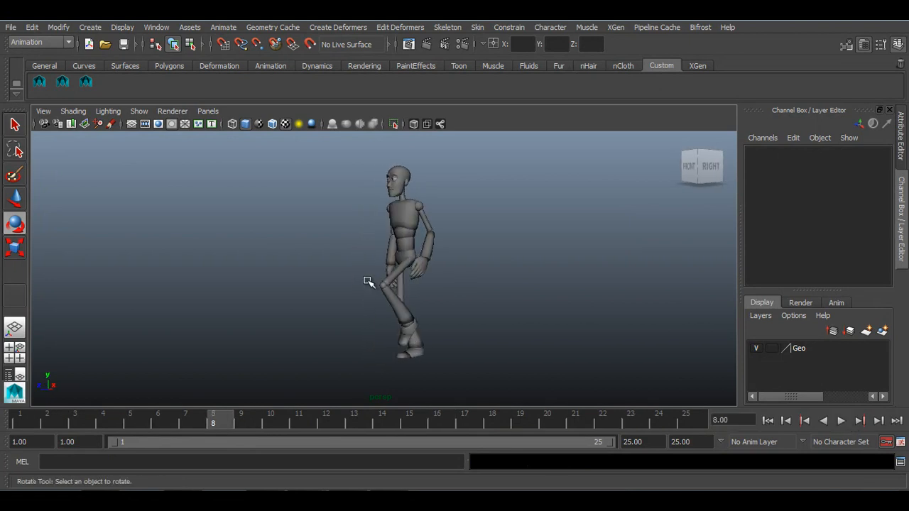
pyautogui.click(11, 417)
pyautogui.click(686, 419)
pyautogui.keyDown('alt'); pyautogui.moveTo(392, 318); pyautogui.dragTo(324, 296); pyautogui.keyUp('alt')
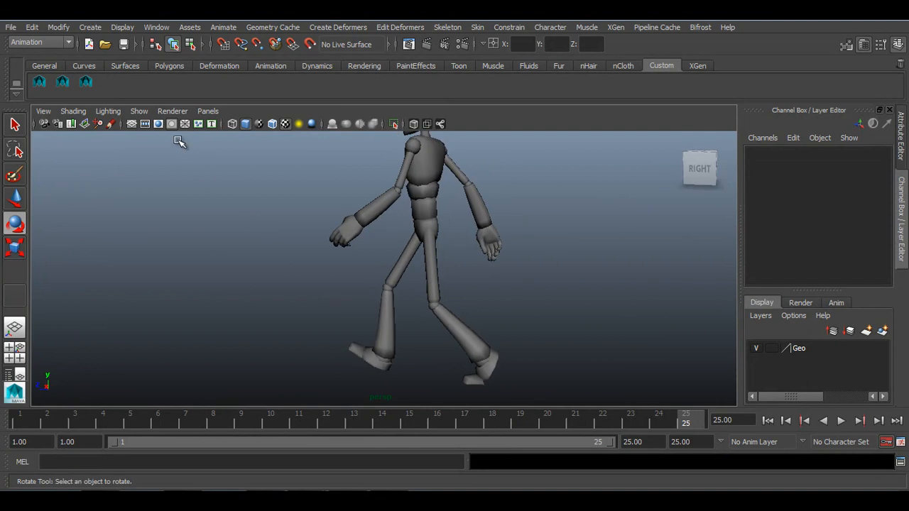
# Step: Show the NURBS control curves, select both foot IK controls, and open their animation curves in an enlarged Graph Editor
pyautogui.click(139, 111)
pyautogui.click(160, 57)
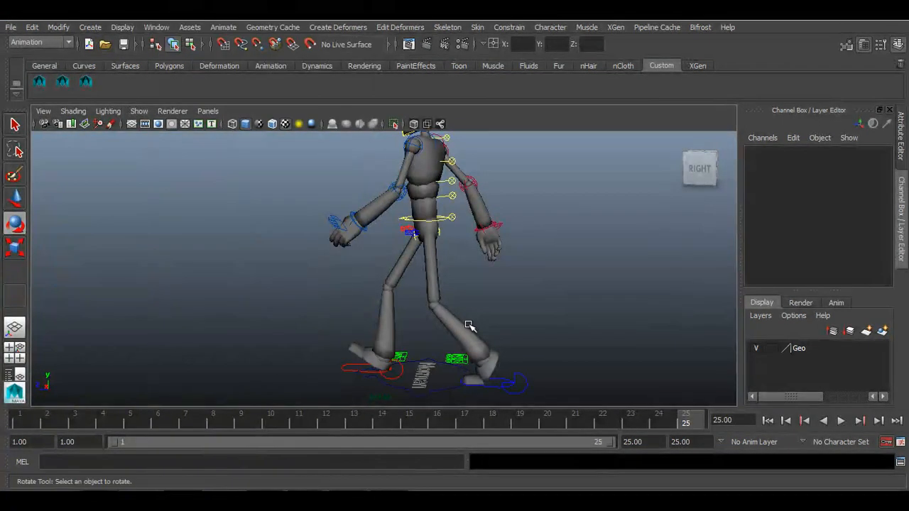
pyautogui.moveTo(510, 368); pyautogui.dragTo(526, 382)
pyautogui.click(348, 369)
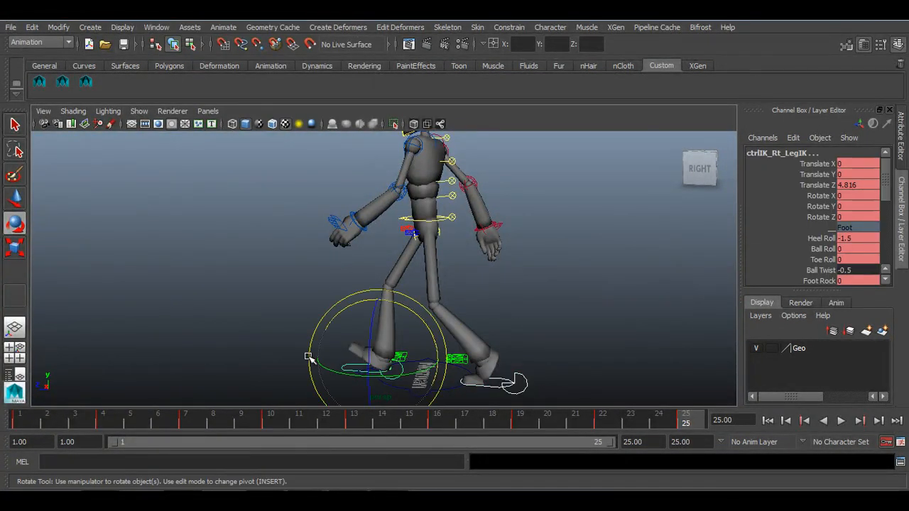
pyautogui.press('space')
pyautogui.press('space')
pyautogui.click(156, 27)
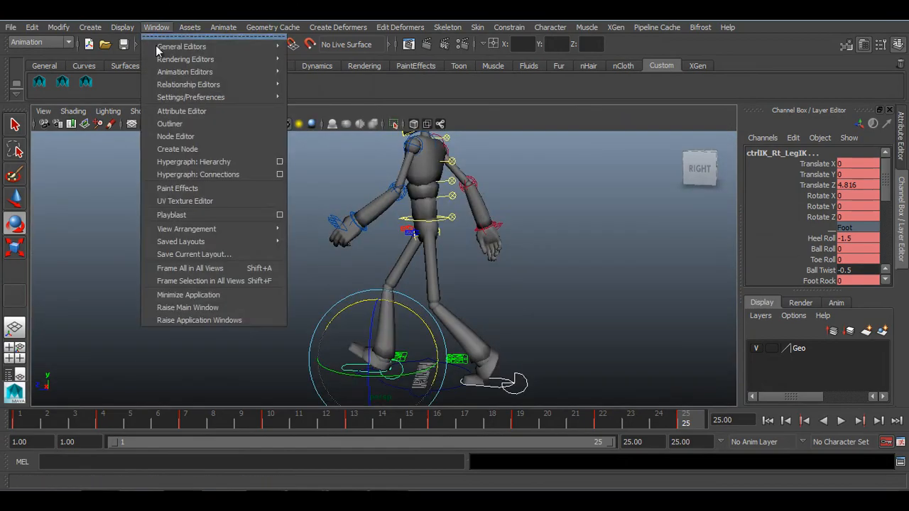
pyautogui.moveTo(167, 62)
pyautogui.moveTo(277, 71)
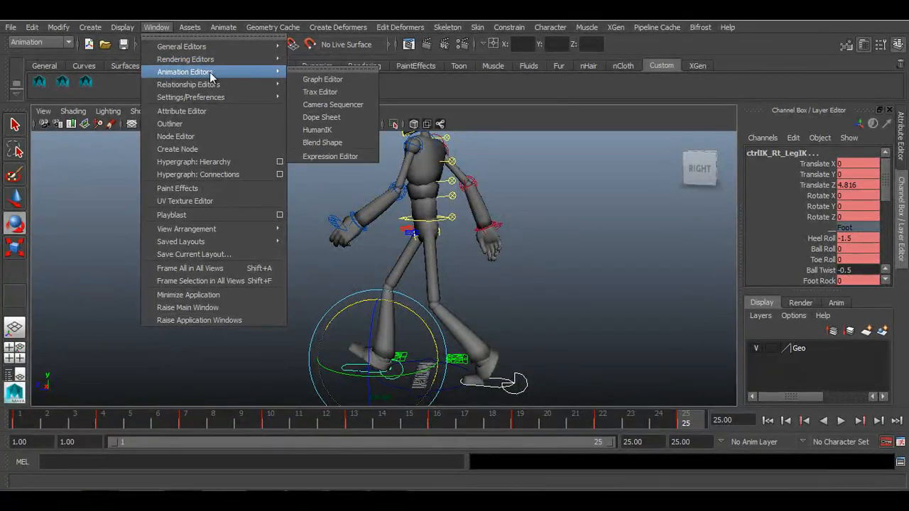
pyautogui.click(308, 77)
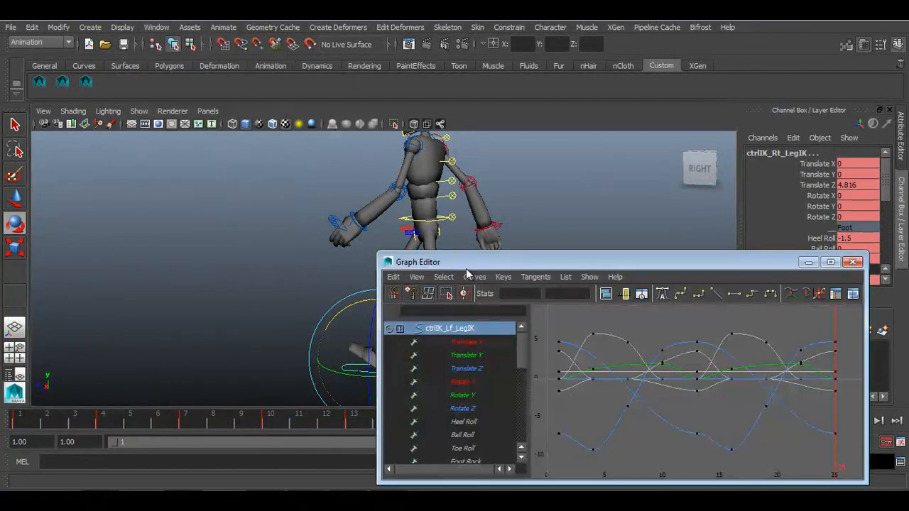
pyautogui.click(830, 263)
# Step: Adjust the tangent handles of the frame 7 key on the left foot's Translate Z curve for a smoother rise
pyautogui.click(88, 95)
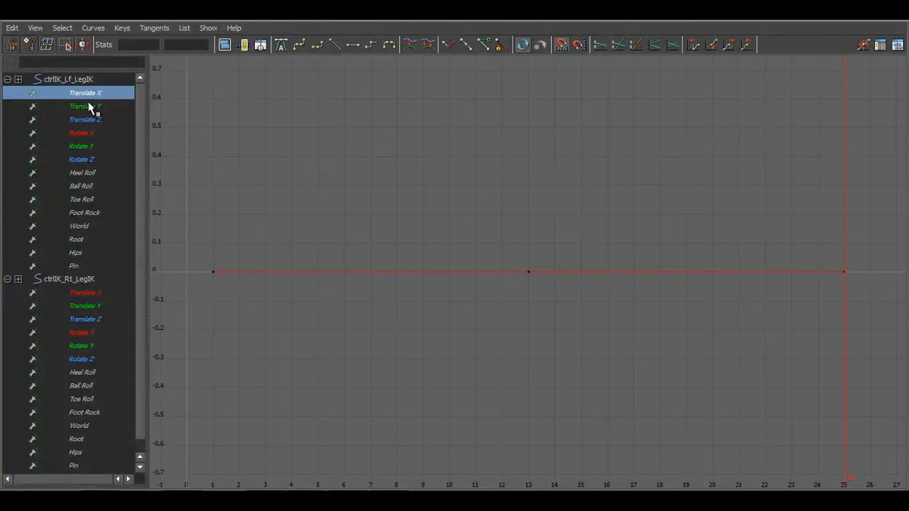
pyautogui.click(88, 106)
pyautogui.click(89, 121)
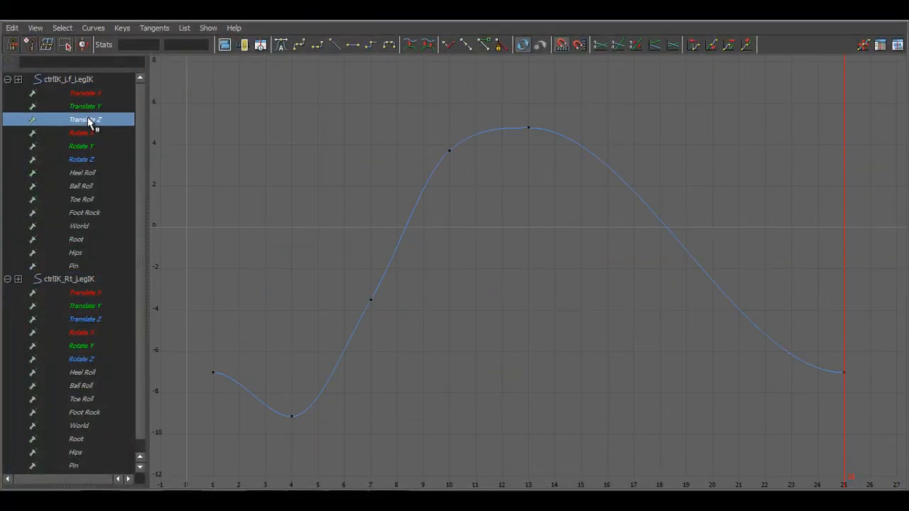
pyautogui.moveTo(349, 316); pyautogui.dragTo(406, 286)
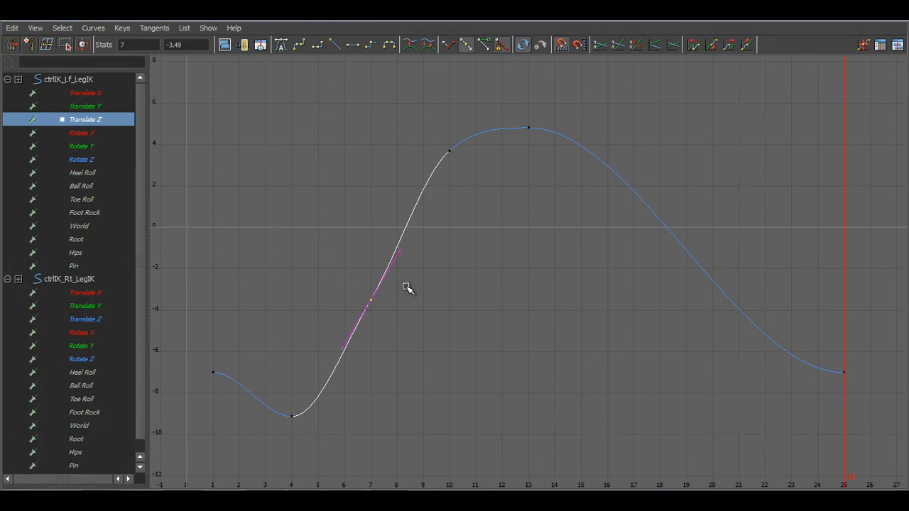
pyautogui.moveTo(418, 268); pyautogui.dragTo(411, 266, button='middle')
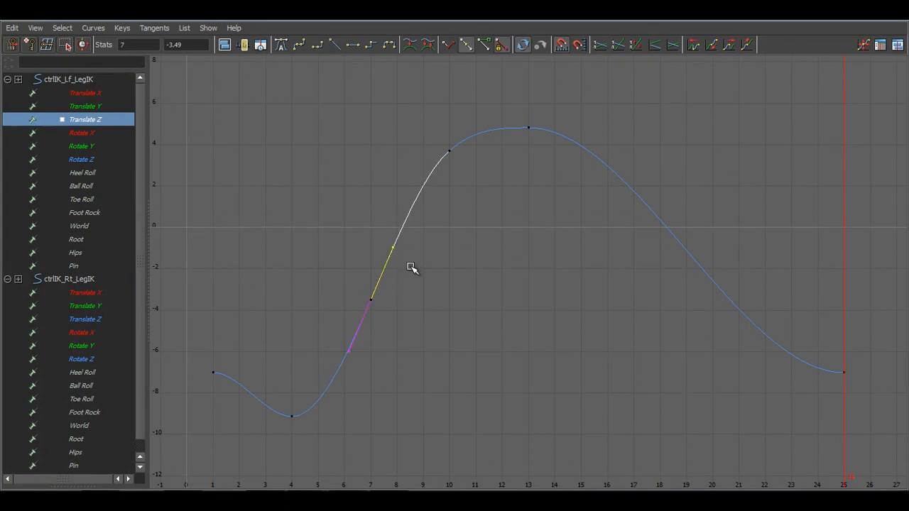
pyautogui.moveTo(418, 215); pyautogui.dragTo(411, 212, button='middle')
# Step: Check the left foot's rotation and Heel Roll curves, and steepen the Ball Roll curve's tangent at frame 22
pyautogui.click(76, 133)
pyautogui.click(81, 145)
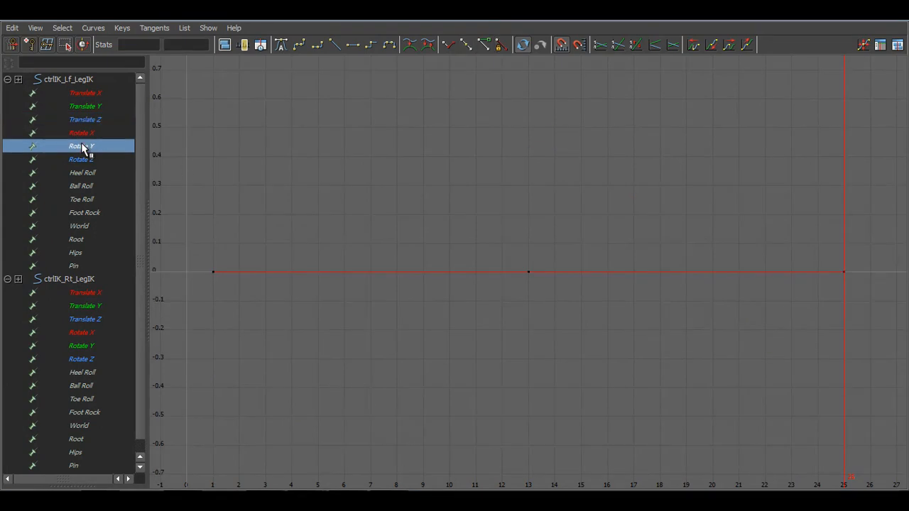
pyautogui.click(82, 159)
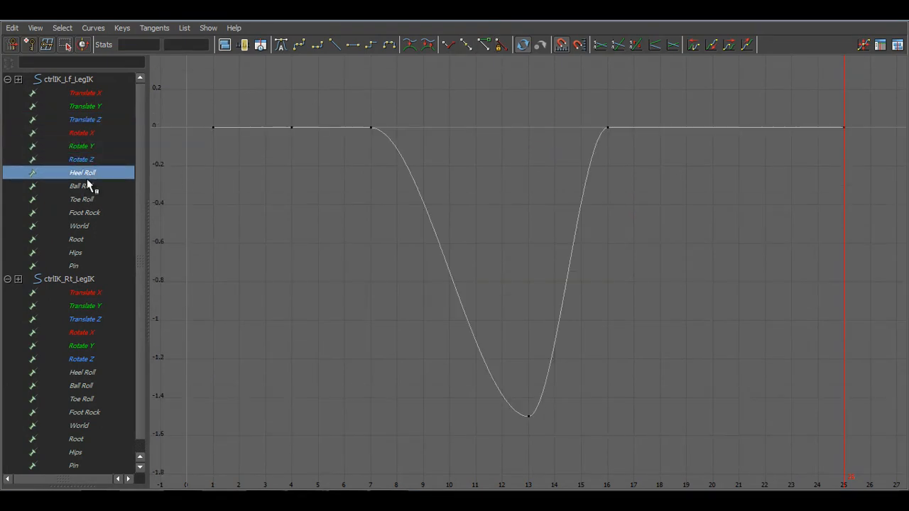
pyautogui.click(88, 185)
pyautogui.moveTo(734, 204); pyautogui.dragTo(837, 306)
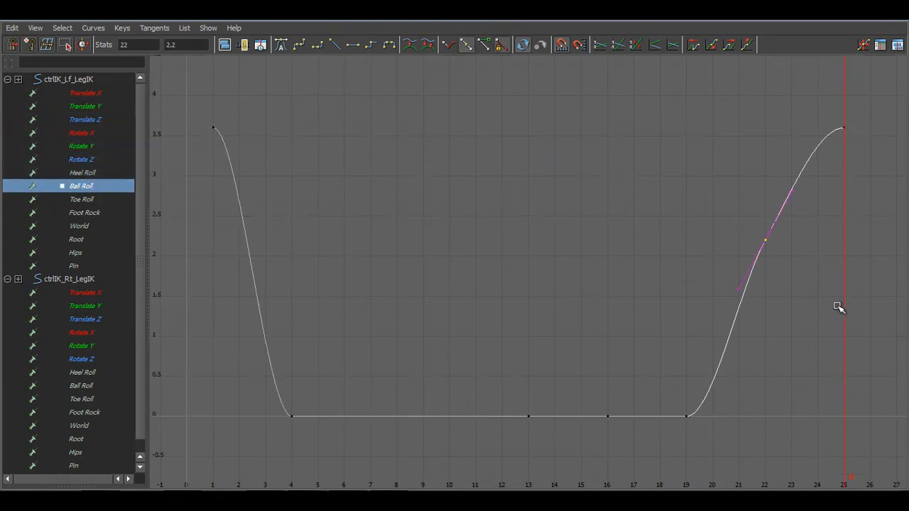
pyautogui.moveTo(772, 310); pyautogui.dragTo(779, 312, button='middle')
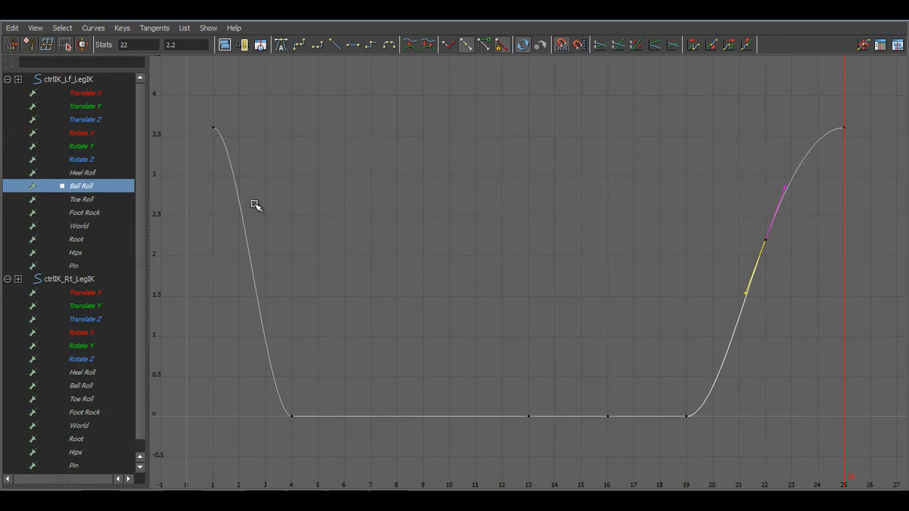
# Step: Examine the left foot's remaining curves and the right foot's Translate X and Translate Y curves, including the frame 16 key
pyautogui.click(92, 199)
pyautogui.click(107, 211)
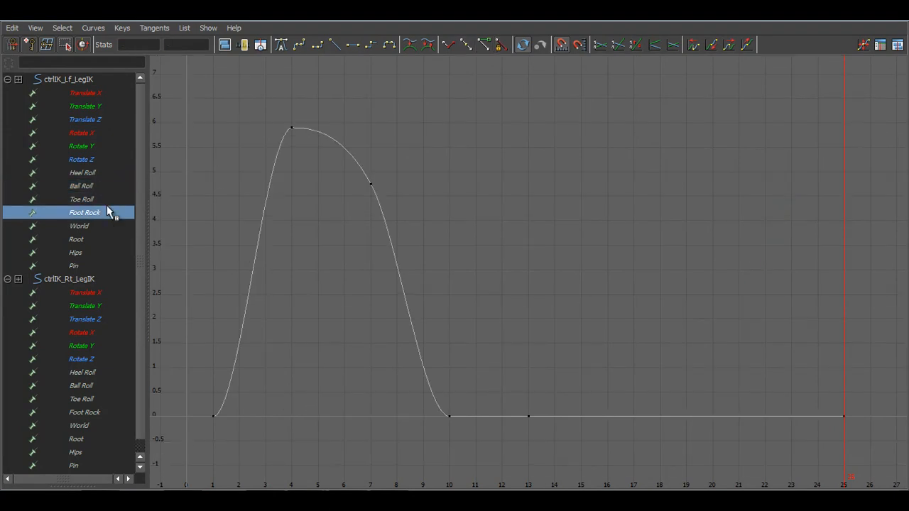
pyautogui.click(107, 225)
pyautogui.click(93, 242)
pyautogui.click(92, 253)
pyautogui.click(103, 294)
pyautogui.click(101, 306)
pyautogui.moveTo(515, 196); pyautogui.dragTo(625, 278)
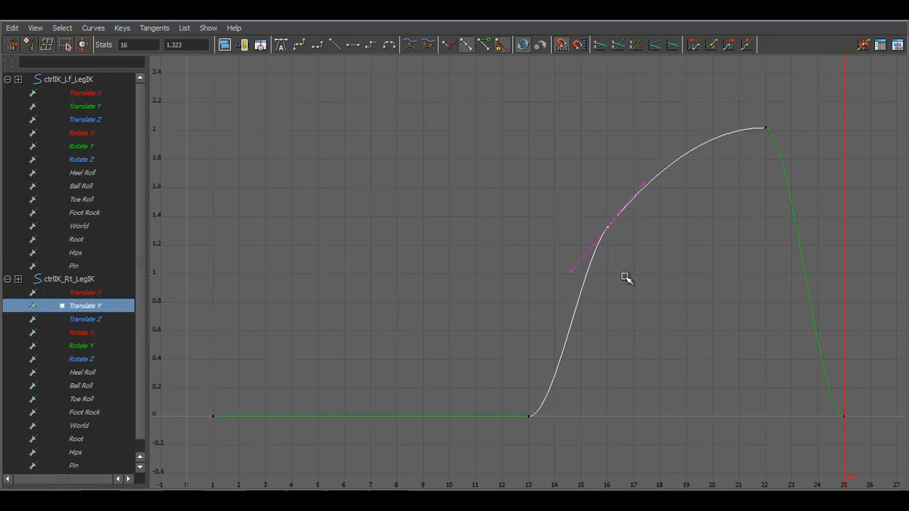
# Step: Slope the frame 13 key's tangent on the right foot's Translate Z curve downward so it flows smoothly toward frame 16
pyautogui.click(69, 321)
pyautogui.moveTo(572, 387); pyautogui.dragTo(449, 438)
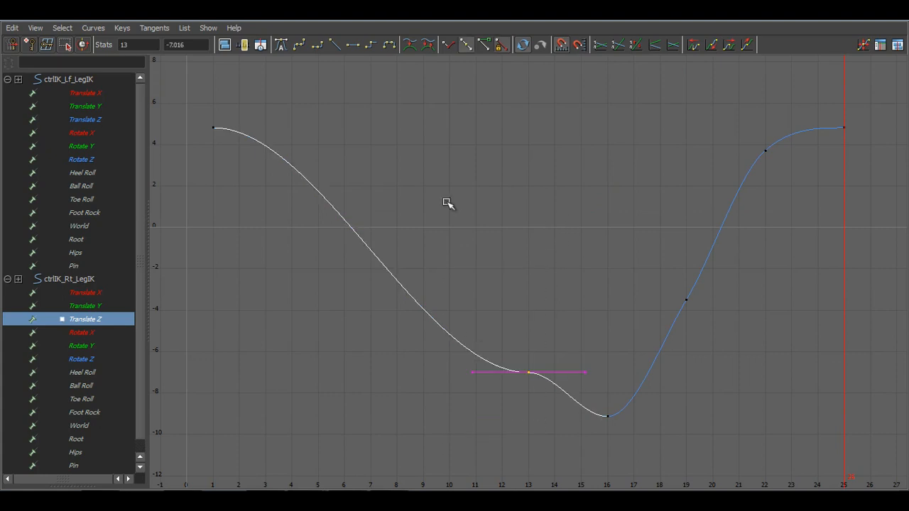
pyautogui.click(281, 45)
pyautogui.moveTo(475, 348); pyautogui.dragTo(477, 345, button='middle')
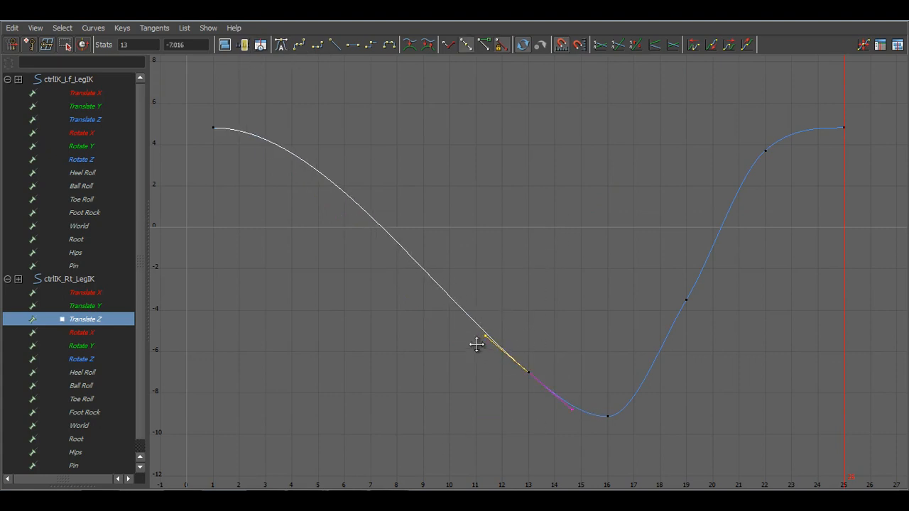
# Step: Examine the right foot's rotation, Heel Roll, Ball Roll and Toe Roll curves, and close the Graph Editor
pyautogui.press('Down')
pyautogui.press('Down')
pyautogui.press('Down')
pyautogui.press('Down')
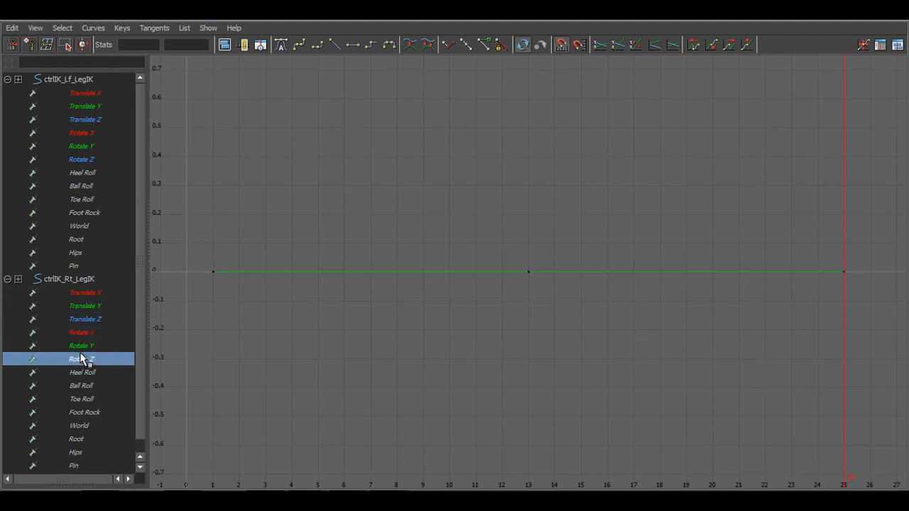
pyautogui.press('Down')
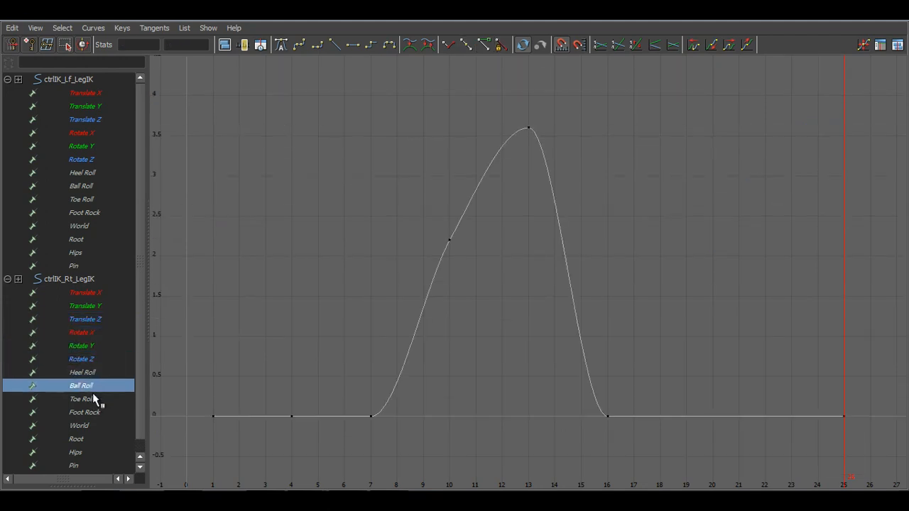
pyautogui.press('Down')
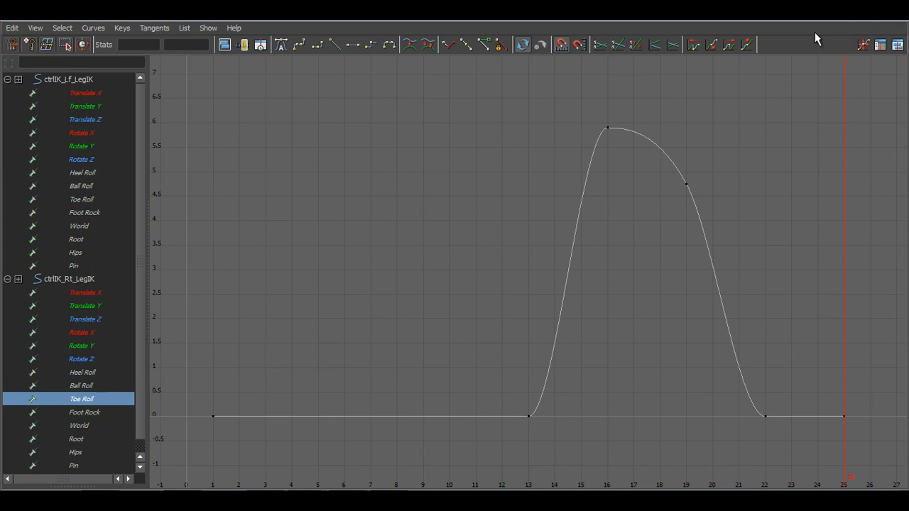
pyautogui.click(896, 22)
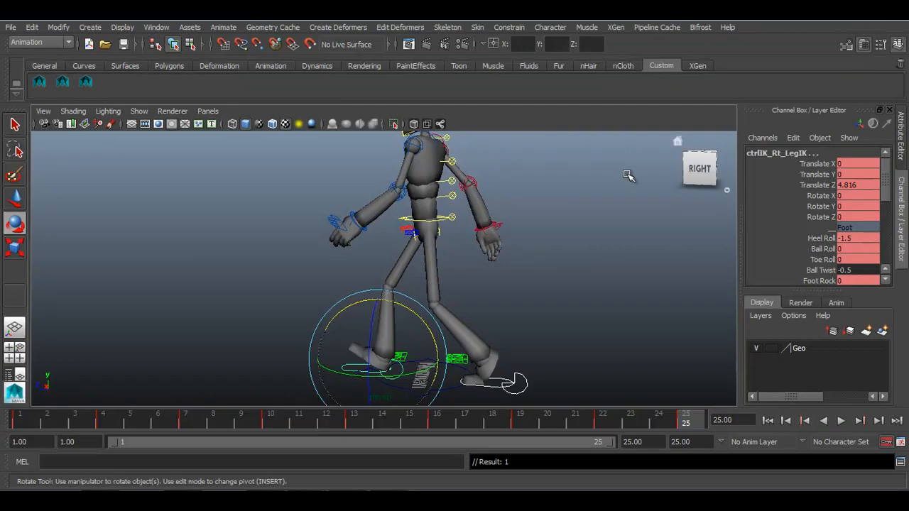
# Step: Play the walk cycle with the whole character in the perspective view, and hide the NURBS control curves
pyautogui.click(840, 421)
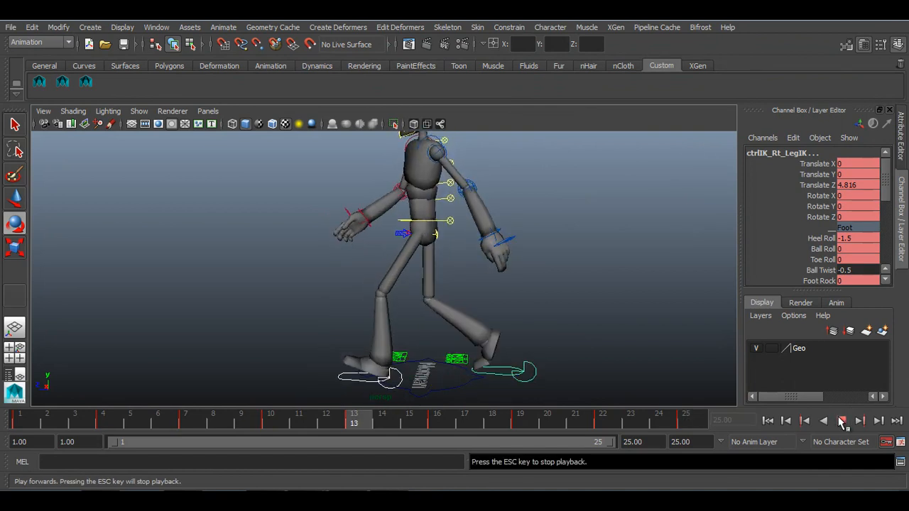
pyautogui.click(583, 294)
pyautogui.keyDown('alt'); pyautogui.moveTo(433, 365); pyautogui.dragTo(497, 355); pyautogui.keyUp('alt')
pyautogui.keyDown('alt'); pyautogui.moveTo(426, 341); pyautogui.dragTo(234, 312, button='right'); pyautogui.keyUp('alt')
pyautogui.keyDown('alt'); pyautogui.moveTo(341, 301); pyautogui.dragTo(284, 245); pyautogui.keyUp('alt')
pyautogui.click(139, 111)
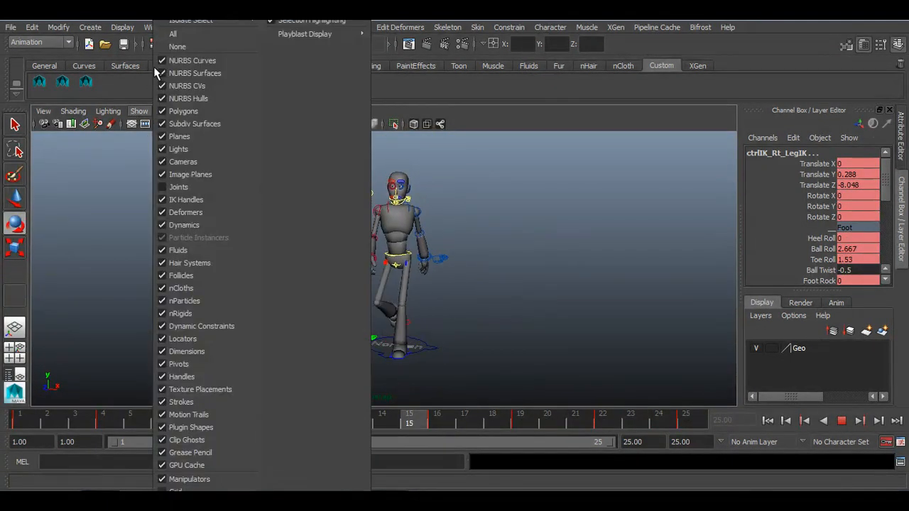
pyautogui.click(171, 59)
# Step: Examine the playing walk from several angles around the character, and stop the playback
pyautogui.keyDown('alt'); pyautogui.moveTo(473, 240); pyautogui.dragTo(456, 236); pyautogui.keyUp('alt')
pyautogui.keyDown('alt'); pyautogui.moveTo(456, 236); pyautogui.dragTo(480, 254, button='right'); pyautogui.keyUp('alt')
pyautogui.keyDown('alt'); pyautogui.moveTo(496, 261); pyautogui.dragTo(353, 260); pyautogui.keyUp('alt')
pyautogui.moveTo(416, 263)
pyautogui.keyDown('alt'); pyautogui.mouseDown()
pyautogui.moveTo(521, 265)
pyautogui.moveTo(418, 269)
pyautogui.mouseUp(); pyautogui.keyUp('alt')
pyautogui.click(844, 421)
pyautogui.click(543, 314)
pyautogui.keyDown('alt'); pyautogui.moveTo(534, 308); pyautogui.dragTo(541, 311); pyautogui.keyUp('alt')
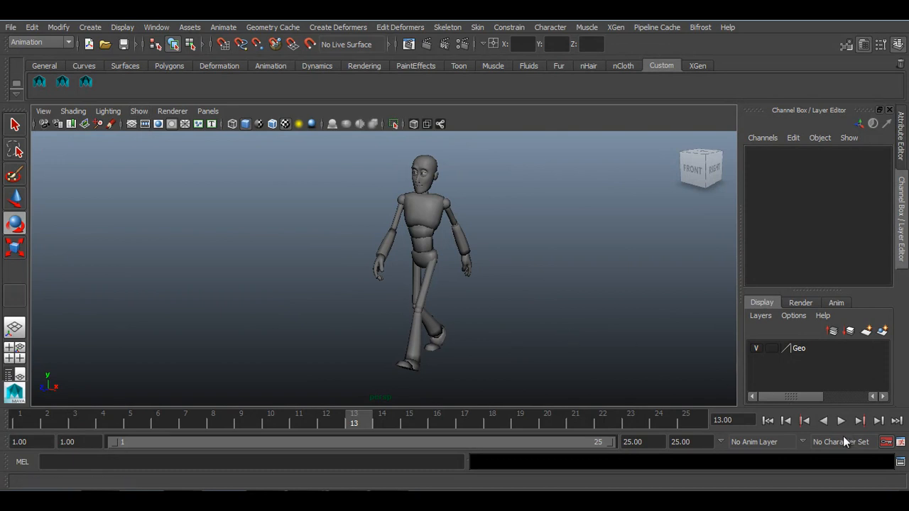
# Step: Play the walk from frame 1 in the front-right view, and return to the first frame
pyautogui.click(767, 420)
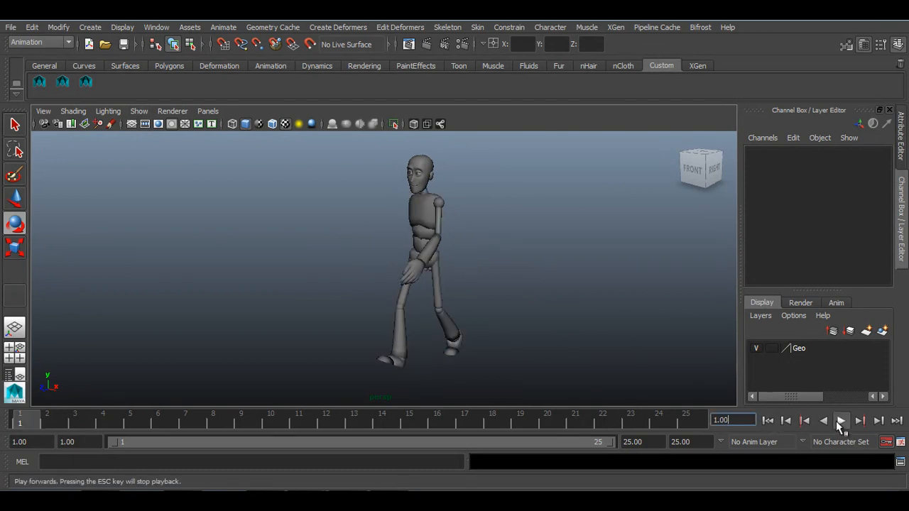
pyautogui.click(840, 421)
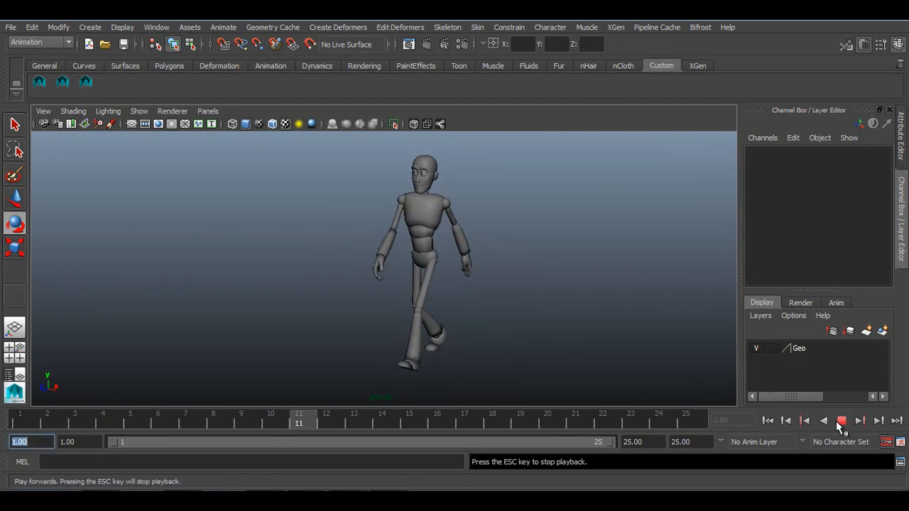
pyautogui.click(841, 421)
pyautogui.click(774, 424)
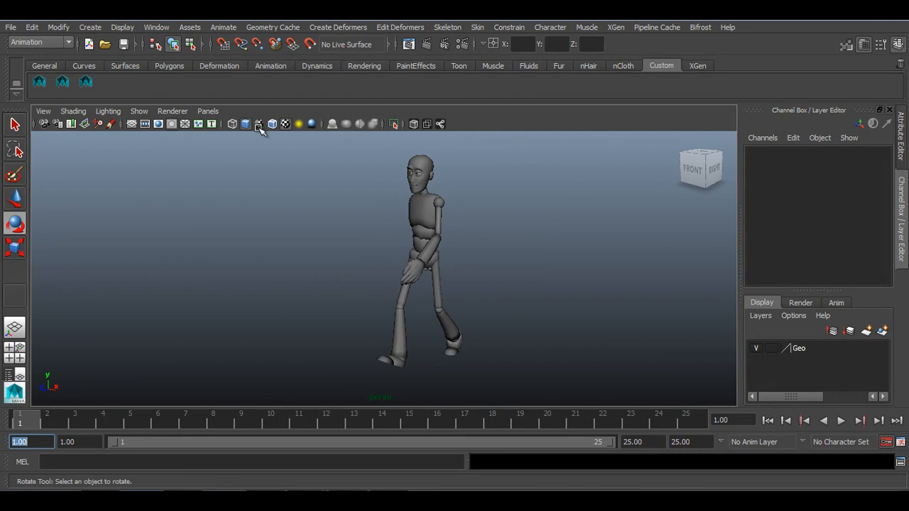
# Step: Inspect Char_Norman_1 in the Outliner and the character from the front, and clear the selection
pyautogui.click(156, 27)
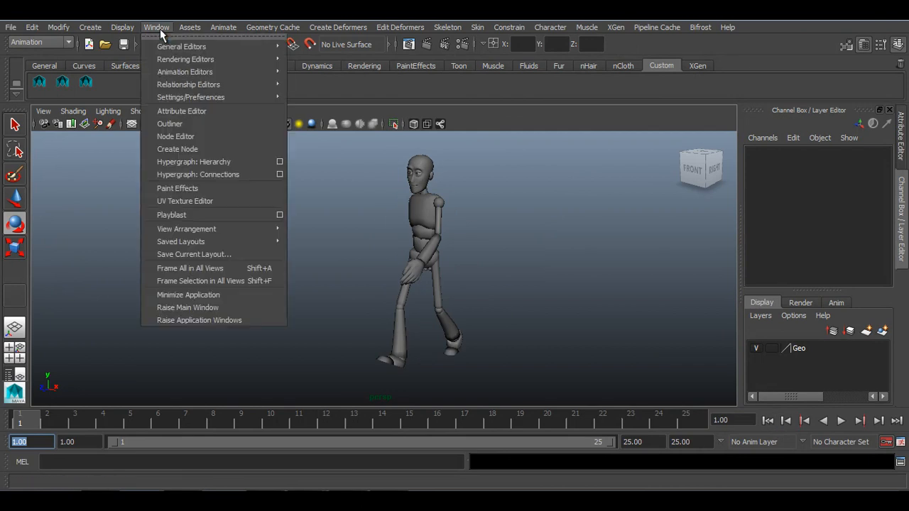
pyautogui.click(165, 123)
pyautogui.moveTo(178, 168); pyautogui.dragTo(145, 145)
pyautogui.click(217, 248)
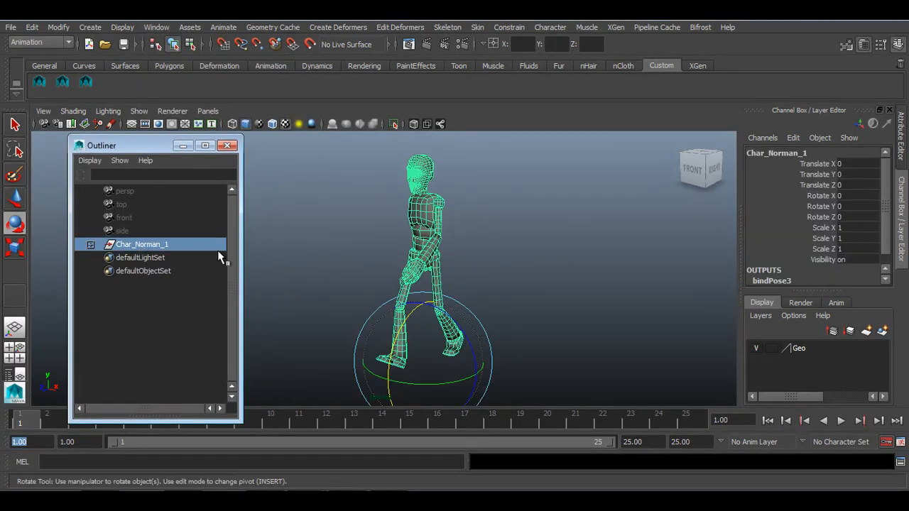
pyautogui.keyDown('alt'); pyautogui.moveTo(436, 256); pyautogui.dragTo(519, 262); pyautogui.keyUp('alt')
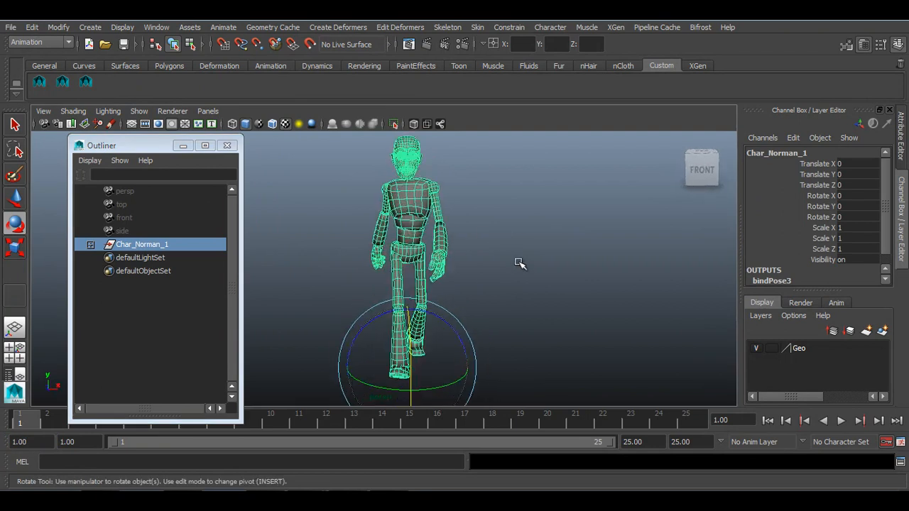
pyautogui.click(228, 144)
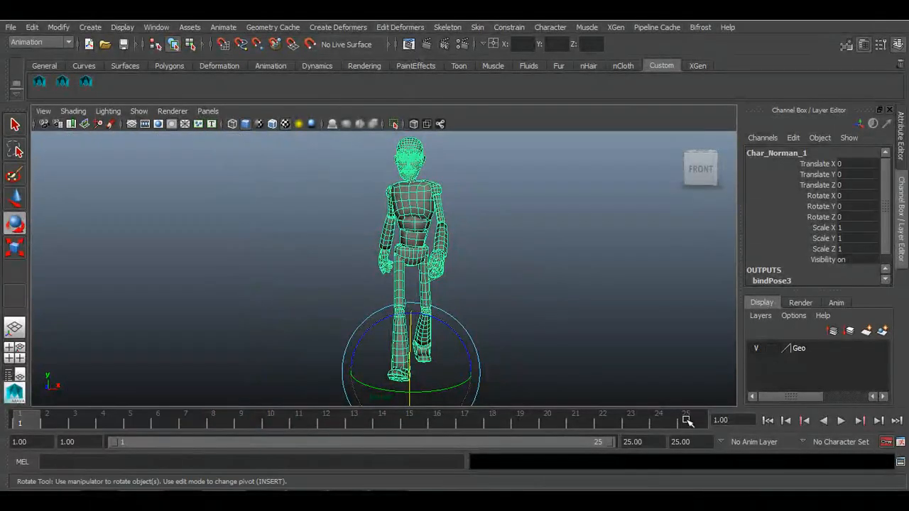
pyautogui.click(565, 347)
# Step: Go to frame 25, extend the animation and playback range to frame 200, and test the playback
pyautogui.moveTo(623, 419); pyautogui.dragTo(721, 429)
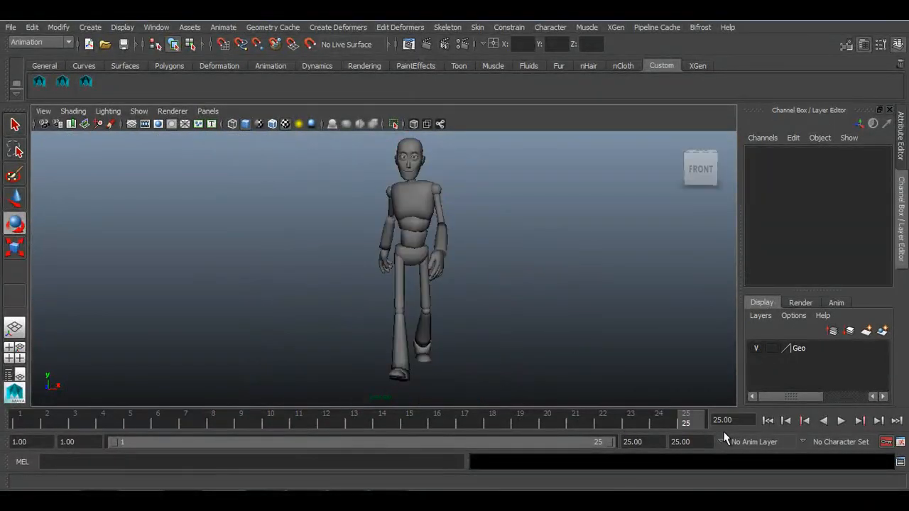
pyautogui.write('200')
pyautogui.press('Return')
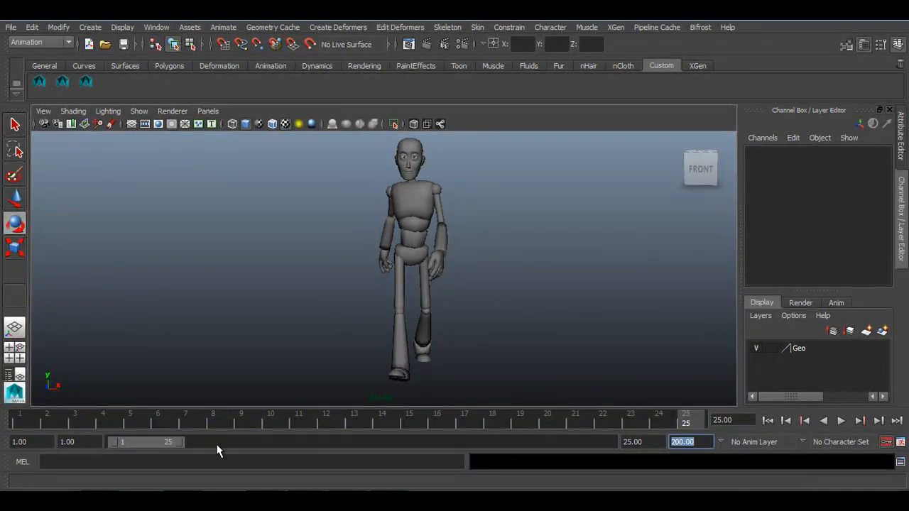
pyautogui.moveTo(179, 441); pyautogui.dragTo(615, 442)
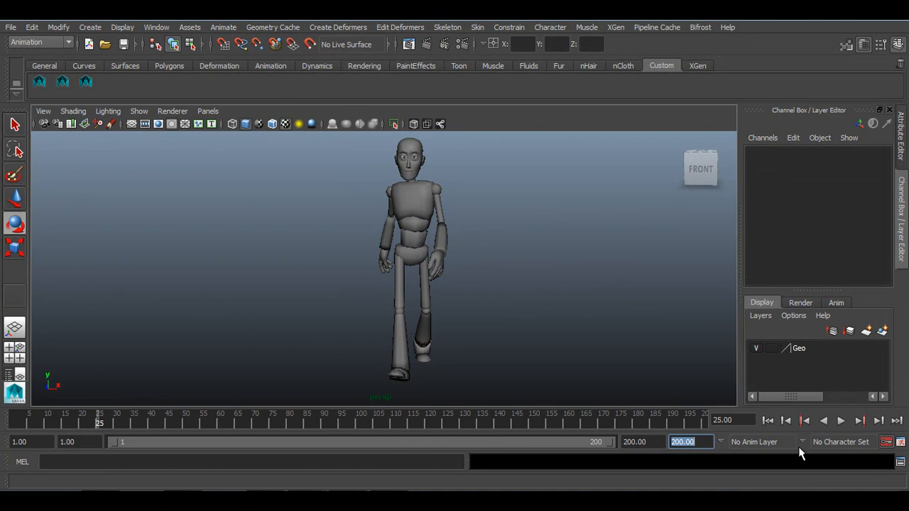
pyautogui.click(840, 421)
pyautogui.click(840, 421)
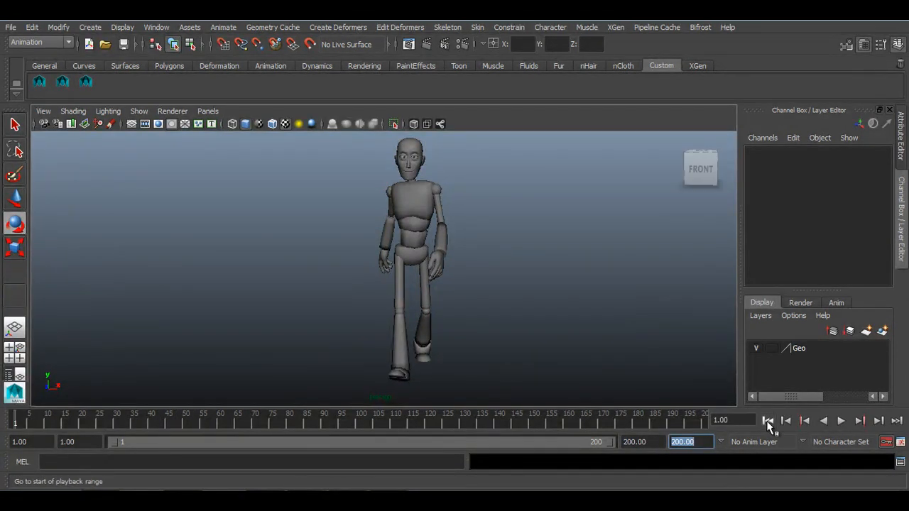
# Step: Show the rig's control curves, select all the character's controls, and open their animation curves in the Graph Editor
pyautogui.click(139, 111)
pyautogui.click(213, 63)
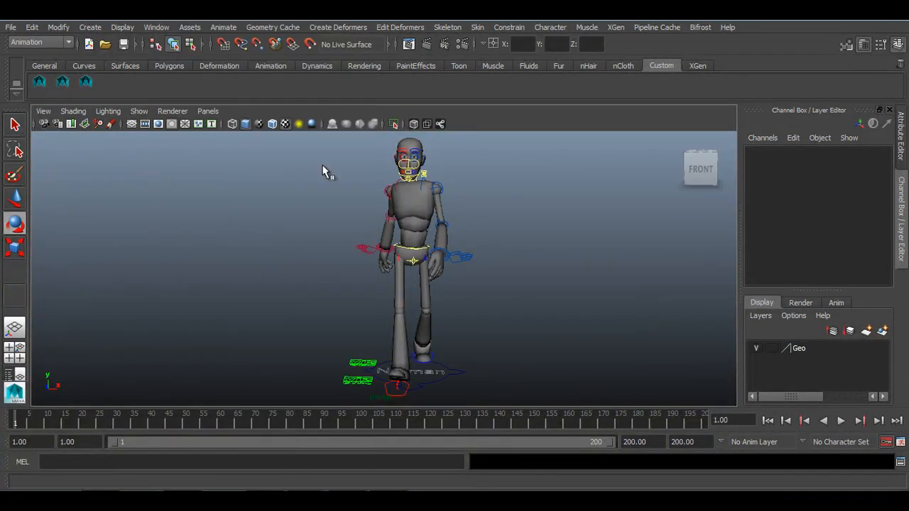
pyautogui.moveTo(311, 161); pyautogui.dragTo(543, 358)
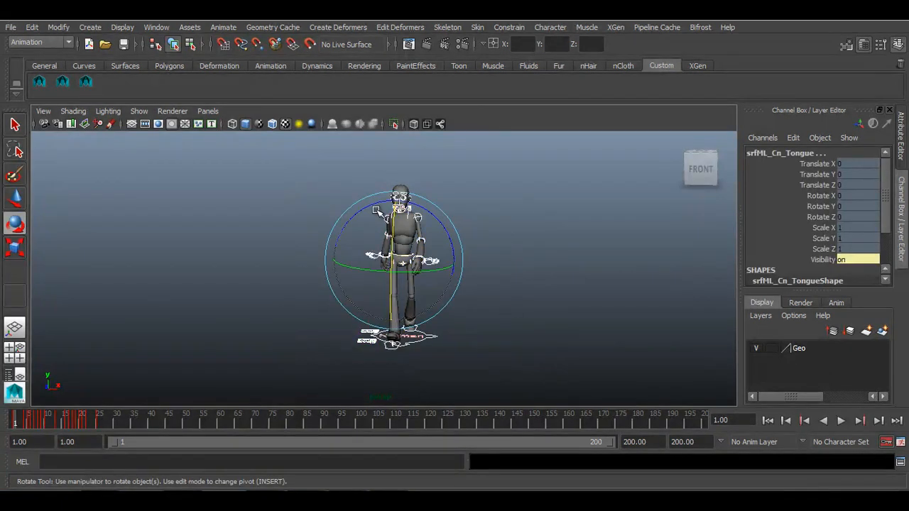
pyautogui.click(156, 27)
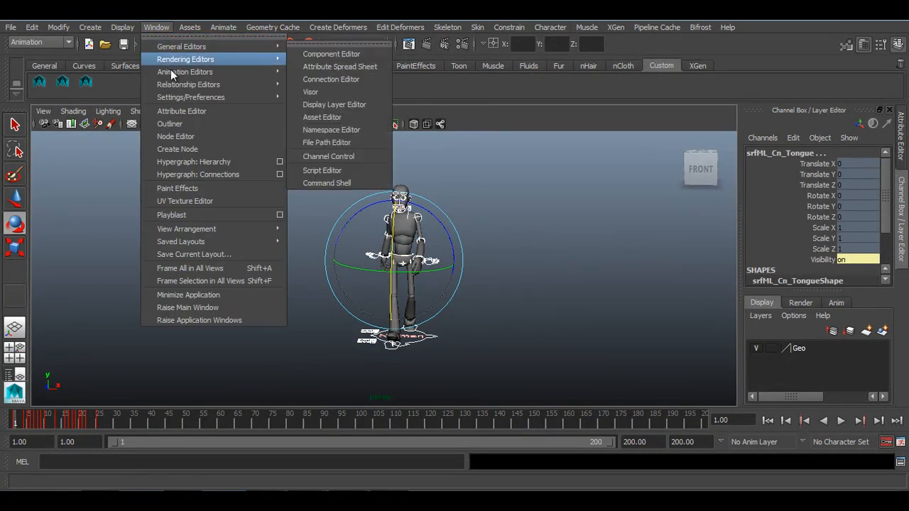
pyautogui.moveTo(175, 74)
pyautogui.click(318, 79)
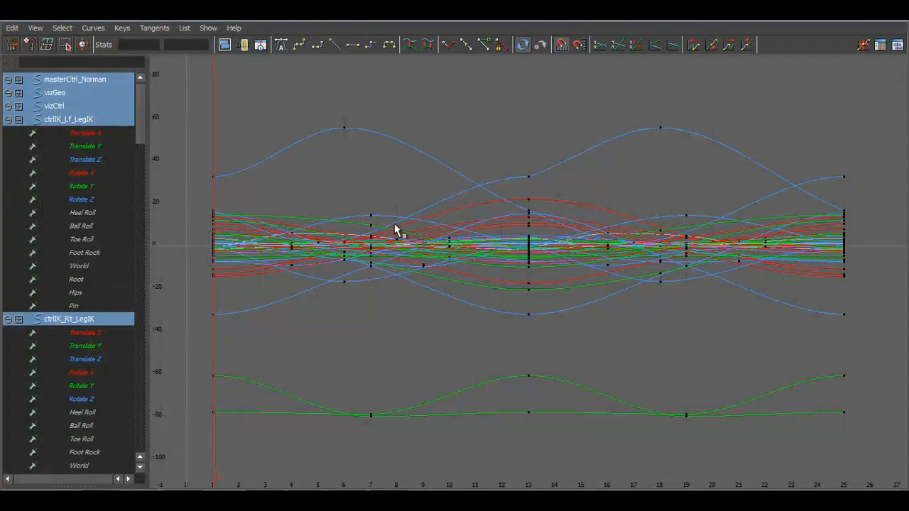
# Step: Set the post infinity of all the controls' animation curves to Cycle, and clear the selection
pyautogui.moveTo(329, 133); pyautogui.dragTo(699, 366)
pyautogui.click(93, 27)
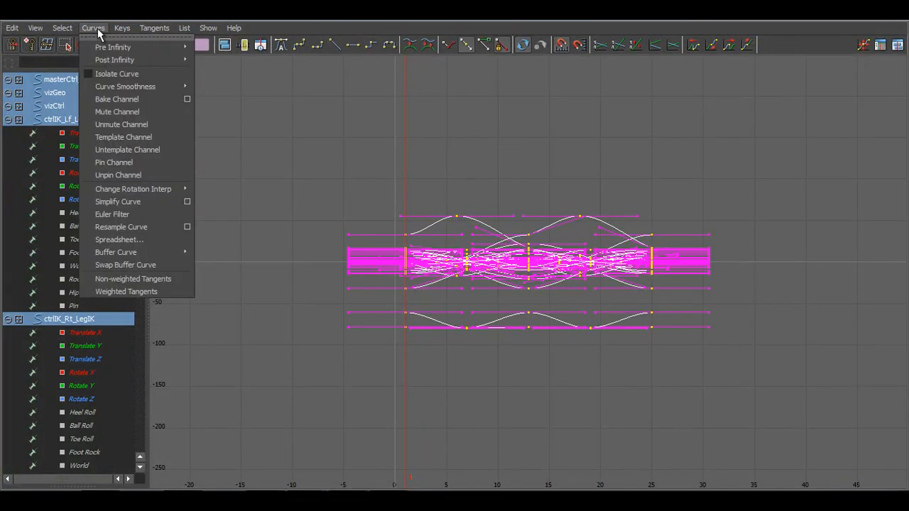
pyautogui.moveTo(108, 60)
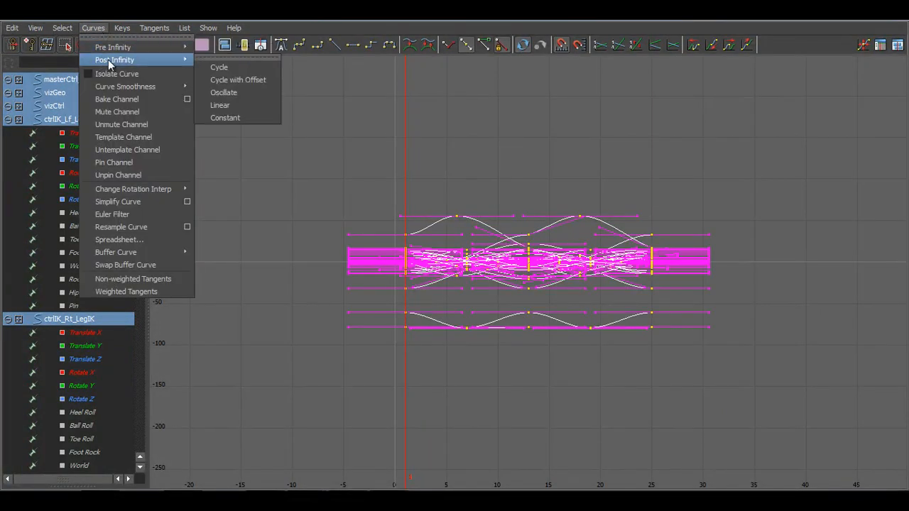
pyautogui.click(222, 65)
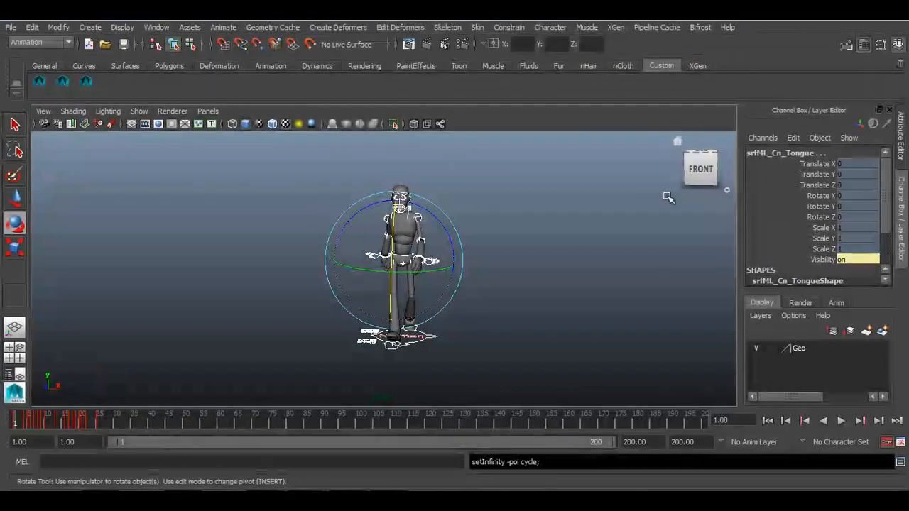
pyautogui.click(631, 235)
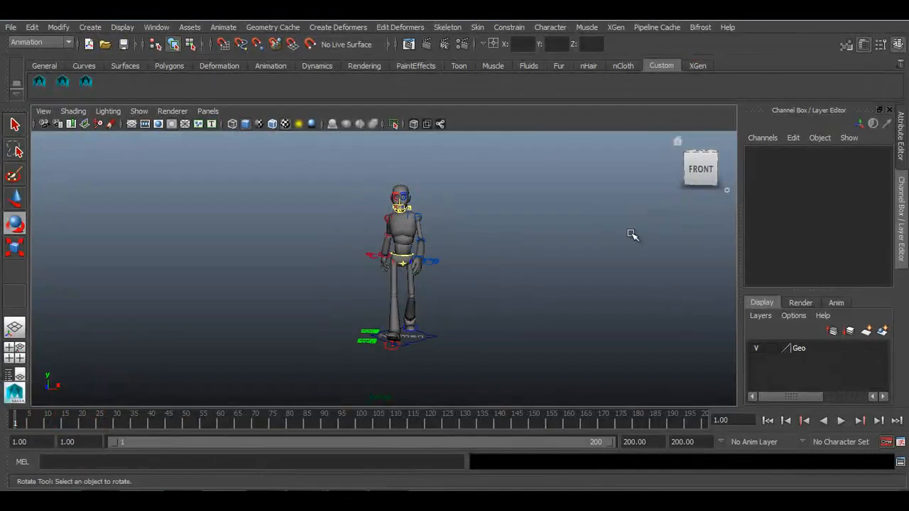
# Step: Hide the control curves in the viewport, play the repeating walk past frame 25, and return to the first frame
pyautogui.click(139, 114)
pyautogui.click(163, 62)
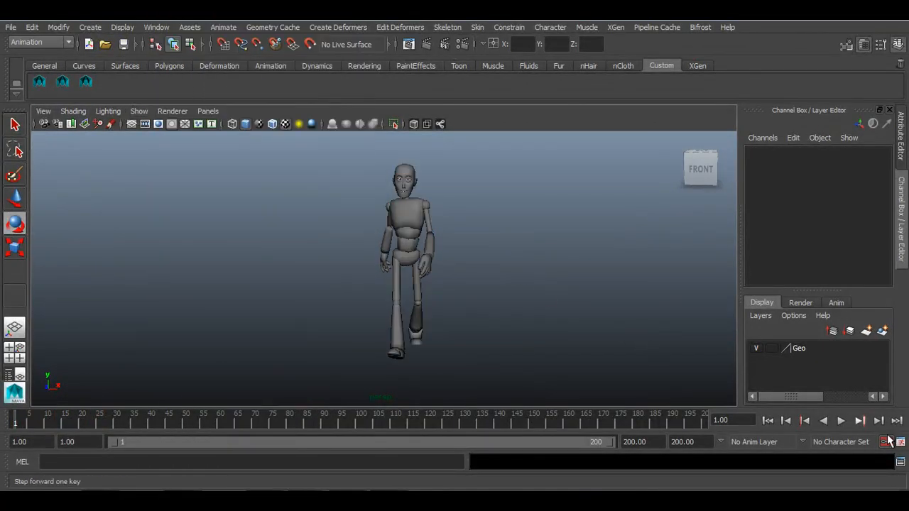
pyautogui.click(841, 421)
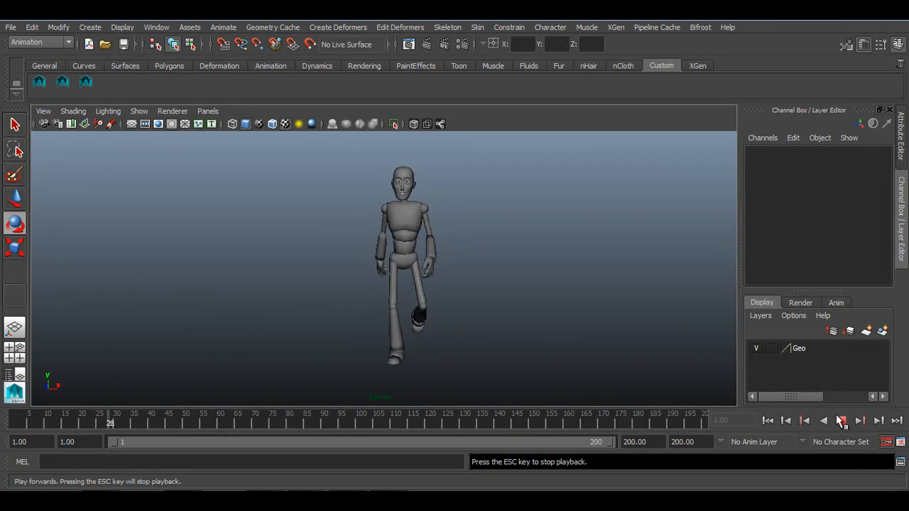
pyautogui.click(840, 421)
pyautogui.click(767, 422)
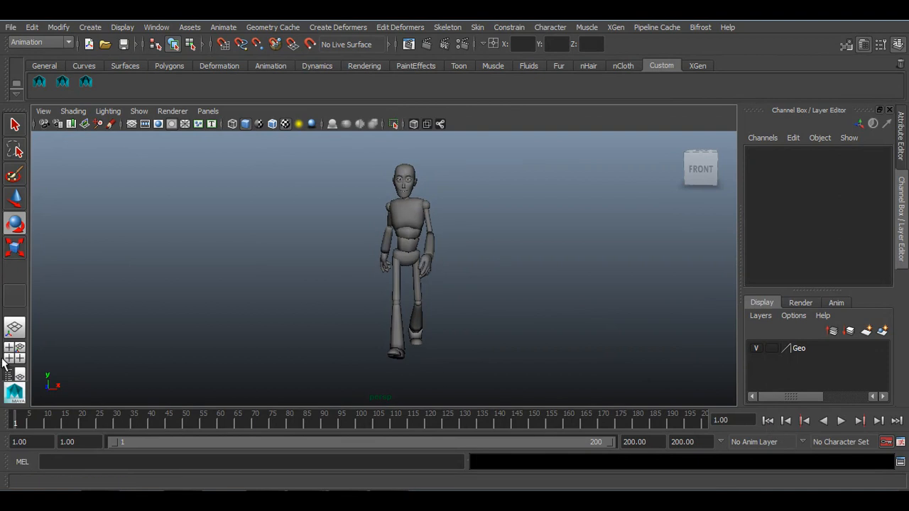
# Step: Show the Outliner beside the perspective view, select Char_Norman_1, and frame the whole character from the front
pyautogui.click(15, 374)
pyautogui.click(89, 199)
pyautogui.keyDown('alt'); pyautogui.moveTo(488, 212); pyautogui.dragTo(538, 260, button='right'); pyautogui.keyUp('alt')
pyautogui.keyDown('alt'); pyautogui.moveTo(537, 260); pyautogui.dragTo(486, 263, button='middle'); pyautogui.keyUp('alt')
pyautogui.keyDown('alt'); pyautogui.moveTo(485, 264); pyautogui.dragTo(509, 270, button='right'); pyautogui.keyUp('alt')
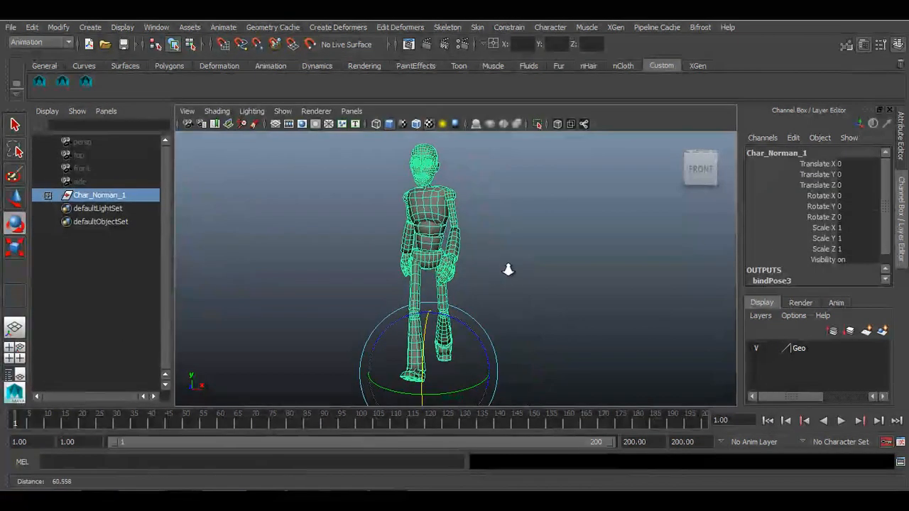
pyautogui.keyDown('alt'); pyautogui.moveTo(509, 270); pyautogui.dragTo(524, 270, button='middle'); pyautogui.keyUp('alt')
pyautogui.keyDown('alt'); pyautogui.moveTo(524, 270); pyautogui.dragTo(531, 275); pyautogui.keyUp('alt')
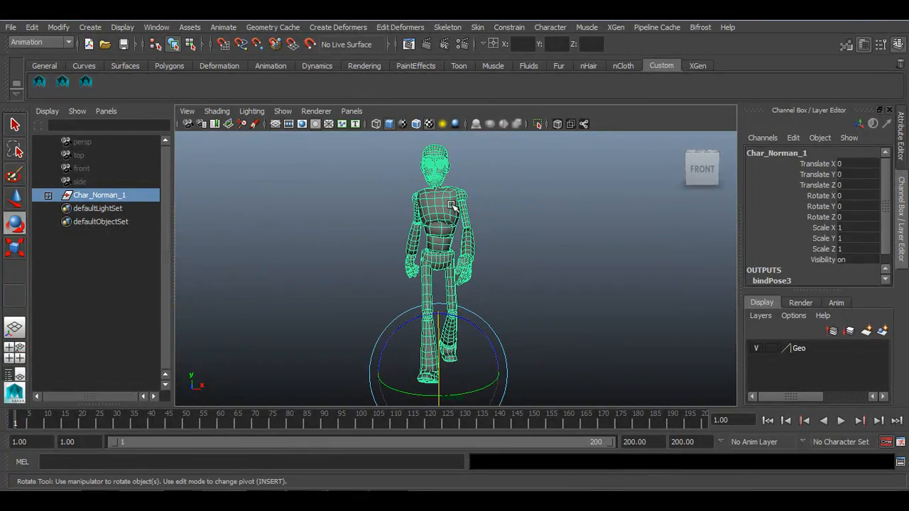
# Step: Create a clockwise turntable camera around Char_Norman_1, and preview the walk through it in the enlarged workspace
pyautogui.click(236, 30)
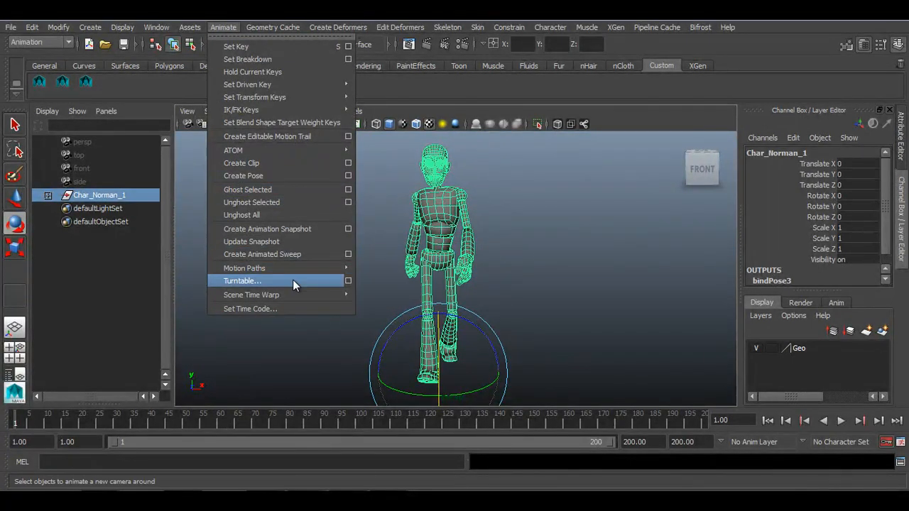
pyautogui.click(349, 282)
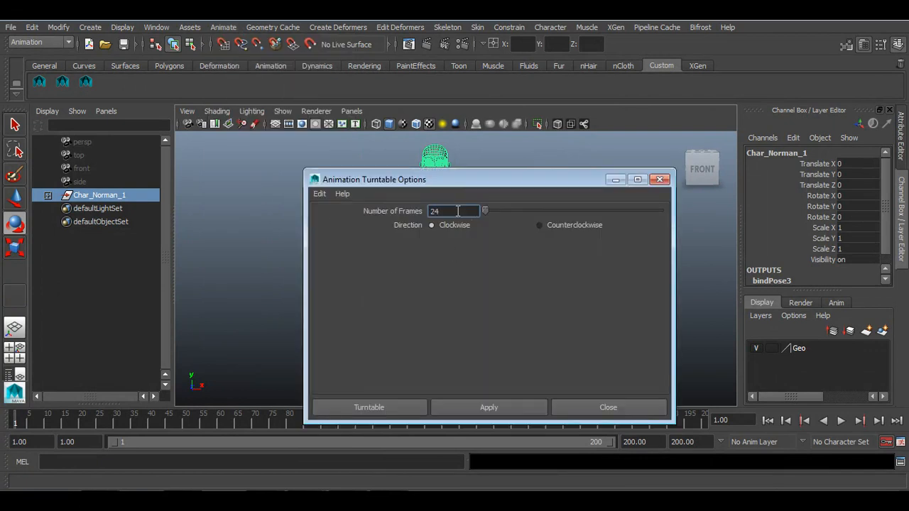
pyautogui.write('2')
pyautogui.click(374, 410)
pyautogui.click(317, 279)
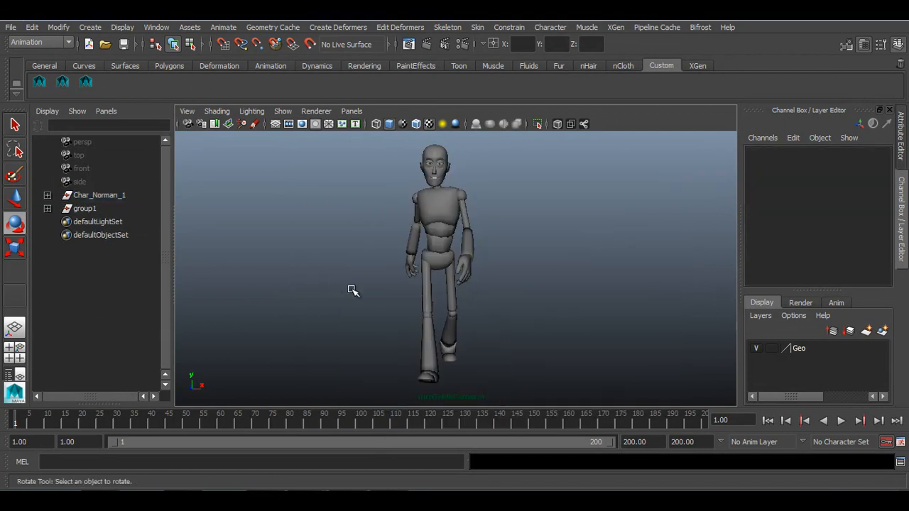
pyautogui.hotkey('ctrl', 'space')
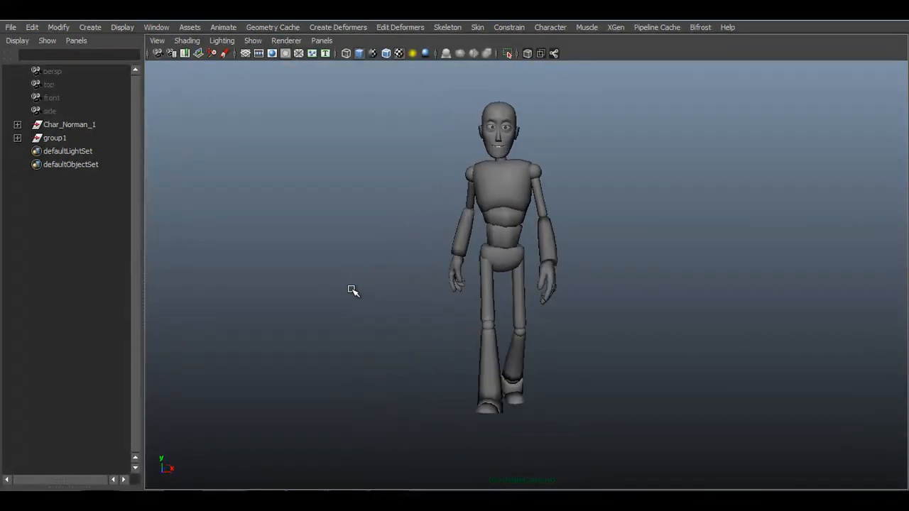
pyautogui.hotkey('ctrl', 'space')
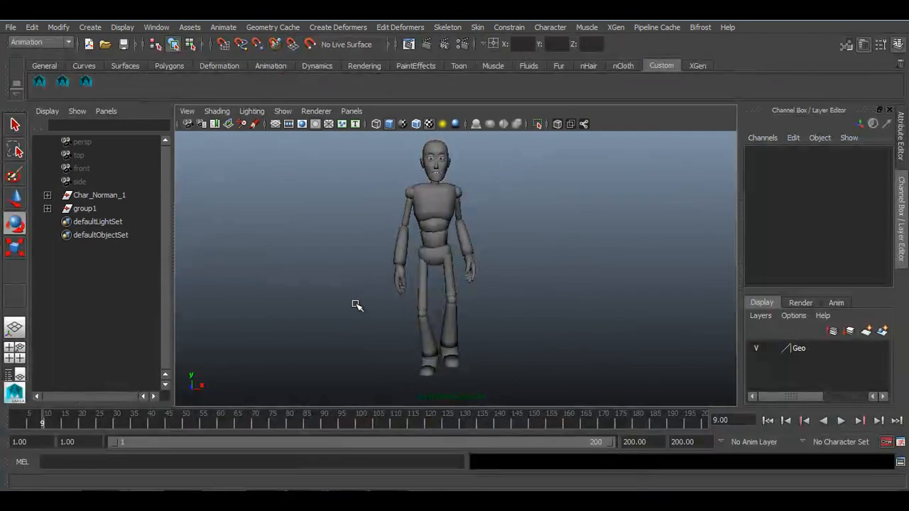
# Step: Enlarge the viewport and set the playblast options to save the movie file as Walk on the Desktop
pyautogui.rightClick(433, 419)
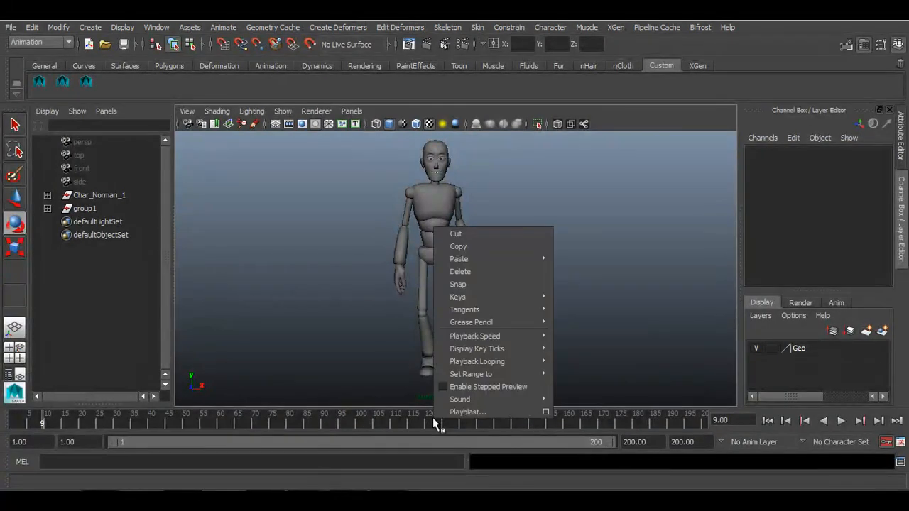
pyautogui.click(544, 413)
pyautogui.hotkey('ctrl', 'space')
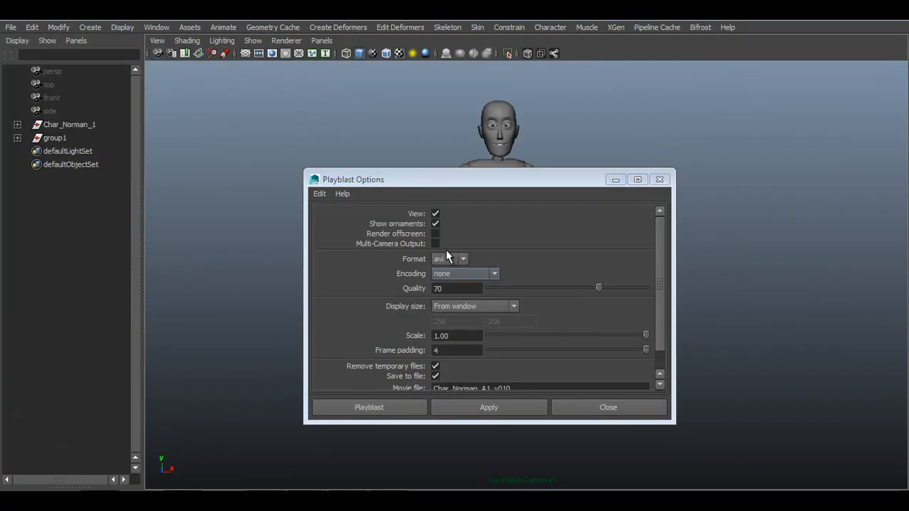
pyautogui.moveTo(440, 183); pyautogui.dragTo(343, 146)
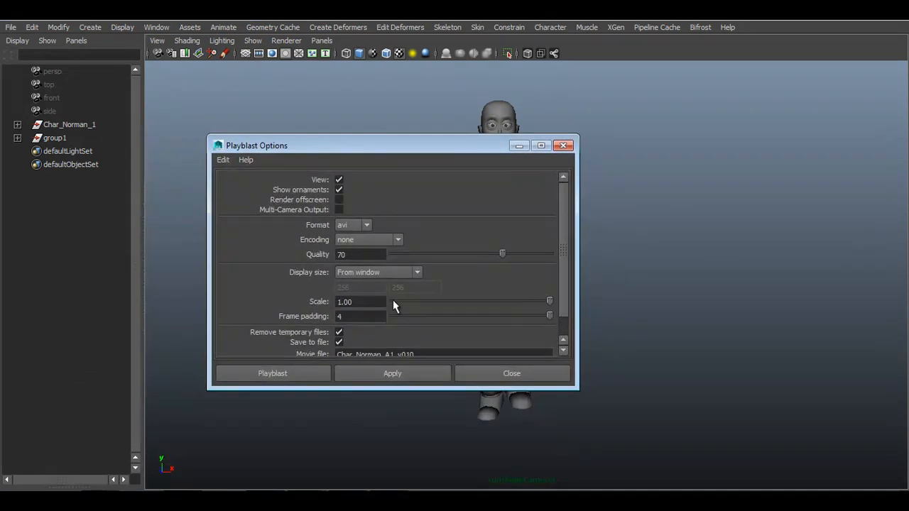
pyautogui.scroll(-1, 414, 306)
pyautogui.click(435, 347)
pyautogui.click(92, 102)
pyautogui.click(183, 397)
pyautogui.write('Walk')
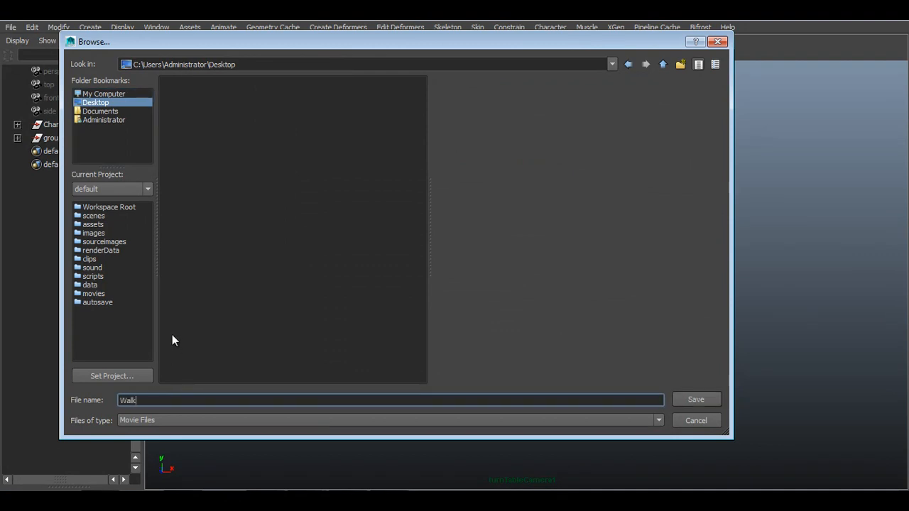
pyautogui.click(682, 399)
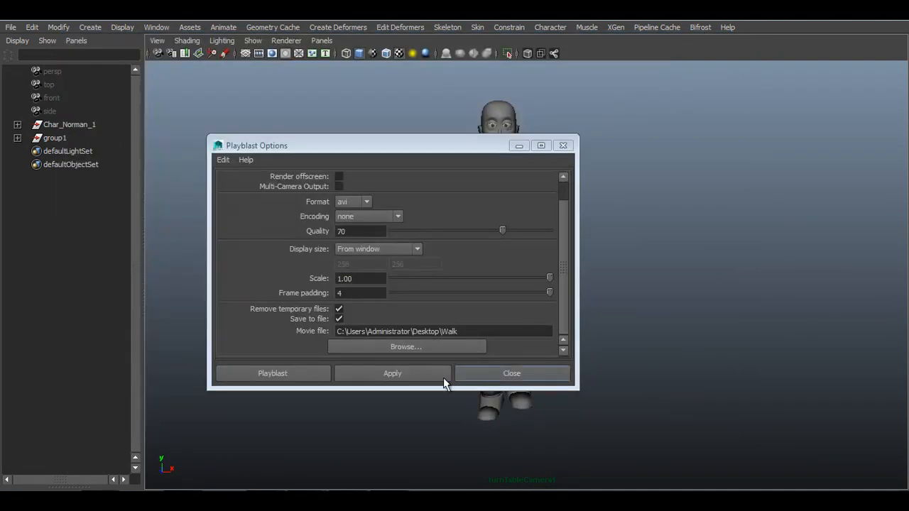
# Step: Try to playblast the turntable animation at the enlarged viewport size, and close the media player
pyautogui.click(297, 372)
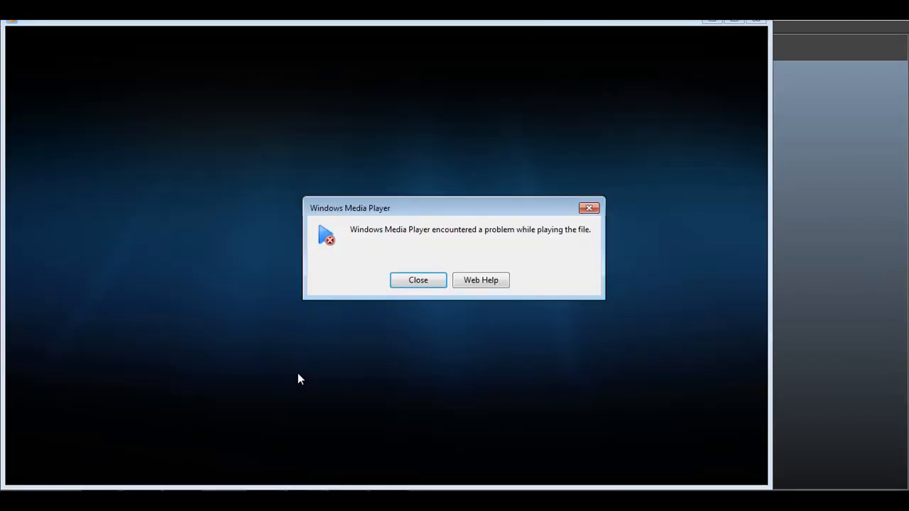
pyautogui.click(409, 282)
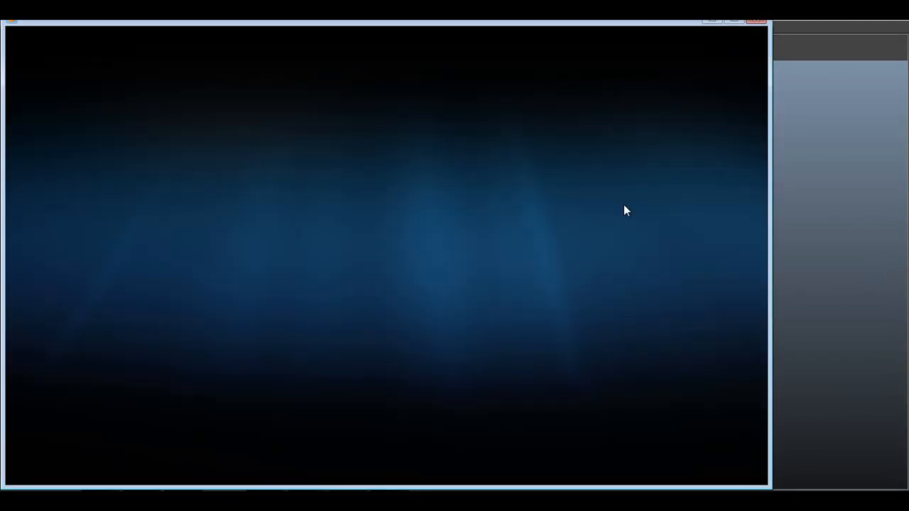
pyautogui.click(757, 22)
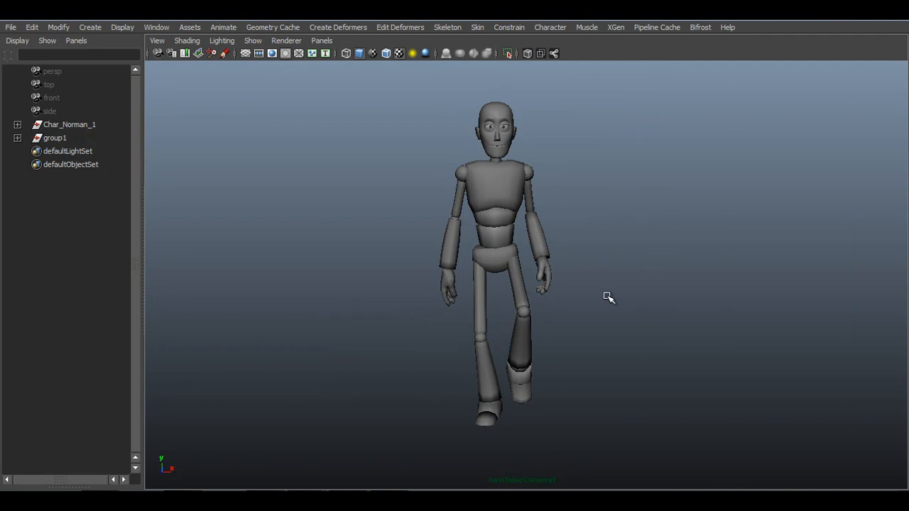
# Step: Restore the normal viewport size, playblast the turntable walk to Walk.avi, watch the movie, and close the player
pyautogui.hotkey('ctrl', 'space')
pyautogui.rightClick(526, 414)
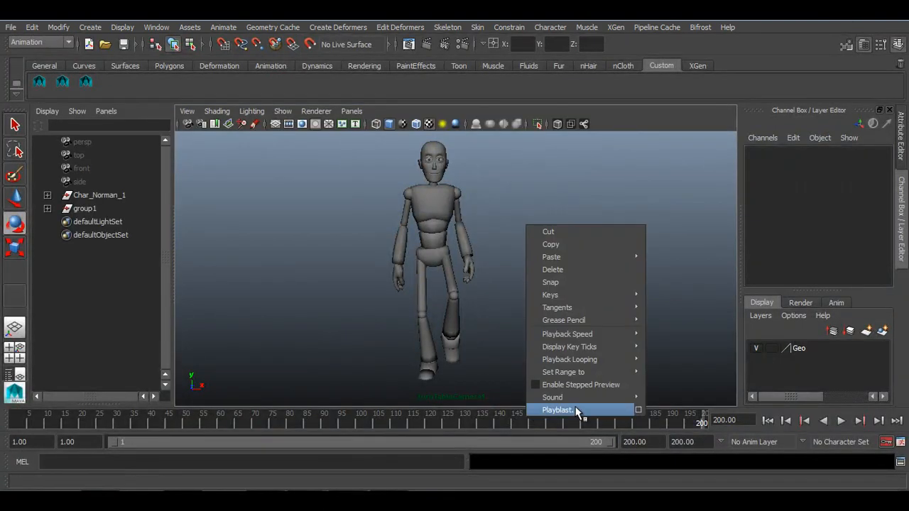
pyautogui.click(558, 410)
pyautogui.click(427, 259)
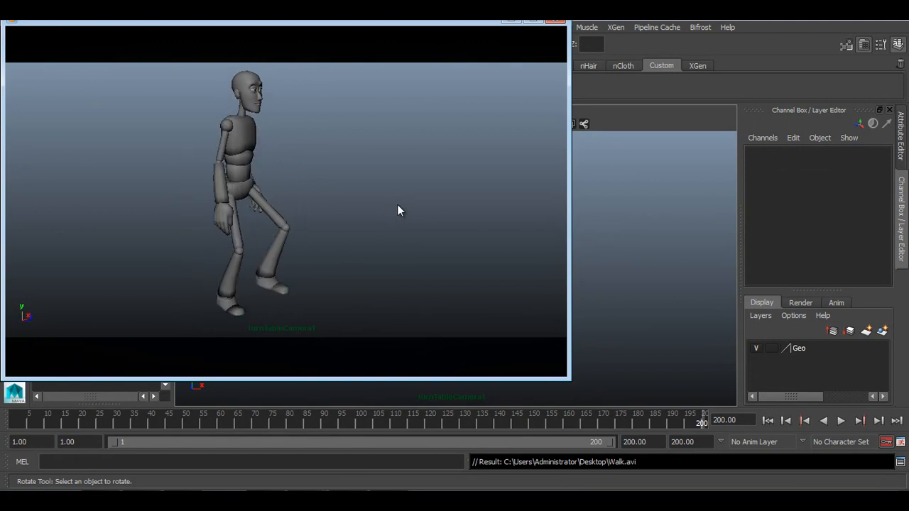
pyautogui.click(560, 21)
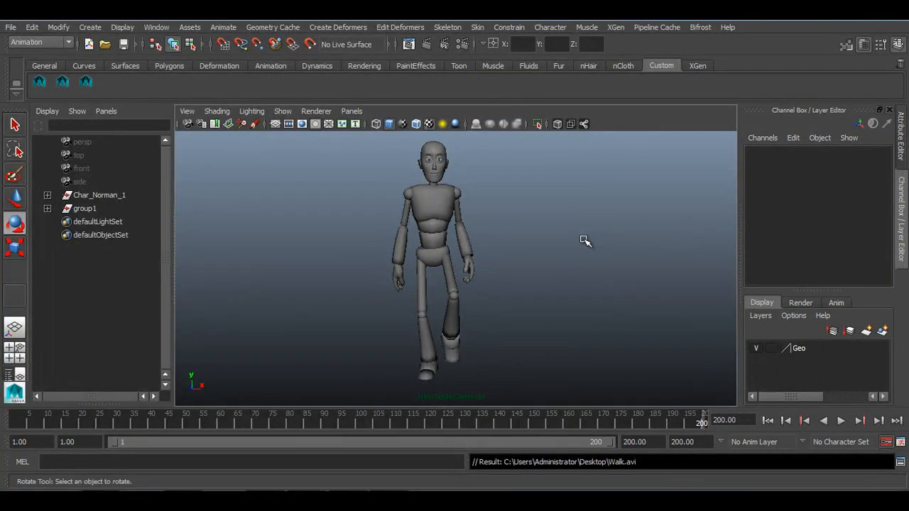